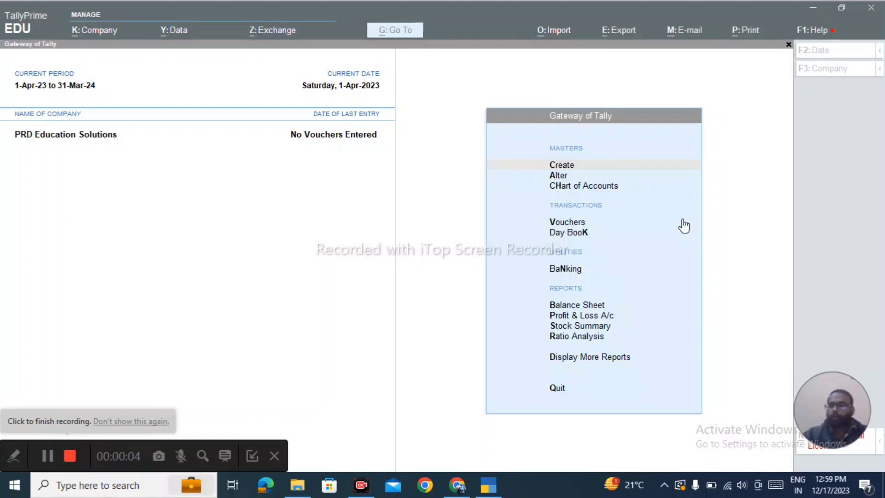
pyautogui.click(447, 211)
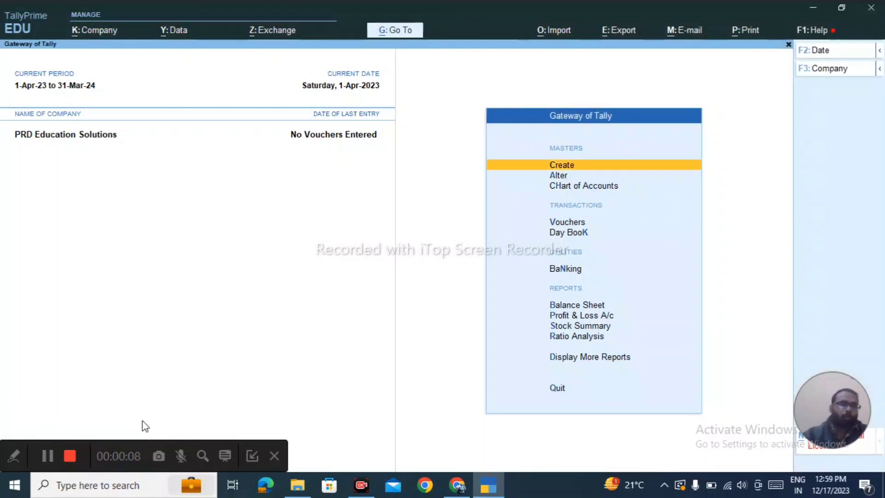
pyautogui.moveTo(98, 445); pyautogui.dragTo(66, 478)
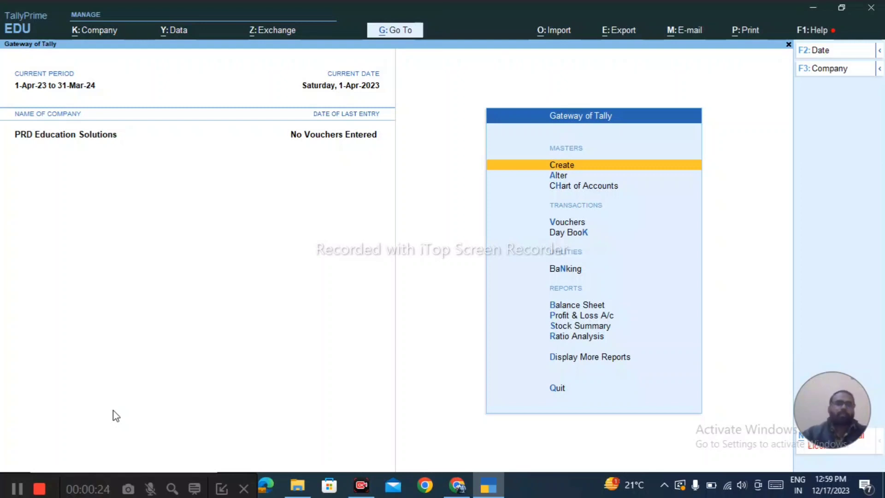
# Switch to the untitled Google Sheets spreadsheet in Chrome and go to the first rows of Sheet1.
pyautogui.press('space')
pyautogui.hotkey('alt', 'Tab')
pyautogui.hotkey('alt', 'Tab')
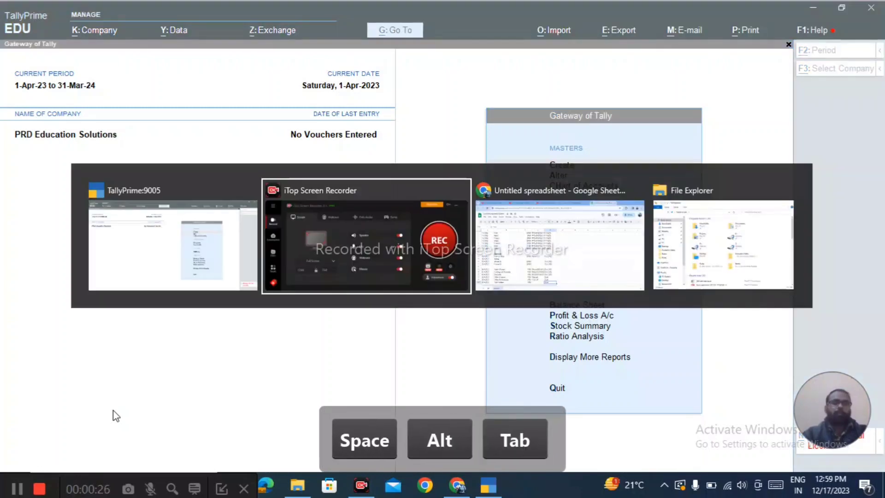
pyautogui.press('Left')
pyautogui.press('Up')
pyautogui.press('Up')
pyautogui.press('Up')
pyautogui.press('Up')
pyautogui.press('Up')
pyautogui.press('Up')
pyautogui.press('Up')
pyautogui.press('Up')
pyautogui.press('Up')
pyautogui.press('Up')
pyautogui.press('Up')
pyautogui.press('Up')
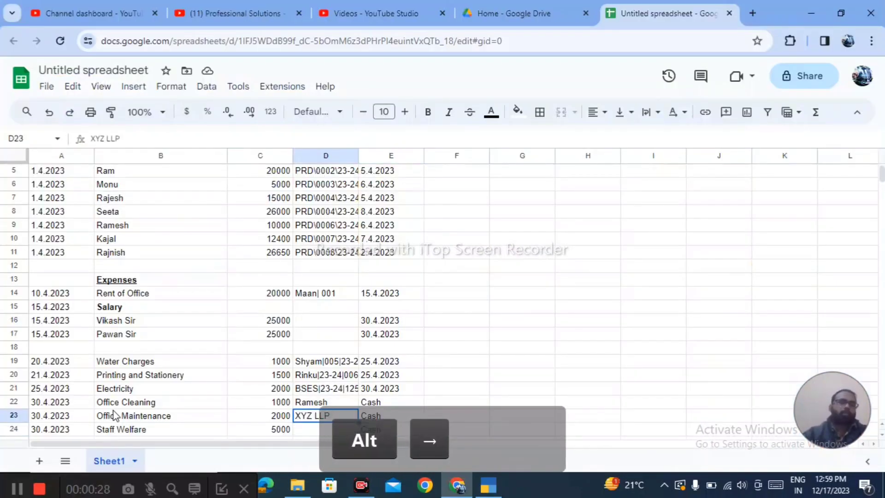
pyautogui.press('Up')
pyautogui.press('Up')
pyautogui.press('Up')
pyautogui.press('Up')
pyautogui.press('Up')
pyautogui.press('Up')
pyautogui.press('Up')
pyautogui.press('Up')
pyautogui.press('Up')
pyautogui.press('Up')
pyautogui.press('Up')
pyautogui.press('Left')
pyautogui.press('Left')
pyautogui.press('Left')
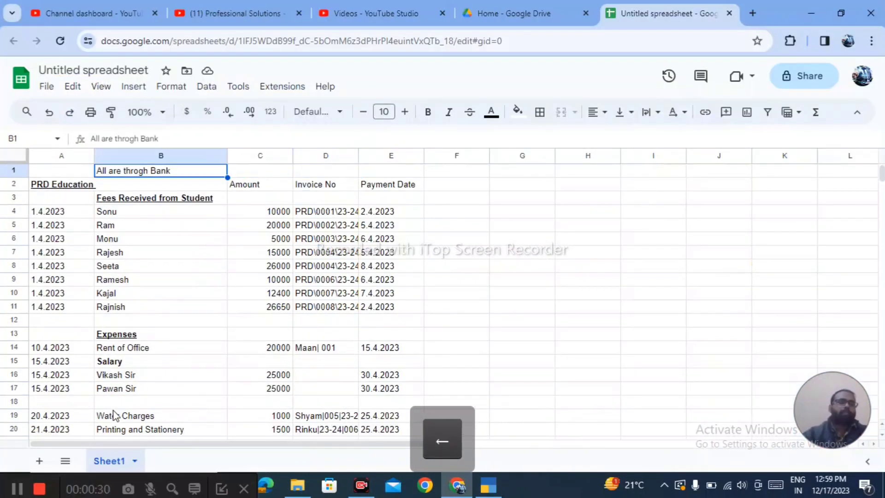
# Examine the PRD Education heading and the student fee rows with their names, amounts, invoice numbers and payment dates.
pyautogui.press('Down')
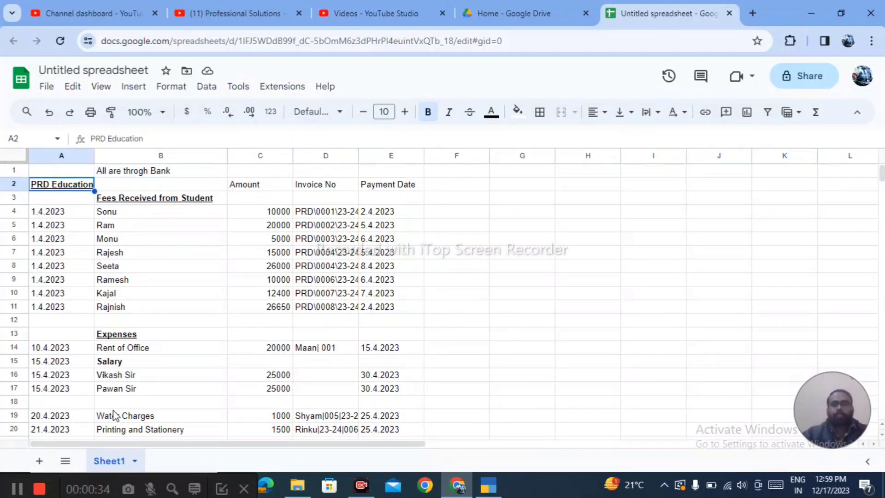
pyautogui.press('Down')
pyautogui.press('Down')
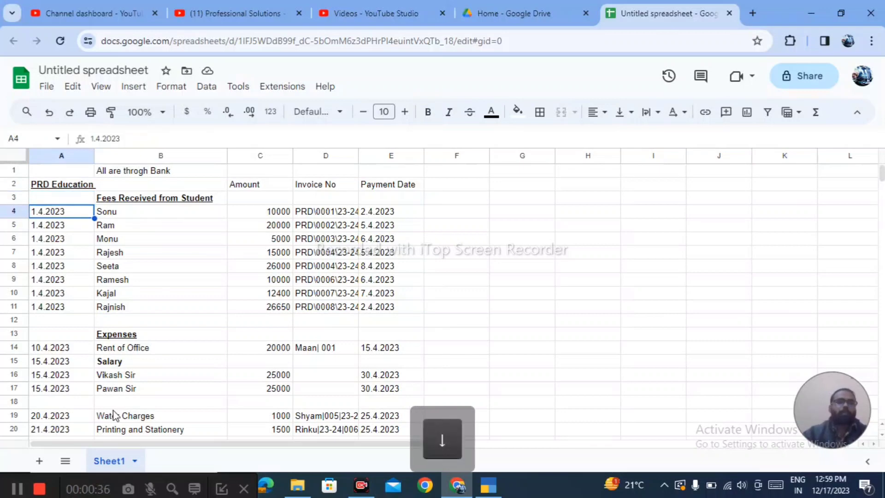
pyautogui.press('Right')
pyautogui.press('Up')
pyautogui.press('Down')
pyautogui.press('Down')
pyautogui.press('Down')
pyautogui.press('Down')
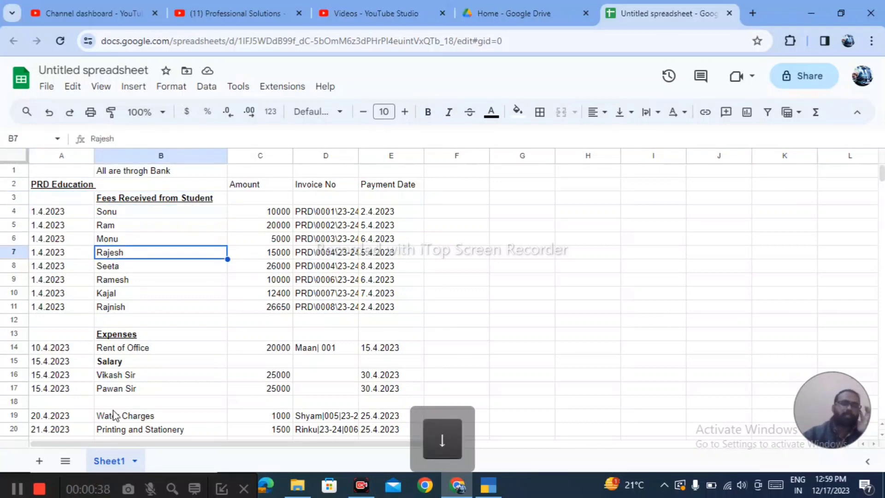
pyautogui.press('Right')
pyautogui.press('Up')
pyautogui.press('Right')
pyautogui.press('Up')
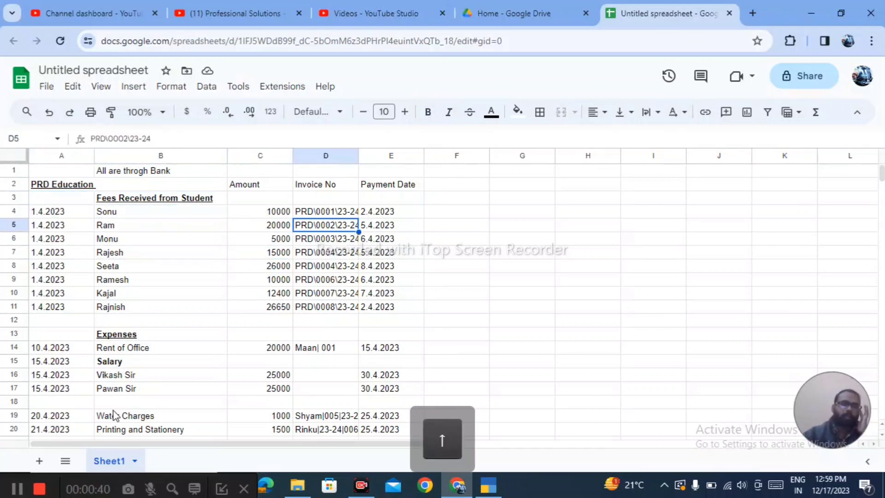
pyautogui.press('Left')
pyautogui.press('Up')
pyautogui.press('Up')
pyautogui.press('Up')
pyautogui.press('Down')
pyautogui.press('Right')
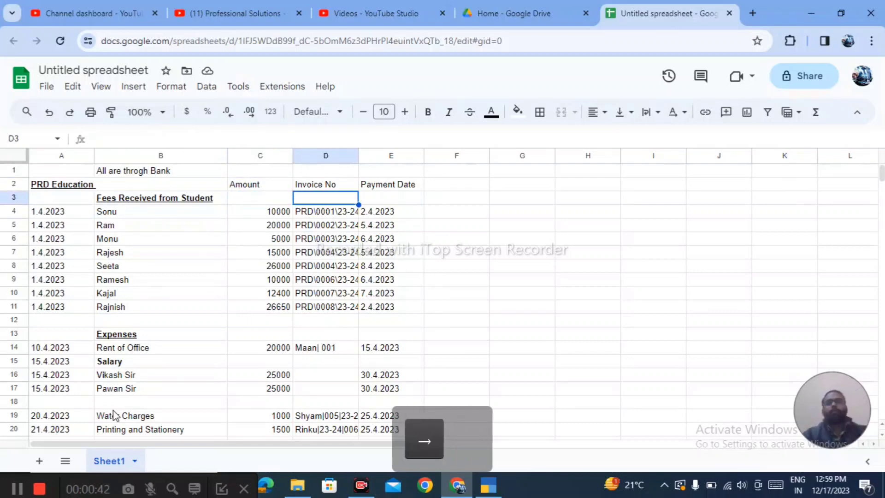
pyautogui.press('Up')
pyautogui.press('Right')
pyautogui.press('Down')
pyautogui.press('Down')
pyautogui.press('Down')
pyautogui.press('Down')
pyautogui.press('Down')
pyautogui.press('Left')
pyautogui.press('Left')
pyautogui.press('Left')
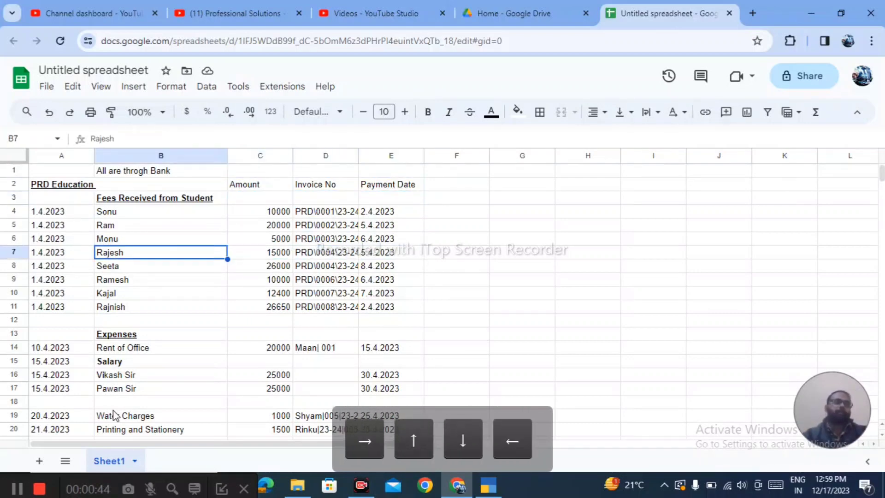
pyautogui.press('Right')
pyautogui.press('Right')
pyautogui.press('Right')
pyautogui.press('Right')
pyautogui.press('Right')
pyautogui.press('Right')
pyautogui.press('Up')
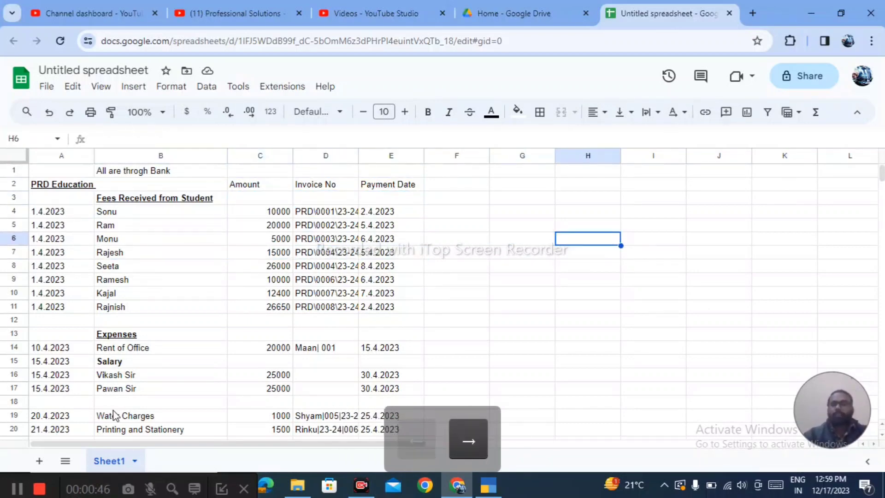
pyautogui.press('Left')
pyautogui.press('Up')
pyautogui.press('Up')
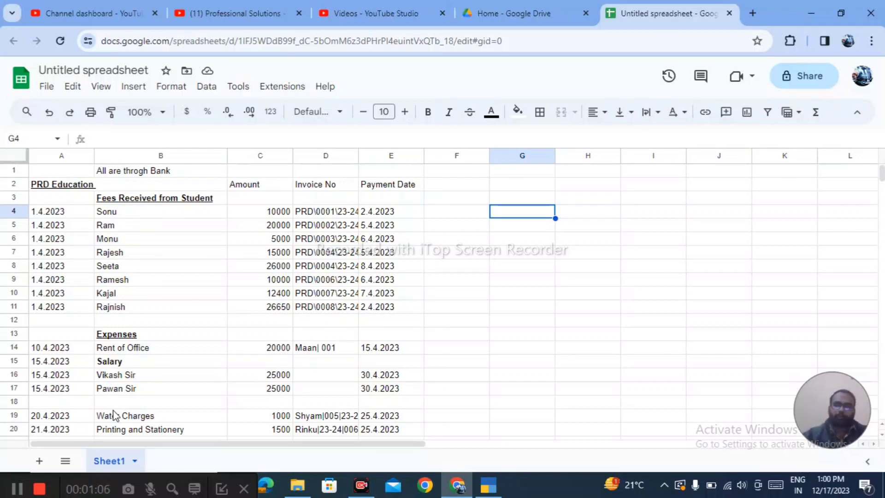
# Review the Fees Received from Student entries through to the last student row, checking names, amounts and invoice numbers.
pyautogui.press('Left')
pyautogui.press('Left')
pyautogui.press('Left')
pyautogui.press('Left')
pyautogui.press('Left')
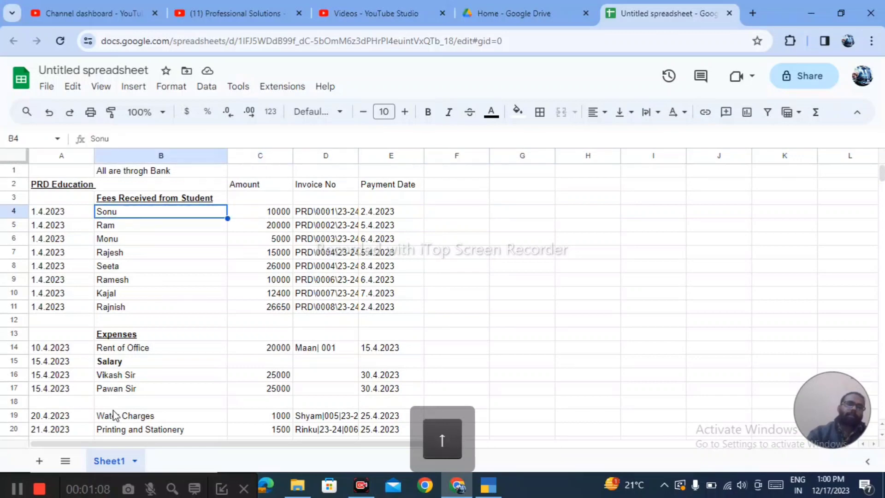
pyautogui.press('Up')
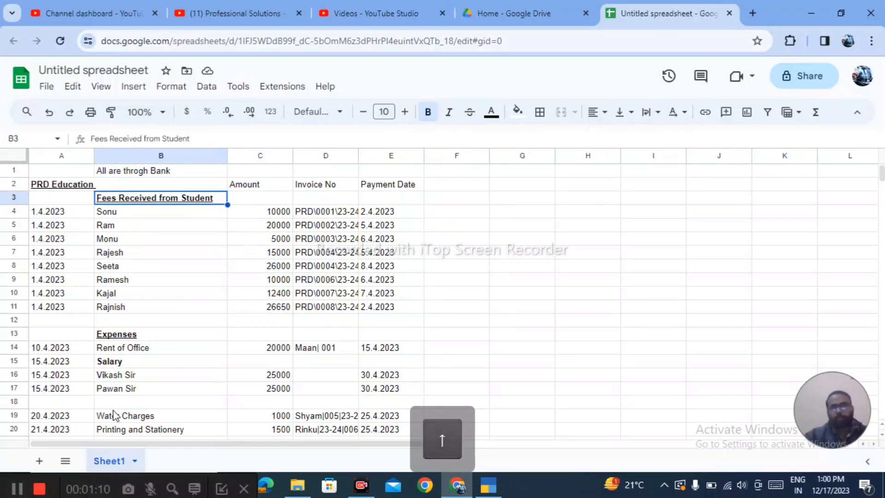
pyautogui.press('Down')
pyautogui.press('Down')
pyautogui.press('Down')
pyautogui.press('Down')
pyautogui.press('Down')
pyautogui.press('Down')
pyautogui.press('Down')
pyautogui.press('Right')
pyautogui.press('Up')
pyautogui.press('Up')
pyautogui.press('Up')
pyautogui.press('Up')
pyautogui.press('Up')
pyautogui.press('Up')
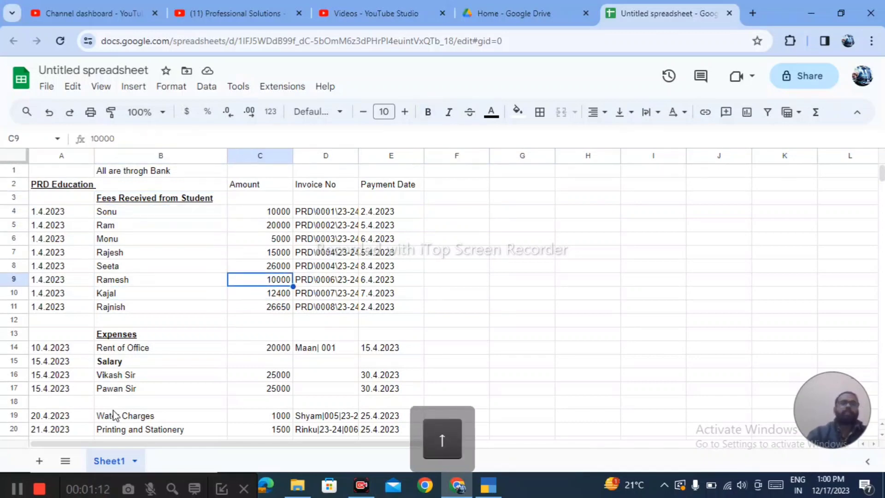
pyautogui.press('Right')
pyautogui.press('Down')
pyautogui.press('Down')
pyautogui.press('Down')
pyautogui.press('Down')
pyautogui.press('Down')
pyautogui.press('Down')
pyautogui.press('Down')
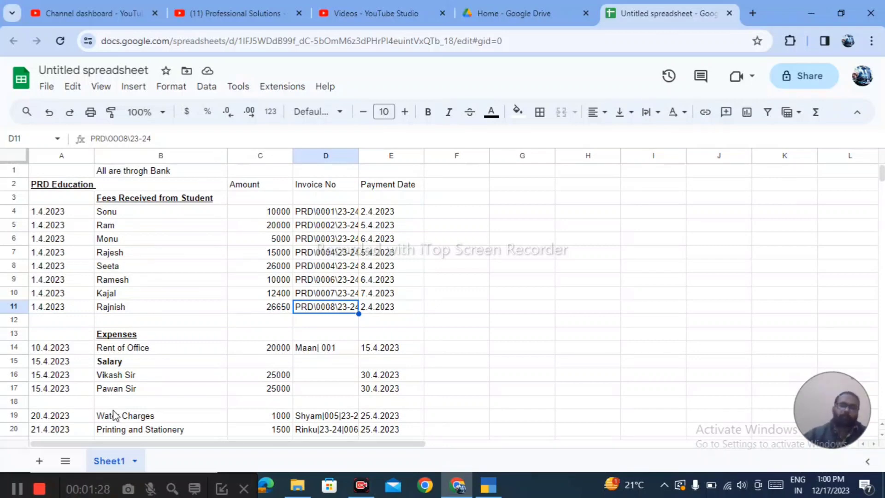
pyautogui.press('Up')
pyautogui.press('Up')
pyautogui.press('Up')
pyautogui.press('Up')
pyautogui.press('Up')
pyautogui.press('Up')
pyautogui.press('Up')
pyautogui.press('Left')
pyautogui.press('Left')
pyautogui.press('Left')
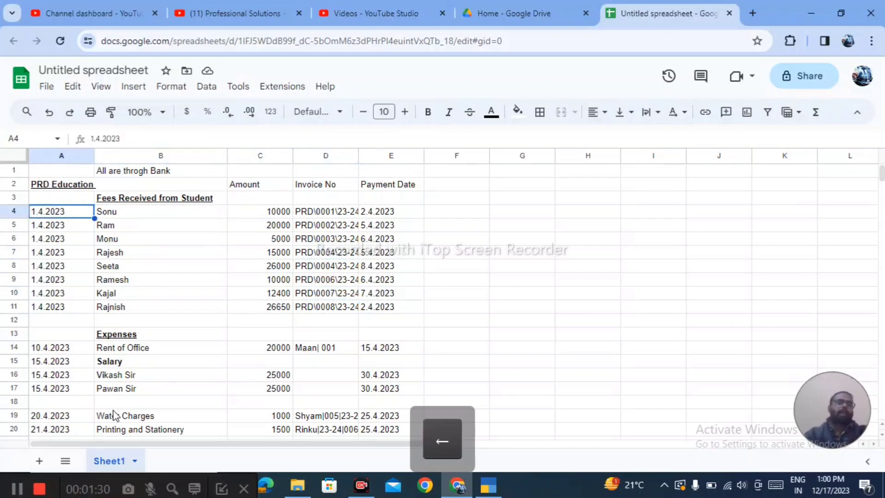
pyautogui.press('alt')
pyautogui.press('Right')
pyautogui.press('Right')
pyautogui.press('Right')
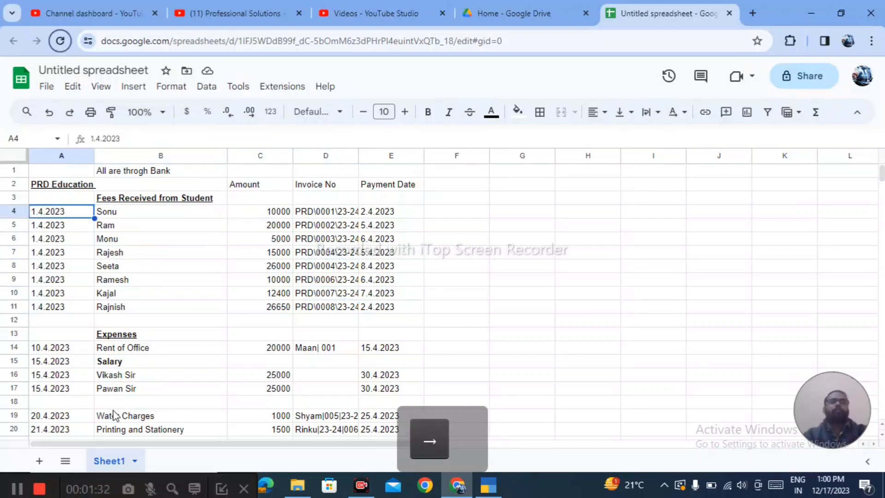
pyautogui.press('Escape')
# Enter the heading "Ledgers" in cell G2, beside the transaction table.
pyautogui.press('Right')
pyautogui.press('Right')
pyautogui.press('Right')
pyautogui.press('Right')
pyautogui.press('Right')
pyautogui.press('Right')
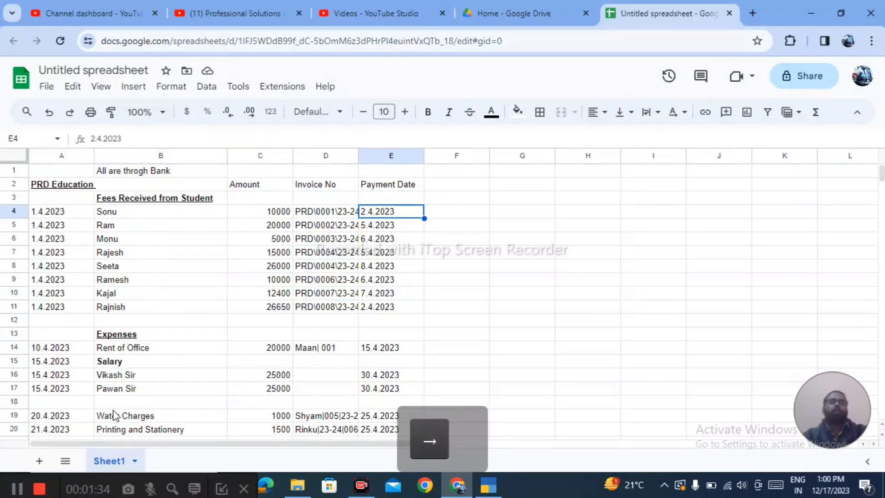
pyautogui.press('Up')
pyautogui.press('Up')
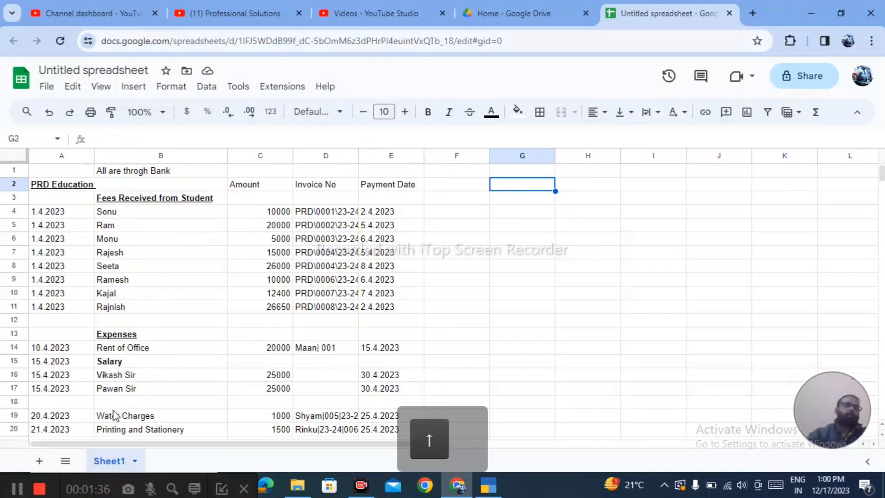
pyautogui.write('L')
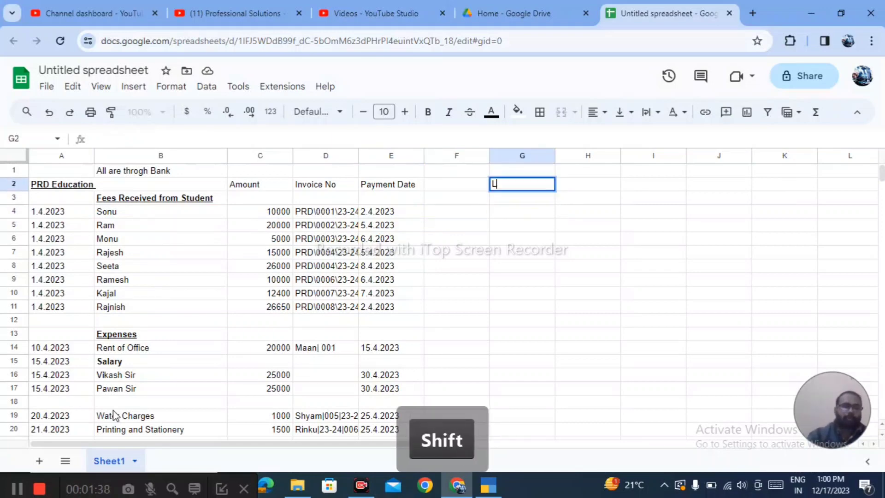
pyautogui.write('edgers')
pyautogui.press('Return')
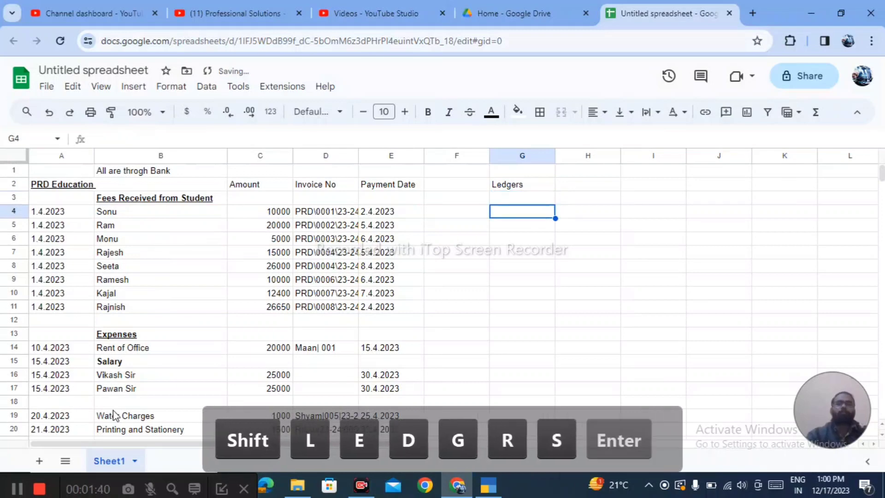
# Copy the student names from B4:B11 into the Ledgers column, starting at G4.
pyautogui.press('Down')
pyautogui.press('Left')
pyautogui.hotkey('shift', 'Down')
pyautogui.hotkey('shift', 'Down')
pyautogui.hotkey('shift', 'Down')
pyautogui.hotkey('shift', 'Down')
pyautogui.hotkey('shift', 'Down')
pyautogui.hotkey('shift', 'Down')
pyautogui.hotkey('shift', 'Down')
pyautogui.hotkey('shift', 'Down')
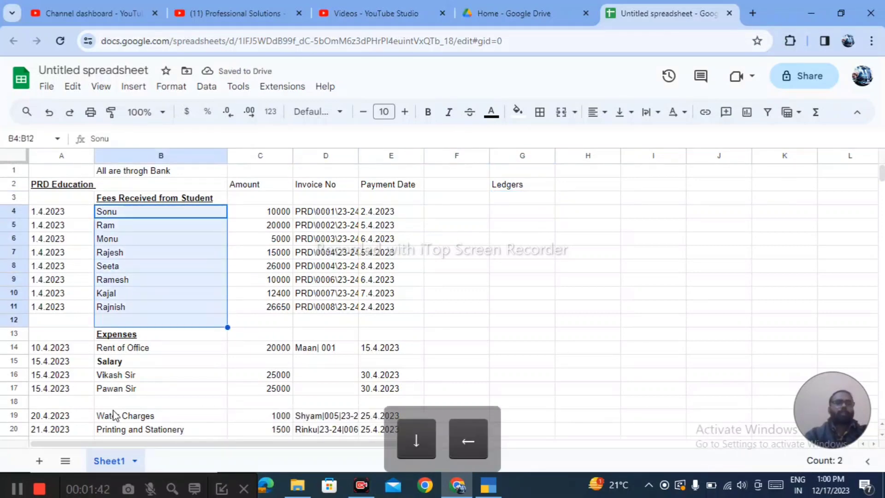
pyautogui.hotkey('shift', 'Up')
pyautogui.hotkey('ctrl', 'c')
pyautogui.press('Right')
pyautogui.press('Right')
pyautogui.press('Right')
pyautogui.press('Right')
pyautogui.press('Right')
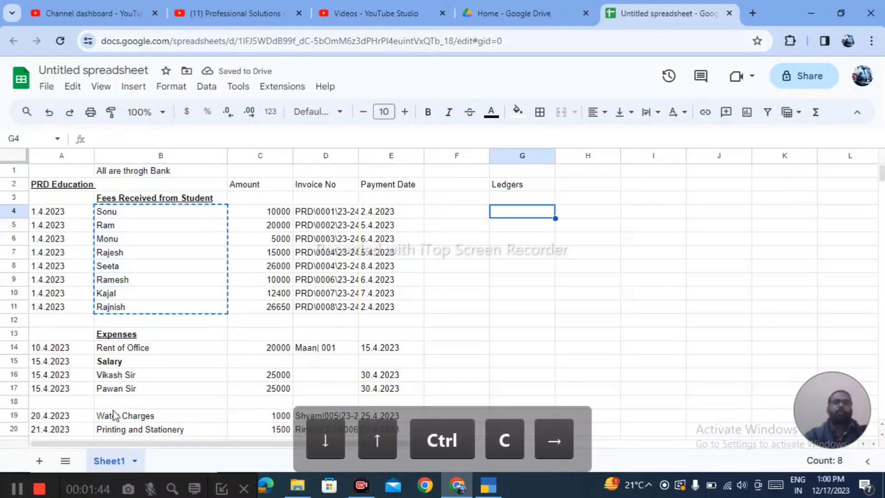
pyautogui.hotkey('ctrl', 'v')
# Enter "Debtors" in H4 as the group for the first student ledger.
pyautogui.press('Right')
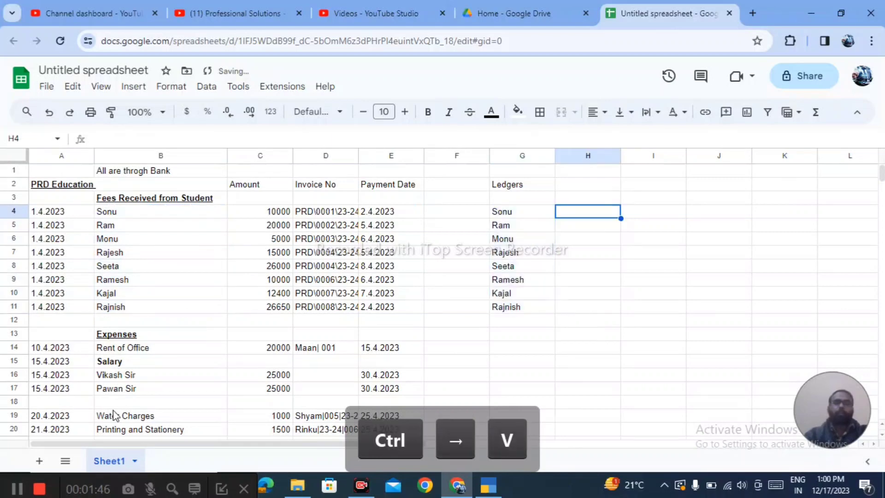
pyautogui.write('Debt')
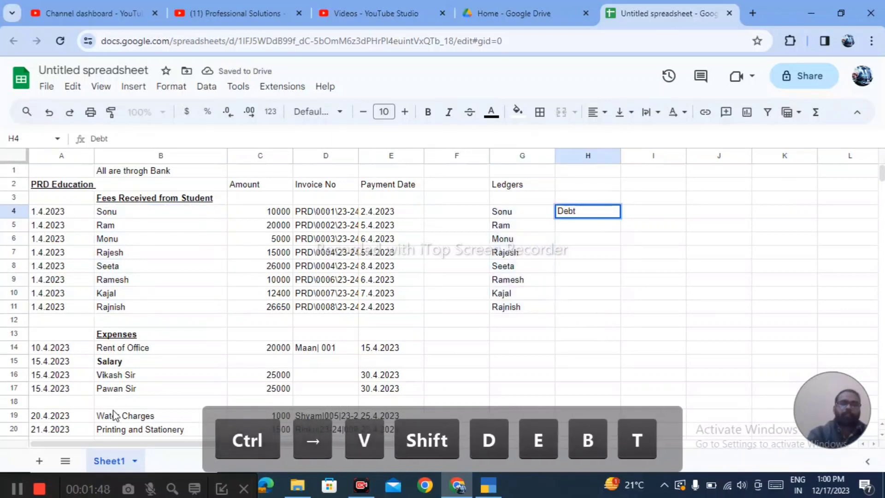
pyautogui.write('ors')
pyautogui.press('Return')
pyautogui.press('Up')
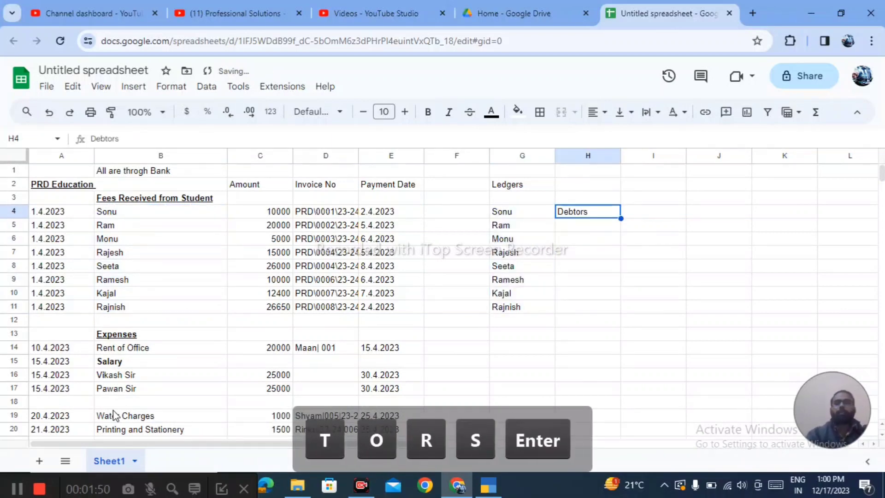
# Fill the Debtors group from H4 down through H11 for the remaining student ledgers.
pyautogui.hotkey('shift', 'Down')
pyautogui.hotkey('shift', 'Down')
pyautogui.hotkey('shift', 'Down')
pyautogui.hotkey('shift', 'Down')
pyautogui.hotkey('shift', 'Down')
pyautogui.hotkey('shift', 'Down')
pyautogui.hotkey('shift', 'Down')
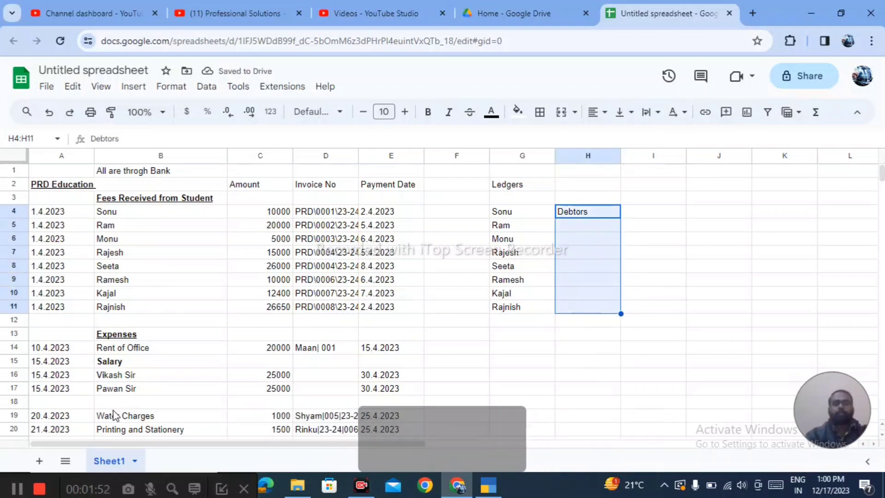
pyautogui.hotkey('ctrl', 'd')
pyautogui.press('Down')
pyautogui.press('Up')
pyautogui.press('Left')
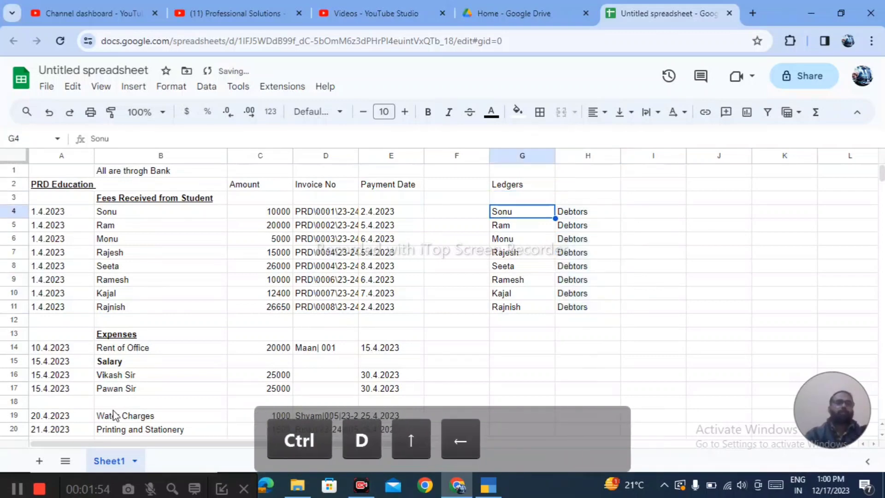
# Enter the heading "Voucher" in cell I2 of the ledger table.
pyautogui.press('Left')
pyautogui.press('Left')
pyautogui.press('Left')
pyautogui.press('Right')
pyautogui.press('Right')
pyautogui.press('Right')
pyautogui.press('Right')
pyautogui.press('Right')
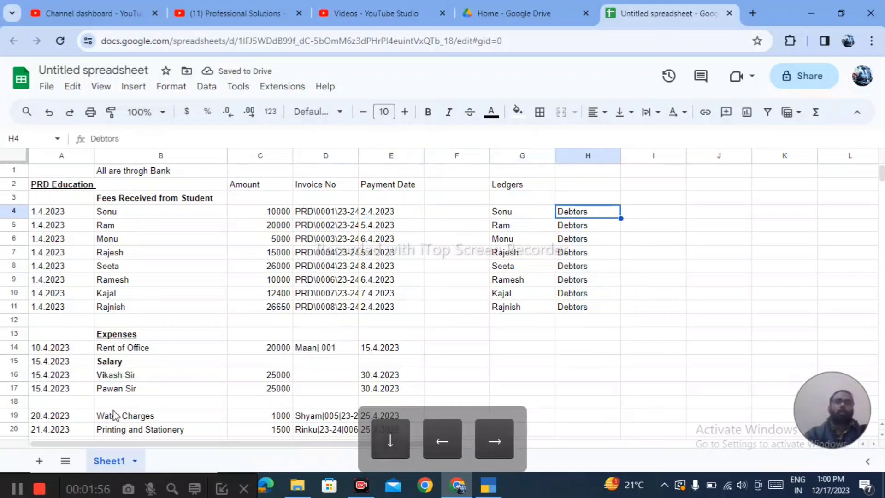
pyautogui.press('Up')
pyautogui.press('Up')
pyautogui.write('Vou')
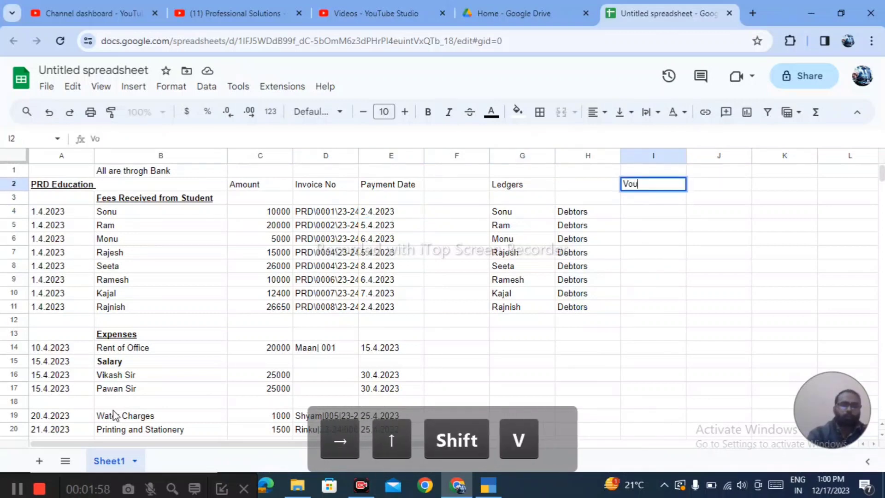
pyautogui.write('cher')
pyautogui.press('Return')
# Enter the heading "Head" in cell H2, above the ledger groups.
pyautogui.press('Left')
pyautogui.press('Up')
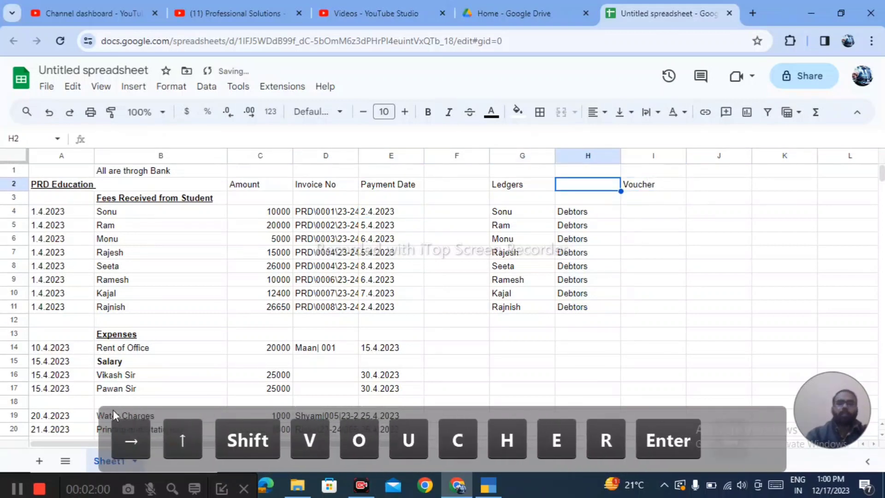
pyautogui.write('Head')
pyautogui.press('Return')
# Enter "Sale" in I4 as the voucher type for the first student ledger.
pyautogui.press('Right')
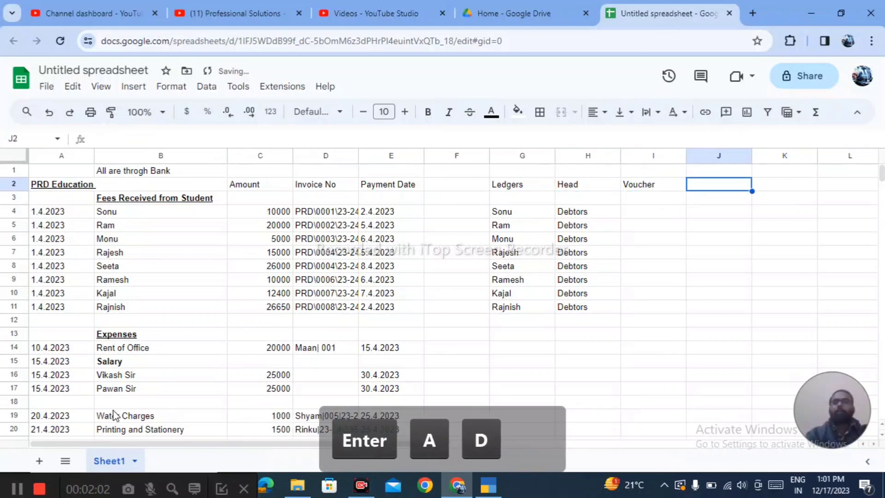
pyautogui.press('Down')
pyautogui.press('BackSpace')
pyautogui.write('Sale')
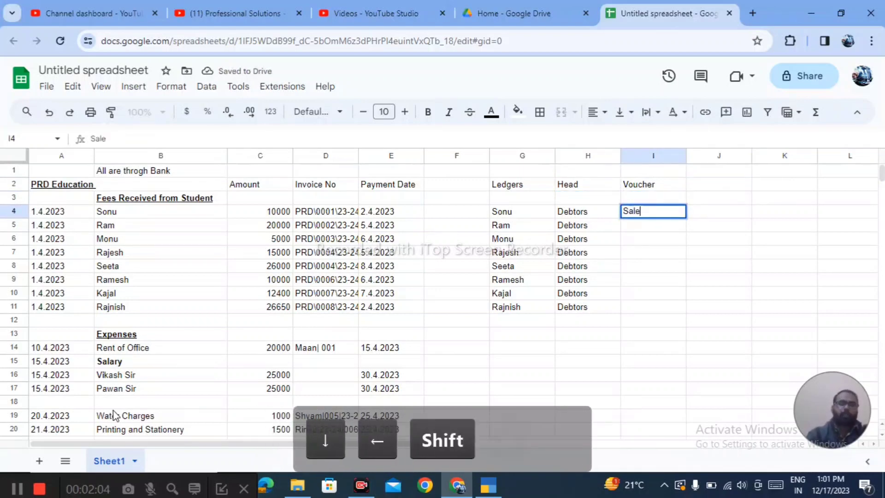
pyautogui.press('Return')
# Fill the Sale voucher type from I4 down through I11 for the remaining student ledgers.
pyautogui.press('Up')
pyautogui.hotkey('shift', 'Down')
pyautogui.hotkey('shift', 'Down')
pyautogui.hotkey('shift', 'Down')
pyautogui.hotkey('shift', 'Down')
pyautogui.hotkey('shift', 'Down')
pyautogui.hotkey('shift', 'Down')
pyautogui.hotkey('shift', 'Down')
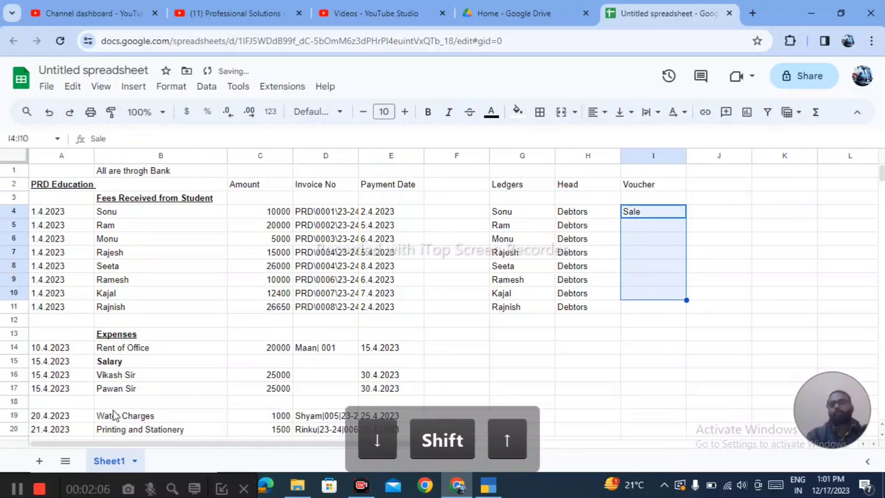
pyautogui.hotkey('ctrl', 'd')
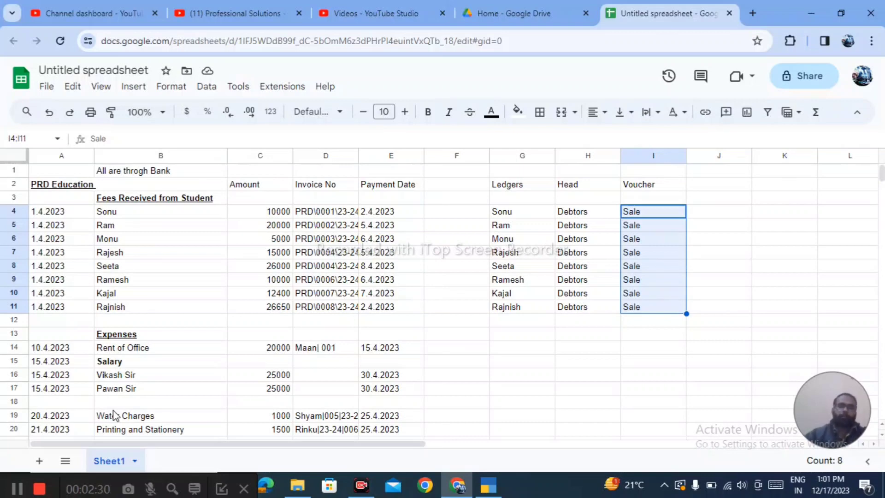
pyautogui.hotkey('shift', 'Up')
pyautogui.hotkey('shift', 'Up')
pyautogui.hotkey('shift', 'Up')
pyautogui.hotkey('shift', 'Up')
pyautogui.hotkey('shift', 'Up')
pyautogui.hotkey('shift', 'Up')
pyautogui.hotkey('shift', 'Up')
pyautogui.press('Left')
pyautogui.press('Left')
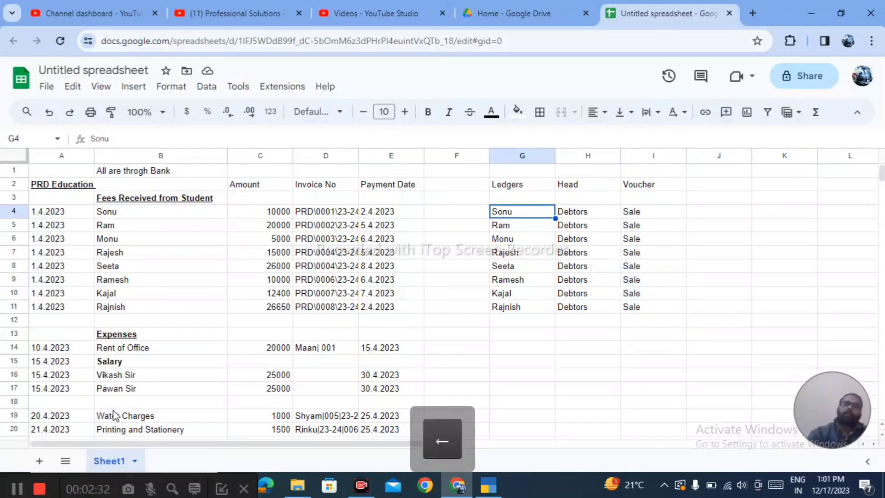
pyautogui.press('Right')
pyautogui.press('Right')
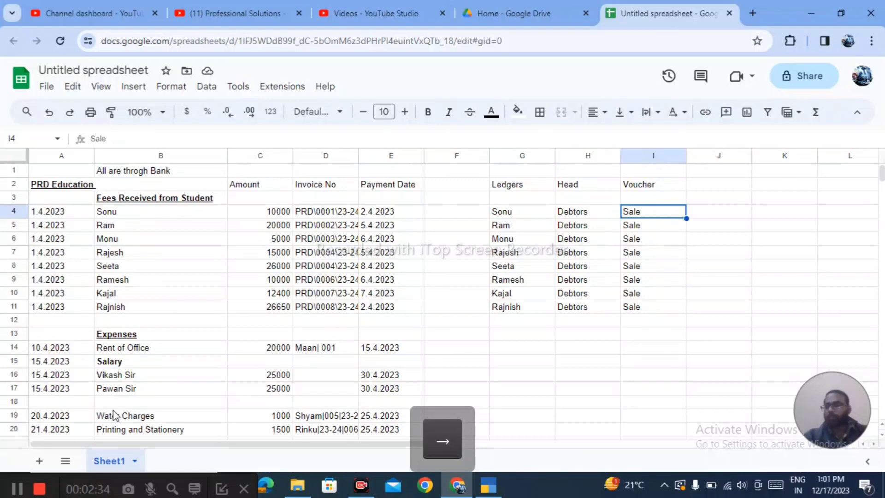
# Examine the invoice number and payment date of the Rent of Office expense in row 14.
pyautogui.press('Left')
pyautogui.press('Down')
pyautogui.press('Down')
pyautogui.press('Down')
pyautogui.press('Down')
pyautogui.press('Down')
pyautogui.press('Down')
pyautogui.press('Down')
pyautogui.press('Down')
pyautogui.press('Down')
pyautogui.press('Left')
pyautogui.press('Left')
pyautogui.press('Down')
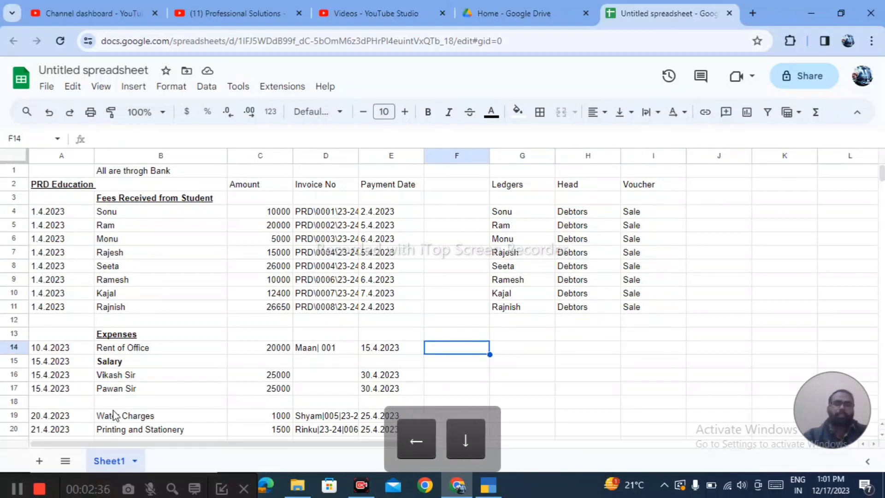
pyautogui.press('Right')
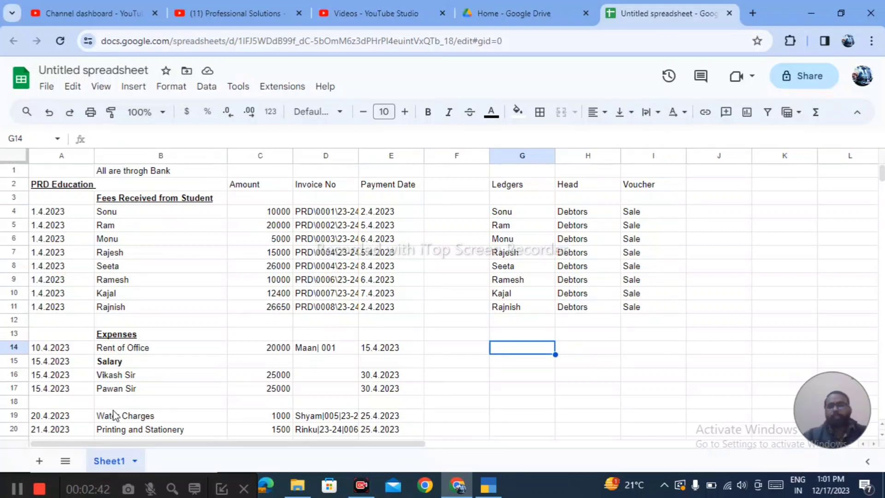
pyautogui.press('Left')
pyautogui.press('Left')
pyautogui.press('Left')
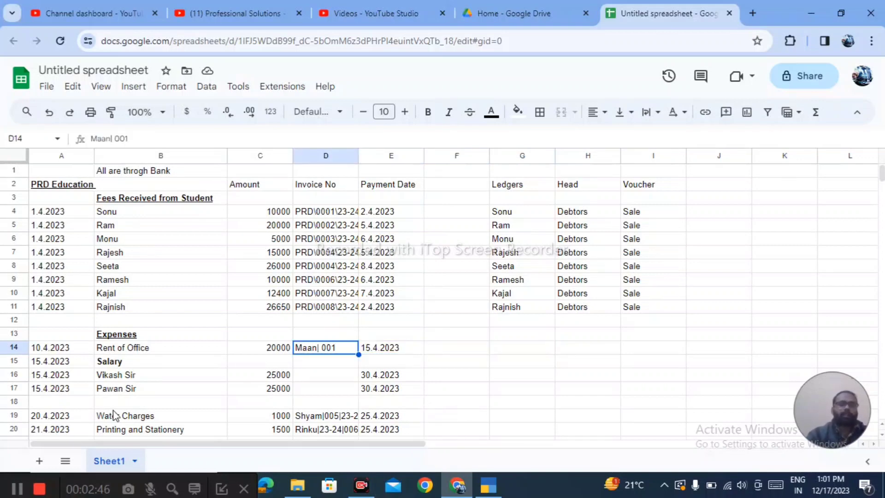
pyautogui.press('Right')
pyautogui.press('Left')
pyautogui.press('Left')
pyautogui.press('Left')
pyautogui.press('Left')
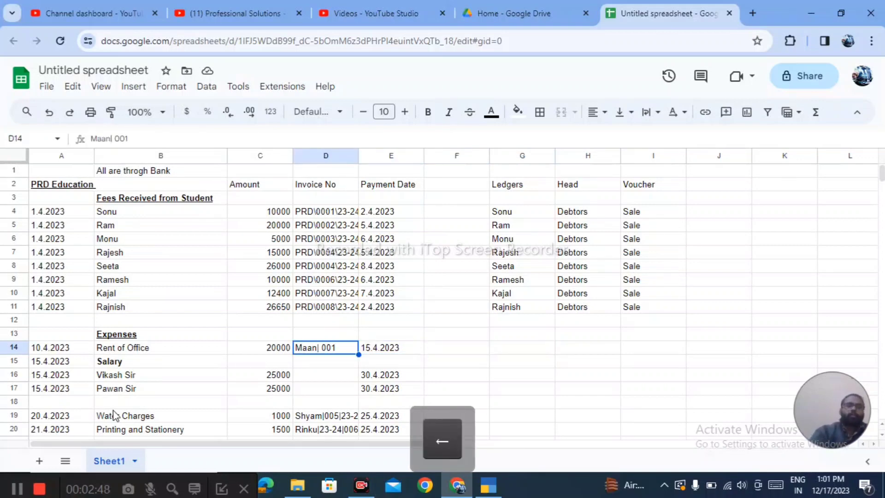
pyautogui.press('Right')
pyautogui.press('Right')
pyautogui.press('Right')
pyautogui.press('Right')
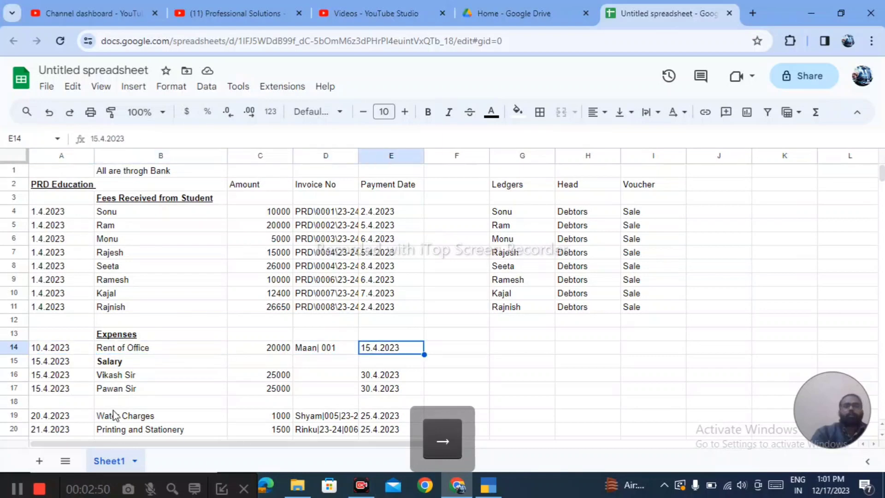
# Enter the rent payee's name from the invoice number in D14 as a ledger in G14.
pyautogui.press('Right')
pyautogui.press('Right')
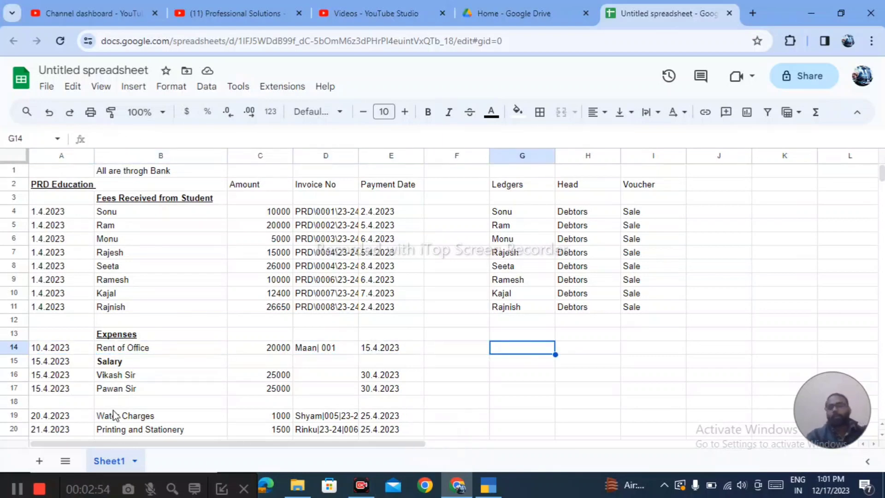
pyautogui.write('Maan')
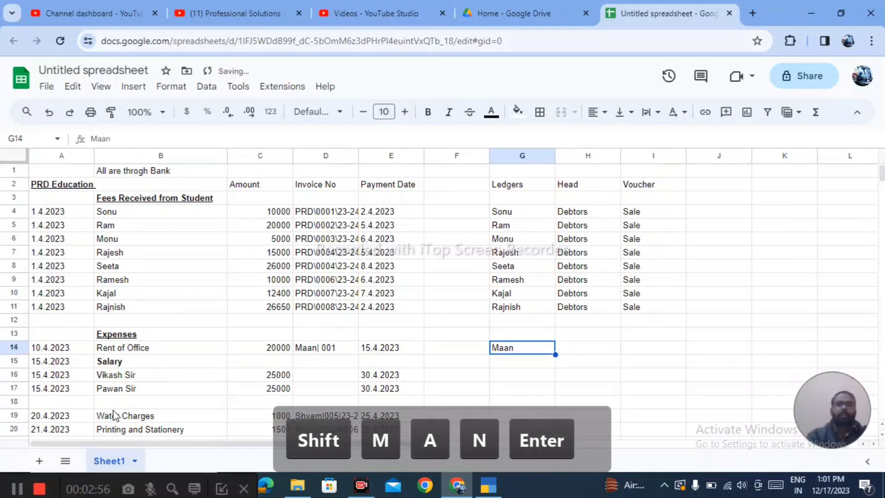
pyautogui.press('Return')
# Enter "Creditors" in H14 as the head for the rent payee's ledger.
pyautogui.press('Up')
pyautogui.press('Right')
pyautogui.write('Cred')
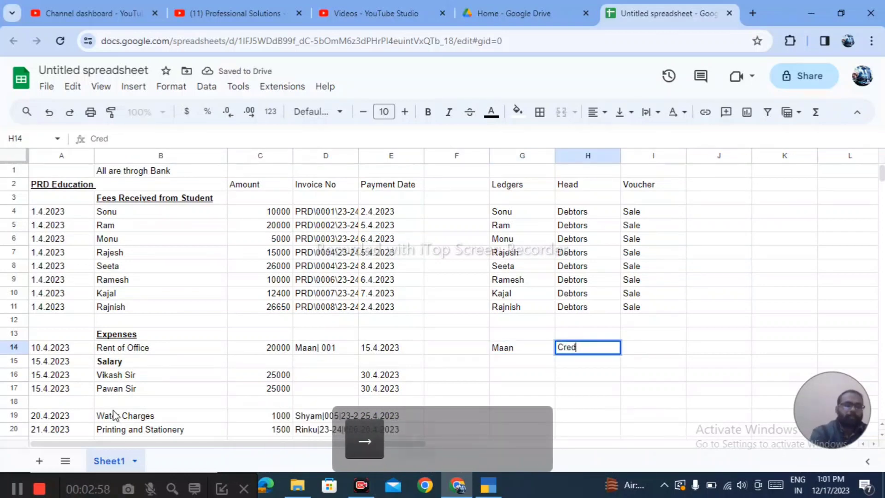
pyautogui.write('itors')
pyautogui.press('Return')
# Enter "Journal" in I14 as the voucher type for the rent expense.
pyautogui.press('Up')
pyautogui.press('Right')
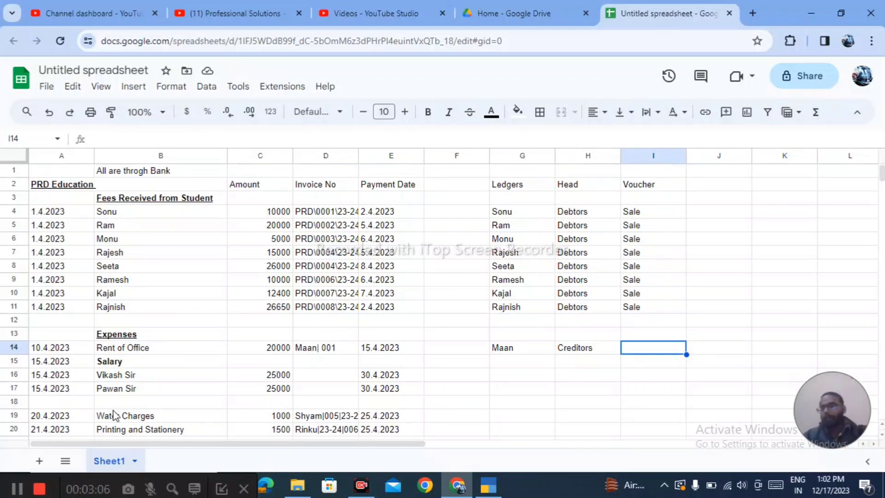
pyautogui.write('Jour')
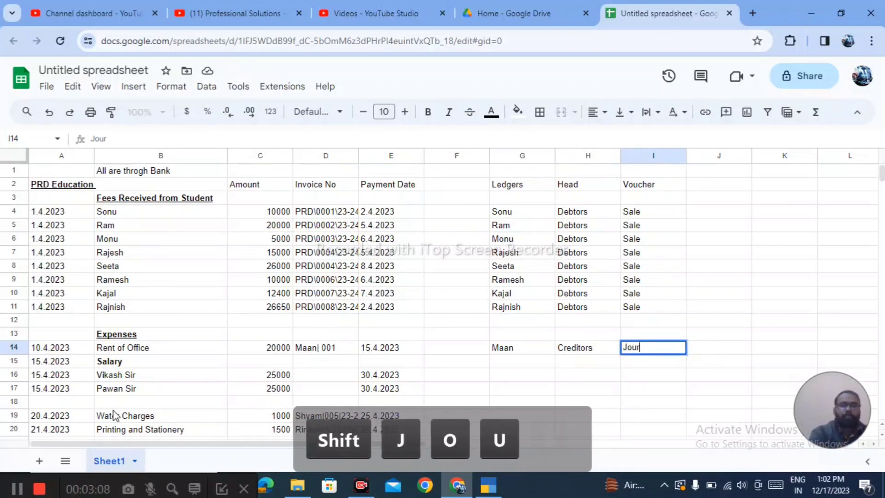
pyautogui.write('nal')
pyautogui.press('Return')
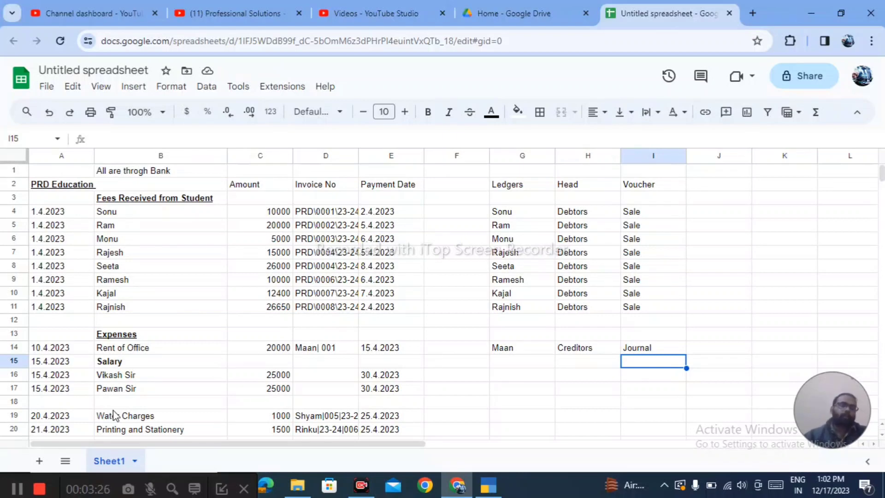
pyautogui.press('Up')
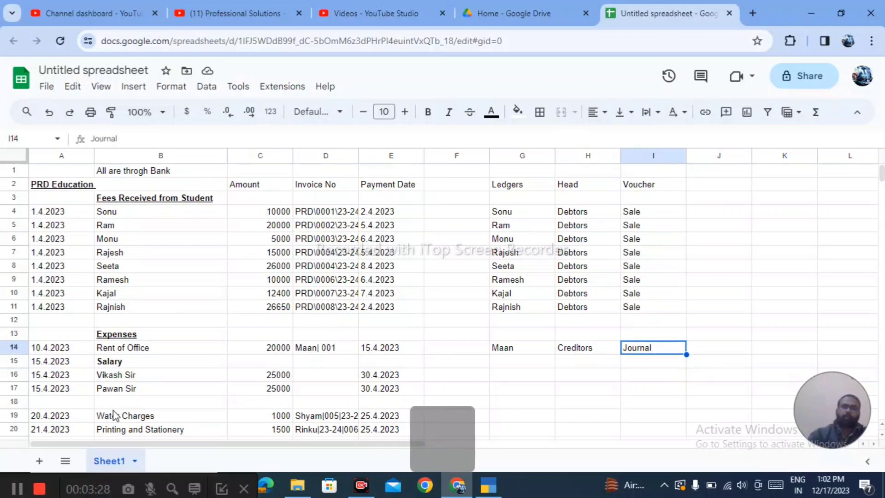
pyautogui.press('Left')
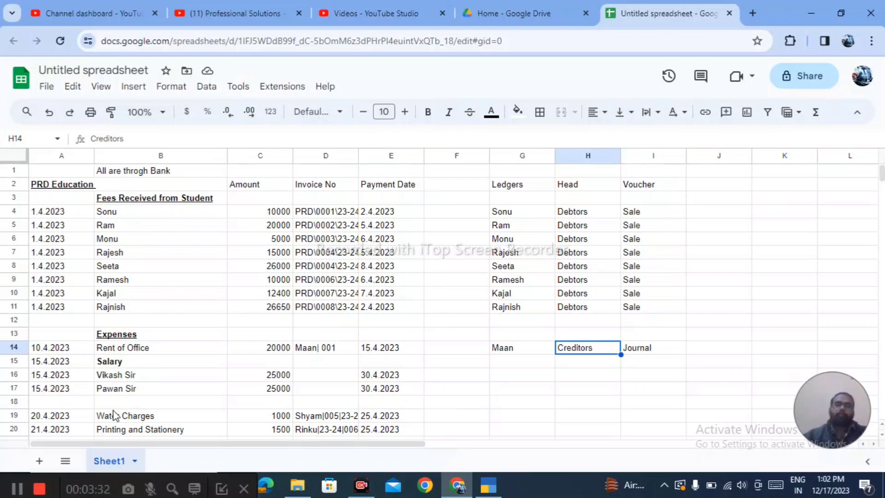
pyautogui.press('Right')
pyautogui.press('Left')
pyautogui.press('Left')
pyautogui.press('Left')
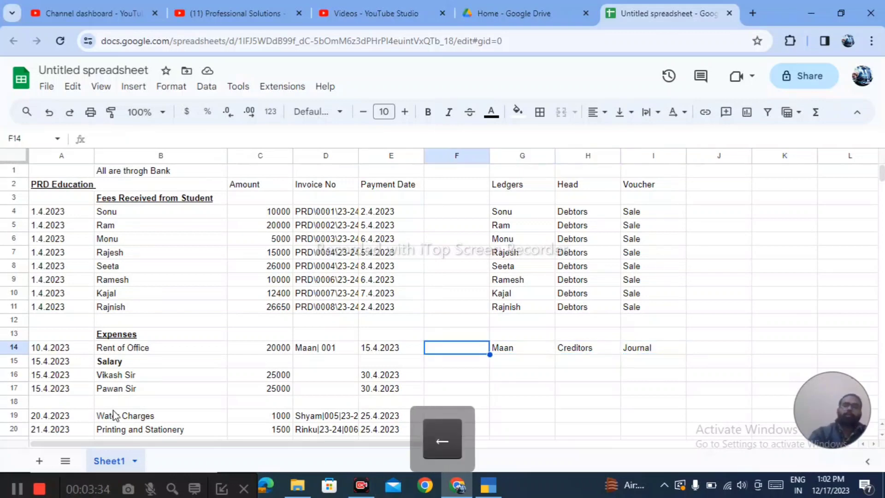
pyautogui.press('Right')
pyautogui.press('Right')
pyautogui.press('Right')
pyautogui.press('Right')
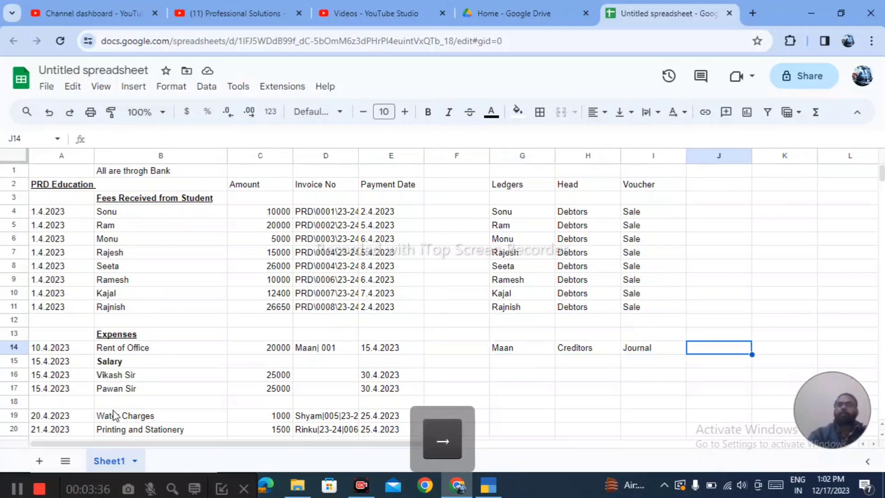
# Extend the Voucher heading in I2 to read "Voucher at the time ofBooking".
pyautogui.press('Up')
pyautogui.press('Up')
pyautogui.press('Up')
pyautogui.press('Up')
pyautogui.press('Up')
pyautogui.press('Up')
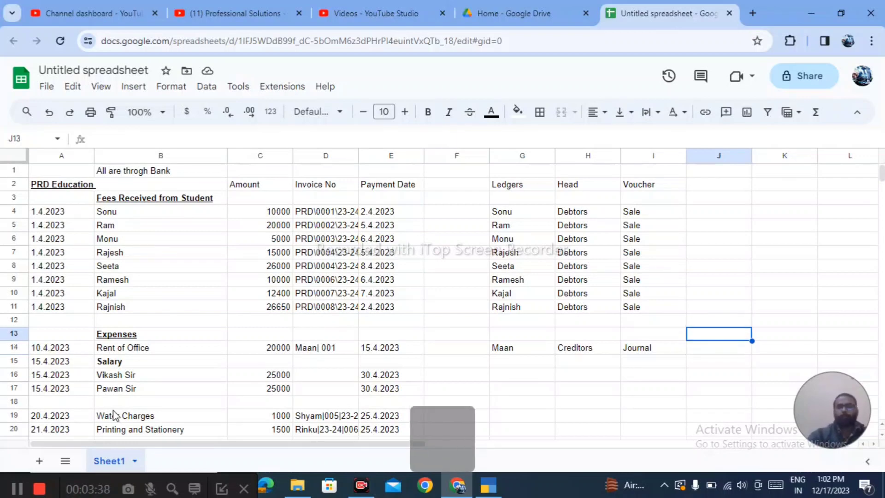
pyautogui.press('Left')
pyautogui.press('Up')
pyautogui.press('Up')
pyautogui.press('Up')
pyautogui.press('Up')
pyautogui.press('Up')
pyautogui.press('Up')
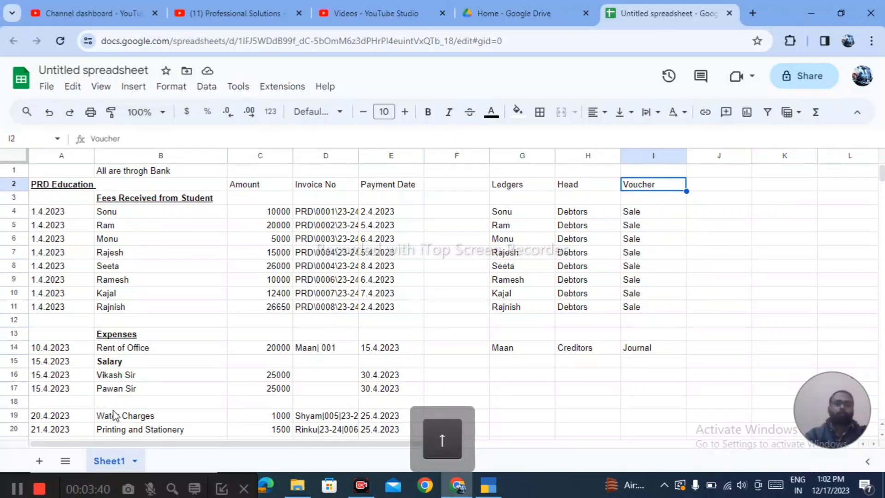
pyautogui.write('at the B')
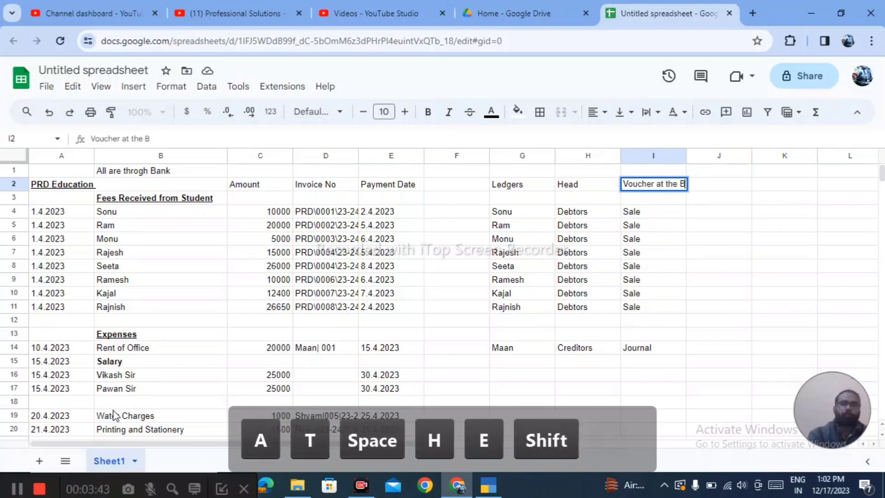
pyautogui.press('BackSpace')
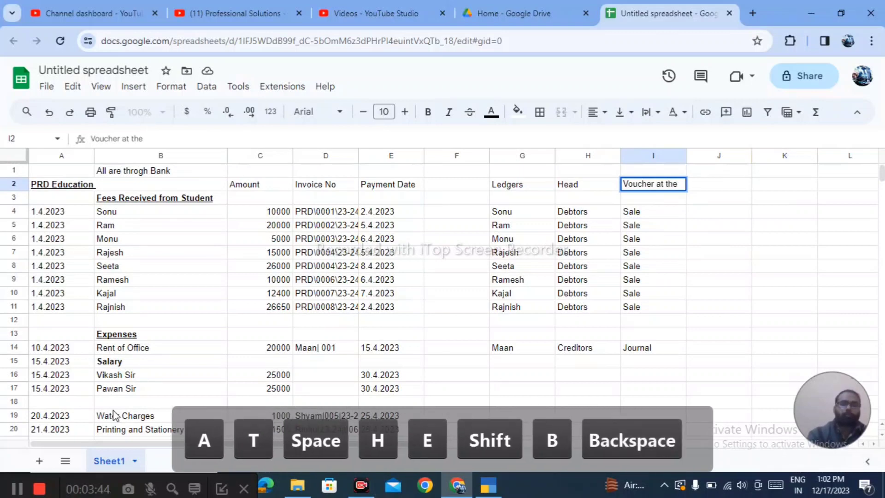
pyautogui.write('time ofBooking')
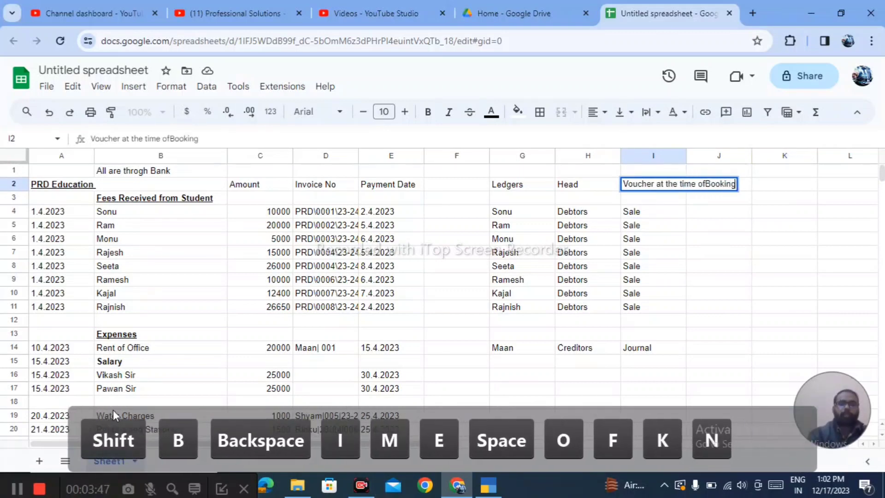
pyautogui.press('Return')
# Enter the heading "Payment\ Receipt" in cell J2, beside the booking voucher column.
pyautogui.press('Up')
pyautogui.press('Right')
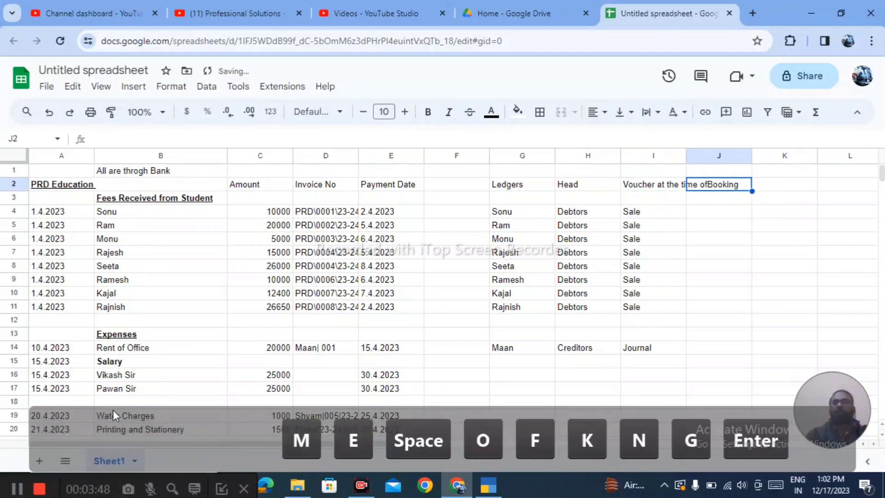
pyautogui.write('Pat')
pyautogui.press('BackSpace')
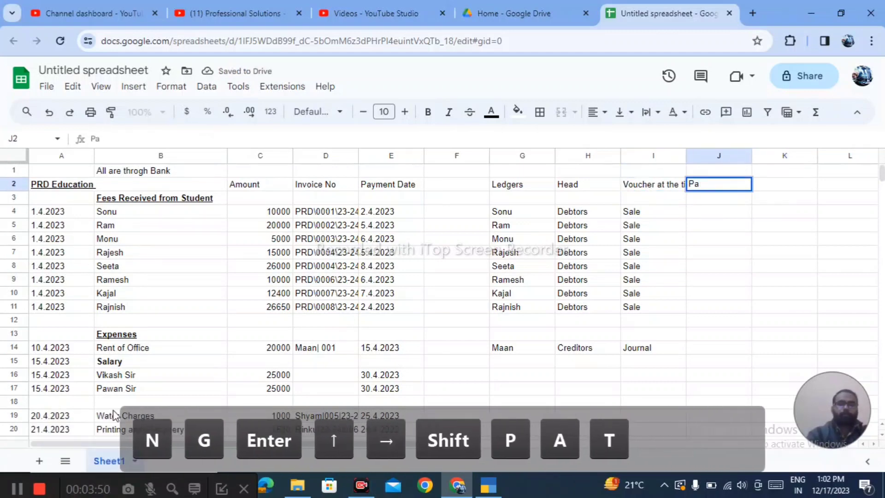
pyautogui.write('yment')
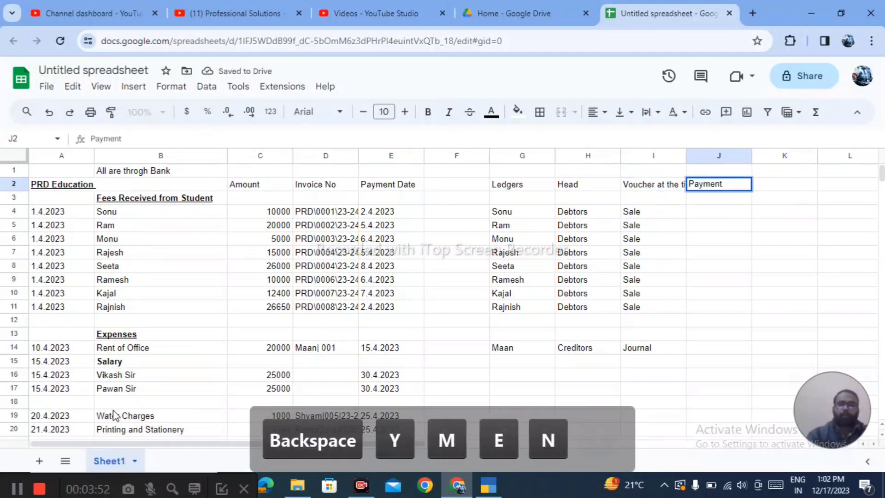
pyautogui.write('\\')
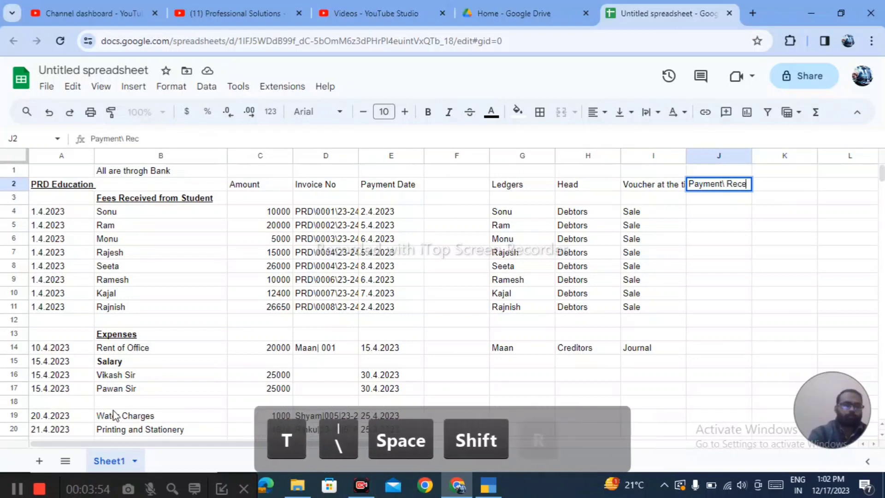
pyautogui.write(' Receip')
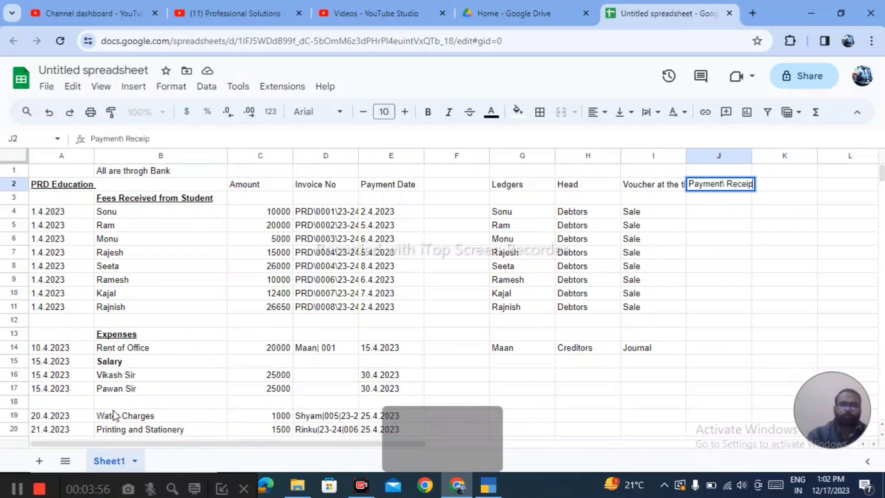
pyautogui.write('t')
pyautogui.press('Return')
pyautogui.press('Down')
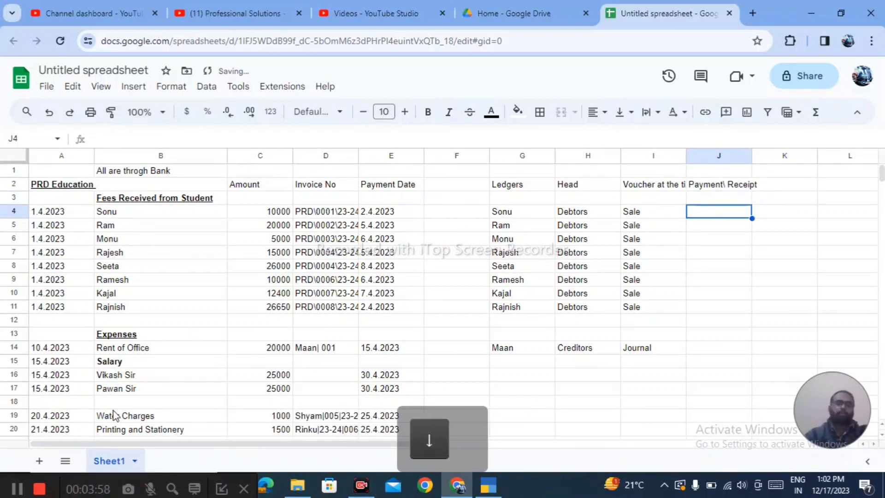
# Enter "Receipt" in J4 as the settlement voucher for the first student's fee.
pyautogui.write('Rece')
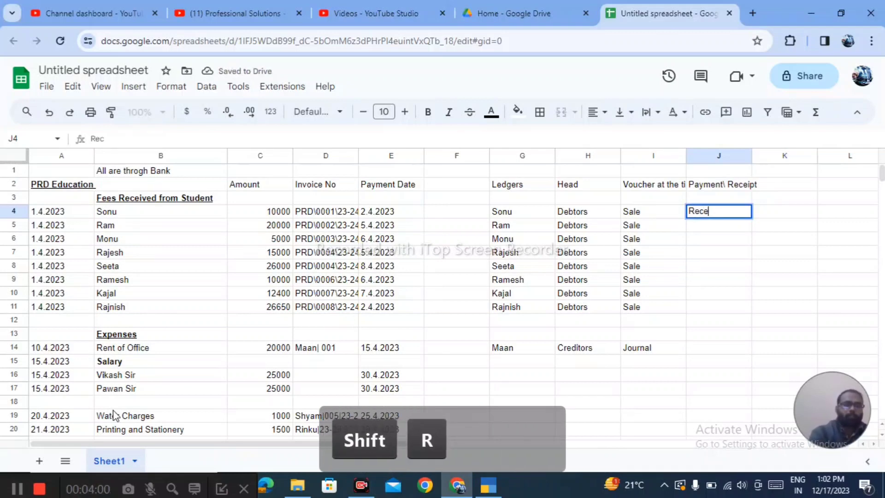
pyautogui.write('ipy')
pyautogui.press('Return')
pyautogui.press('Up')
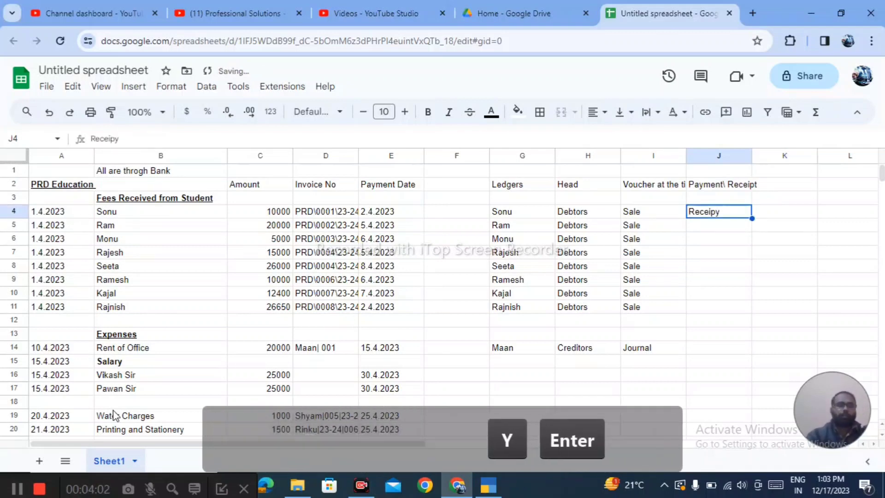
pyautogui.press('F2')
pyautogui.press('BackSpace')
pyautogui.write('t')
pyautogui.press('Return')
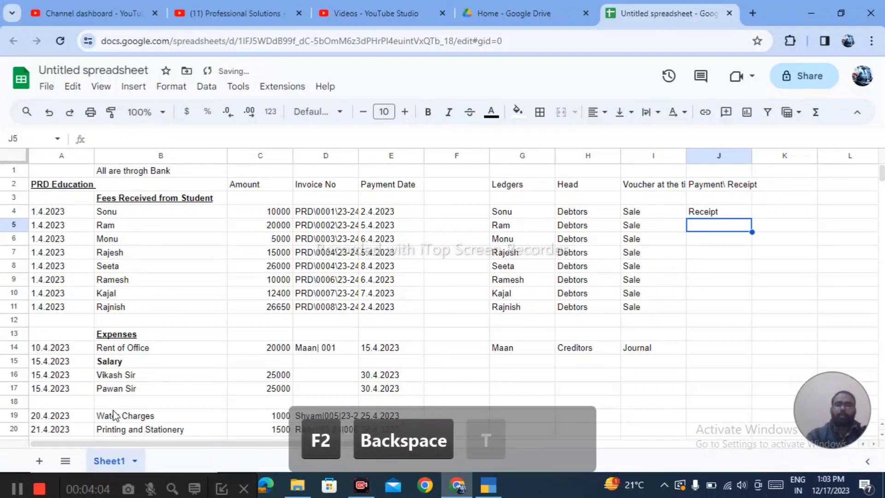
# Copy "Receipt" from J4 into J5:J11 for the remaining student fee rows.
pyautogui.press('Up')
pyautogui.hotkey('ctrl', 'c')
pyautogui.press('Down')
pyautogui.hotkey('shift', 'Down')
pyautogui.hotkey('shift', 'Down')
pyautogui.hotkey('shift', 'Down')
pyautogui.hotkey('shift', 'Down')
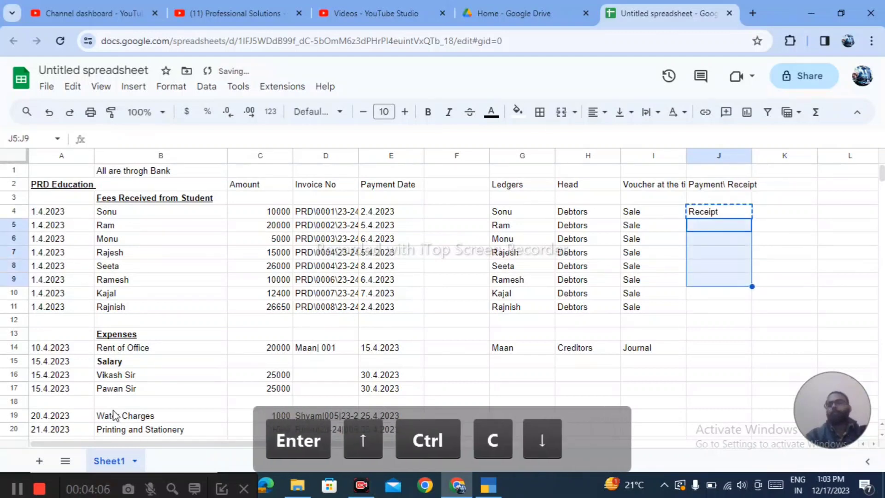
pyautogui.hotkey('shift', 'Down')
pyautogui.hotkey('shift', 'Down')
pyautogui.hotkey('ctrl', 'v')
# Review the remaining expense rows down past the Staff Welfare entry.
pyautogui.click(114, 410)
pyautogui.press('Down')
pyautogui.press('Down')
pyautogui.press('Down')
pyautogui.press('Down')
pyautogui.press('Down')
pyautogui.press('Down')
pyautogui.press('Down')
pyautogui.press('Down')
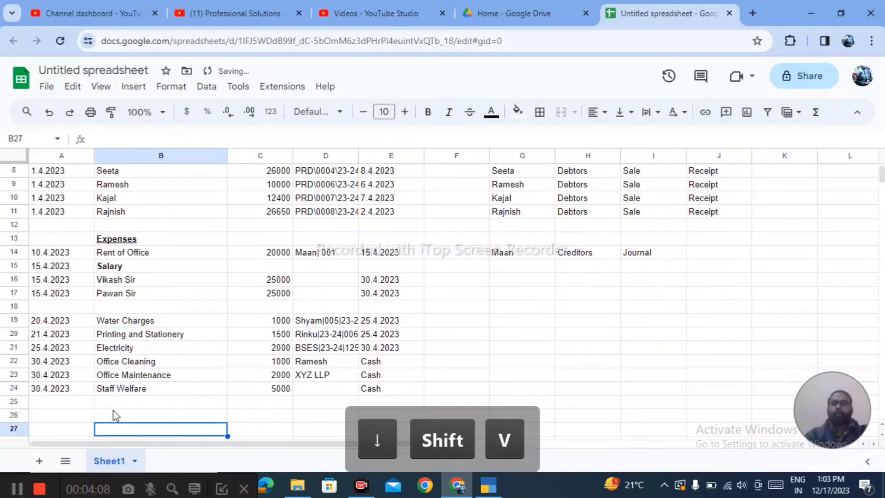
# Enter "Payment" in J14 as the settlement voucher for the Rent of Office expense.
pyautogui.press('Up')
pyautogui.press('Up')
pyautogui.press('Up')
pyautogui.press('Up')
pyautogui.press('Up')
pyautogui.press('Up')
pyautogui.press('Up')
pyautogui.press('Up')
pyautogui.press('Right')
pyautogui.press('Up')
pyautogui.press('Up')
pyautogui.press('Up')
pyautogui.press('Up')
pyautogui.press('Up')
pyautogui.press('Right')
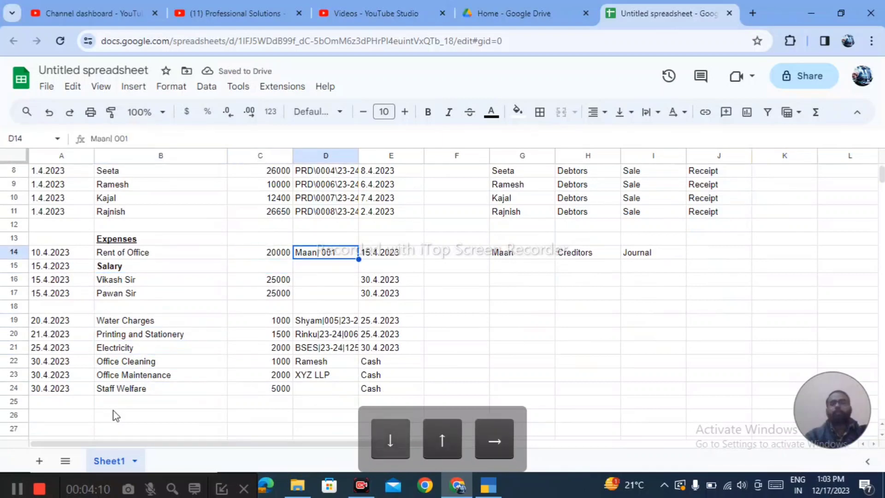
pyautogui.press('Right')
pyautogui.press('Right')
pyautogui.press('Right')
pyautogui.press('Right')
pyautogui.press('Right')
pyautogui.press('Right')
pyautogui.write('Pay')
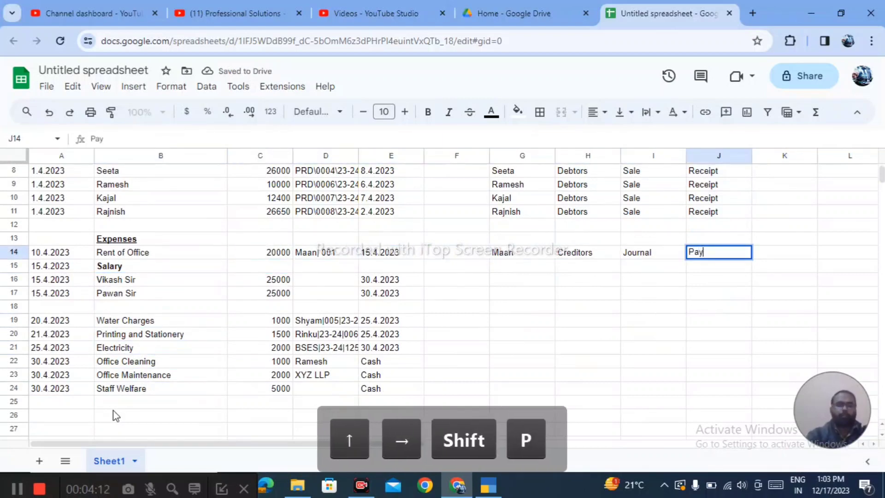
pyautogui.write('ment')
pyautogui.press('Return')
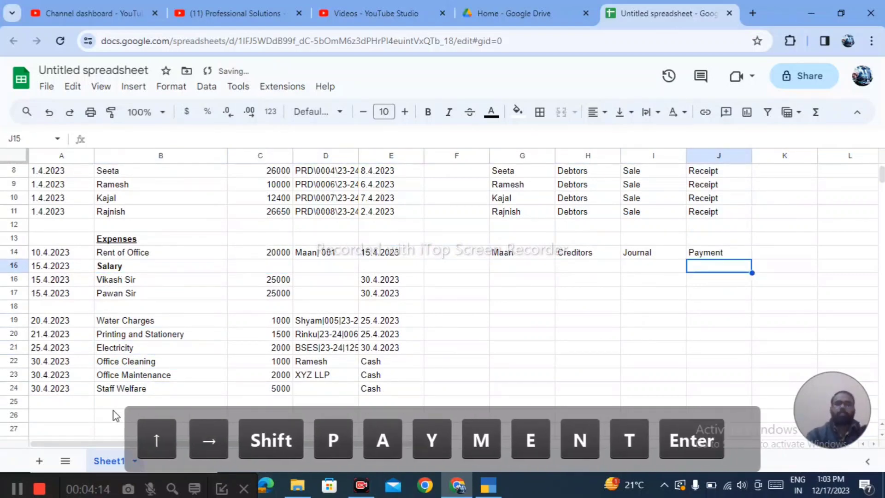
# Enter the first salaried employee's first name in G16 as the ledger for row 16.
pyautogui.press('Down')
pyautogui.press('Left')
pyautogui.press('Left')
pyautogui.press('Left')
pyautogui.press('Left')
pyautogui.press('Left')
pyautogui.press('Left')
pyautogui.press('Left')
pyautogui.press('Left')
pyautogui.press('Left')
pyautogui.press('Right')
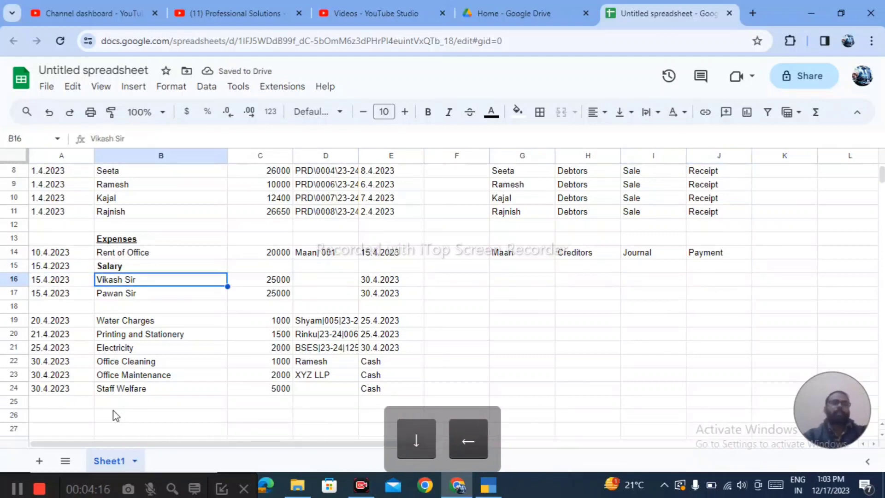
pyautogui.press('Right')
pyautogui.press('Right')
pyautogui.press('Right')
pyautogui.press('Right')
pyautogui.press('Right')
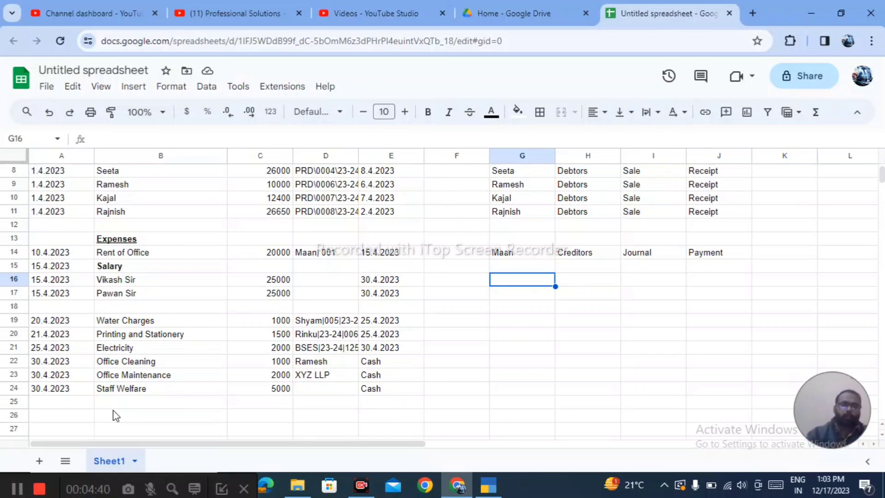
pyautogui.write('Vikash')
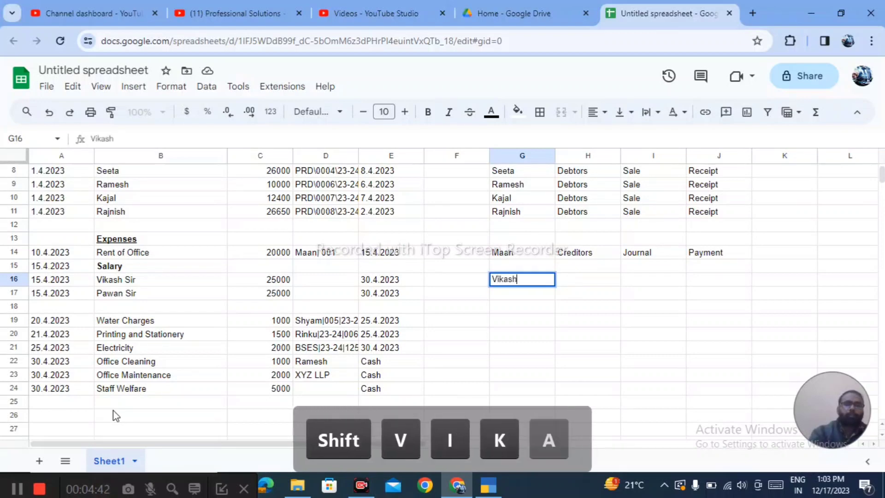
pyautogui.press('Return')
# Enter "Salary Payable, CL," in H16 as the head for the first employee's ledger.
pyautogui.press('Up')
pyautogui.press('Right')
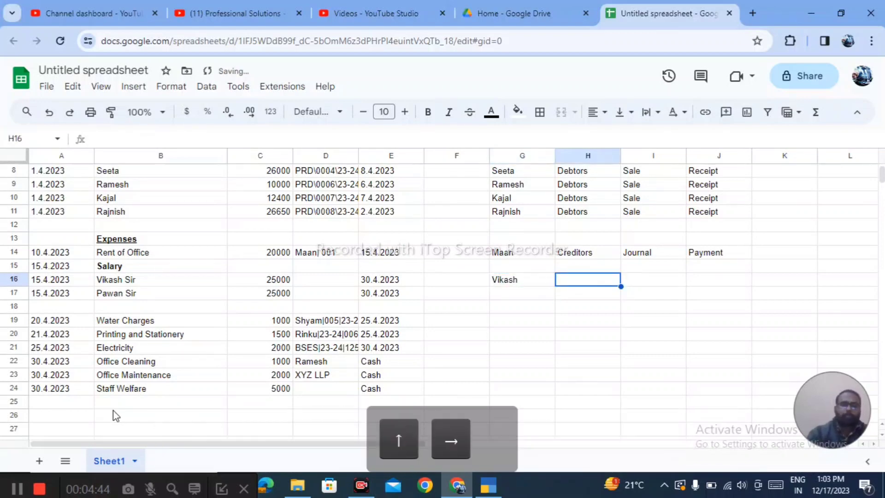
pyautogui.write('Salary')
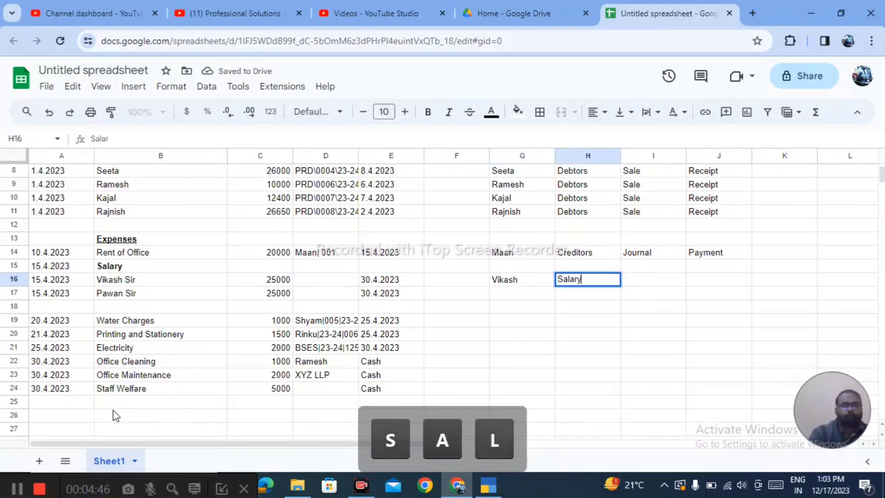
pyautogui.write(' Payable')
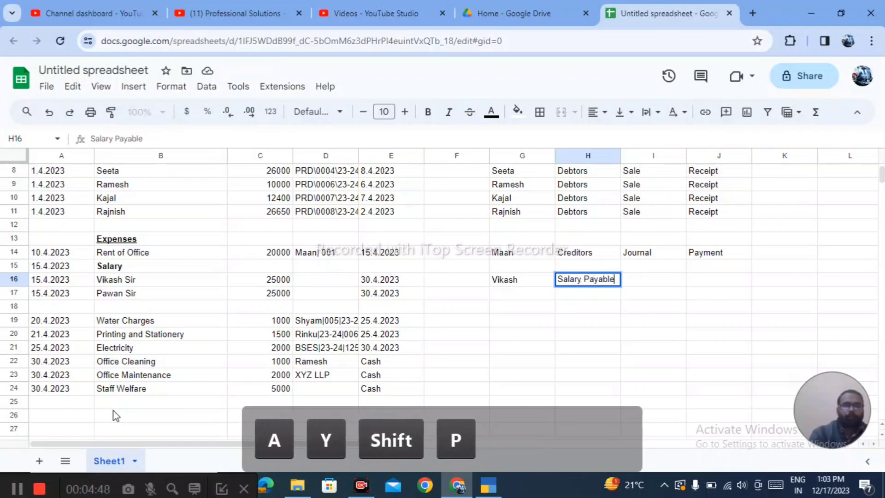
pyautogui.write(', ')
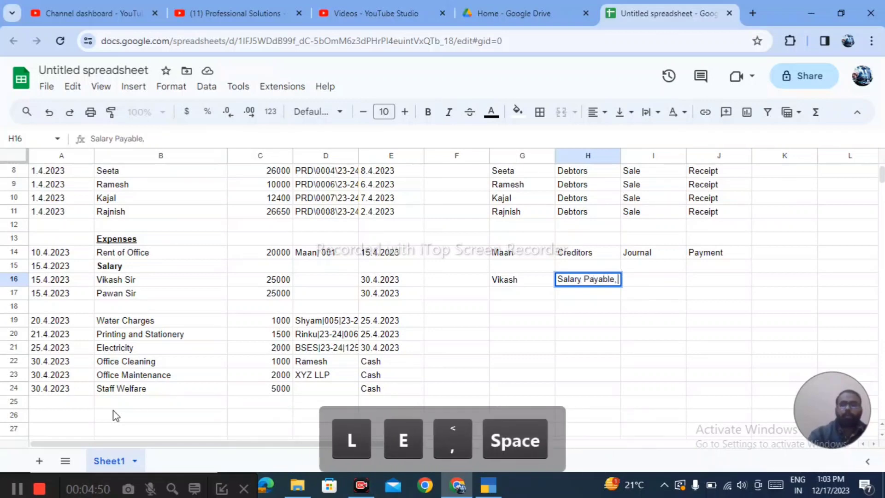
pyautogui.write('Ind')
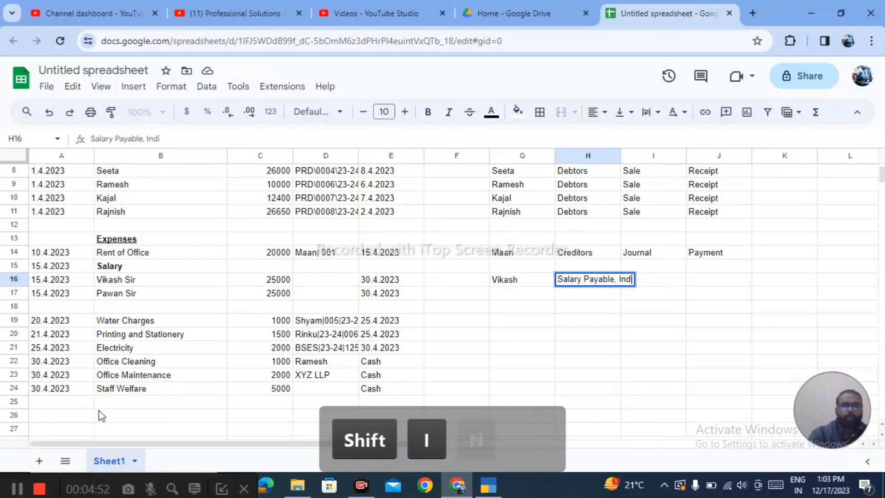
pyautogui.press('BackSpace')
pyautogui.press('BackSpace')
pyautogui.press('BackSpace')
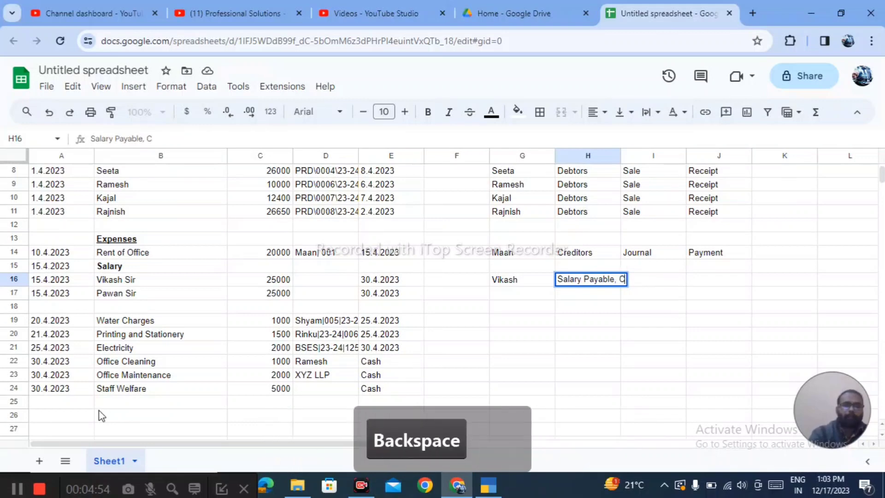
pyautogui.write('CL,')
pyautogui.press('Return')
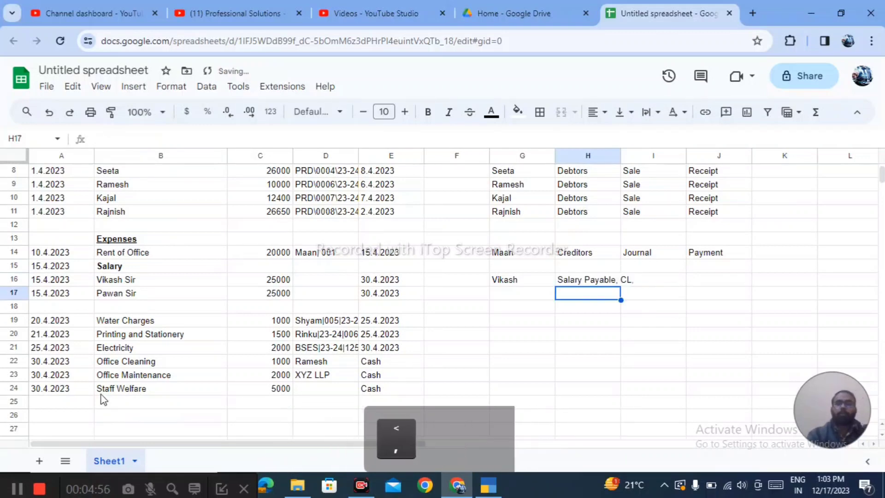
# Copy "Journal" from the rent row's I14 into I16 as the salary booking voucher.
pyautogui.press('Up')
pyautogui.press('Right')
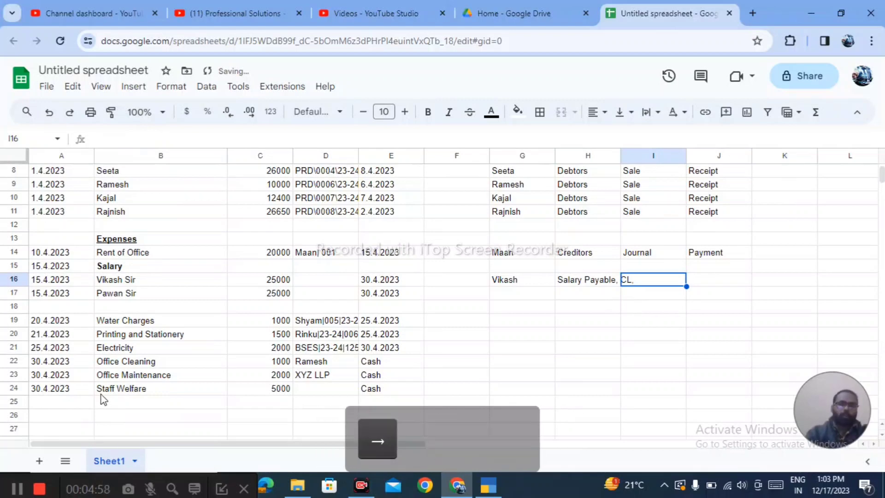
pyautogui.press('Up')
pyautogui.hotkey('ctrl', 'c')
pyautogui.press('Down')
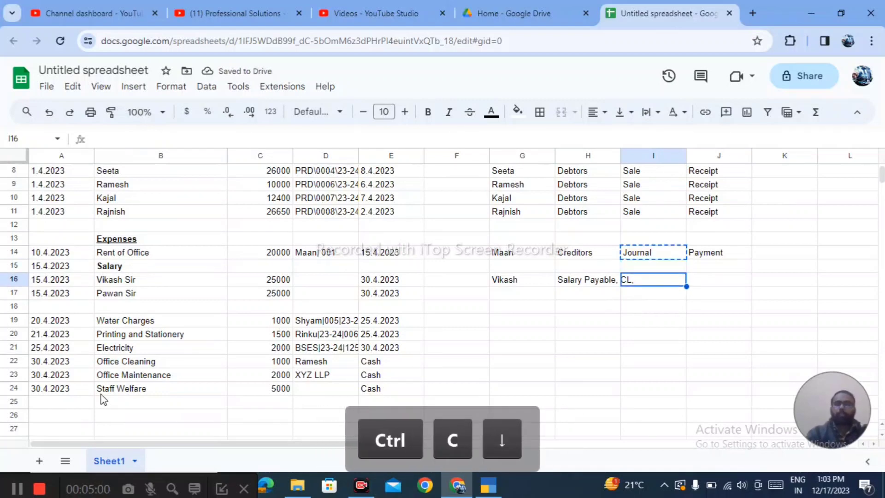
pyautogui.hotkey('ctrl', 'v')
# Copy "Payment" from J14 into J16 as the settlement voucher for the first salary.
pyautogui.press('Right')
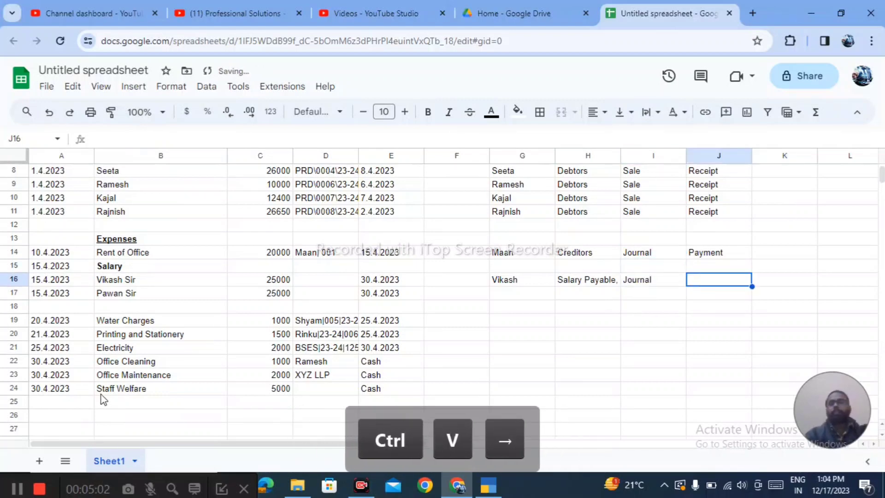
pyautogui.press('Up')
pyautogui.press('Up')
pyautogui.hotkey('ctrl', 'c')
pyautogui.press('Down')
pyautogui.press('Down')
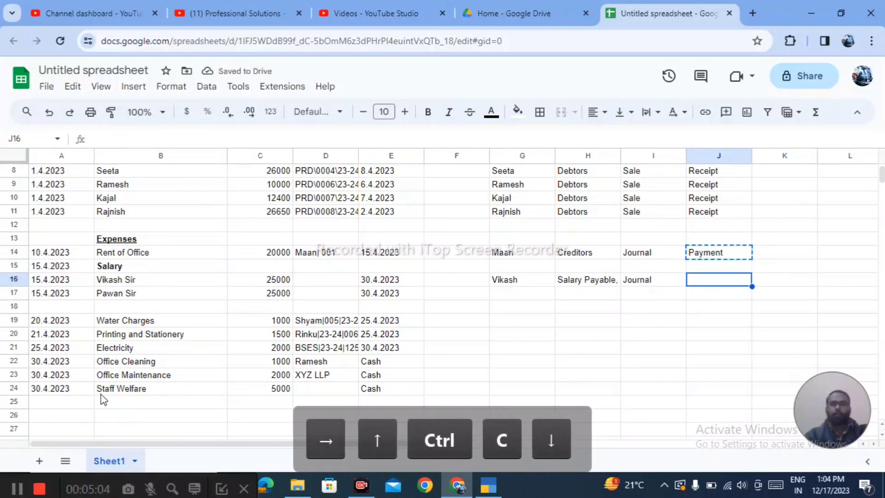
pyautogui.hotkey('ctrl', 'v')
# Fill the head and both voucher entries from H16:J16 down into row 17 for the second salary.
pyautogui.press('Down')
pyautogui.press('Left')
pyautogui.press('Left')
pyautogui.press('Left')
pyautogui.press('Up')
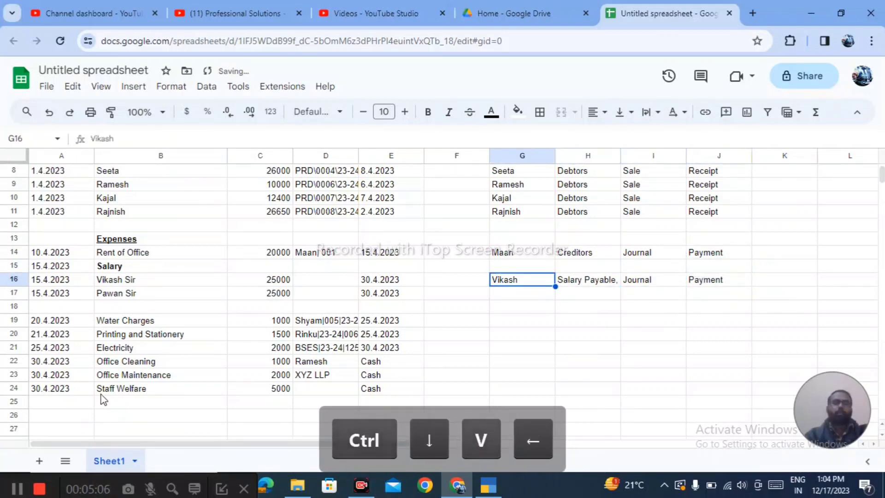
pyautogui.hotkey('shift', 'Right')
pyautogui.hotkey('shift', 'Right')
pyautogui.press('Down')
pyautogui.press('Right')
pyautogui.press('Up')
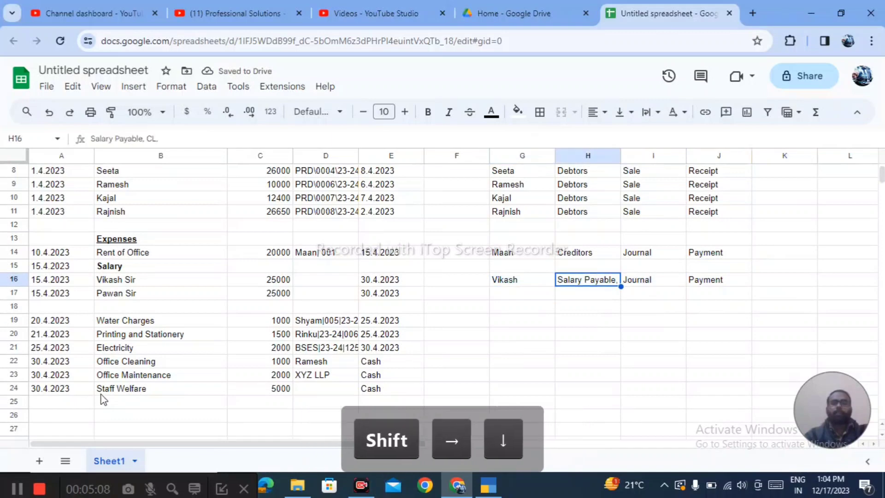
pyautogui.hotkey('shift', 'Right')
pyautogui.hotkey('shift', 'Right')
pyautogui.hotkey('shift', 'Down')
pyautogui.hotkey('ctrl', 'd')
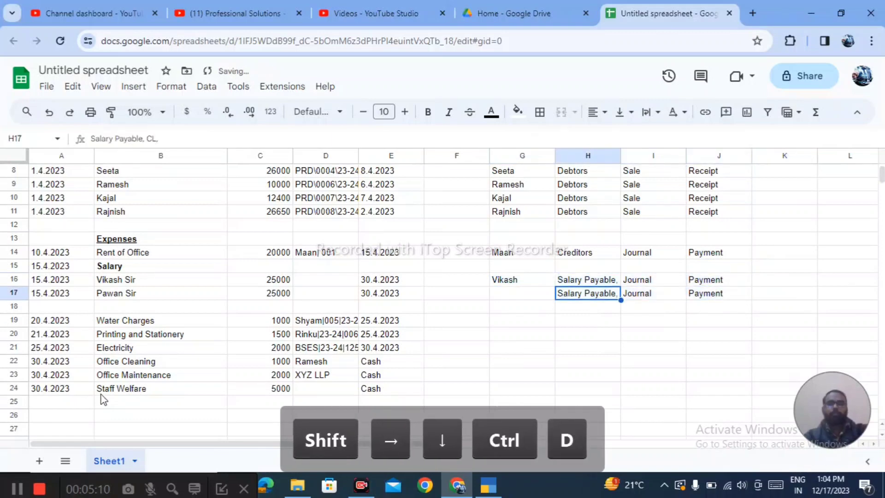
# Enter the second salaried employee's first name in G17 as the ledger.
pyautogui.press('Left')
pyautogui.write('Pawan')
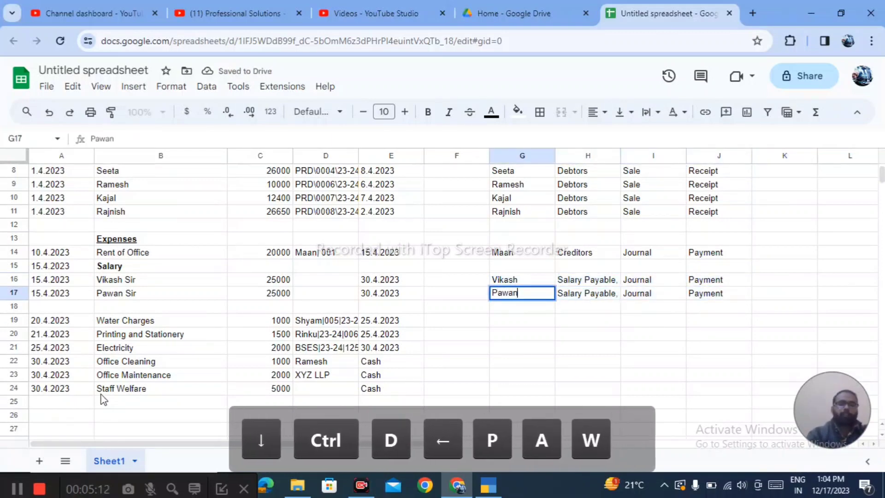
pyautogui.press('Return')
# Enter the Water Charges payee's name, taken from the invoice number in D19, as the ledger in G19.
pyautogui.press('Down')
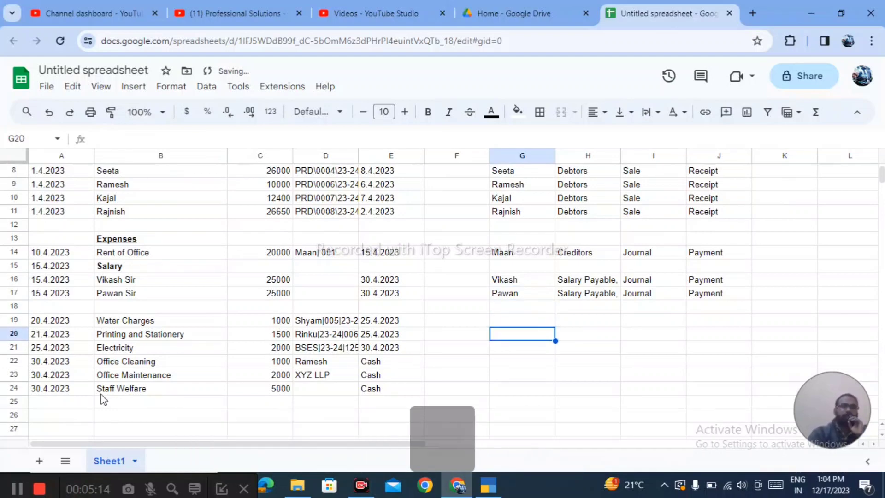
pyautogui.press('Left')
pyautogui.press('Left')
pyautogui.press('Left')
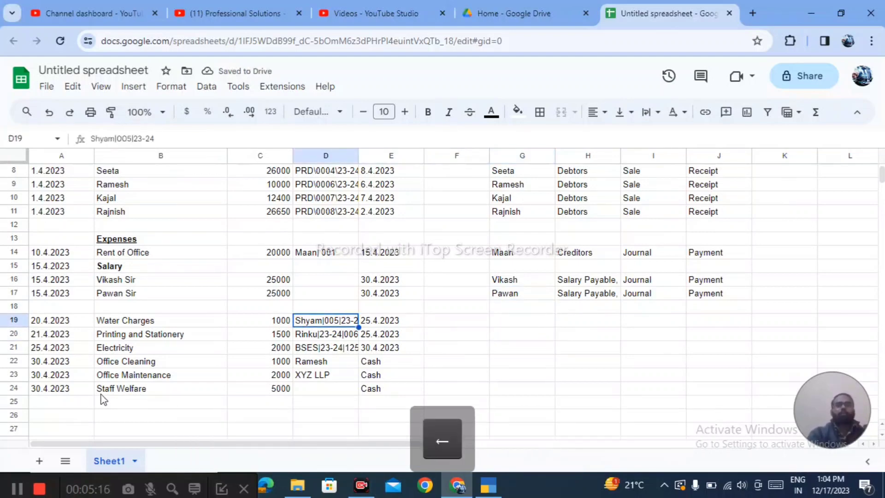
pyautogui.press('Right')
pyautogui.press('Right')
pyautogui.press('Right')
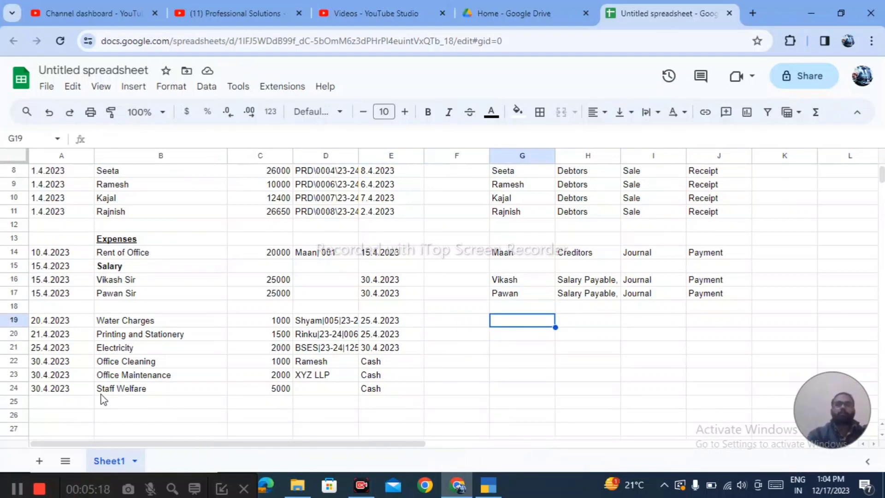
pyautogui.write('Shaym')
pyautogui.press('Return')
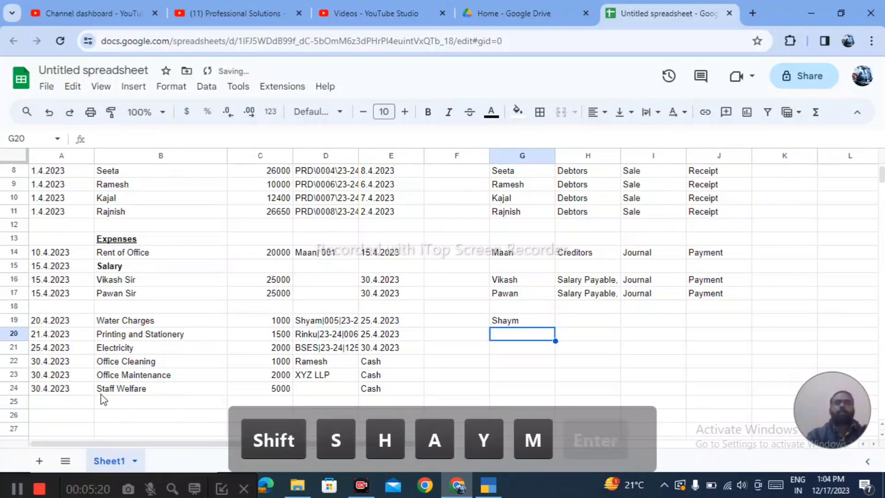
# Enter "Indirect Expense" as the head for the Water Charges row in H19.
pyautogui.press('Up')
pyautogui.press('Up')
pyautogui.press('Up')
pyautogui.press('Right')
pyautogui.press('Down')
pyautogui.press('Down')
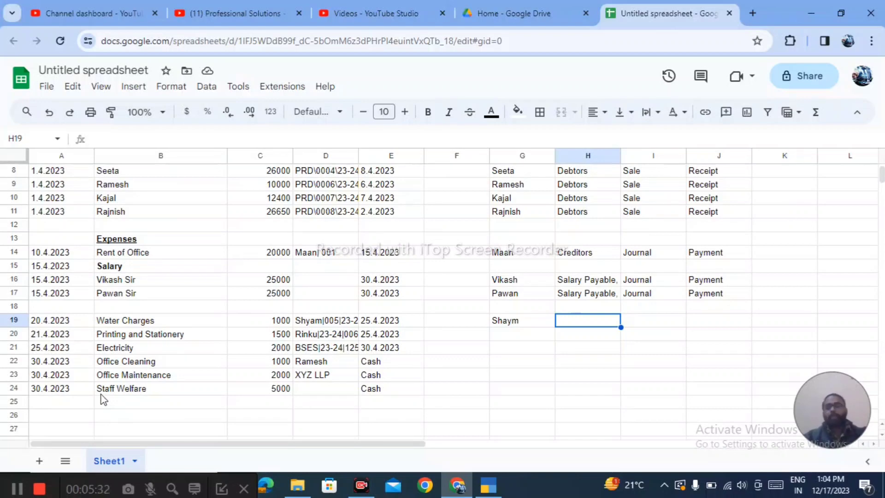
pyautogui.write('Im')
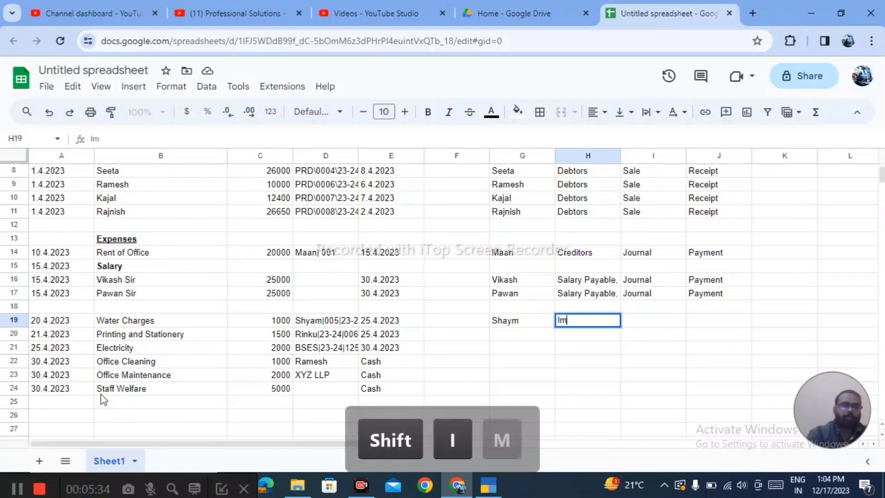
pyautogui.press('BackSpace')
pyautogui.press('BackSpace')
pyautogui.write('Indire')
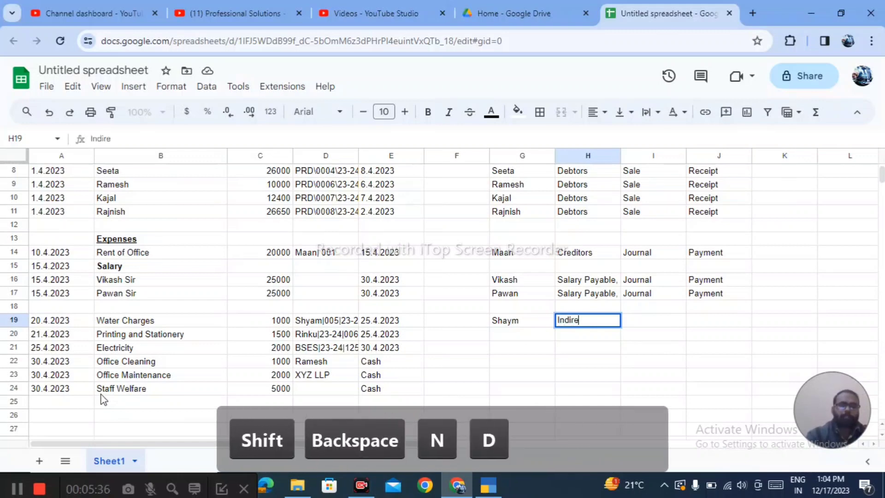
pyautogui.write('ct EXpe')
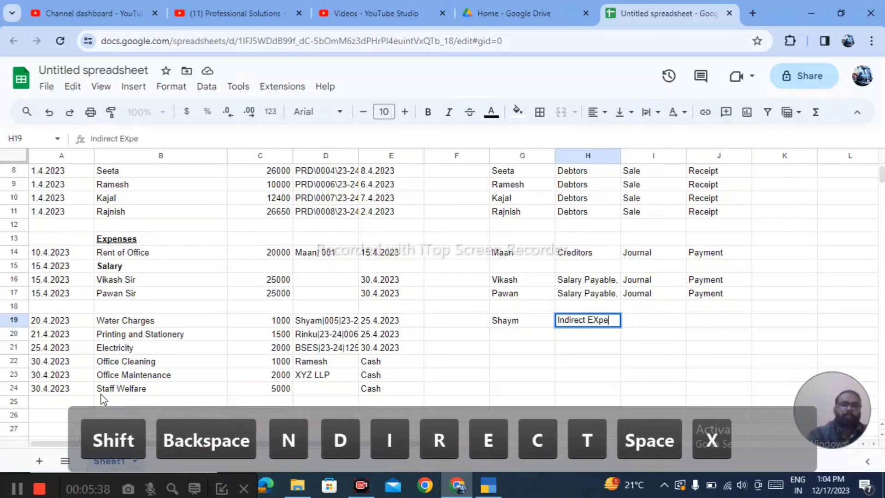
pyautogui.press('Return')
pyautogui.press('Up')
pyautogui.press('F2')
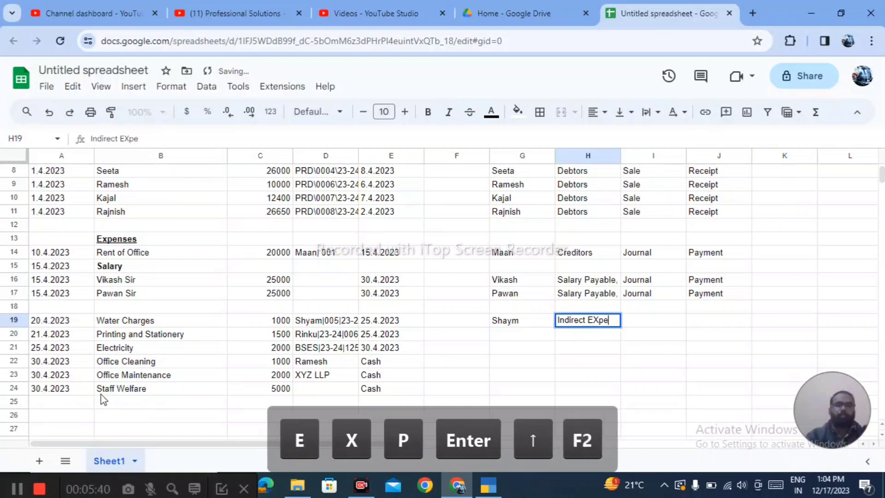
pyautogui.press('BackSpace')
pyautogui.press('BackSpace')
pyautogui.press('BackSpace')
pyautogui.write('xp')
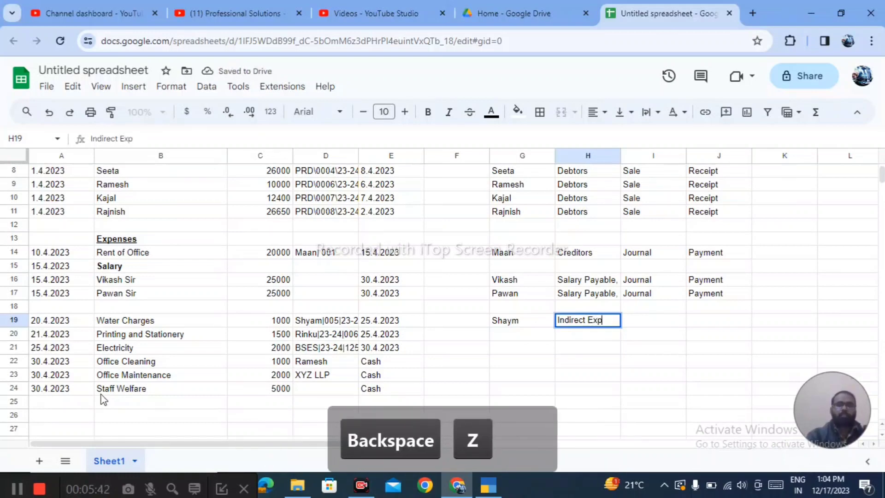
pyautogui.write('ensese')
pyautogui.press('Return')
pyautogui.press('Up')
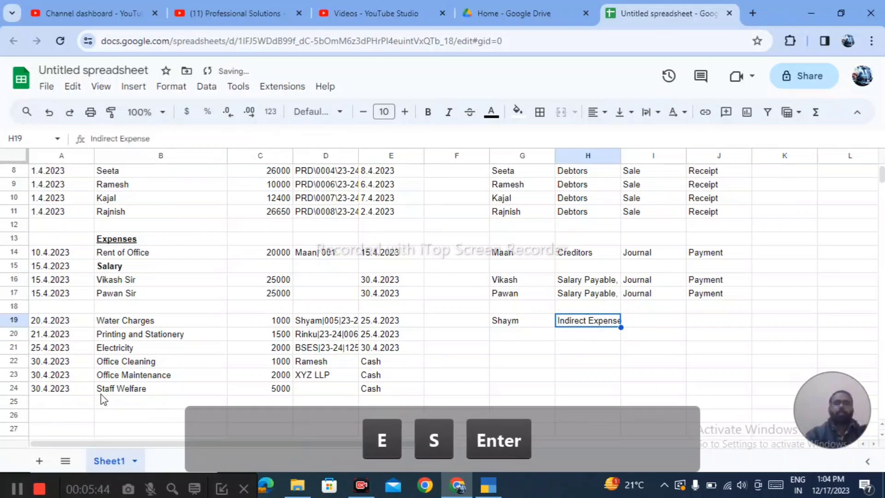
# Copy the Journal and Payment voucher entries from I17:J17 into I19:J19 for Water Charges.
pyautogui.press('Right')
pyautogui.press('Right')
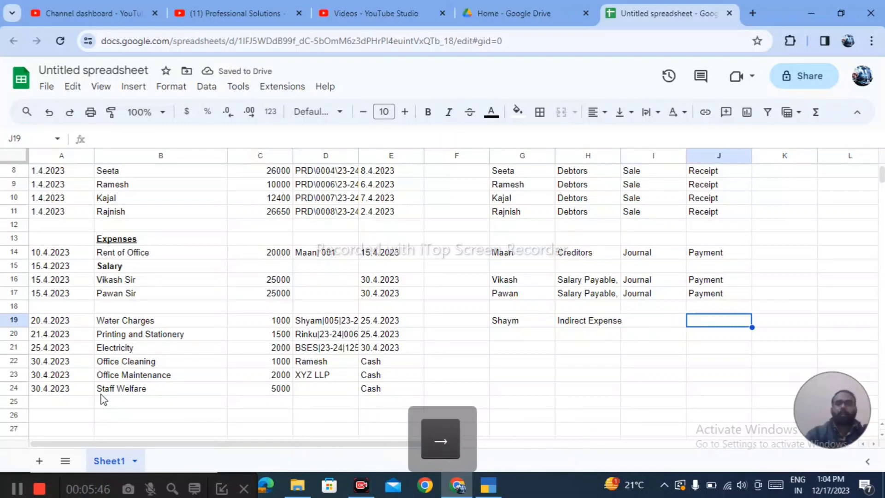
pyautogui.press('Up')
pyautogui.press('Up')
pyautogui.press('Left')
pyautogui.hotkey('shift', 'Right')
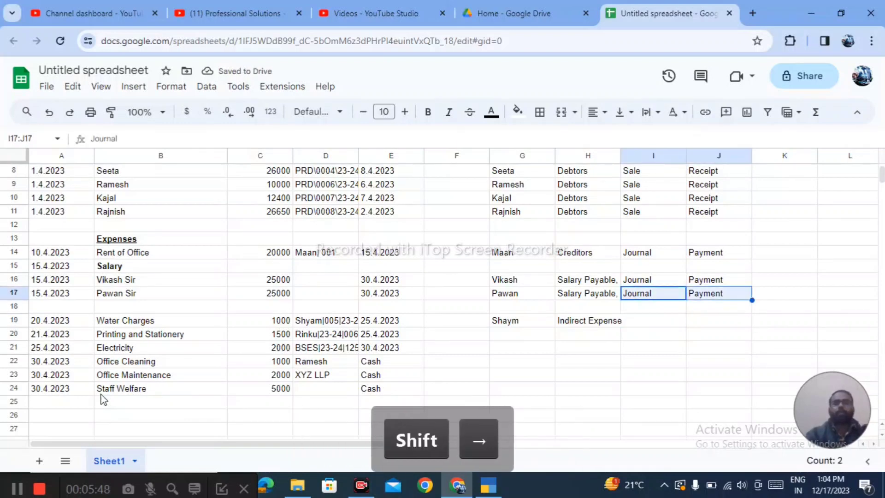
pyautogui.hotkey('shift', 'Left')
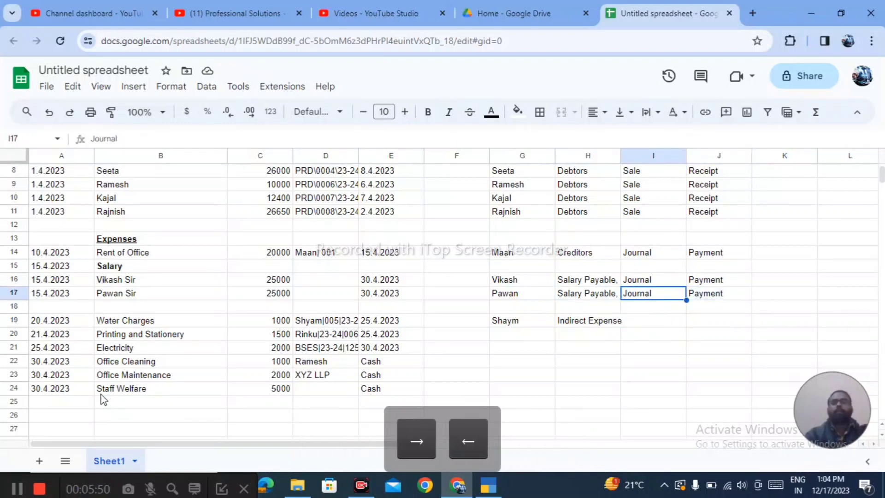
pyautogui.hotkey('shift', 'Right')
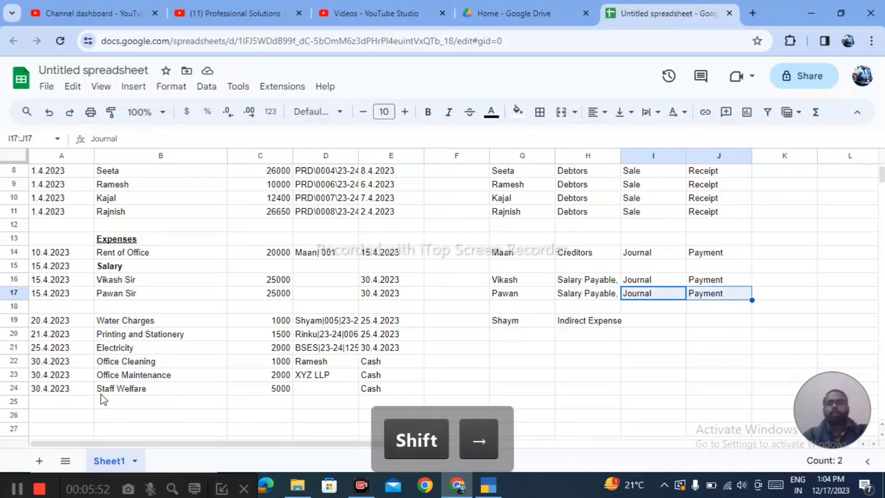
pyautogui.hotkey('ctrl', 'c')
pyautogui.press('Down')
pyautogui.press('Down')
pyautogui.hotkey('ctrl', 'v')
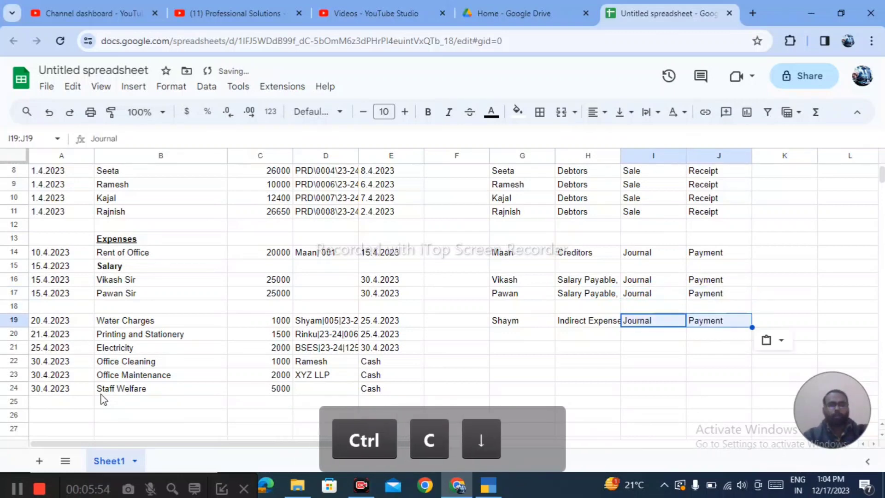
# Fill the head and both voucher entries from H19:J19 down into row 20 for Printing and Stationery.
pyautogui.press('Down')
pyautogui.press('Left')
pyautogui.press('Left')
pyautogui.press('Left')
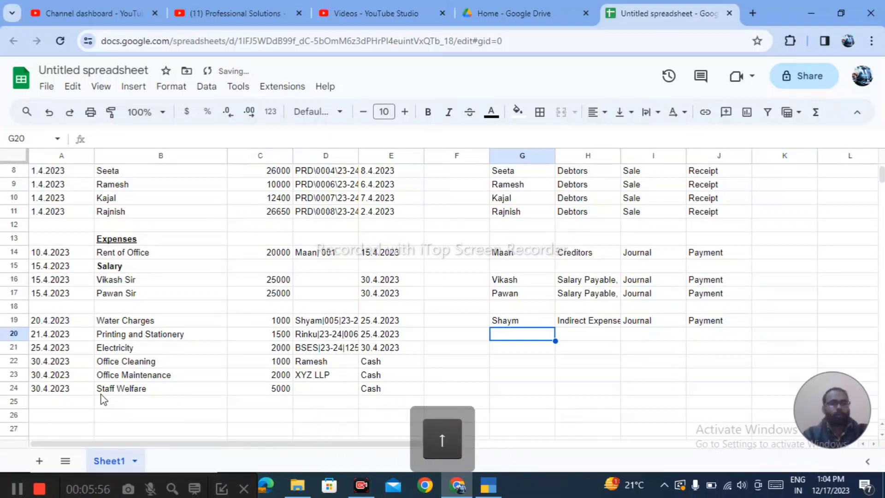
pyautogui.press('Right')
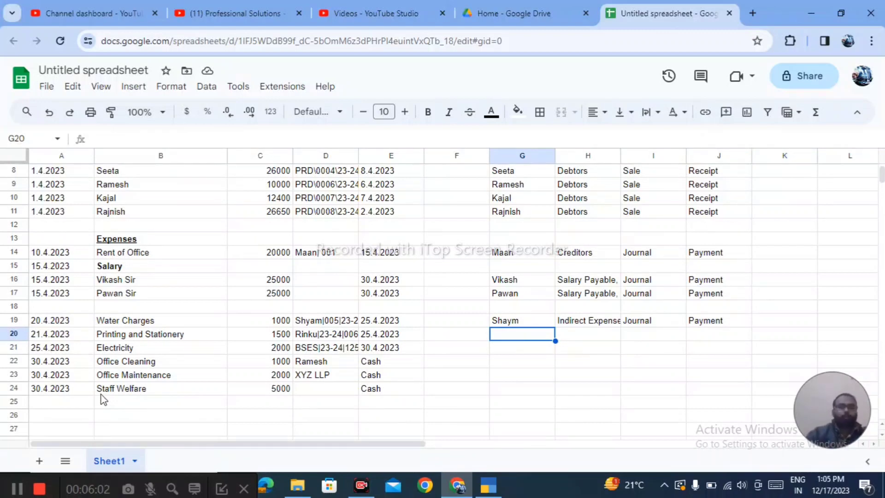
pyautogui.press('Up')
pyautogui.press('Right')
pyautogui.hotkey('shift', 'Right')
pyautogui.hotkey('shift', 'Right')
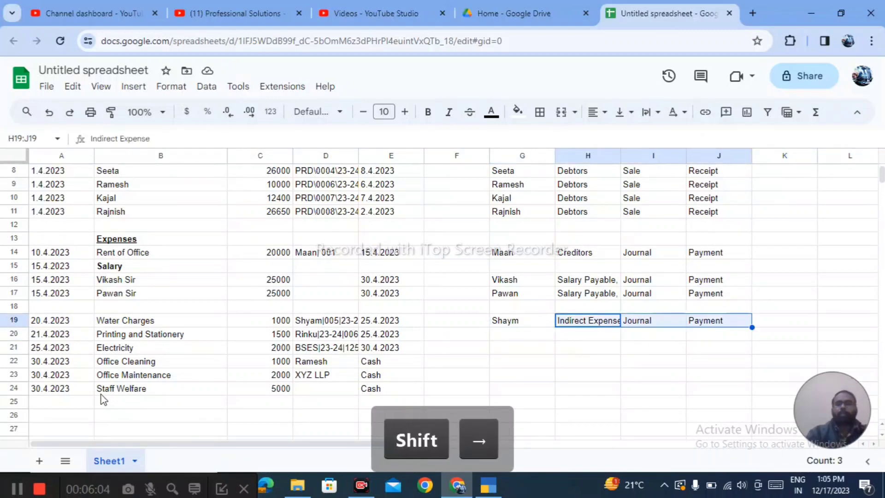
pyautogui.hotkey('shift', 'Down')
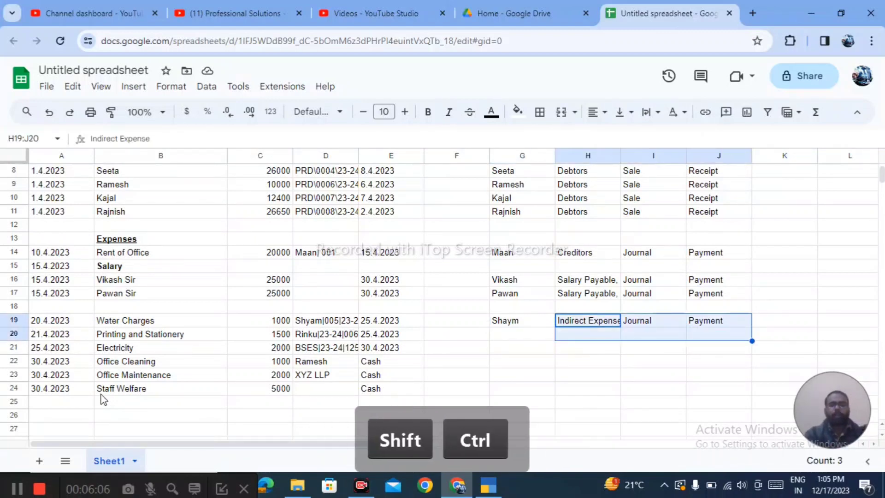
pyautogui.hotkey('ctrl', 'd')
# Enter the Printing and Stationery payee's name, taken from the invoice number in D20, as the ledger in G20.
pyautogui.press('Left')
pyautogui.press('Down')
pyautogui.press('Left')
pyautogui.press('Left')
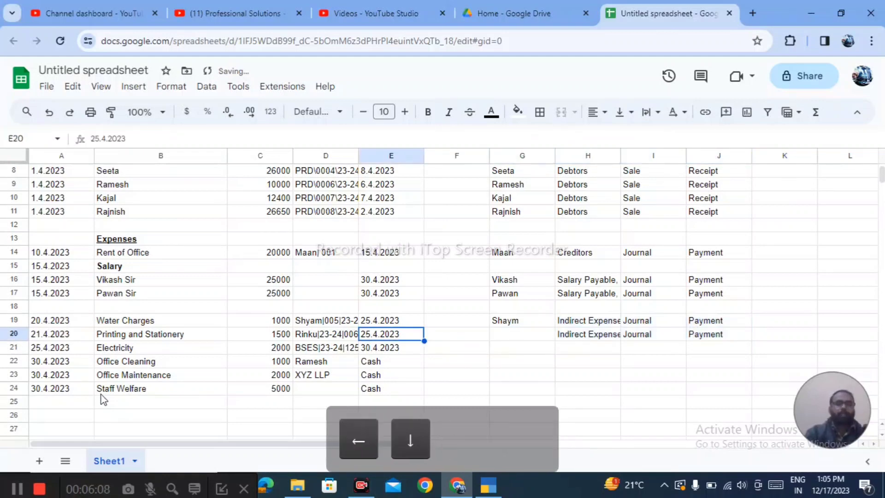
pyautogui.press('Right')
pyautogui.press('Right')
pyautogui.write('Rinku')
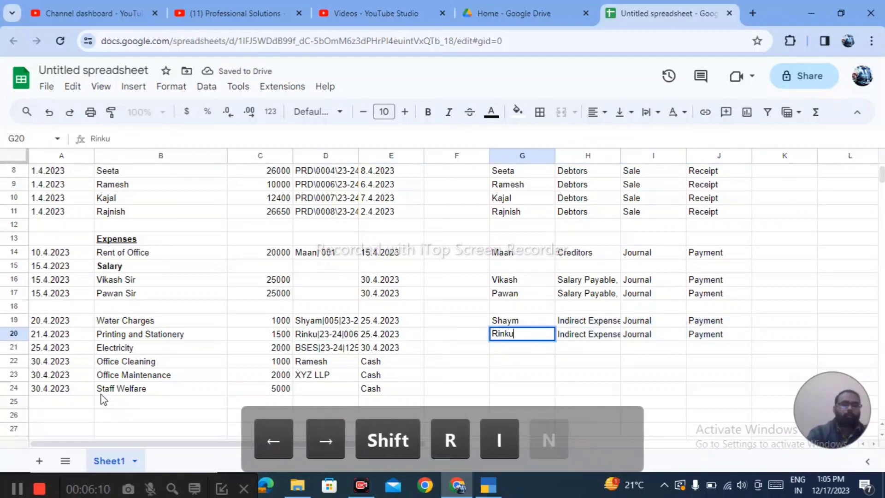
pyautogui.press('Return')
pyautogui.press('Up')
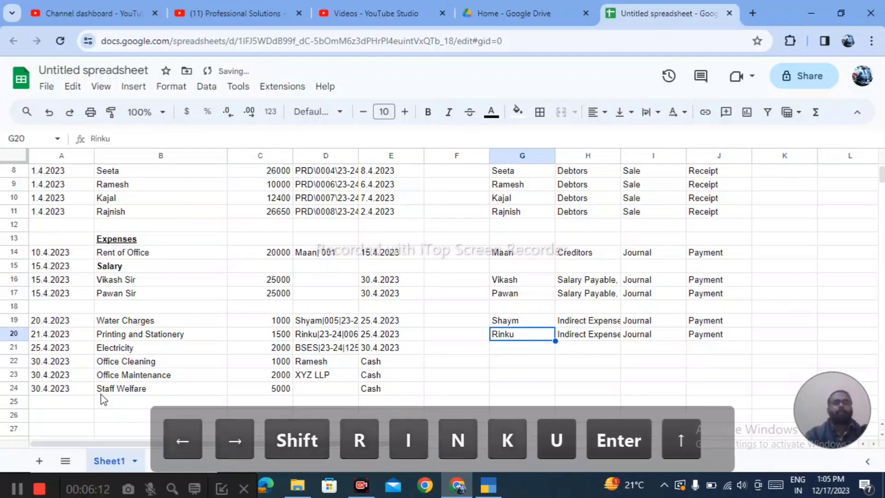
# Replace the head for Printing and Stationery in H20 with "Sundry Creditor".
pyautogui.press('Right')
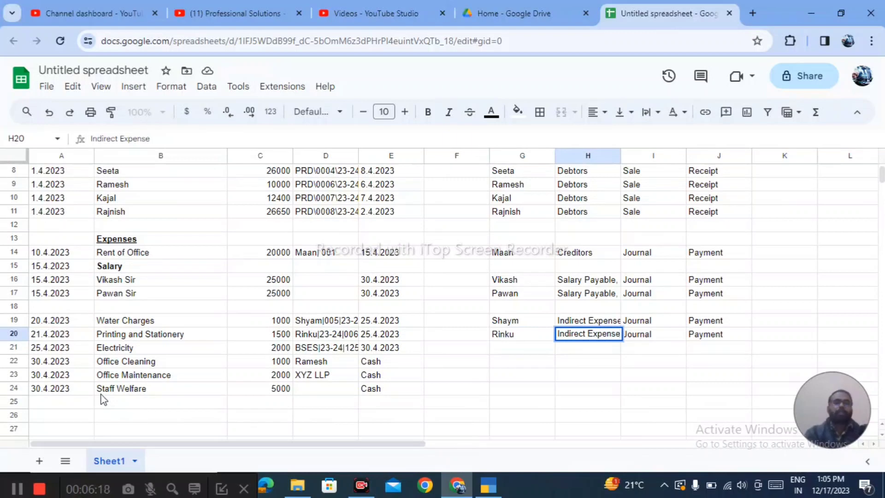
pyautogui.press('BackSpace')
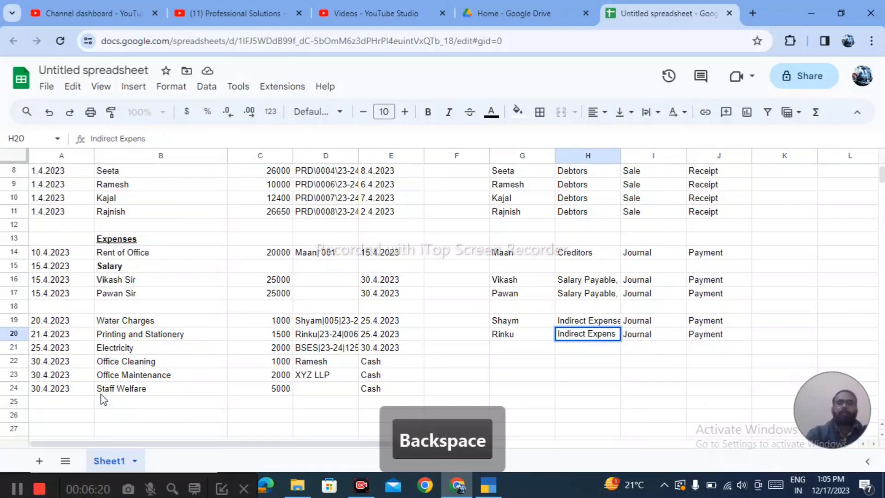
pyautogui.press('BackSpace')
pyautogui.write('S')
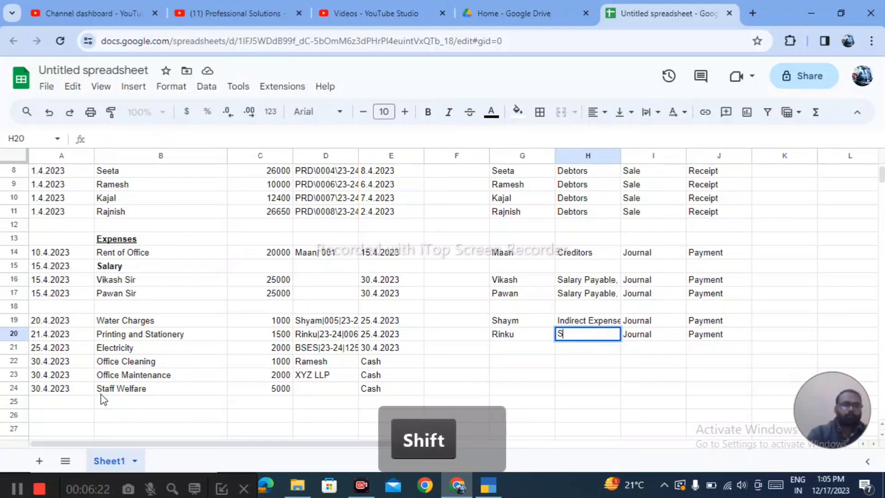
pyautogui.write('undry Cr')
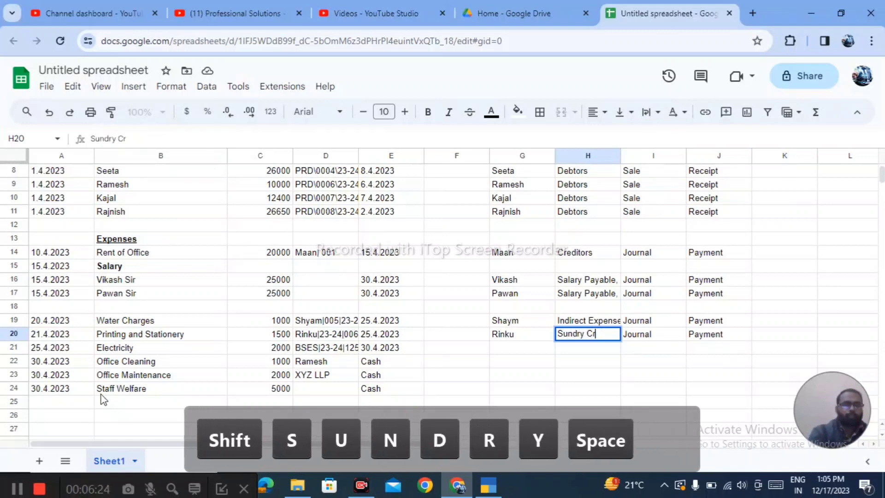
pyautogui.write('editor')
pyautogui.press('Return')
pyautogui.press('Up')
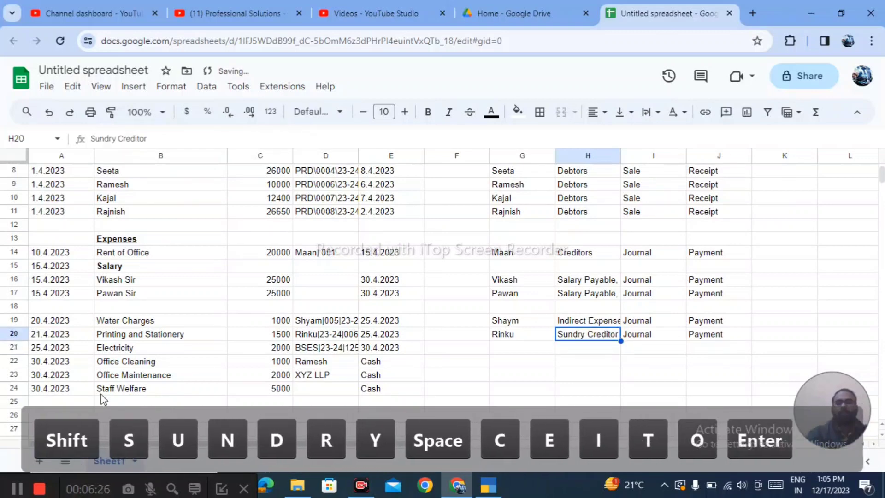
# Copy "Sundry Creditor" from H20 over the Water Charges head in H19.
pyautogui.hotkey('ctrl', 'c')
pyautogui.press('Up')
pyautogui.hotkey('ctrl', 'v')
pyautogui.press('Down')
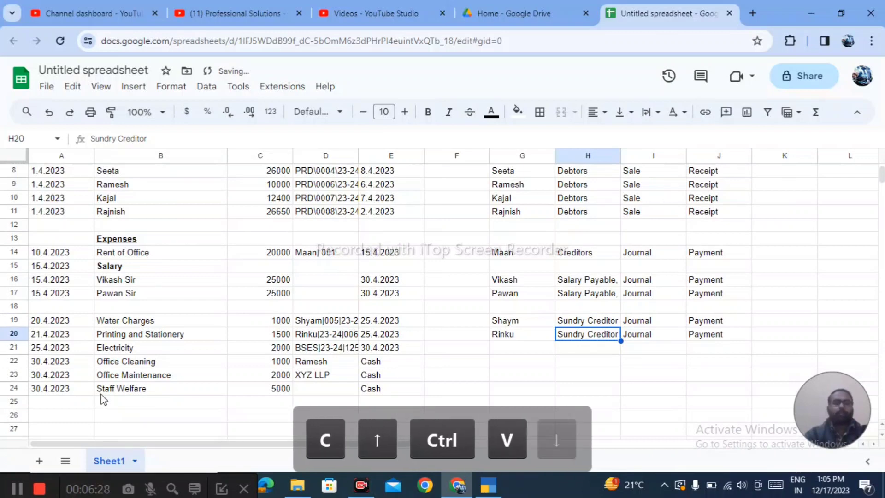
pyautogui.press('Up')
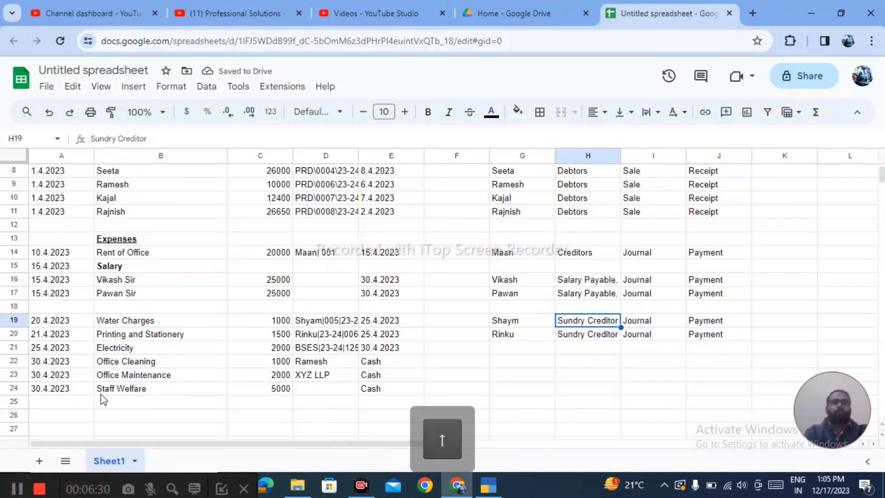
# Review the Water Charges and Printing and Stationery rows against their ledgers, heads and vouchers.
pyautogui.press('XF86MonBrightnessDown')
pyautogui.press('Left')
pyautogui.press('Left')
pyautogui.press('Left')
pyautogui.press('Left')
pyautogui.press('Left')
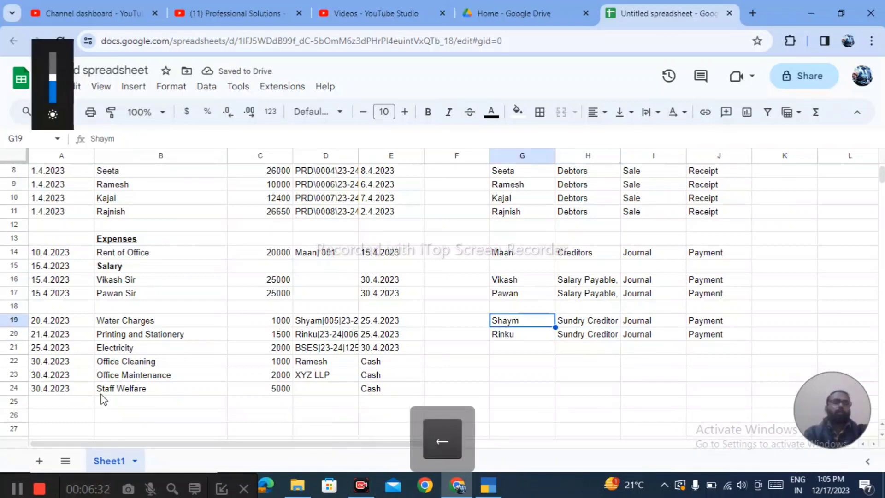
pyautogui.press('Left')
pyautogui.press('Right')
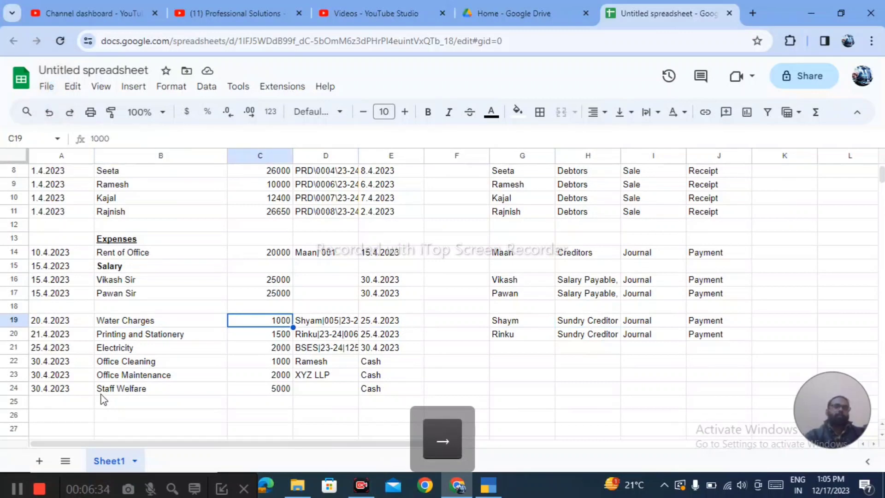
pyautogui.press('Left')
pyautogui.press('Down')
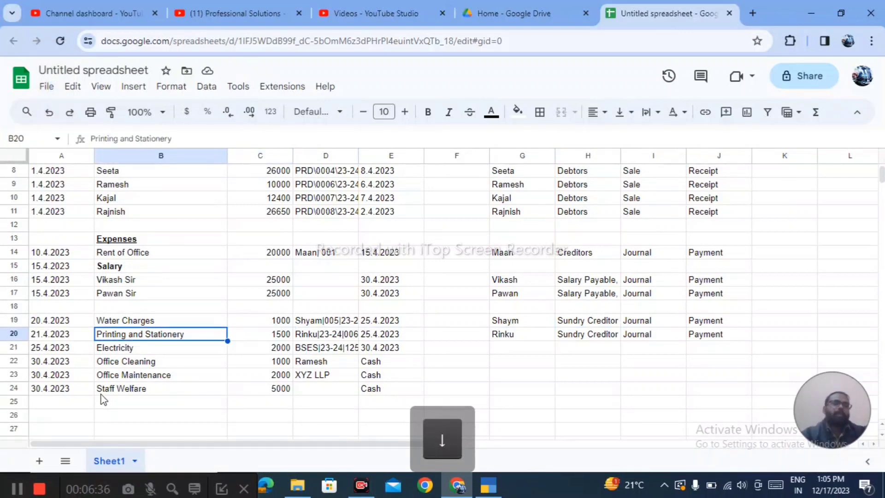
pyautogui.press('Right')
pyautogui.press('Right')
pyautogui.press('Right')
pyautogui.press('Right')
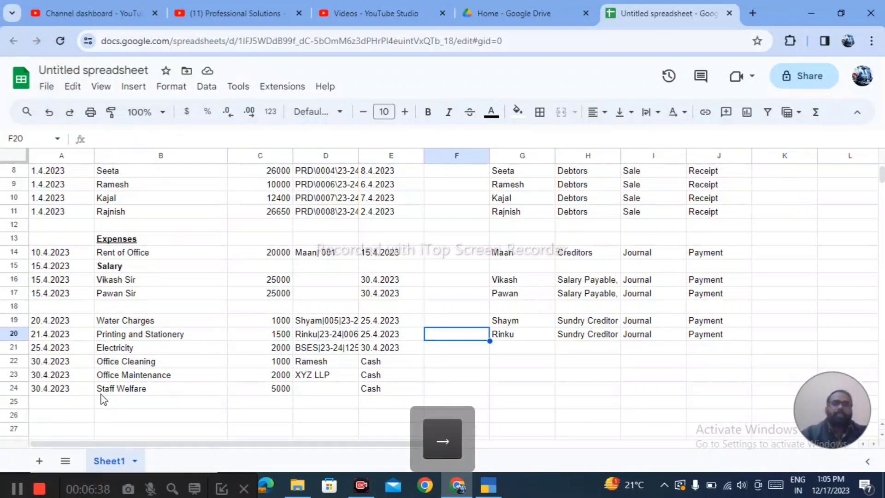
pyautogui.press('Right')
pyautogui.press('Right')
pyautogui.press('Right')
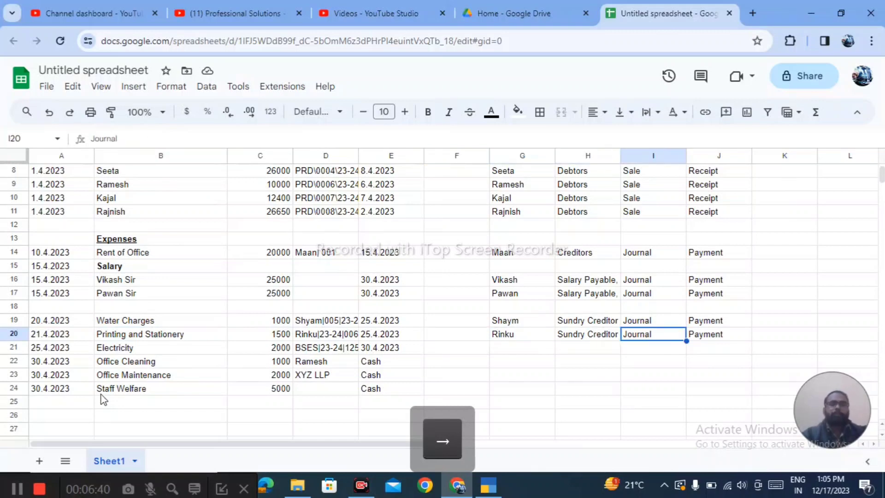
pyautogui.press('Left')
pyautogui.press('Left')
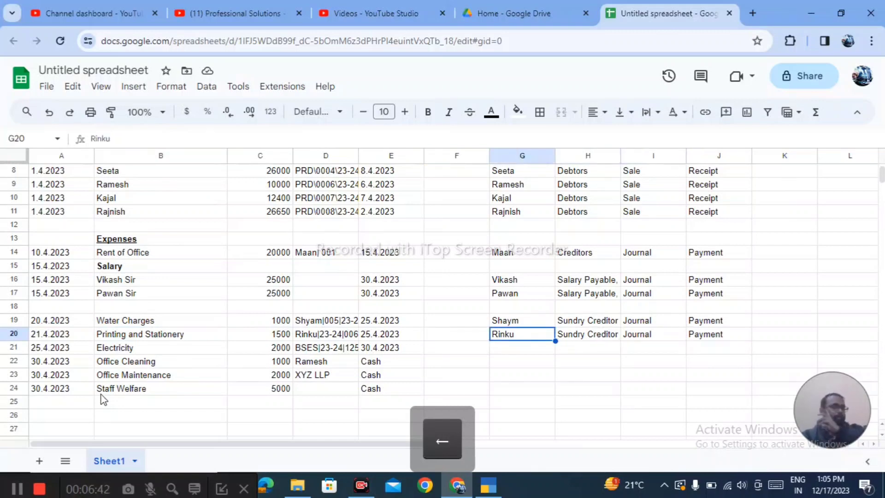
# Look over the expense names and amounts from Printing and Stationery down to Staff Welfare, returning to F19 beside Water Charges.
pyautogui.press('Left')
pyautogui.press('Left')
pyautogui.press('Down')
pyautogui.press('Down')
pyautogui.press('Down')
pyautogui.press('Down')
pyautogui.press('Down')
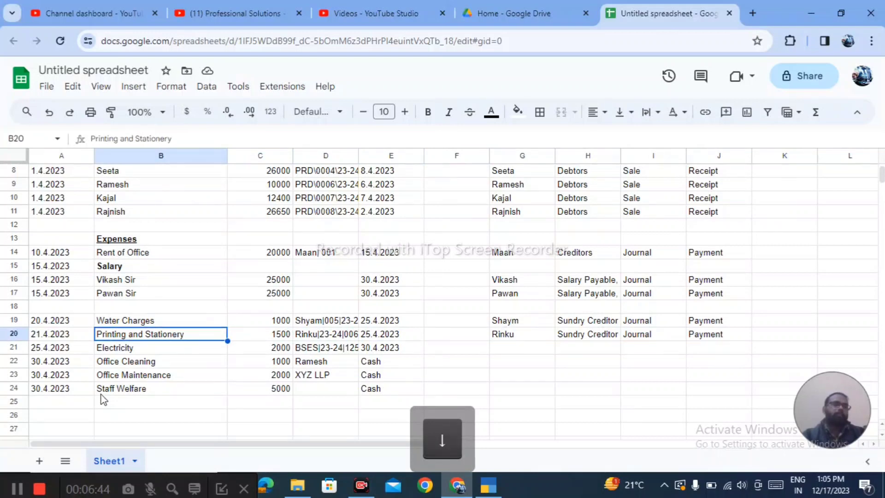
pyautogui.press('Right')
pyautogui.press('Up')
pyautogui.press('Up')
pyautogui.press('Up')
pyautogui.press('Up')
pyautogui.press('Up')
pyautogui.press('Up')
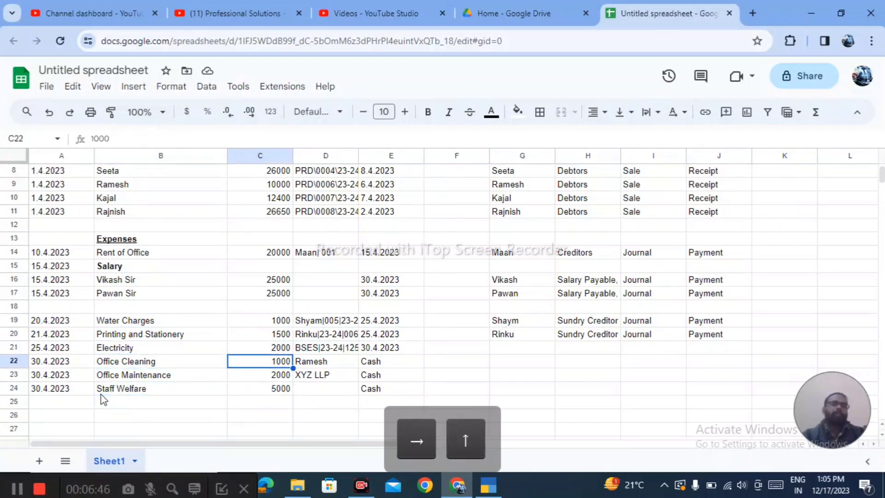
pyautogui.press('Right')
pyautogui.press('Right')
pyautogui.press('Right')
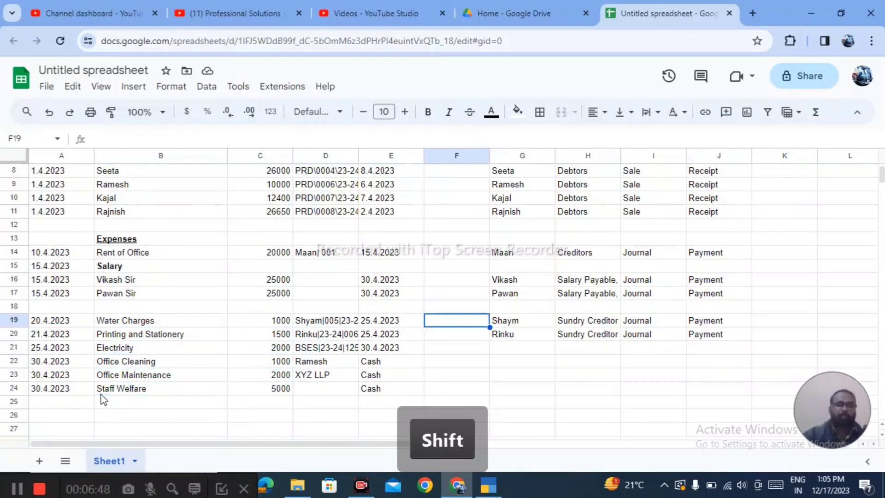
# Enter "Indirect Expe" in F19 beside Water Charges and fill it down through F24 beside Staff Welfare.
pyautogui.write('Indirect ')
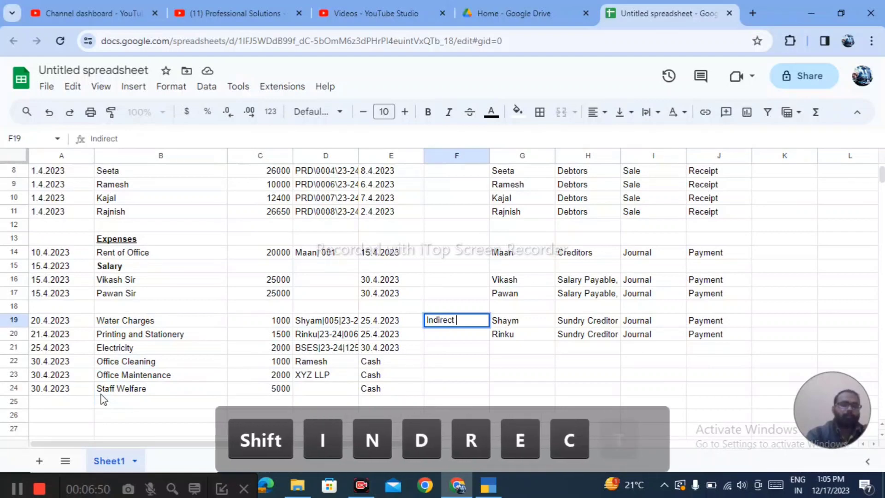
pyautogui.write('Expe')
pyautogui.press('Return')
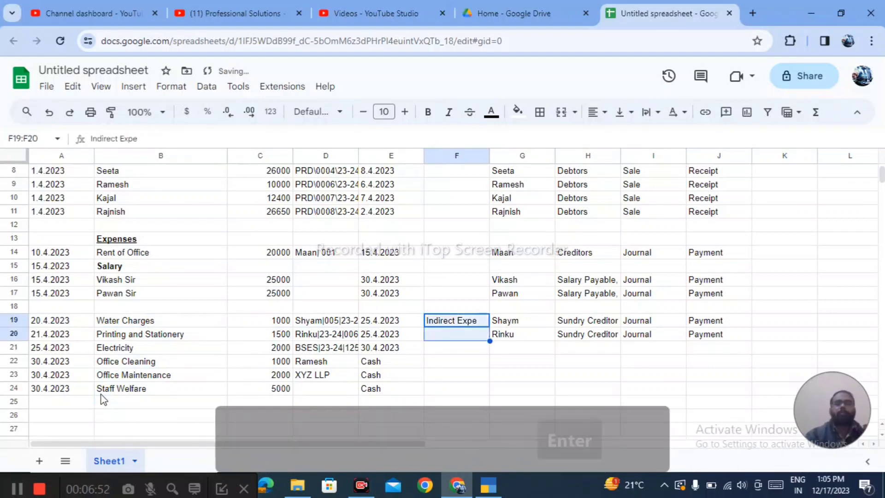
pyautogui.hotkey('shift', 'Down')
pyautogui.hotkey('shift', 'Down')
pyautogui.hotkey('shift', 'Down')
pyautogui.hotkey('shift', 'Down')
pyautogui.hotkey('ctrl', 'd')
# Enter "BSES" as the ledger for Electricity in G21.
pyautogui.press('Down')
pyautogui.press('Down')
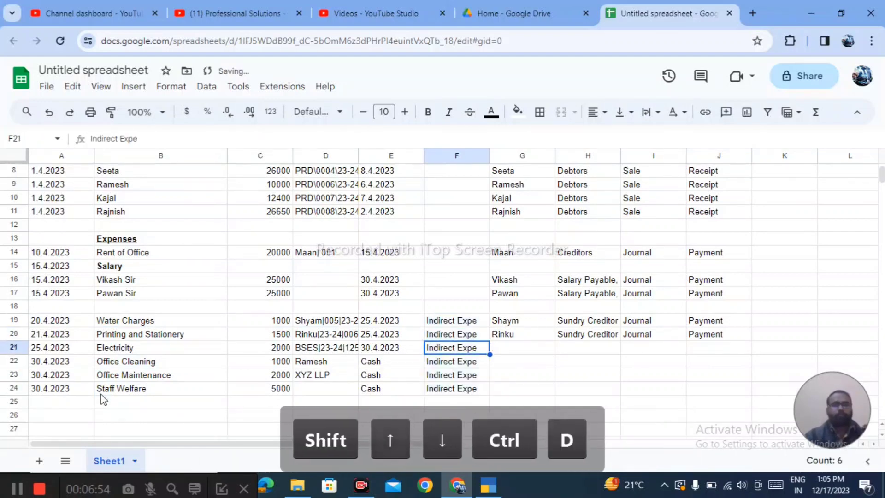
pyautogui.press('Right')
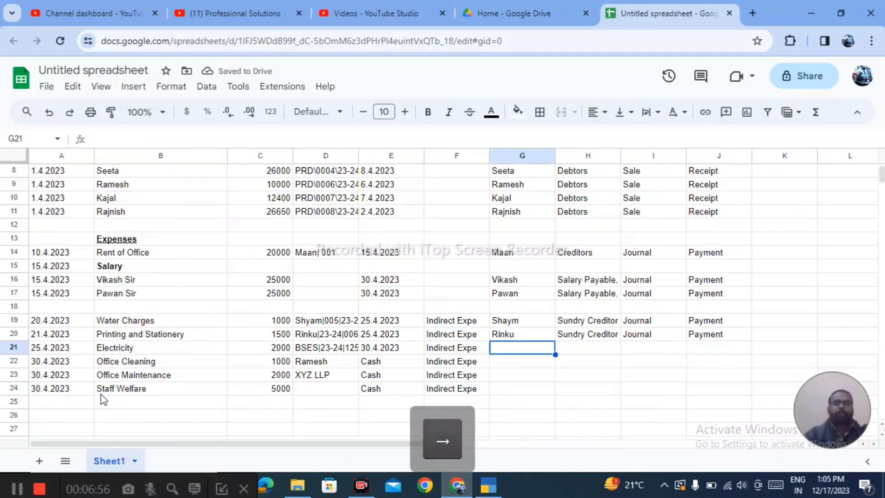
pyautogui.write('BSES')
pyautogui.press('Return')
pyautogui.press('Up')
# Fill the head, booking voucher and payment voucher from H20:J20 down into the Electricity row.
pyautogui.press('Right')
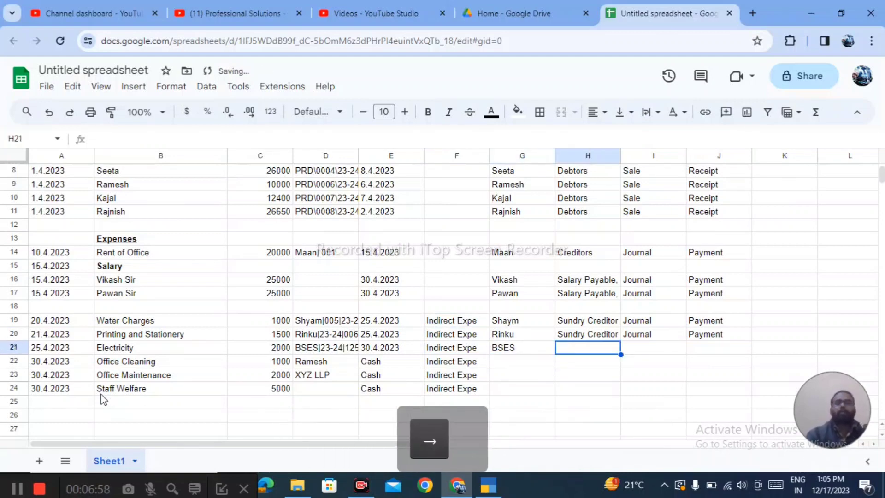
pyautogui.press('Up')
pyautogui.hotkey('shift', 'Right')
pyautogui.hotkey('shift', 'Down')
pyautogui.hotkey('shift', 'Right')
pyautogui.hotkey('ctrl', 'd')
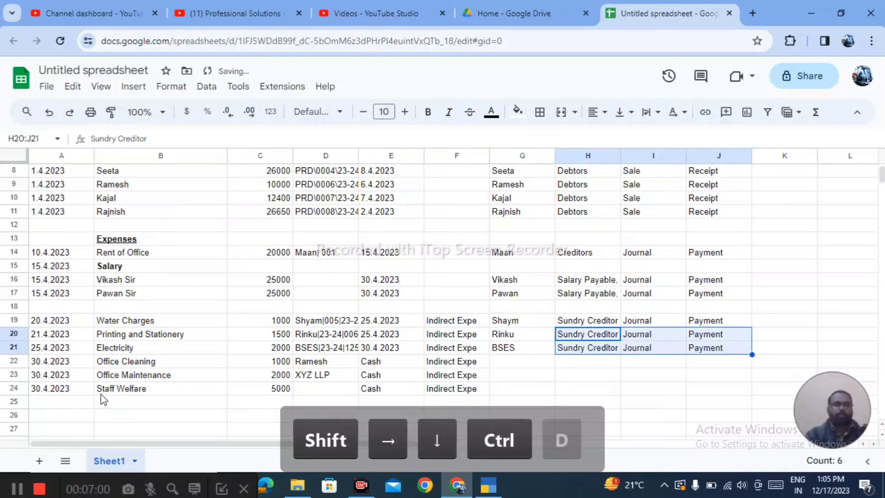
pyautogui.press('Down')
pyautogui.press('Left')
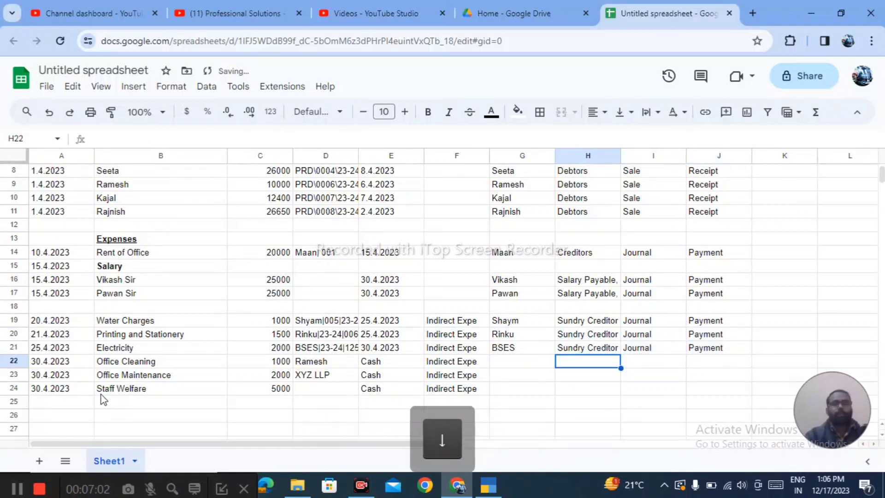
pyautogui.press('Left')
pyautogui.press('Left')
pyautogui.press('Left')
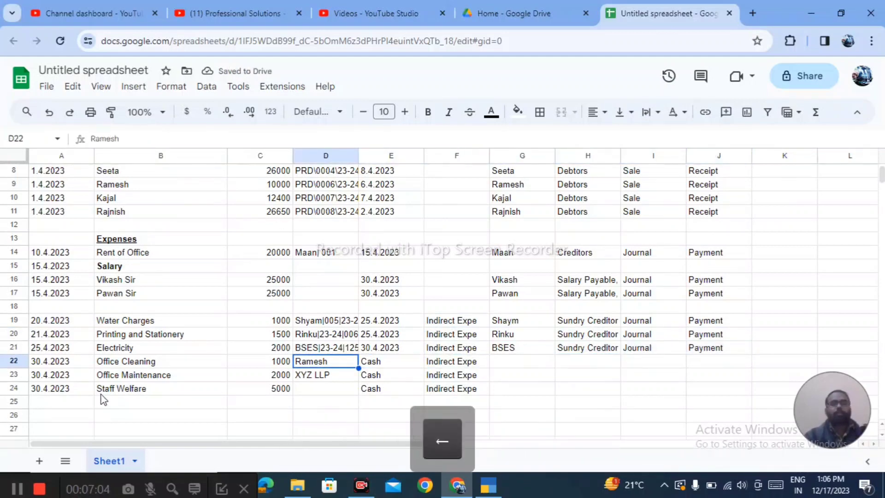
pyautogui.press('Right')
pyautogui.press('Right')
pyautogui.press('Right')
pyautogui.write('Cash')
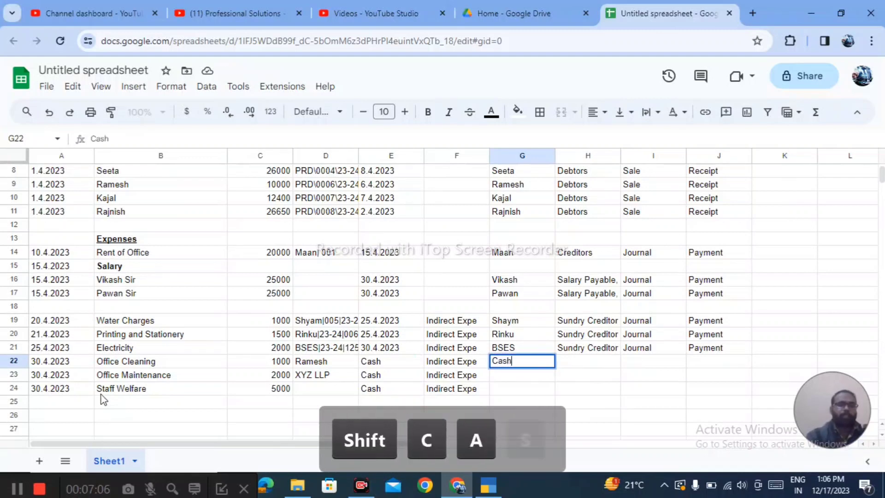
pyautogui.press('BackSpace')
pyautogui.press('BackSpace')
pyautogui.press('BackSpace')
pyautogui.press('BackSpace')
pyautogui.press('Return')
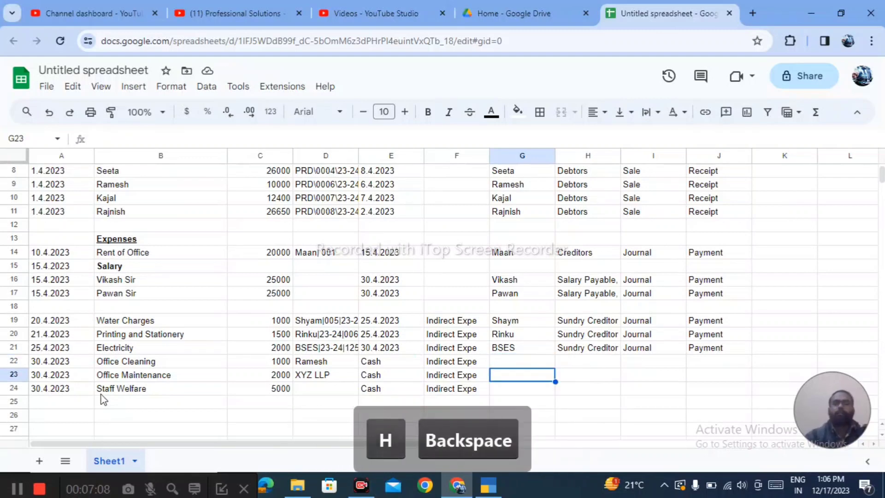
# Check the party names and payment modes in columns D and E for Office Cleaning and Office Maintenance.
pyautogui.press('Up')
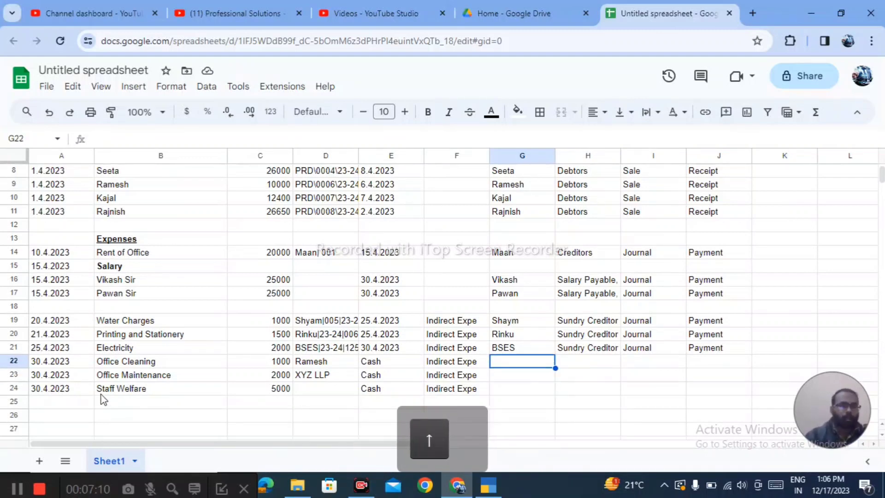
pyautogui.press('Left')
pyautogui.press('Left')
pyautogui.press('Left')
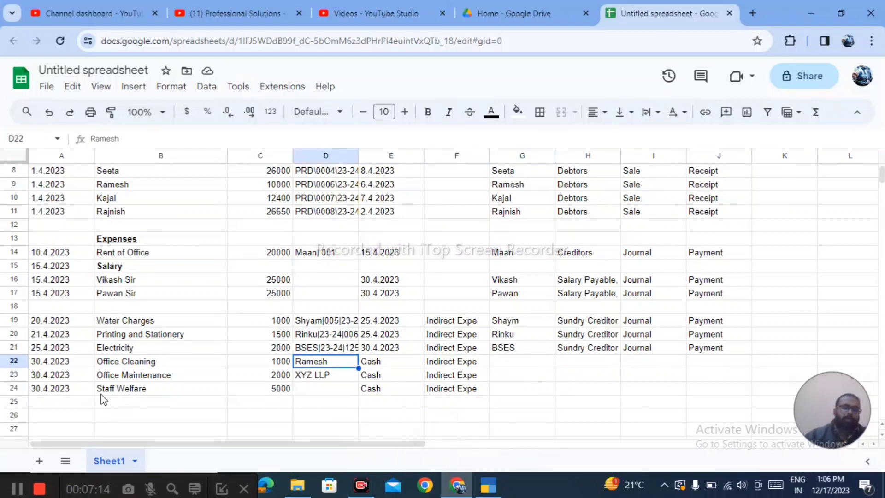
pyautogui.press('Right')
pyautogui.press('Left')
pyautogui.press('Down')
pyautogui.press('Right')
pyautogui.press('Up')
pyautogui.press('Left')
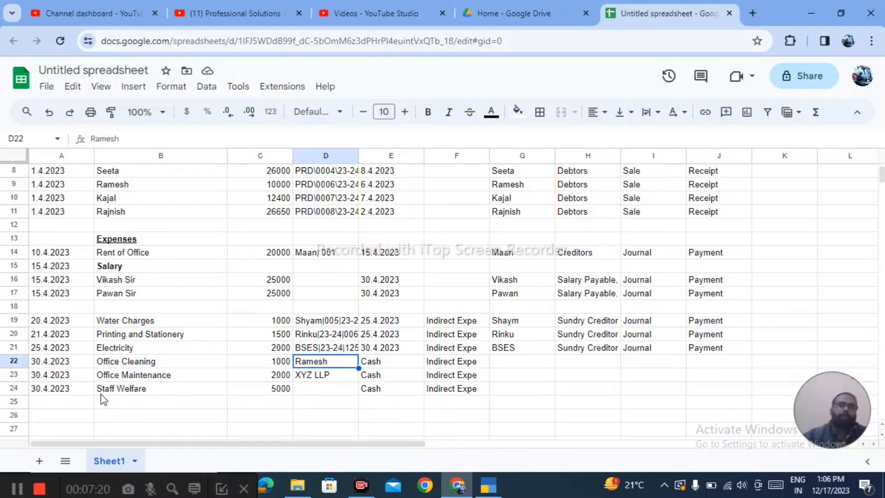
pyautogui.press('Right')
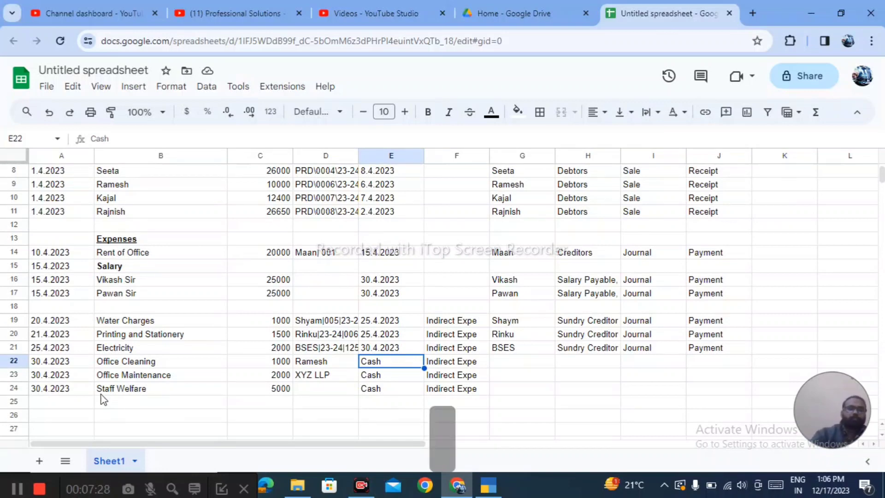
# Enter the vendor's name for Staff Welfare in D24.
pyautogui.press('Left')
pyautogui.press('Down')
pyautogui.press('Down')
pyautogui.write('Singla')
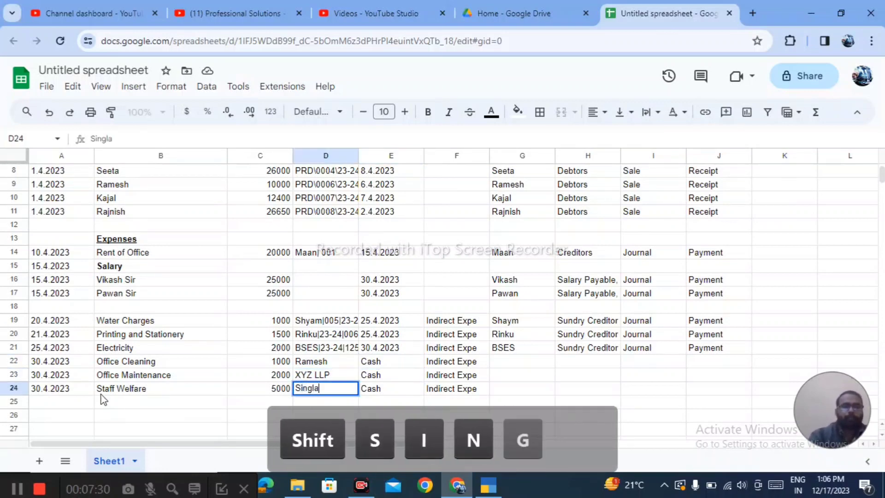
pyautogui.press('Return')
# Copy the party names in D22:D24 into the Ledgers column at G22:G24 for the last three expenses.
pyautogui.press('Up')
pyautogui.press('Right')
pyautogui.press('Up')
pyautogui.press('Right')
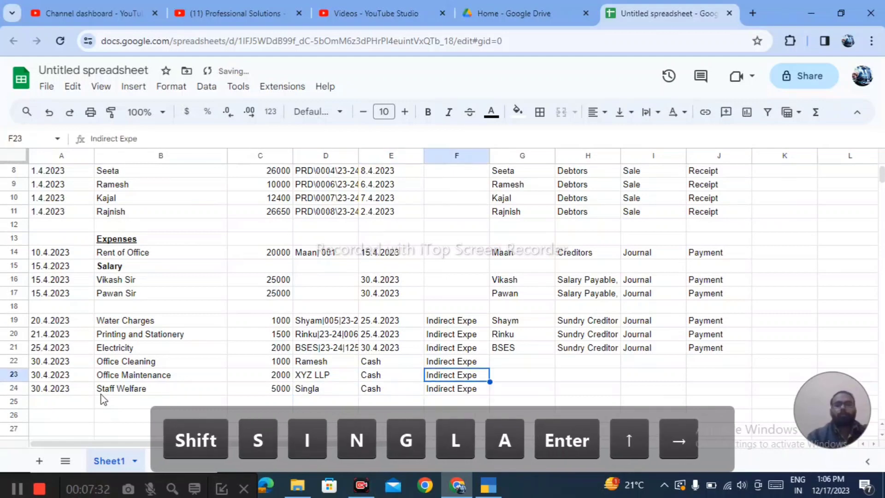
pyautogui.press('Up')
pyautogui.press('Right')
pyautogui.press('Left')
pyautogui.press('Left')
pyautogui.press('Left')
pyautogui.hotkey('shift', 'Down')
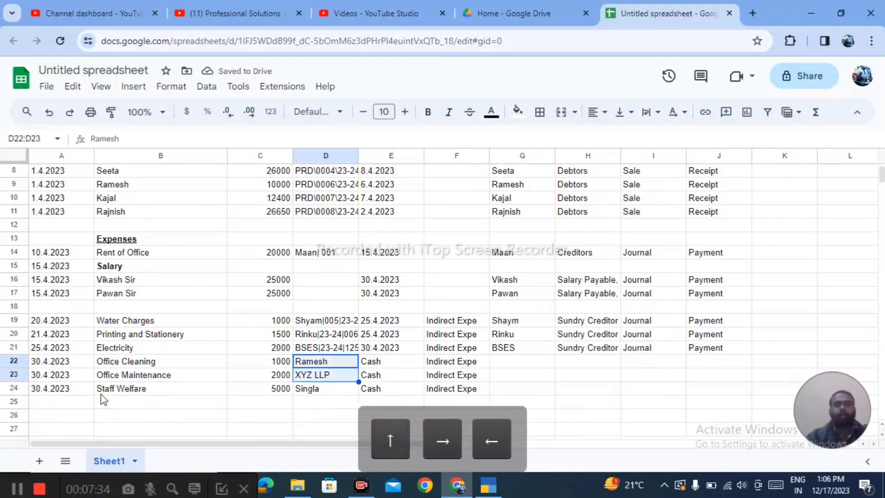
pyautogui.hotkey('shift', 'Down')
pyautogui.hotkey('ctrl', 'c')
pyautogui.press('Right')
pyautogui.press('Right')
pyautogui.press('Right')
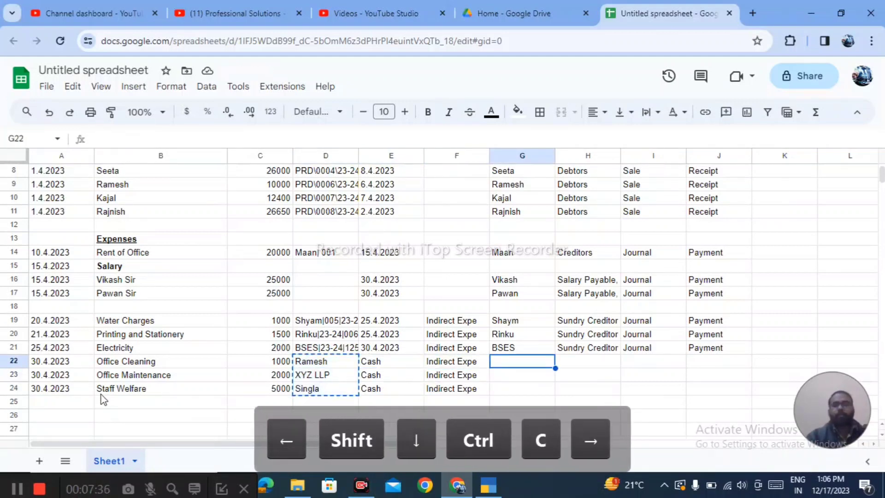
pyautogui.hotkey('ctrl', 'v')
# Fill the Sundry Creditor head, Journal and Payment entries from H21:J21 down through row 24.
pyautogui.press('Right')
pyautogui.press('Up')
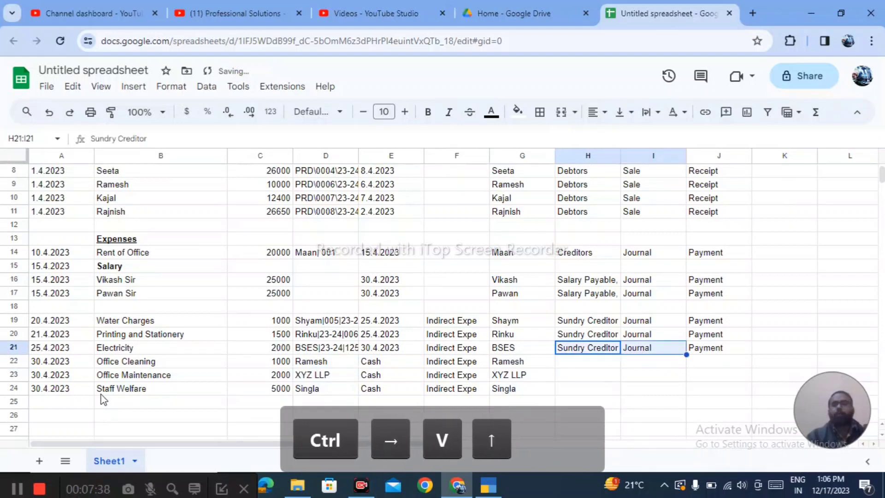
pyautogui.hotkey('shift', 'Right')
pyautogui.hotkey('shift', 'Right')
pyautogui.hotkey('shift', 'Down')
pyautogui.hotkey('shift', 'Down')
pyautogui.hotkey('shift', 'Down')
pyautogui.hotkey('ctrl', 'd')
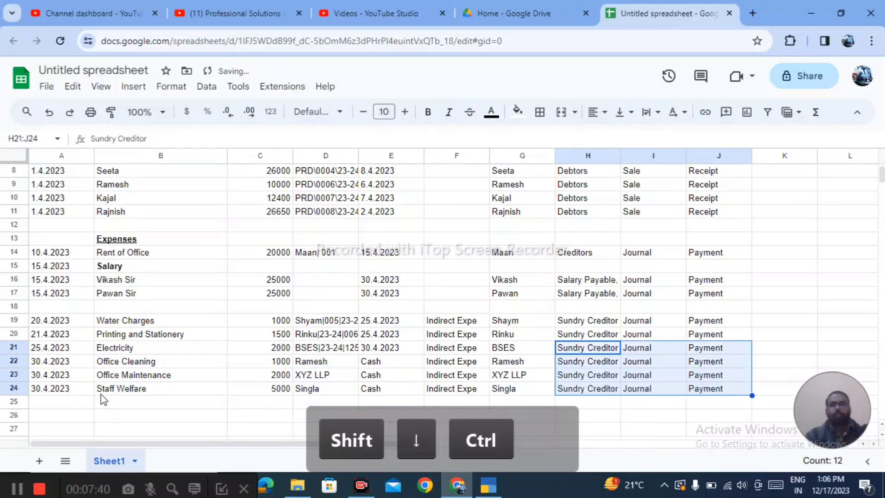
# Look over the completed sheet from the last expense rows up to the column headings, ending at the first fee entry's date in A4.
pyautogui.hotkey('ctrl', 'Down')
pyautogui.press('Down')
pyautogui.press('Down')
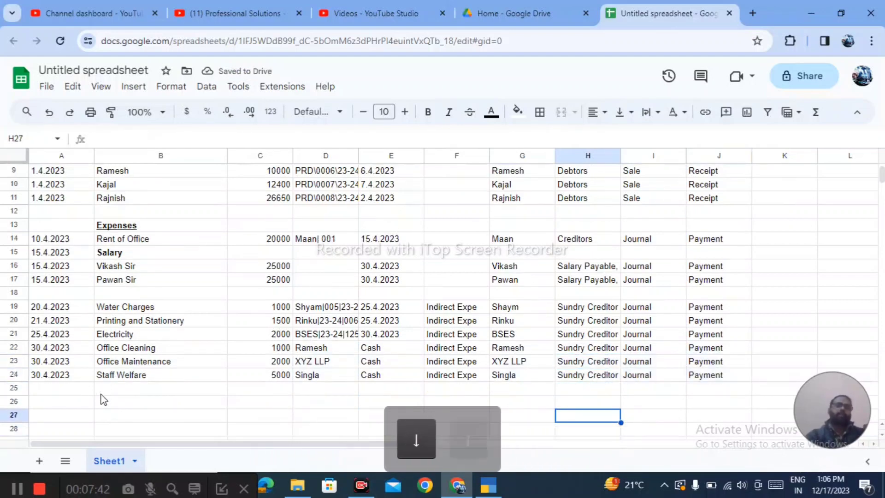
pyautogui.press('Up')
pyautogui.press('Up')
pyautogui.press('Up')
pyautogui.press('Up')
pyautogui.press('Up')
pyautogui.press('Up')
pyautogui.press('Up')
pyautogui.press('Up')
pyautogui.press('Up')
pyautogui.press('Up')
pyautogui.press('Up')
pyautogui.press('Up')
pyautogui.press('Up')
pyautogui.press('Up')
pyautogui.press('Up')
pyautogui.press('Up')
pyautogui.press('Up')
pyautogui.press('Up')
pyautogui.press('Up')
pyautogui.press('Up')
pyautogui.press('Down')
pyautogui.press('Down')
pyautogui.press('Down')
pyautogui.press('Down')
pyautogui.press('Down')
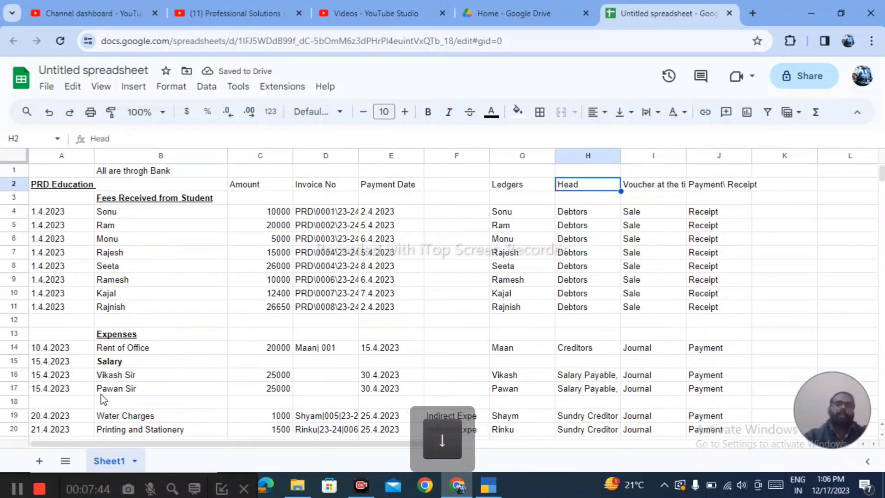
pyautogui.press('Left')
pyautogui.press('Left')
pyautogui.press('Left')
pyautogui.press('Left')
pyautogui.press('Left')
pyautogui.press('Left')
pyautogui.press('Left')
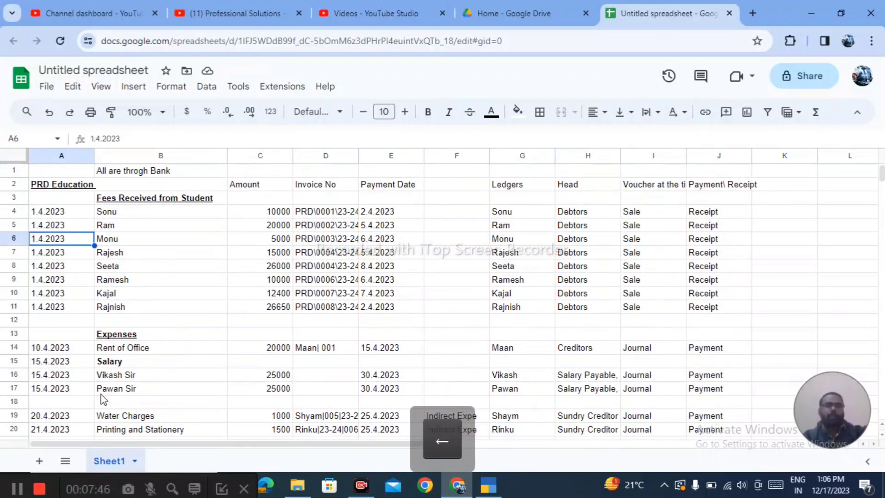
pyautogui.press('Up')
pyautogui.press('Up')
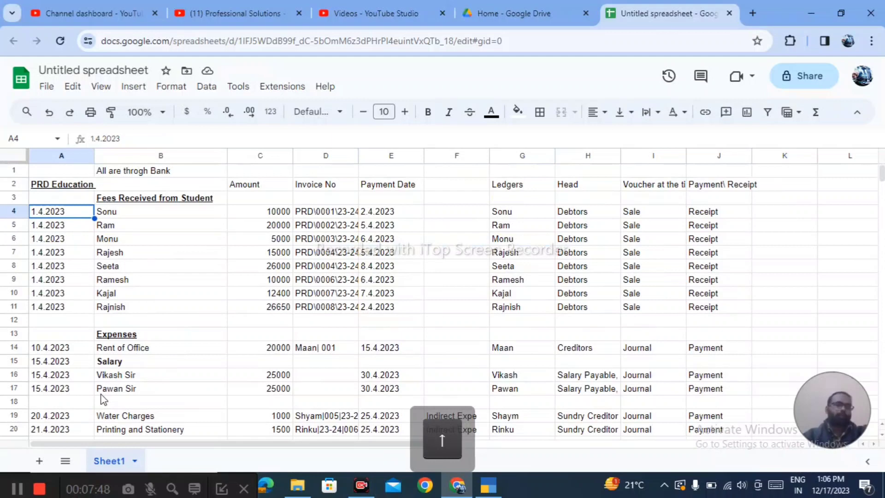
# Switch to TallyPrime and start creating a new ledger in the PRD Education Solutions company.
pyautogui.hotkey('alt', 'Tab')
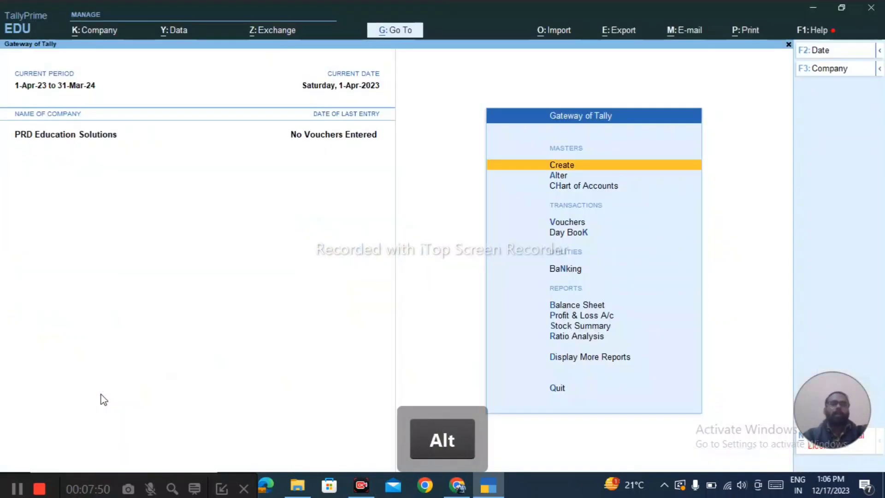
pyautogui.press('Escape')
pyautogui.press('Escape')
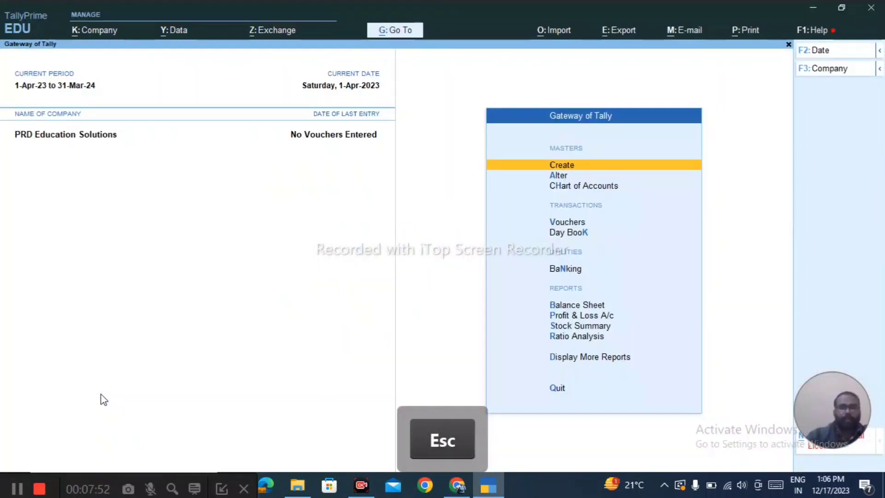
pyautogui.press('l')
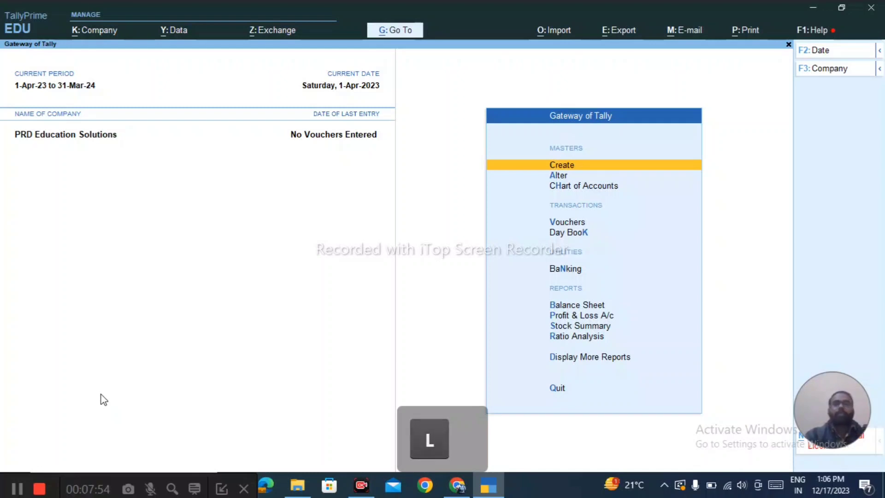
pyautogui.press('super+F1')
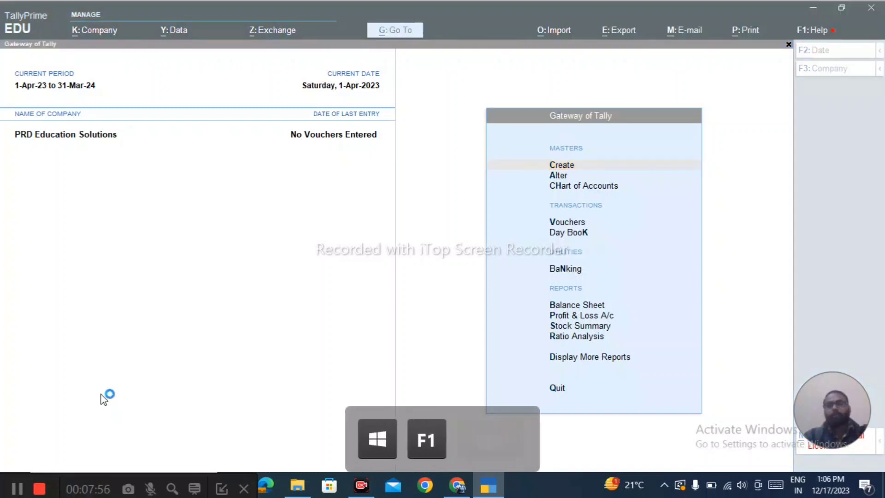
pyautogui.press('Escape')
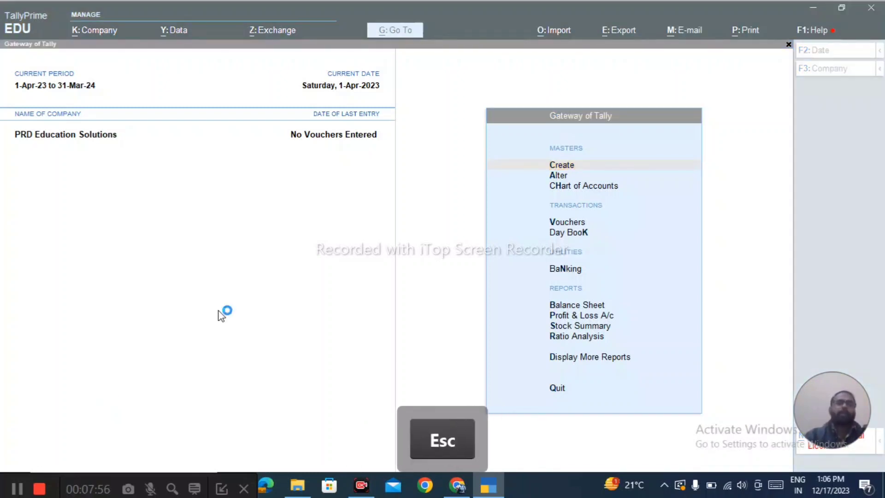
pyautogui.click(318, 277)
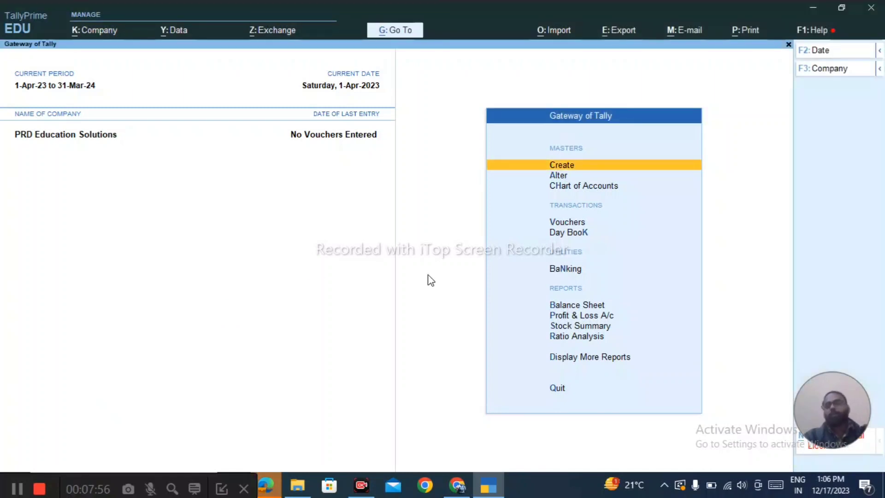
pyautogui.press('Return')
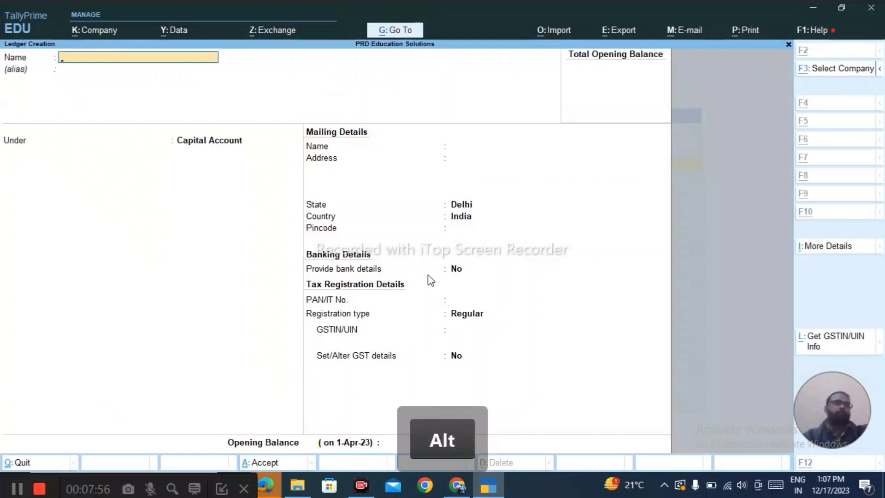
# Name the new ledger after the first student listed under Fees Received from Student.
pyautogui.hotkey('alt', 'Tab')
pyautogui.write('Son')
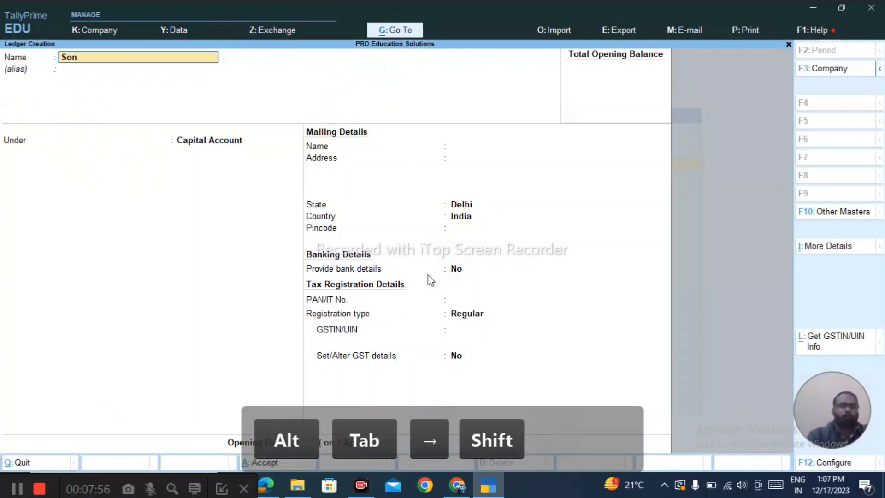
pyautogui.write('u')
pyautogui.press('Return')
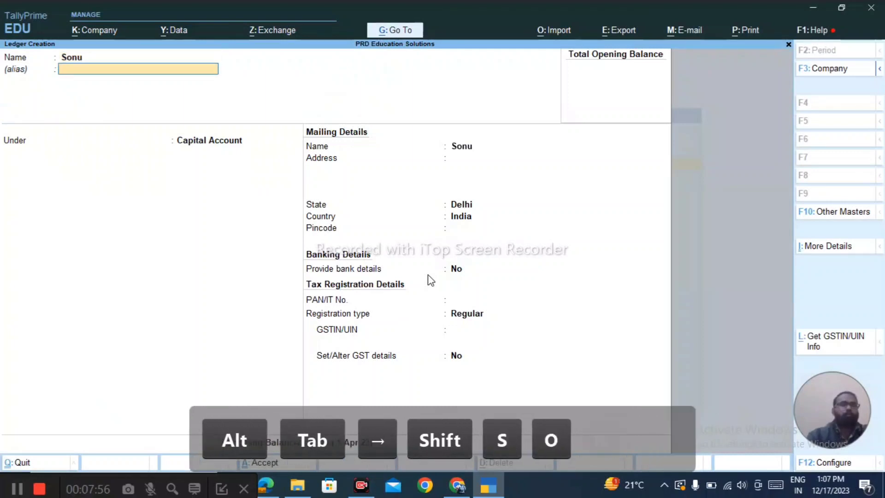
# Place the first student's ledger under the Sundry Debtors group with bill-by-bill balances set to Yes.
pyautogui.press('Return')
pyautogui.press('BackSpace')
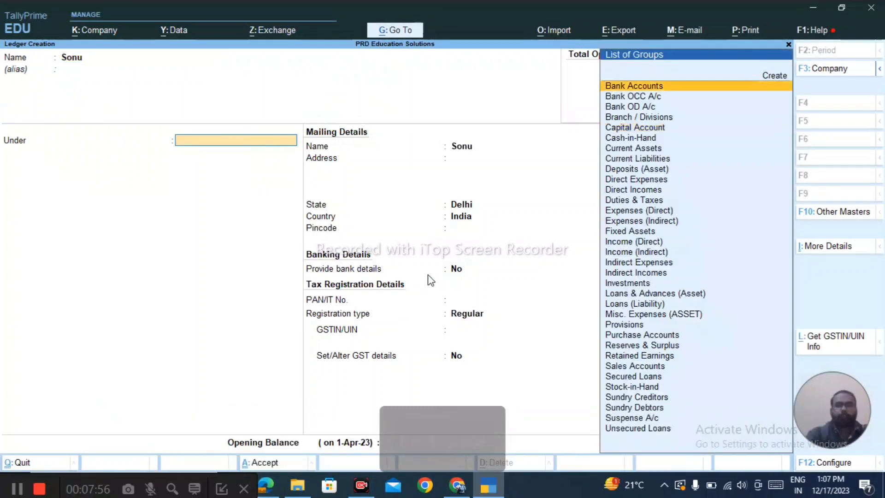
pyautogui.write('Su')
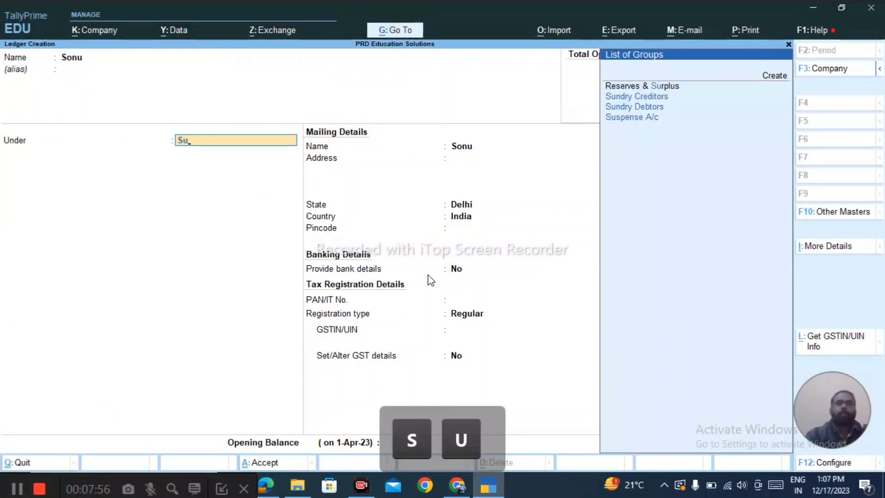
pyautogui.press('Down')
pyautogui.press('Return')
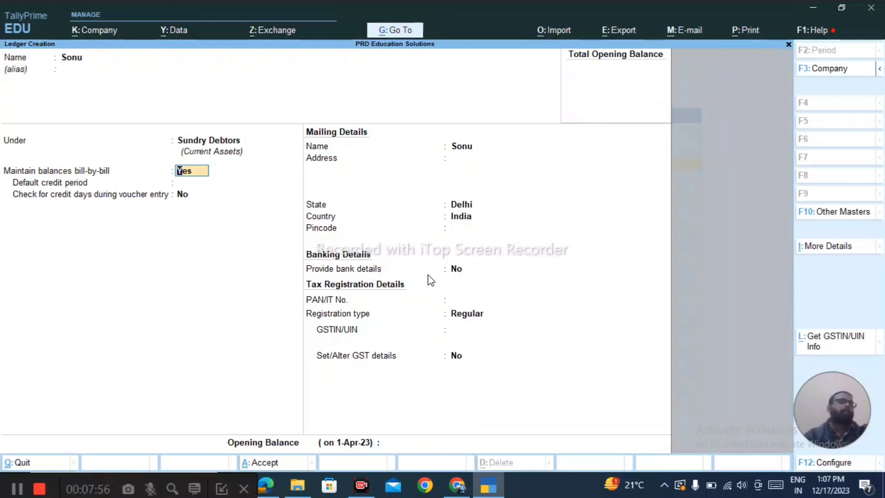
pyautogui.press('Return')
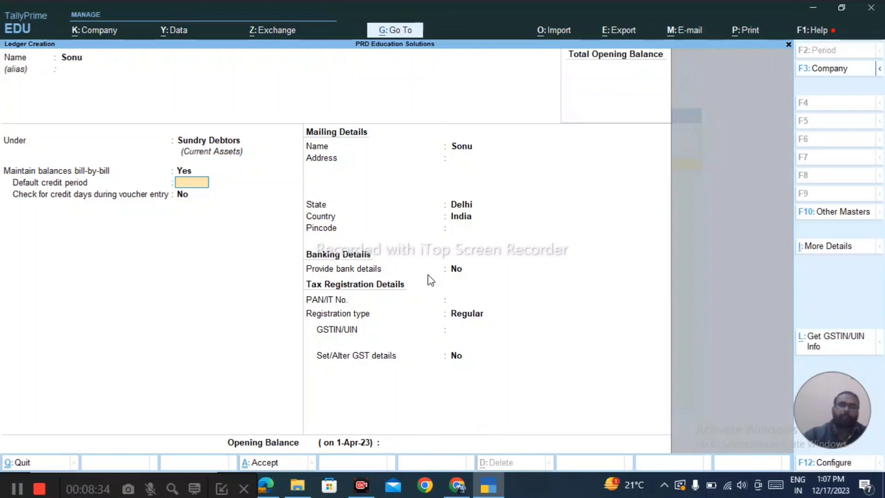
# Create a Students group under Sundry Debtors from the ledger's group list, assign the first student's ledger to it and save the ledger.
pyautogui.press('BackSpace')
pyautogui.press('BackSpace')
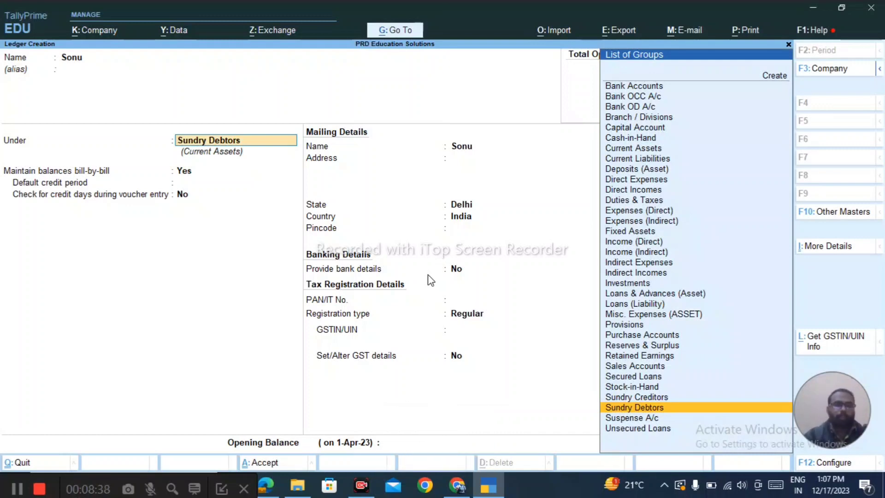
pyautogui.hotkey('alt', 'c')
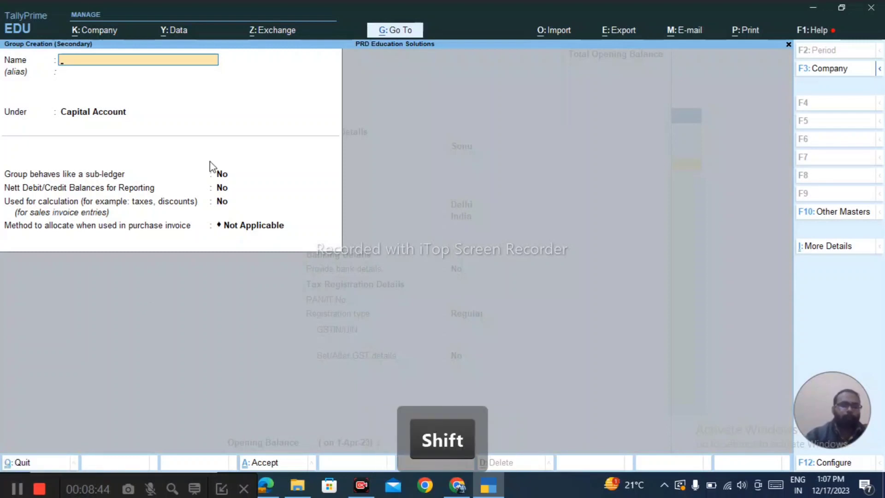
pyautogui.write('Students')
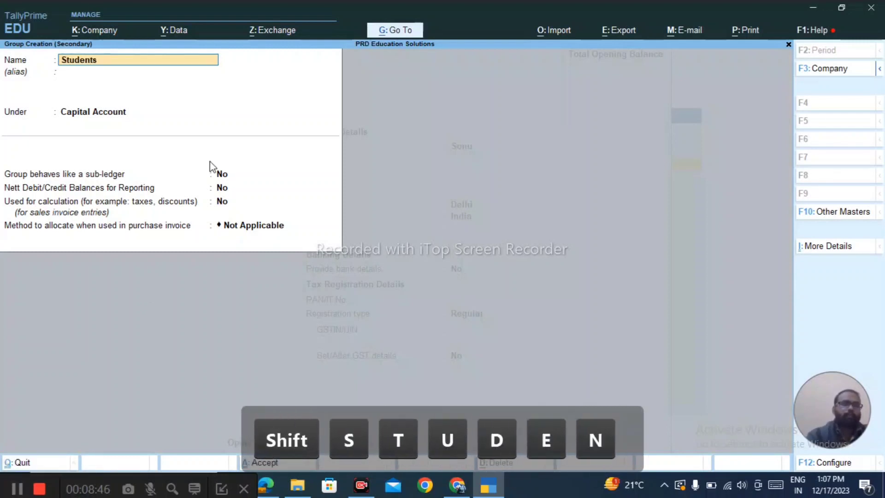
pyautogui.press('Return')
pyautogui.write('Sund')
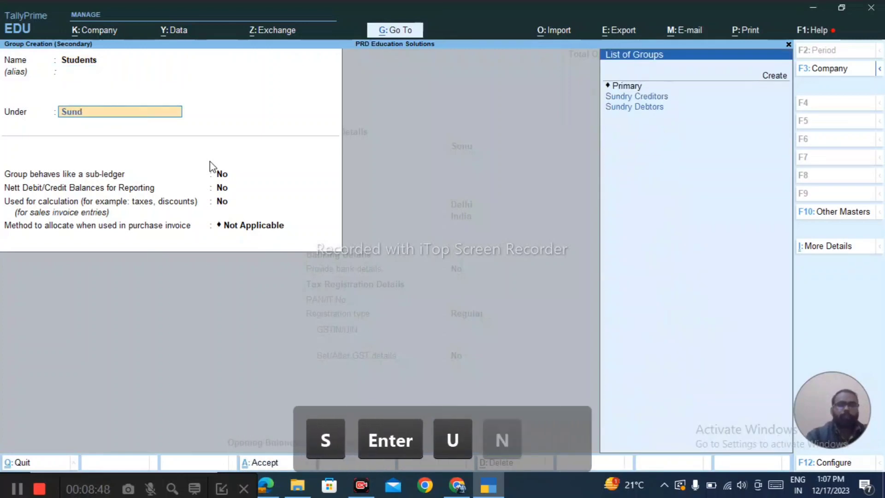
pyautogui.press('Down')
pyautogui.press('Return')
pyautogui.hotkey('ctrl', 'a')
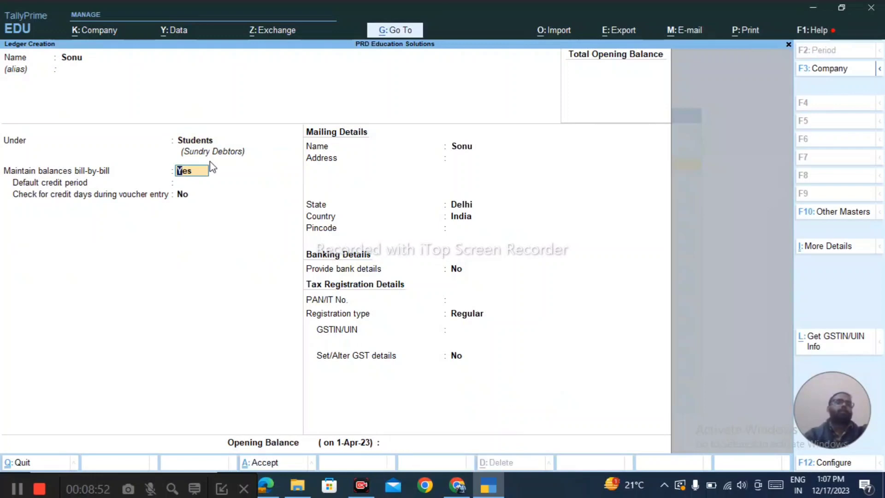
pyautogui.press('Return')
pyautogui.hotkey('ctrl', 'a')
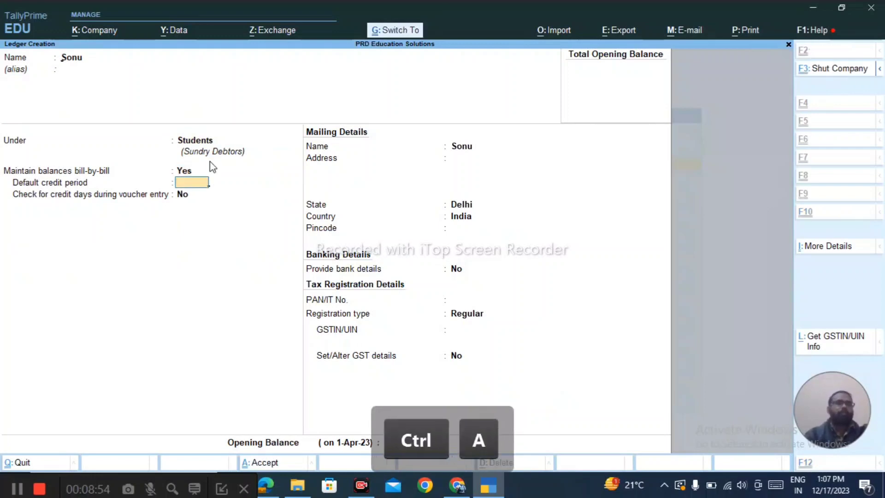
# Create the second student's ledger under Students using the name in row 5 of the spreadsheet, and look up the row 6 name.
pyautogui.hotkey('alt', 'Tab')
pyautogui.hotkey('alt', 'Tab')
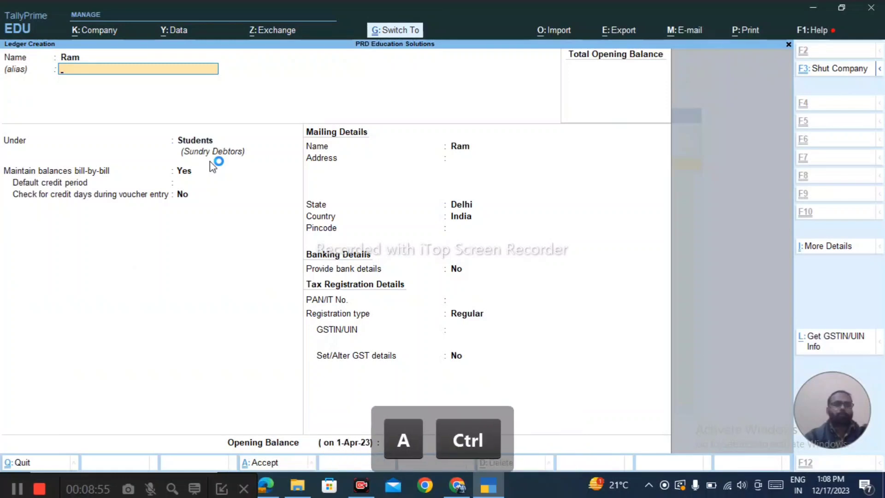
pyautogui.hotkey('alt', 'Tab')
pyautogui.press('Down')
pyautogui.press('Down')
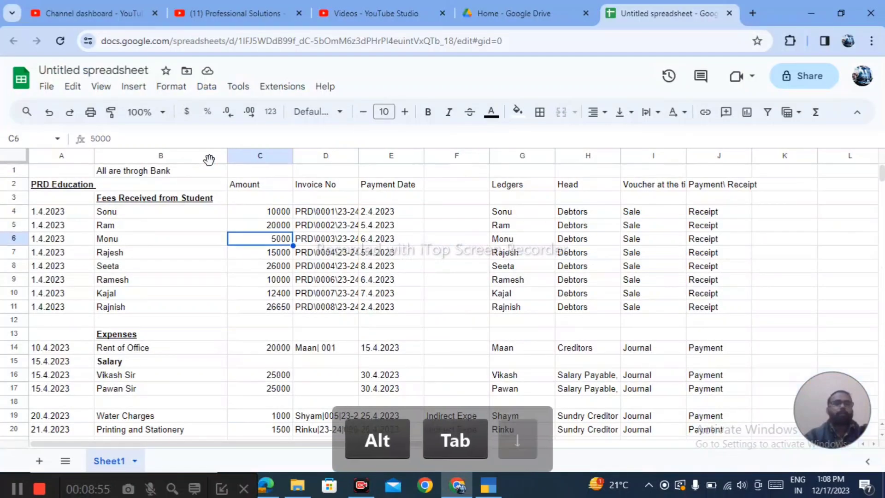
pyautogui.hotkey('alt', 'Tab')
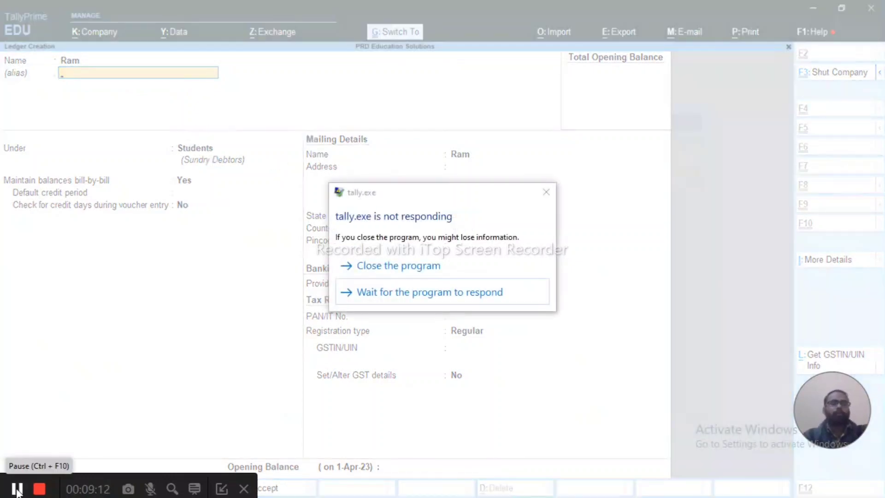
pyautogui.click(16, 489)
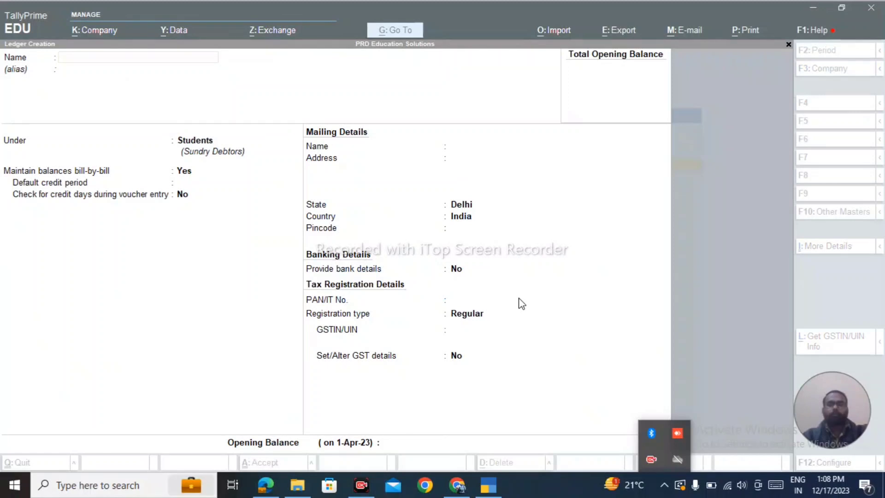
pyautogui.click(521, 304)
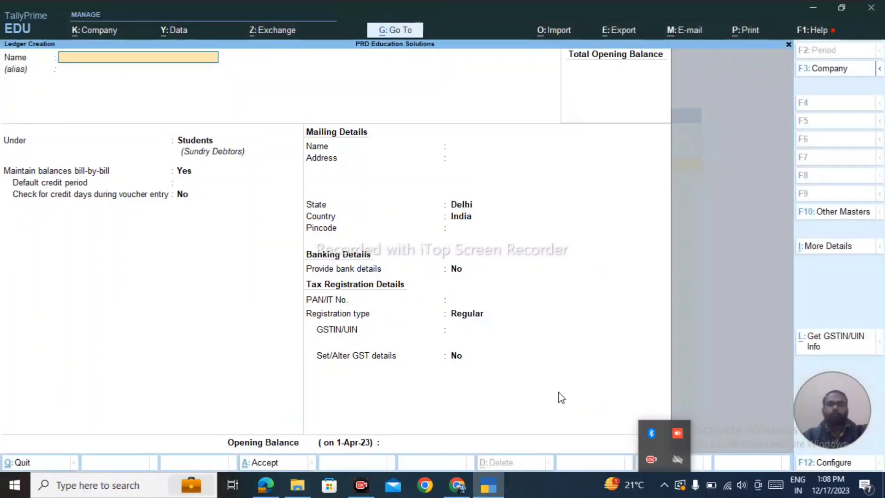
pyautogui.click(663, 486)
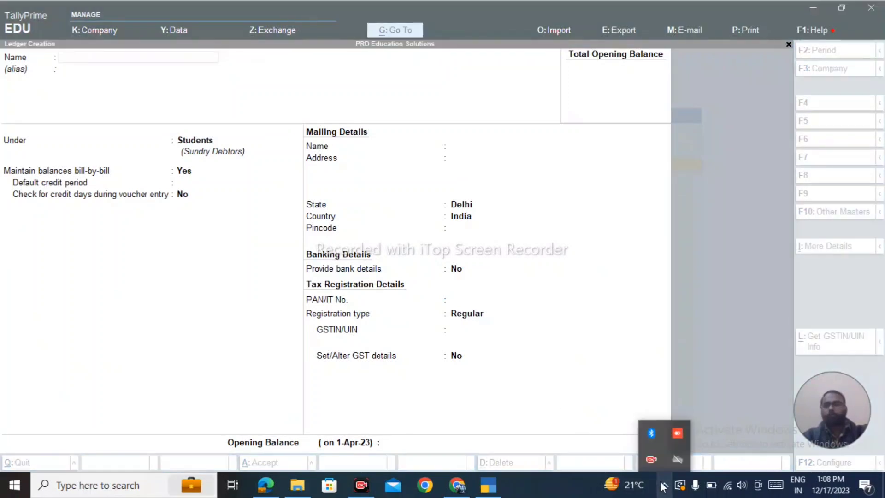
pyautogui.click(657, 466)
pyautogui.press('Escape')
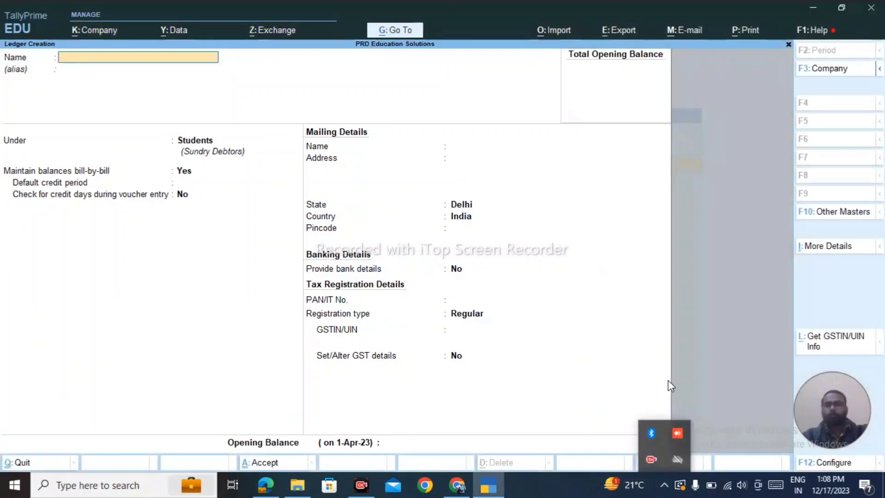
# Check the third student's name in row 6 of the spreadsheet and save a TallyPrime ledger for that student under Students.
pyautogui.hotkey('alt', 'Tab')
pyautogui.hotkey('alt', 'Right')
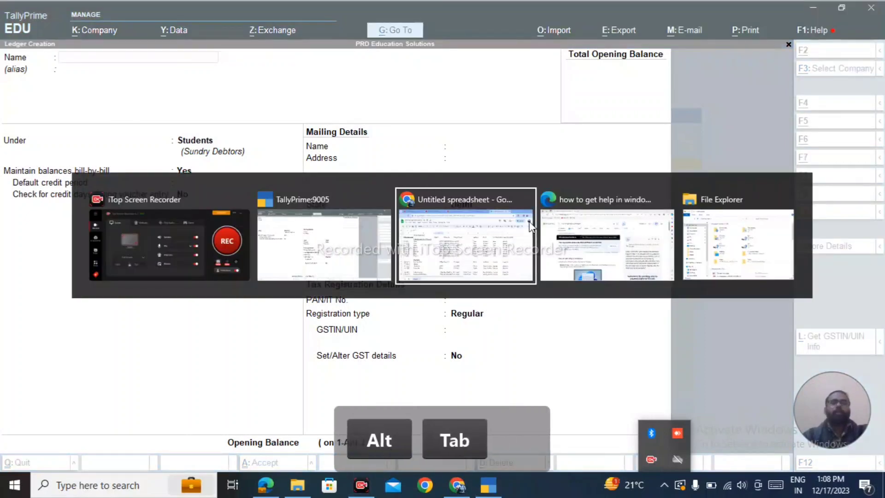
pyautogui.press('Left')
pyautogui.press('Left')
pyautogui.hotkey('alt', 'Tab')
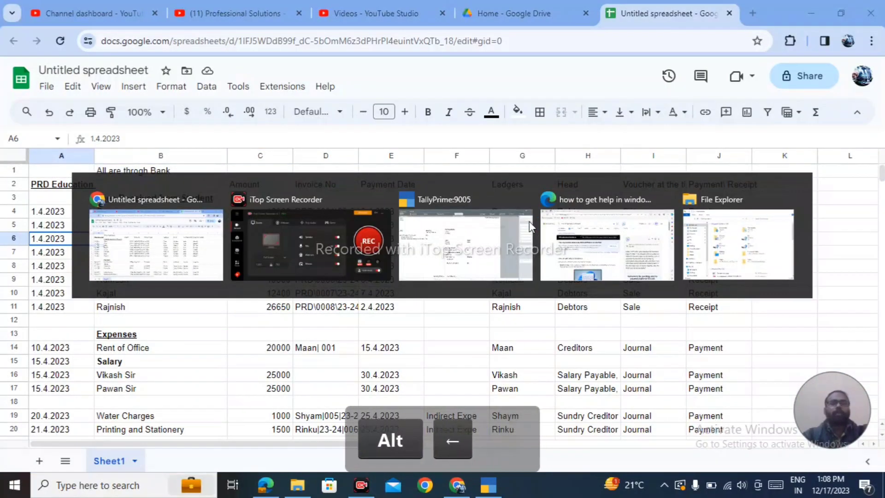
pyautogui.hotkey('alt', 'Right')
pyautogui.write('Monu')
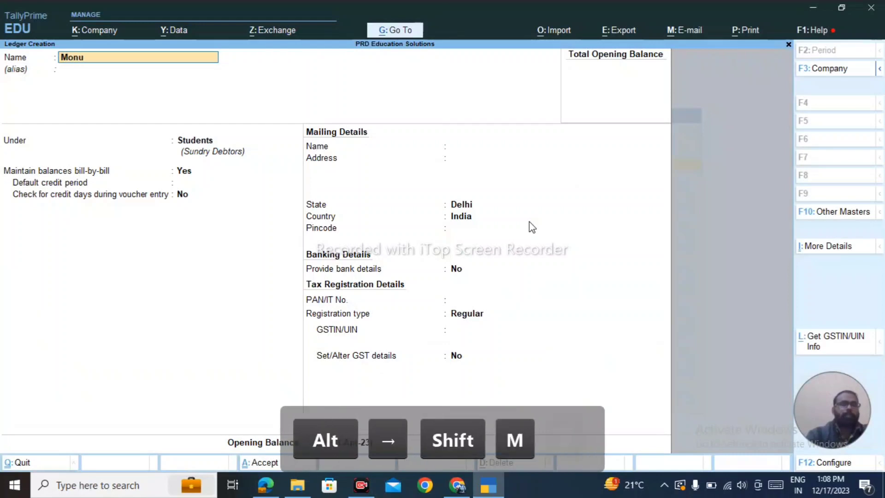
pyautogui.press('Return')
pyautogui.hotkey('ctrl', 'a')
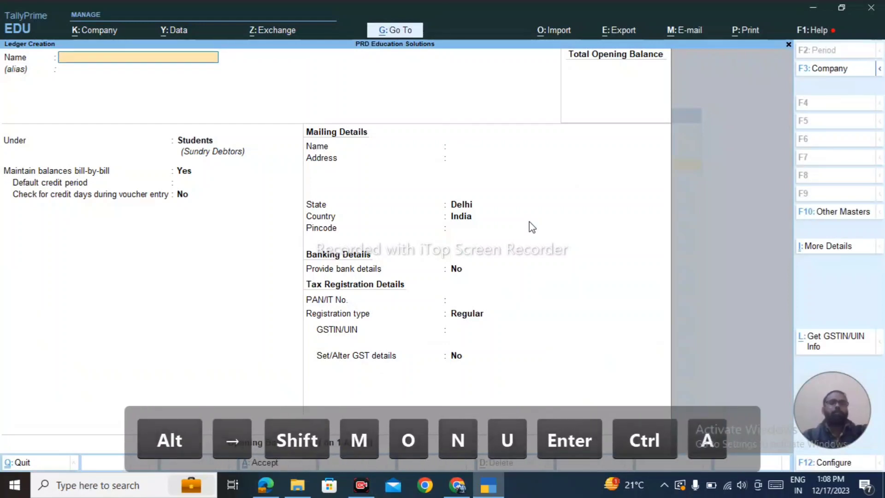
# Look up the fourth student in row 7 of the spreadsheet and create that student's ledger in TallyPrime under Students.
pyautogui.hotkey('alt', 'Tab')
pyautogui.press('Down')
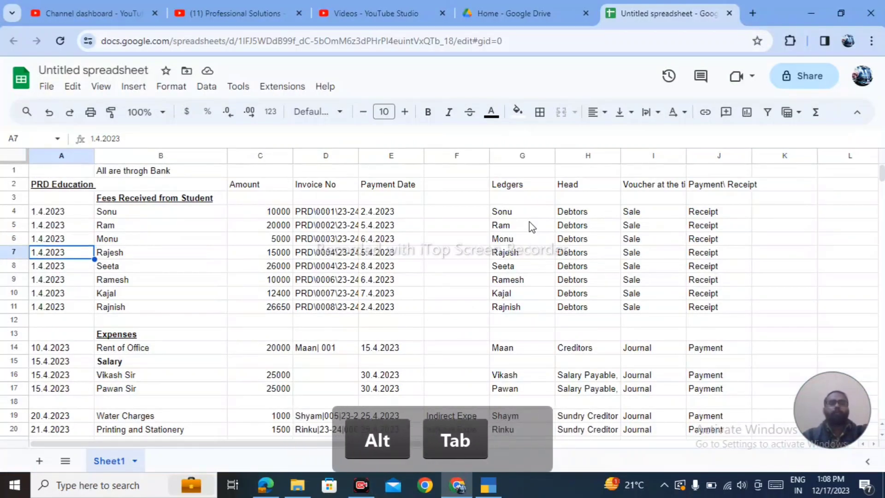
pyautogui.press('Right')
pyautogui.hotkey('alt', 'Tab')
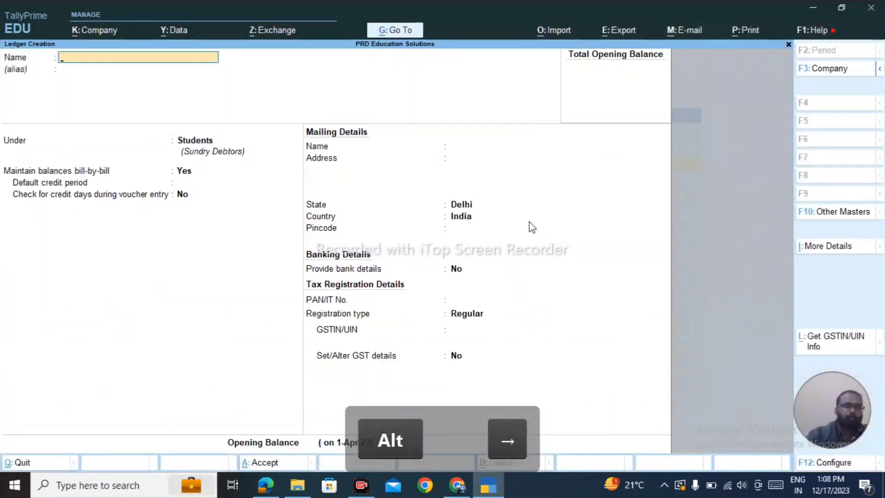
pyautogui.write('Rakjesh')
pyautogui.press('BackSpace')
pyautogui.press('BackSpace')
pyautogui.press('BackSpace')
pyautogui.press('BackSpace')
pyautogui.press('BackSpace')
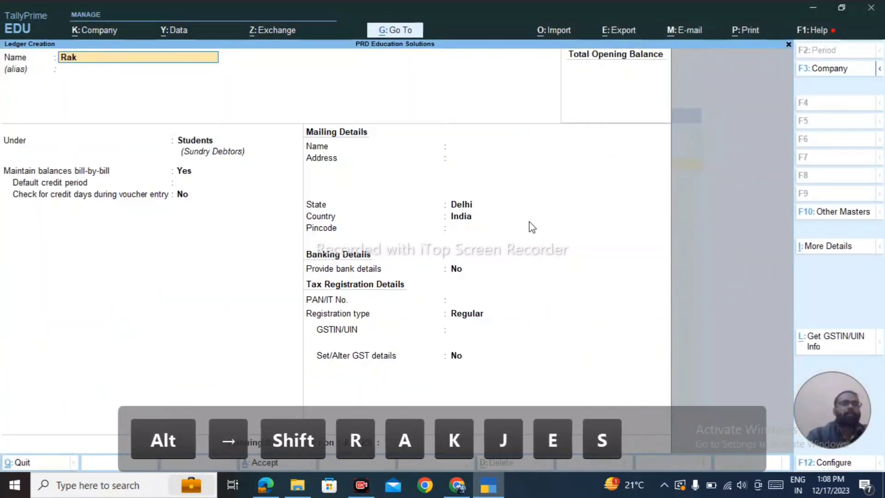
pyautogui.write('jesh')
pyautogui.press('Return')
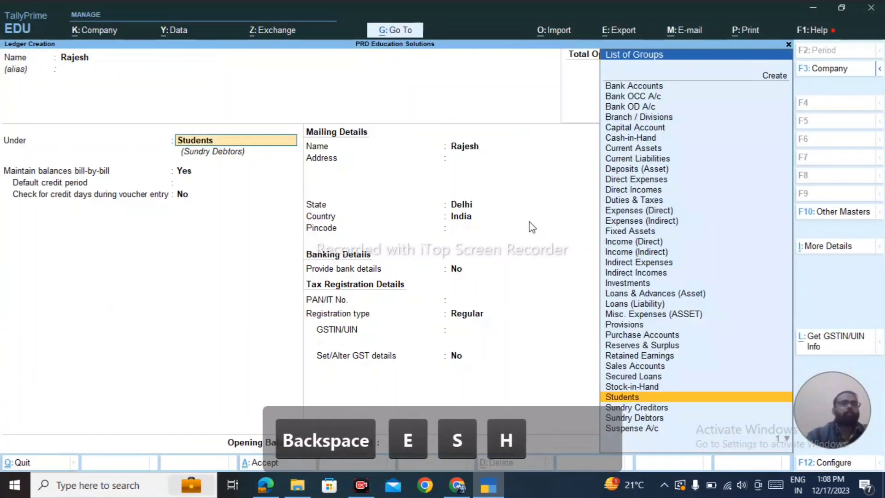
pyautogui.hotkey('ctrl', 'a')
# Look up the fifth student in row 8 of the spreadsheet and create that student's ledger in TallyPrime under Students.
pyautogui.hotkey('alt', 'Tab')
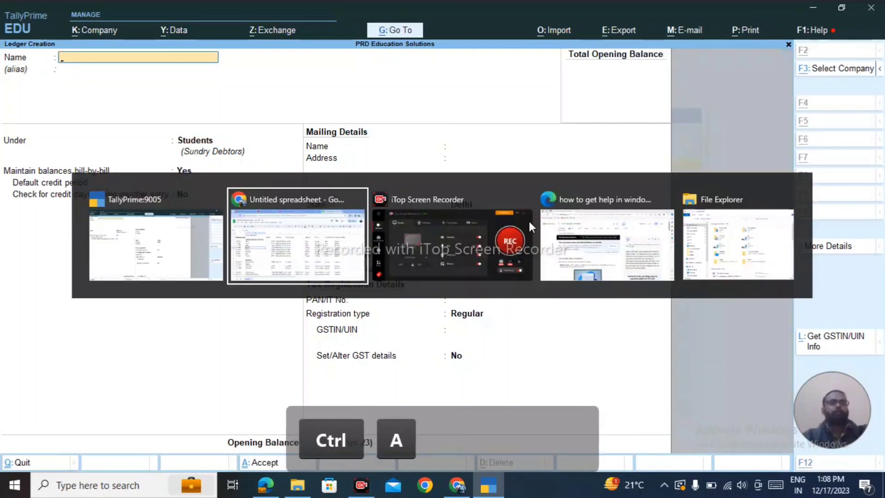
pyautogui.press('Down')
pyautogui.hotkey('alt', 'Tab')
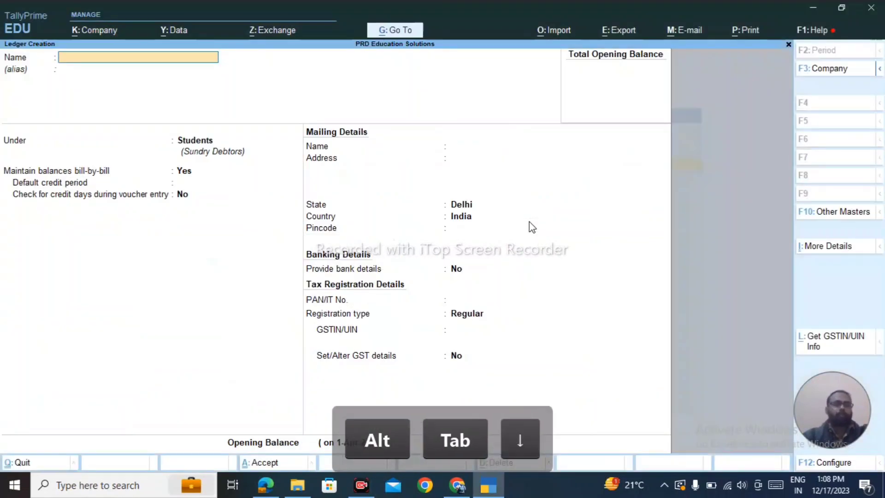
pyautogui.write('Seeta')
pyautogui.press('Return')
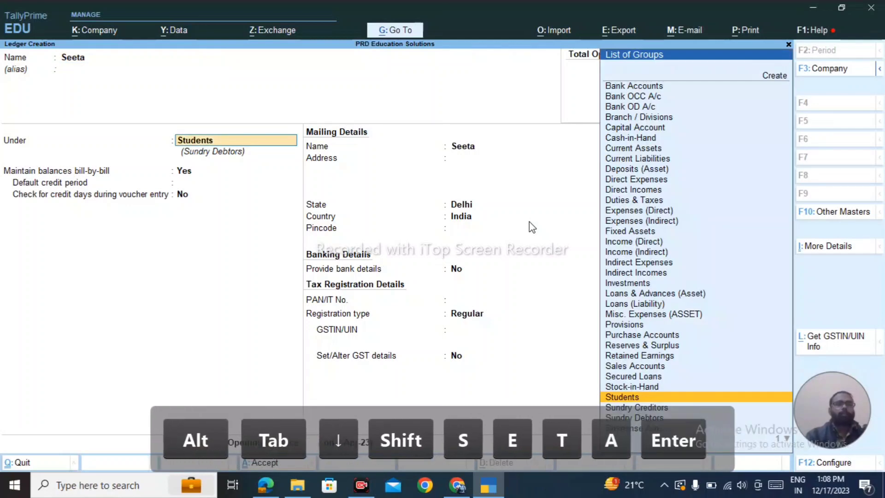
pyautogui.hotkey('ctrl', 'a')
# Look up the sixth student in row 9 of the spreadsheet and create that student's ledger in TallyPrime under Students.
pyautogui.hotkey('alt', 'Tab')
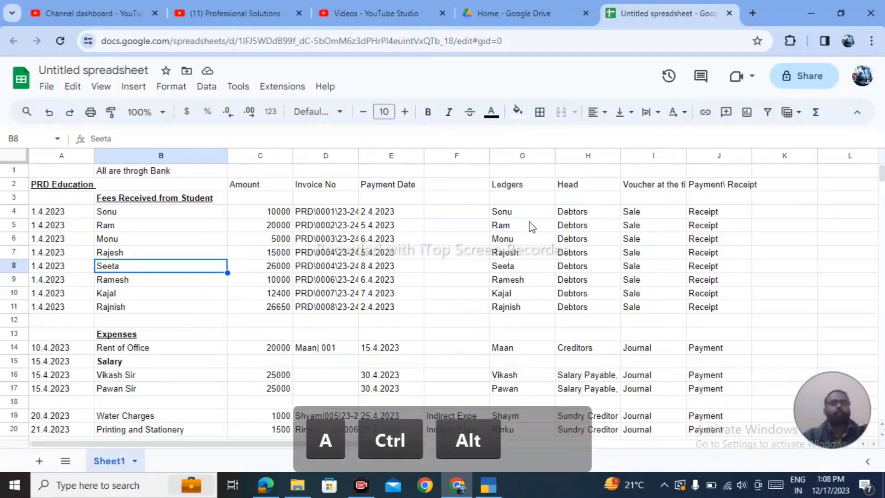
pyautogui.press('Down')
pyautogui.hotkey('alt', 'Tab')
pyautogui.write('Ramesh')
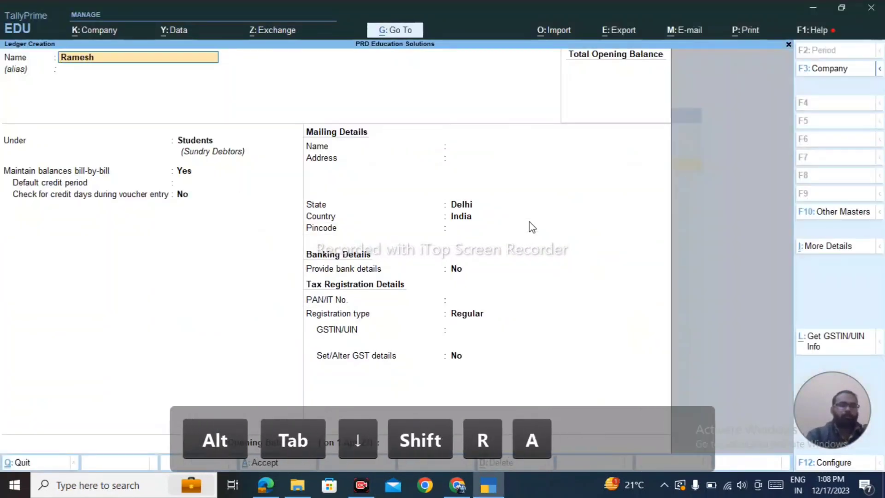
pyautogui.press('Return')
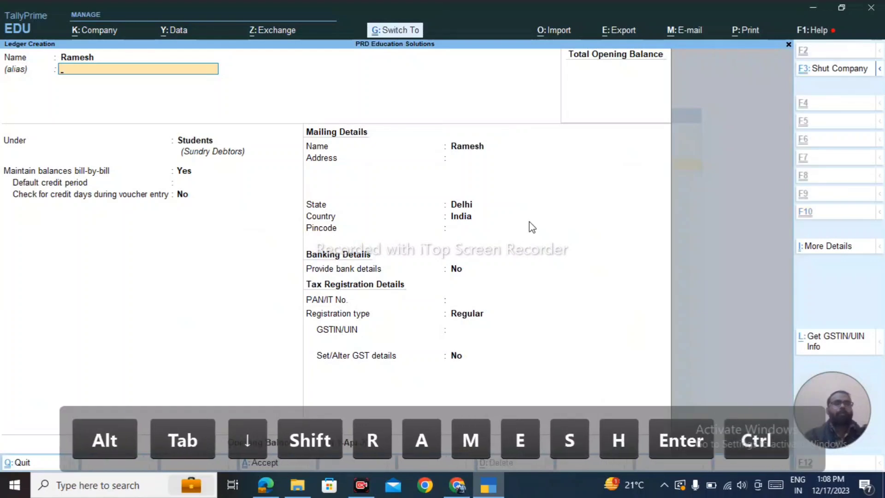
pyautogui.hotkey('ctrl', 'a')
# Look up the seventh student in row 10 of the spreadsheet and create that student's ledger in TallyPrime under Students.
pyautogui.hotkey('alt', 'Tab')
pyautogui.press('Down')
pyautogui.hotkey('alt', 'Tab')
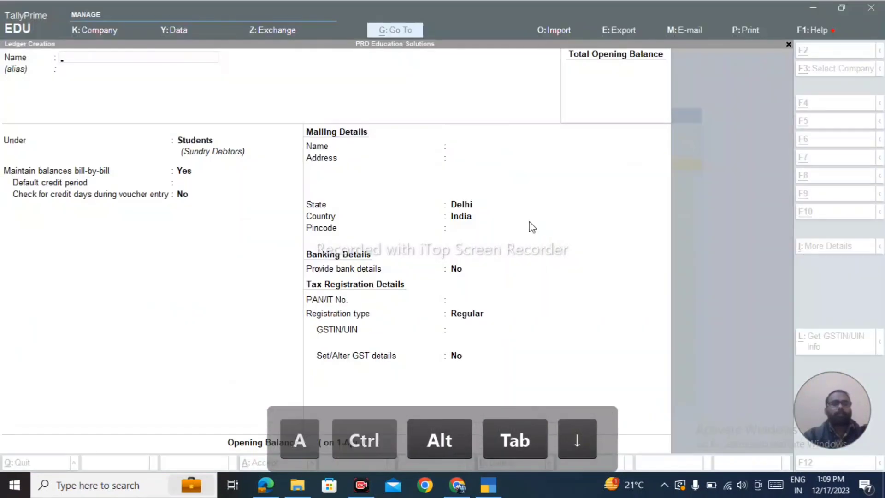
pyautogui.write('Kajal')
pyautogui.press('Return')
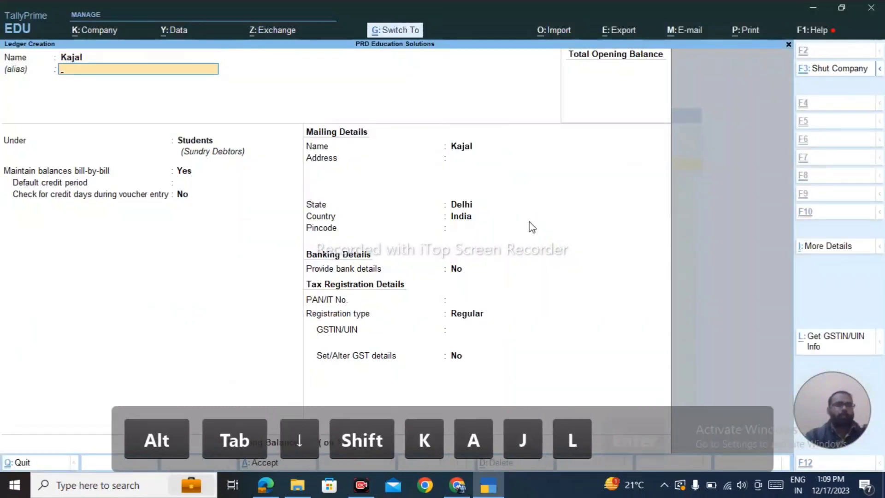
pyautogui.hotkey('ctrl', 'a')
# Look up the eighth student in row 11 of the spreadsheet and create that student's ledger in TallyPrime under Students.
pyautogui.hotkey('alt', 'Tab')
pyautogui.press('Down')
pyautogui.hotkey('alt', 'Tab')
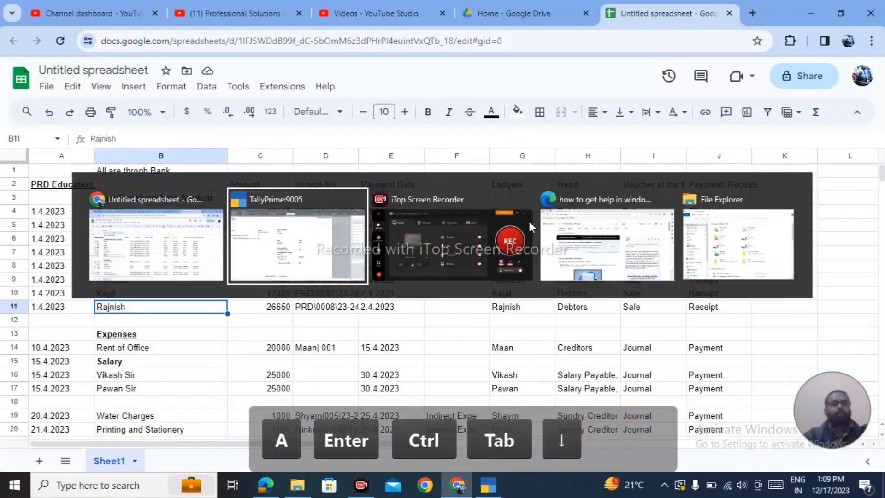
pyautogui.write('Rajnish')
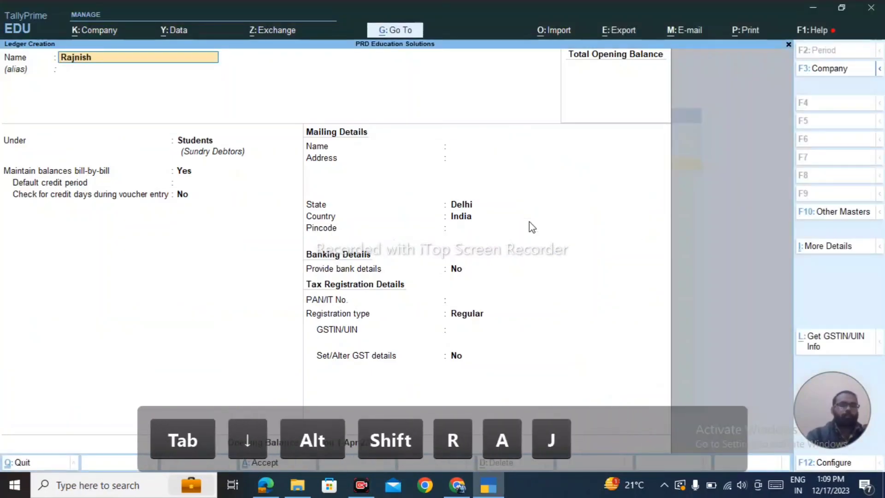
pyautogui.press('Return')
pyautogui.hotkey('ctrl', 'a')
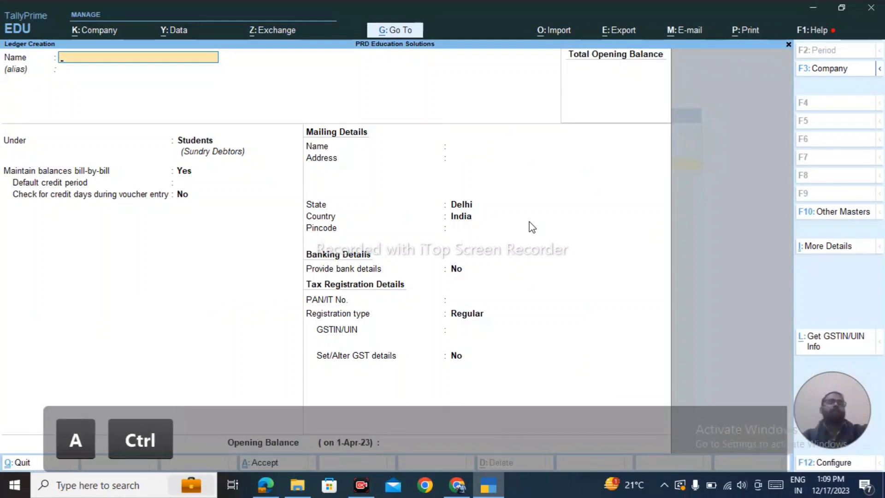
# Switch to the spreadsheet and examine the entries of the Expenses section below the student list.
pyautogui.hotkey('alt', 'Tab')
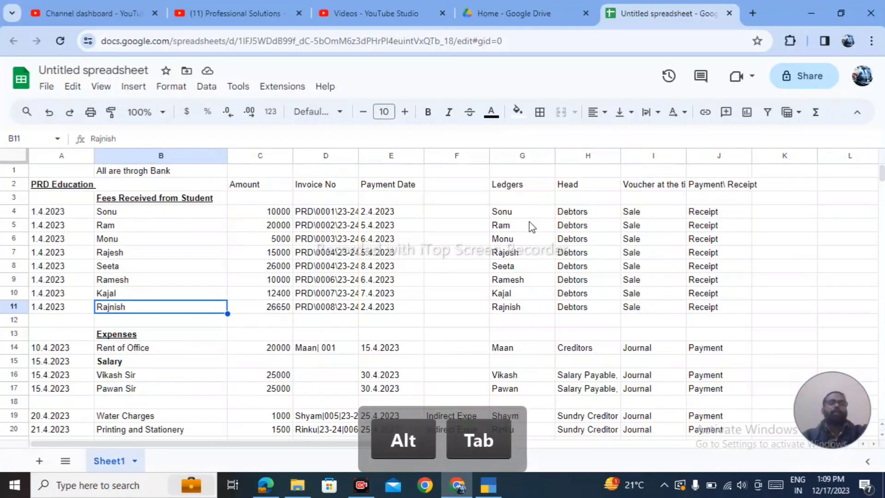
pyautogui.press('Down')
pyautogui.press('Down')
pyautogui.press('Down')
pyautogui.press('Down')
pyautogui.press('Down')
pyautogui.press('Down')
pyautogui.press('Down')
pyautogui.press('Down')
pyautogui.press('Down')
pyautogui.press('Down')
pyautogui.press('Down')
pyautogui.press('Down')
pyautogui.press('Down')
pyautogui.press('Up')
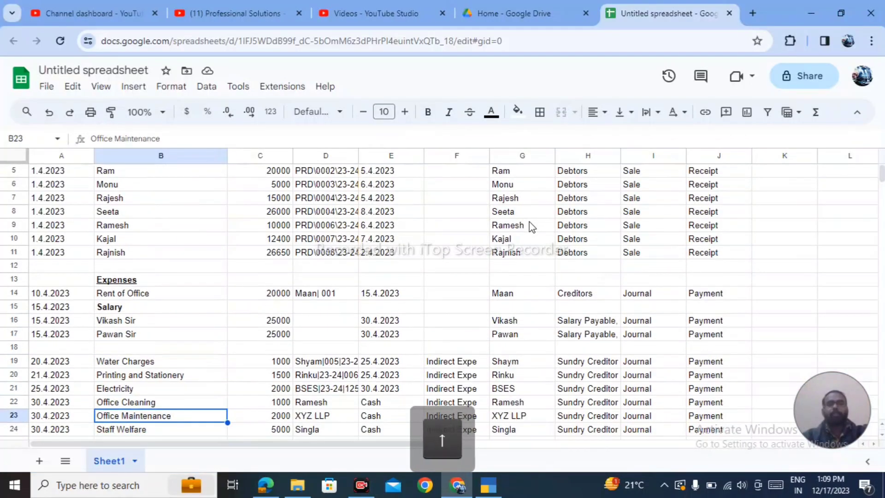
pyautogui.press('Up')
pyautogui.press('Up')
pyautogui.press('Up')
pyautogui.press('Up')
pyautogui.press('Up')
pyautogui.press('Up')
pyautogui.press('Up')
pyautogui.press('Up')
pyautogui.press('Up')
# Check the amount and invoice number of the Rent of Office entry in row 14.
pyautogui.press('Right')
pyautogui.press('Right')
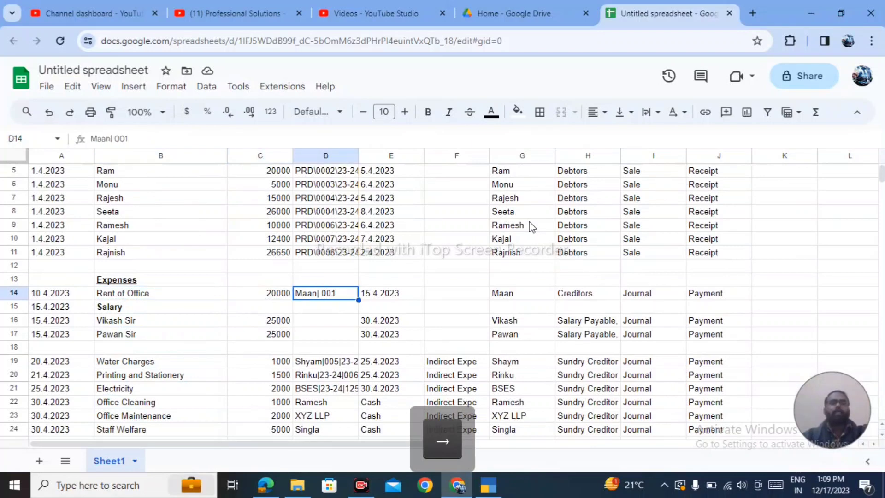
pyautogui.press('Left')
pyautogui.press('Left')
pyautogui.press('Right')
pyautogui.press('Left')
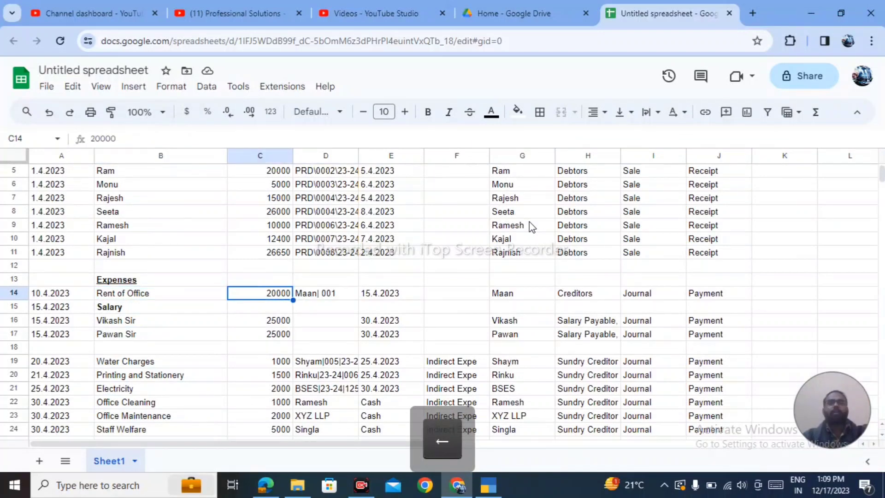
pyautogui.press('Left')
pyautogui.press('Right')
# In TallyPrime, create a ledger named after the office rent creditor from row 14, grouped under Sundry Creditors.
pyautogui.hotkey('alt', 'Tab')
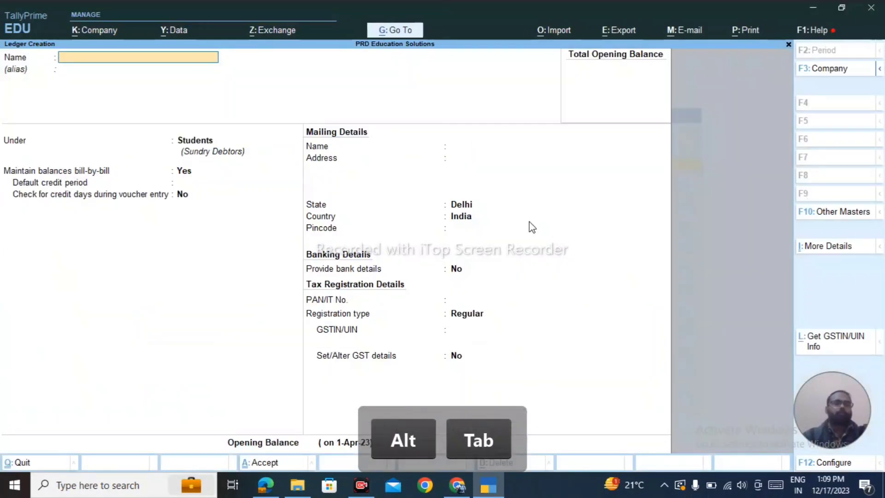
pyautogui.write('Maan')
pyautogui.press('Return')
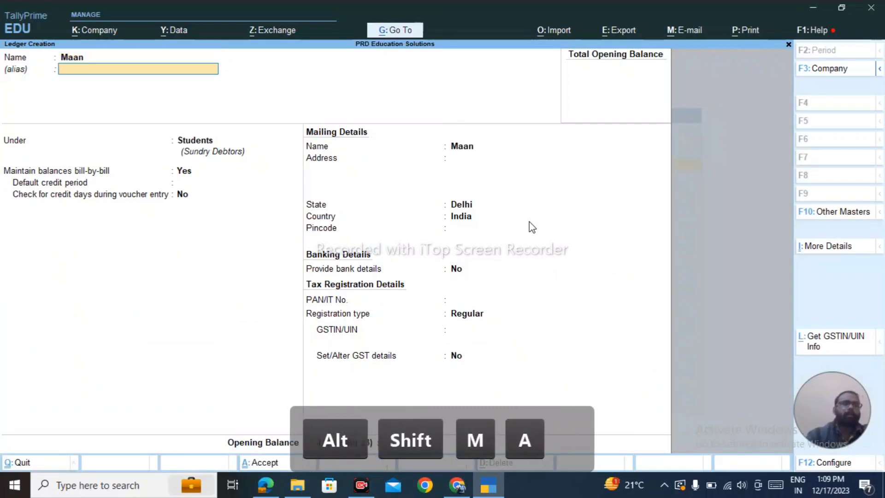
pyautogui.press('Return')
pyautogui.press('BackSpace')
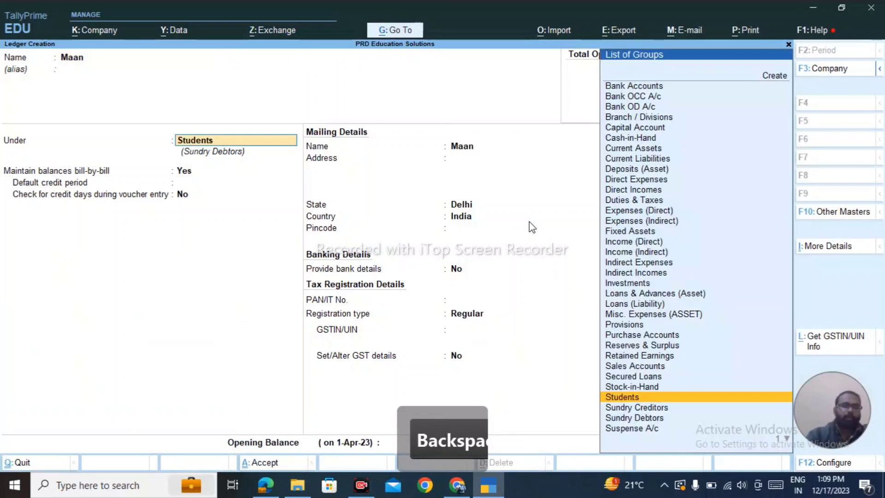
pyautogui.write('Sun')
pyautogui.press('Down')
pyautogui.press('Return')
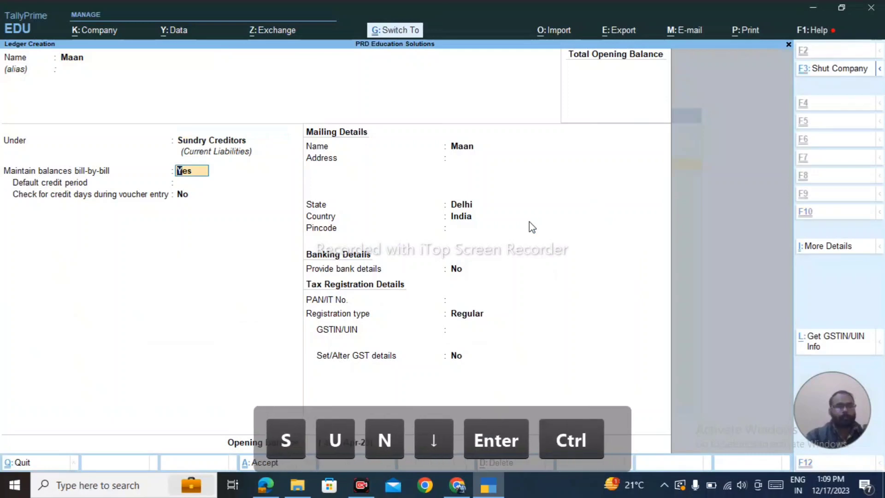
pyautogui.hotkey('ctrl', 'a')
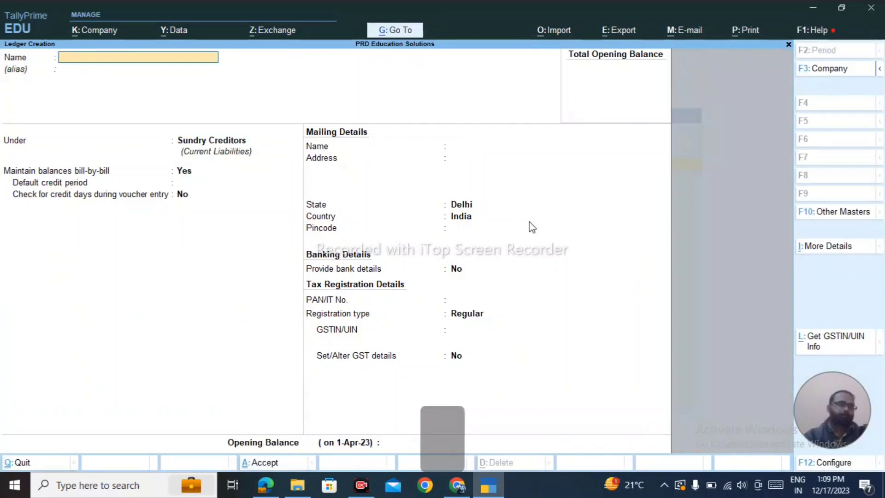
# Create a ledger named Rent under Indirect Expenses.
pyautogui.write('Rent')
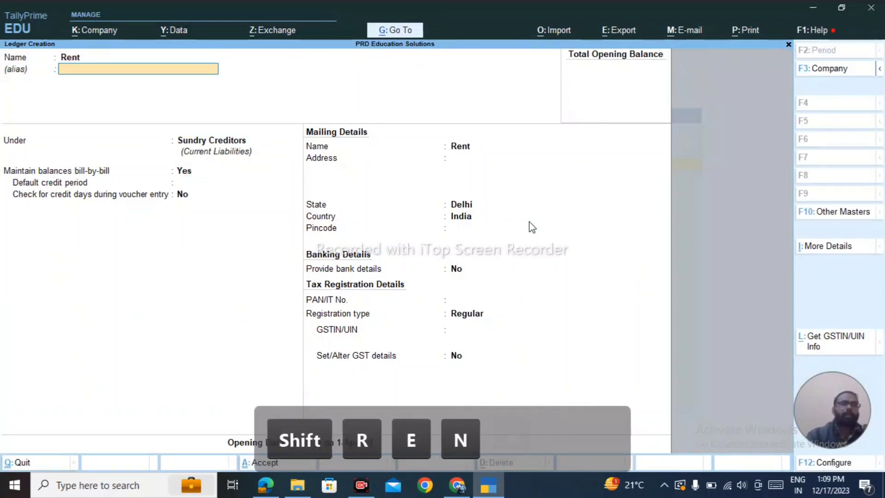
pyautogui.press('Return')
pyautogui.write('Ind')
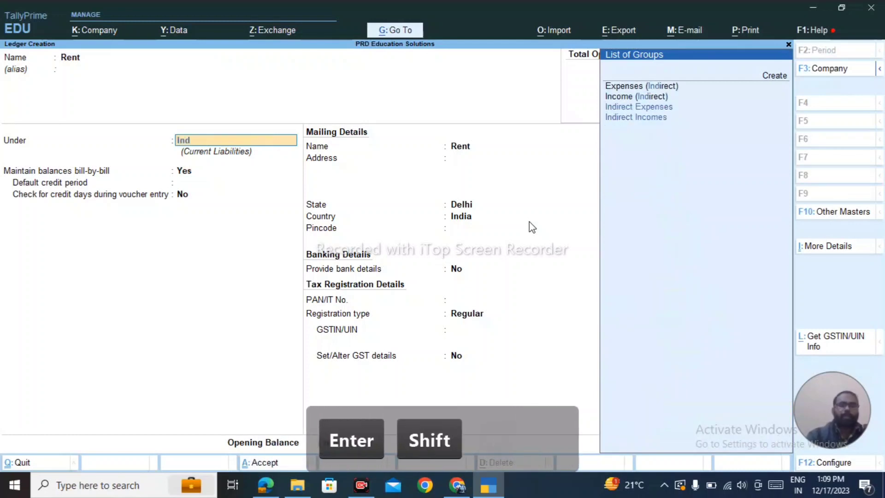
pyautogui.press('Down')
pyautogui.press('Up')
pyautogui.press('Return')
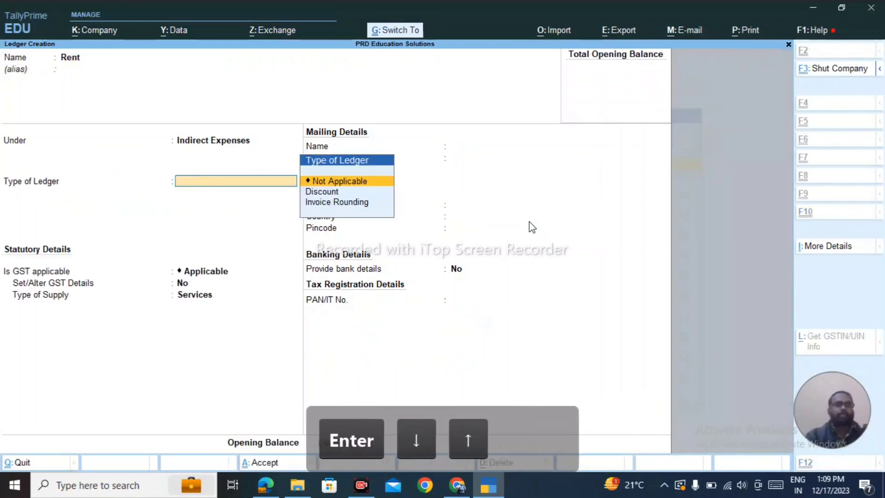
pyautogui.hotkey('ctrl', 'a')
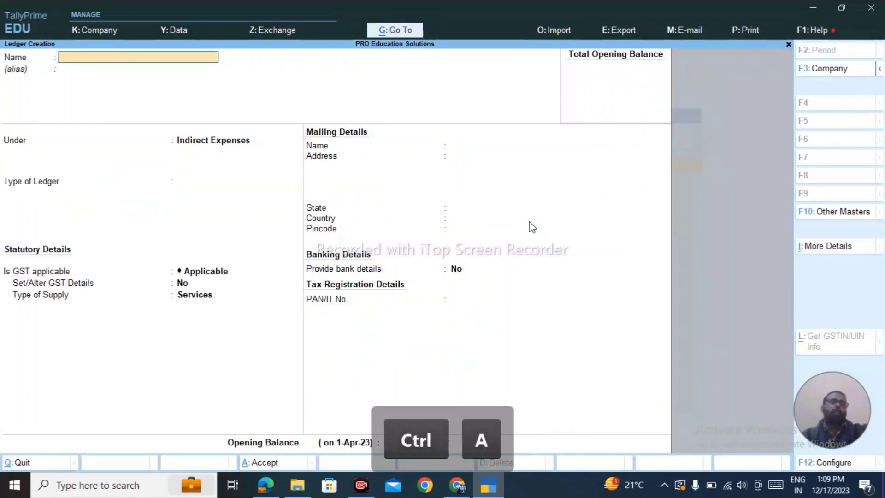
# Check the Salary entries below the rent row in the spreadsheet and create a Salary ledger in TallyPrime under Indirect Expenses.
pyautogui.hotkey('alt', 'Tab')
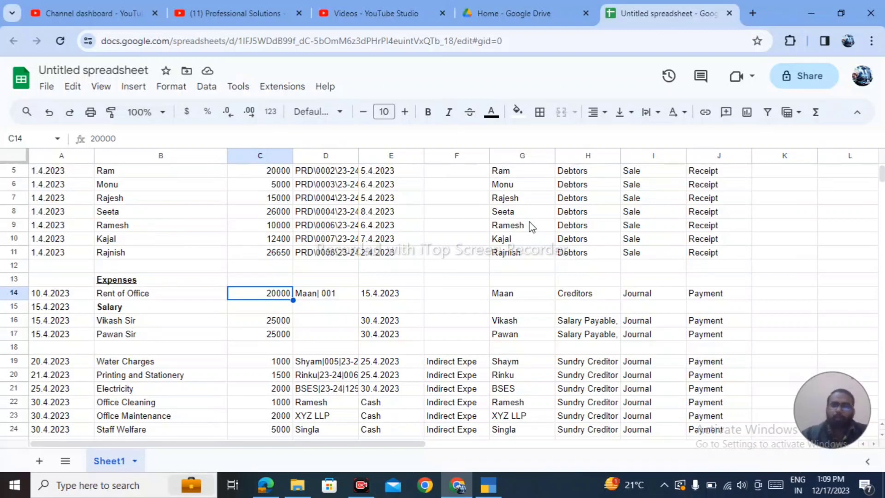
pyautogui.press('Down')
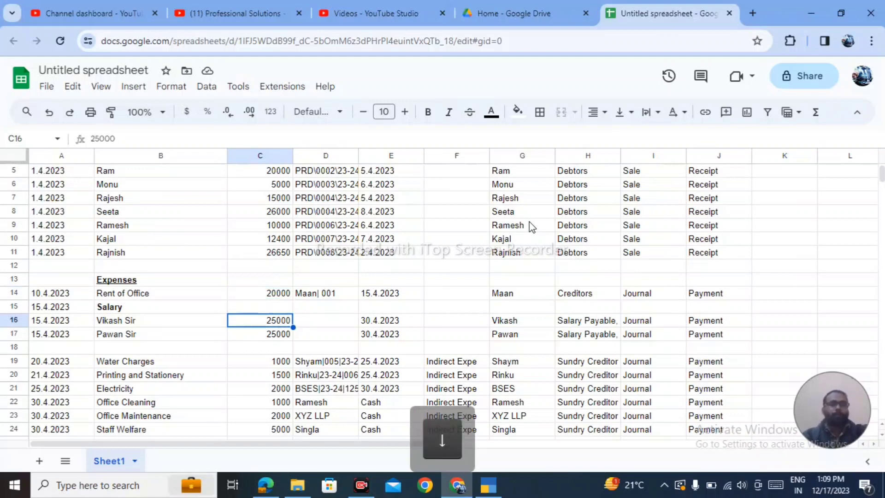
pyautogui.press('Left')
pyautogui.press('Right')
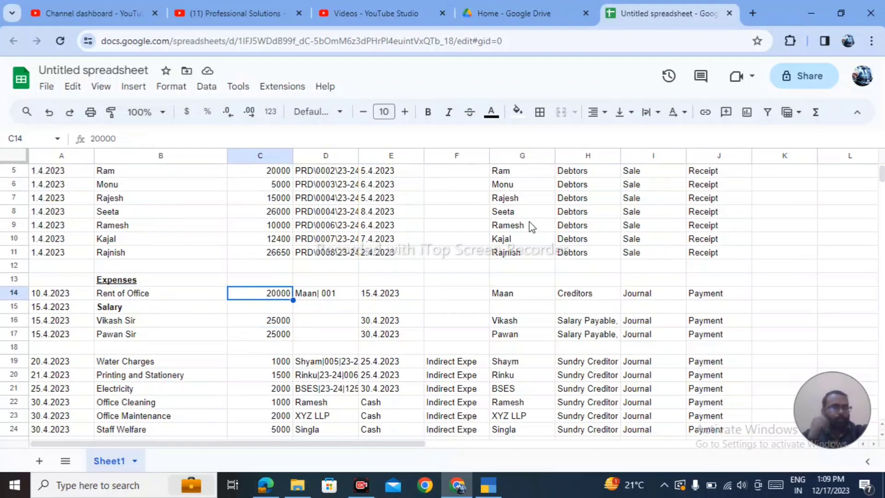
pyautogui.press('Down')
pyautogui.press('Down')
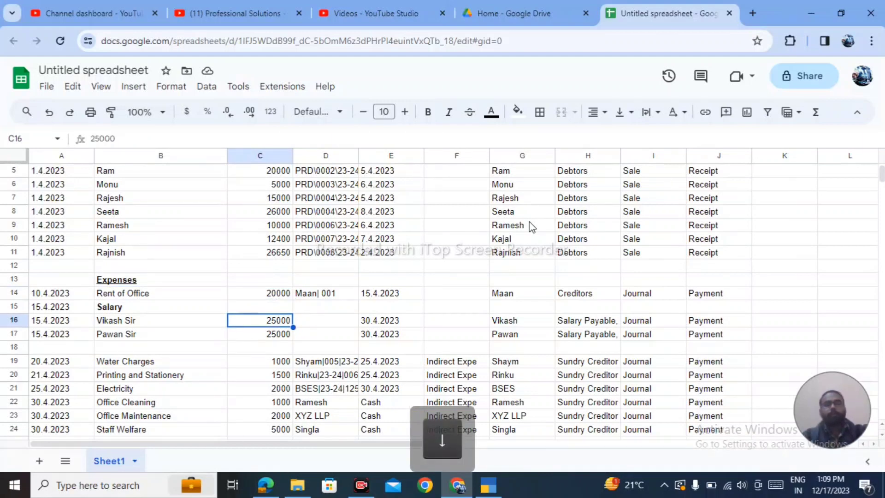
pyautogui.press('Left')
pyautogui.press('Right')
pyautogui.hotkey('alt', 'Tab')
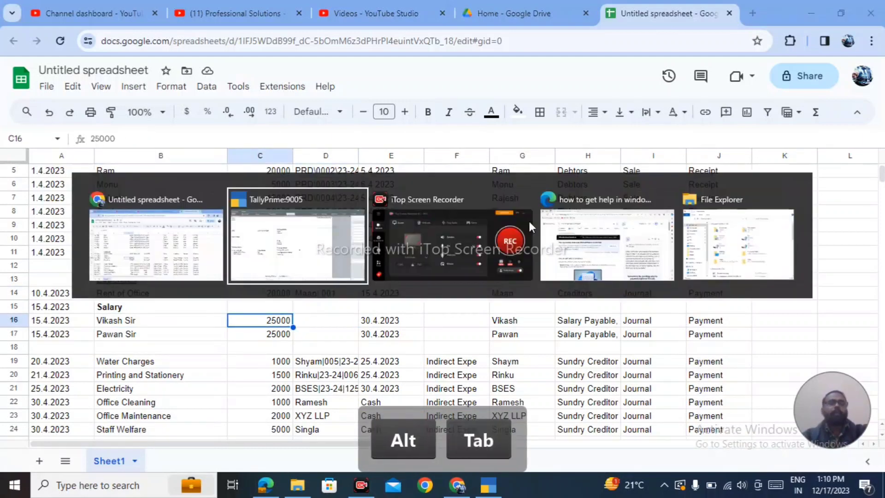
pyautogui.write('Salary')
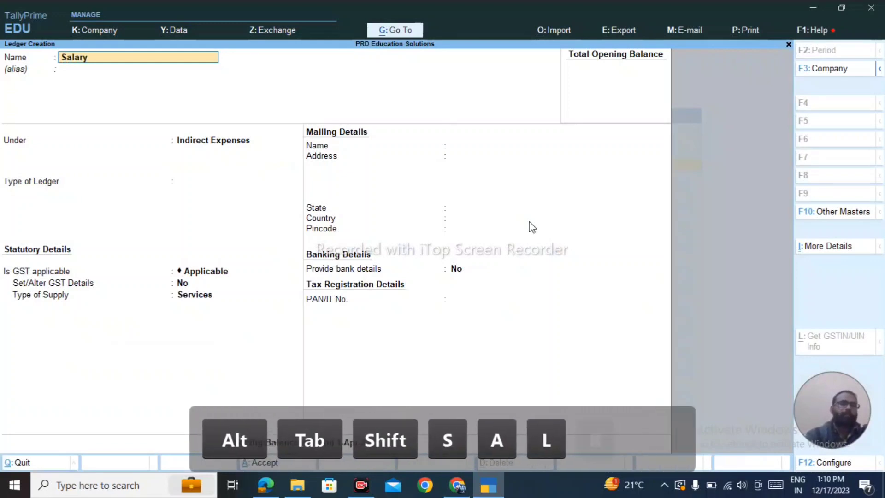
pyautogui.press('Return')
pyautogui.press('Return')
pyautogui.press('Return')
pyautogui.hotkey('ctrl', 'a')
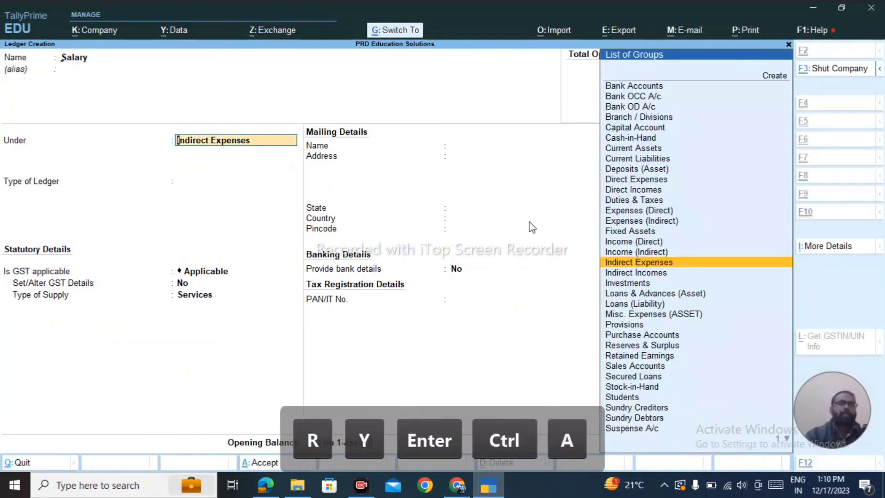
# Look up the first salaried employee in row 16 of the spreadsheet and name the new TallyPrime ledger after that employee.
pyautogui.hotkey('alt', 'Tab')
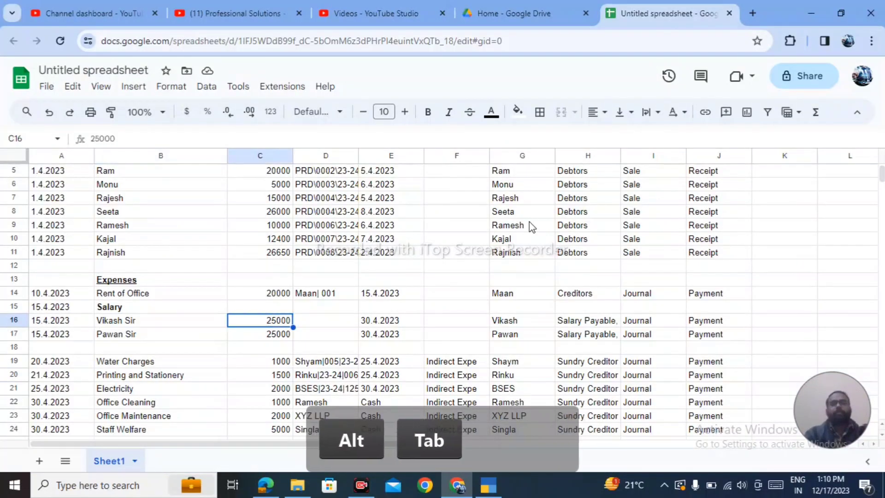
pyautogui.hotkey('alt', 'Tab')
pyautogui.write('Vikash')
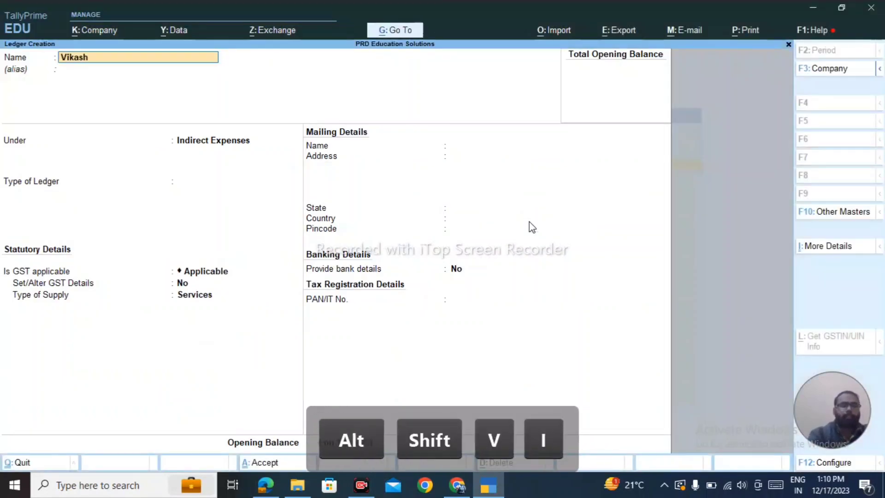
pyautogui.press('Return')
pyautogui.press('Return')
# Start a new group from the ledger's group selection and name it Salary Payable.
pyautogui.press('alt')
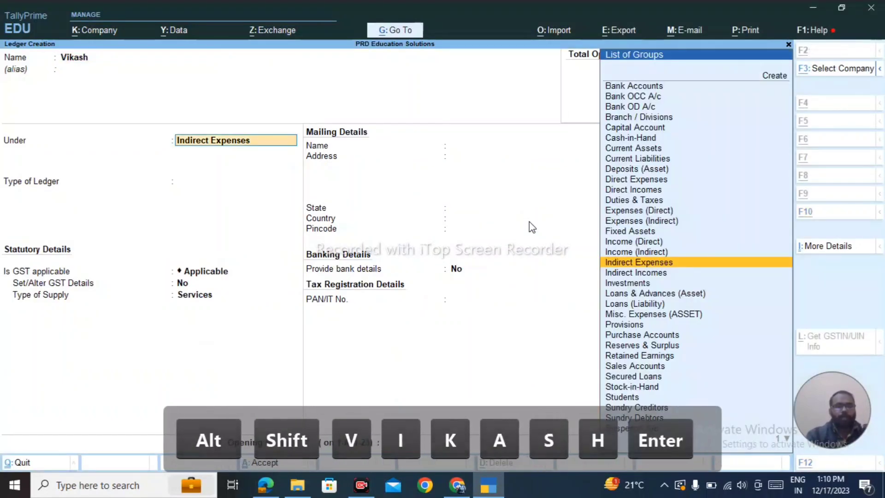
pyautogui.hotkey('alt', 'c')
pyautogui.write('S')
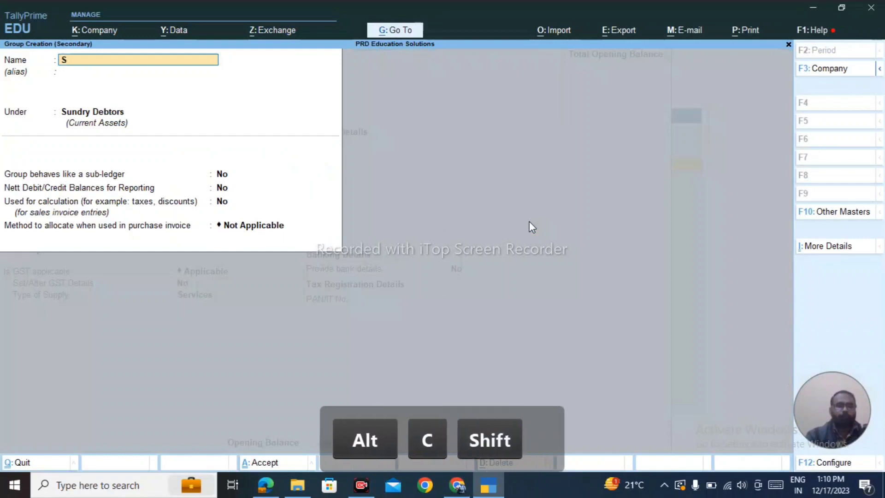
pyautogui.write('alary Payabl')
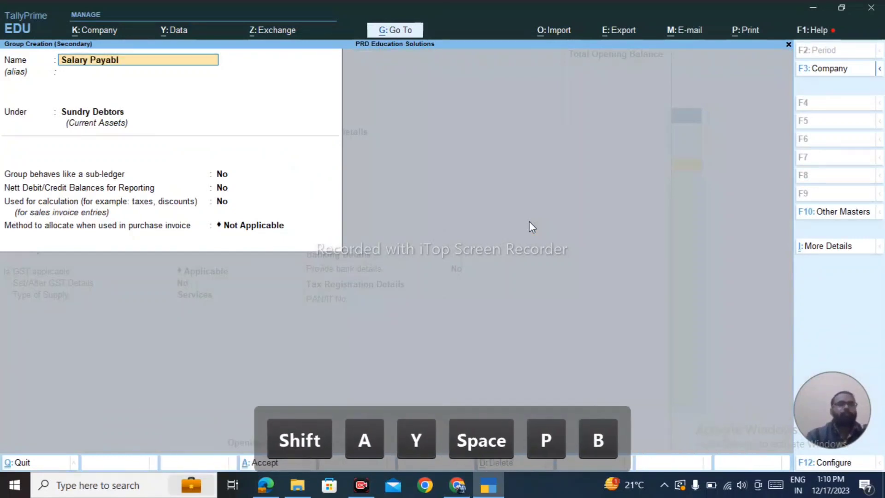
pyautogui.press('BackSpace')
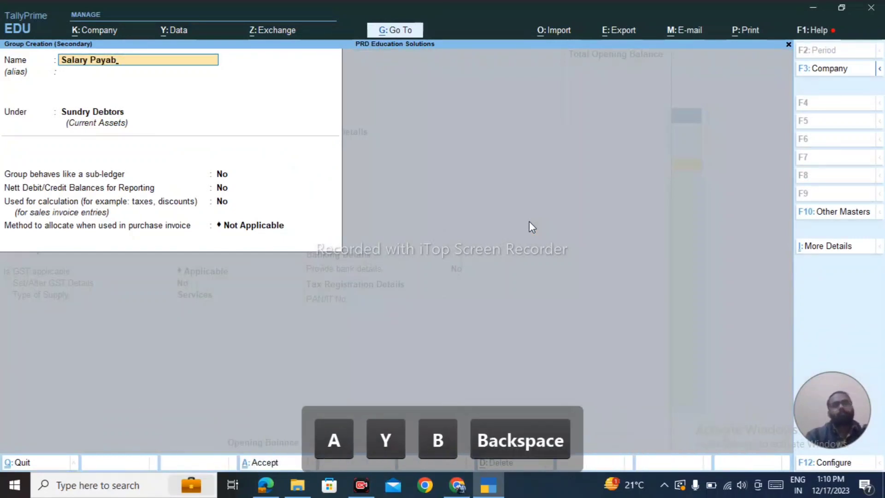
pyautogui.write('le')
pyautogui.press('Return')
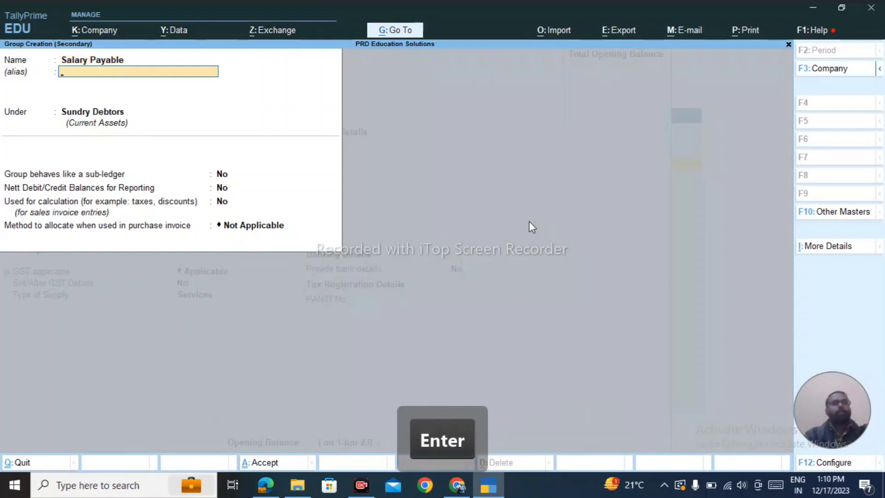
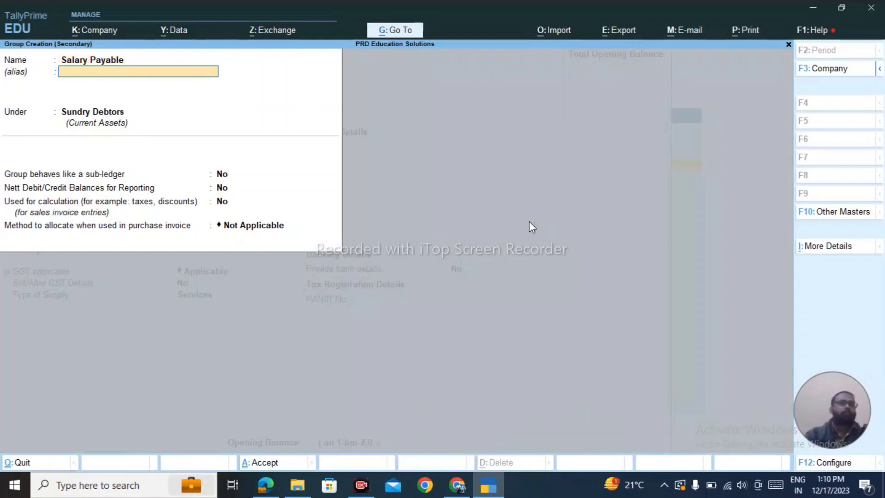
# Place the Salary Payable group under Current Liabilities and save the employee's ledger in that group.
pyautogui.press('Return')
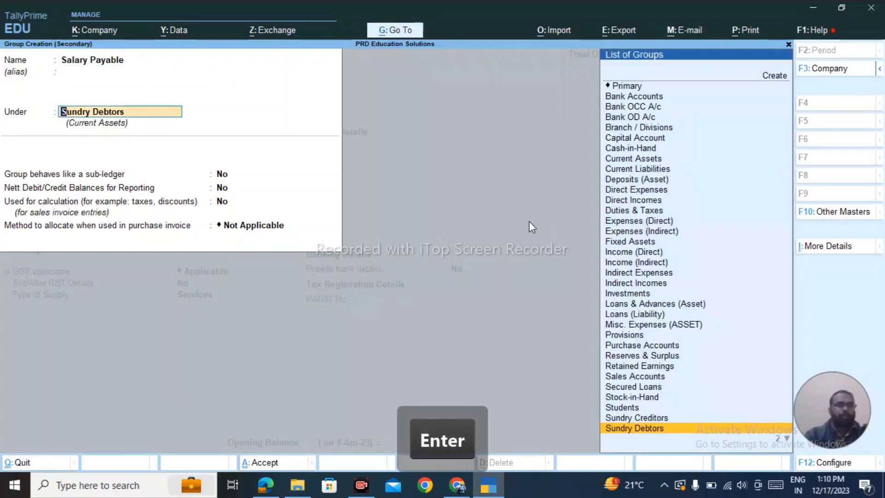
pyautogui.write('cu')
pyautogui.press('Down')
pyautogui.press('Return')
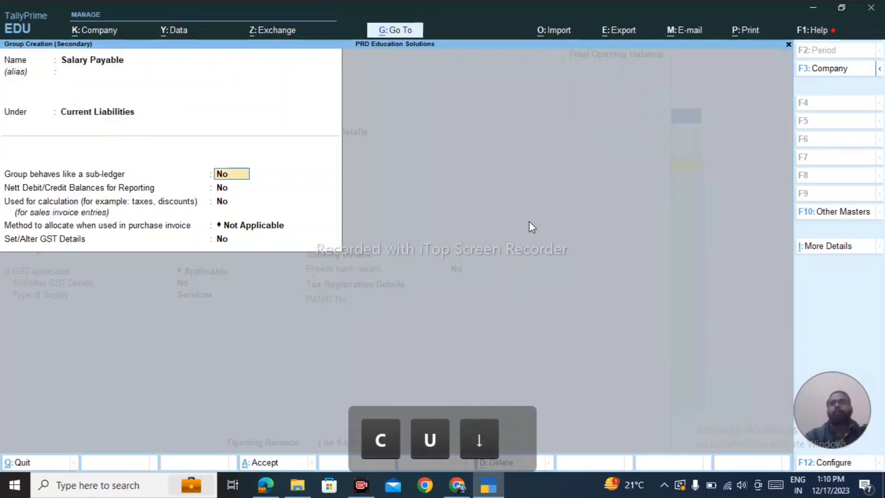
pyautogui.hotkey('ctrl', 'a')
pyautogui.press('Return')
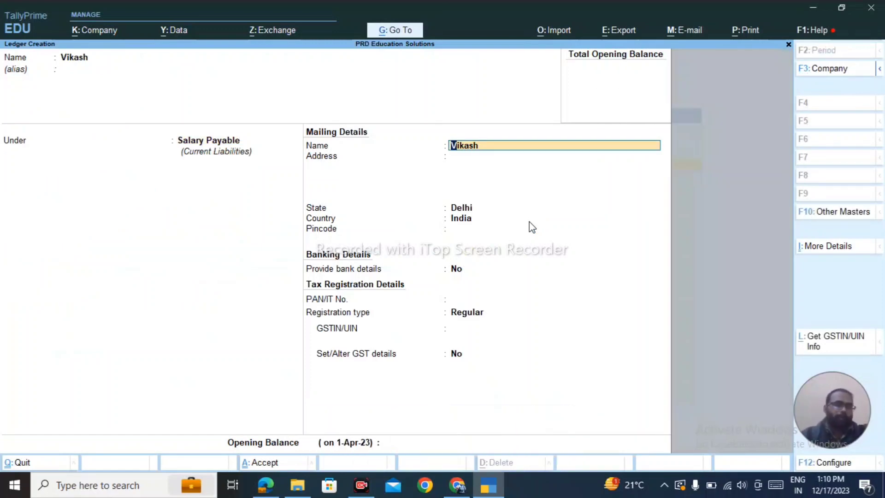
pyautogui.hotkey('ctrl', 'a')
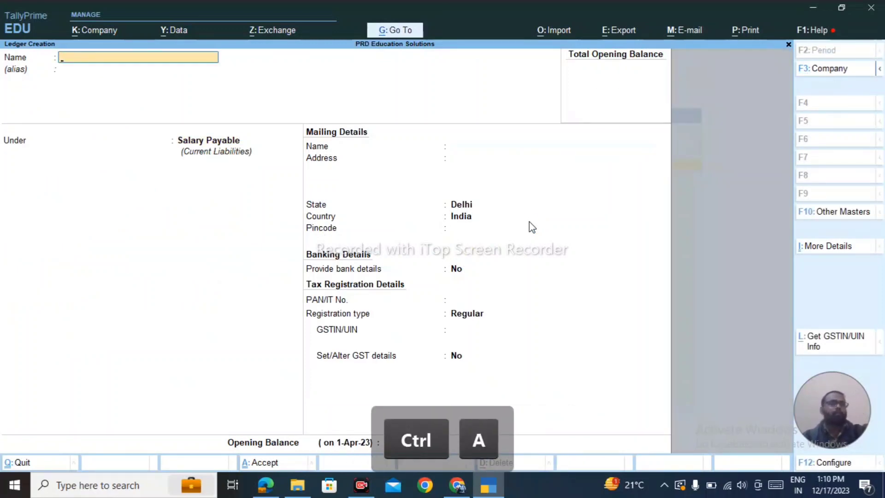
# Look up the second salaried employee in row 17 of the spreadsheet and create that employee's TallyPrime ledger under Salary Payable.
pyautogui.hotkey('alt', 'Tab')
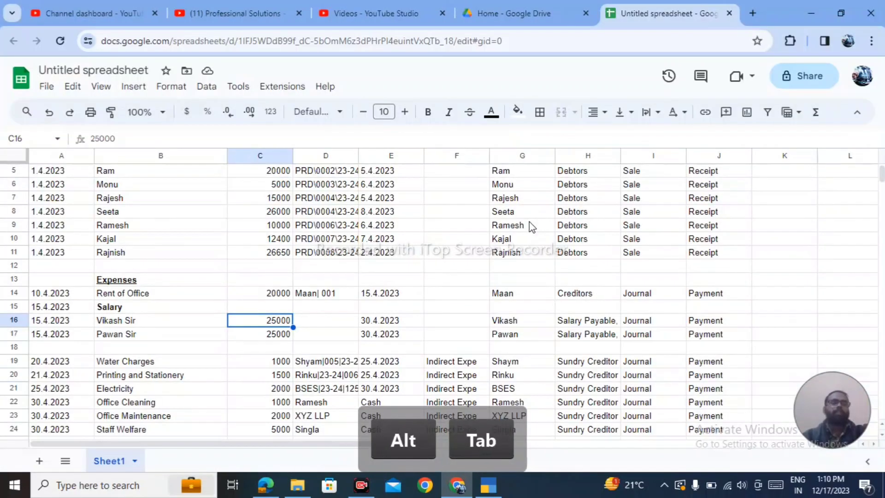
pyautogui.press('Down')
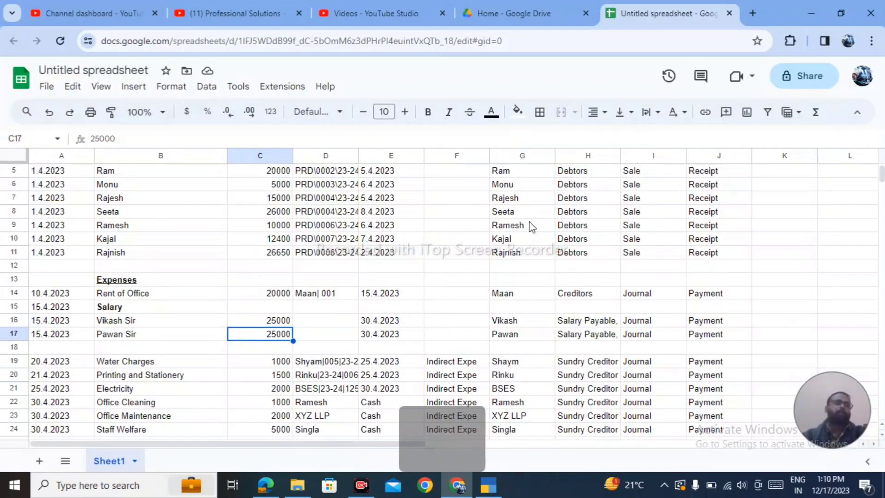
pyautogui.hotkey('alt', 'Tab')
pyautogui.write('Pawan')
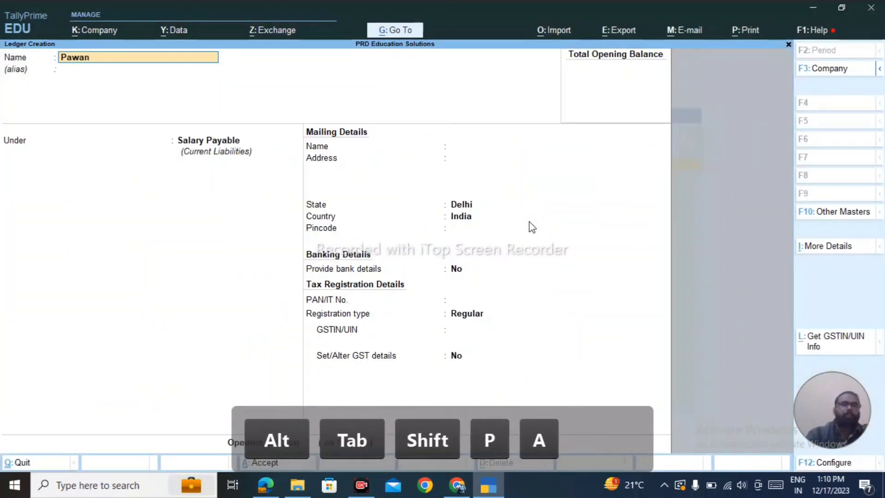
pyautogui.press('Return')
pyautogui.press('Return')
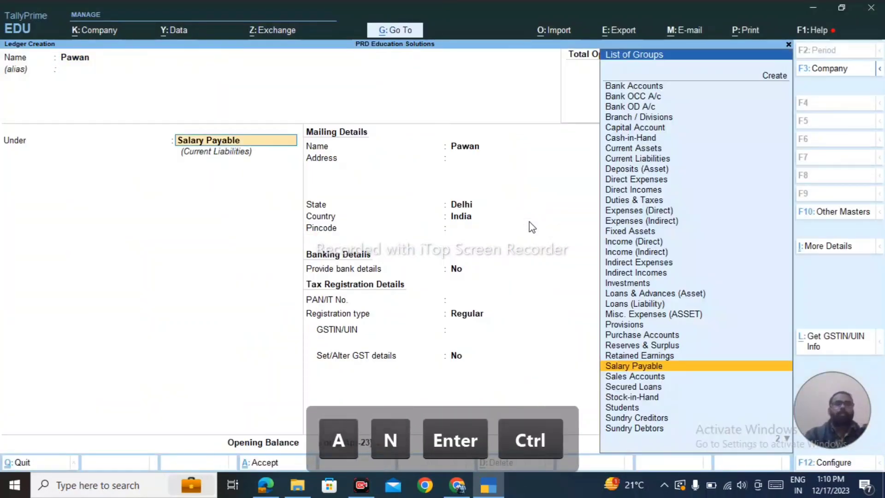
pyautogui.press('Return')
pyautogui.press('Return')
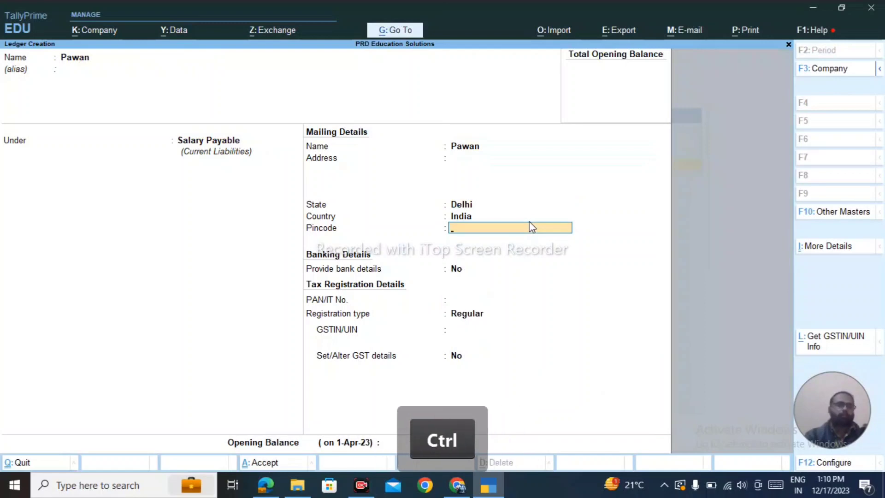
pyautogui.hotkey('ctrl', 'a')
# Review the expense rows below the salary entries in the spreadsheet and locate the Water Charges entry in row 19.
pyautogui.hotkey('alt', 'Tab')
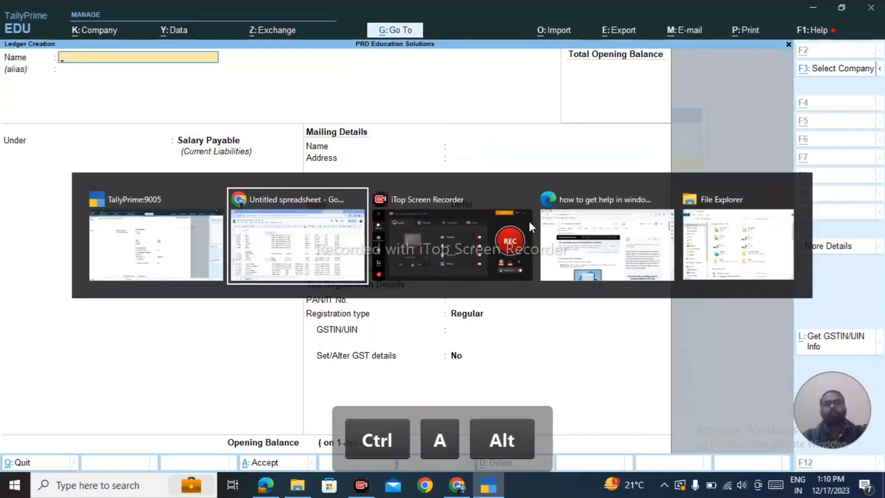
pyautogui.press('Right')
pyautogui.press('Down')
pyautogui.press('Down')
pyautogui.press('Down')
pyautogui.press('Down')
pyautogui.press('Down')
pyautogui.press('Down')
pyautogui.press('Down')
pyautogui.press('Down')
pyautogui.press('Down')
pyautogui.press('Down')
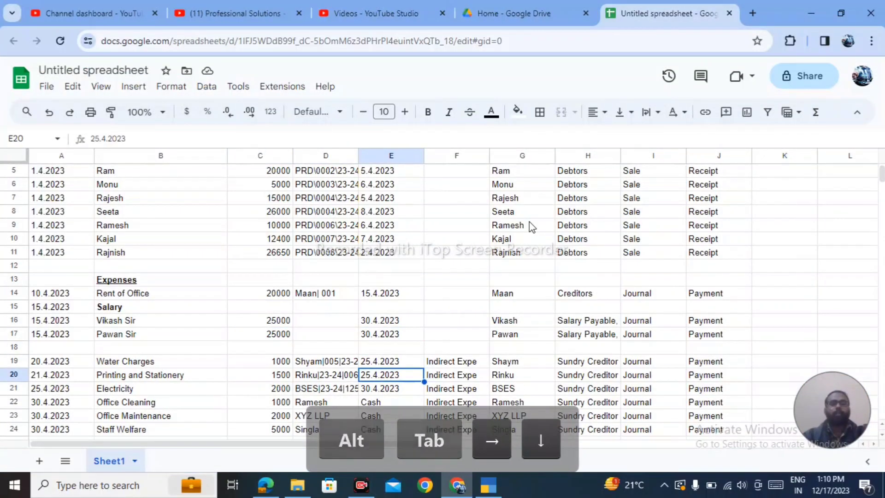
pyautogui.press('Up')
pyautogui.press('Up')
pyautogui.press('Up')
pyautogui.press('Up')
pyautogui.press('Up')
pyautogui.press('Up')
pyautogui.press('Up')
pyautogui.press('Up')
pyautogui.press('Left')
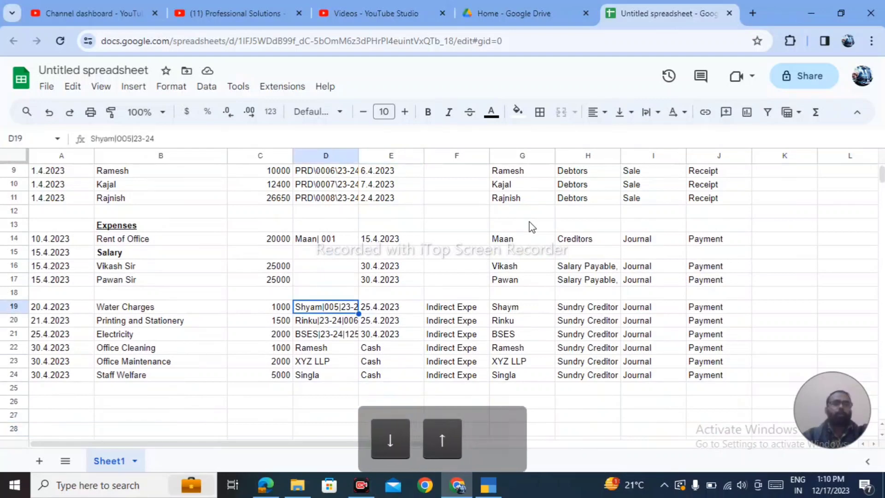
pyautogui.press('Left')
pyautogui.press('Left')
# Create a ledger named Water Expenes in TallyPrime under Indirect Expenses.
pyautogui.hotkey('alt', 'Tab')
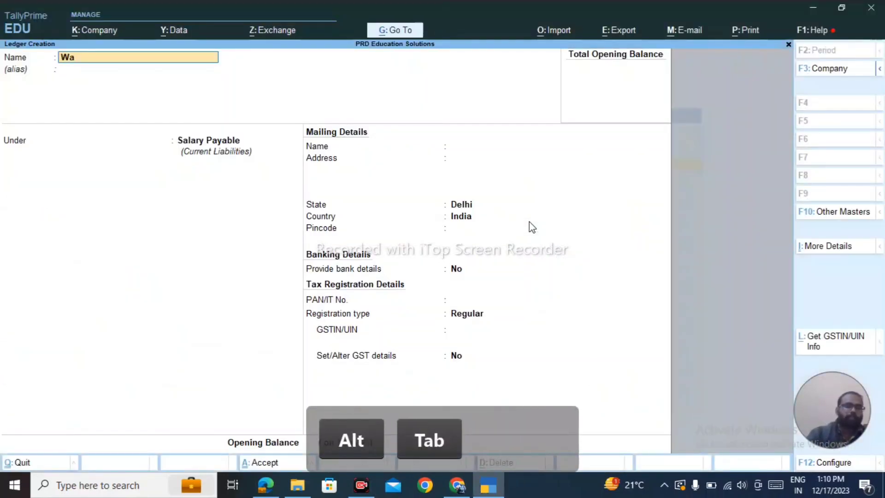
pyautogui.write('Water Ex')
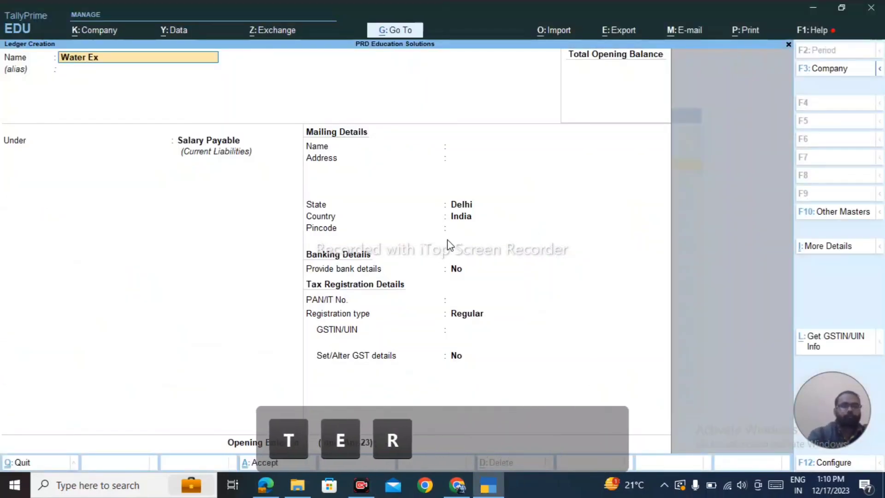
pyautogui.write('penes')
pyautogui.press('Return')
pyautogui.press('Return')
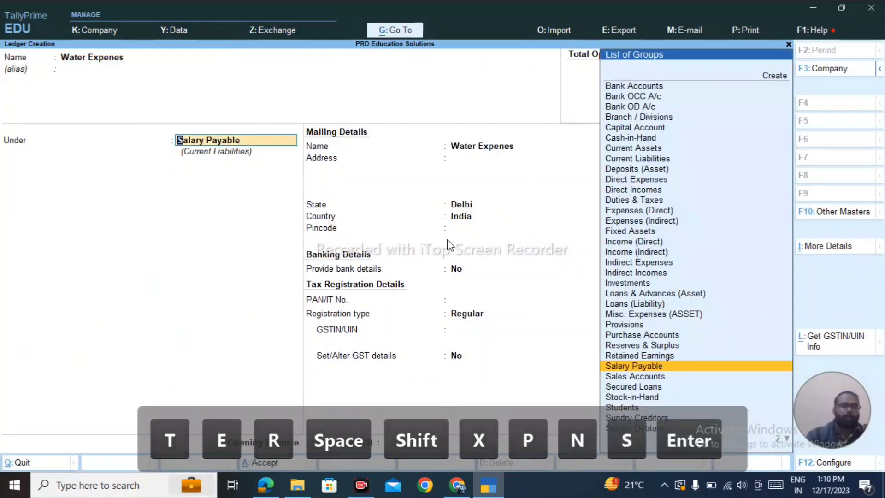
pyautogui.write('Ind')
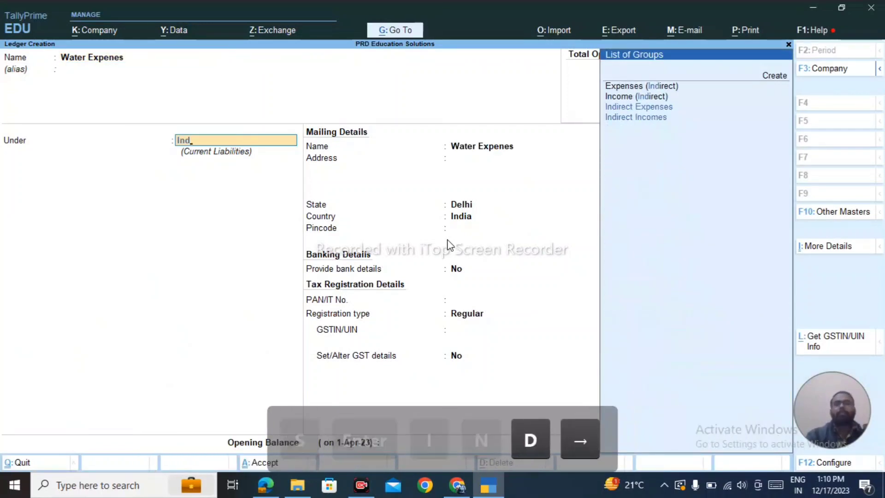
pyautogui.press('Down')
pyautogui.press('Return')
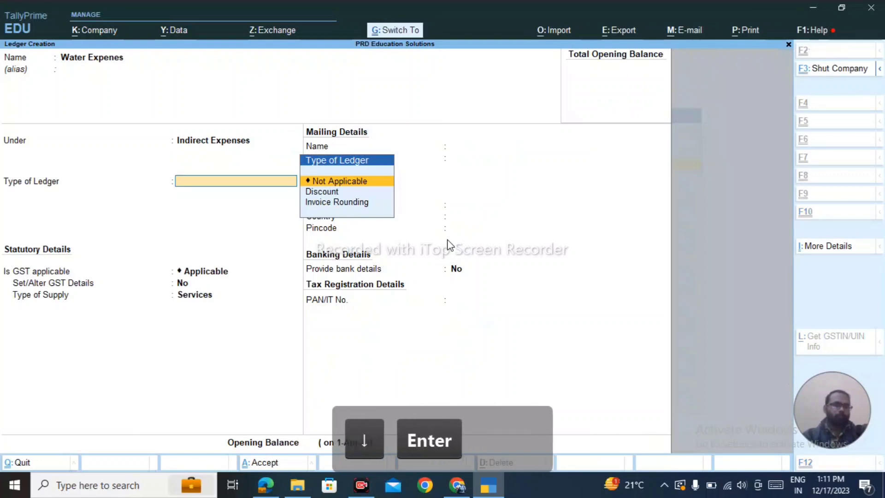
pyautogui.hotkey('ctrl', 'a')
# Look up the supplier of the water charges in the spreadsheet and create that supplier's TallyPrime ledger under Sundry Creditors.
pyautogui.hotkey('alt', 'Tab')
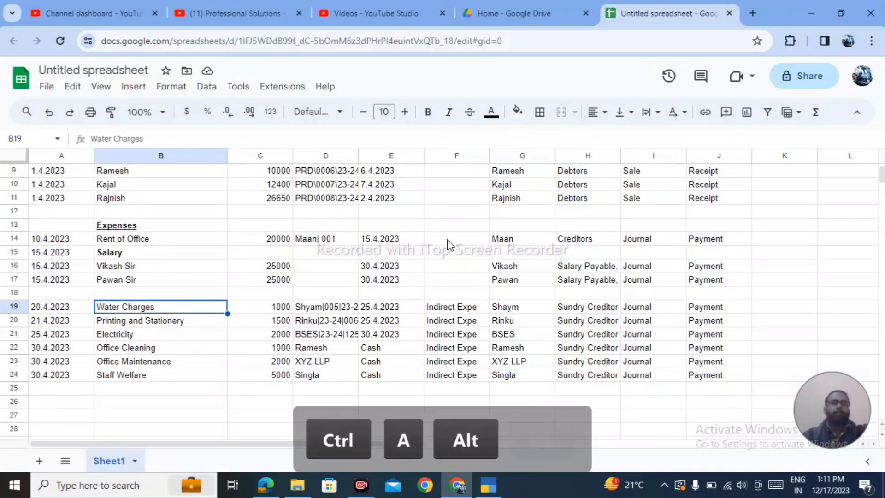
pyautogui.press('Right')
pyautogui.press('Right')
pyautogui.hotkey('alt', 'Tab')
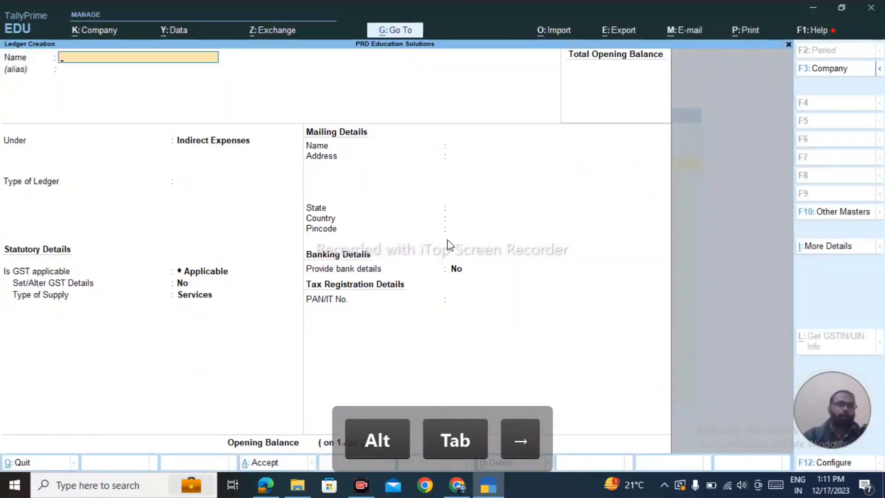
pyautogui.write('Shyam')
pyautogui.press('Return')
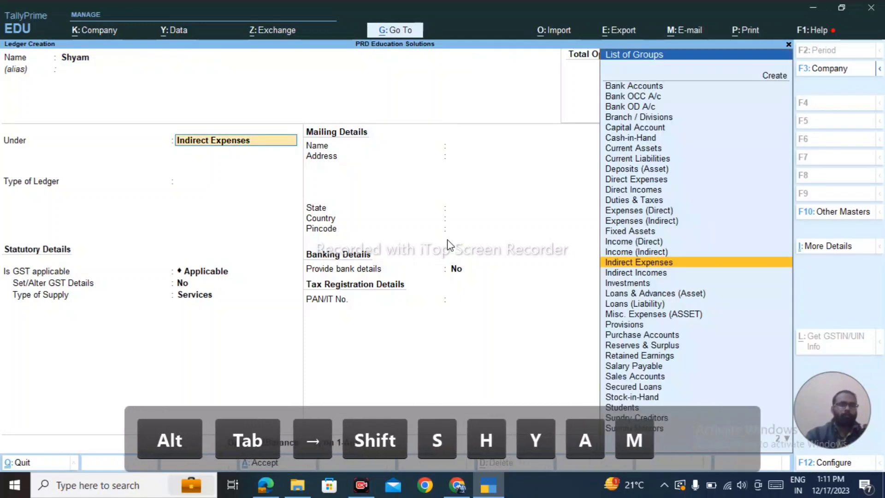
pyautogui.write('Sun')
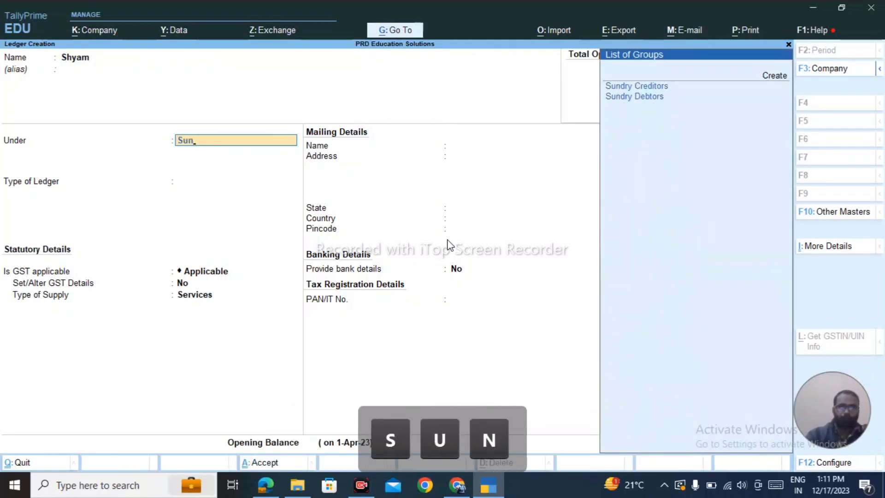
pyautogui.press('Down')
pyautogui.press('Return')
pyautogui.hotkey('ctrl', 'a')
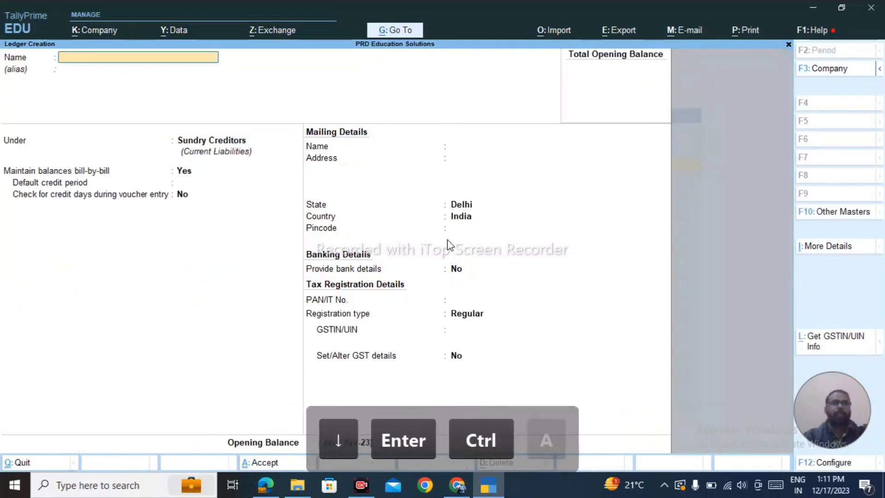
# Check the expense entry below Water Charges in the spreadsheet.
pyautogui.hotkey('alt', 'Tab')
pyautogui.press('Down')
pyautogui.press('Left')
pyautogui.press('Down')
pyautogui.press('Left')
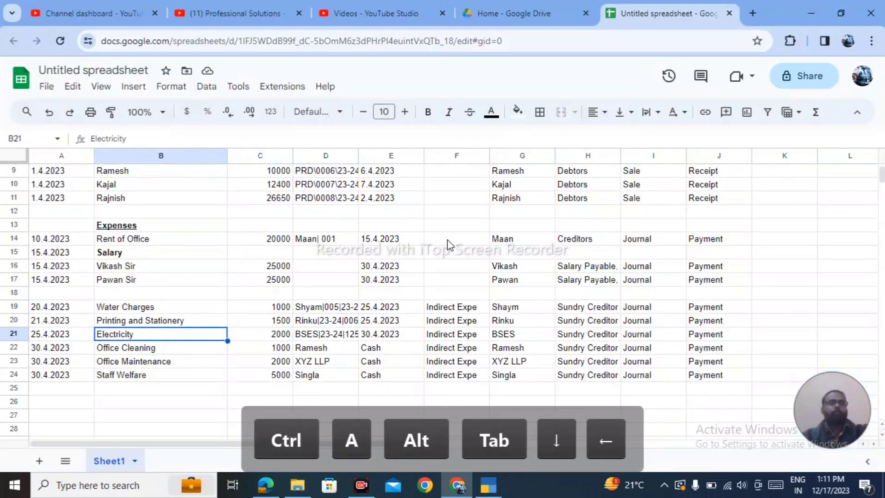
# Create a ledger named Printing and Stationery in TallyPrime, saving it under Sundry Creditors.
pyautogui.hotkey('alt', 'Tab')
pyautogui.write('Perin')
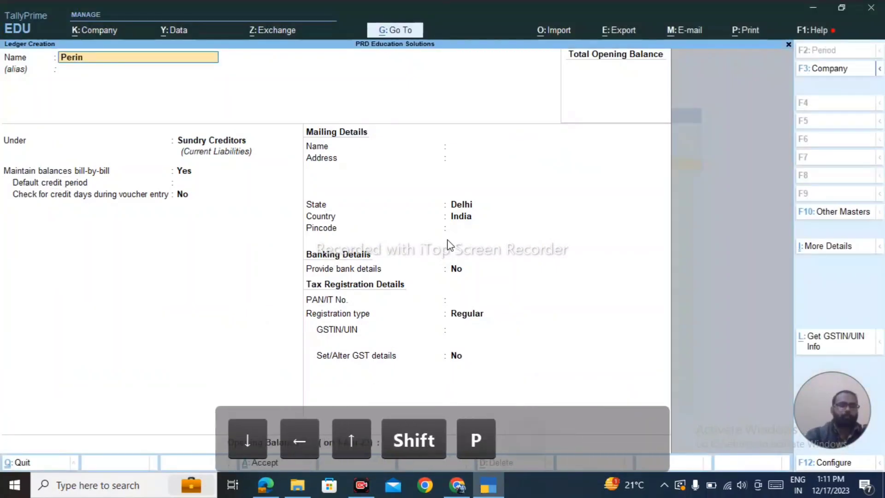
pyautogui.press('BackSpace')
pyautogui.press('BackSpace')
pyautogui.press('BackSpace')
pyautogui.press('BackSpace')
pyautogui.write('rinti')
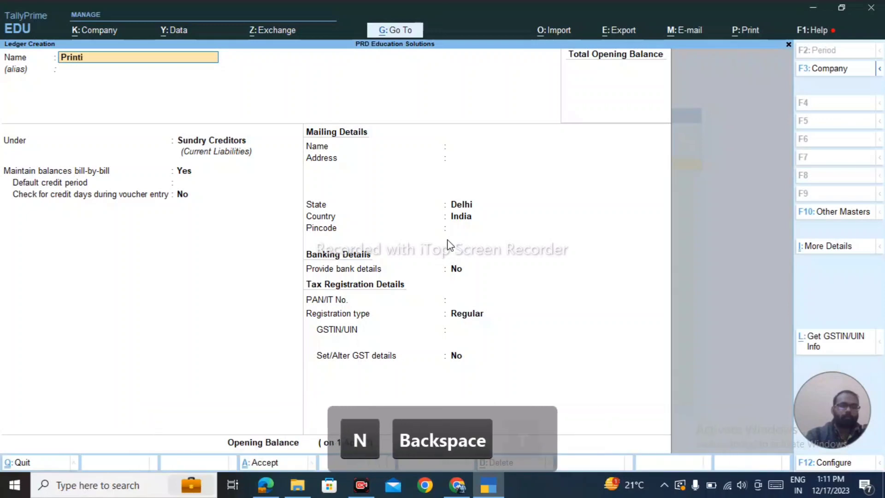
pyautogui.write('ng and Stat')
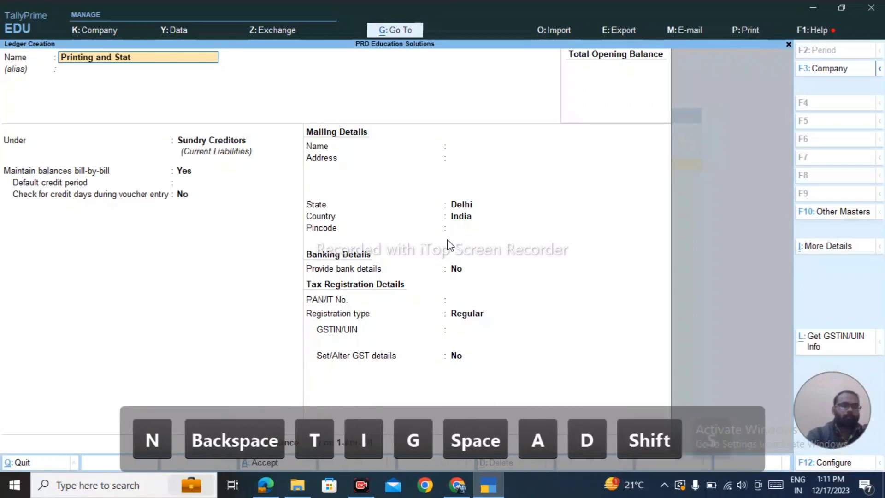
pyautogui.write('ionery')
pyautogui.press('Return')
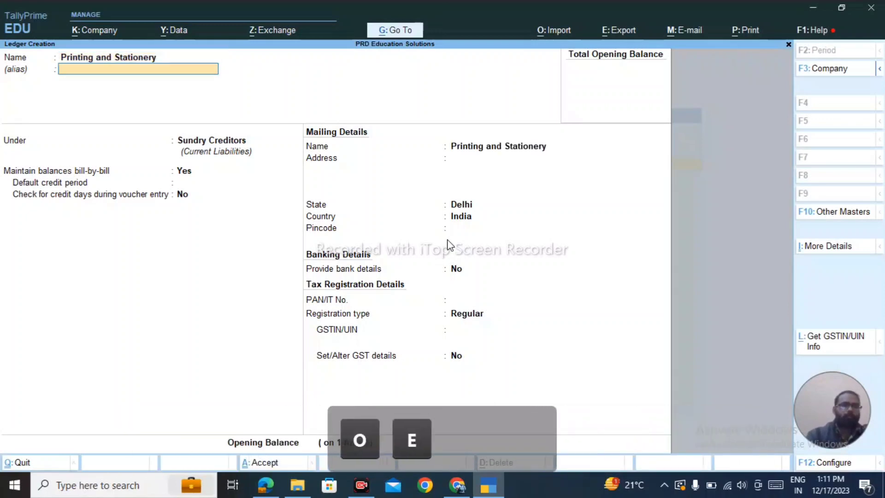
pyautogui.press('Return')
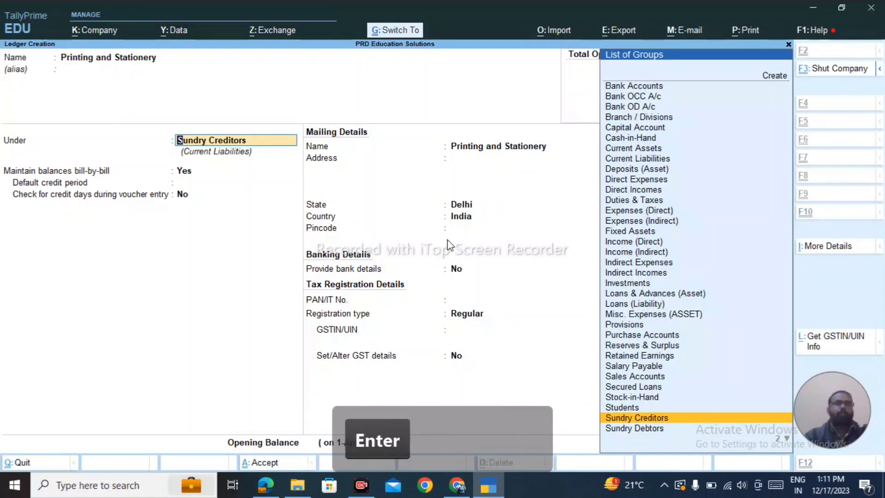
pyautogui.hotkey('ctrl', 'a')
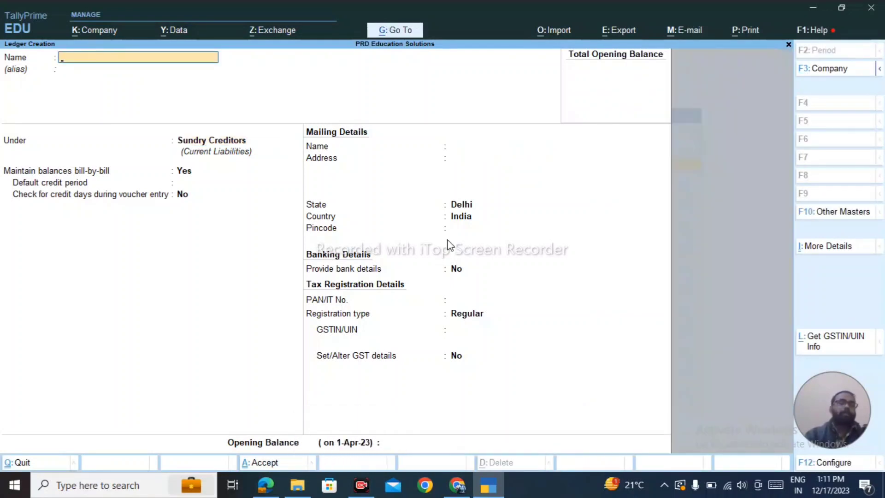
# Leave ledger creation and open the Printing and Stationery ledger for alteration.
pyautogui.press('Escape')
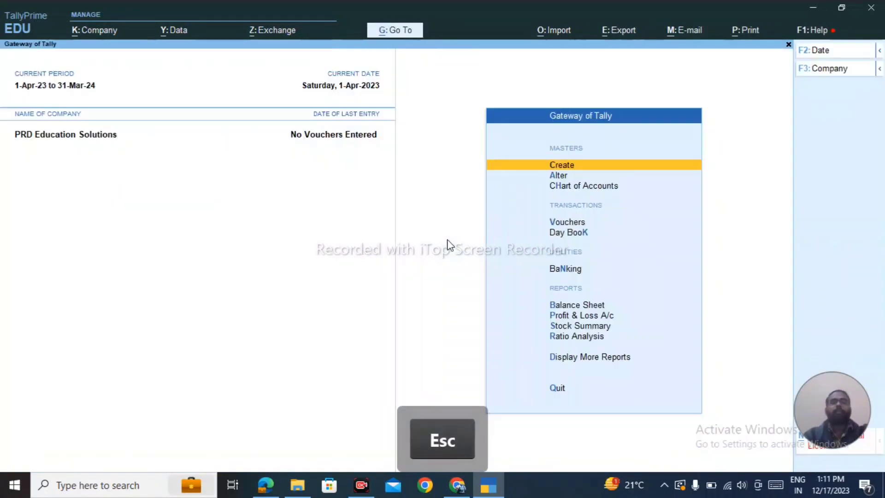
pyautogui.press('Down')
pyautogui.press('Return')
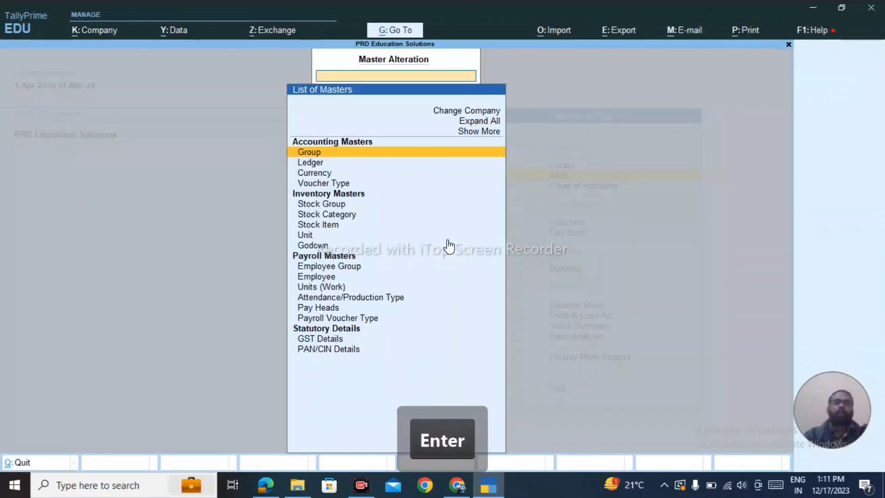
pyautogui.press('Down')
pyautogui.press('Down')
pyautogui.press('Down')
pyautogui.press('Up')
pyautogui.press('Up')
pyautogui.press('Return')
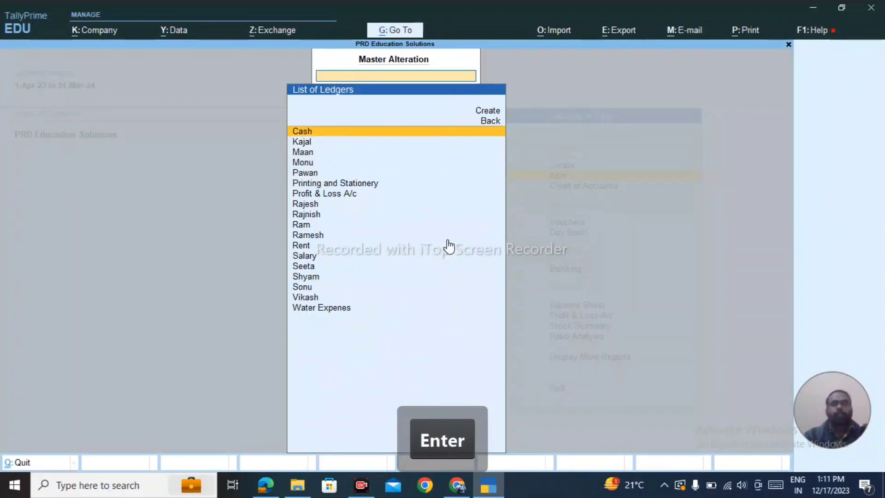
pyautogui.press('Down')
pyautogui.press('Down')
pyautogui.press('Down')
pyautogui.press('Down')
pyautogui.press('Down')
pyautogui.press('Down')
pyautogui.press('Up')
pyautogui.press('Return')
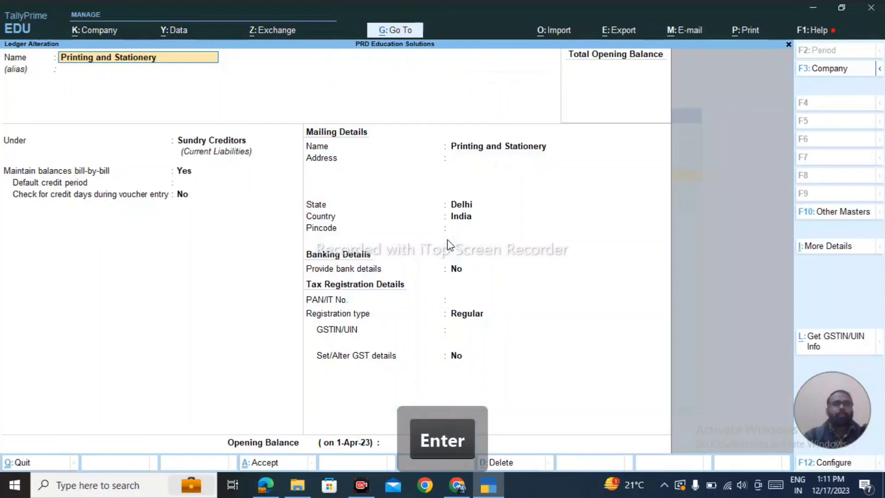
# Change the group of the Printing and Stationery ledger to Indirect Expenses and save the ledger.
pyautogui.press('Return')
pyautogui.press('Return')
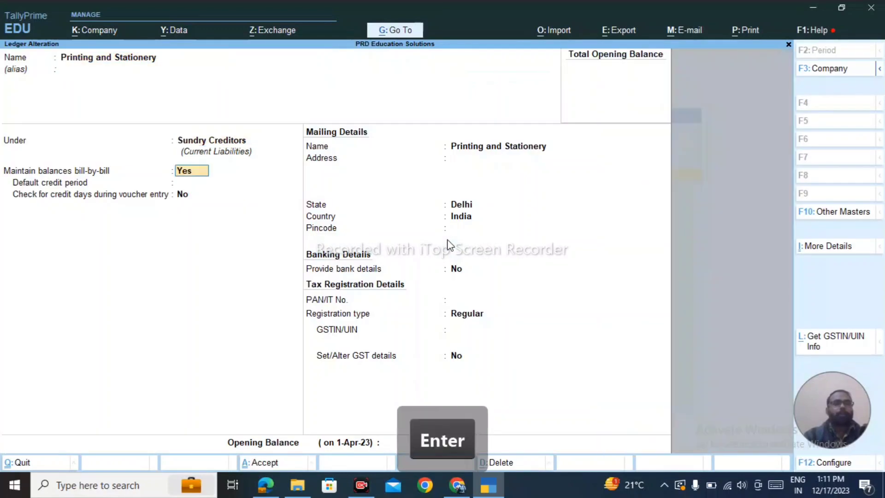
pyautogui.press('BackSpace')
pyautogui.write('nd')
pyautogui.press('Down')
pyautogui.press('Down')
pyautogui.press('Down')
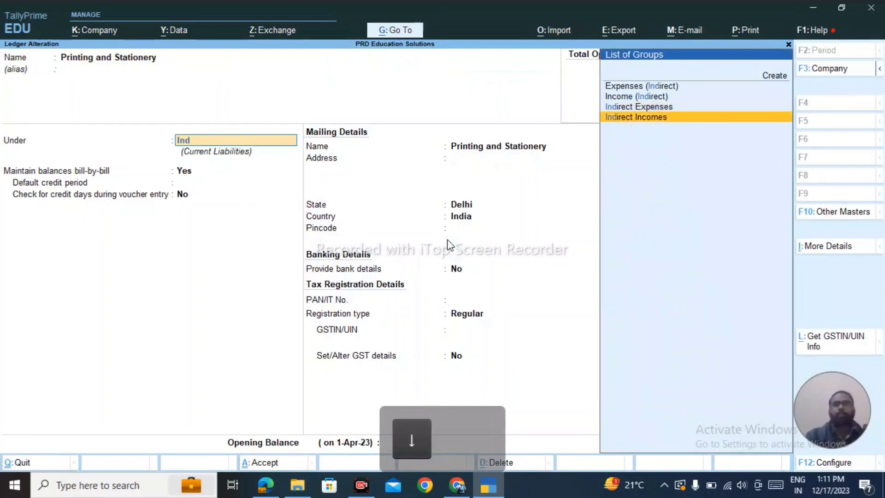
pyautogui.press('Up')
pyautogui.press('Return')
pyautogui.hotkey('ctrl', 'a')
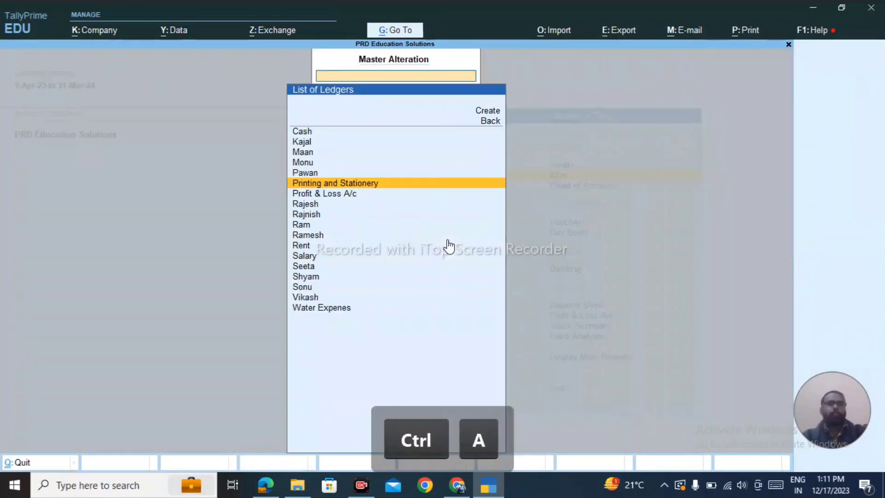
# Leave ledger alteration and open a blank ledger creation form.
pyautogui.press('Escape')
pyautogui.press('Escape')
pyautogui.press('Return')
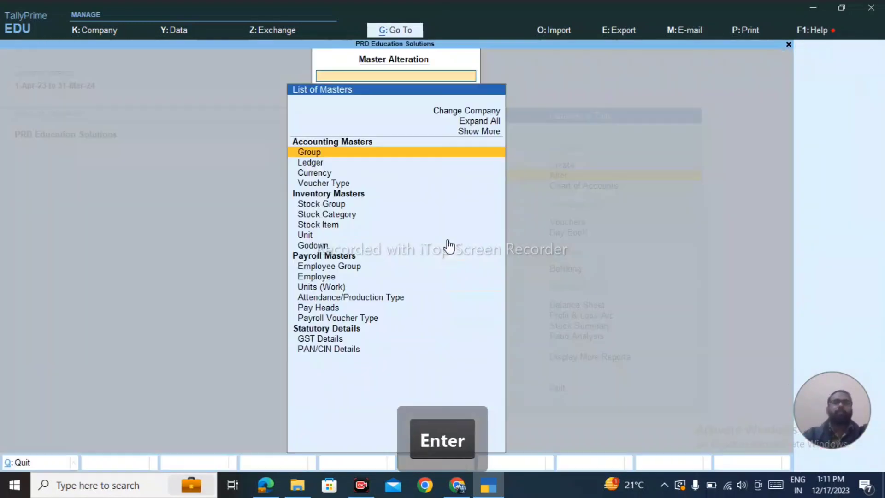
pyautogui.press('Escape')
pyautogui.press('Up')
pyautogui.press('Return')
pyautogui.press('Down')
pyautogui.press('Down')
pyautogui.press('Down')
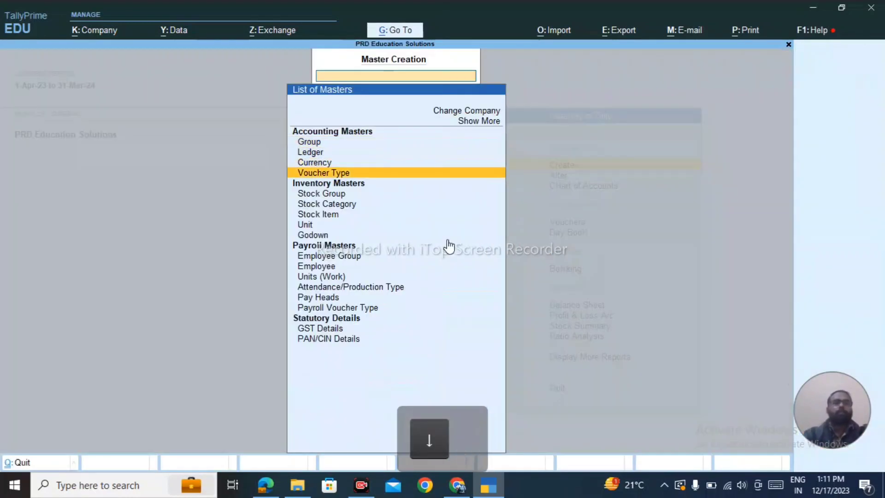
pyautogui.press('Up')
pyautogui.press('Up')
pyautogui.press('Return')
# Create a ledger under Sundry Creditors for the supplier listed beside Printing and Stationery in the spreadsheet, and save it.
pyautogui.hotkey('alt', 'Tab')
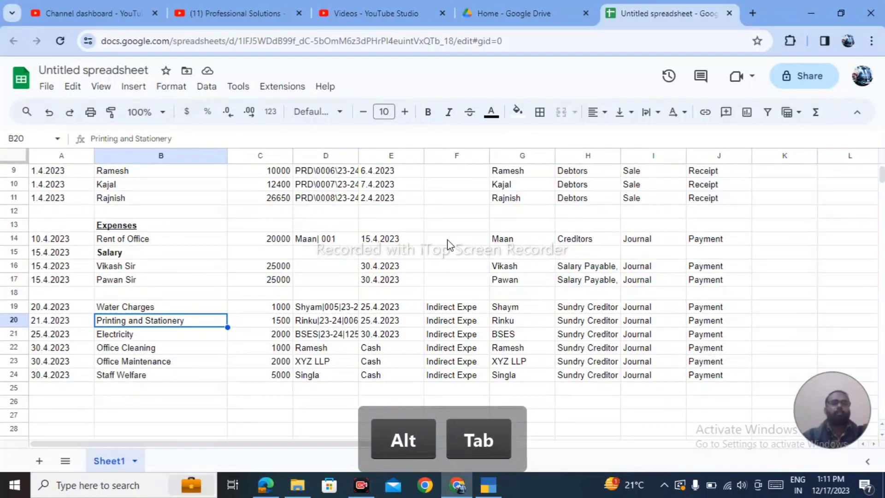
pyautogui.press('Right')
pyautogui.hotkey('alt', 'Tab')
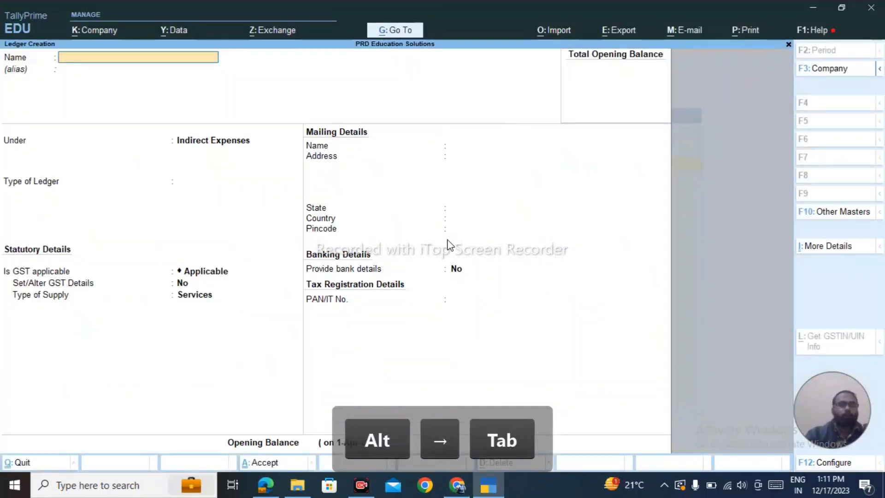
pyautogui.write('Rinku')
pyautogui.press('Return')
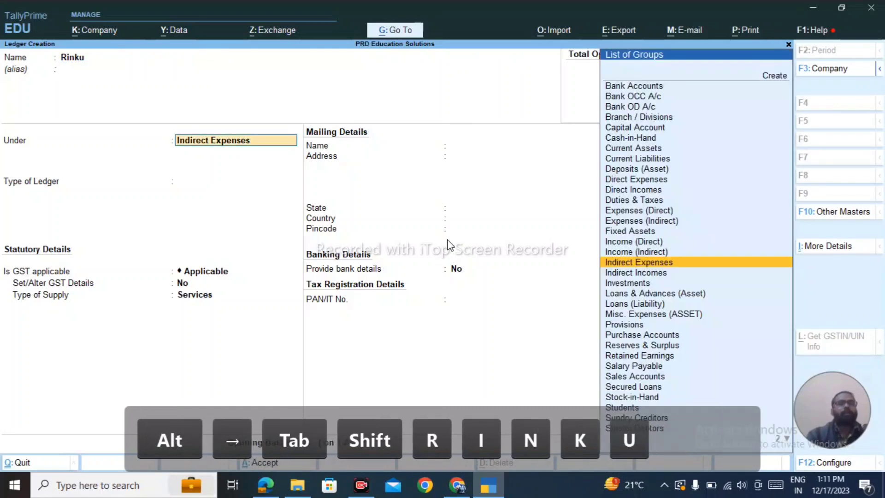
pyautogui.write('Sundry')
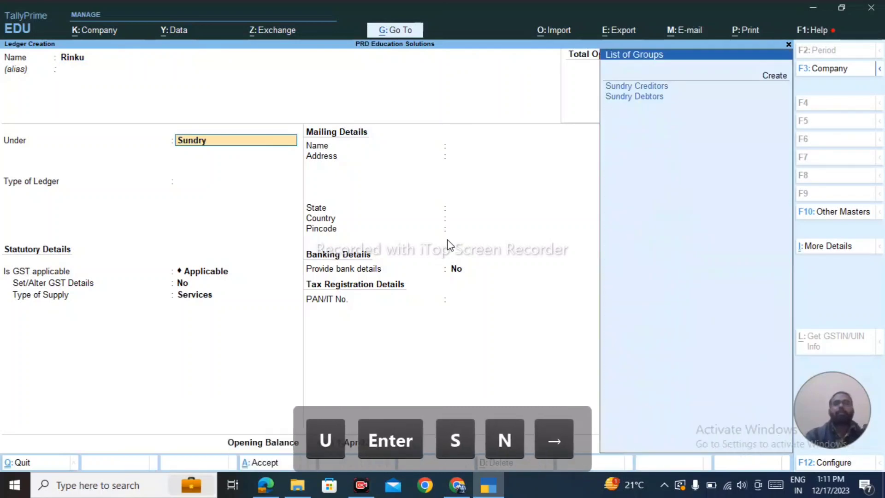
pyautogui.press('Return')
pyautogui.press('Down')
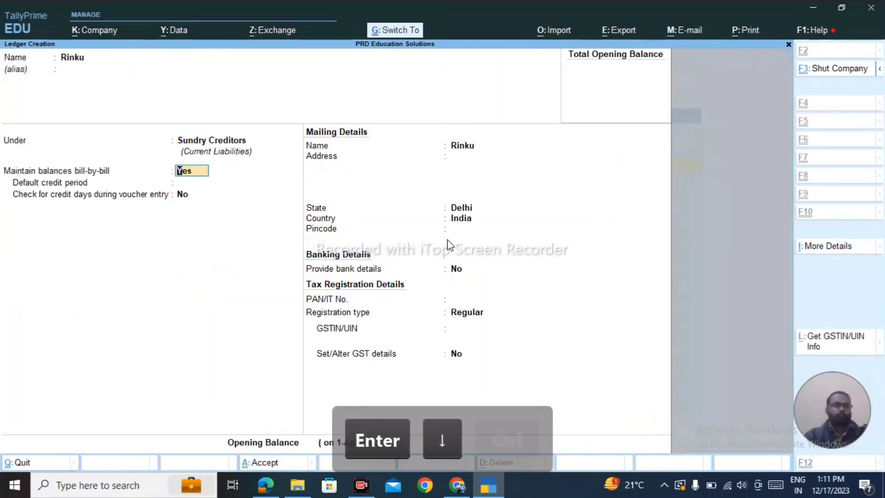
pyautogui.hotkey('ctrl', 'a')
# Check the Electricity row in the spreadsheet, and create a ledger named Electricity Expenses under Indirect Expenses in TallyPrime.
pyautogui.hotkey('alt', 'Tab')
pyautogui.press('Down')
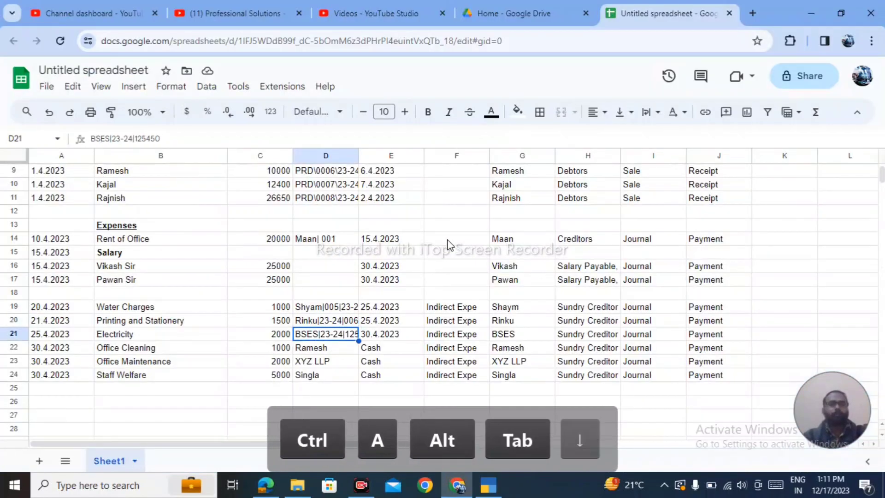
pyautogui.hotkey('alt', 'Tab')
pyautogui.write('Ele')
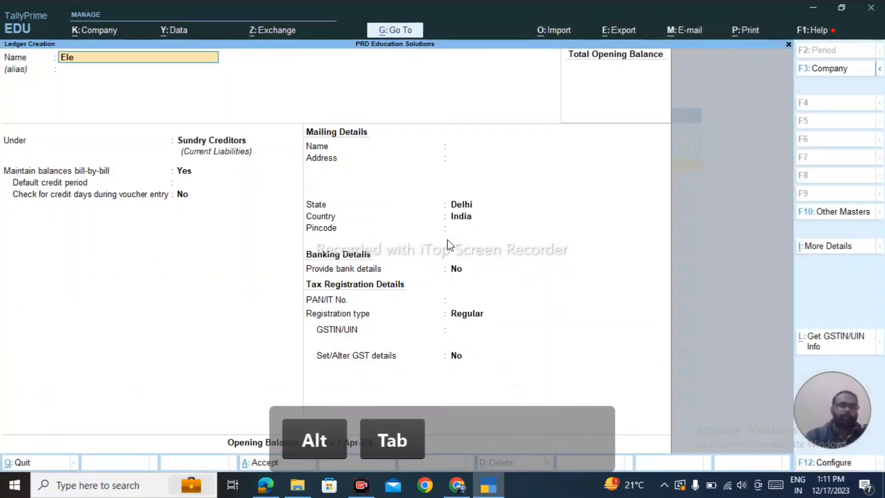
pyautogui.write('ctrict')
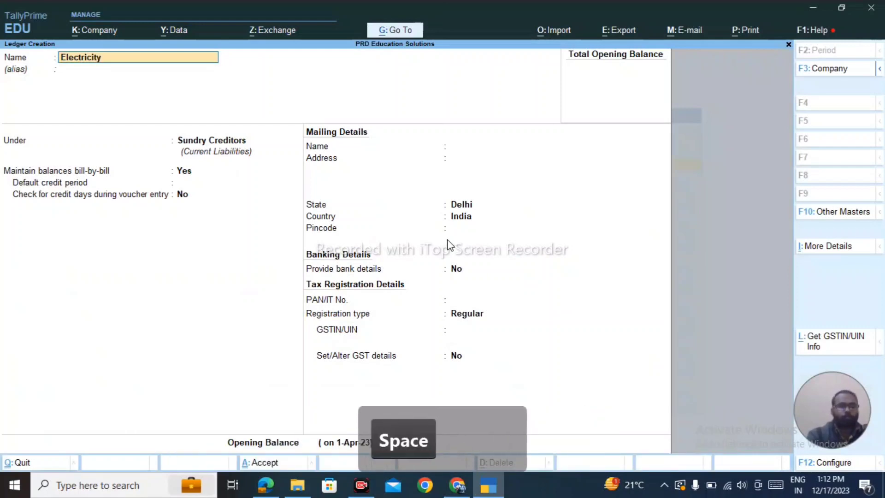
pyautogui.write('ty Expenses')
pyautogui.press('Return')
pyautogui.press('Return')
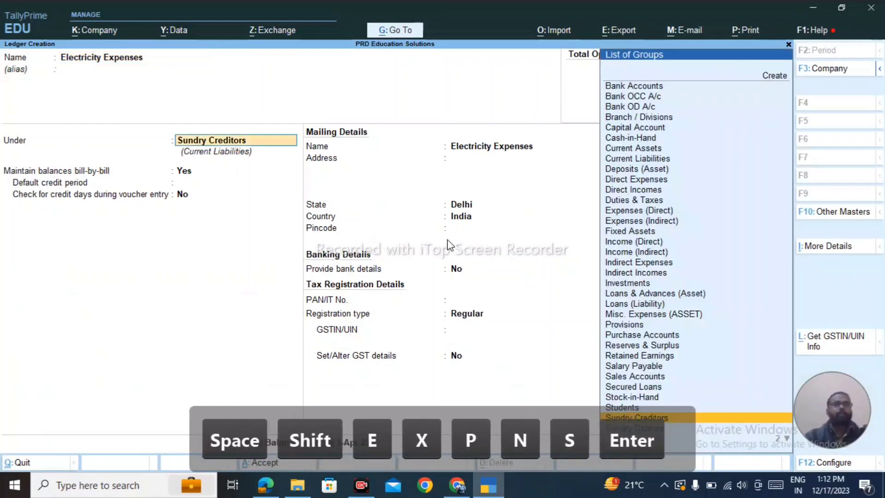
pyautogui.write('In')
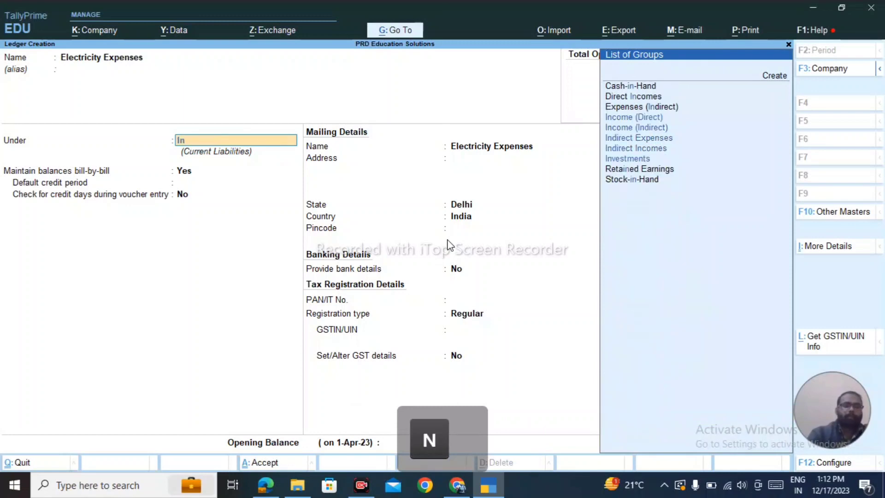
pyautogui.press('Down')
pyautogui.press('Down')
pyautogui.press('Return')
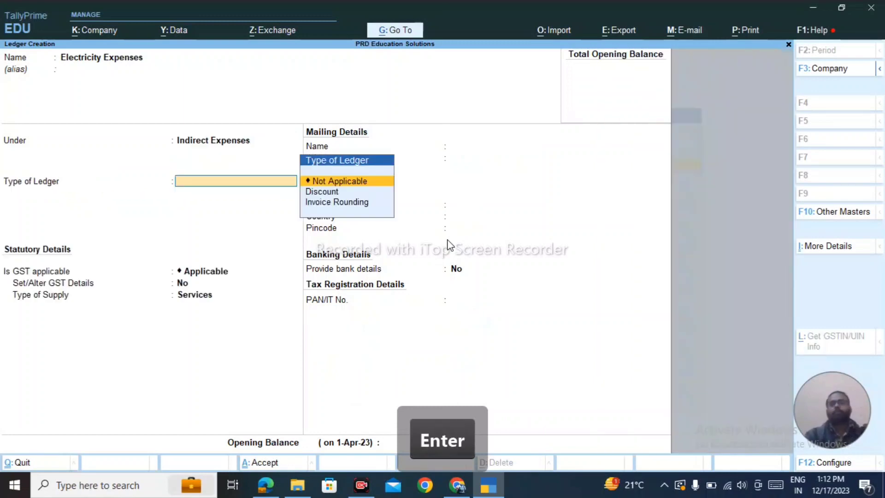
pyautogui.hotkey('ctrl', 'a')
# Check the electricity supplier in the spreadsheet, and create a ledger named BSES under Sundry Creditors in TallyPrime.
pyautogui.hotkey('alt', 'Tab')
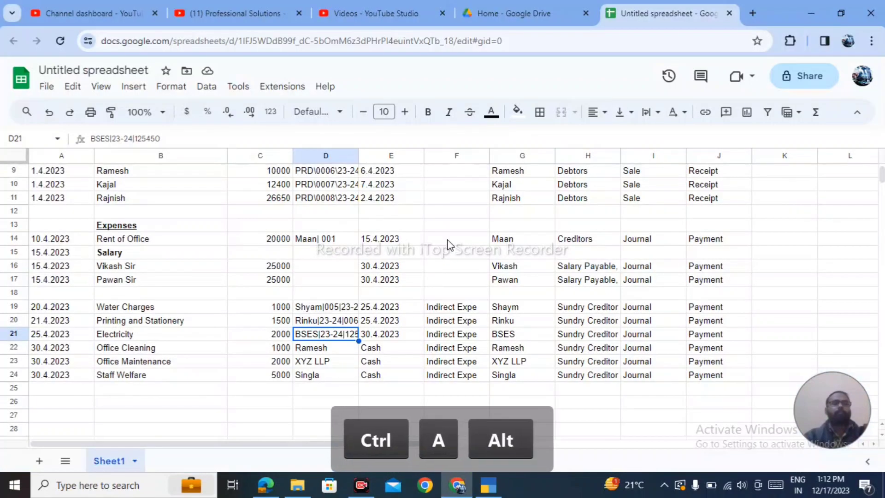
pyautogui.hotkey('alt', 'Tab')
pyautogui.write('BSES')
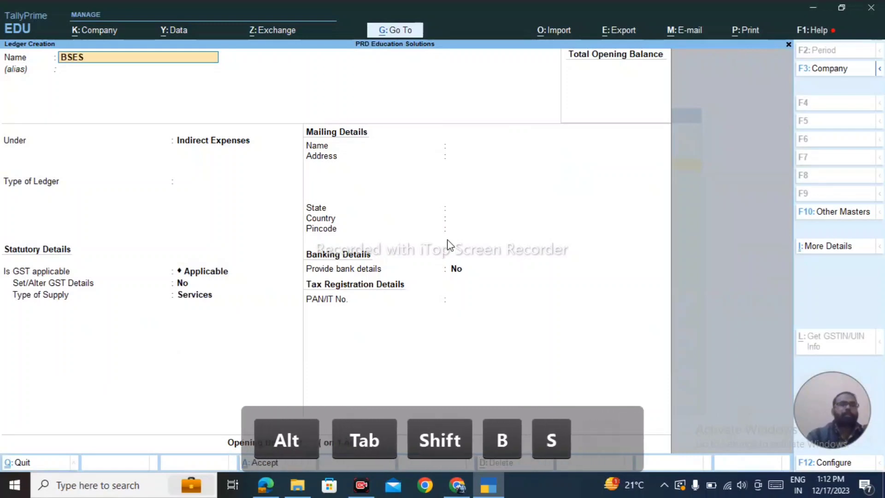
pyautogui.press('Return')
pyautogui.press('Return')
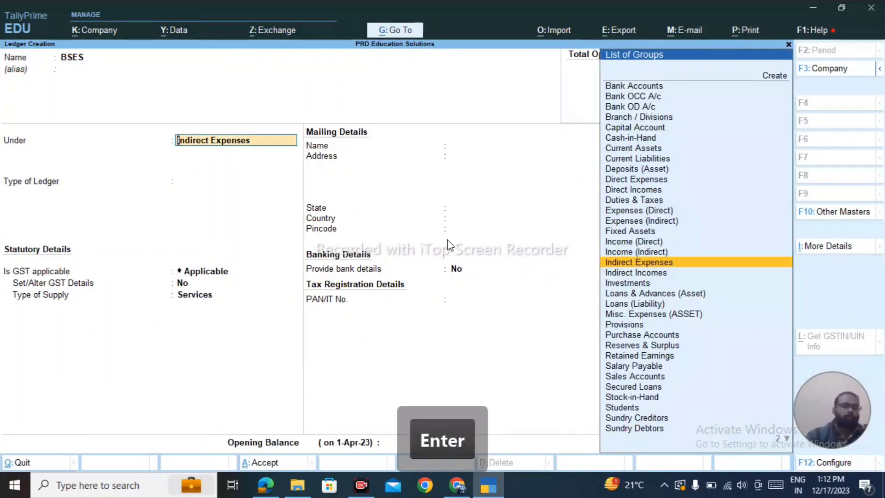
pyautogui.write('Sund')
pyautogui.press('Down')
pyautogui.press('Return')
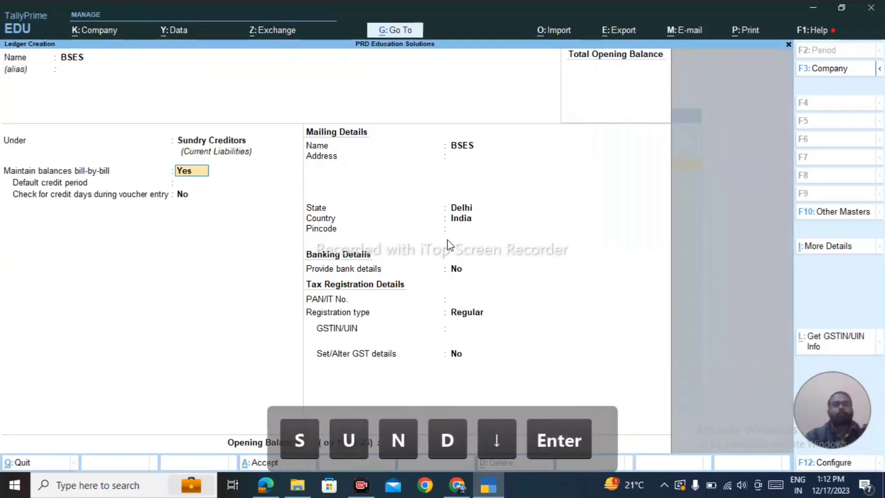
pyautogui.hotkey('ctrl', 'a')
# Check the row below Electricity in the spreadsheet, and create a ledger named Office Cleaning under Indirect Expenses in TallyPrime.
pyautogui.hotkey('alt', 'Tab')
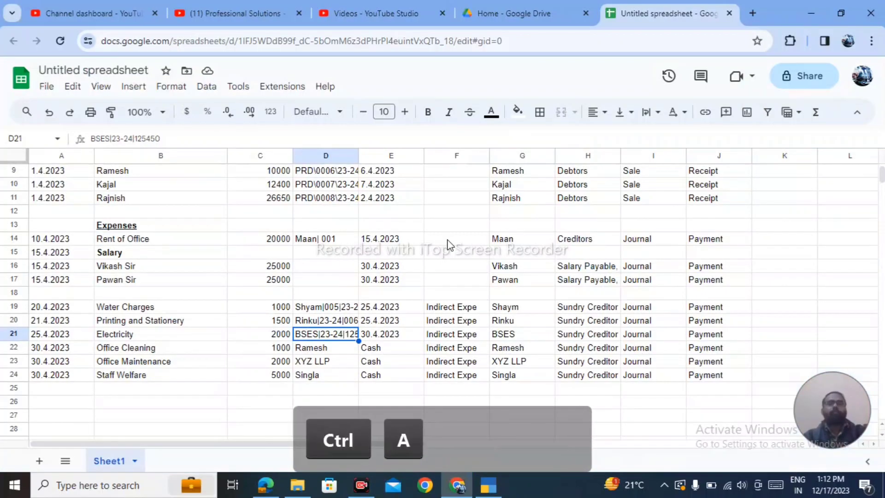
pyautogui.press('Down')
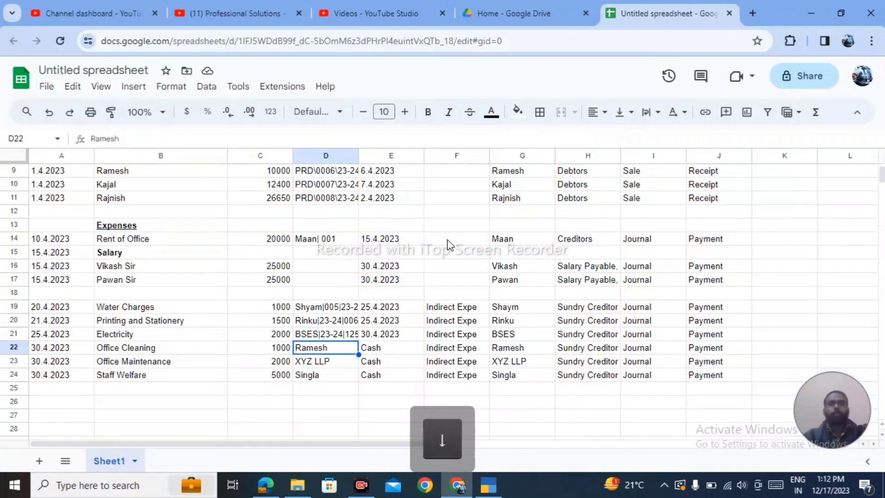
pyautogui.hotkey('alt', 'Tab')
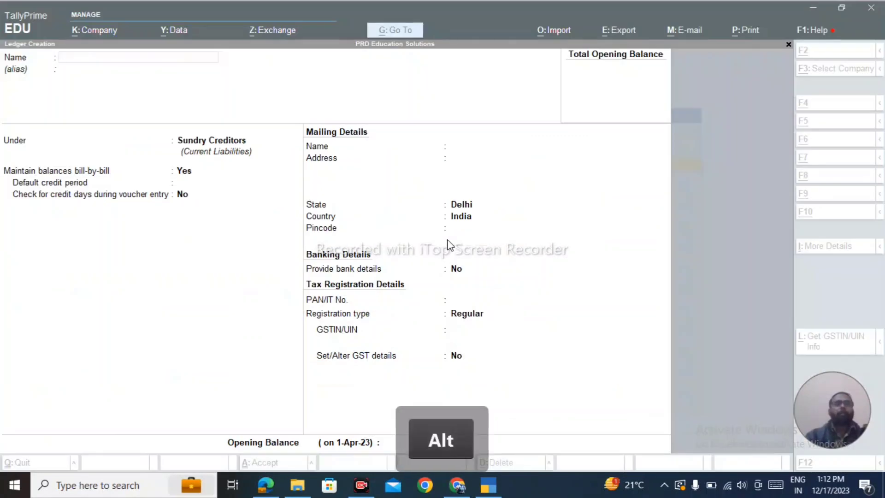
pyautogui.write('Office')
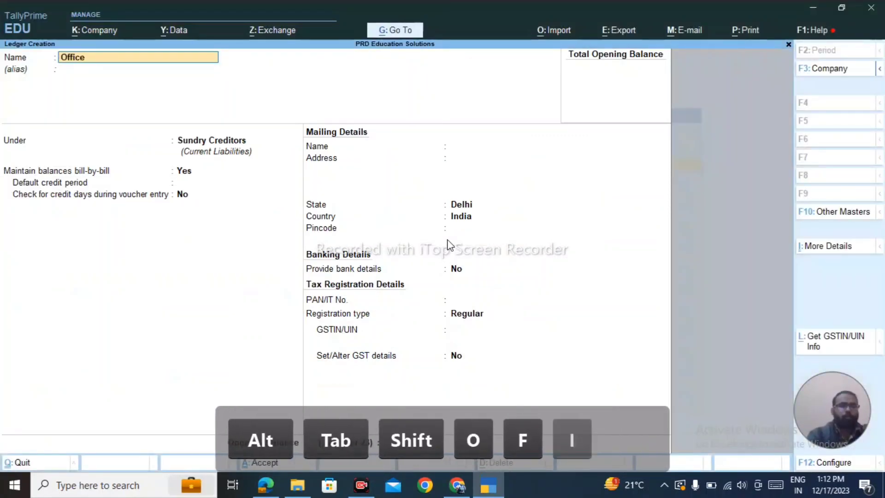
pyautogui.write(' Cleaning')
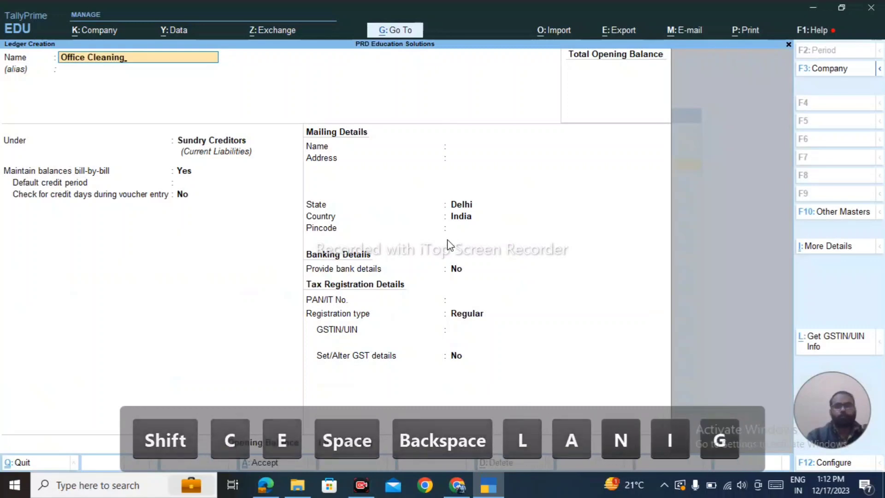
pyautogui.press('Return')
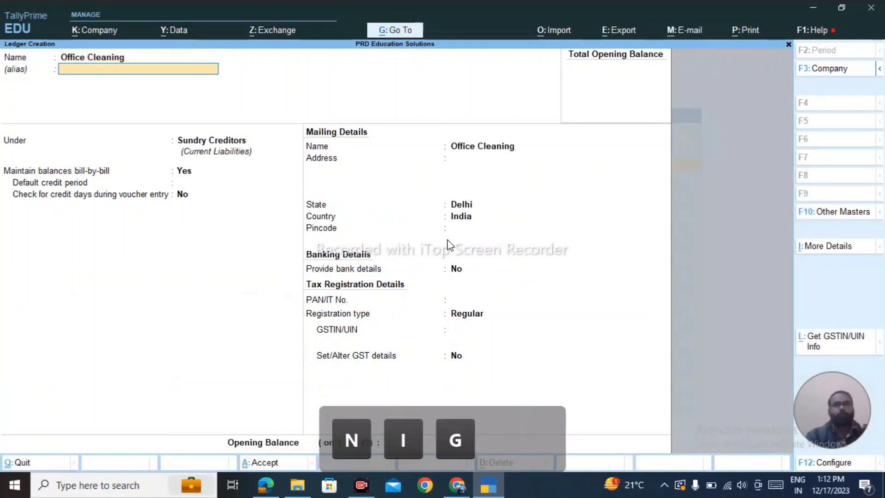
pyautogui.write('In')
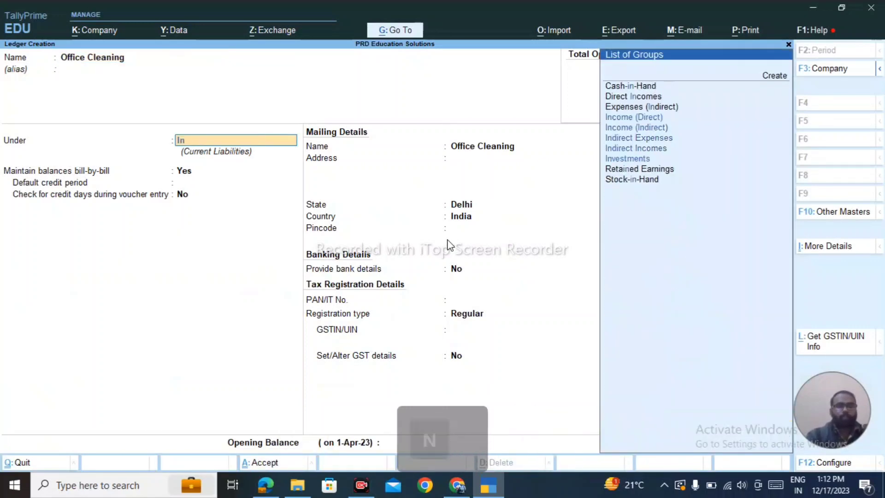
pyautogui.write('d')
pyautogui.press('Down')
pyautogui.press('Up')
pyautogui.press('Return')
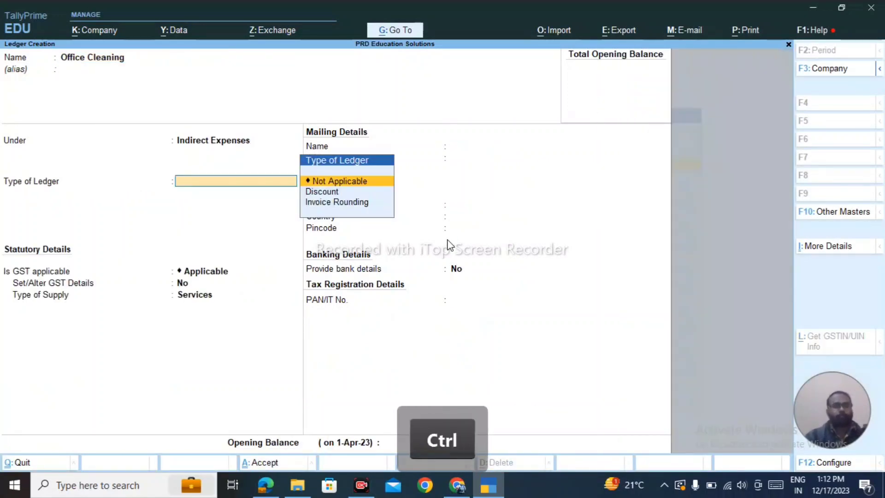
pyautogui.hotkey('ctrl', 'a')
# Check the Office Cleaning supplier in the spreadsheet and try to use that name for a new ledger in TallyPrime.
pyautogui.hotkey('alt', 'Tab')
pyautogui.press('Right')
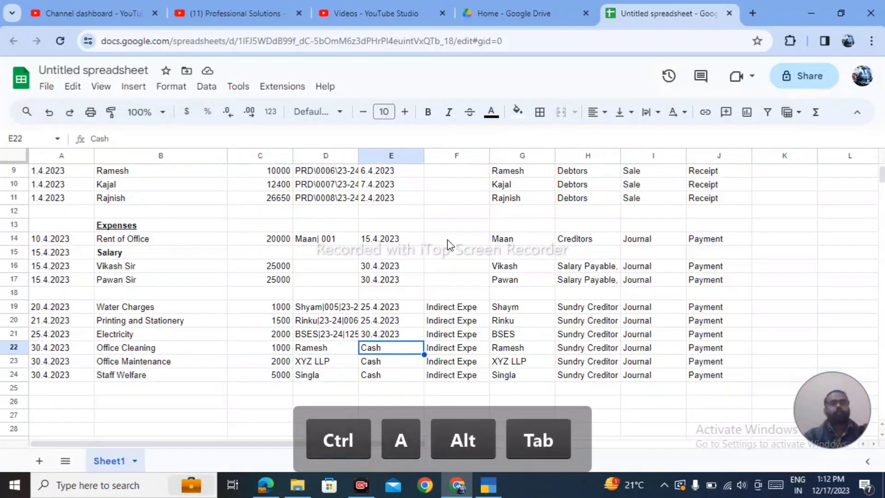
pyautogui.press('Left')
pyautogui.hotkey('alt', 'Tab')
pyautogui.press('Right')
pyautogui.press('Left')
pyautogui.write('Ramesh')
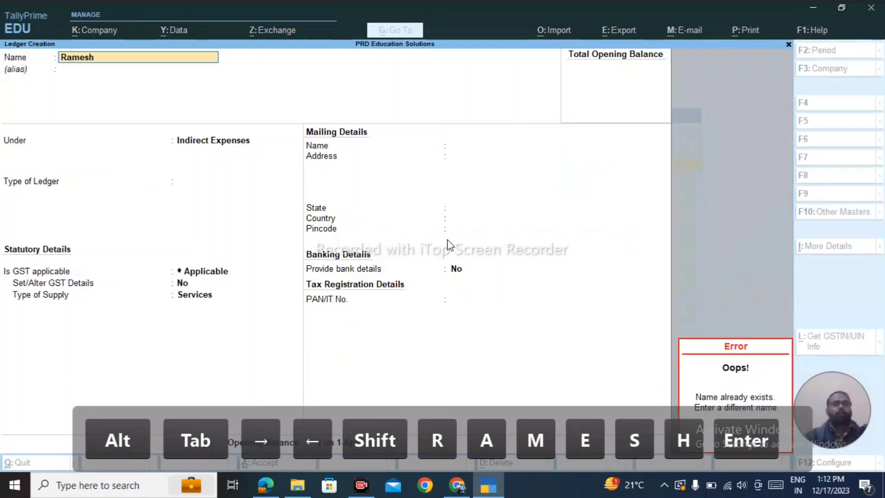
pyautogui.press('Return')
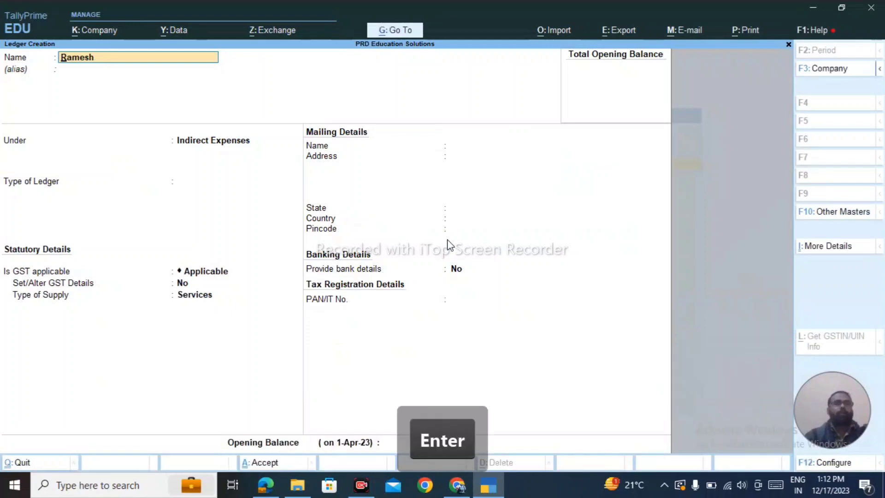
# Compare the Office Cleaning supplier's name with the student entries higher up in the spreadsheet.
pyautogui.hotkey('alt', 'Tab')
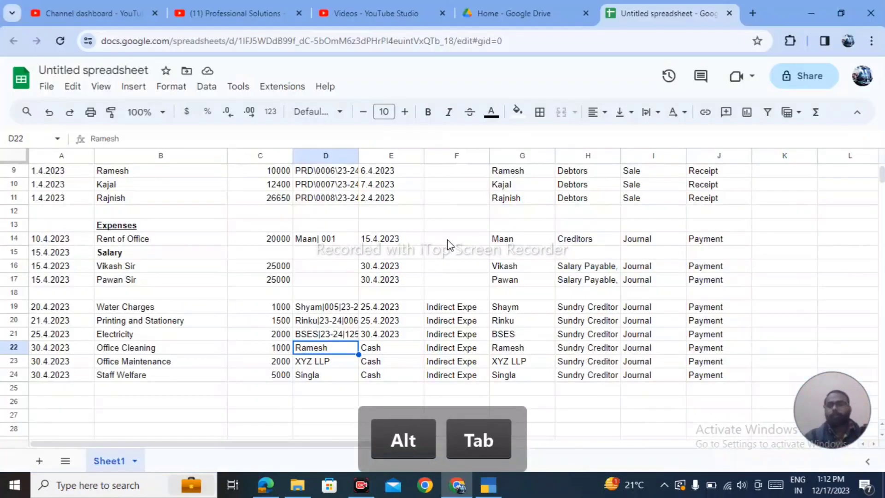
pyautogui.press('Up')
pyautogui.press('Up')
pyautogui.press('Up')
pyautogui.press('Up')
pyautogui.press('Up')
pyautogui.press('Up')
pyautogui.press('Up')
pyautogui.press('Up')
pyautogui.press('Up')
pyautogui.press('Up')
pyautogui.press('Up')
pyautogui.press('Up')
pyautogui.press('Up')
pyautogui.press('Up')
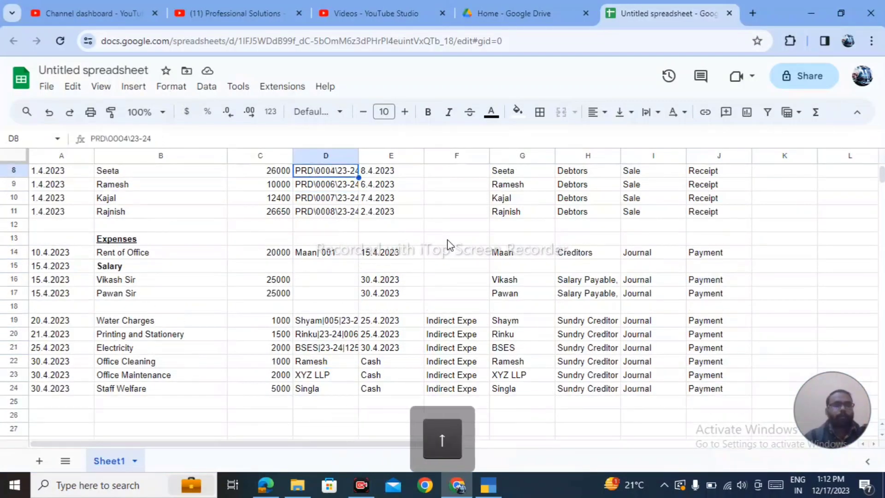
pyautogui.press('Down')
pyautogui.press('Down')
pyautogui.press('Down')
pyautogui.press('Down')
pyautogui.press('Down')
pyautogui.press('Down')
pyautogui.press('Down')
pyautogui.press('Down')
pyautogui.press('Down')
pyautogui.press('Down')
pyautogui.press('Down')
pyautogui.press('Down')
pyautogui.press('Down')
pyautogui.press('Down')
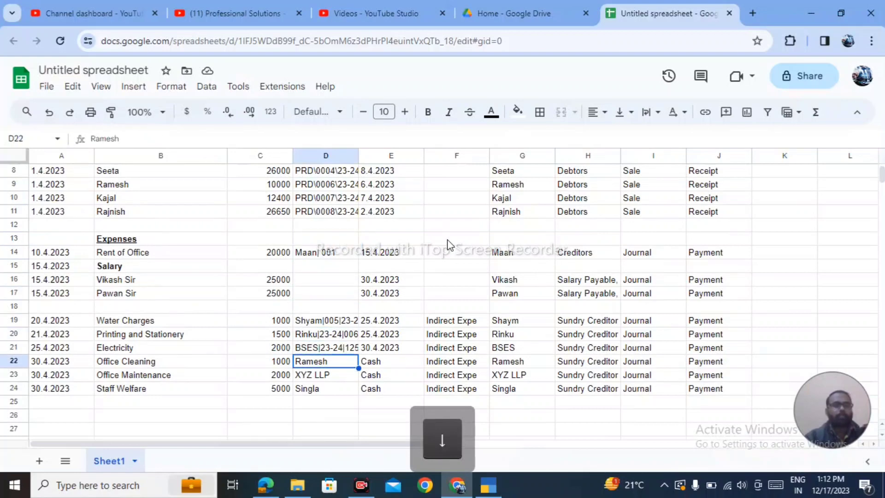
# Append the word Cleaning to the supplier name in cell D22 of the Office Cleaning row.
pyautogui.press('F2')
pyautogui.write('Cleam')
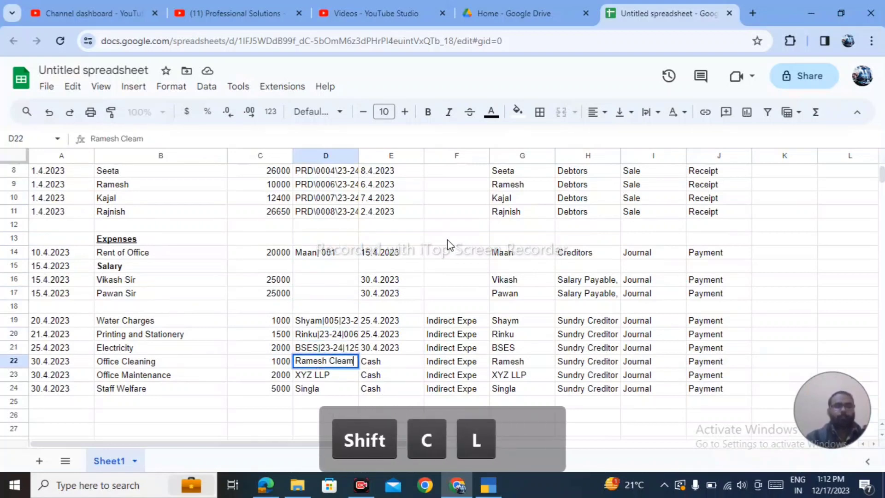
pyautogui.press('BackSpace')
pyautogui.write('ning')
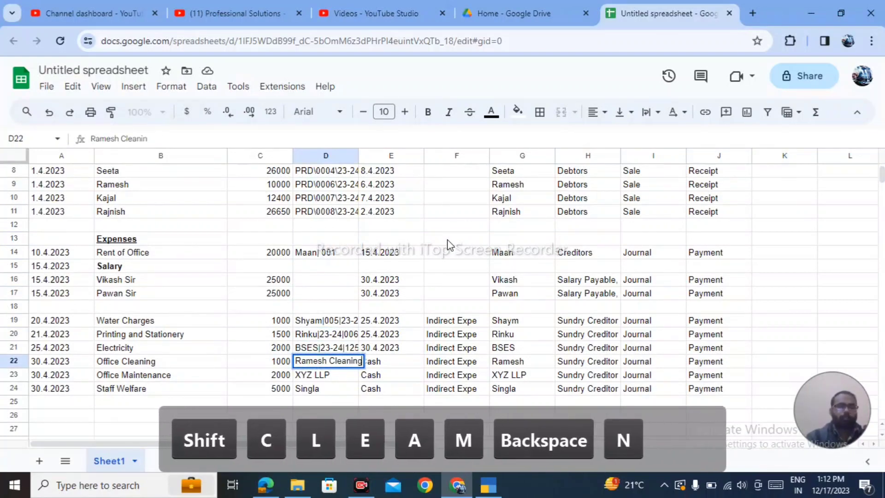
pyautogui.press('Return')
# Switch to TallyPrime and append the word Cleaning to the supplier name of the new ledger.
pyautogui.hotkey('alt', 'Tab')
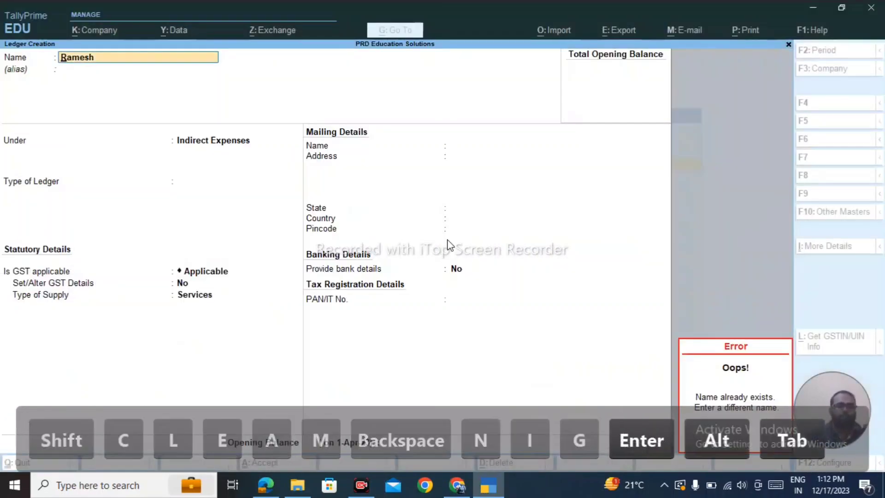
pyautogui.press('space')
pyautogui.press('pagedown')
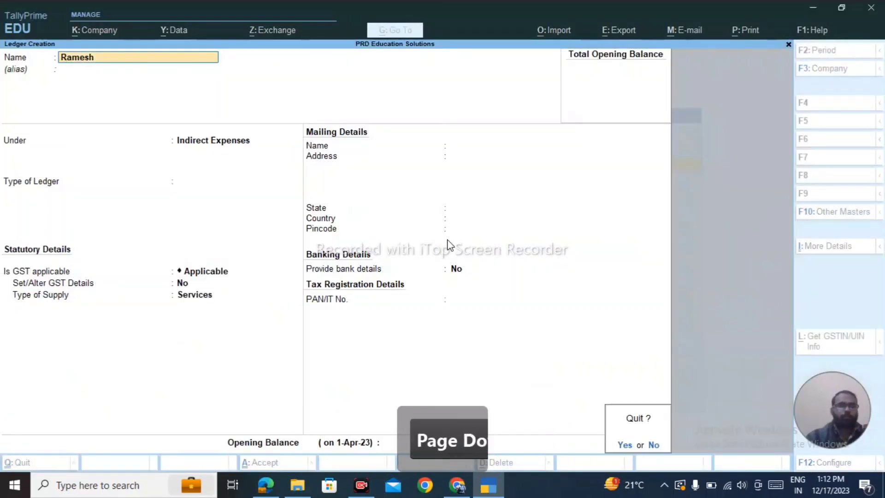
pyautogui.hotkey('shift', 'c')
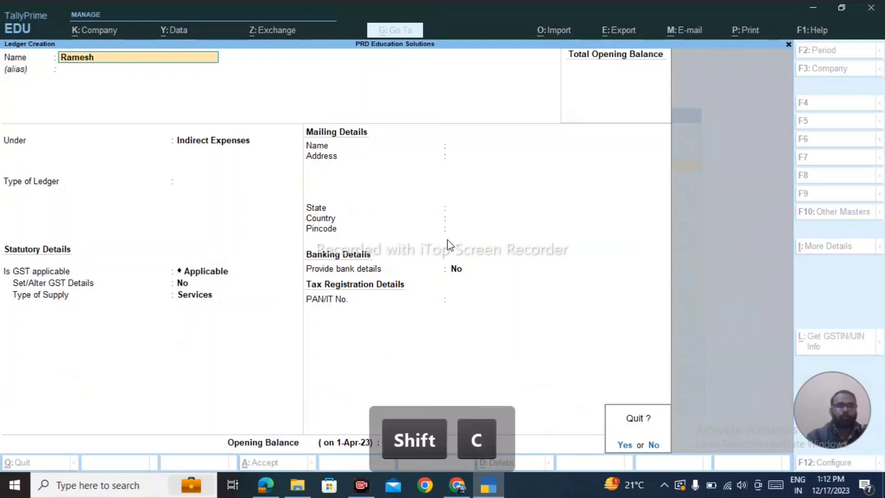
pyautogui.press('l')
pyautogui.press('e')
pyautogui.press('a')
pyautogui.press('n')
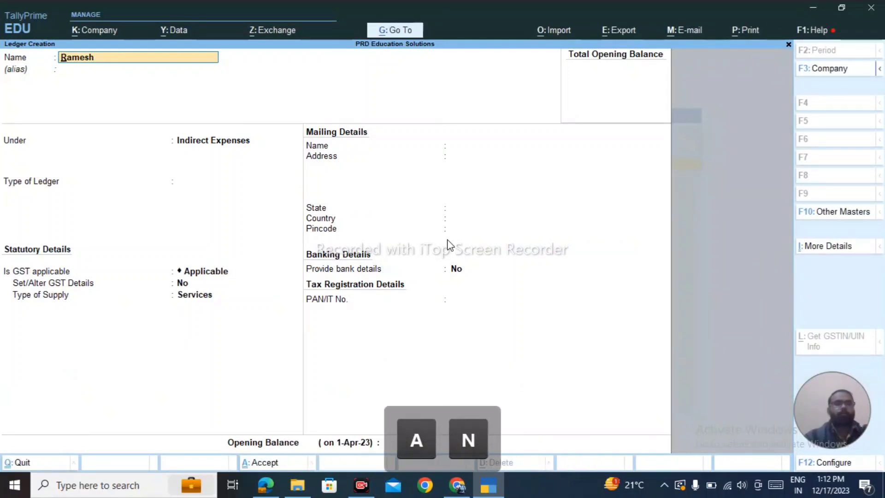
pyautogui.press('BackSpace')
pyautogui.press('End')
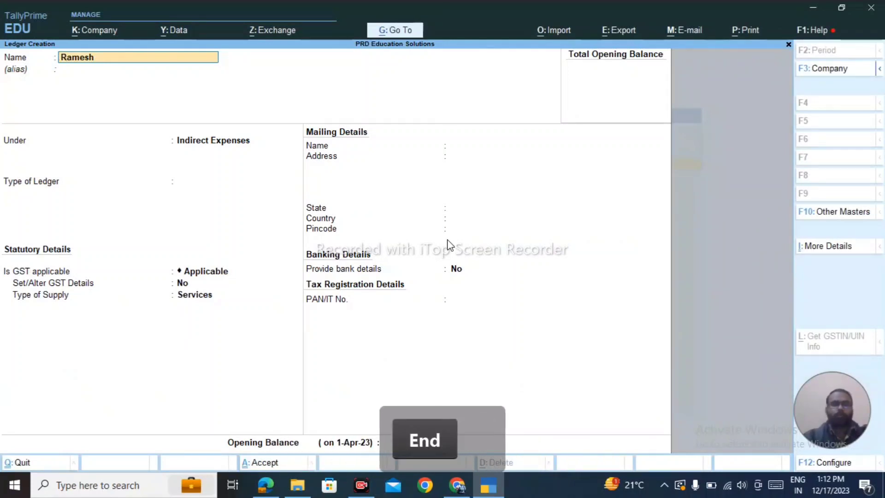
pyautogui.write('Cleaning')
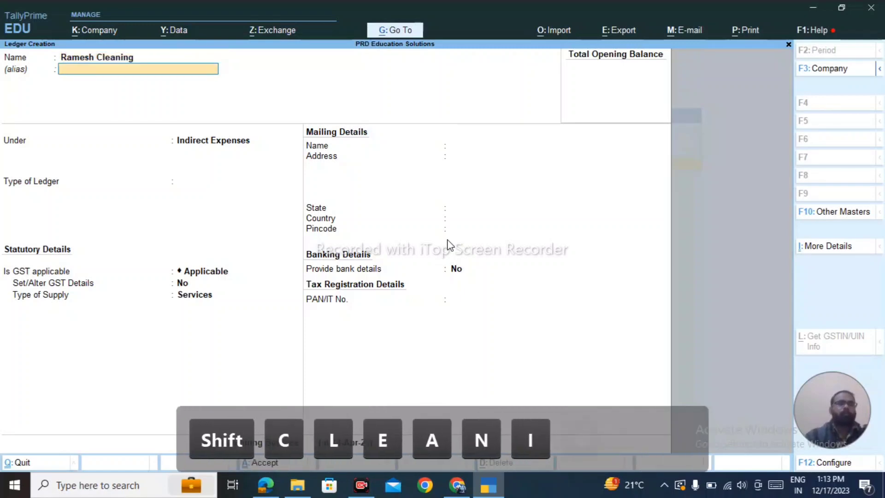
# Place the Office Cleaning supplier's ledger under Sundry Creditors and save it.
pyautogui.press('Return')
pyautogui.write('Sun')
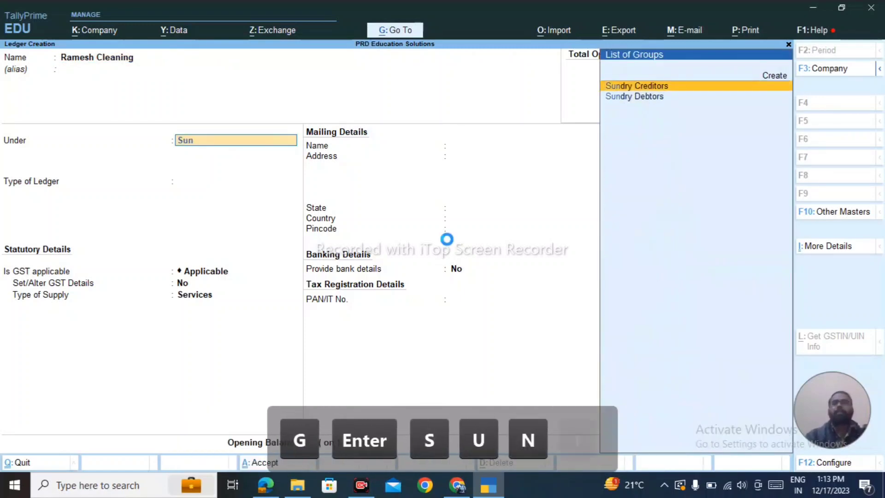
pyautogui.press('Down')
pyautogui.press('Return')
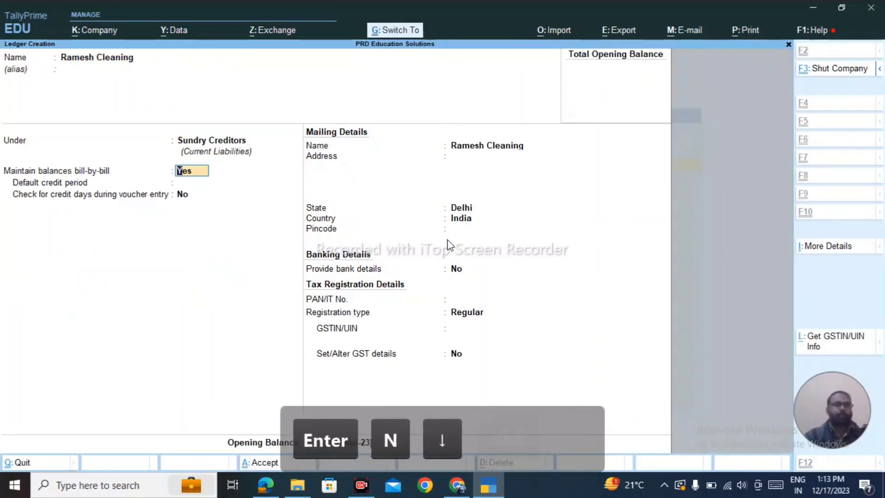
pyautogui.hotkey('ctrl', 'a')
# Check the expense in the row below Office Cleaning in the spreadsheet, and name a new TallyPrime ledger Office Maintenance.
pyautogui.hotkey('alt', 'Tab')
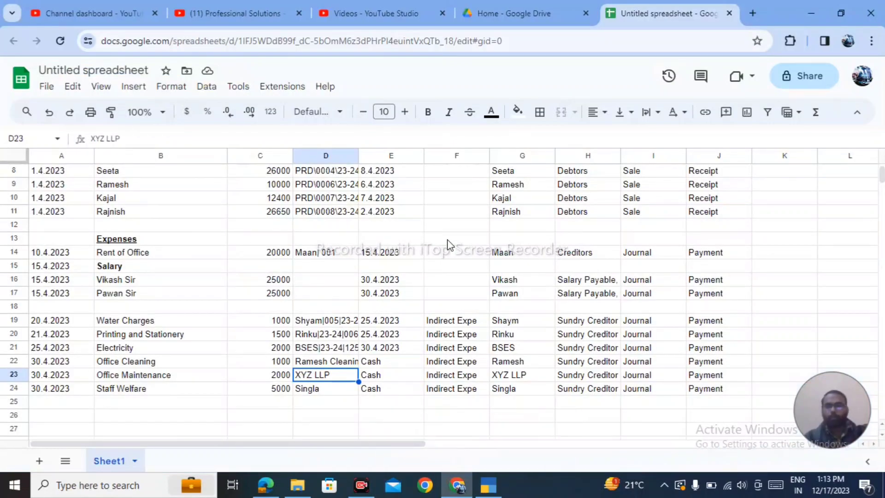
pyautogui.press('Left')
pyautogui.press('Left')
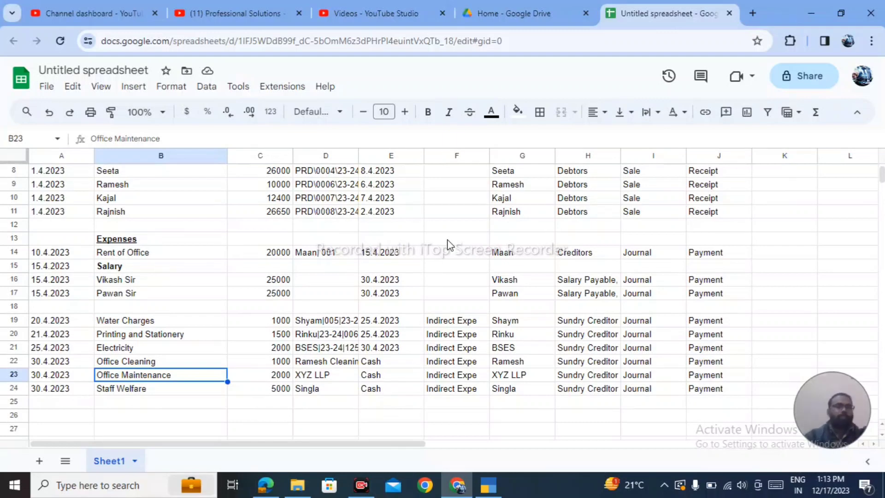
pyautogui.hotkey('alt', 'Tab')
pyautogui.write('Office Mai')
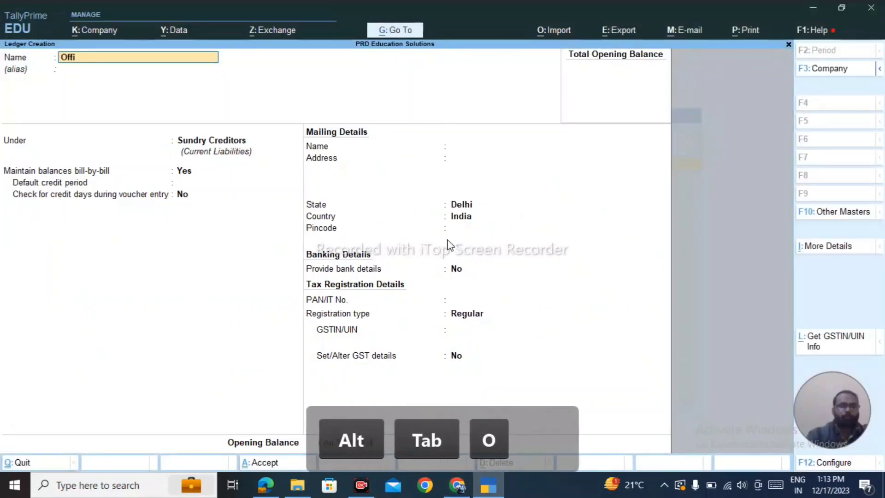
pyautogui.hotkey('alt', 'Tab')
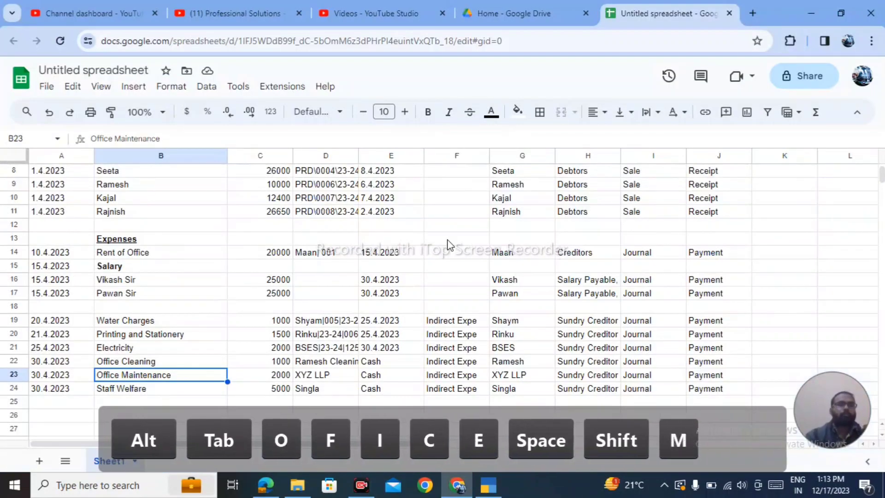
pyautogui.hotkey('alt', 'Tab')
pyautogui.write('ntenance')
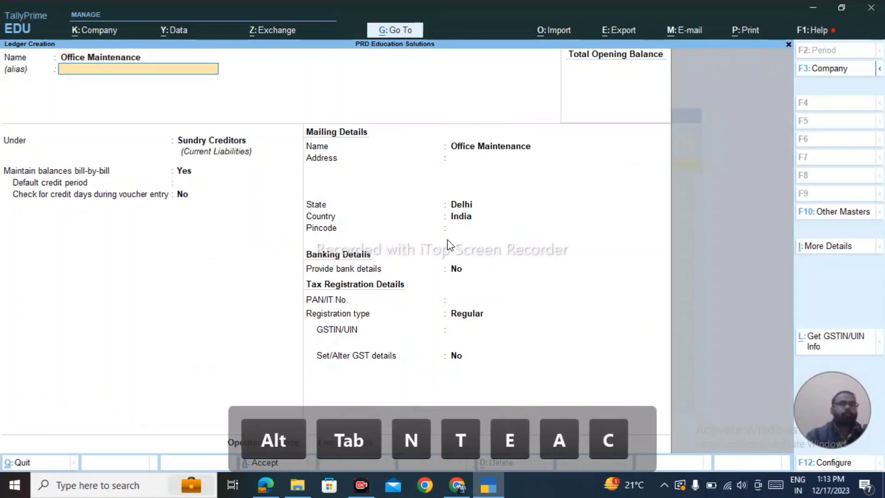
# Place the Office Maintenance ledger under Indirect Expenses and save it.
pyautogui.press('Return')
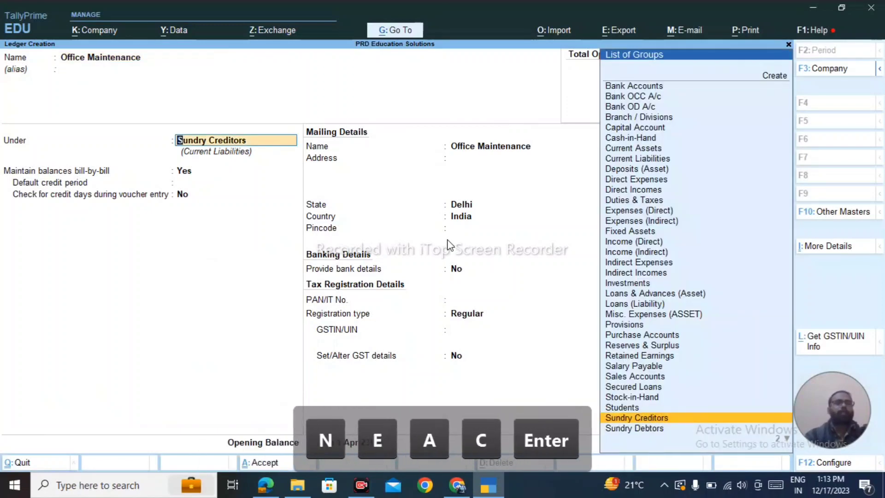
pyautogui.write('Ind')
pyautogui.press('Down')
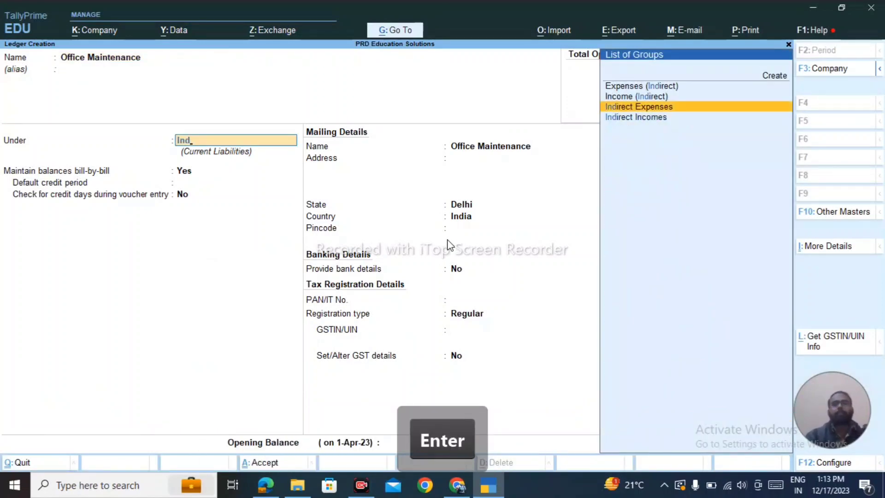
pyautogui.press('Return')
pyautogui.hotkey('ctrl', 'a')
# Check the Office Maintenance supplier in the spreadsheet, and name a new ledger XYZ LLP in TallyPrime.
pyautogui.hotkey('alt', 'Tab')
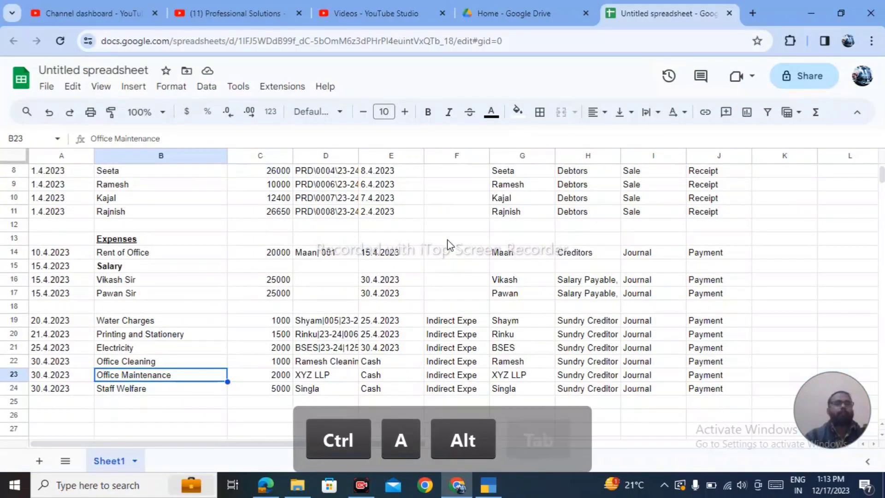
pyautogui.press('Down')
pyautogui.press('Up')
pyautogui.press('Right')
pyautogui.hotkey('alt', 'Tab')
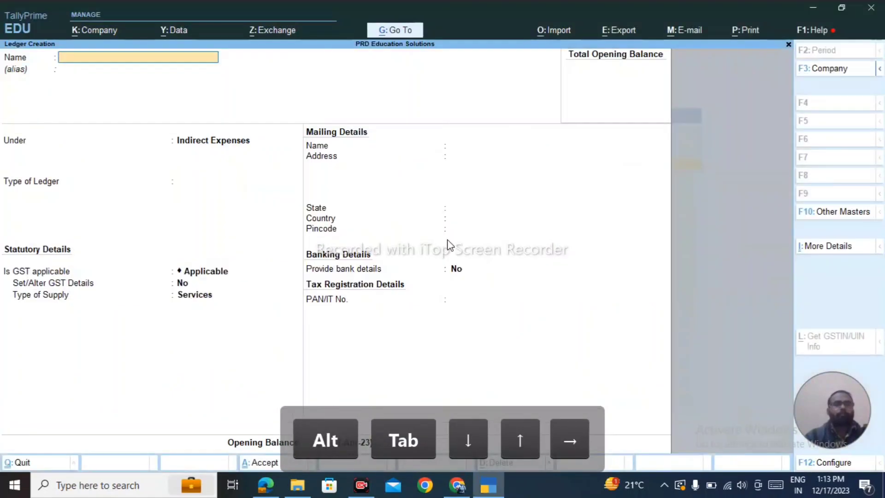
pyautogui.write('XYZ LLP')
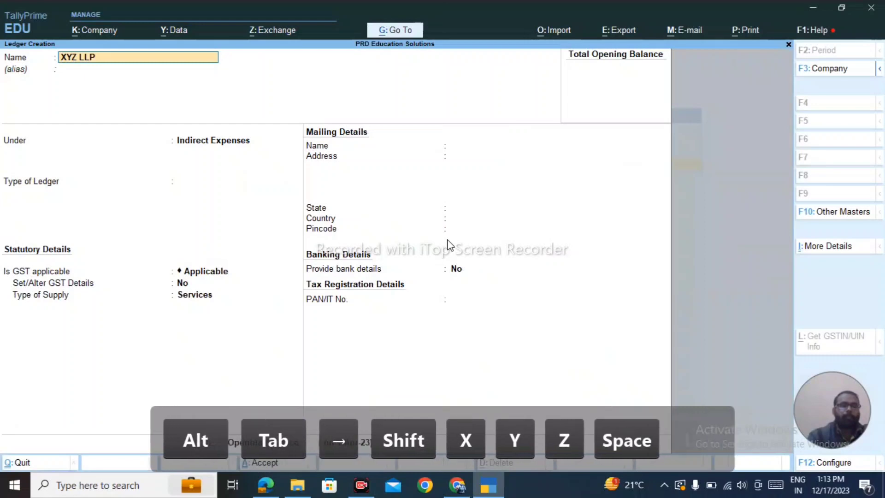
# Place the XYZ LLP ledger under Sundry Creditors and save it.
pyautogui.press('Return')
pyautogui.write('Sund')
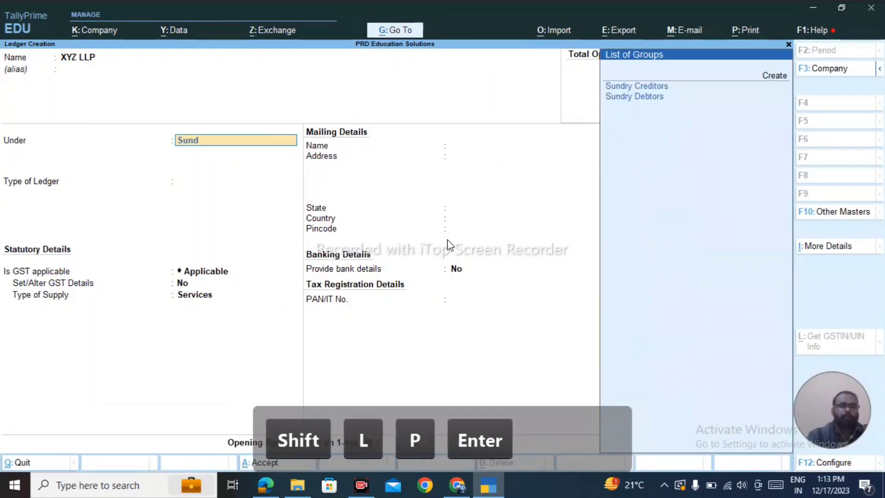
pyautogui.press('Return')
pyautogui.press('Down')
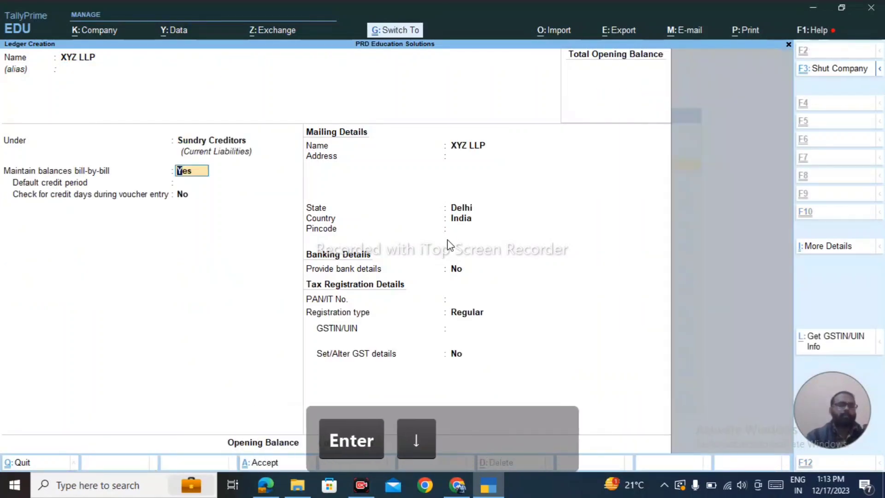
pyautogui.hotkey('ctrl', 'a')
# Check the row below Office Maintenance in the spreadsheet, and enter Staff Welfare as the name of a new TallyPrime ledger.
pyautogui.hotkey('alt', 'Tab')
pyautogui.hotkey('alt', 'Tab')
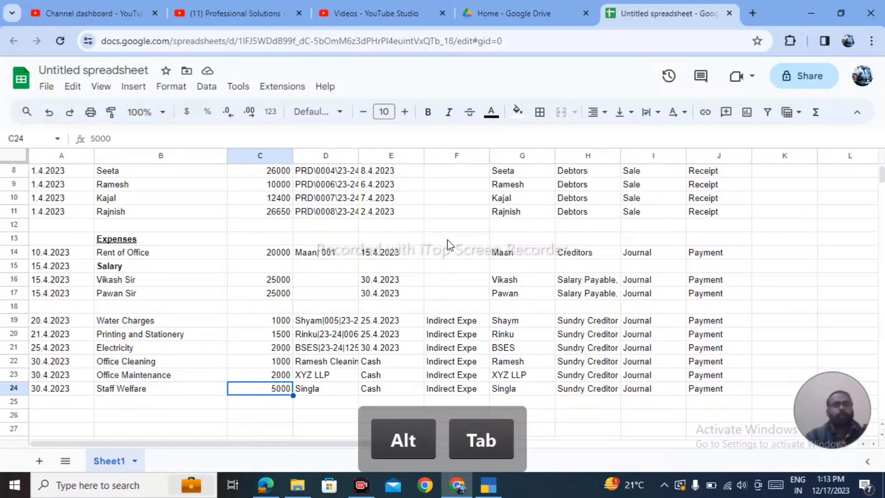
pyautogui.write('Staff')
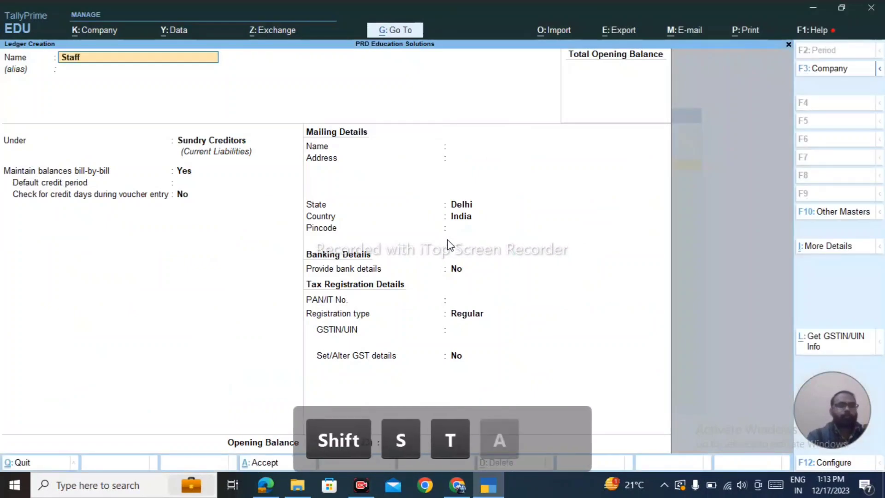
# Create a ledger named "Staff Wlefare" under Indirect Expenses and save it.
pyautogui.write(' Wlefare')
pyautogui.press('Return')
pyautogui.press('Return')
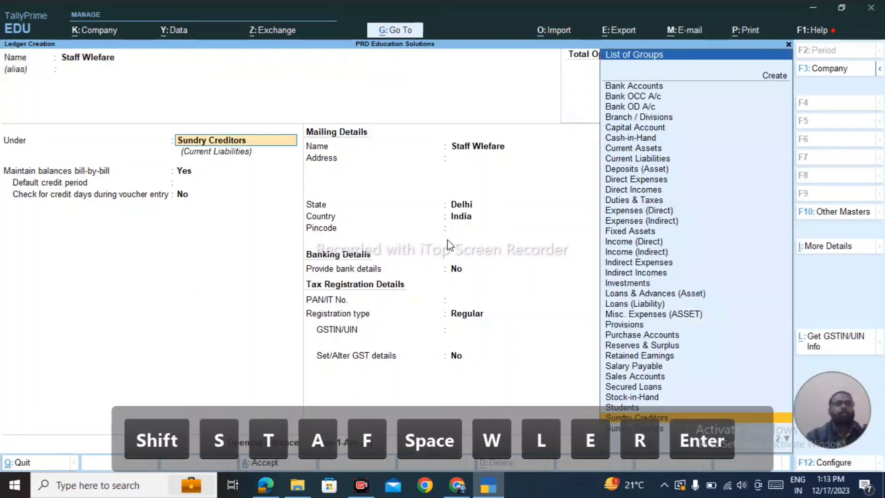
pyautogui.write('in')
pyautogui.press('Down')
pyautogui.press('Down')
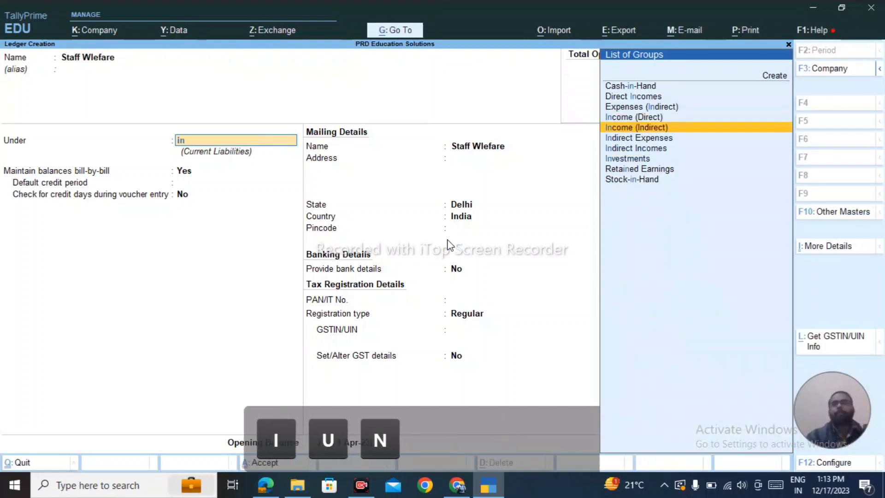
pyautogui.press('Up')
pyautogui.press('Return')
pyautogui.press('Return')
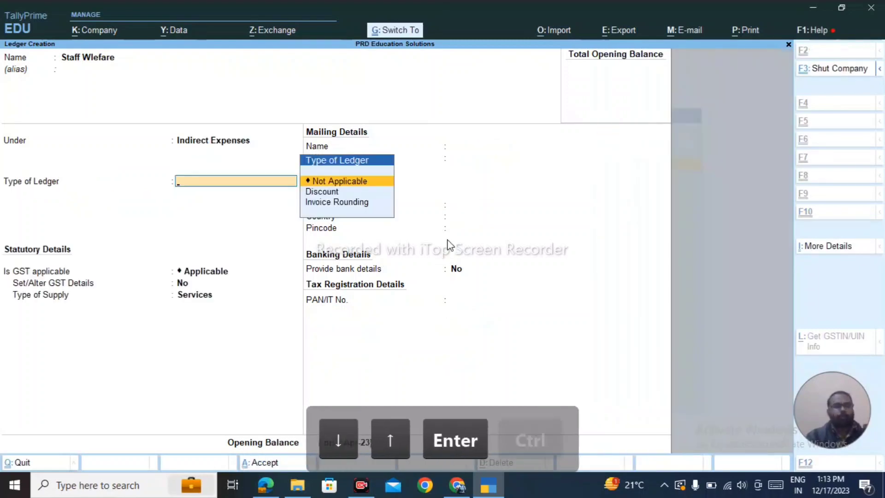
pyautogui.hotkey('ctrl', 'a')
# Look up the Staff Welfare supplier in the spreadsheet, create its ledger under Sundry Creditors in TallyPrime, and leave ledger creation.
pyautogui.hotkey('alt', 'Tab')
pyautogui.hotkey('alt', 'Tab')
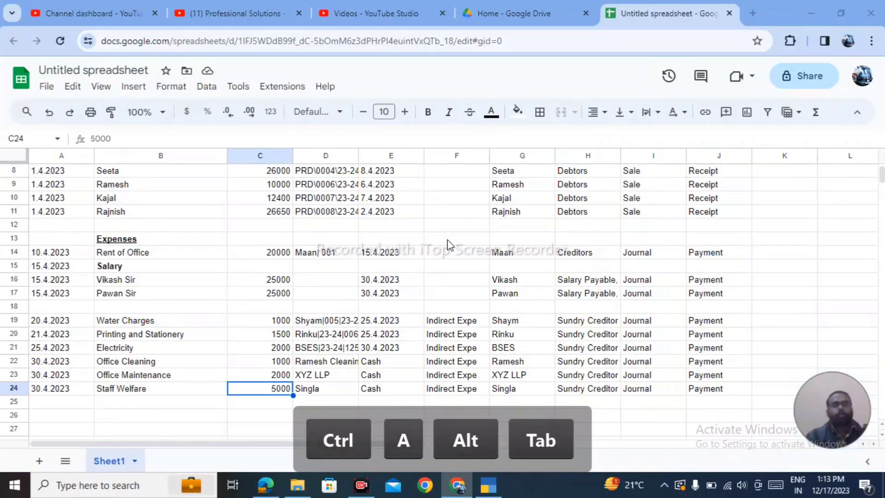
pyautogui.write('Singla')
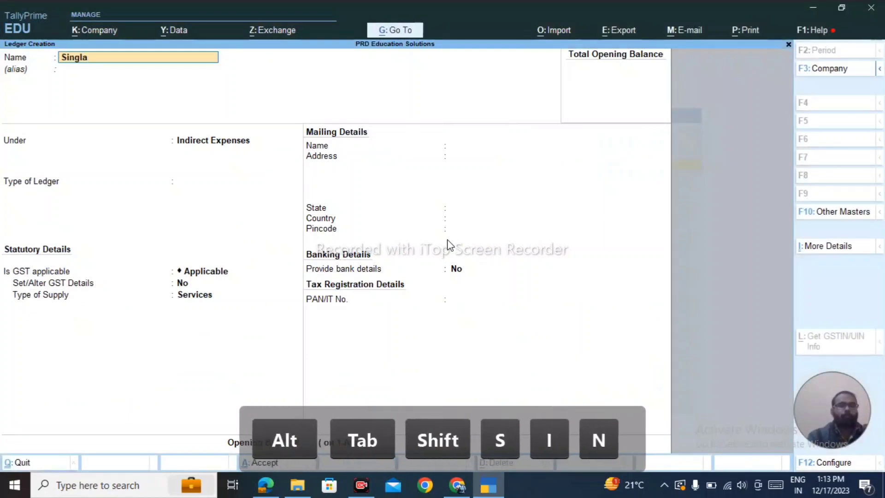
pyautogui.press('Return')
pyautogui.write('Sund')
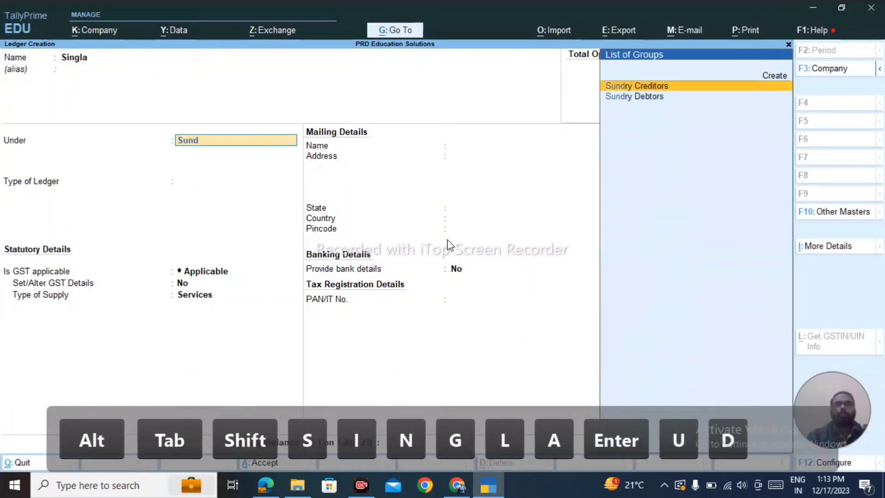
pyautogui.press('Down')
pyautogui.hotkey('ctrl', 'a')
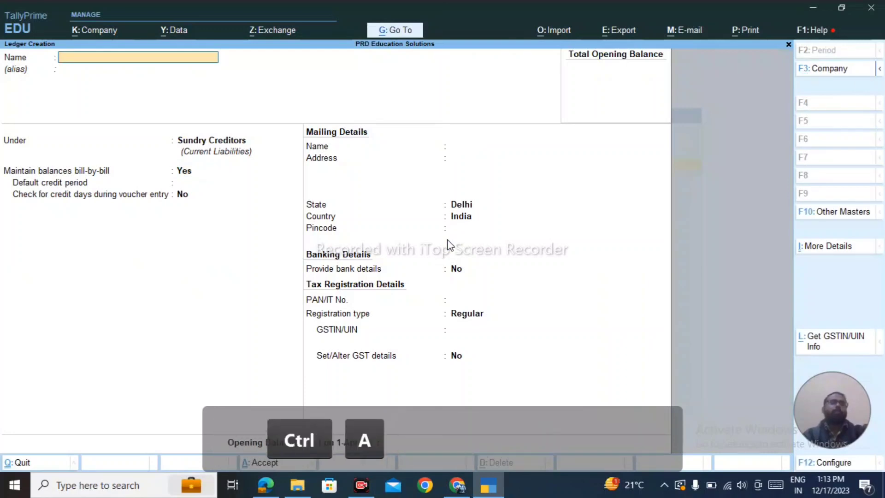
pyautogui.press('Escape')
pyautogui.press('Escape')
pyautogui.press('Escape')
pyautogui.press('Escape')
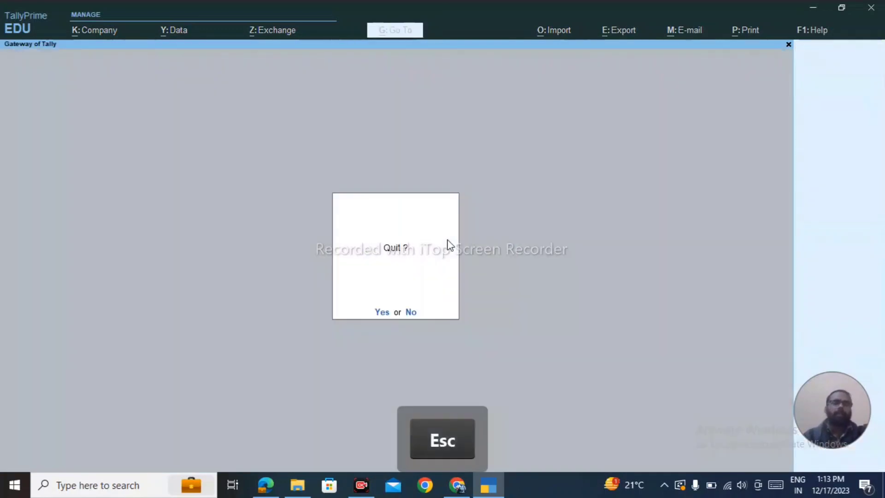
# Switch to the Google Sheets spreadsheet and examine the student fee entries, ending at the first student's invoice number.
pyautogui.hotkey('alt', 'Tab')
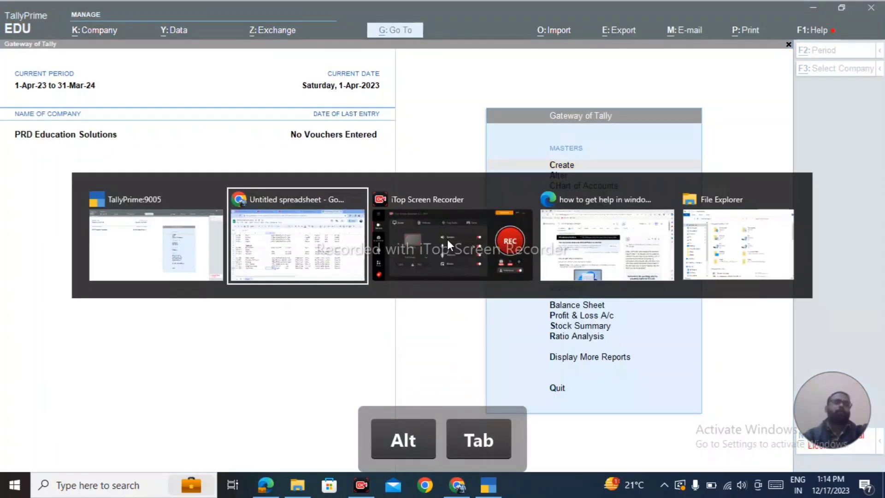
pyautogui.press('Right')
pyautogui.press('Right')
pyautogui.press('Right')
pyautogui.press('Up')
pyautogui.press('Up')
pyautogui.press('Up')
pyautogui.press('Up')
pyautogui.press('Up')
pyautogui.press('Up')
pyautogui.press('Up')
pyautogui.press('Up')
pyautogui.press('Up')
pyautogui.press('Up')
pyautogui.press('Up')
pyautogui.press('Up')
pyautogui.press('Up')
pyautogui.press('Up')
pyautogui.press('Up')
pyautogui.press('Up')
pyautogui.press('Up')
pyautogui.press('Up')
pyautogui.press('Up')
pyautogui.press('Up')
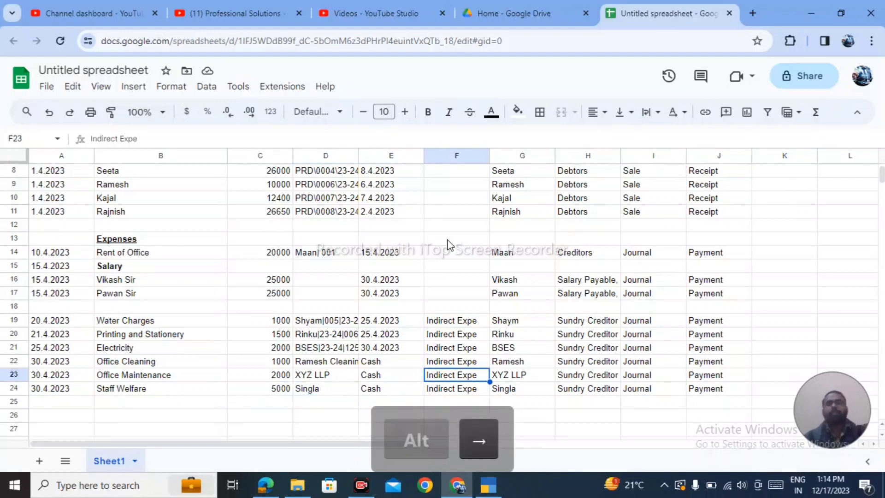
pyautogui.press('Down')
pyautogui.press('Down')
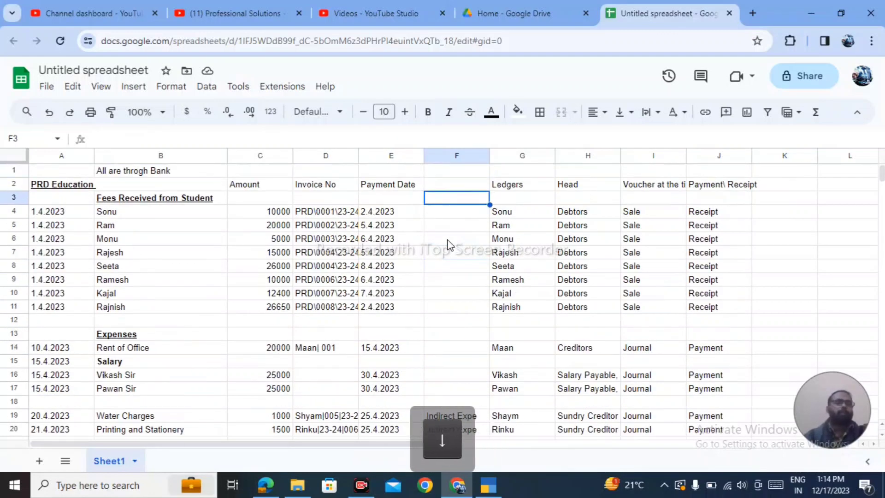
pyautogui.press('Left')
pyautogui.press('Left')
pyautogui.press('Down')
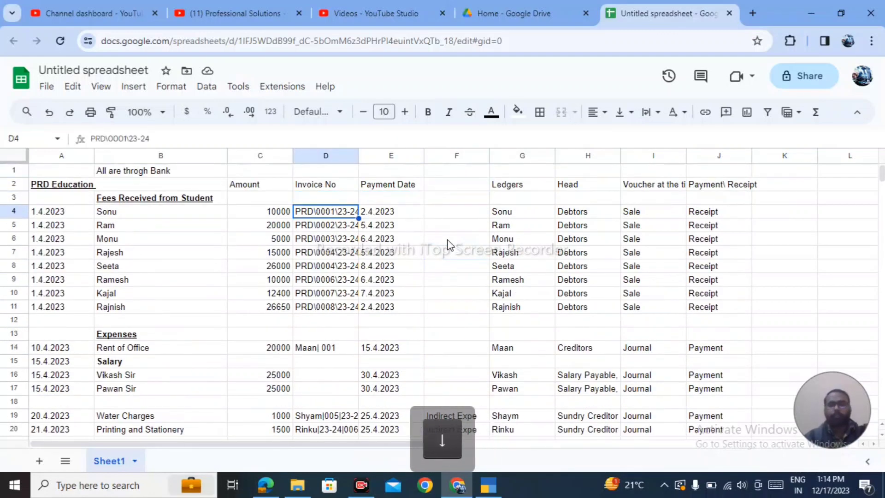
# Return to TallyPrime, dismiss the quit prompt and start a new Sales voucher.
pyautogui.hotkey('alt', 'Tab')
pyautogui.press('Escape')
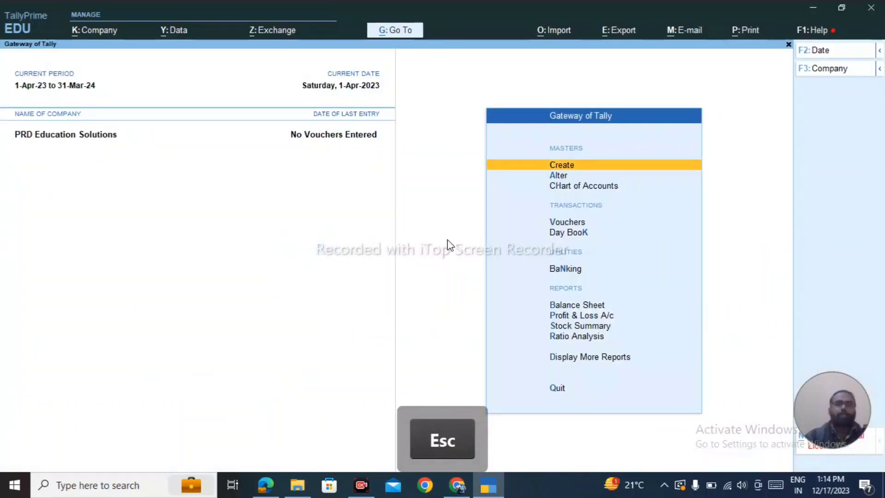
pyautogui.press('v')
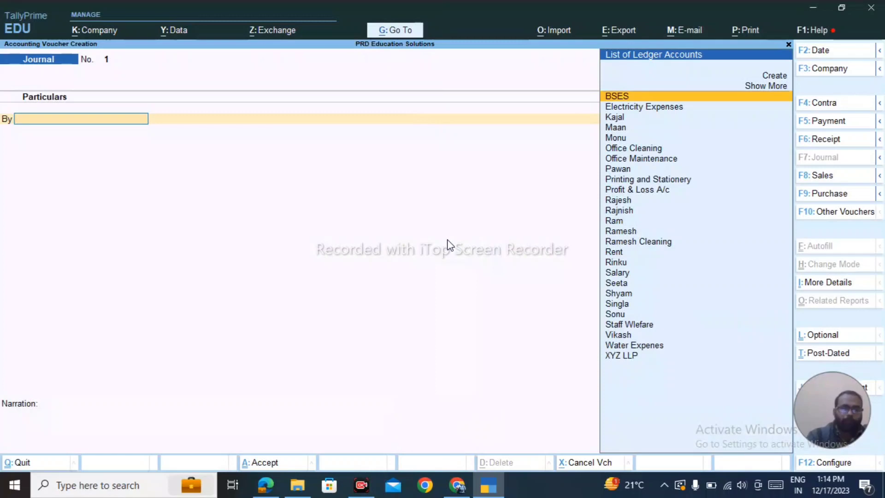
pyautogui.press('F8')
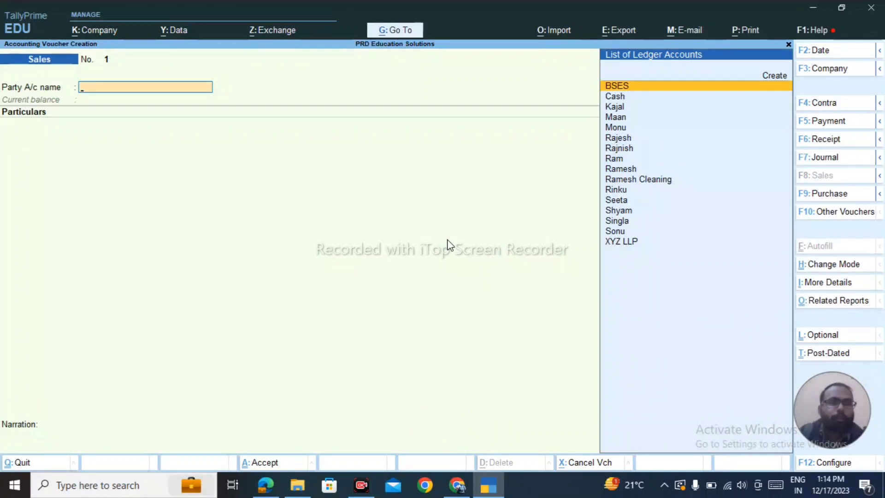
# Change the Sales voucher mode to As Voucher.
pyautogui.click(837, 264)
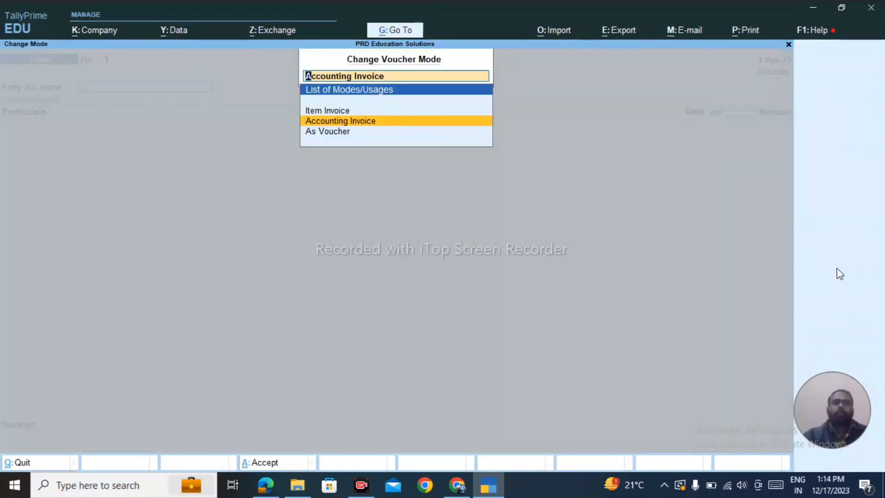
pyautogui.press('Up')
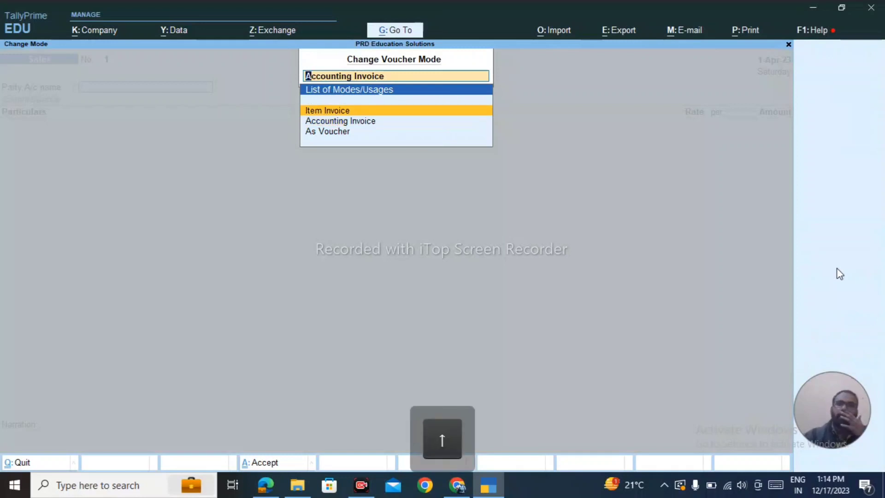
pyautogui.press('Down')
pyautogui.press('Down')
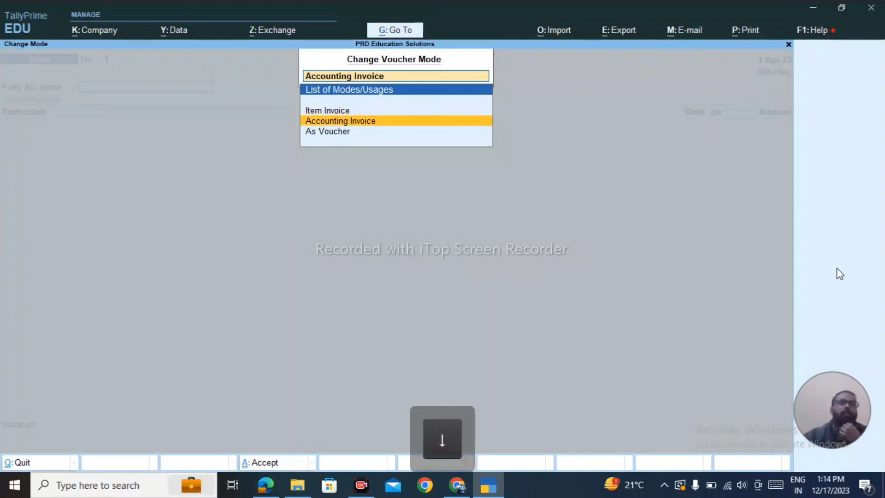
pyautogui.press('Return')
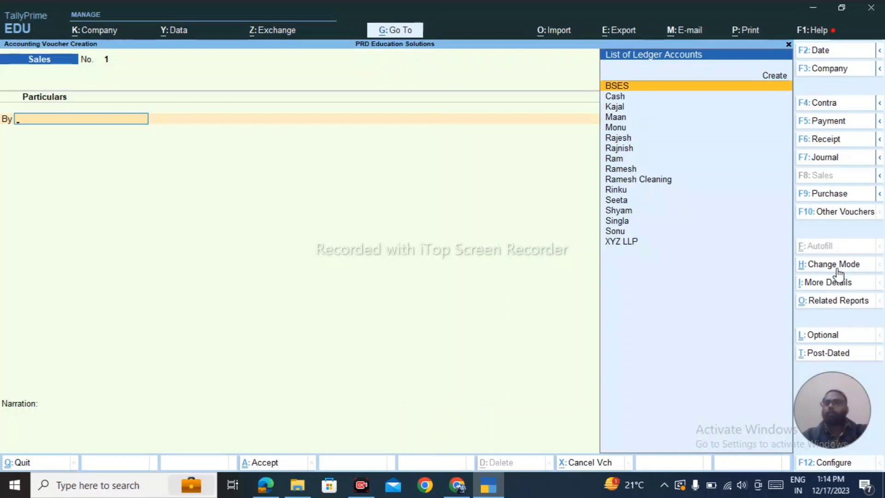
# Change the Sales voucher mode from As Voucher to Accounting Invoice.
pyautogui.click(835, 264)
pyautogui.press('Up')
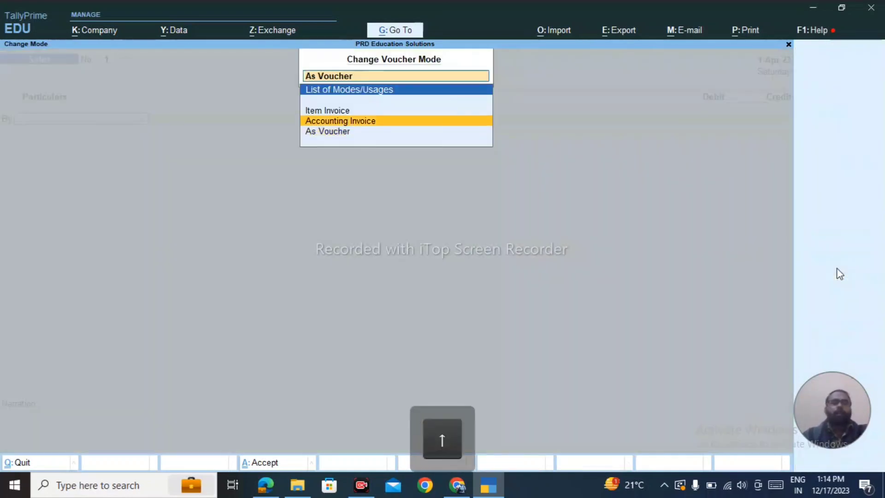
pyautogui.press('Return')
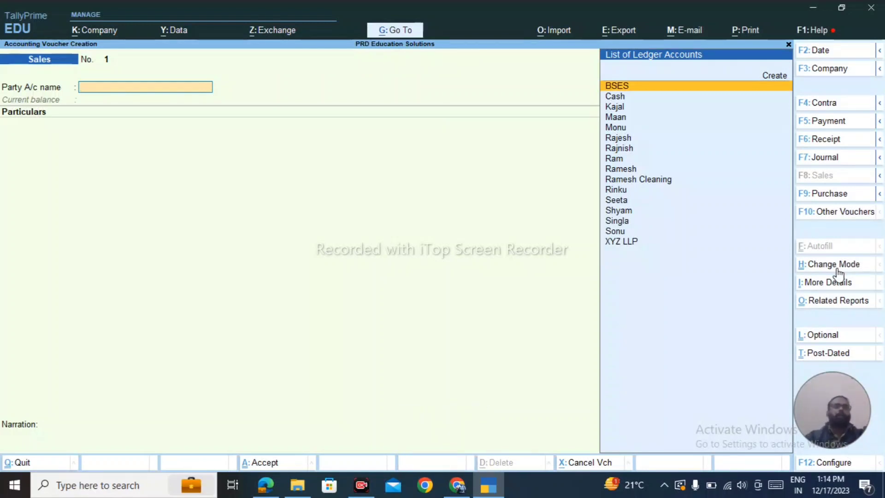
# Change the Sales voucher mode to Item Invoice.
pyautogui.click(837, 270)
pyautogui.press('Up')
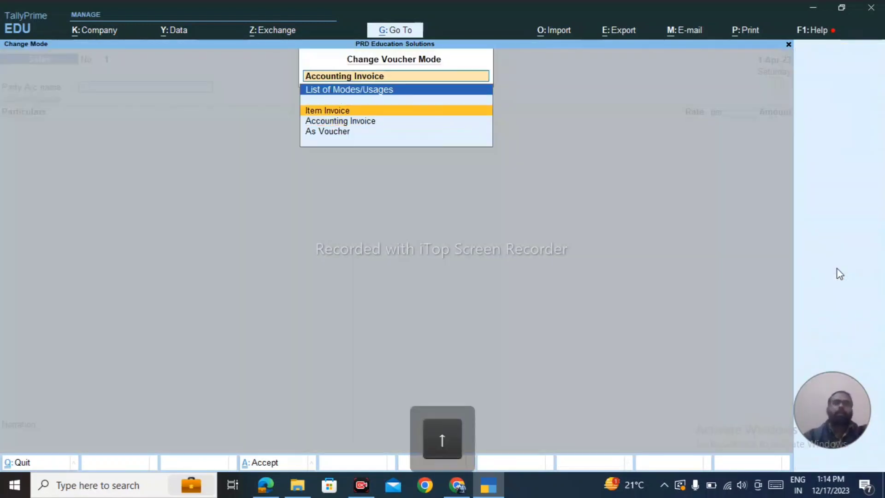
pyautogui.press('Return')
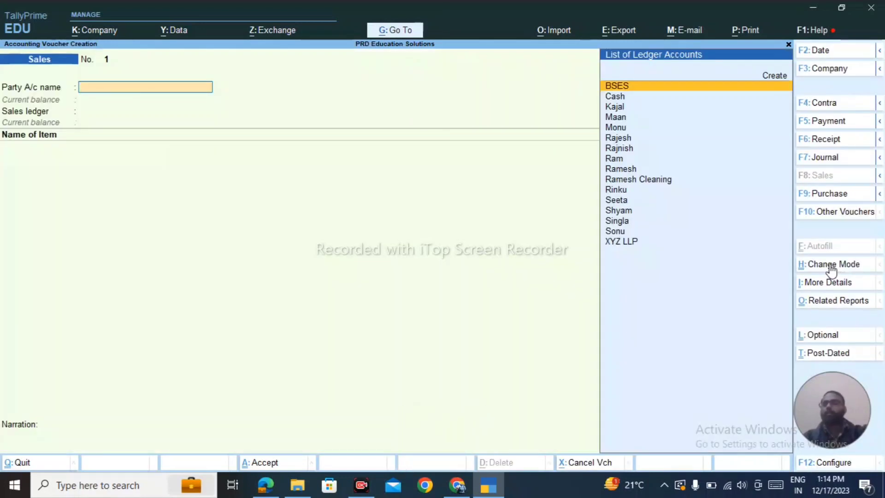
# Return the Sales voucher from Item Invoice mode to Accounting Invoice mode.
pyautogui.click(831, 267)
pyautogui.press('Down')
pyautogui.press('Down')
pyautogui.press('Up')
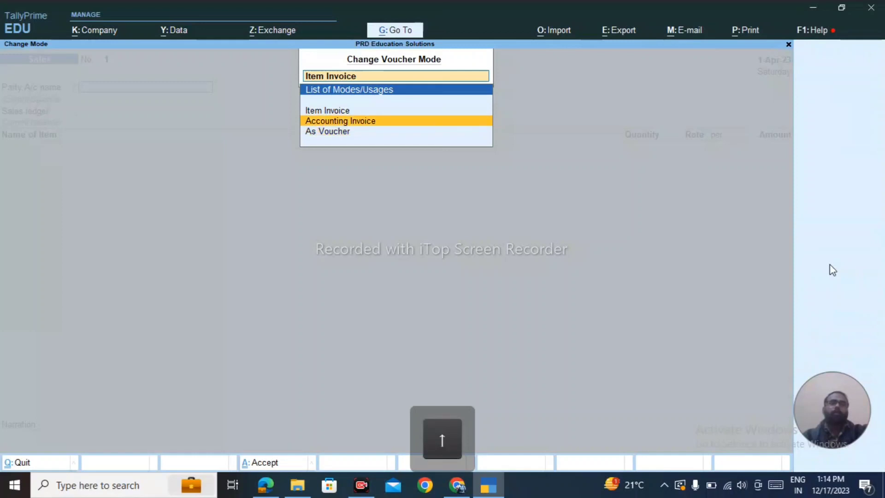
pyautogui.press('Down')
pyautogui.press('Up')
pyautogui.press('Return')
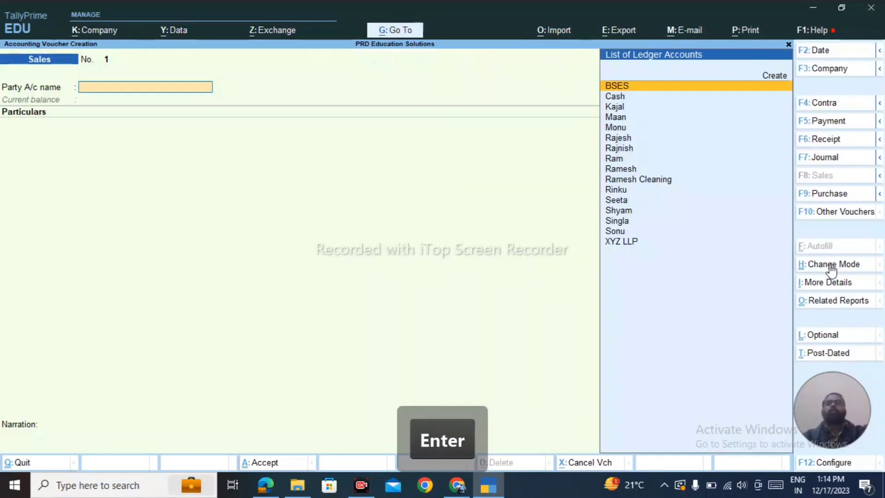
# Copy the first student's invoice number from the Google Sheets spreadsheet and return to the Sales voucher in TallyPrime.
pyautogui.hotkey('alt', 'Tab')
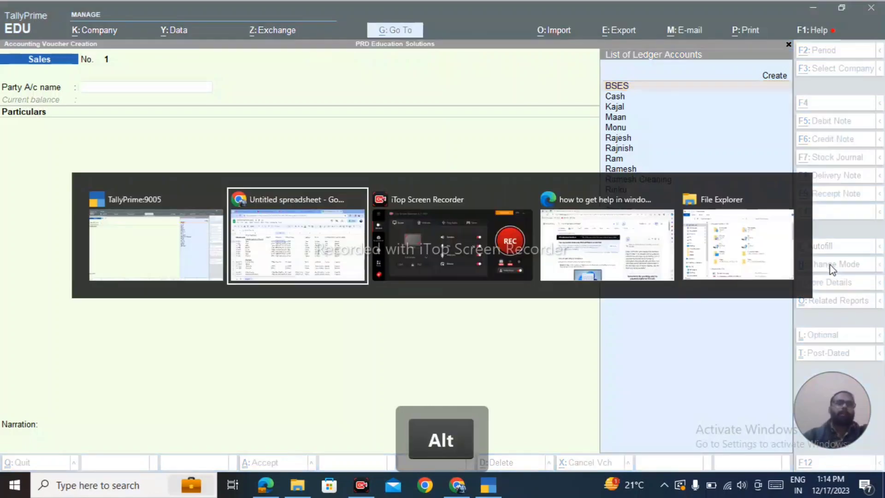
pyautogui.press('Left')
pyautogui.press('Right')
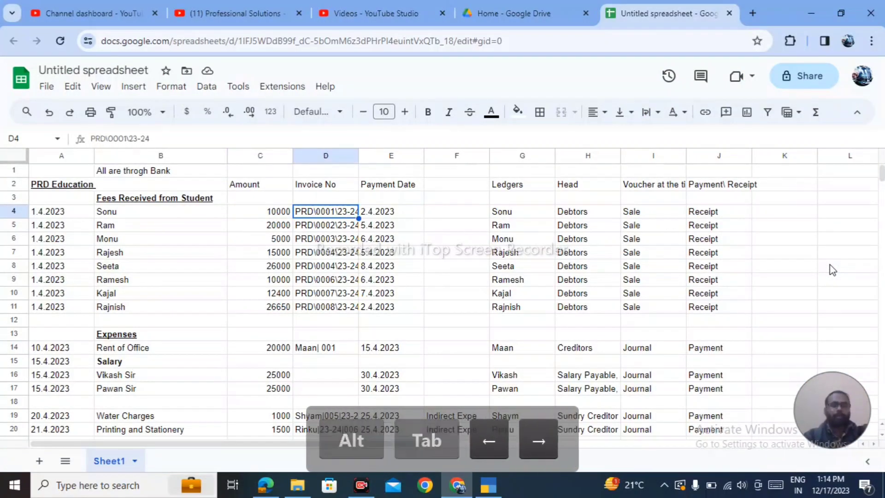
pyautogui.hotkey('ctrl', 'c')
pyautogui.hotkey('alt', 'Tab')
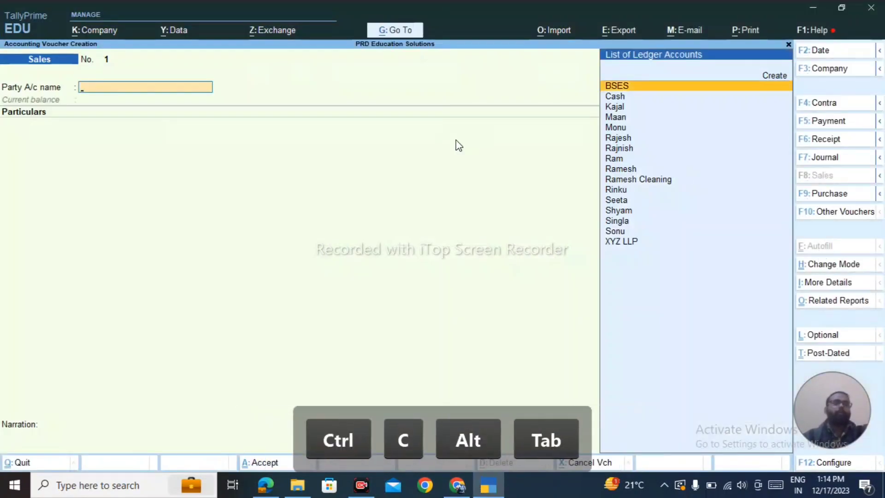
pyautogui.click(788, 44)
pyautogui.press('Return')
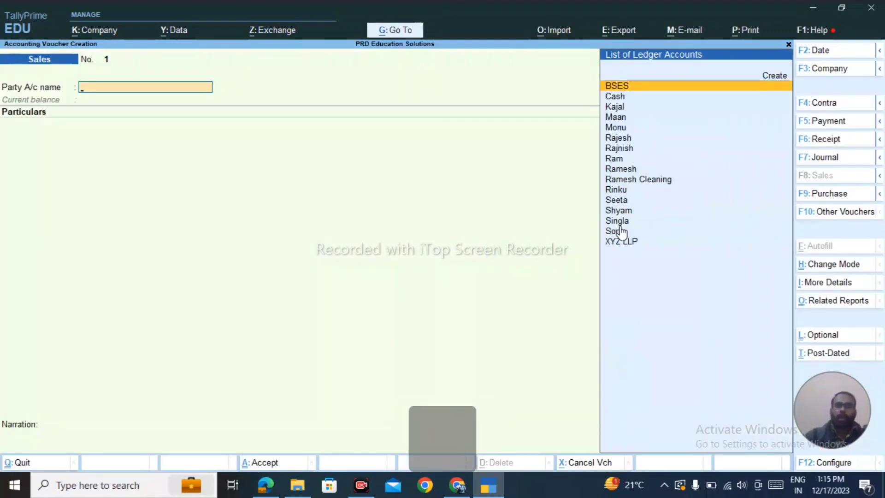
# Set "Use Voucher No. as Bill Reference for Bill Allocation" to No in the Sales voucher configuration and accept it.
pyautogui.click(828, 463)
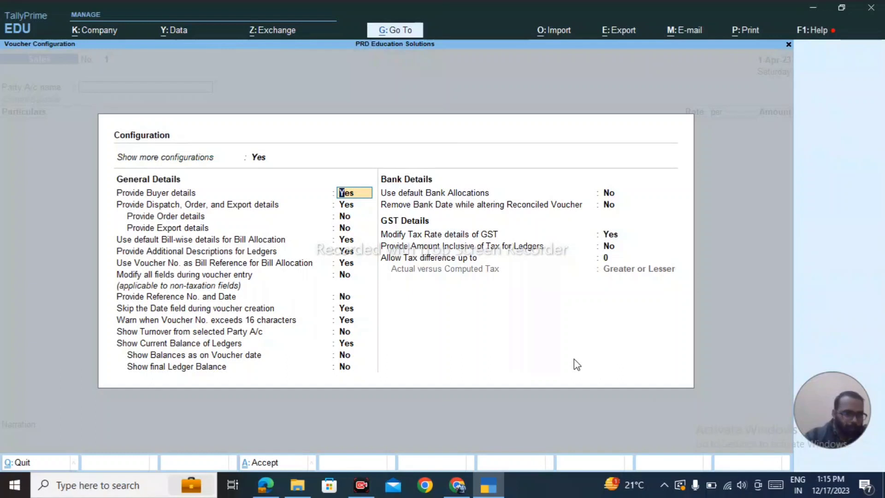
pyautogui.press('Return')
pyautogui.press('Return')
pyautogui.press('Return')
pyautogui.press('Return')
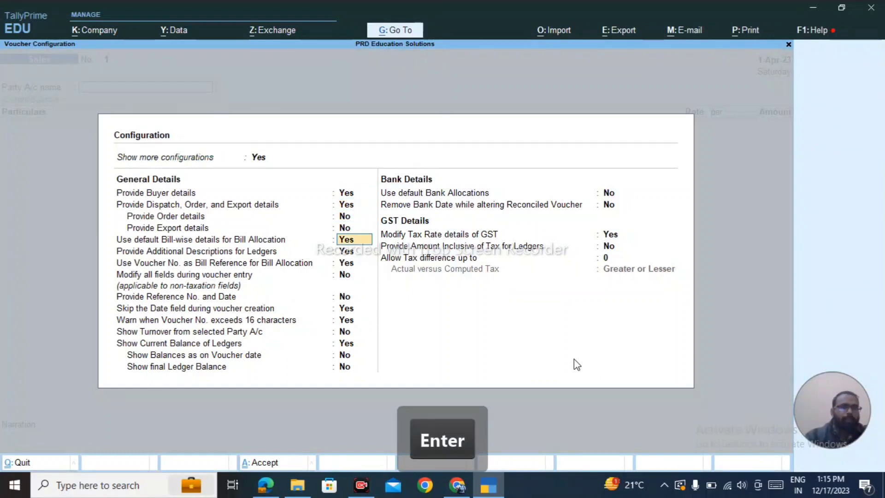
pyautogui.press('Return')
pyautogui.press('Return')
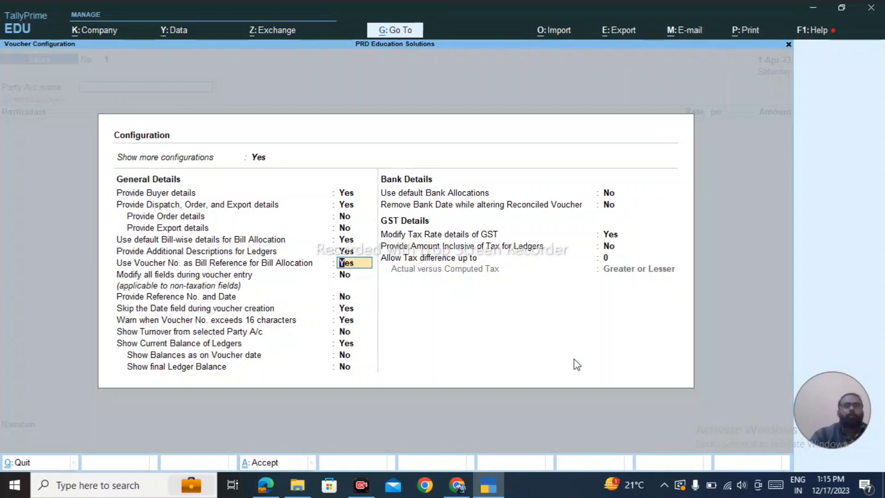
pyautogui.write('n')
pyautogui.press('Return')
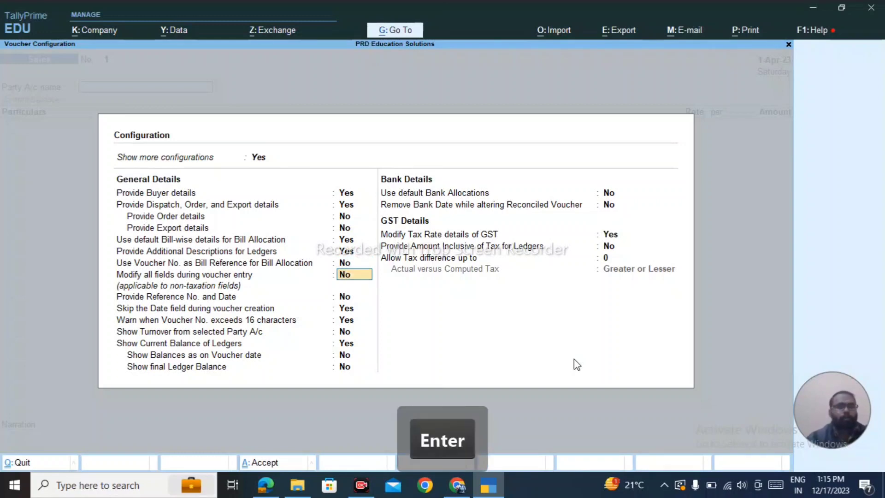
pyautogui.hotkey('ctrl', 'a')
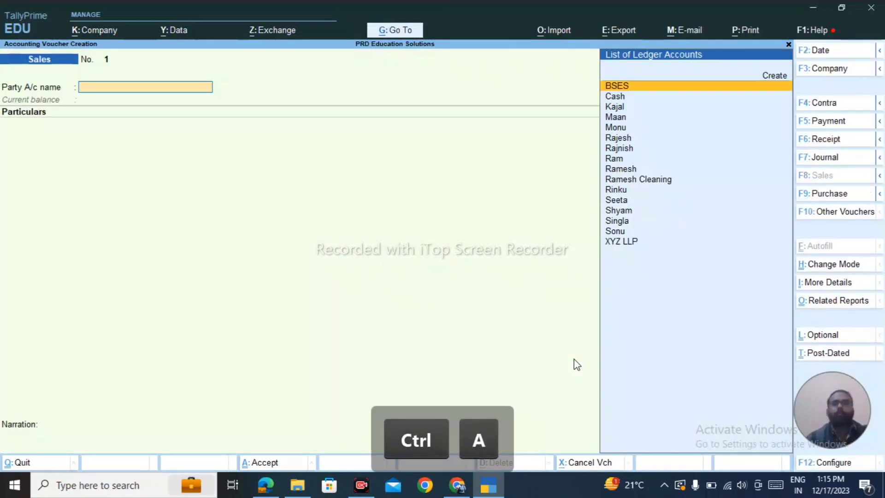
# Select the first listed student's ledger as the Sales voucher's party and accept the default dispatch and party details.
pyautogui.hotkey('alt', 'Tab')
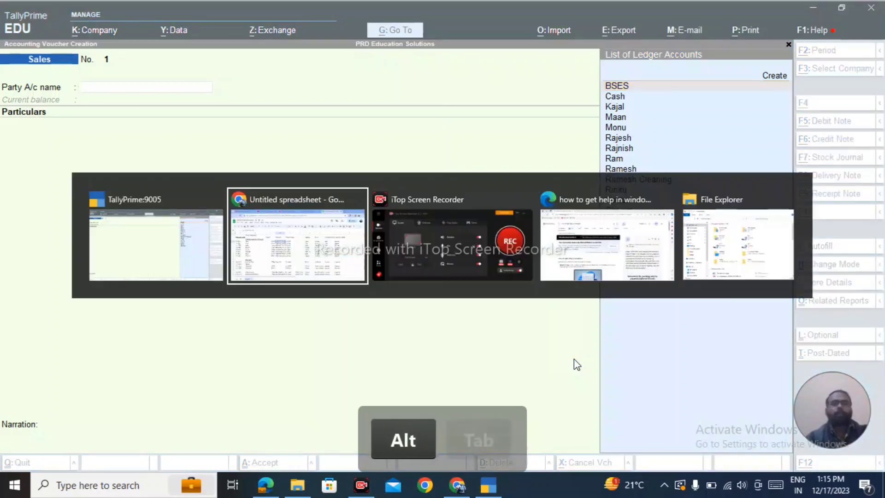
pyautogui.hotkey('alt', 'Tab')
pyautogui.press('Down')
pyautogui.press('Down')
pyautogui.press('Down')
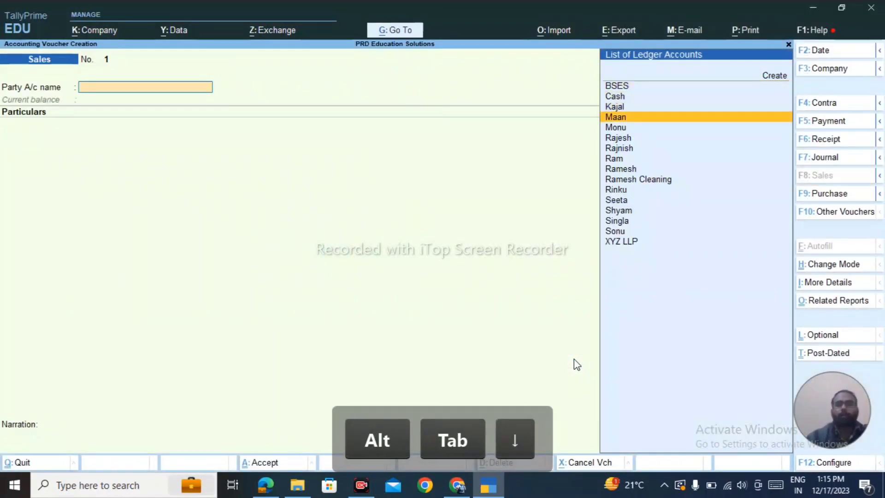
pyautogui.press('Down')
pyautogui.press('Down')
pyautogui.press('Down')
pyautogui.press('Down')
pyautogui.press('Down')
pyautogui.press('Down')
pyautogui.press('Down')
pyautogui.press('Down')
pyautogui.press('Down')
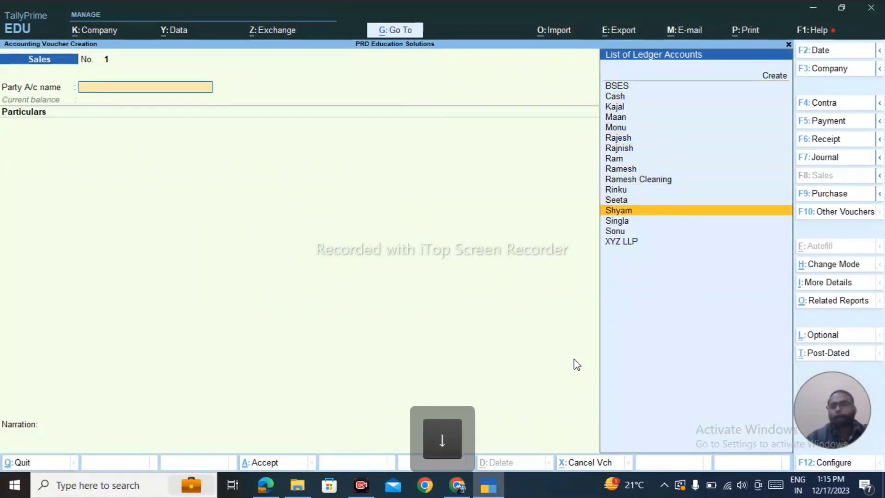
pyautogui.press('Down')
pyautogui.press('Down')
pyautogui.press('Return')
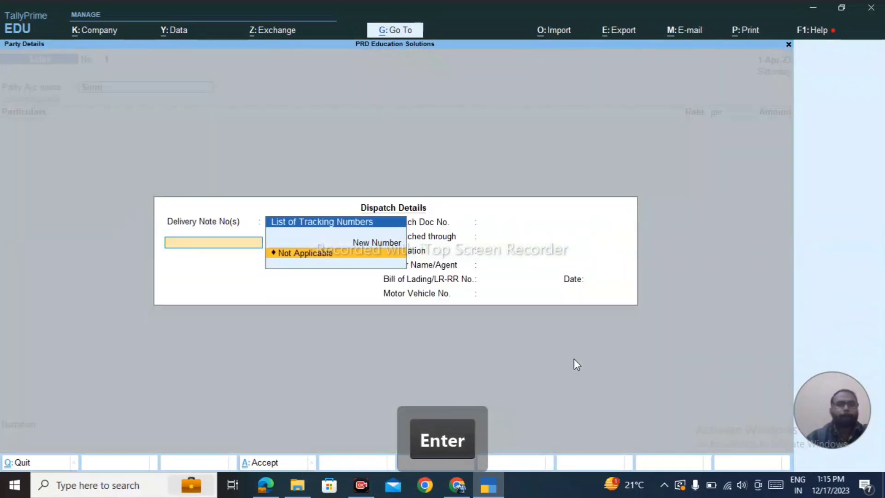
pyautogui.press('Return')
pyautogui.hotkey('ctrl', 'a')
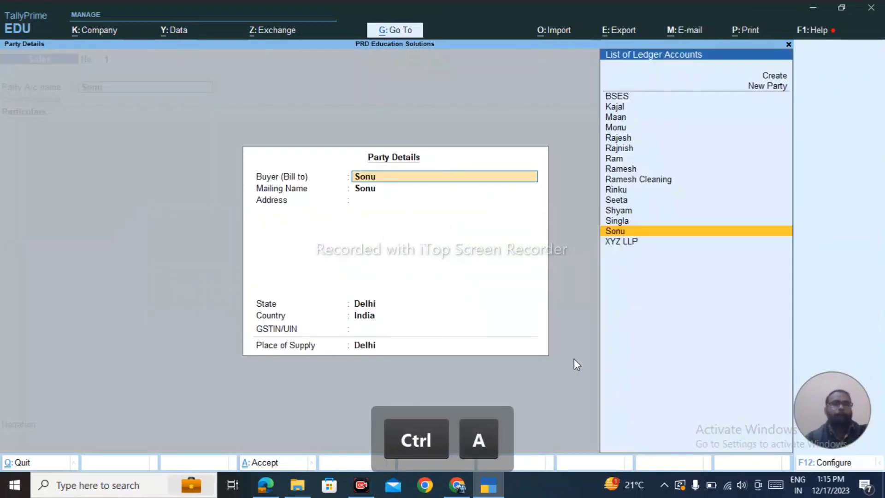
pyautogui.hotkey('ctrl', 'a')
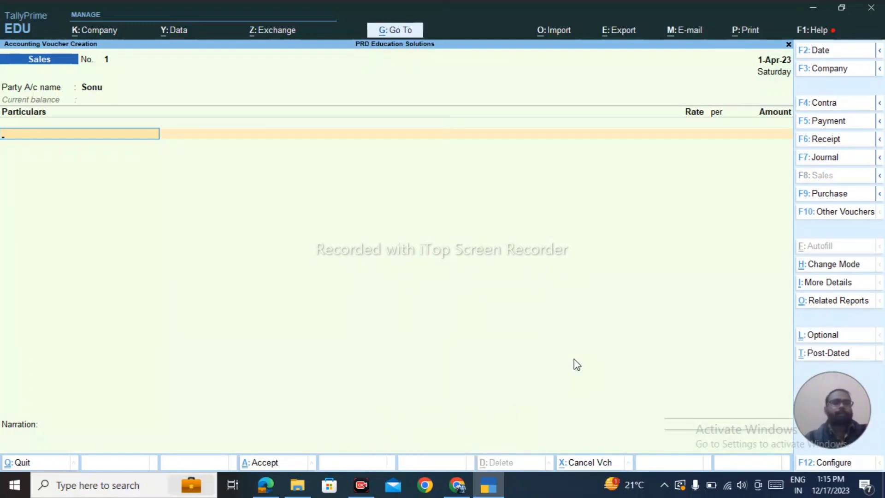
# Set "Provide Reference No. and Date" to Yes in the Sales voucher configuration and accept it.
pyautogui.press('BackSpace')
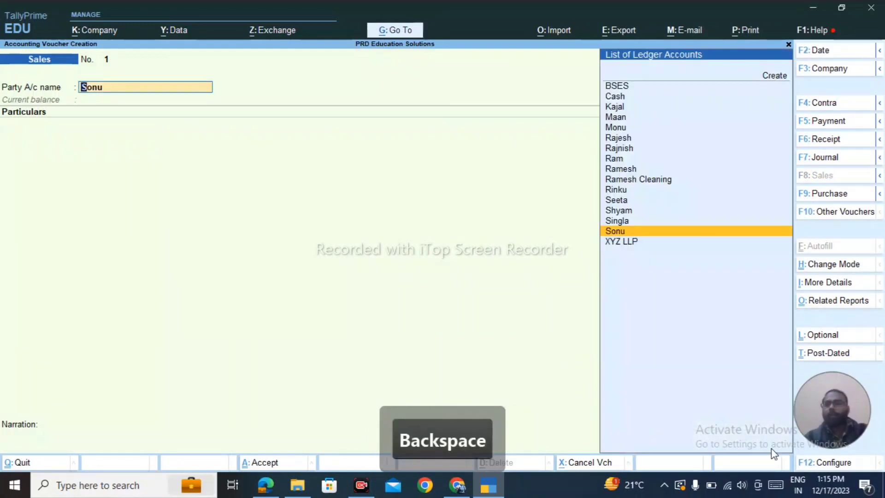
pyautogui.click(804, 463)
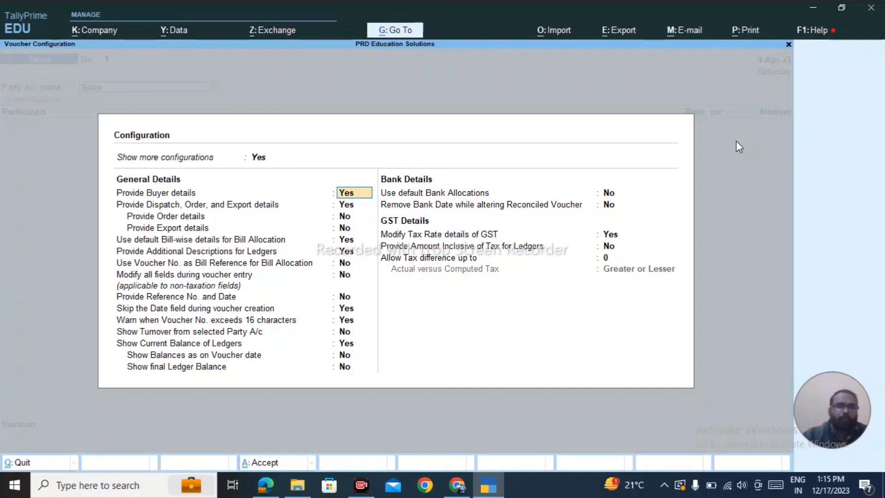
pyautogui.click(665, 482)
pyautogui.click(654, 455)
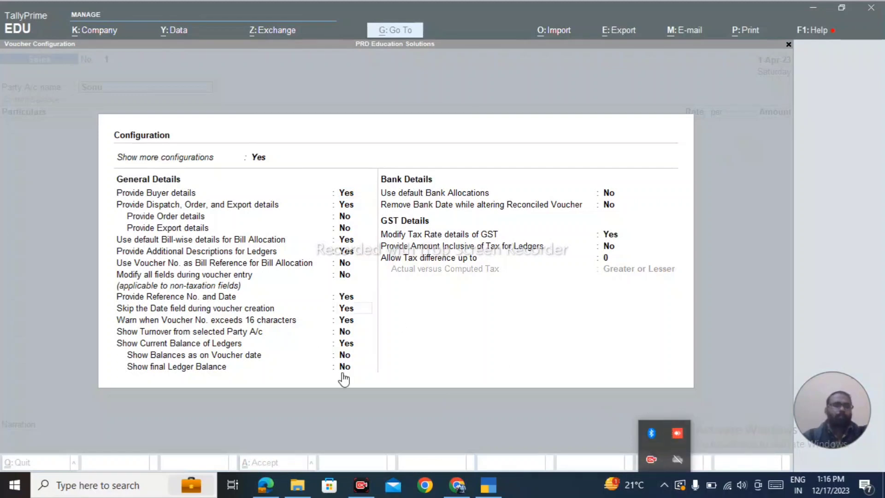
pyautogui.click(347, 199)
pyautogui.click(351, 203)
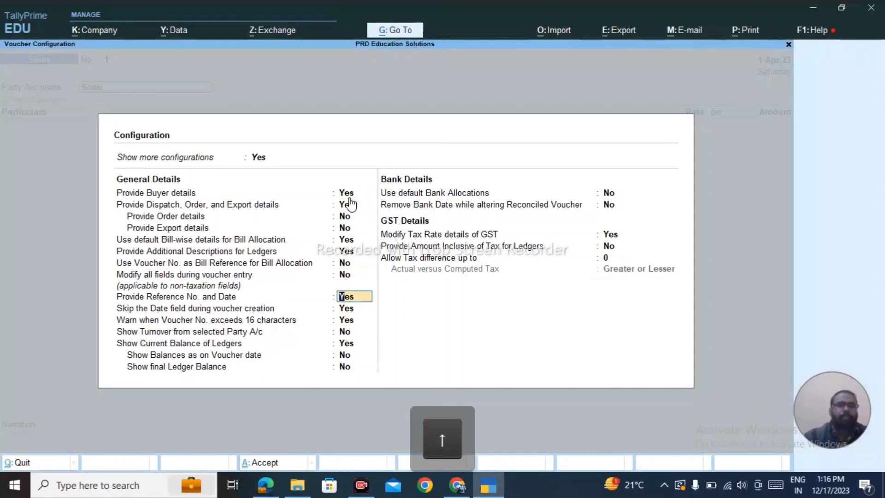
pyautogui.press('Return')
pyautogui.hotkey('ctrl', 'a')
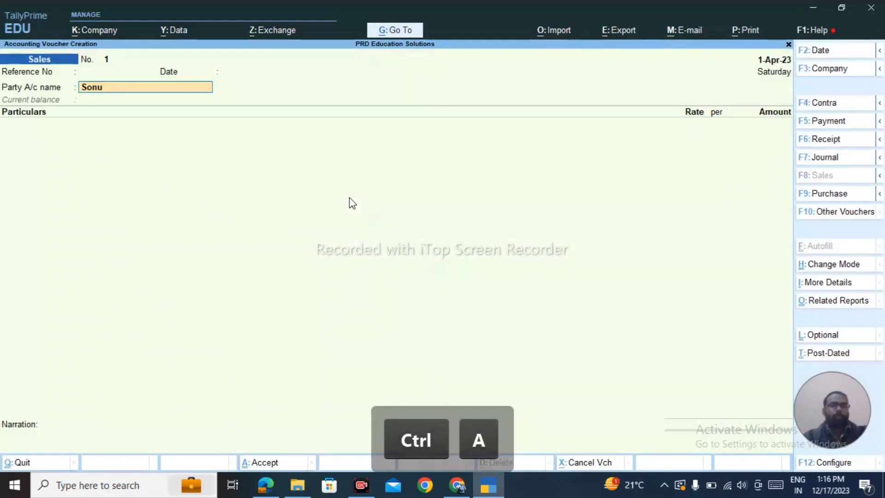
# Copy the first student's invoice number from the Google Sheets spreadsheet into the Sales voucher's Reference No in TallyPrime.
pyautogui.press('BackSpace')
pyautogui.press('BackSpace')
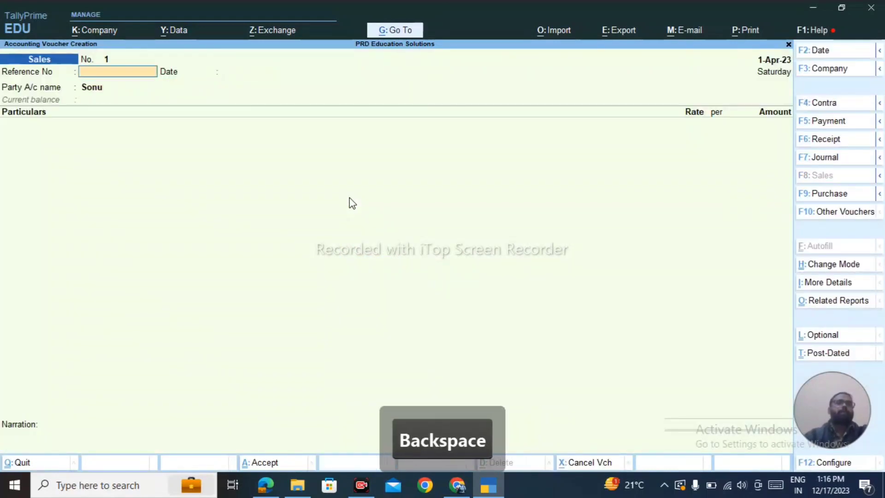
pyautogui.hotkey('alt', 'Tab')
pyautogui.press('Right')
pyautogui.press('Left')
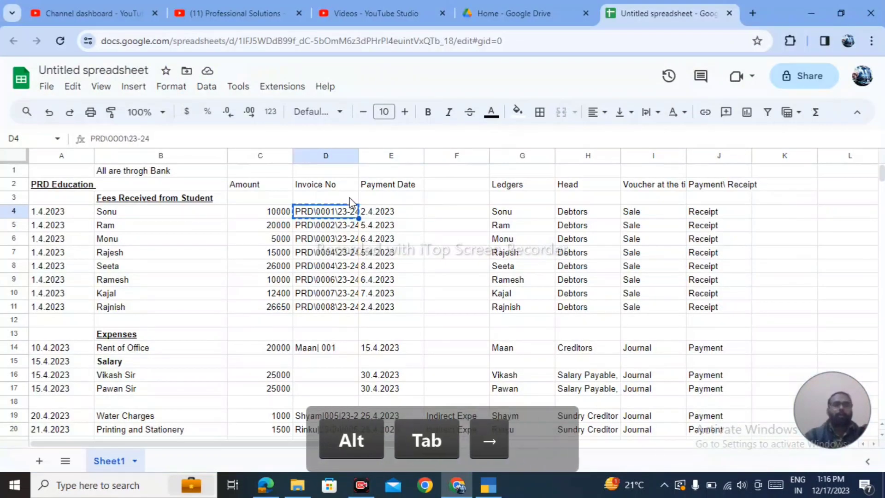
pyautogui.hotkey('ctrl', 'c')
pyautogui.hotkey('alt', 'Tab')
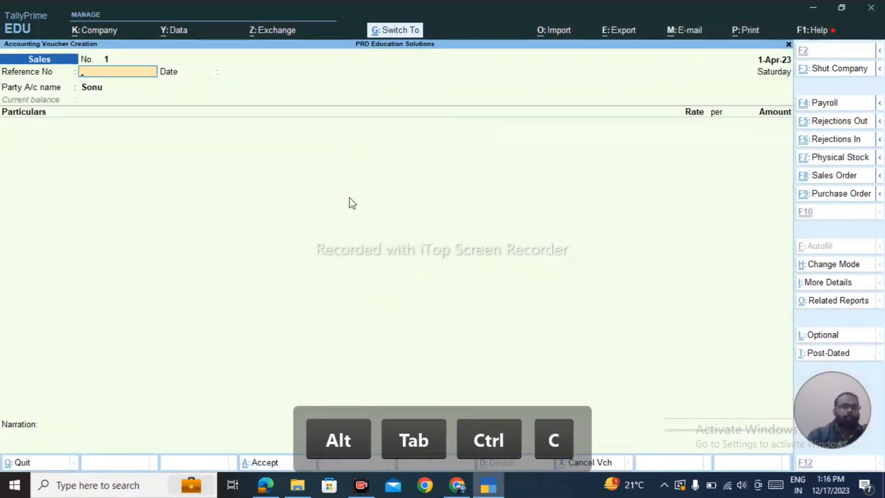
pyautogui.hotkey('ctrl', 'v')
pyautogui.press('Return')
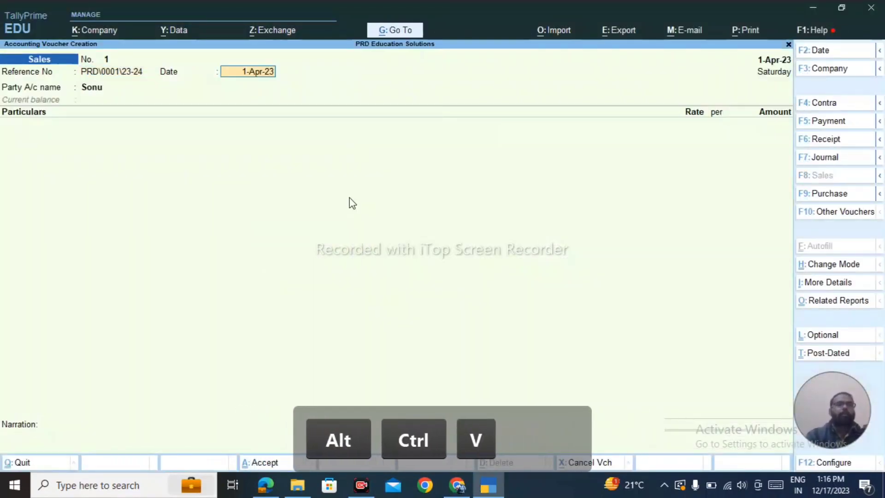
pyautogui.hotkey('alt', 'Tab')
pyautogui.hotkey('alt', 'Tab')
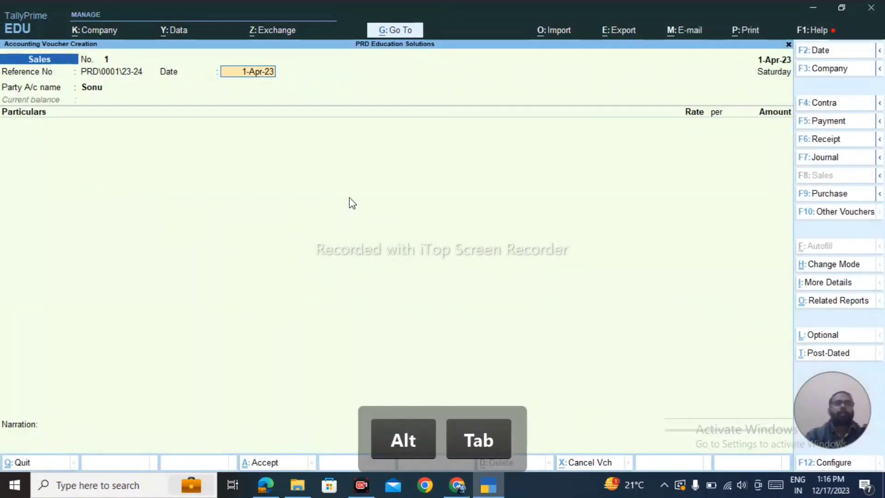
# Accept 1-Apr-23 as the reference date, keep the selected party, and accept its dispatch and party details.
pyautogui.press('Return')
pyautogui.press('Return')
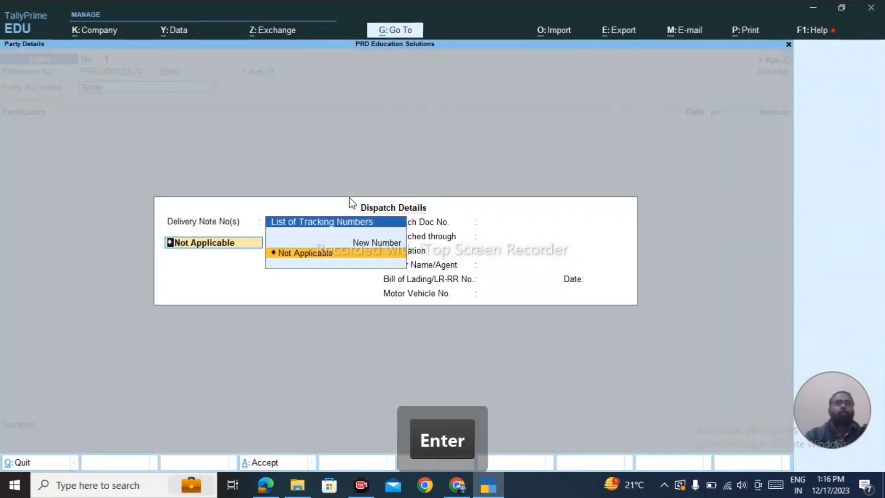
pyautogui.hotkey('ctrl', 'a')
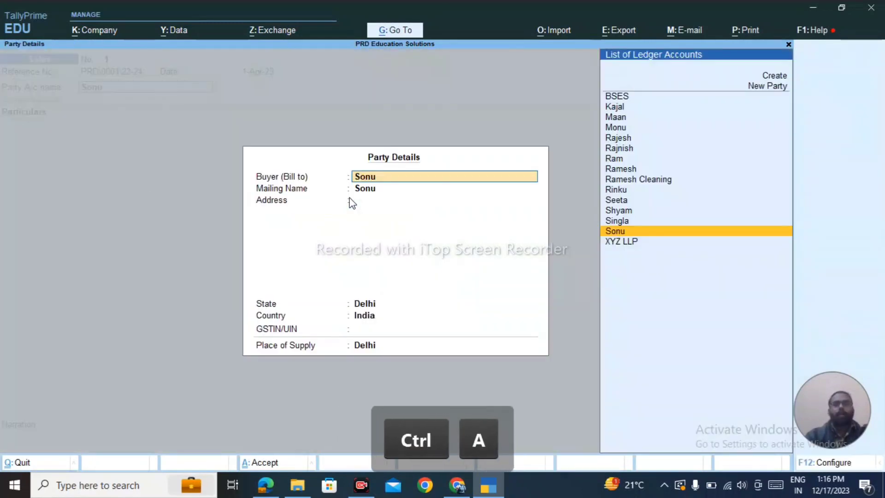
pyautogui.press('ctrl')
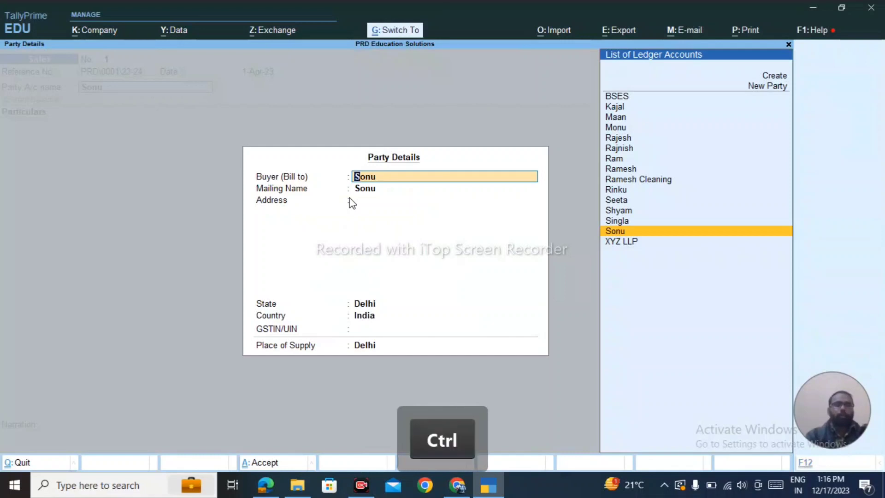
pyautogui.hotkey('ctrl', 'a')
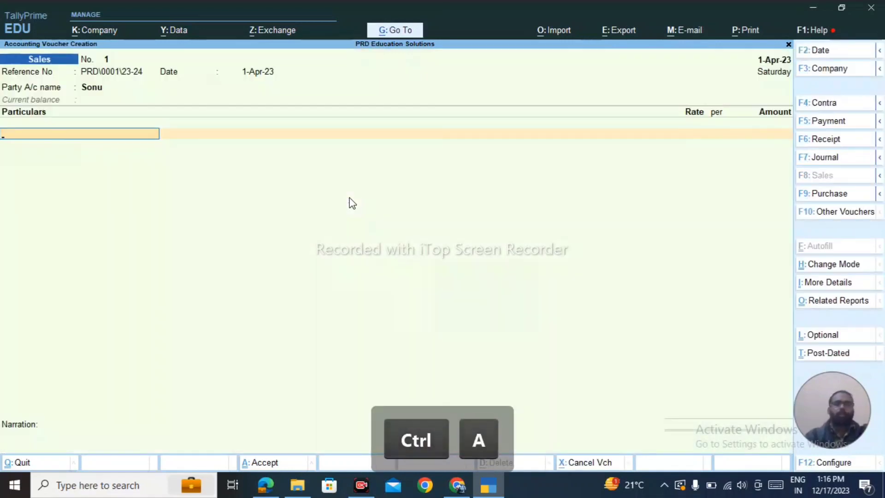
pyautogui.press('BackSpace')
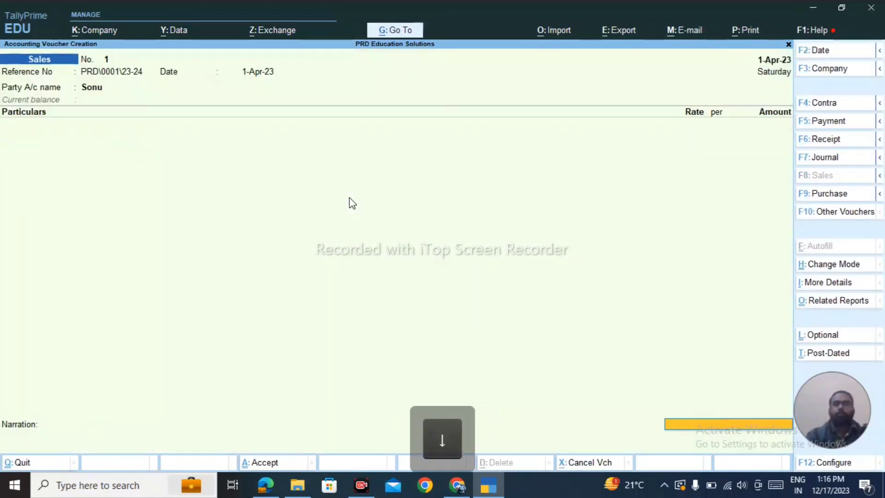
pyautogui.press('Down')
pyautogui.press('Down')
pyautogui.press('Down')
pyautogui.press('Down')
pyautogui.press('Down')
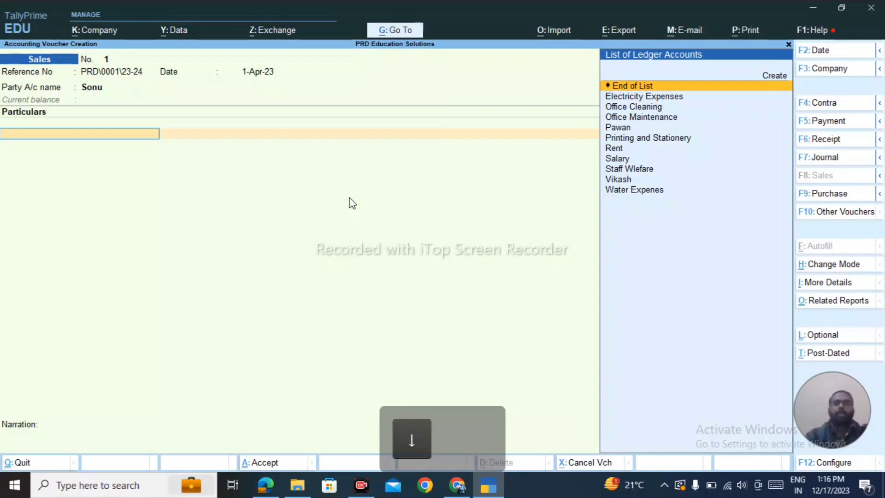
pyautogui.press('Down')
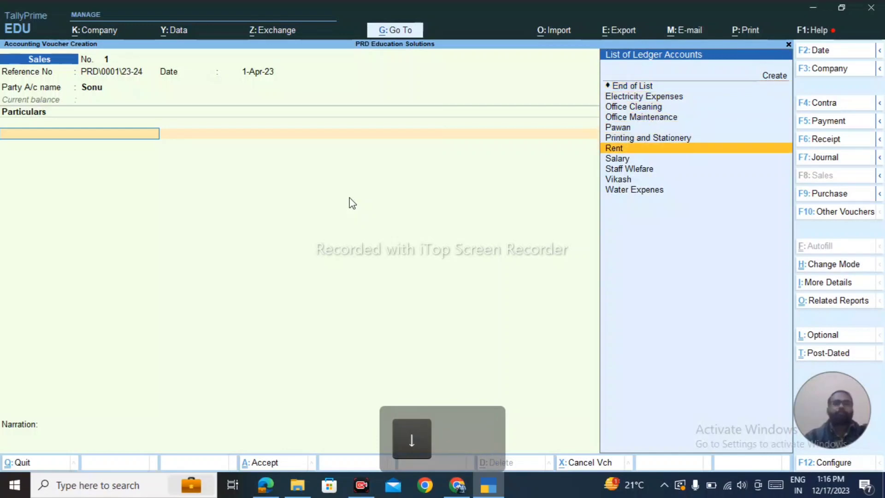
pyautogui.press('Up')
pyautogui.press('Up')
pyautogui.press('Up')
pyautogui.press('Up')
pyautogui.press('Up')
pyautogui.press('Up')
pyautogui.press('Up')
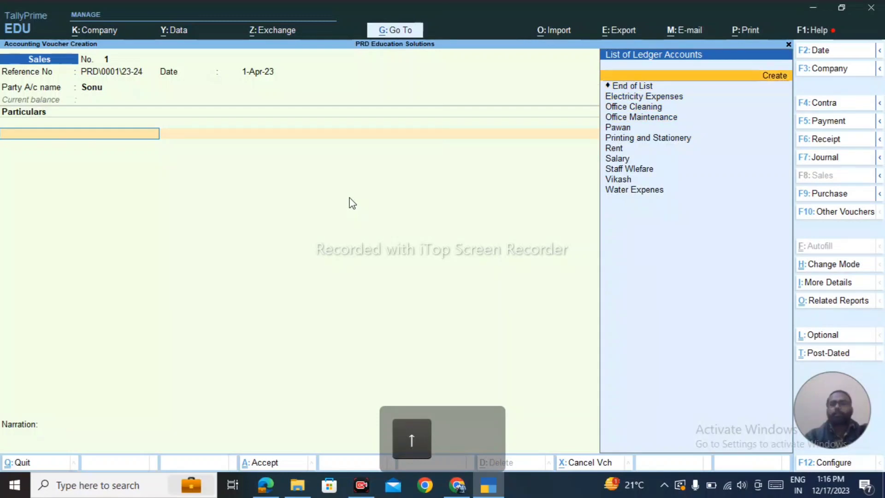
pyautogui.press('Return')
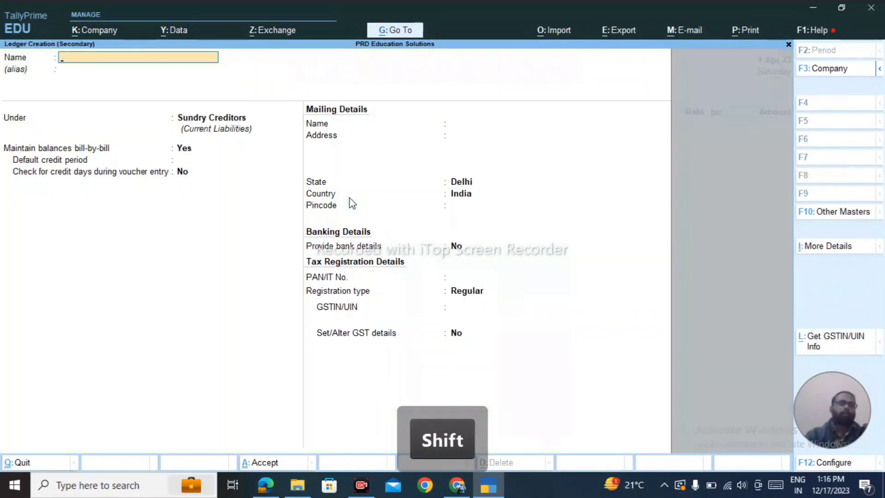
pyautogui.write('Sales')
pyautogui.press('Escape')
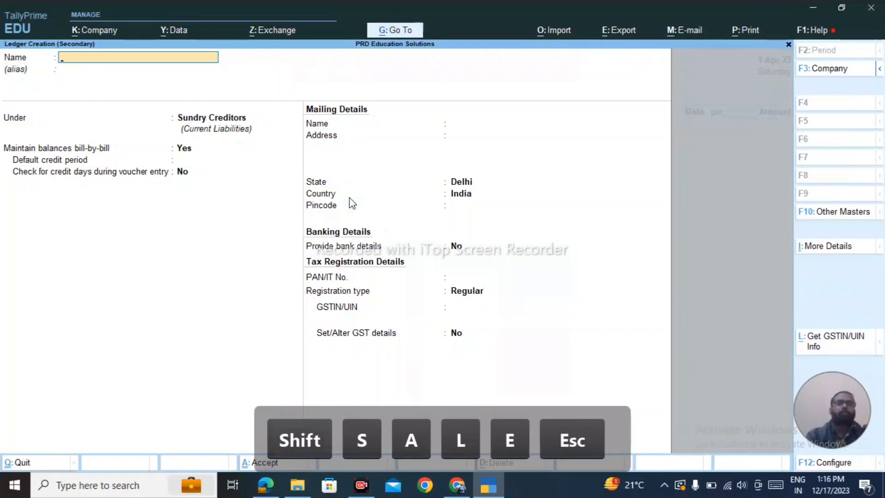
pyautogui.press('Escape')
# Start a new ledger named Sales from the voucher's Particulars and place it under Direct Incomes.
pyautogui.hotkey('alt', 'c')
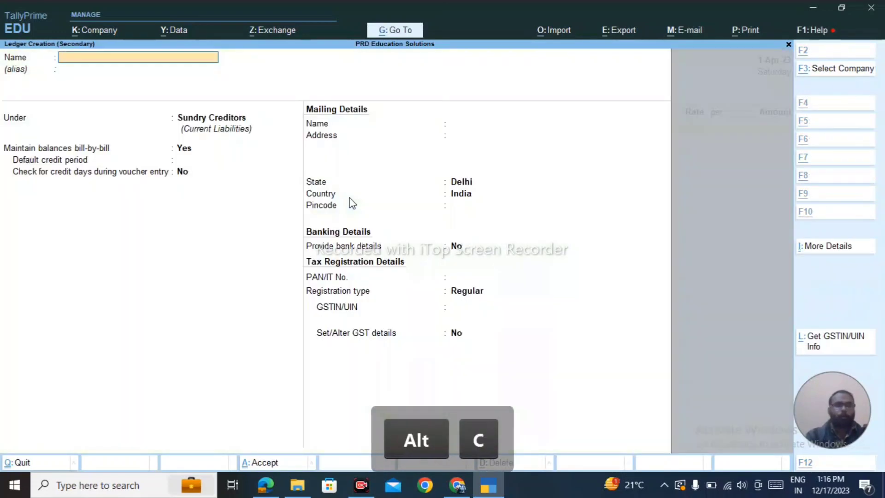
pyautogui.write('Sales')
pyautogui.press('Return')
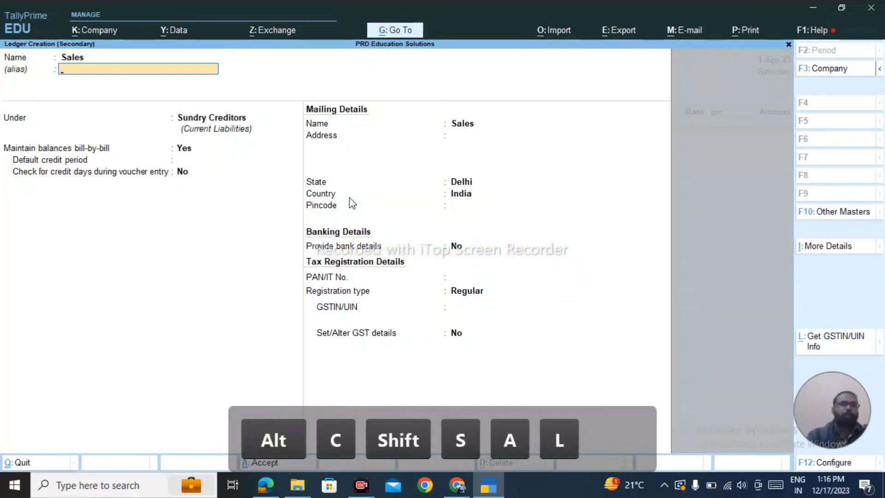
pyautogui.press('Return')
pyautogui.write('Dir')
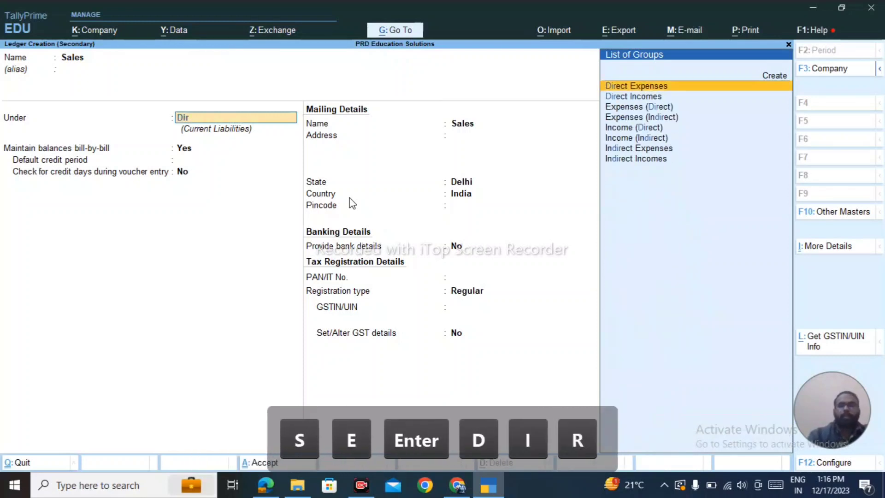
pyautogui.press('Down')
pyautogui.press('Return')
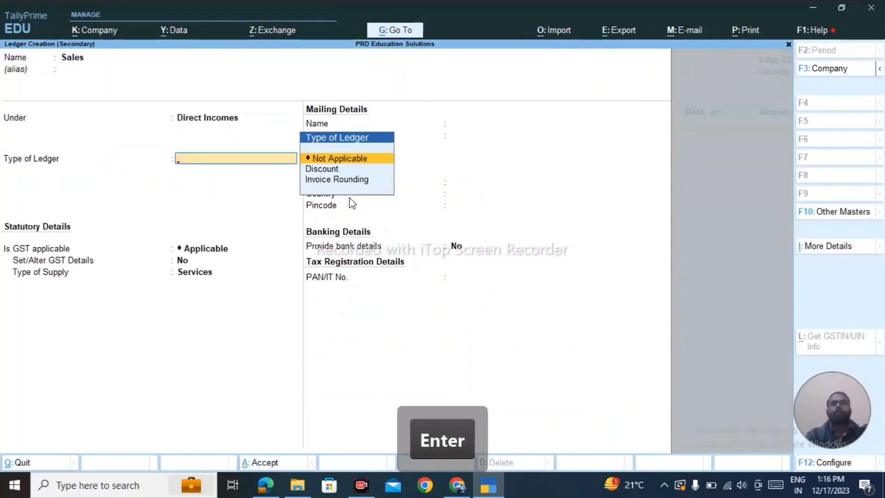
# Change the new Sales ledger's group to Sales Accounts and save the ledger.
pyautogui.press('BackSpace')
pyautogui.write('sale')
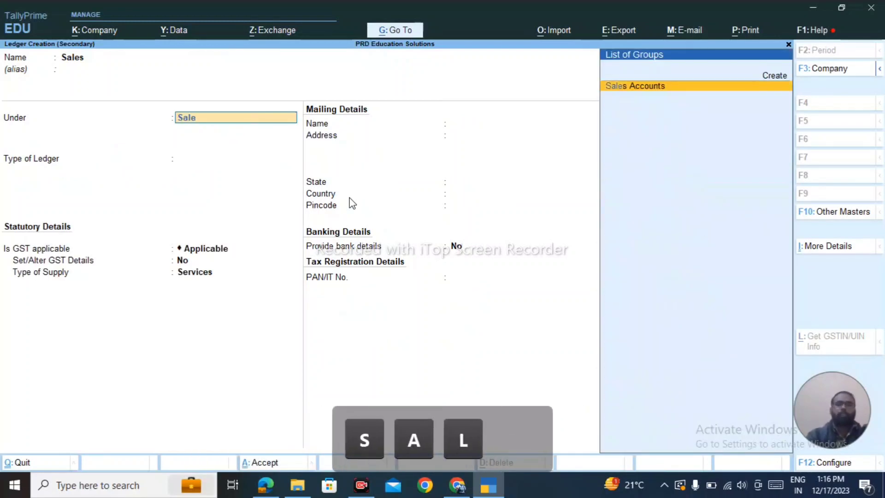
pyautogui.press('Return')
pyautogui.press('Return')
pyautogui.hotkey('ctrl', 'a')
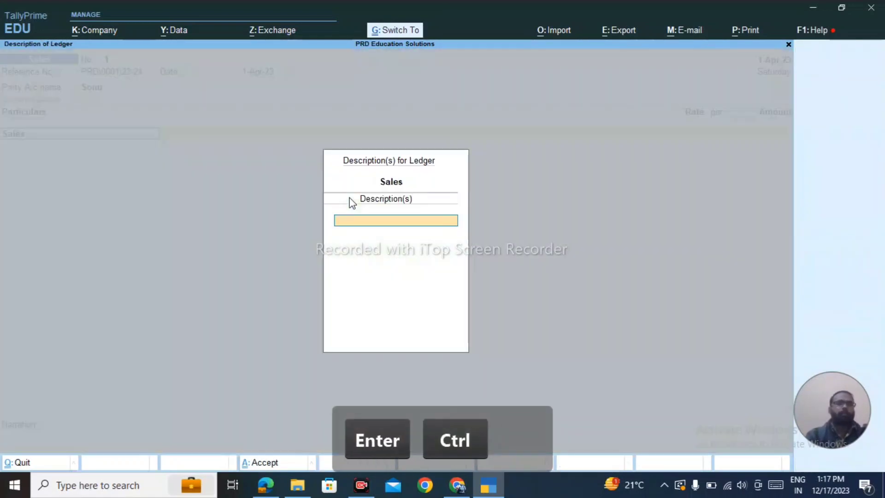
# Leave the ledger description blank and keep Sales as the ledger in the voucher's Particulars.
pyautogui.press('Escape')
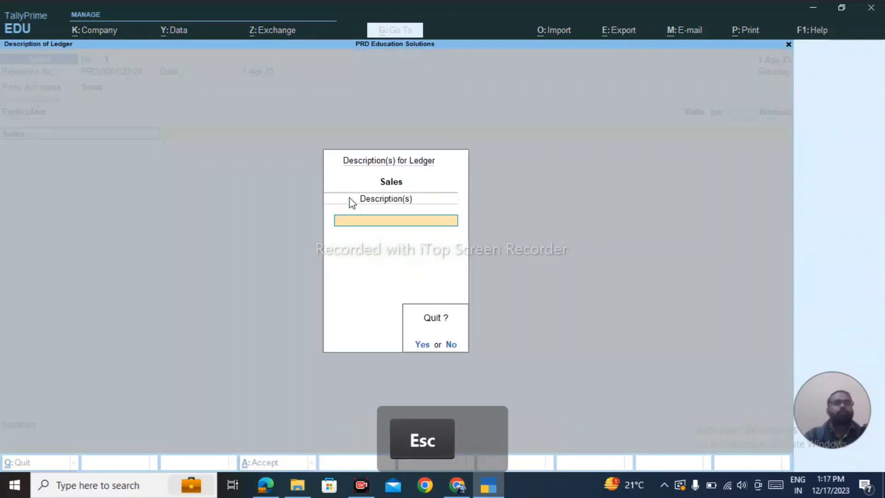
pyautogui.press('Escape')
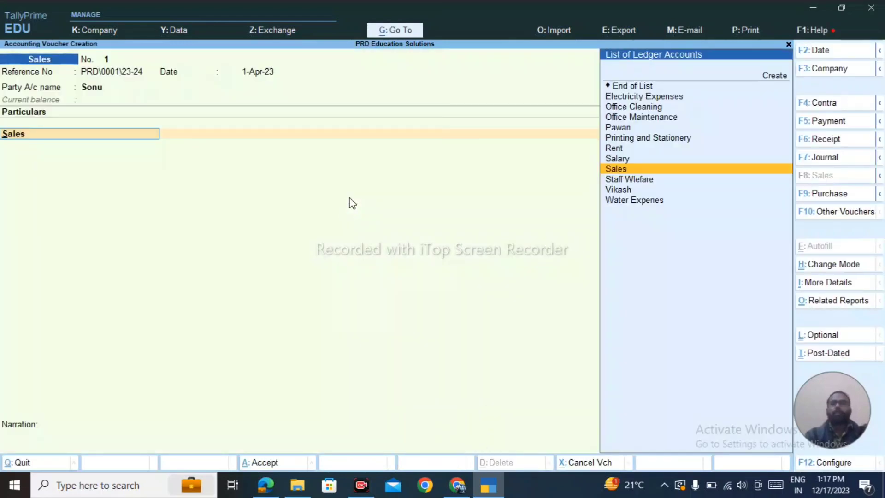
pyautogui.press('Return')
pyautogui.press('Return')
# Look up the first student's fee in the spreadsheet and enter 10000 as the Sales amount in TallyPrime.
pyautogui.hotkey('alt', 'Tab')
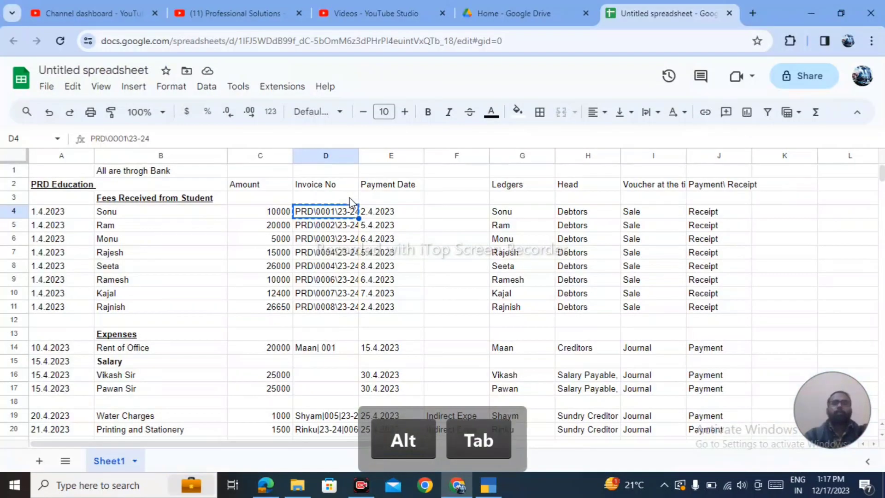
pyautogui.press('Right')
pyautogui.press('Left')
pyautogui.hotkey('alt', 'Tab')
pyautogui.write('10,00')
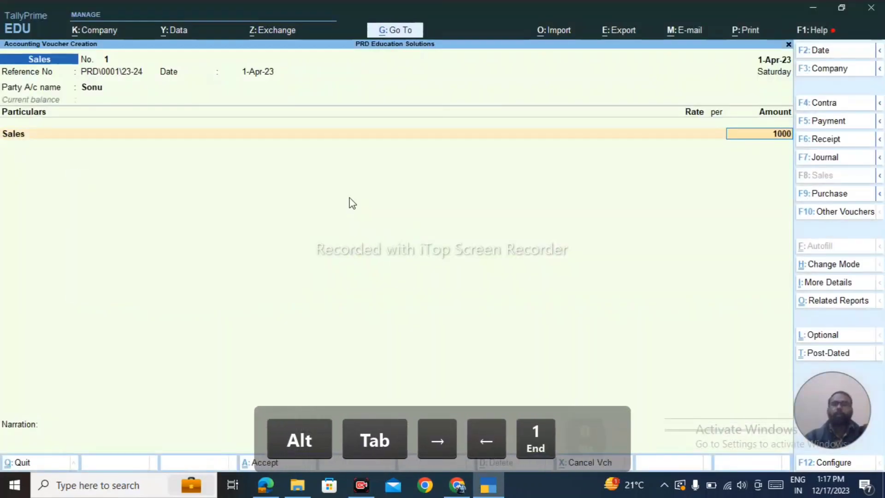
pyautogui.write('0')
pyautogui.press('Return')
pyautogui.press('Return')
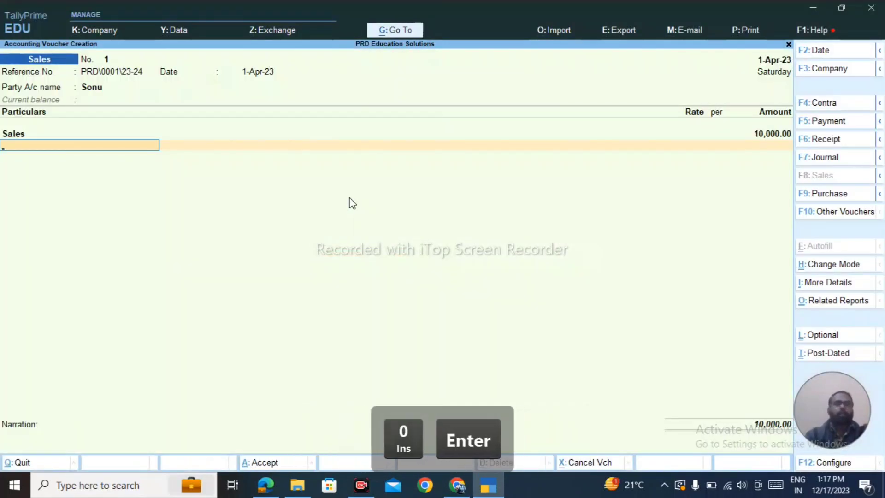
# Finish the Particulars, enter the narration "Bieng Fees invoices issued to students", and save the first Sales voucher.
pyautogui.press('Return')
pyautogui.press('Return')
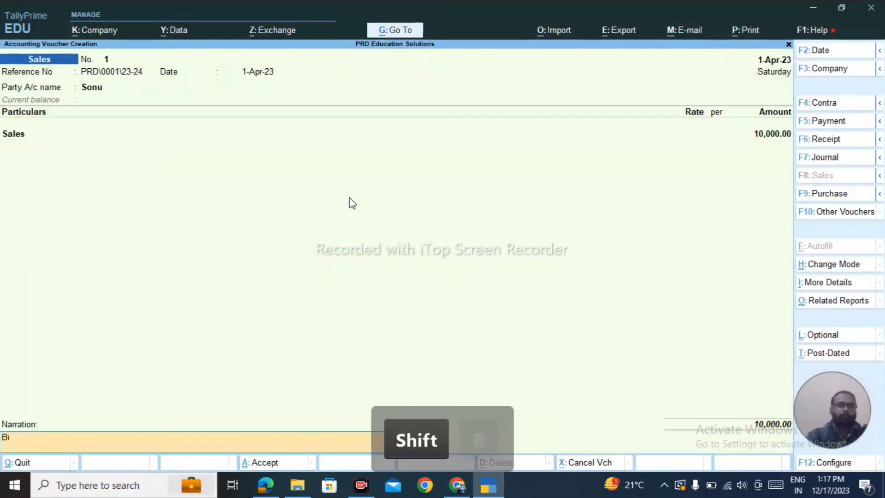
pyautogui.write('Bieng Fees')
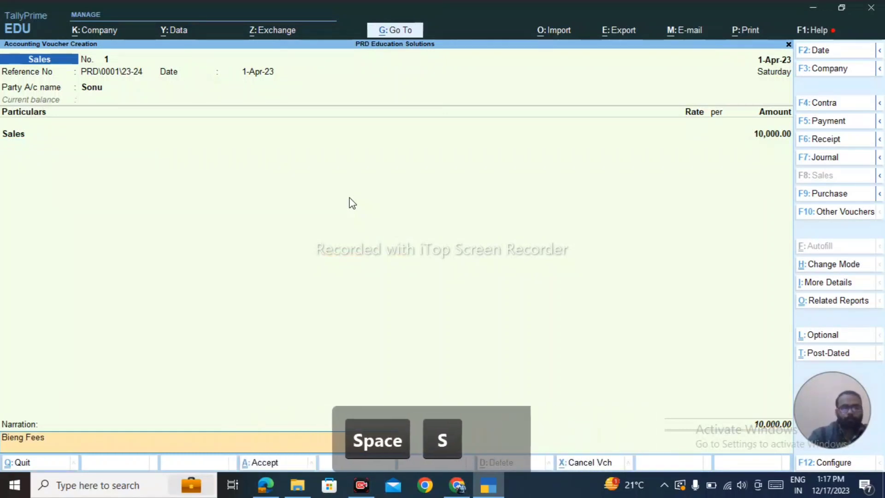
pyautogui.write(' invo')
pyautogui.press('BackSpace')
pyautogui.write('vo')
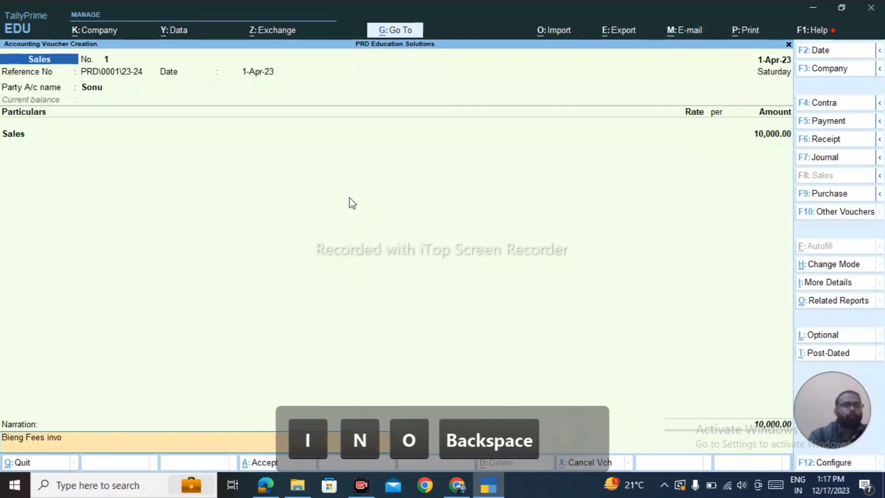
pyautogui.write('ices isu')
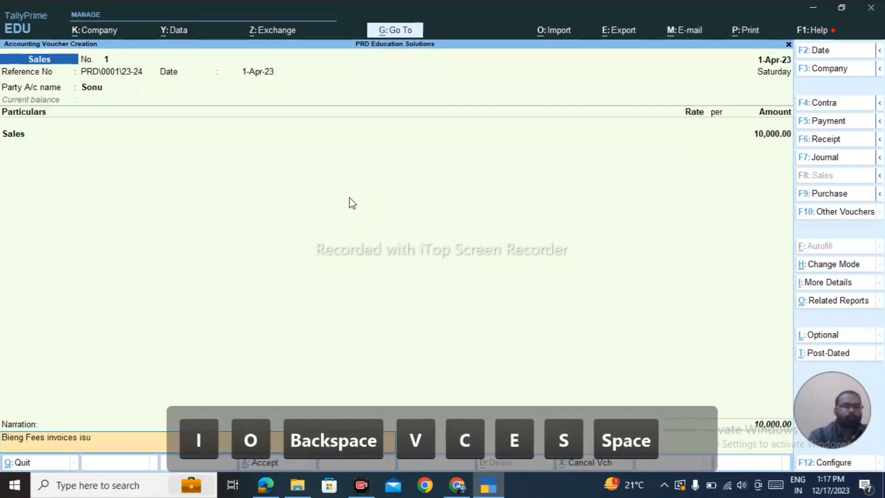
pyautogui.press('BackSpace')
pyautogui.write('su')
pyautogui.press('BackSpace')
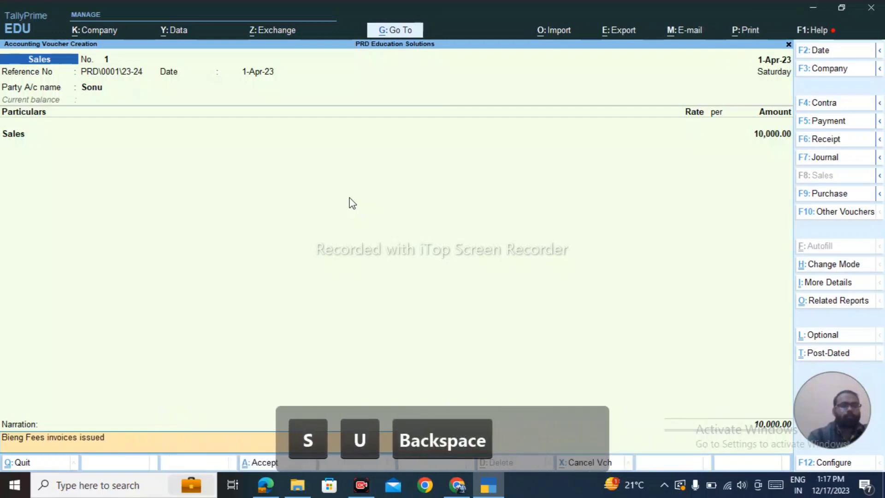
pyautogui.write('ed to students.')
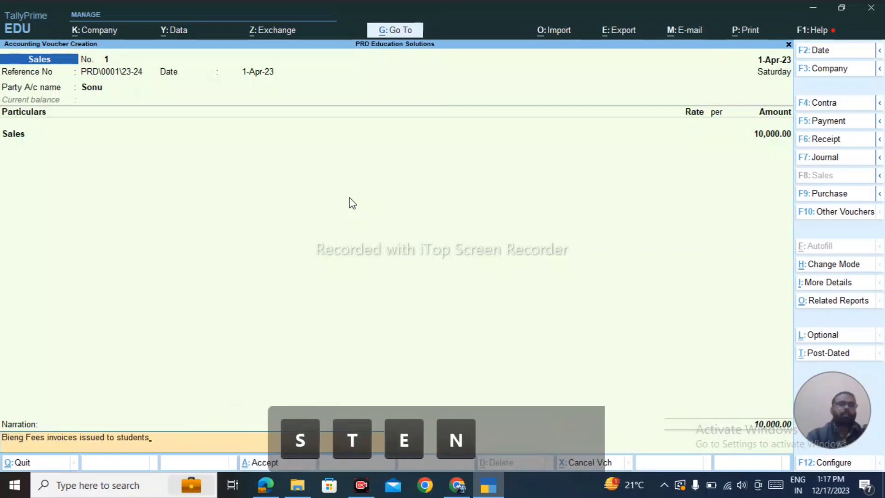
pyautogui.press('Return')
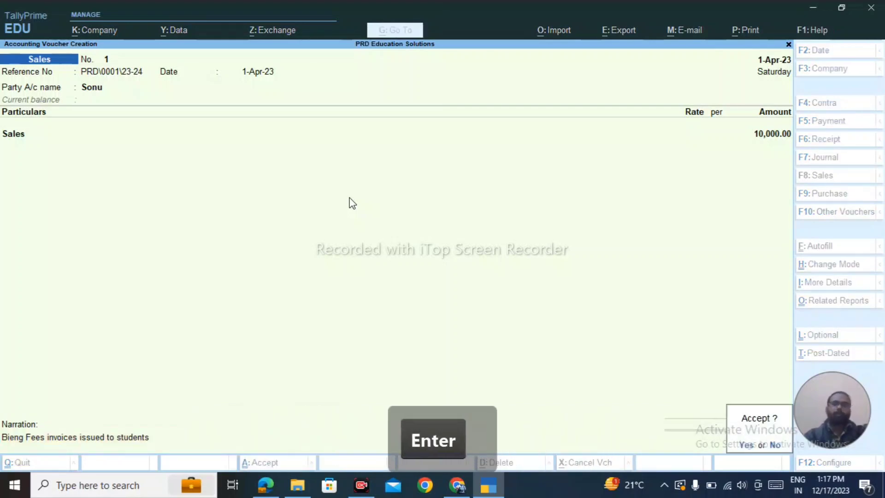
# Copy the second student's invoice number from the Google Sheets spreadsheet into the new Sales voucher's Reference No in TallyPrime.
pyautogui.hotkey('alt', 'Tab')
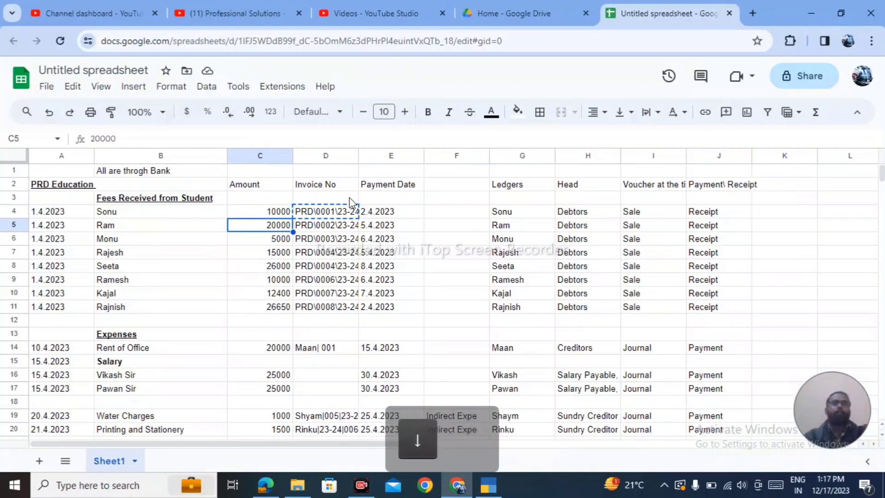
pyautogui.hotkey('alt', 'Tab')
pyautogui.hotkey('alt', 'Tab')
pyautogui.press('Right')
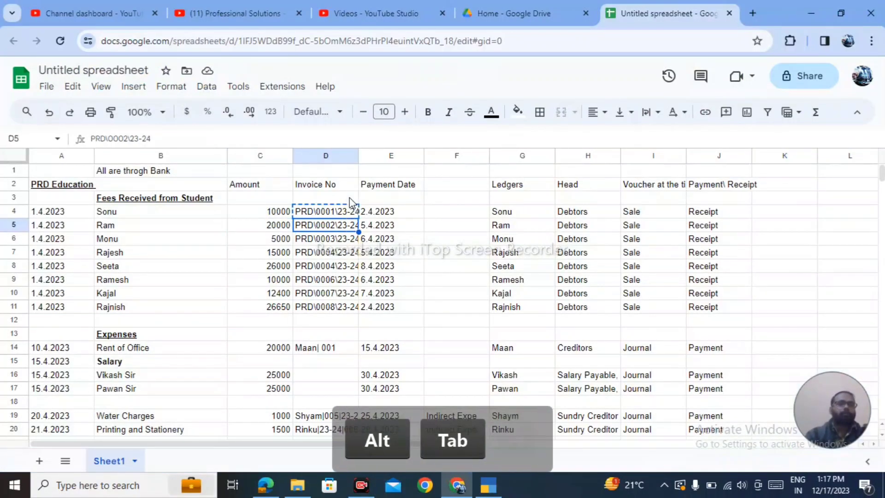
pyautogui.hotkey('ctrl', 'c')
pyautogui.hotkey('alt', 'Tab')
pyautogui.hotkey('ctrl', 'v')
pyautogui.press('Return')
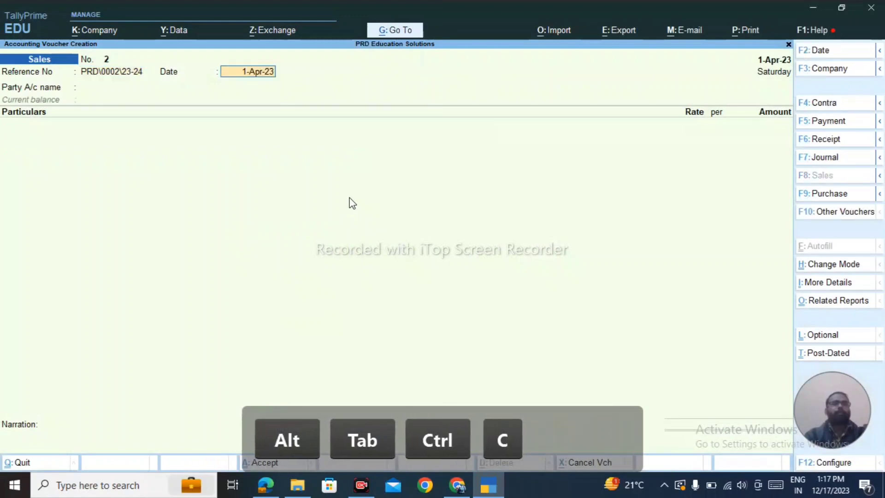
# Accept 1-Apr-23 as the reference date and set the second student's ledger as party, keeping the default dispatch and party details.
pyautogui.press('Return')
pyautogui.press('capslock')
pyautogui.hotkey('alt', 'Tab')
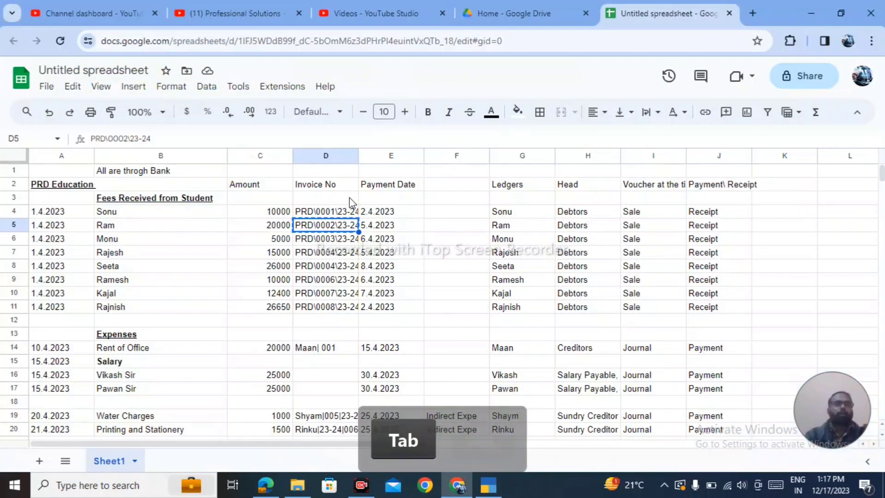
pyautogui.hotkey('alt', 'Tab')
pyautogui.press('Down')
pyautogui.press('Down')
pyautogui.press('Down')
pyautogui.press('Down')
pyautogui.press('Down')
pyautogui.press('Down')
pyautogui.press('Down')
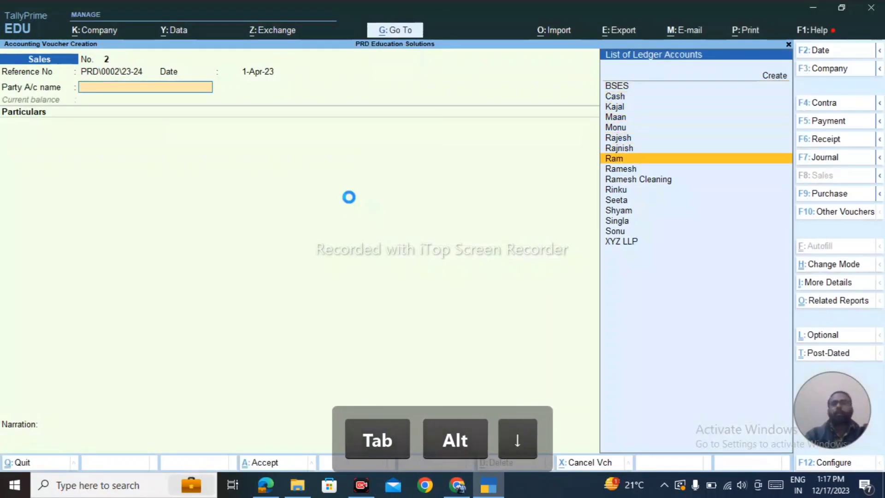
pyautogui.press('Return')
pyautogui.hotkey('ctrl', 'a')
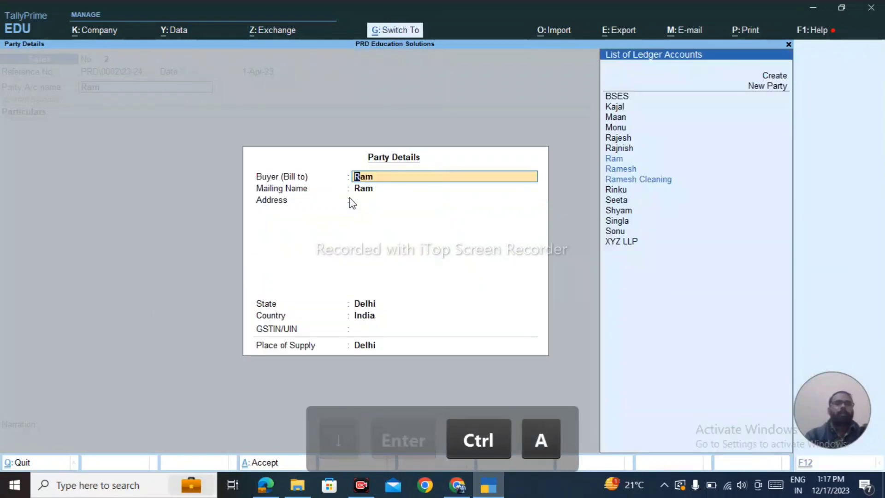
pyautogui.hotkey('ctrl', 'a')
# Choose the Sales ledger in the second voucher's Particulars and accept a blank ledger description.
pyautogui.write('SAL')
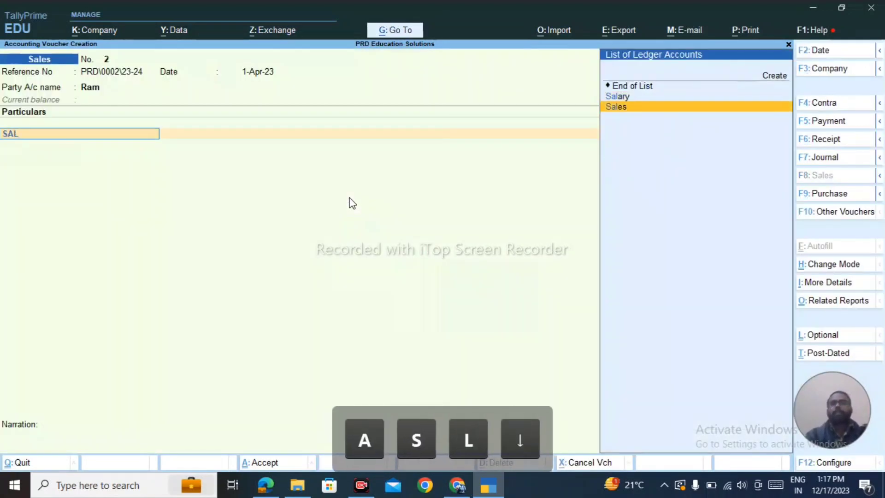
pyautogui.press('Return')
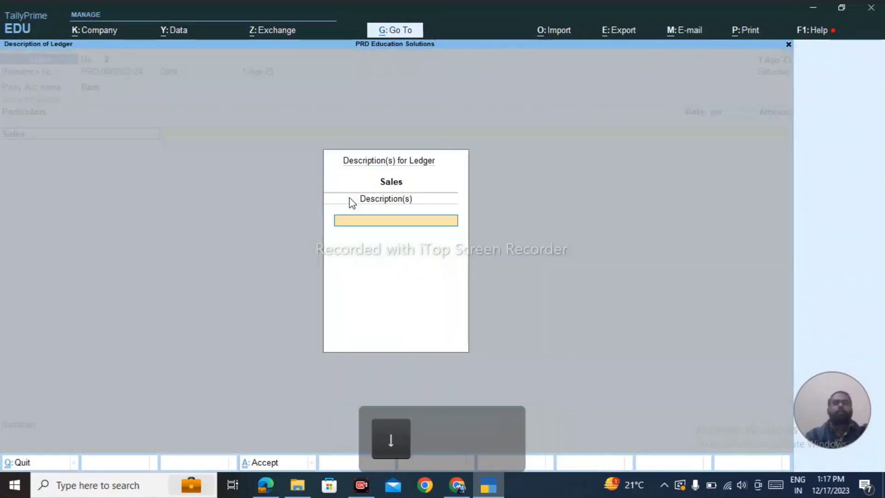
pyautogui.press('Return')
pyautogui.hotkey('ctrl', 'a')
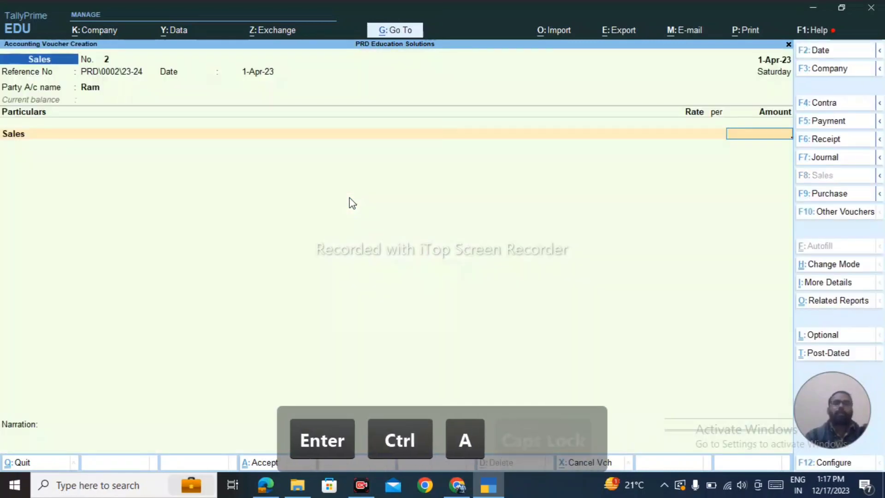
# Check the second student's fee in the spreadsheet and set the Sales amount to 20000 in TallyPrime.
pyautogui.press('capslock')
pyautogui.hotkey('alt', 'Tab')
pyautogui.hotkey('alt', 'Tab')
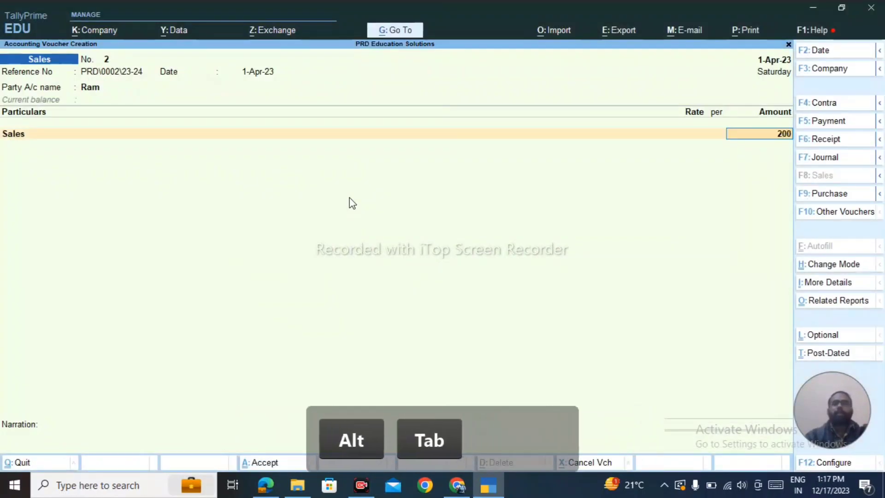
pyautogui.write('20000')
pyautogui.press('Return')
pyautogui.press('Return')
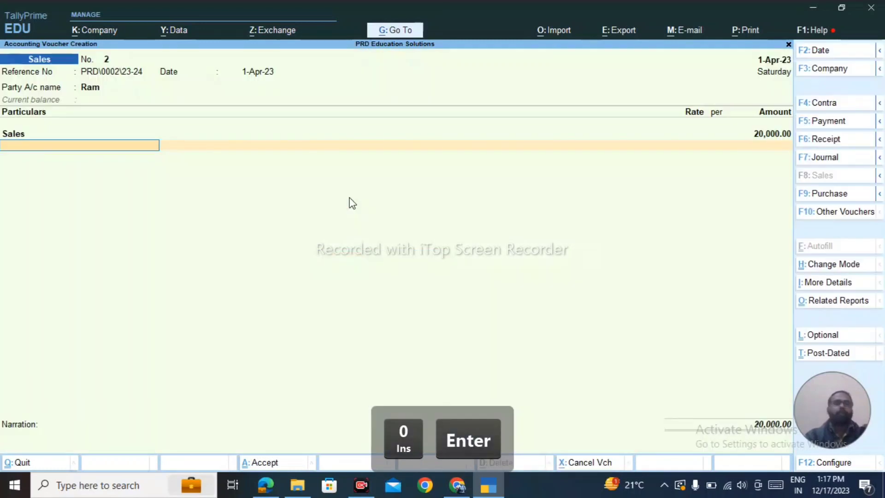
# Reuse the previous narration "Bieng Fees invoices issued to students" and save the second Sales voucher.
pyautogui.press('Return')
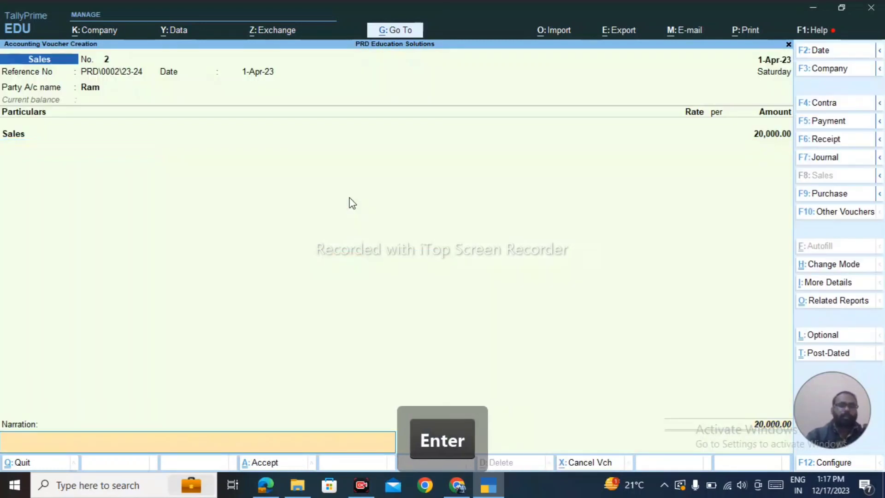
pyautogui.hotkey('ctrl', 'r')
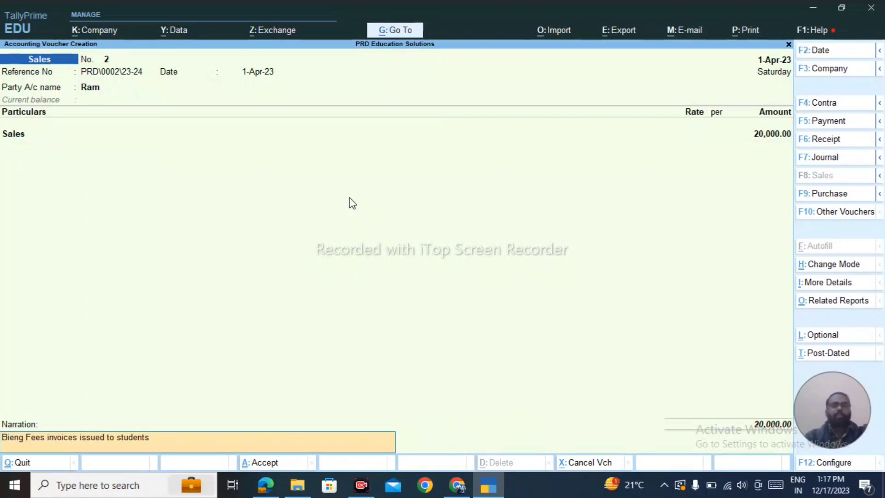
pyautogui.press('Return')
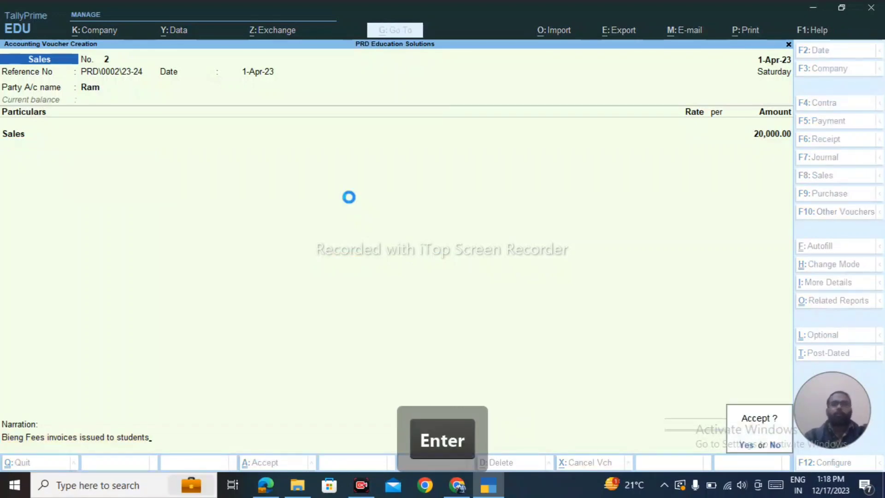
pyautogui.press('Return')
# Copy the third student's invoice number from the Google Sheets spreadsheet into the third Sales voucher's Reference No in TallyPrime.
pyautogui.press('alt')
pyautogui.hotkey('alt', 'Tab')
pyautogui.press('Down')
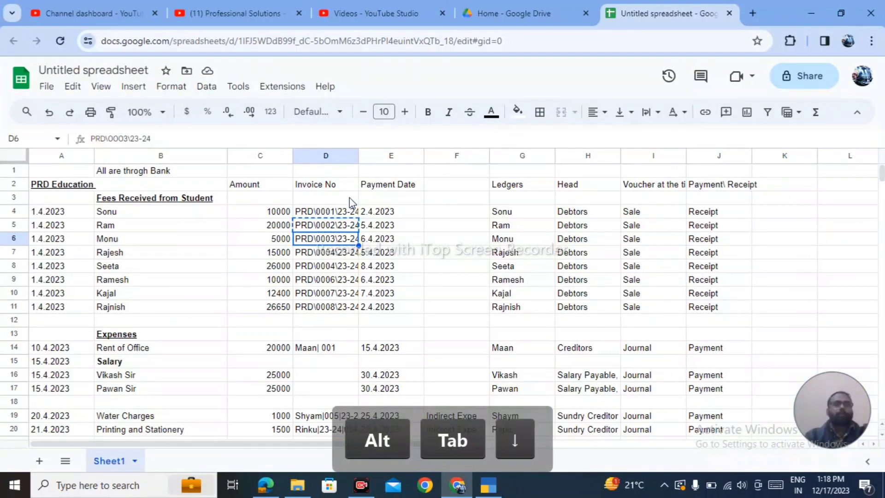
pyautogui.hotkey('alt', 'Tab')
pyautogui.hotkey('alt', 'Tab')
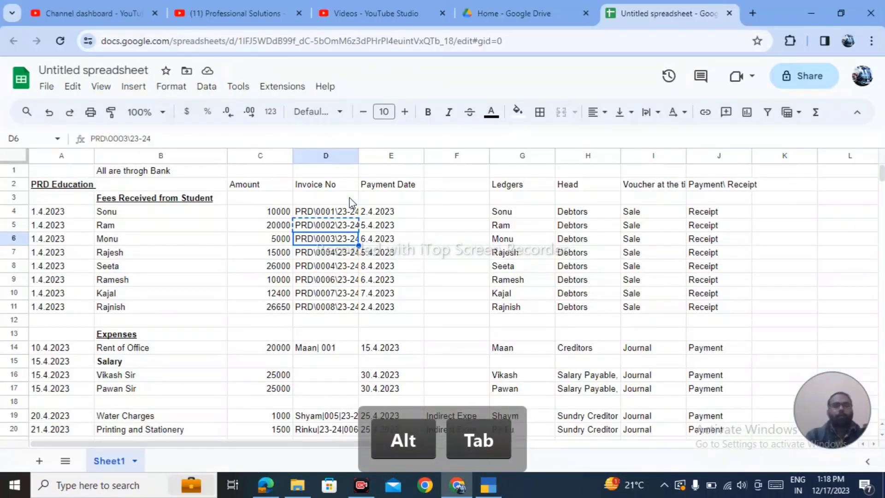
pyautogui.hotkey('ctrl', 'c')
pyautogui.hotkey('alt', 'Tab')
pyautogui.hotkey('ctrl', 'v')
pyautogui.press('Return')
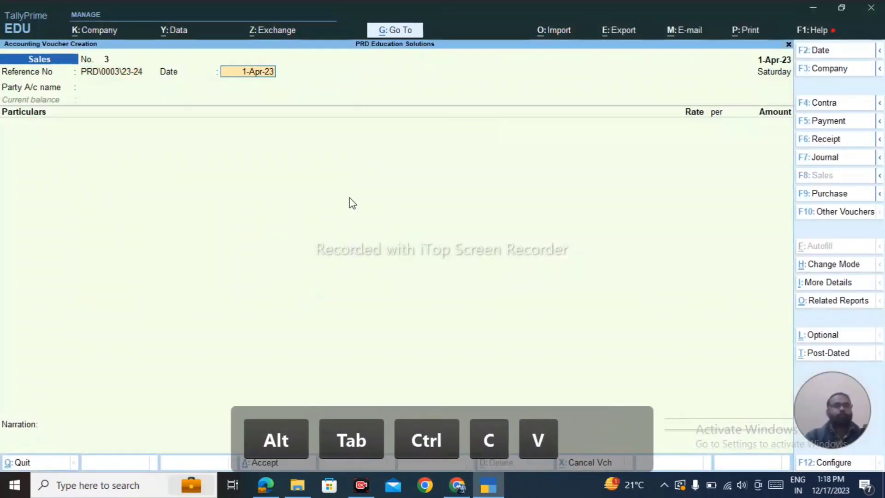
# Keep the 1-Apr-23 reference date and set the third student's ledger as party, accepting the default dispatch and party details.
pyautogui.press('Return')
pyautogui.press('Return')
pyautogui.press('Return')
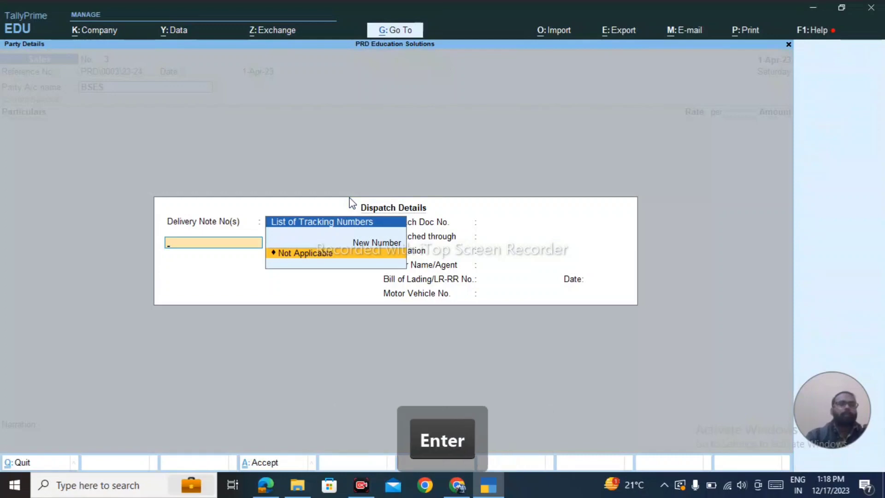
pyautogui.press('BackSpace')
pyautogui.write('Mo')
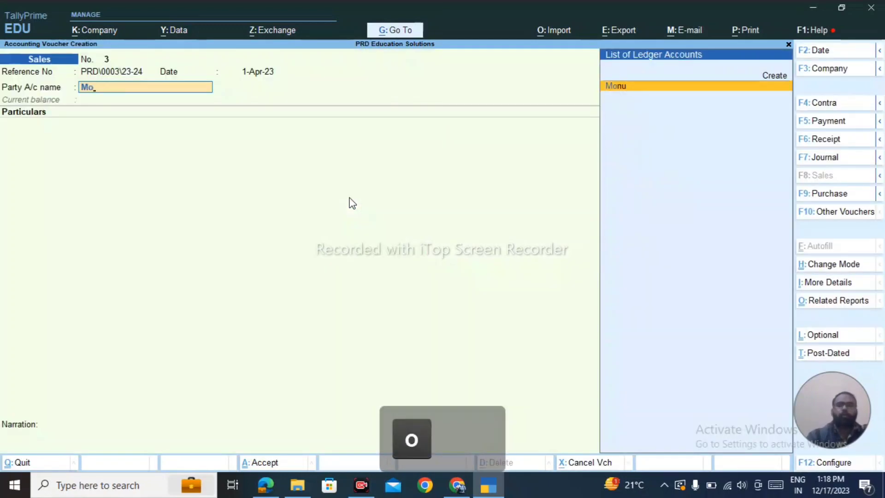
pyautogui.press('Return')
pyautogui.hotkey('ctrl', 'a')
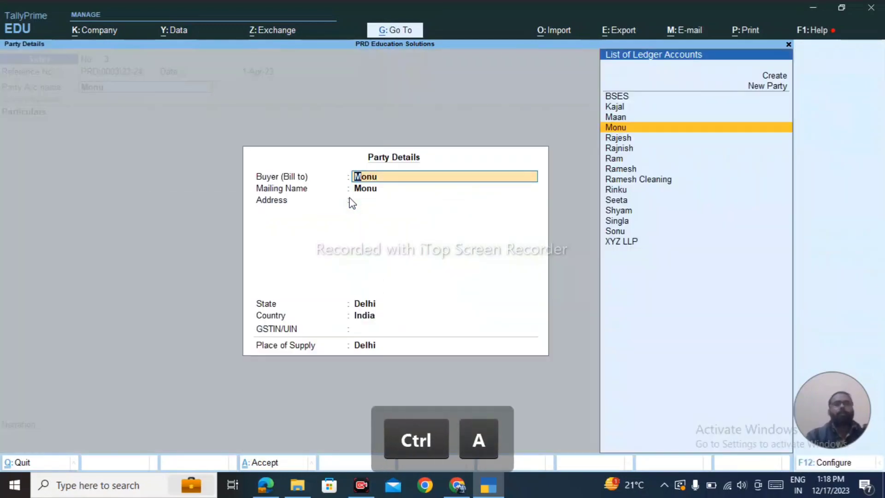
pyautogui.hotkey('ctrl', 'a')
# Add the Sales ledger to the third voucher with no description and set its amount to 5000.
pyautogui.write('Sal')
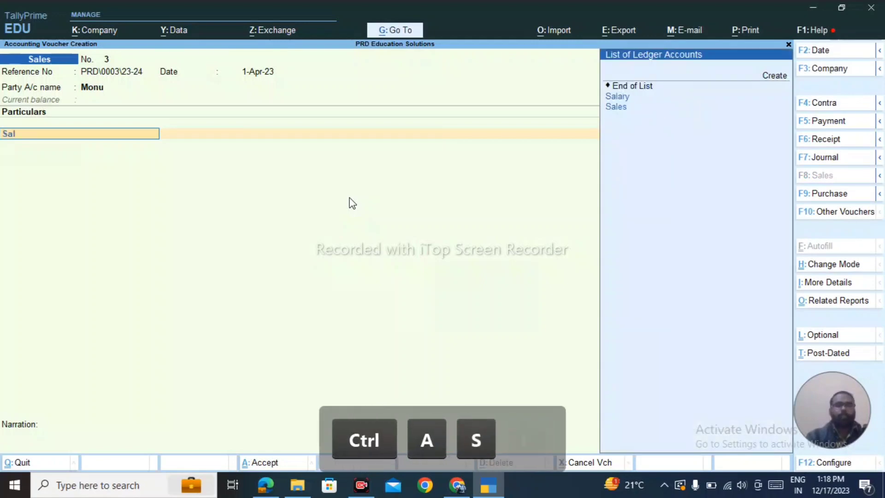
pyautogui.press('Return')
pyautogui.press('Down')
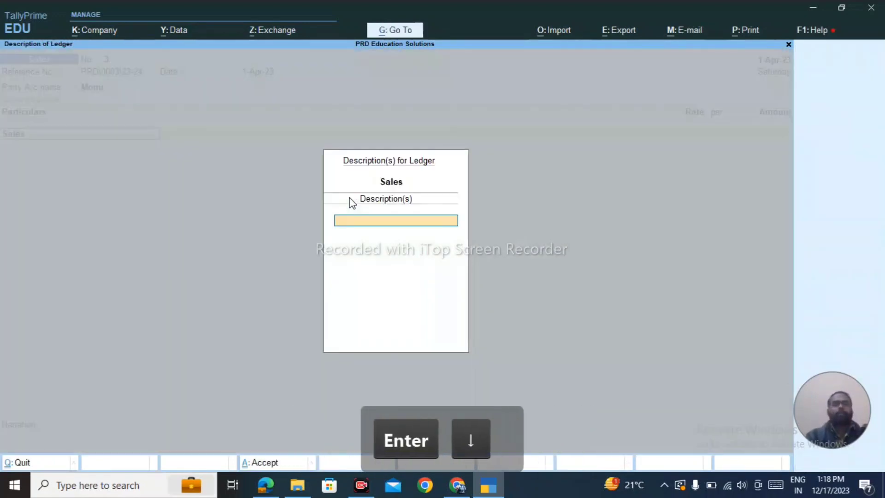
pyautogui.hotkey('alt', 'Tab')
pyautogui.hotkey('alt', 'Tab')
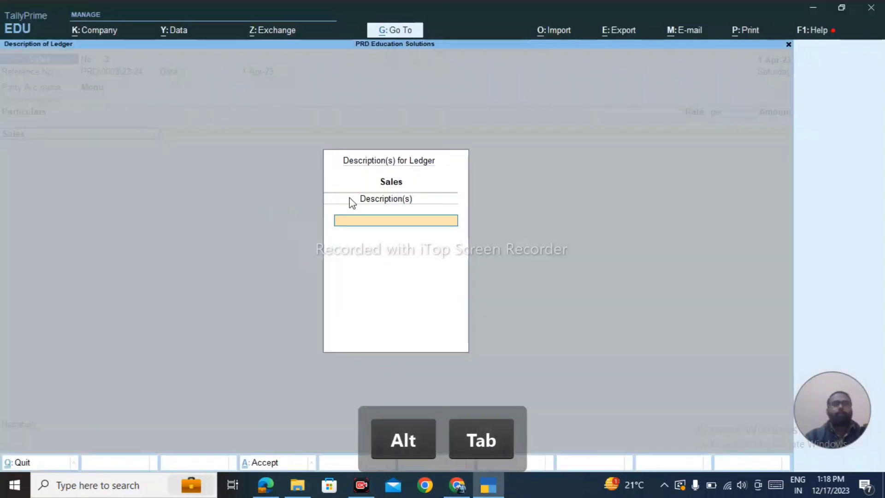
pyautogui.press('Return')
pyautogui.write('5000')
pyautogui.press('Return')
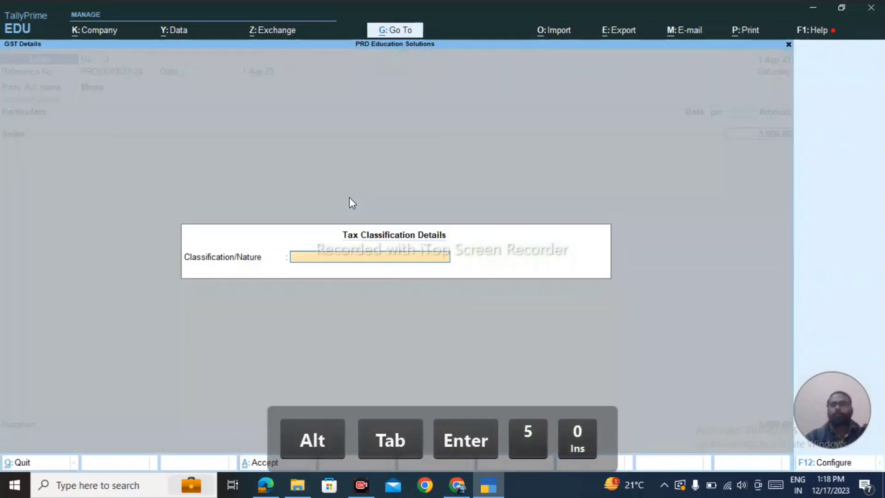
# Leave the tax classification blank, reuse the narration "Bieng Fees invoices issued to students" and save the third Sales voucher.
pyautogui.press('Return')
pyautogui.press('Return')
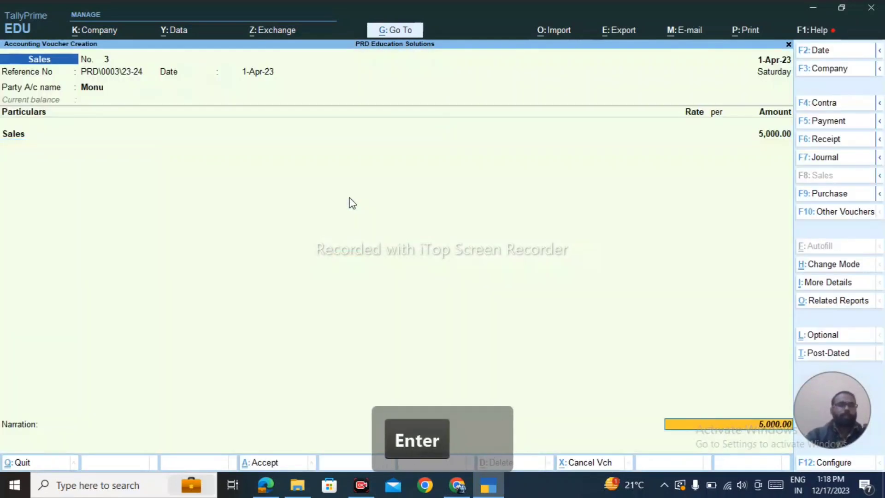
pyautogui.hotkey('ctrl', 'r')
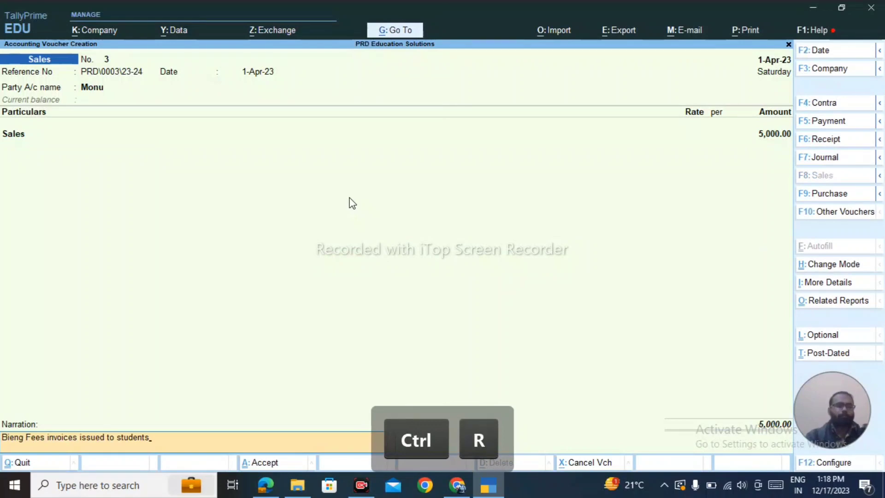
pyautogui.hotkey('ctrl', 'a')
# Copy the fourth student's invoice number from the Google Sheets spreadsheet into the fourth Sales voucher's Reference No in TallyPrime.
pyautogui.hotkey('alt', 'Tab')
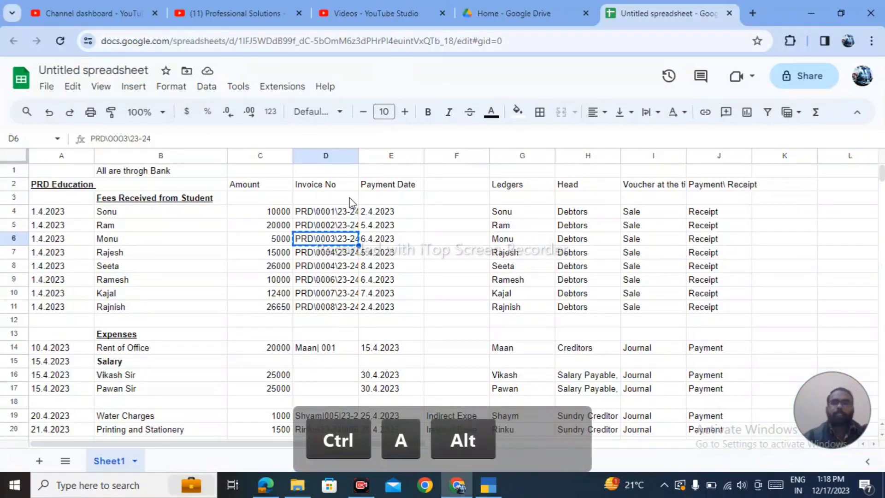
pyautogui.press('Down')
pyautogui.press('Left')
pyautogui.hotkey('alt', 'Tab')
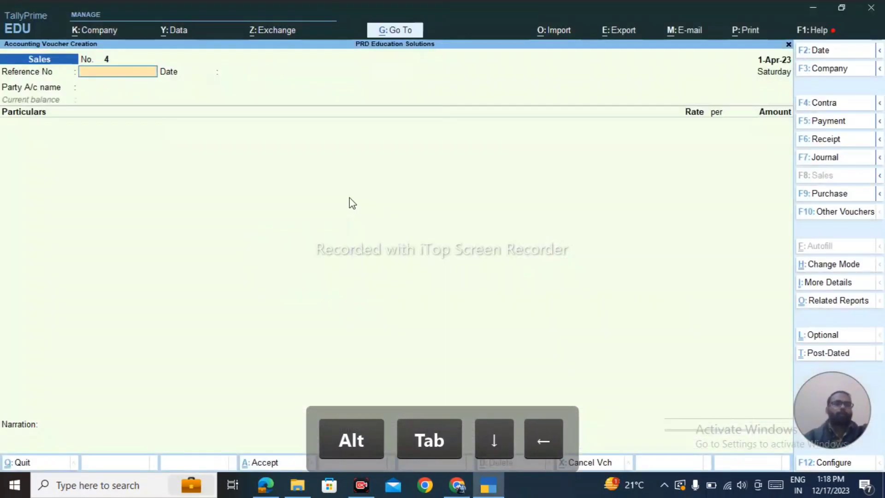
pyautogui.hotkey('alt', 'Tab')
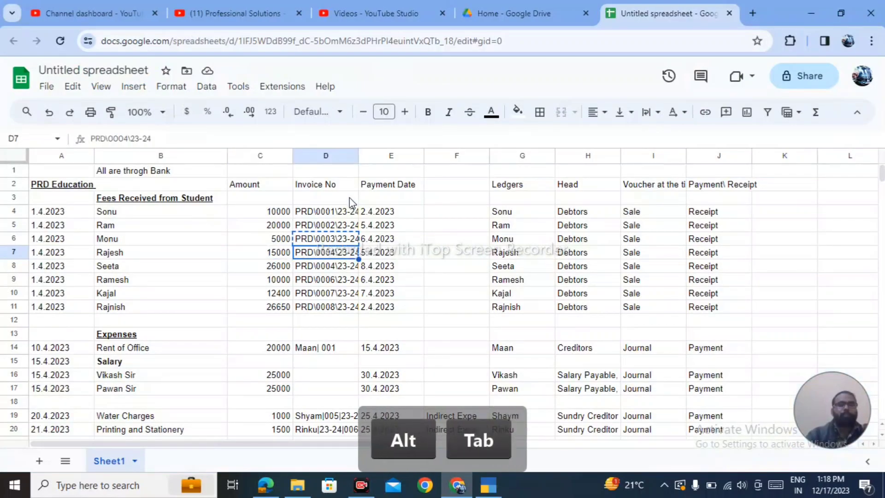
pyautogui.press('Right')
pyautogui.hotkey('ctrl', 'c')
pyautogui.hotkey('alt', 'Tab')
pyautogui.hotkey('ctrl', 'v')
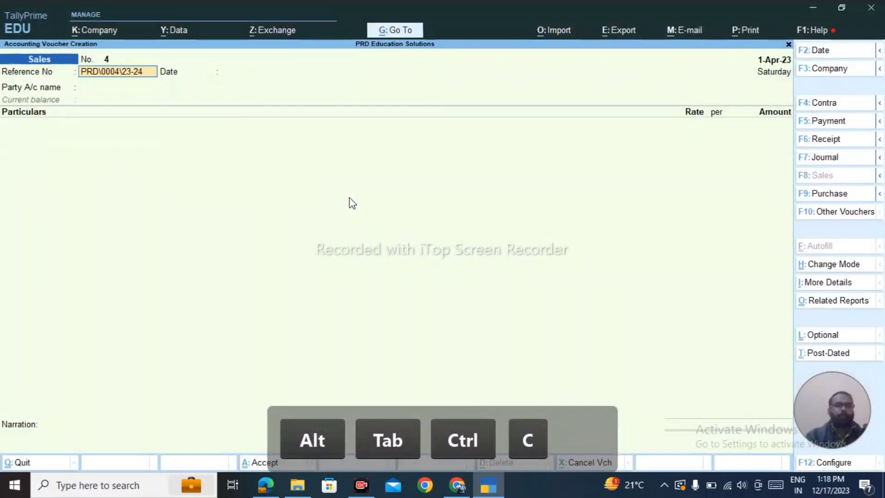
# Keep the 1-Apr-23 reference date, check the fourth student's name in the spreadsheet and set that student's ledger as party.
pyautogui.press('Return')
pyautogui.press('Return')
pyautogui.hotkey('alt', 'Tab')
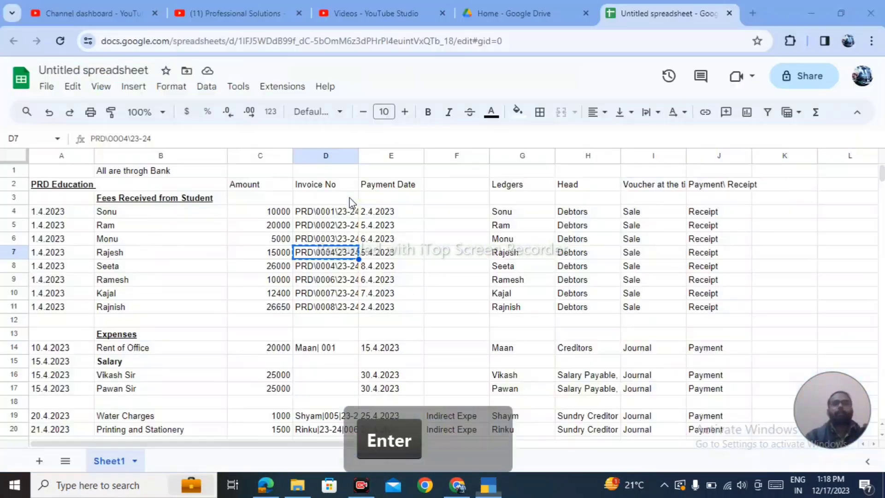
pyautogui.press('Left')
pyautogui.hotkey('alt', 'Tab')
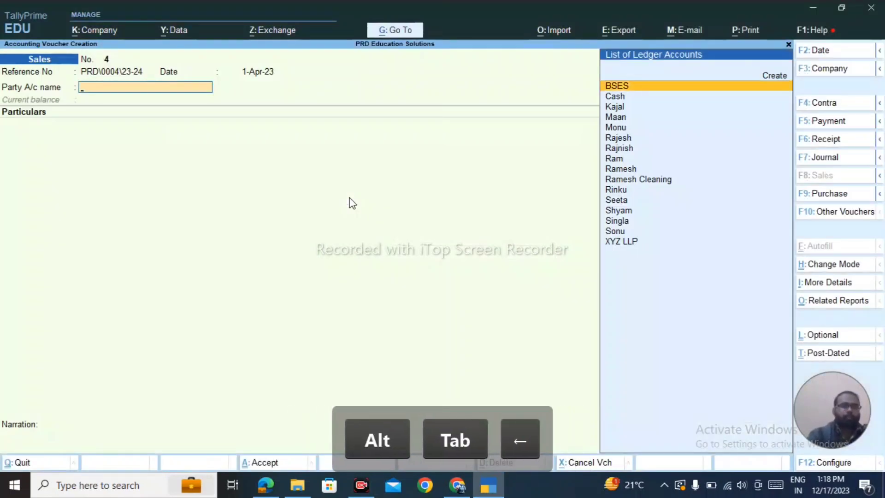
pyautogui.write('Ra')
pyautogui.press('Down')
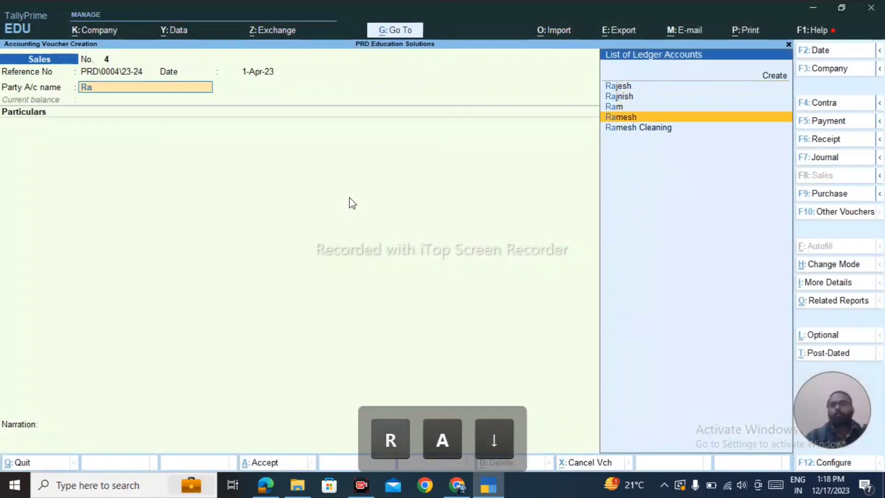
pyautogui.press('Up')
pyautogui.press('Up')
pyautogui.press('Up')
pyautogui.press('Return')
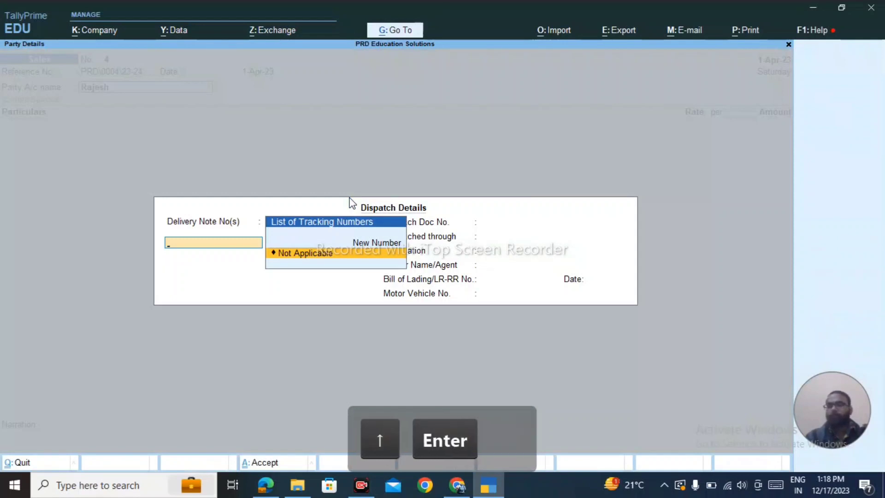
pyautogui.click(661, 486)
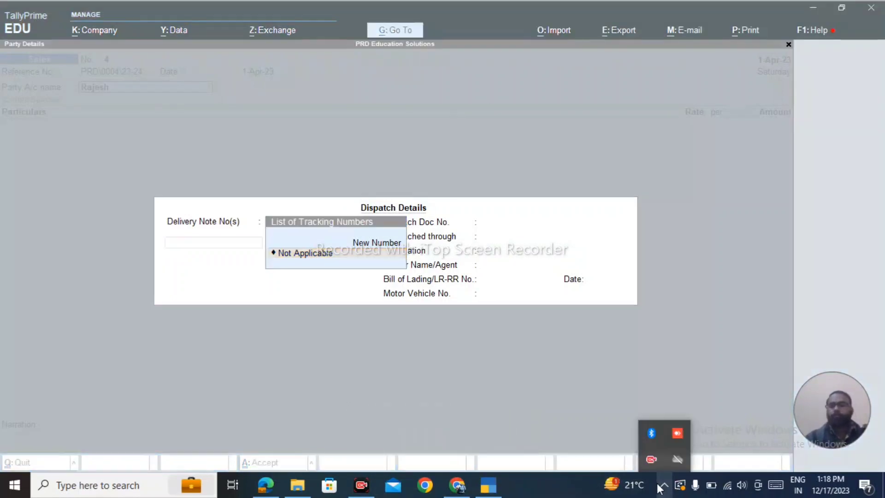
pyautogui.click(652, 452)
pyautogui.click(668, 421)
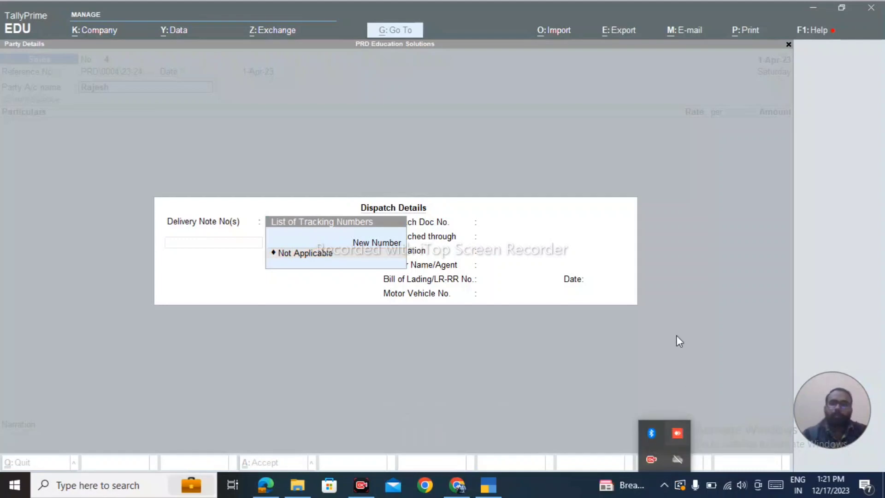
pyautogui.click(585, 294)
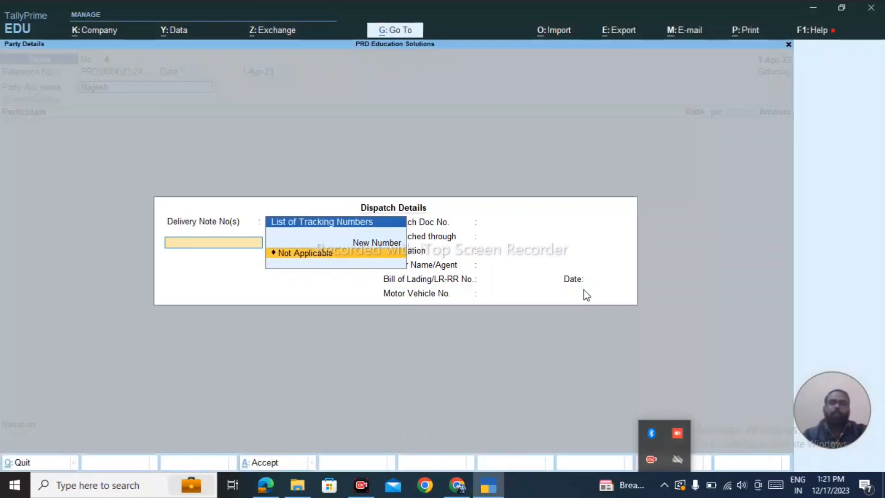
# Accept the default dispatch and party details and add the Sales ledger to the fourth voucher.
pyautogui.hotkey('ctrl', 'a')
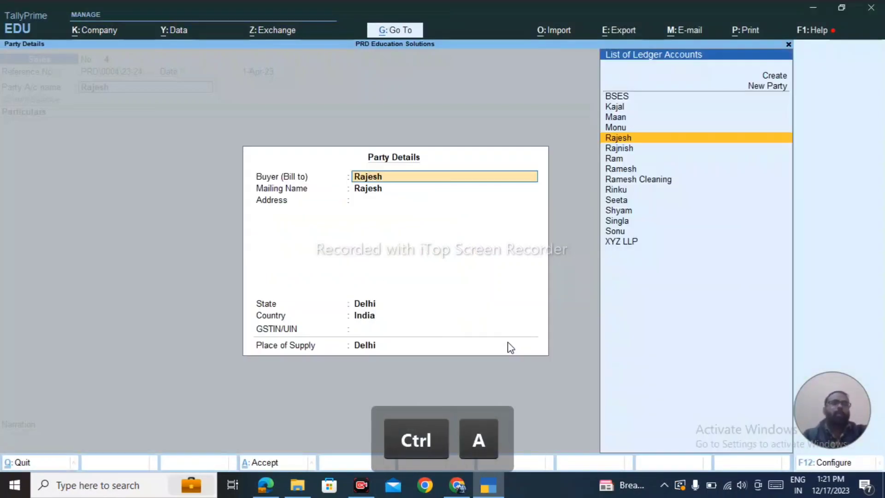
pyautogui.hotkey('ctrl', 'a')
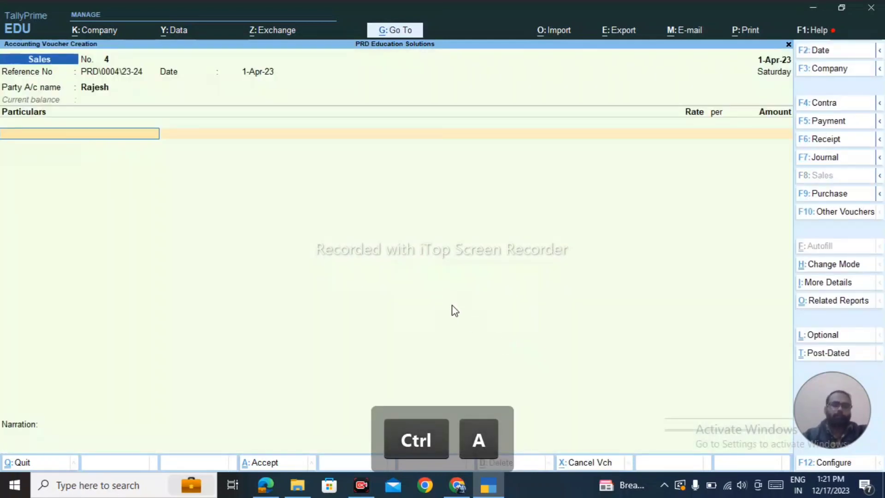
pyautogui.write('sal')
pyautogui.press('Down')
pyautogui.press('Return')
# Check the fourth student's fee in the spreadsheet and set the Sales amount to 15000, leaving the ledger description blank.
pyautogui.hotkey('alt', 'Tab')
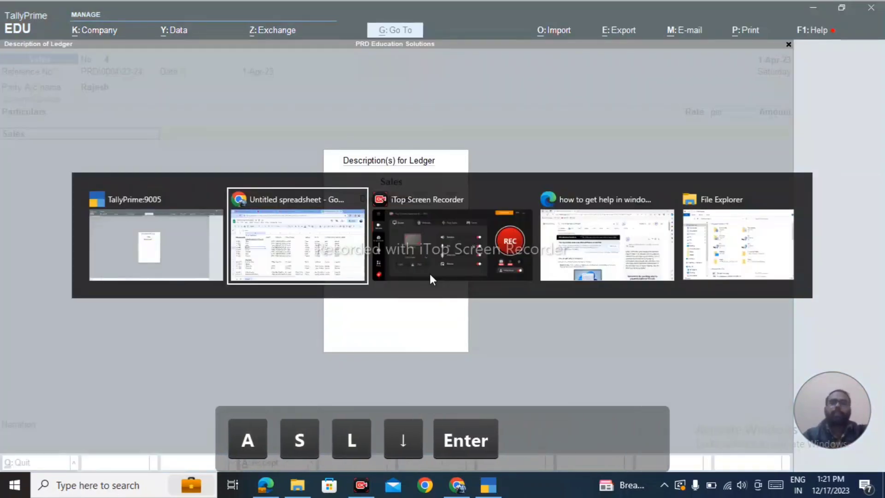
pyautogui.press('Right')
pyautogui.hotkey('alt', 'Tab')
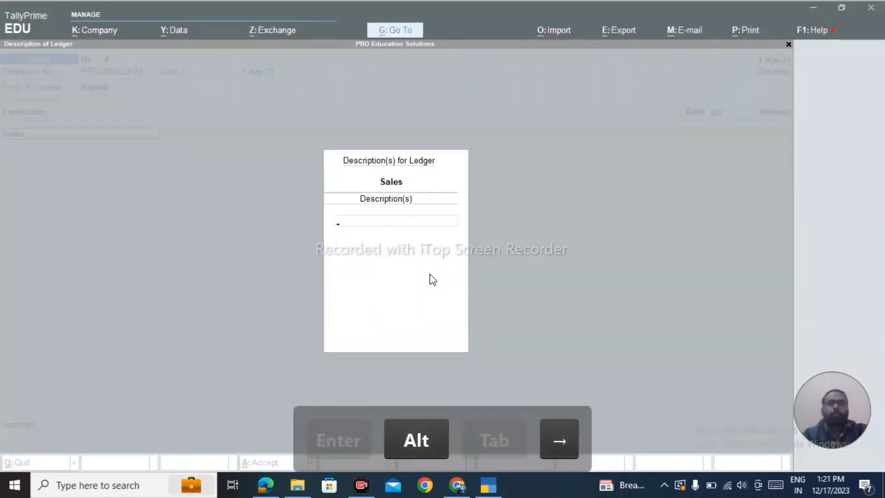
pyautogui.hotkey('ctrl', 'a')
pyautogui.write('1')
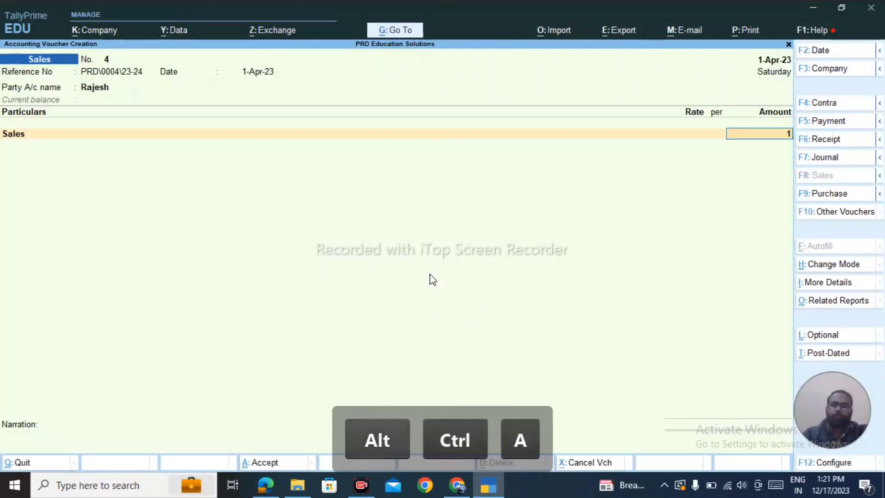
pyautogui.write('5,000')
pyautogui.press('Return')
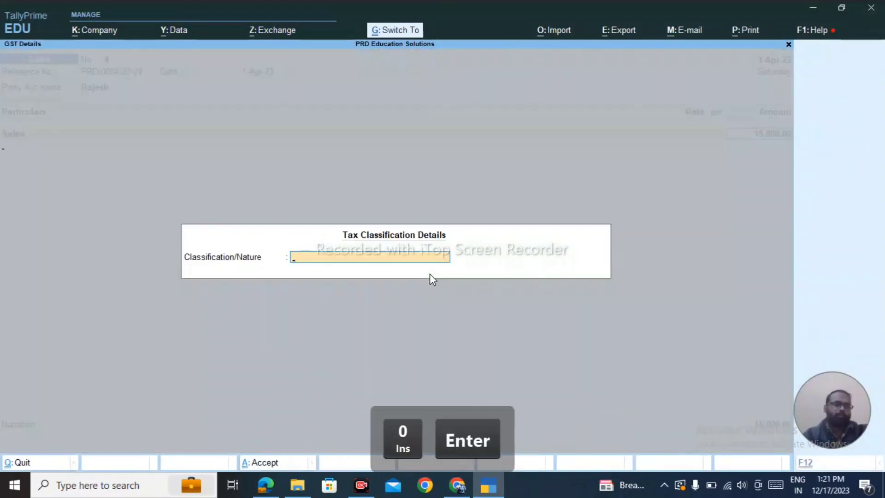
# Leave the tax classification blank, reuse the narration "Bieng Fees invoices issued to students" and save the fourth Sales voucher.
pyautogui.hotkey('ctrl', 'a')
pyautogui.press('Return')
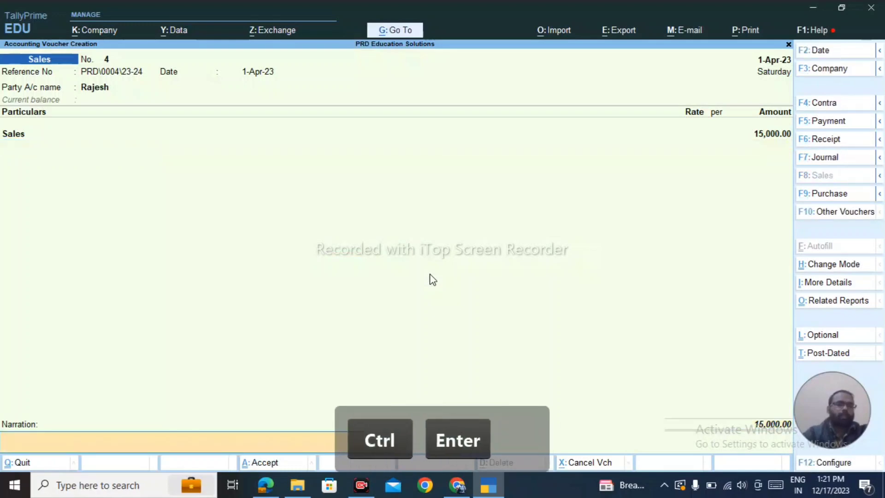
pyautogui.hotkey('ctrl', 'r')
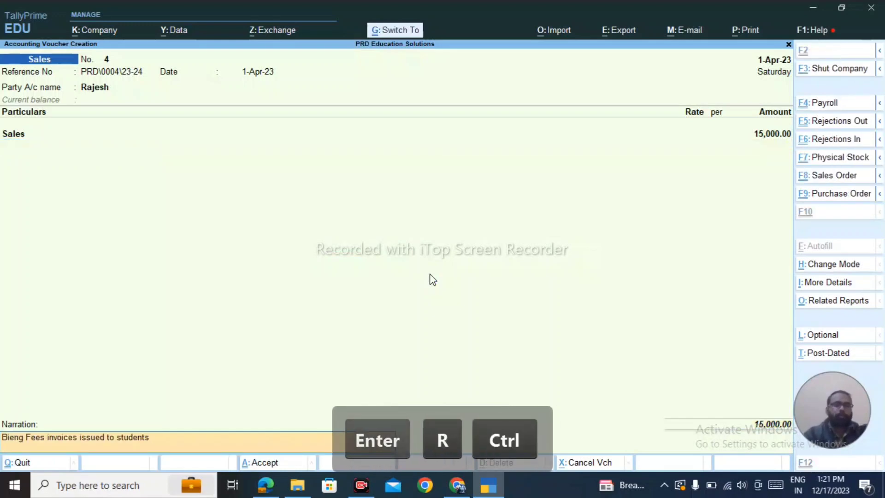
pyautogui.hotkey('ctrl', 'a')
# Copy the fifth student's invoice number from the Google Sheets spreadsheet into the fifth Sales voucher's Reference No in TallyPrime.
pyautogui.hotkey('alt', 'Tab')
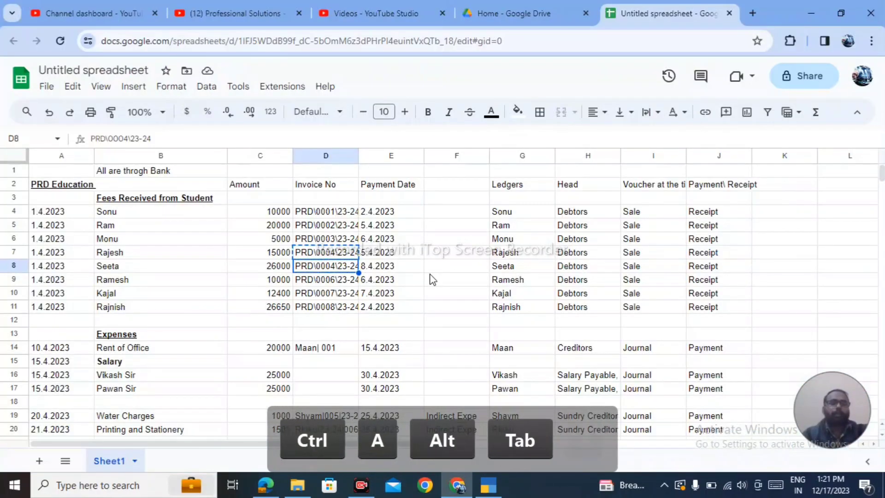
pyautogui.hotkey('alt', 'Tab')
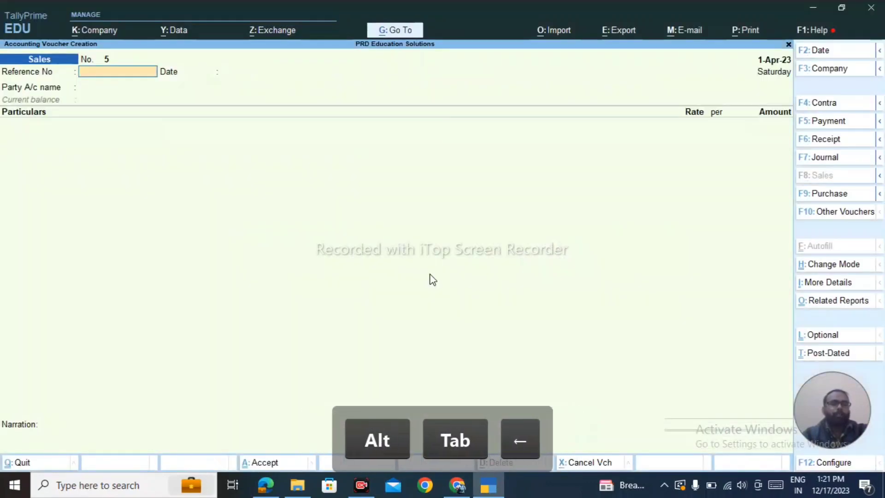
pyautogui.press('BackSpace')
pyautogui.hotkey('alt', 'Tab')
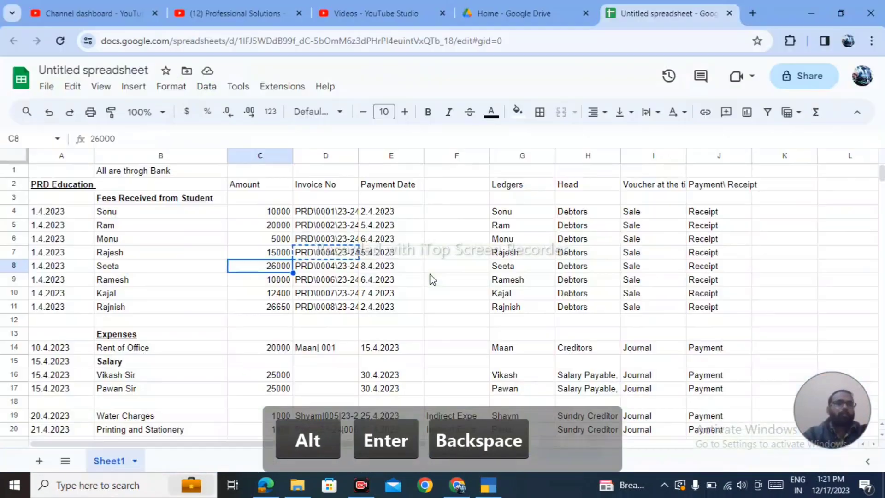
pyautogui.press('Right')
pyautogui.hotkey('ctrl', 'c')
pyautogui.hotkey('alt', 'Tab')
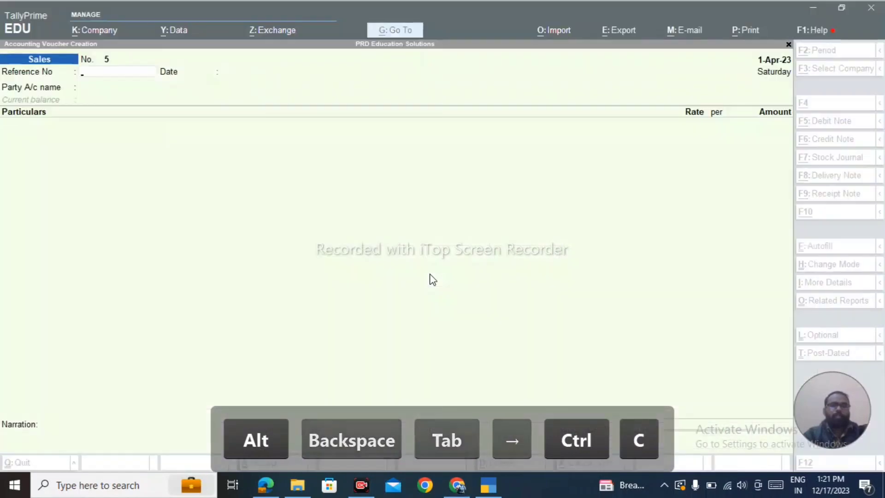
pyautogui.hotkey('ctrl', 'alt', 'v')
# Keep the 1-Apr-23 reference date and set the fifth student's ledger as party, accepting the default dispatch and party details.
pyautogui.press('Tab')
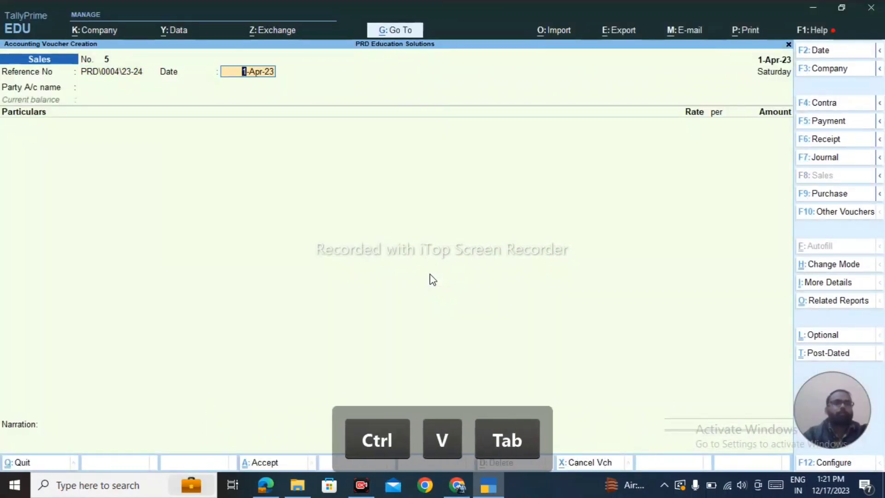
pyautogui.press('Tab')
pyautogui.hotkey('alt', 'Tab')
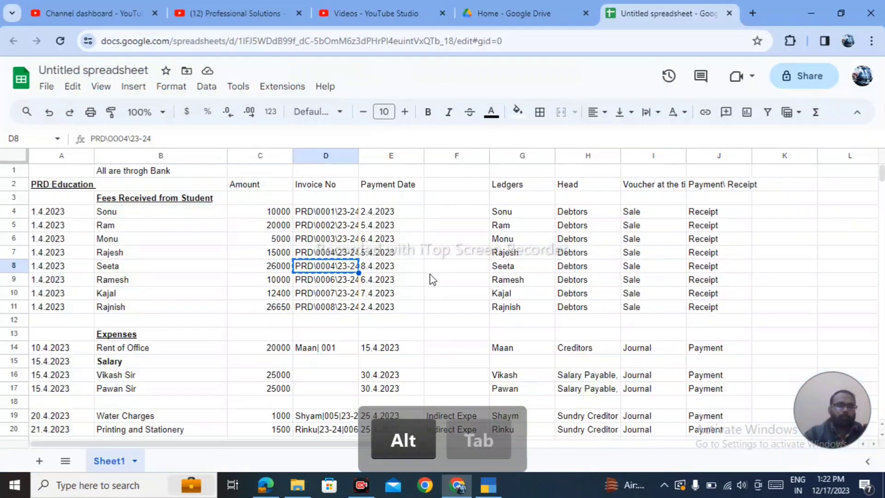
pyautogui.press('Left')
pyautogui.hotkey('alt', 'Tab')
pyautogui.write('Seet')
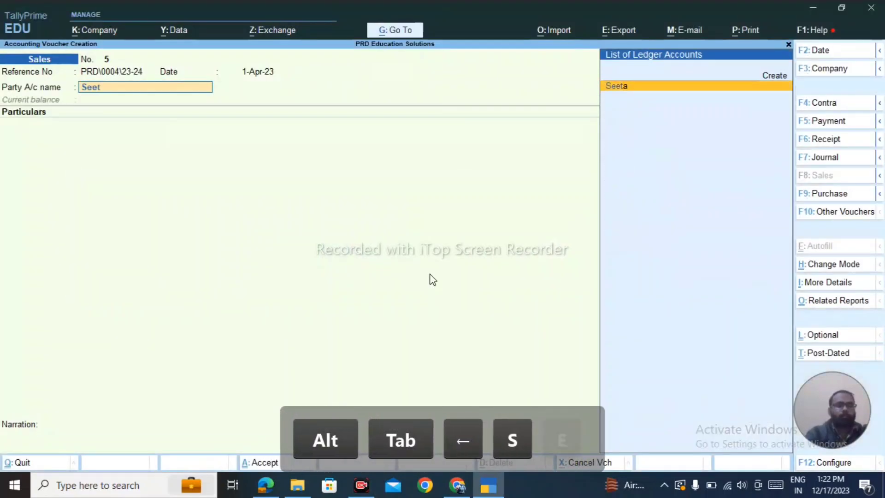
pyautogui.press('Return')
pyautogui.hotkey('ctrl', 'a')
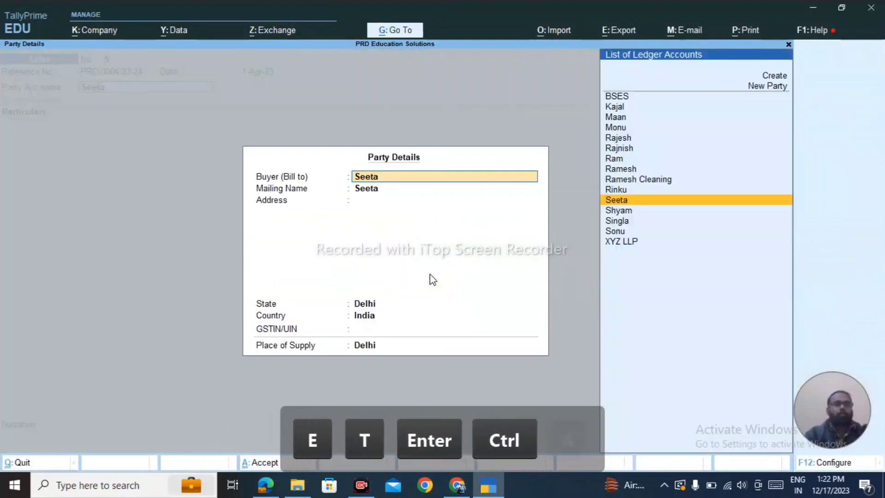
pyautogui.hotkey('ctrl', 'a')
# Check the spreadsheet and choose the Sales ledger as the particulars line of the fifth Sales voucher.
pyautogui.hotkey('alt', 'Tab')
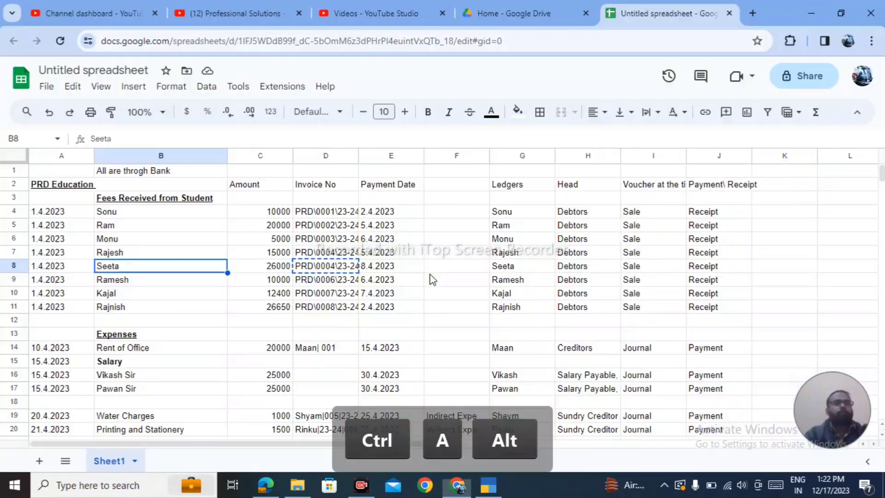
pyautogui.hotkey('alt', 'Tab')
pyautogui.write('sale')
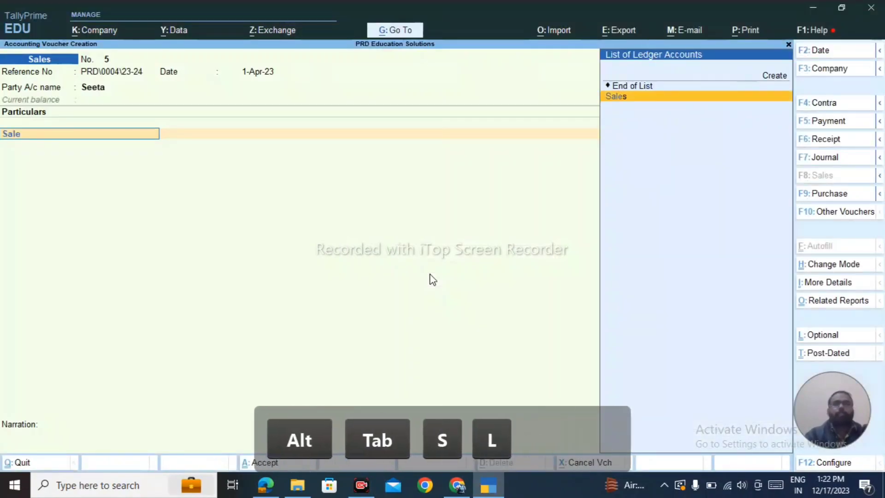
pyautogui.press('Return')
# Check the fifth student's fee in the spreadsheet and set the Sales amount to 26000, leaving the ledger description blank.
pyautogui.hotkey('alt', 'Tab')
pyautogui.press('Right')
pyautogui.press('Right')
pyautogui.hotkey('alt', 'Tab')
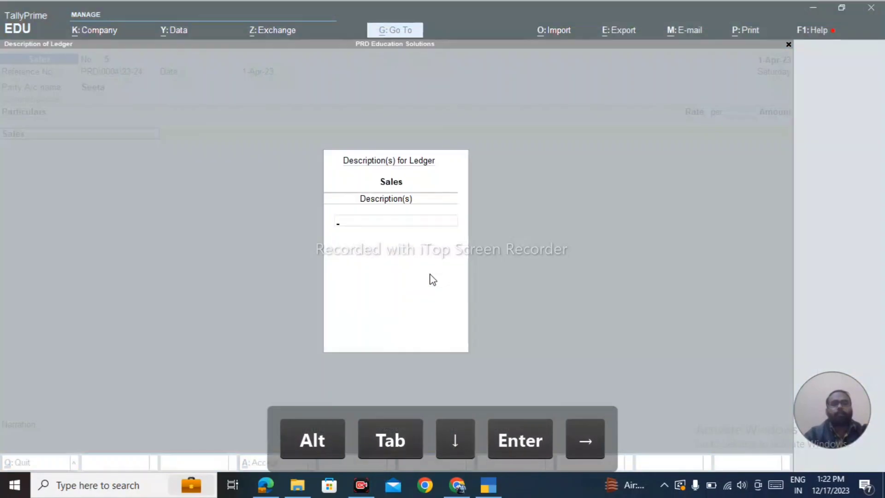
pyautogui.hotkey('ctrl', 'a')
pyautogui.write('6000')
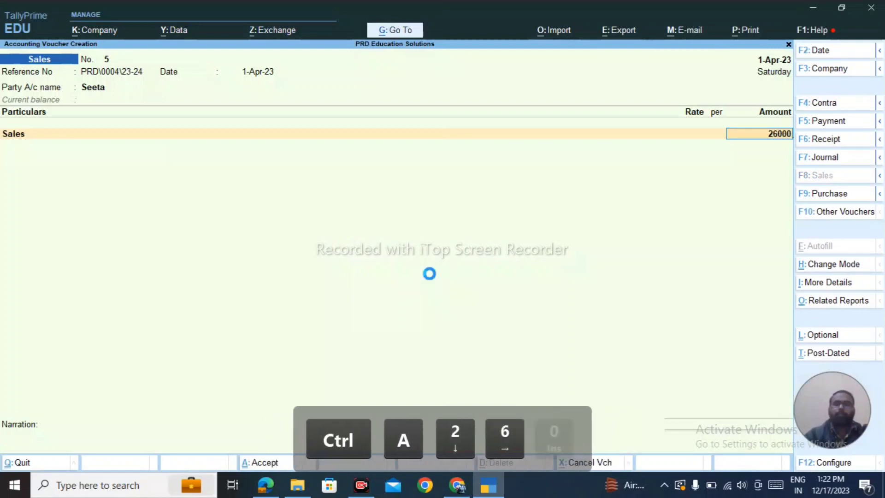
pyautogui.press('Return')
# End the ledger entries, reuse the narration "Bieng Fees invoices issued to students" and save the fifth Sales voucher.
pyautogui.press('Return')
pyautogui.press('Return')
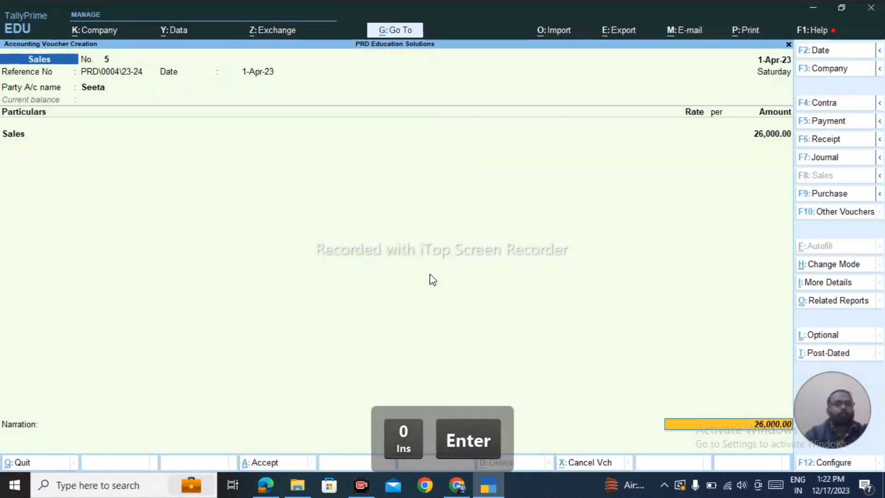
pyautogui.hotkey('ctrl', 'r')
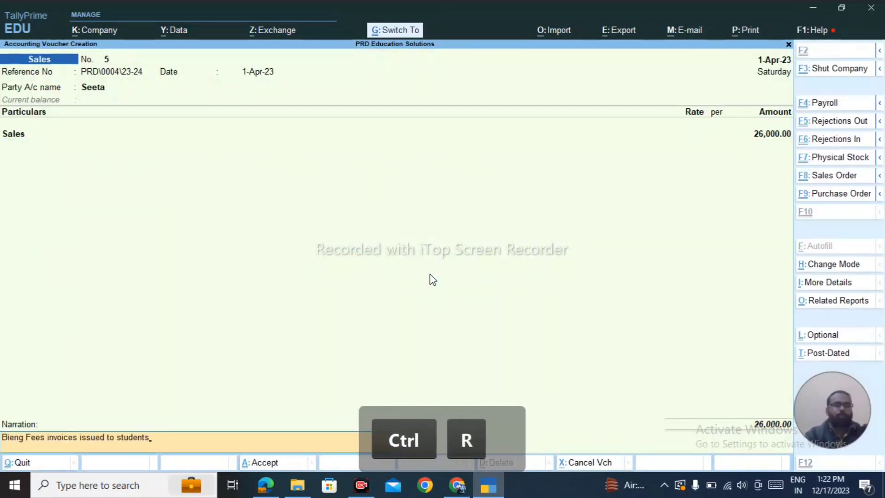
pyautogui.hotkey('ctrl', 'a')
# Copy the sixth student's invoice number from the Google Sheets spreadsheet into the sixth Sales voucher's Reference No in TallyPrime, keeping the 1-Apr-23 date.
pyautogui.hotkey('alt', 'Tab')
pyautogui.press('Down')
pyautogui.press('Left')
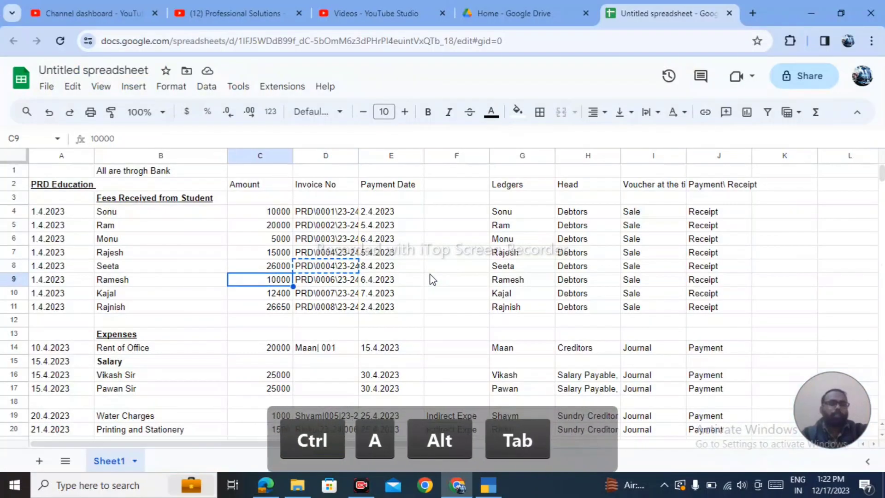
pyautogui.hotkey('alt', 'Tab')
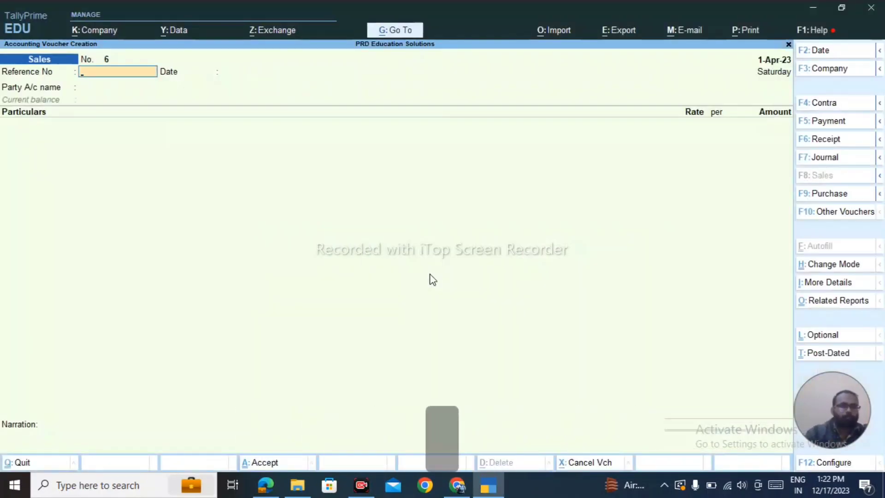
pyautogui.hotkey('alt', 'Tab')
pyautogui.hotkey('ctrl', 'c')
pyautogui.hotkey('alt', 'Tab')
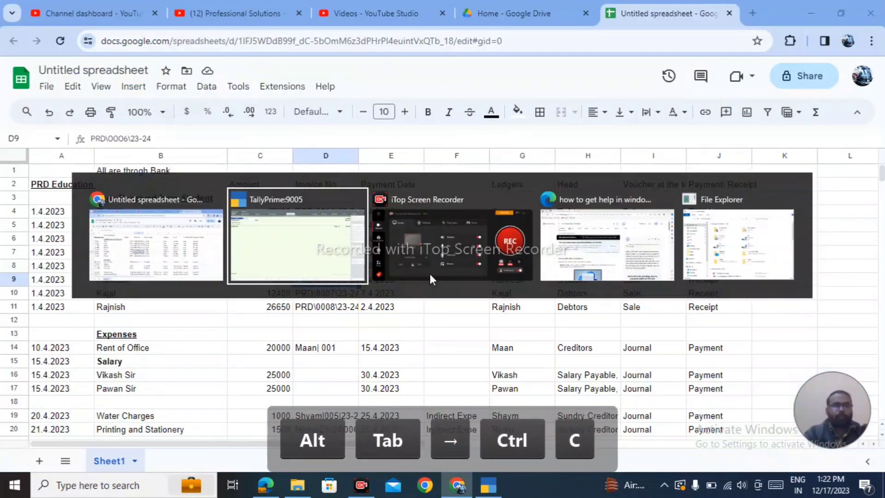
pyautogui.hotkey('ctrl', 'alt', 'v')
pyautogui.press('Return')
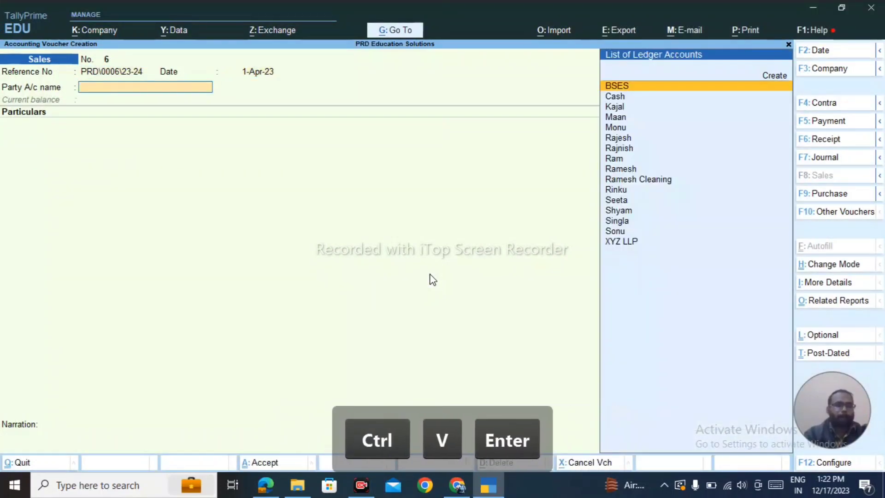
# Set the sixth student's ledger as party, with delivery note Not Applicable, blank dispatch fields and the default party details.
pyautogui.write('ram')
pyautogui.press('Down')
pyautogui.press('Return')
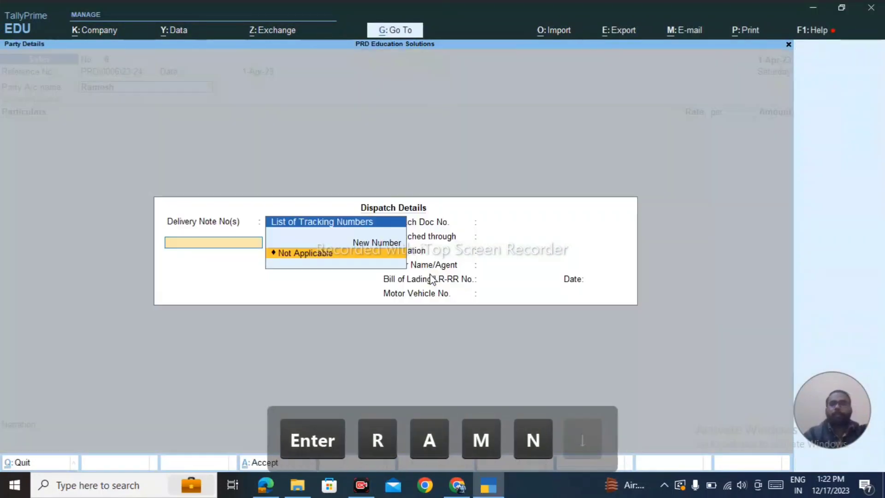
pyautogui.press('Return')
pyautogui.press('Return')
pyautogui.press('Return')
pyautogui.press('Return')
pyautogui.press('Return')
pyautogui.press('Return')
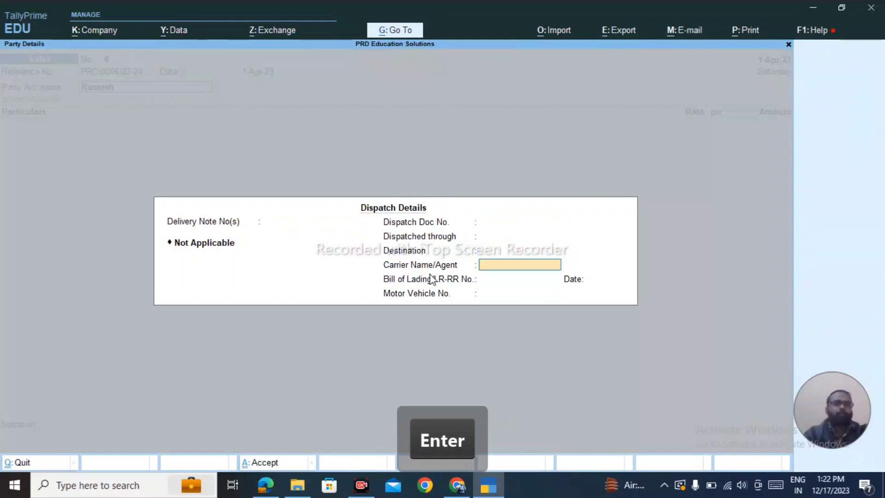
pyautogui.press('Return')
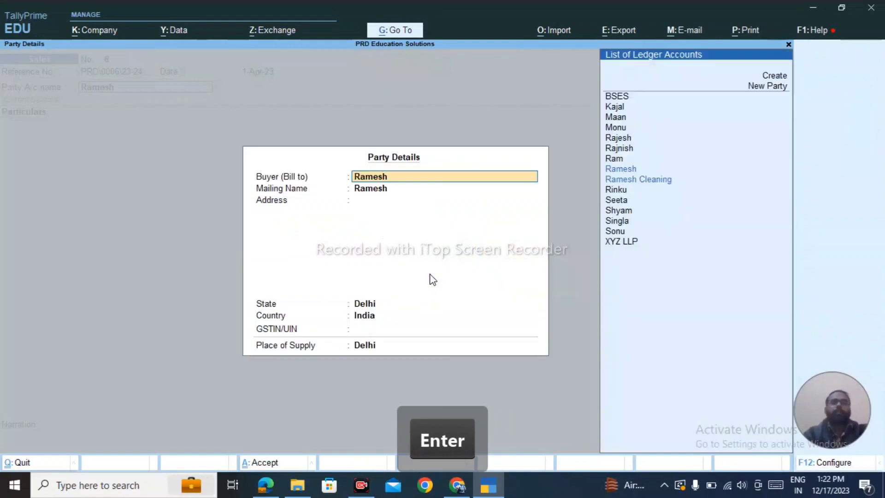
pyautogui.hotkey('ctrl', 'a')
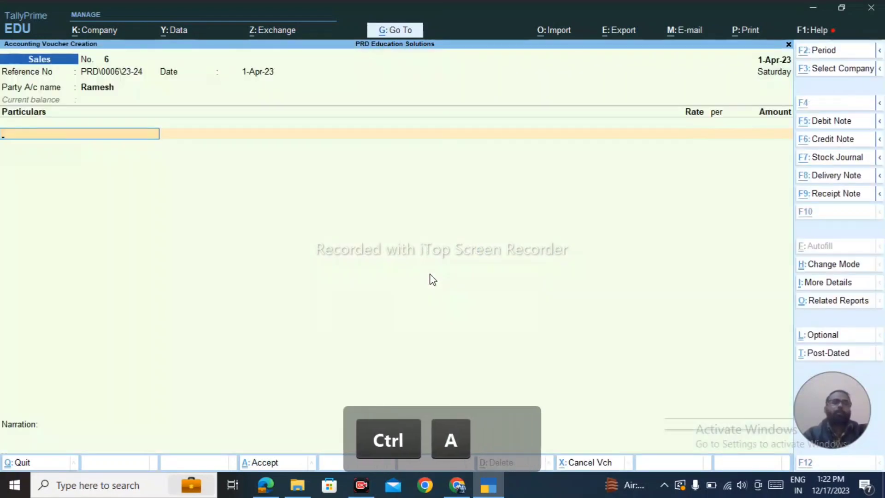
# Choose the Sales ledger as the sixth voucher's particulars line, leaving the ledger description blank.
pyautogui.hotkey('alt', 'Tab')
pyautogui.hotkey('alt', 'Tab')
pyautogui.write('sal')
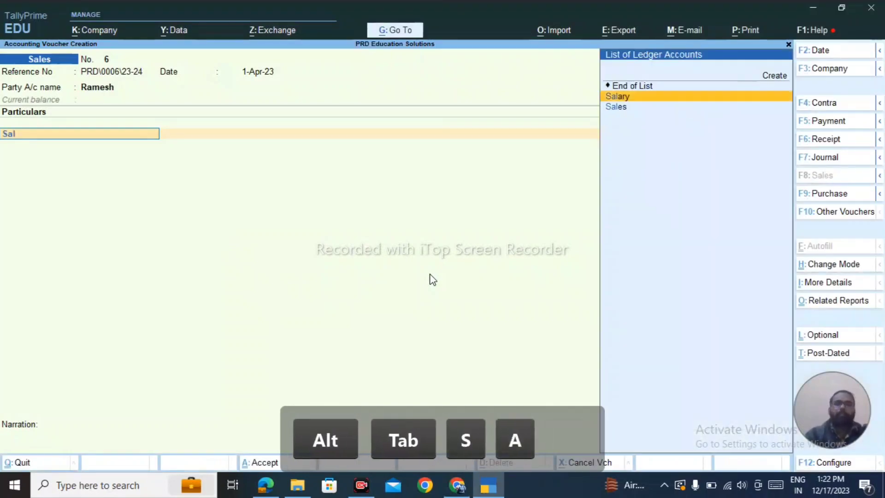
pyautogui.press('Down')
pyautogui.press('Return')
pyautogui.hotkey('ctrl', 'a')
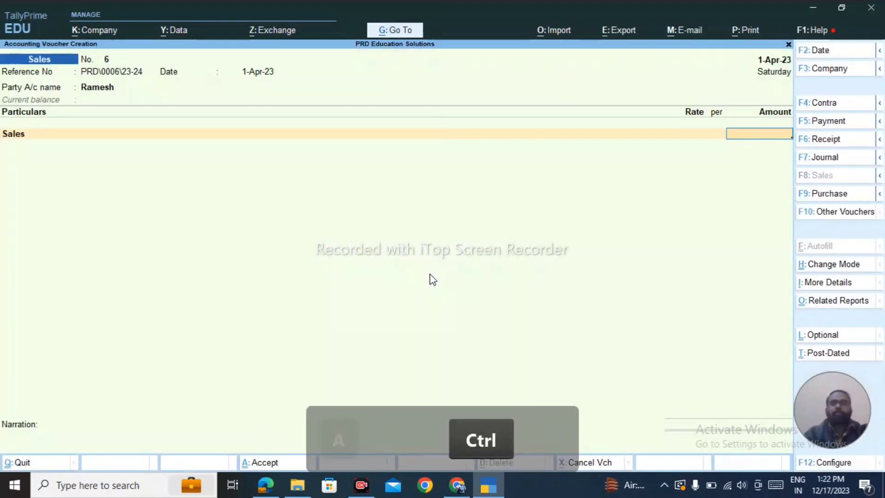
# Check the sixth student's fee in the spreadsheet and set the Sales amount to 10,000 in the sixth voucher.
pyautogui.hotkey('alt', 'Tab')
pyautogui.press('Left')
pyautogui.hotkey('alt', 'Tab')
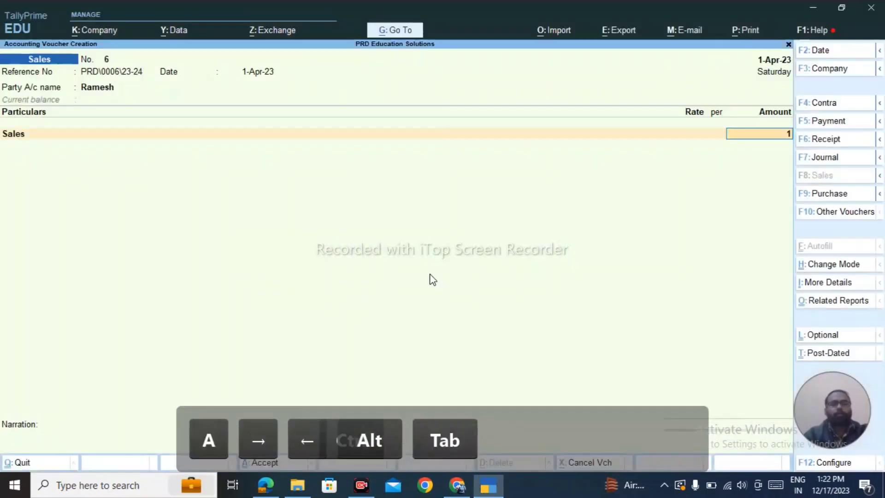
pyautogui.write('10,000')
pyautogui.press('Return')
pyautogui.press('Return')
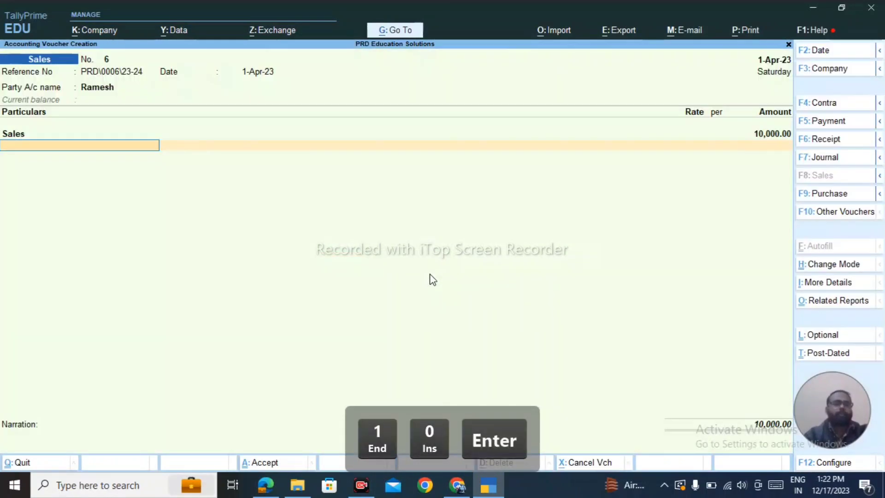
# End the ledger entries, reuse the narration "Bieng Fees invoices issued to students" and save the sixth Sales voucher.
pyautogui.press('Return')
pyautogui.press('Return')
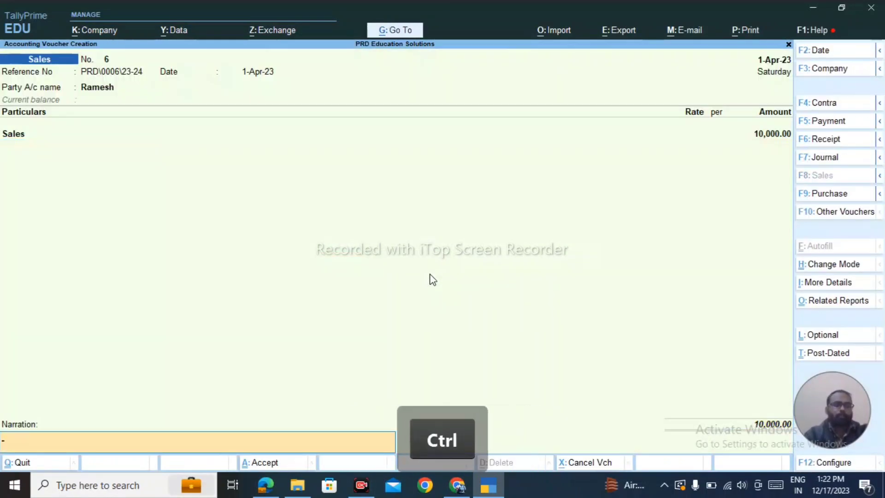
pyautogui.hotkey('ctrl', 'f')
pyautogui.hotkey('ctrl', 'r')
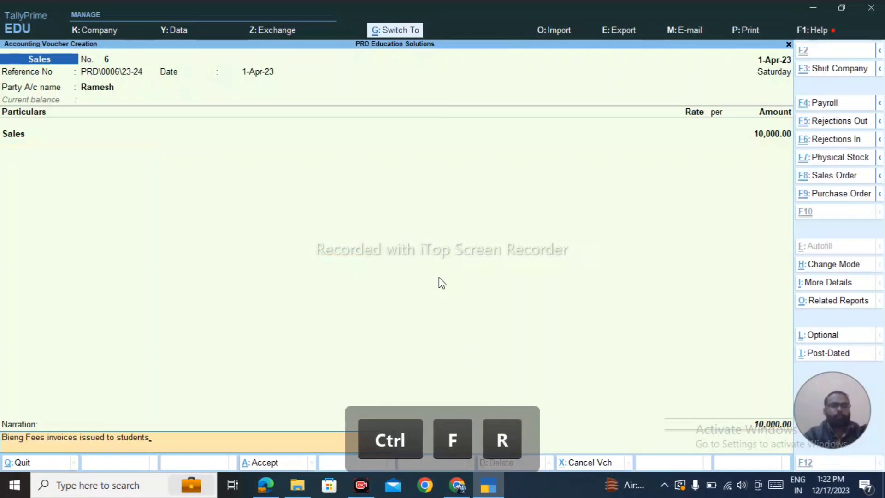
pyautogui.hotkey('ctrl', 'a')
# Copy the seventh student's invoice number from the Google Sheets spreadsheet into the seventh Sales voucher's Reference No in TallyPrime.
pyautogui.hotkey('alt', 'Tab')
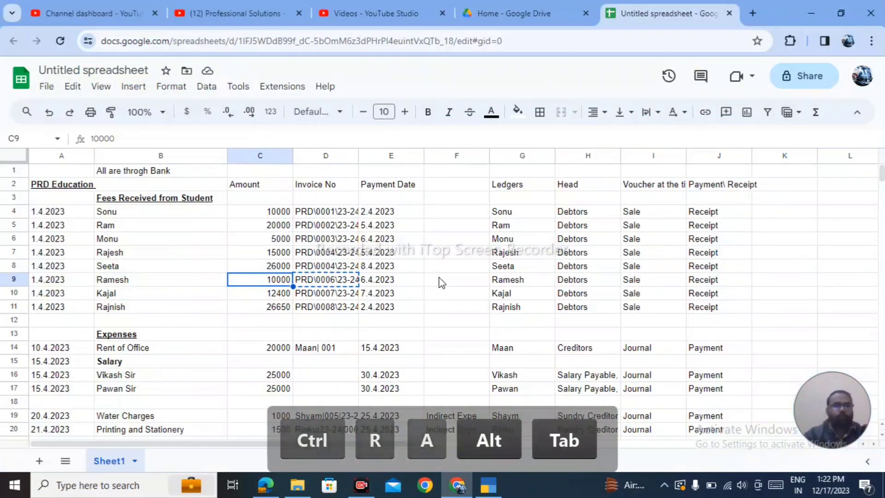
pyautogui.press('Down')
pyautogui.hotkey('alt', 'Tab')
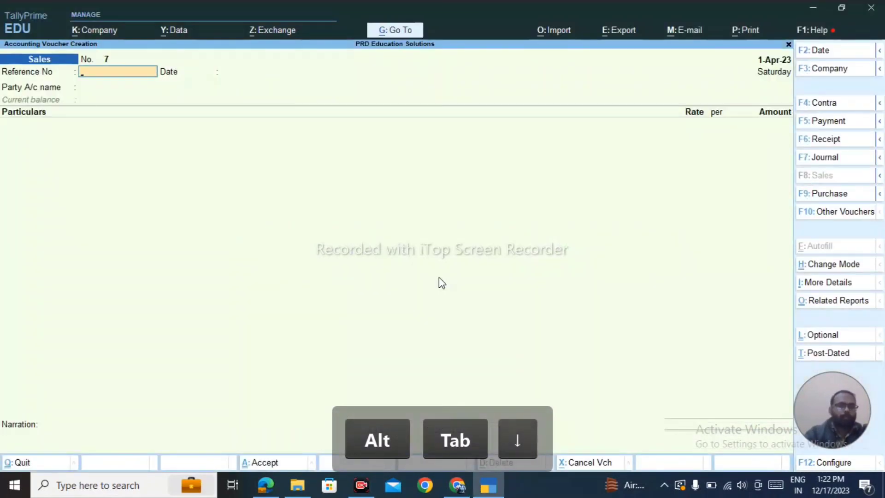
pyautogui.hotkey('alt', 'Tab')
pyautogui.press('Right')
pyautogui.hotkey('ctrl', 'c')
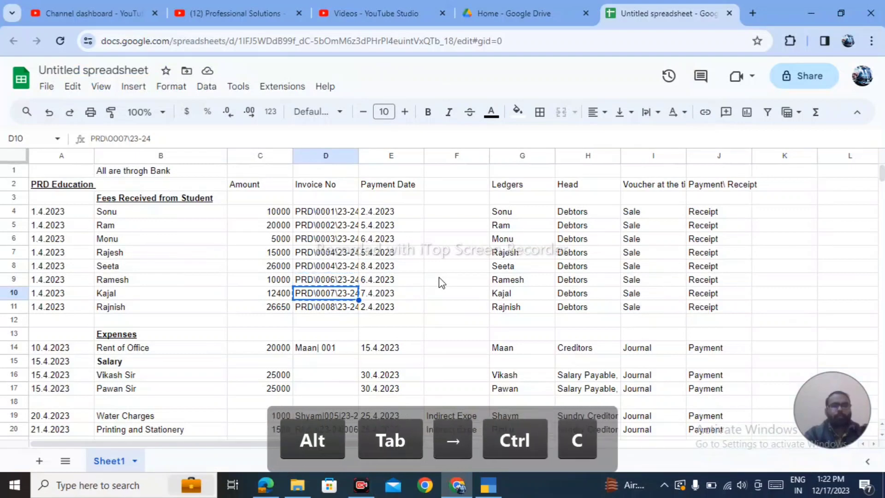
pyautogui.hotkey('alt', 'Tab')
pyautogui.hotkey('ctrl', 'v')
pyautogui.press('Return')
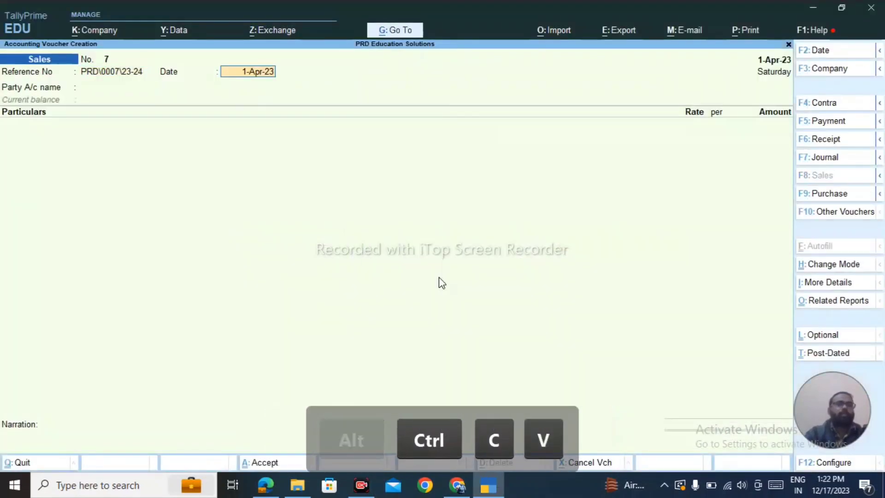
# Keep the 1-Apr-23 reference date and set the seventh student's ledger as the party account.
pyautogui.press('Return')
pyautogui.write('Kajal')
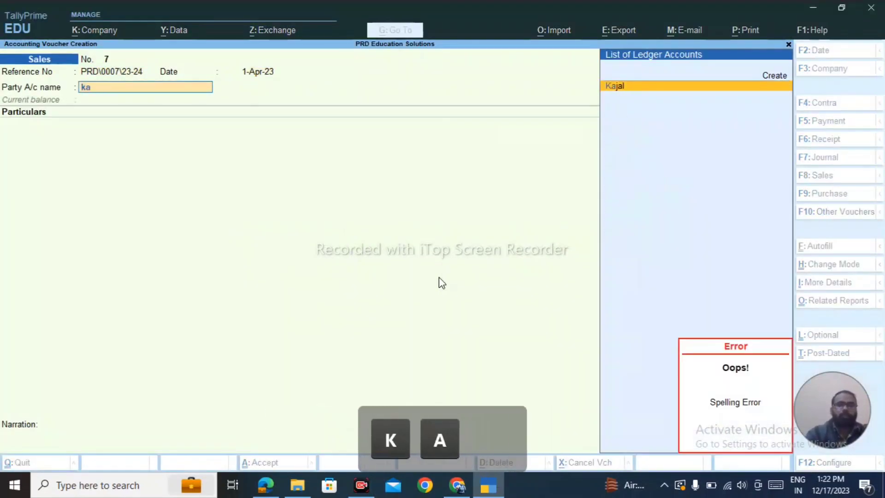
pyautogui.press('Return')
# Review the names and invoice numbers of the already recorded students in the spreadsheet's fee rows.
pyautogui.hotkey('alt', 'Tab')
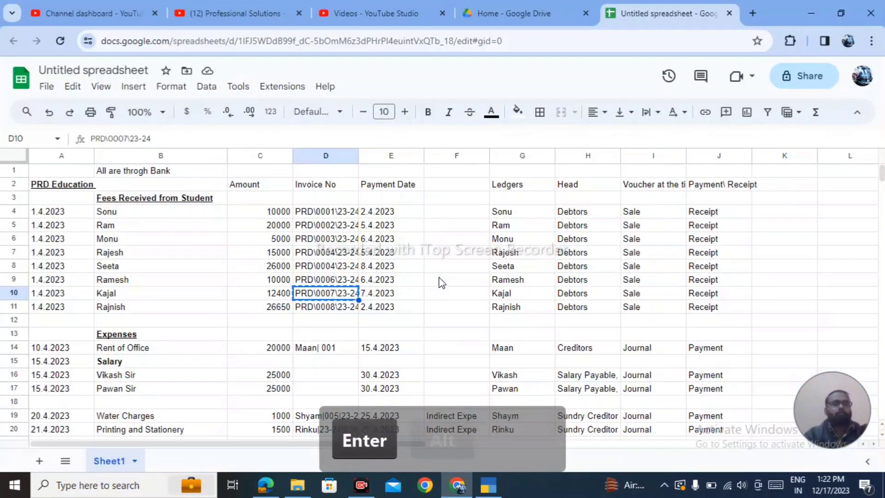
pyautogui.hotkey('ctrl', 'c')
pyautogui.press('Up')
pyautogui.press('Up')
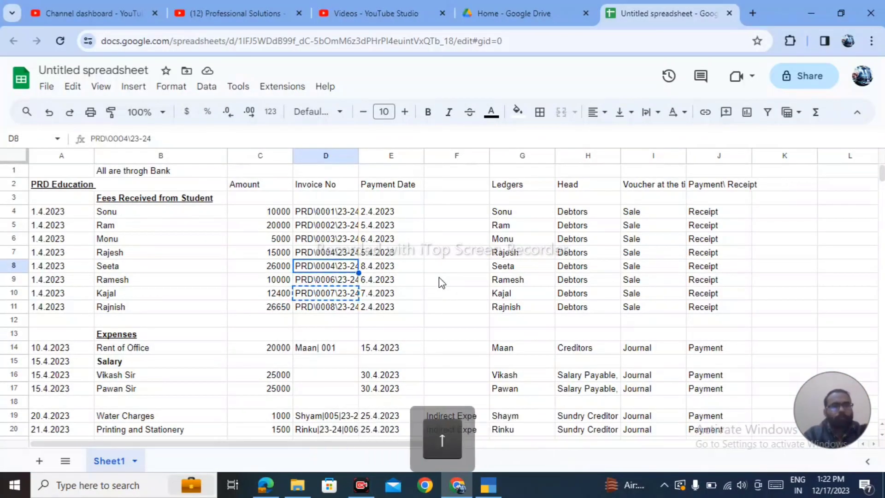
pyautogui.press('Left')
pyautogui.press('Left')
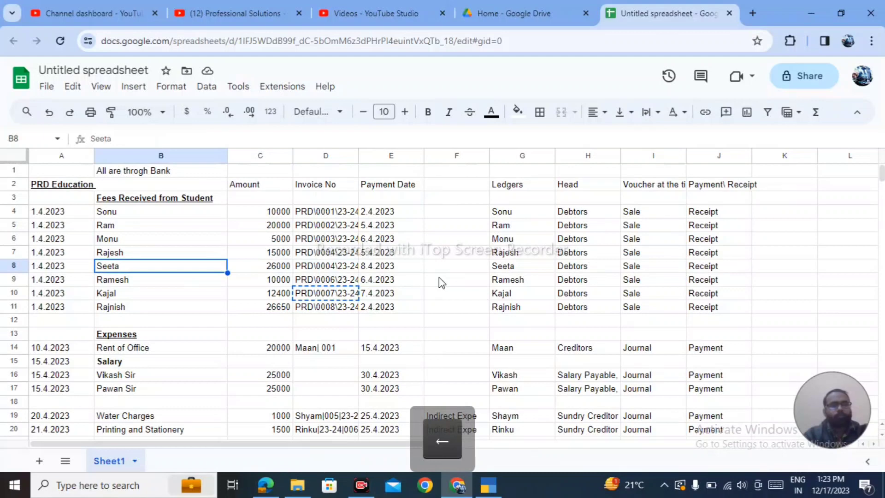
pyautogui.press('Right')
pyautogui.press('Right')
pyautogui.hotkey('alt', 'Tab')
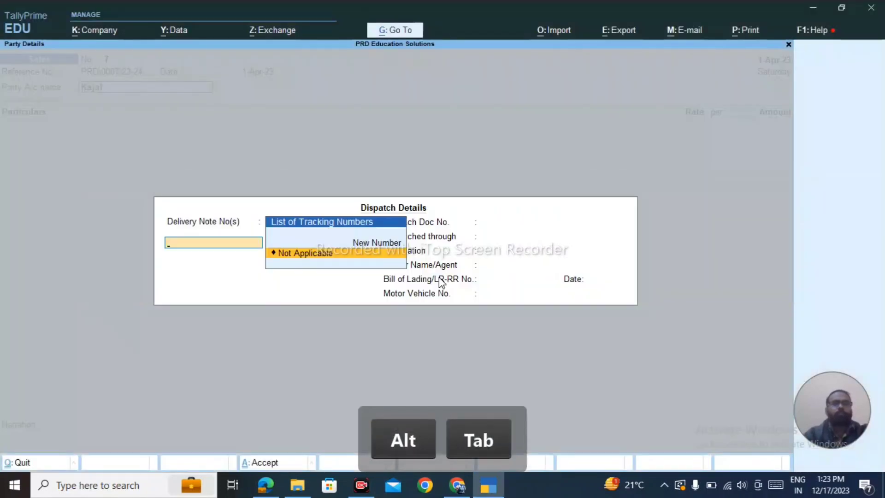
# Accept the default dispatch details and party details for the seventh Sales voucher.
pyautogui.press('Return')
pyautogui.hotkey('ctrl', 'a')
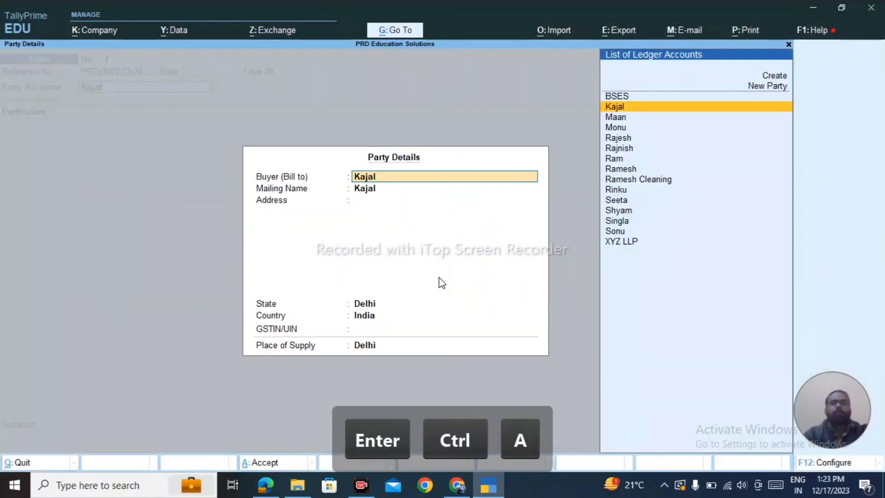
pyautogui.hotkey('ctrl', 'a')
# Check the seventh student's fee in the spreadsheet and choose the Sales ledger in the seventh voucher, leaving its description blank.
pyautogui.hotkey('alt', 'Tab')
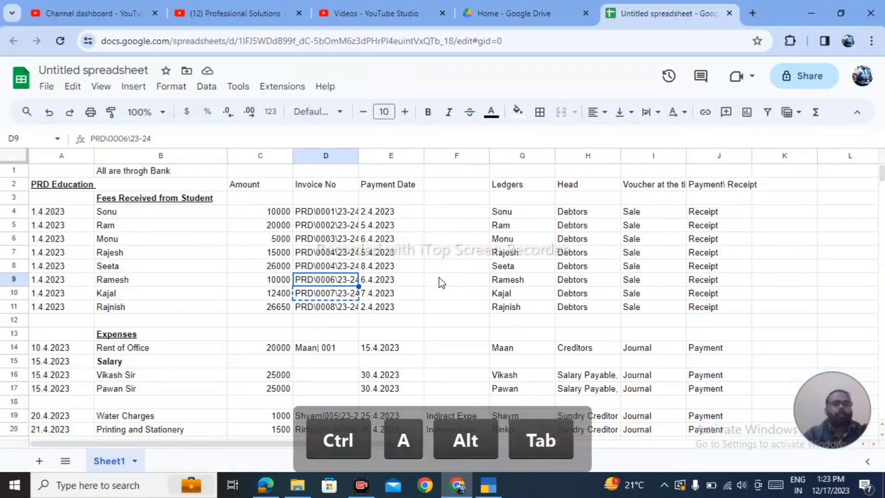
pyautogui.press('Left')
pyautogui.hotkey('alt', 'Tab')
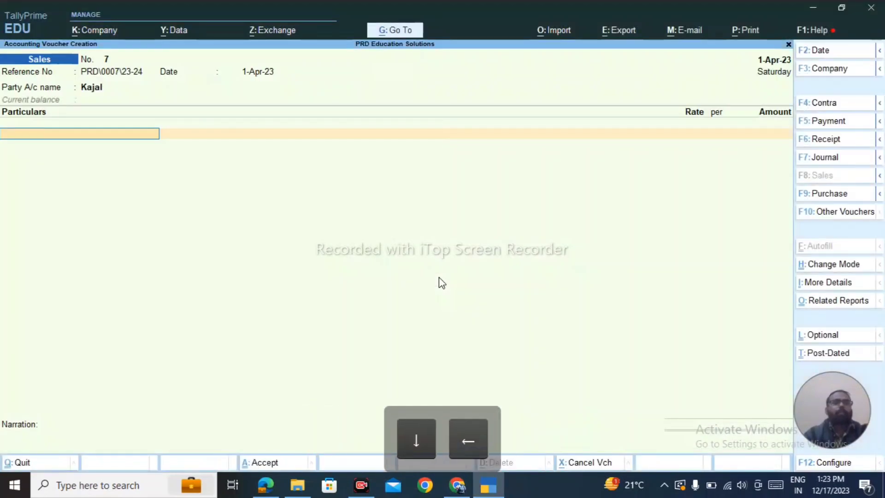
pyautogui.write('Sal')
pyautogui.press('Down')
pyautogui.press('Return')
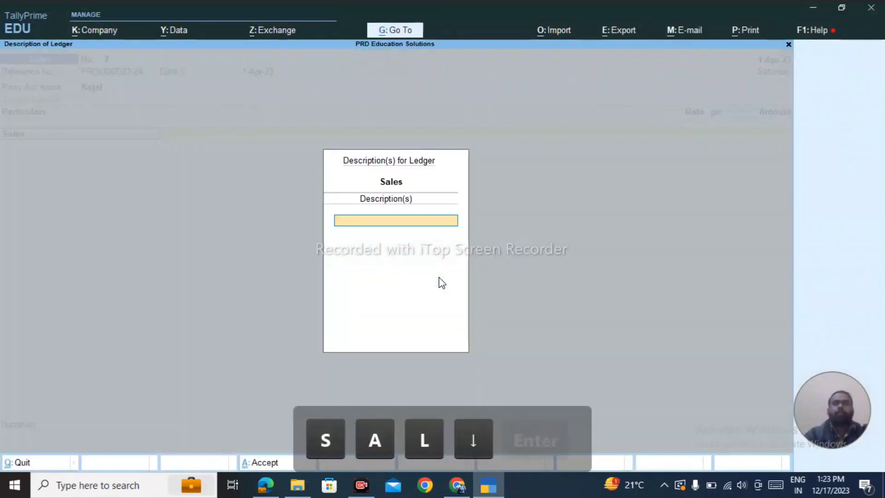
pyautogui.press('Return')
# Set the Sales amount to 12400 in the seventh voucher and return to the fee row in the spreadsheet.
pyautogui.write('12400')
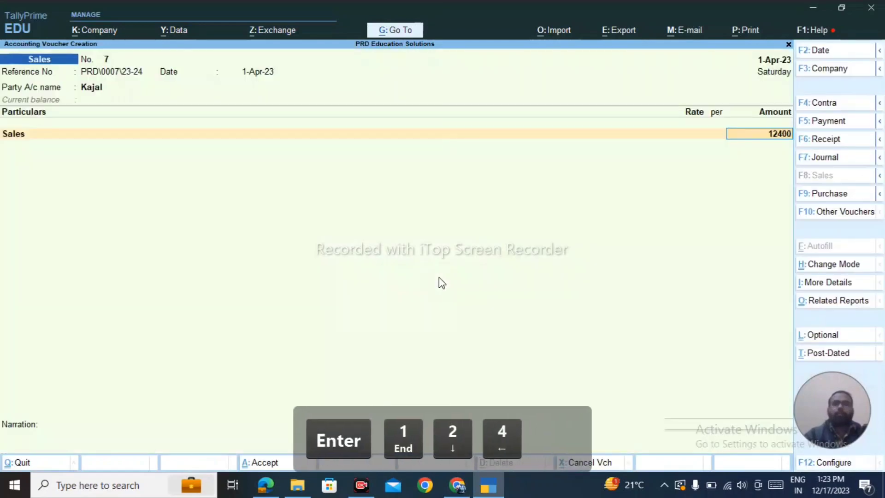
pyautogui.press('Return')
pyautogui.press('Return')
pyautogui.hotkey('alt', 'Tab')
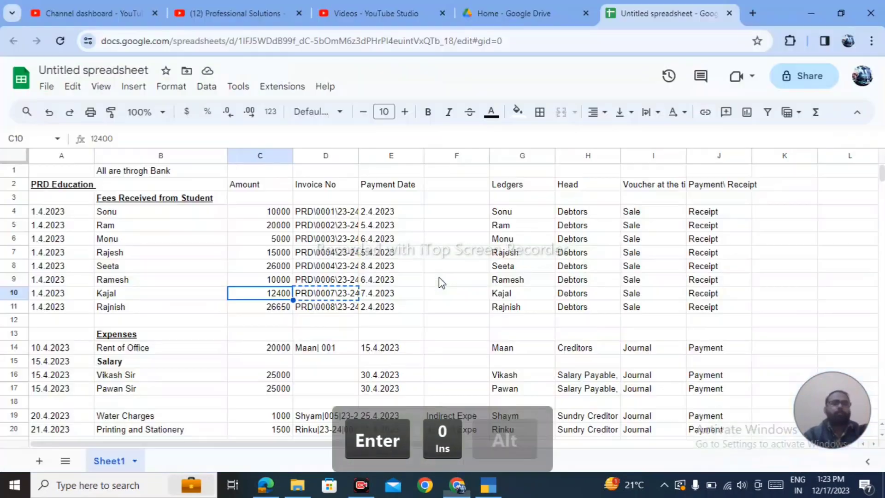
# Leave the seventh voucher's remaining ledger line blank, reuse the previous narration and save the voucher.
pyautogui.hotkey('alt', 'Tab')
pyautogui.press('Return')
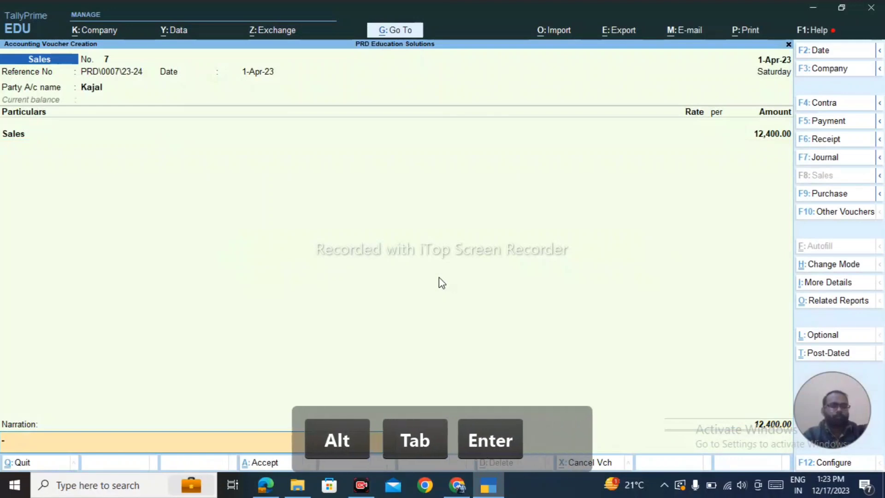
pyautogui.hotkey('ctrl', 'r')
pyautogui.hotkey('ctrl', 'a')
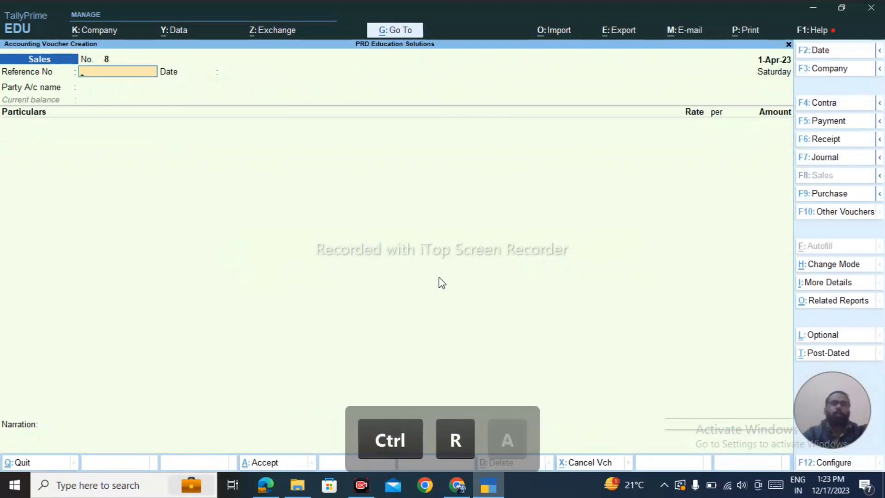
# Copy the eighth student's invoice number from the spreadsheet into the reference number of the eighth Sales voucher.
pyautogui.hotkey('alt', 'Tab')
pyautogui.press('Return')
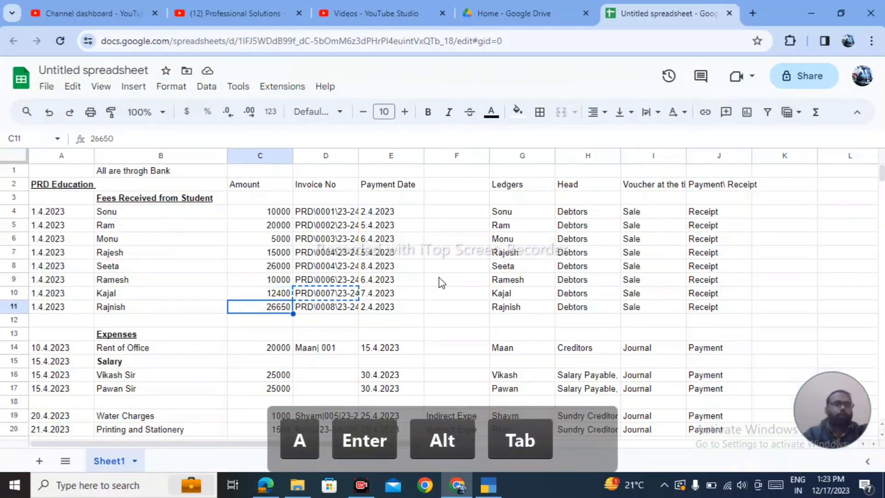
pyautogui.hotkey('alt', 'Tab')
pyautogui.press('Down')
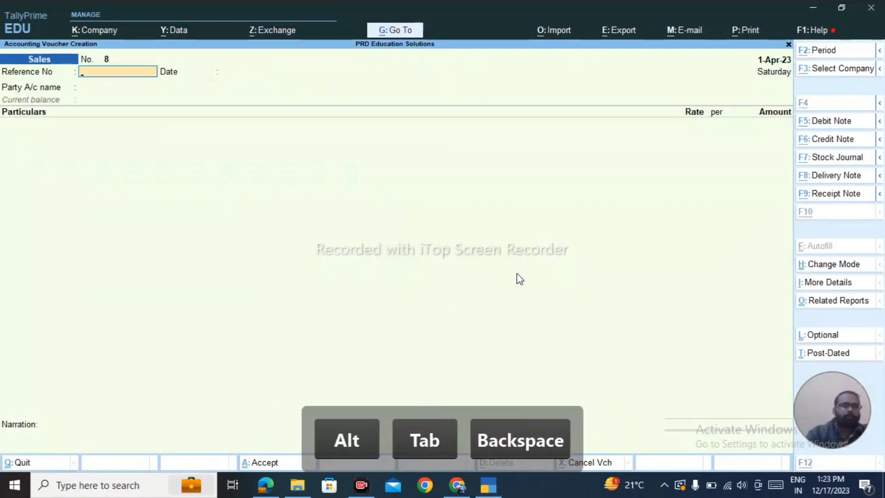
pyautogui.hotkey('alt', 'Tab')
pyautogui.press('Right')
pyautogui.hotkey('ctrl', 'c')
pyautogui.hotkey('alt', 'Tab')
pyautogui.hotkey('ctrl', 'v')
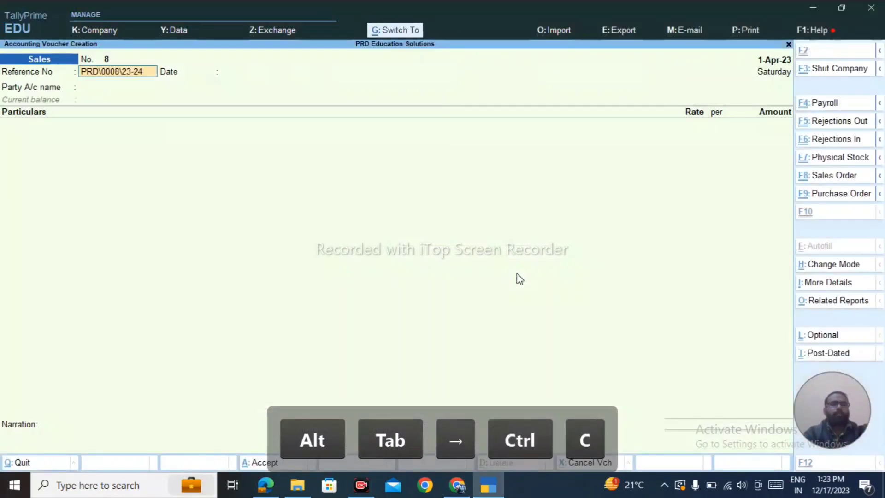
# Choose the eighth student's ledger as the party and accept the default dispatch and party details.
pyautogui.press('Return')
pyautogui.press('Return')
pyautogui.write('Ra')
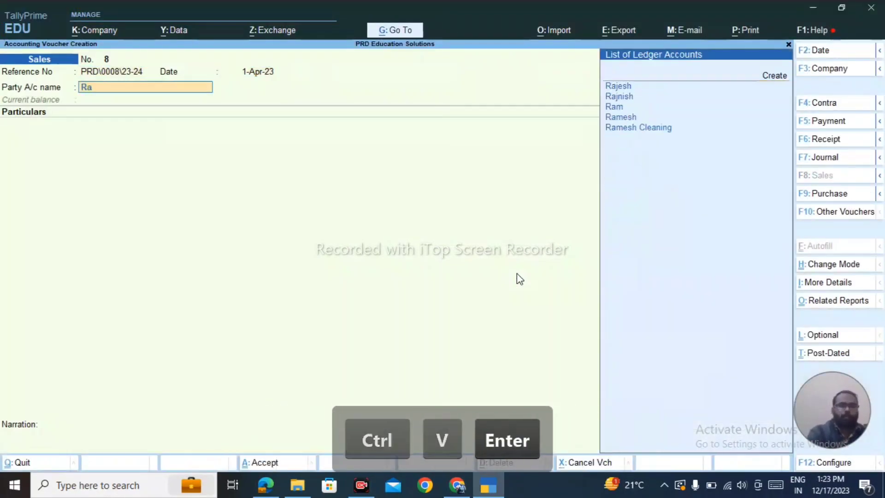
pyautogui.press('Down')
pyautogui.press('Return')
pyautogui.press('Return')
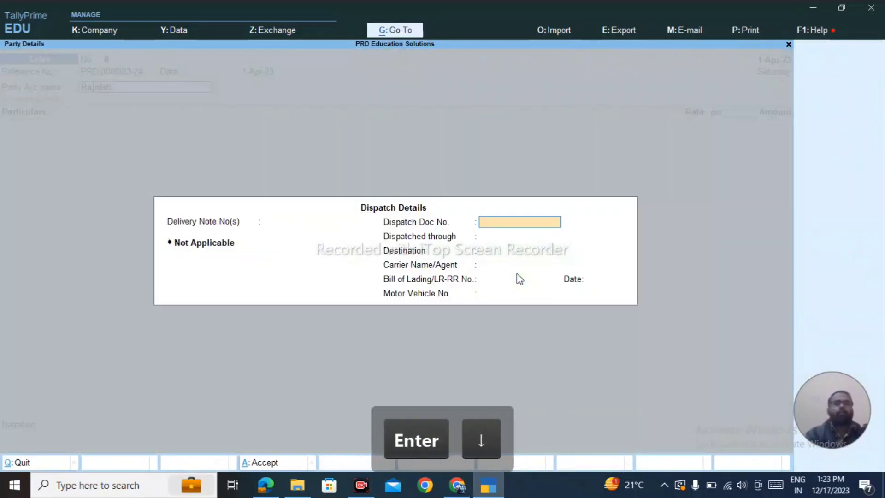
pyautogui.hotkey('ctrl', 'a')
pyautogui.hotkey('ctrl', 'a')
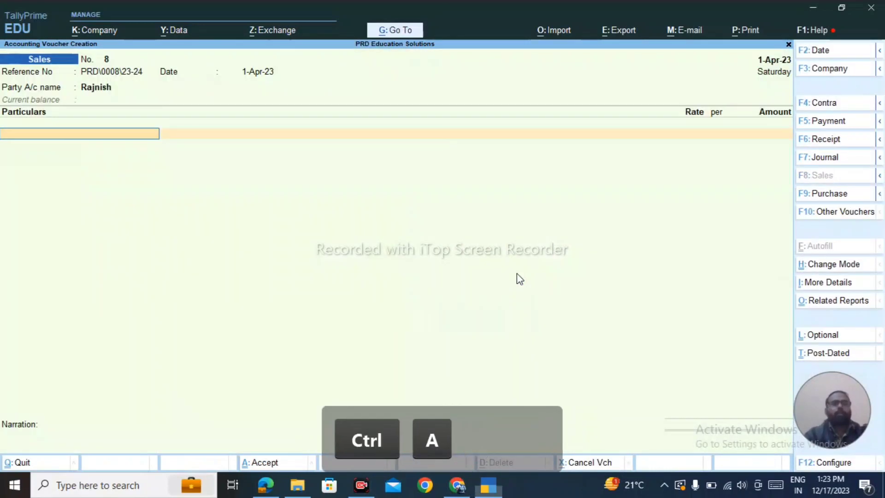
# Choose the Sales ledger in the eighth voucher with a blank description and set its amount to 26650.
pyautogui.hotkey('alt', 'Tab')
pyautogui.hotkey('alt', 'Tab')
pyautogui.hotkey('alt', 'Left')
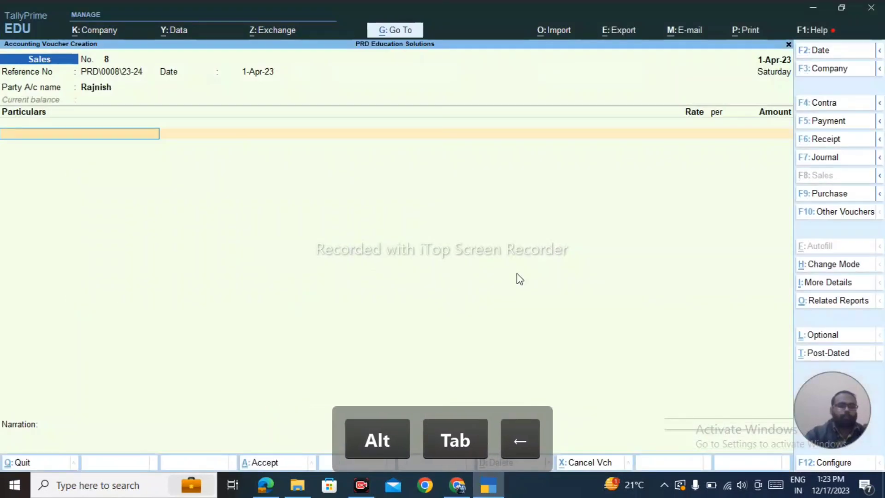
pyautogui.write('Sal')
pyautogui.press('Down')
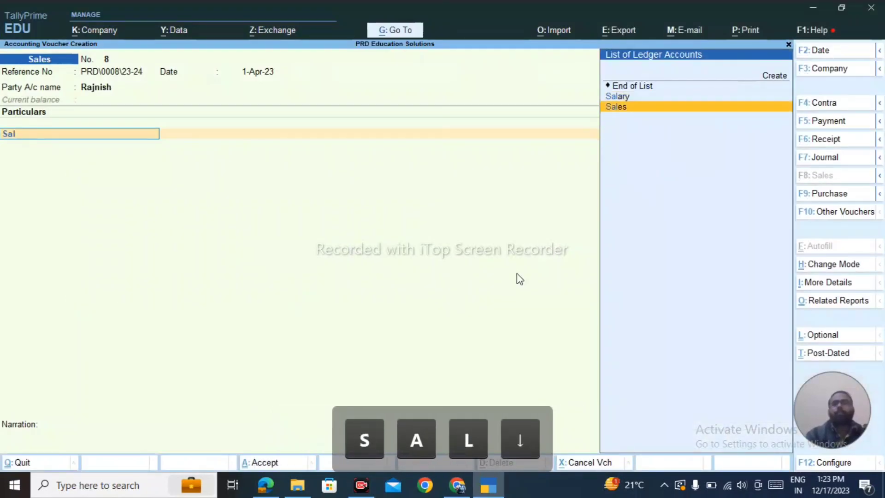
pyautogui.press('Return')
pyautogui.hotkey('ctrl', 'a')
pyautogui.write('26650')
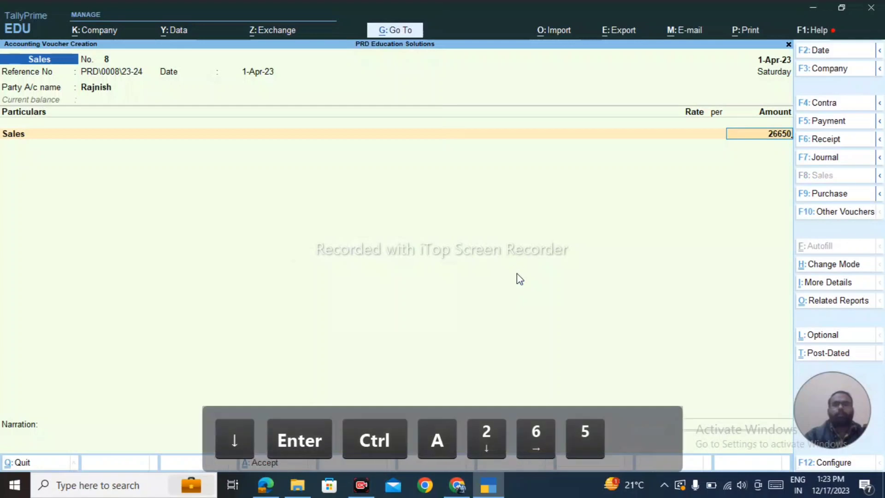
pyautogui.press('Return')
pyautogui.press('Return')
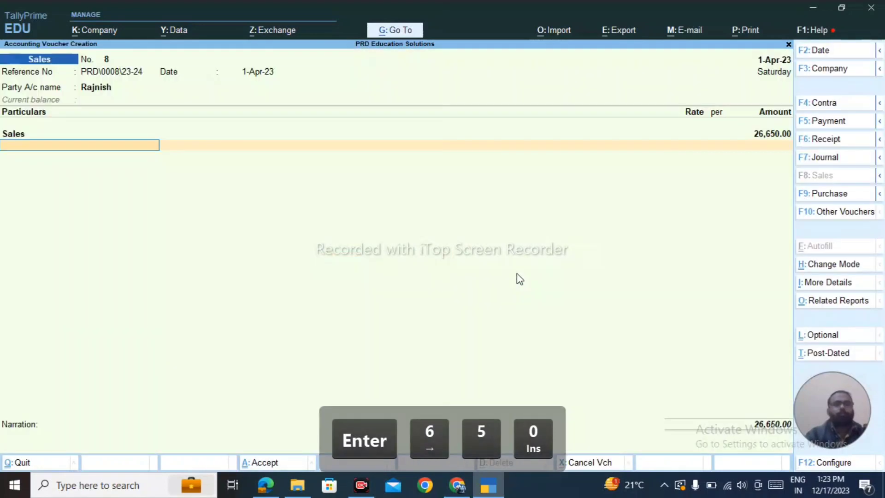
# Reuse the narration "Bieng Fees invoices issued to students" in the eighth voucher and save it.
pyautogui.press('Return')
pyautogui.hotkey('ctrl', 'r')
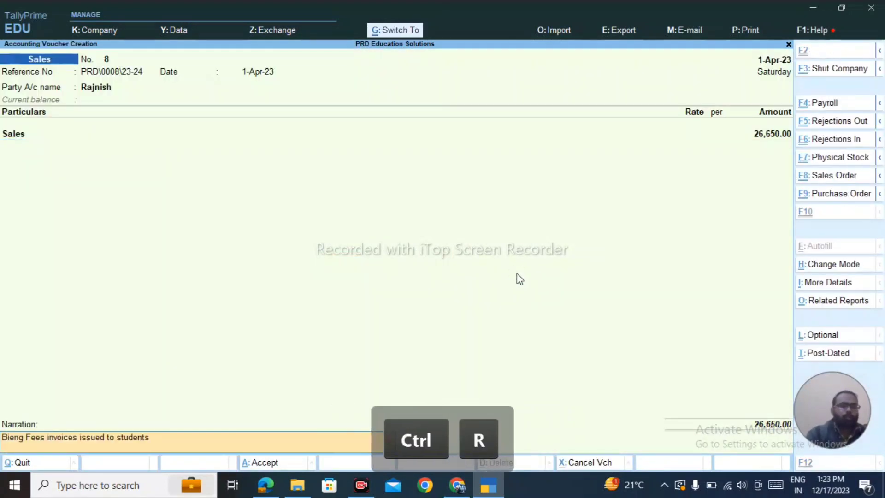
pyautogui.hotkey('ctrl', 'a')
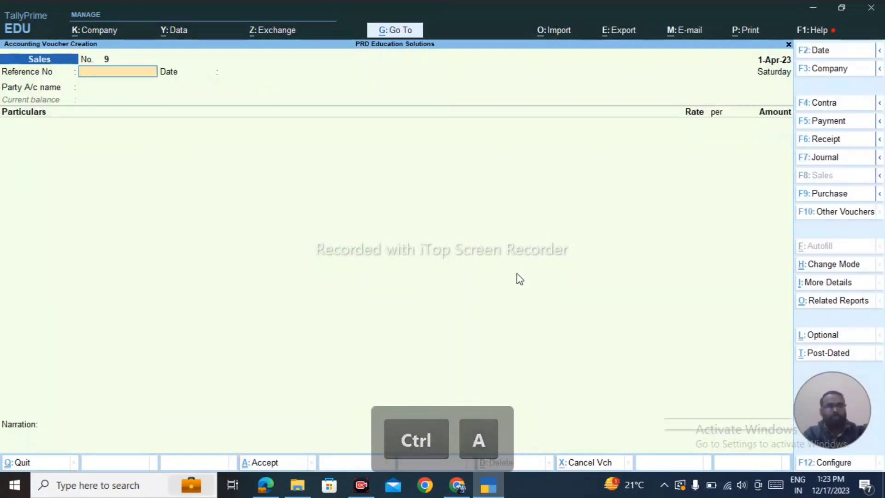
# Review the last student's fee row and the office rent entry under Expenses in the spreadsheet.
pyautogui.hotkey('alt', 'Tab')
pyautogui.press('Right')
pyautogui.press('Down')
pyautogui.press('Up')
pyautogui.press('Right')
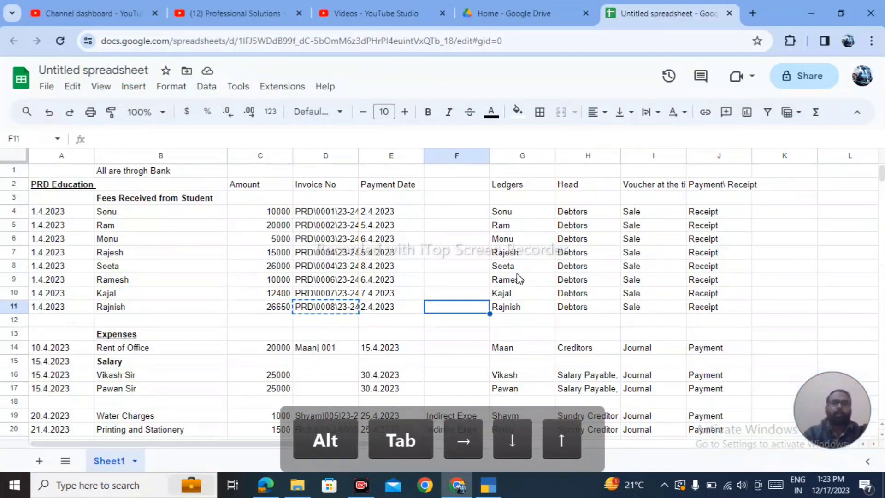
pyautogui.press('Right')
pyautogui.press('Right')
pyautogui.press('Down')
pyautogui.press('Left')
pyautogui.press('Left')
pyautogui.press('Left')
pyautogui.press('Left')
pyautogui.press('Down')
pyautogui.press('Down')
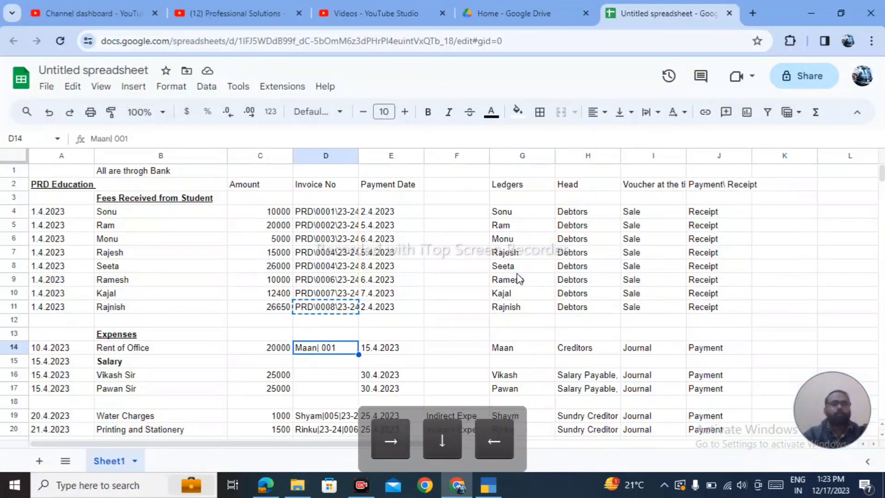
# Examine the first student's fee row in the spreadsheet, including amount, invoice number, payment date and ledger.
pyautogui.press('Up')
pyautogui.press('Up')
pyautogui.press('Up')
pyautogui.press('Up')
pyautogui.press('Up')
pyautogui.press('Up')
pyautogui.press('Up')
pyautogui.press('Up')
pyautogui.press('Up')
pyautogui.press('Right')
pyautogui.press('Left')
pyautogui.press('Left')
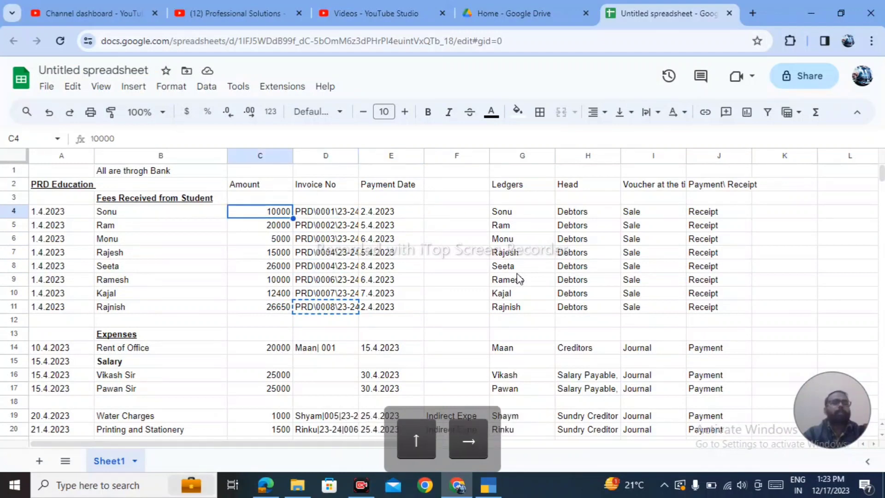
pyautogui.press('Left')
pyautogui.press('Right')
pyautogui.press('Right')
pyautogui.press('Right')
pyautogui.press('Right')
pyautogui.press('Right')
pyautogui.press('Right')
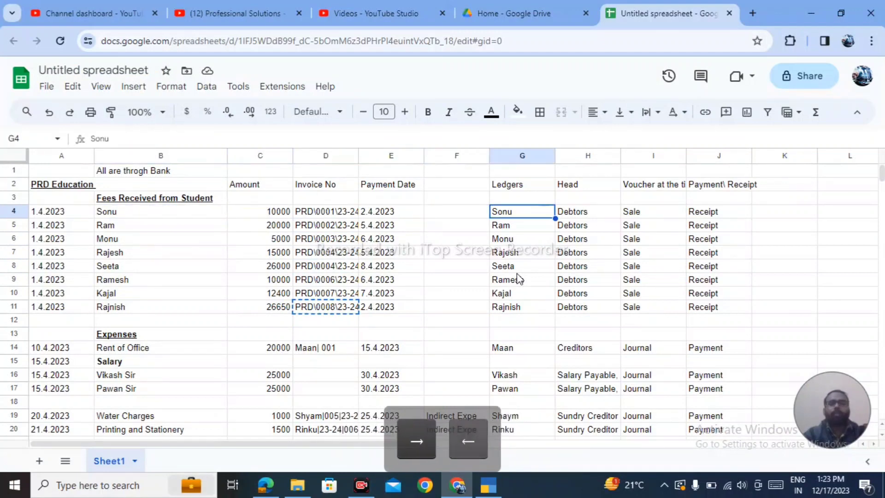
pyautogui.press('Left')
pyautogui.press('Left')
pyautogui.press('Left')
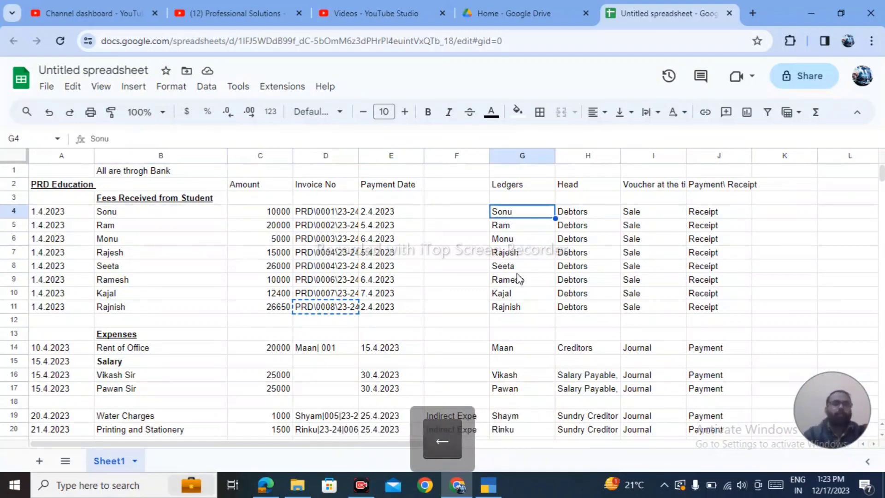
# Switch to TallyPrime and change the voucher type to Receipt, checking the first student's payment date in the spreadsheet.
pyautogui.hotkey('alt', 'Tab')
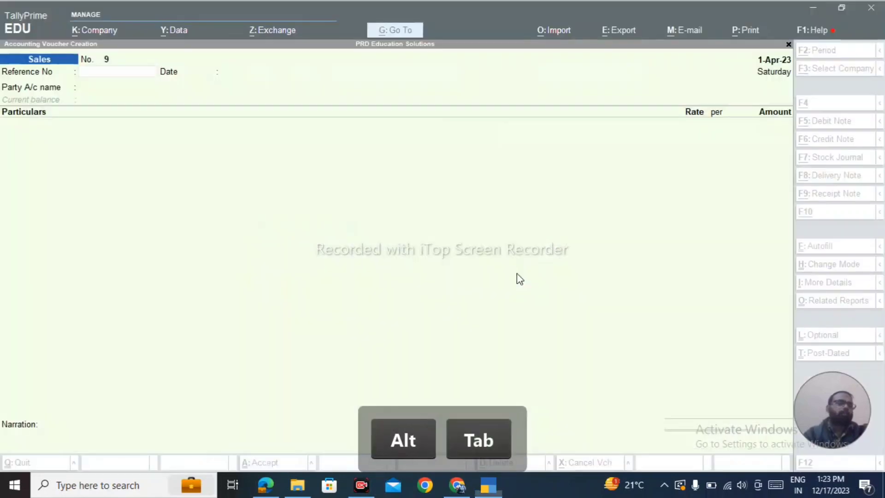
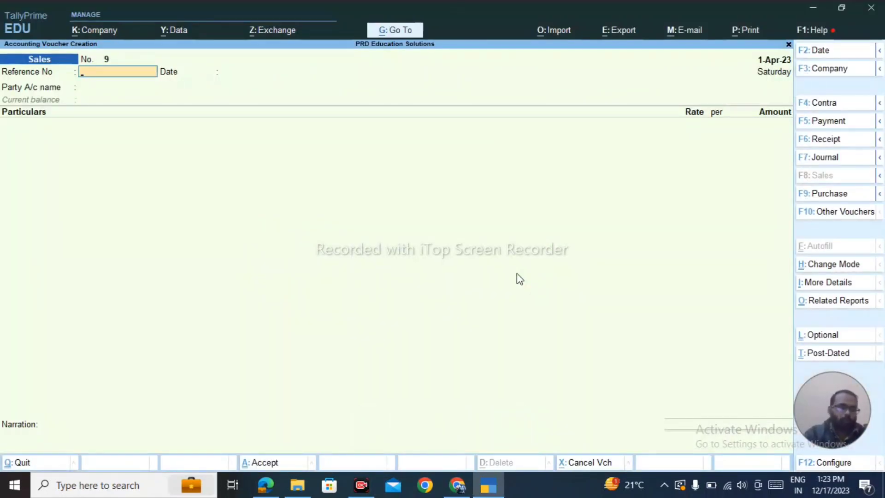
pyautogui.press('F6')
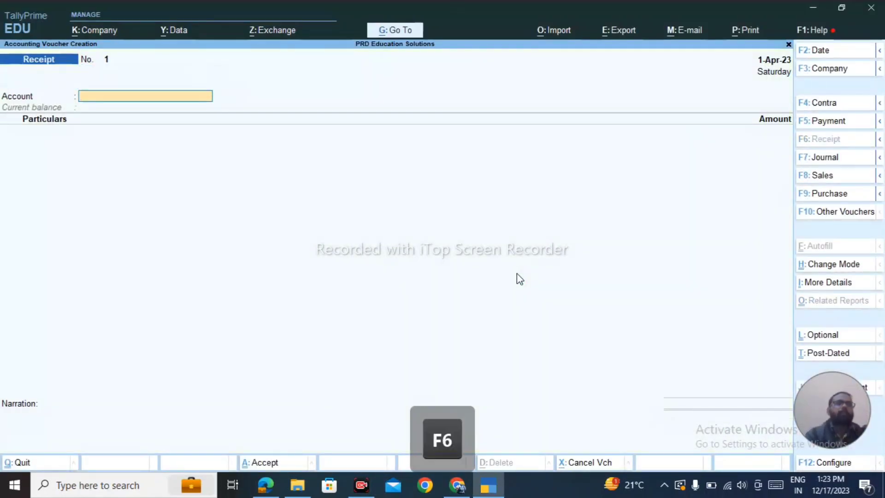
pyautogui.hotkey('alt', 'Tab')
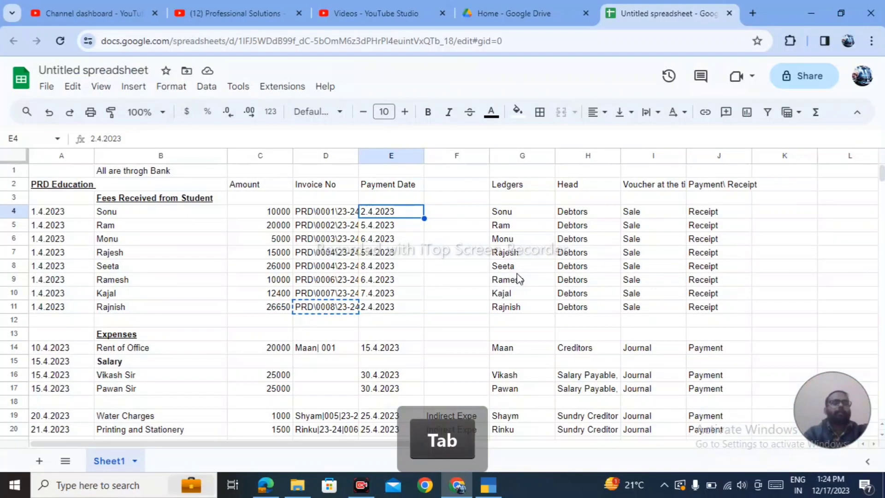
pyautogui.hotkey('alt', 'Tab')
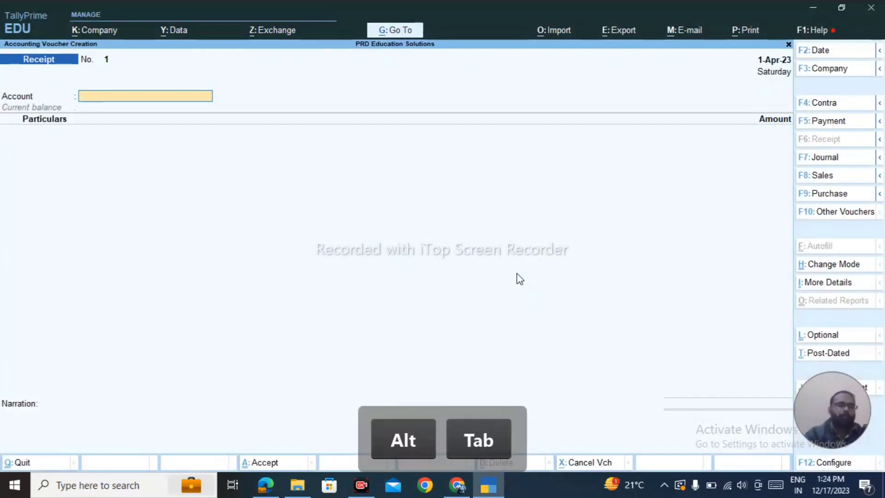
# Check the students' payment dates in the spreadsheet and set the Receipt voucher's date and effective date to 2-4-2023.
pyautogui.hotkey('alt', 'Tab')
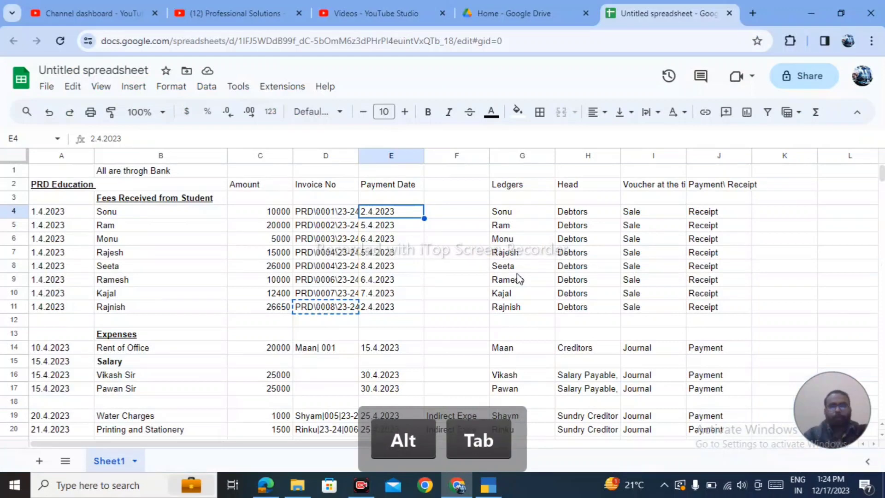
pyautogui.press('Down')
pyautogui.press('Down')
pyautogui.press('Down')
pyautogui.press('Down')
pyautogui.press('Down')
pyautogui.press('Down')
pyautogui.press('Down')
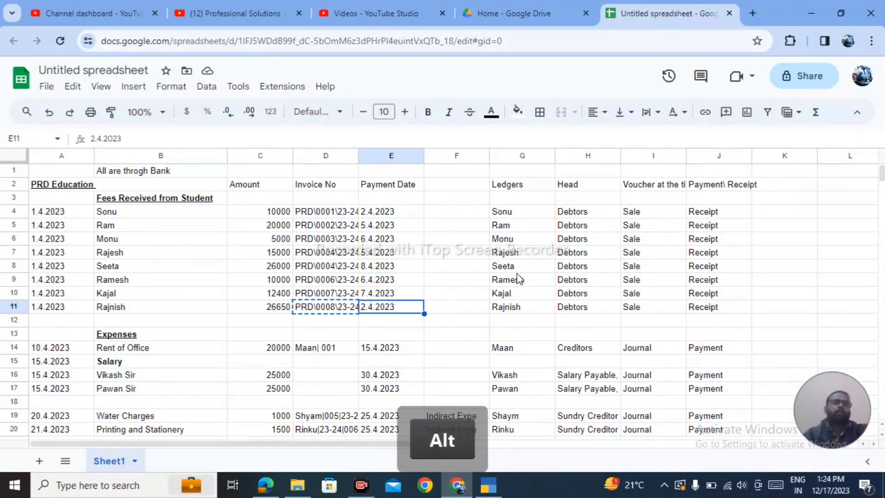
pyautogui.hotkey('alt', 'Tab')
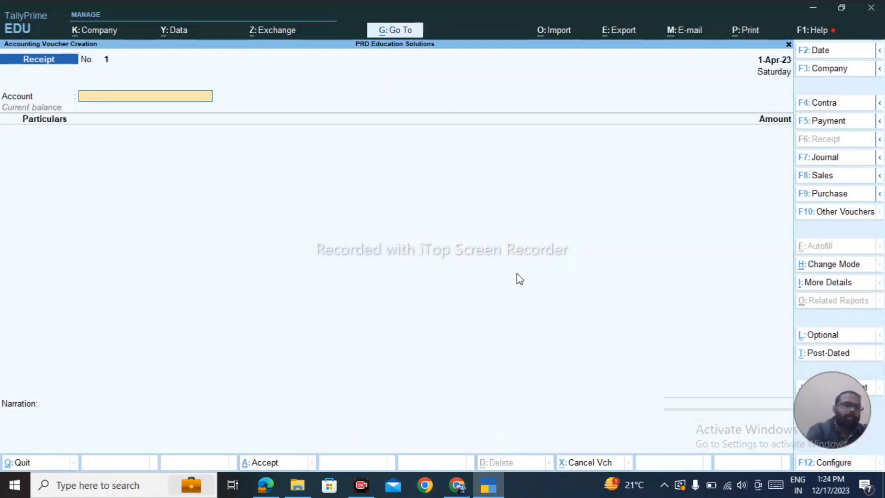
pyautogui.press('F2')
pyautogui.press('Return')
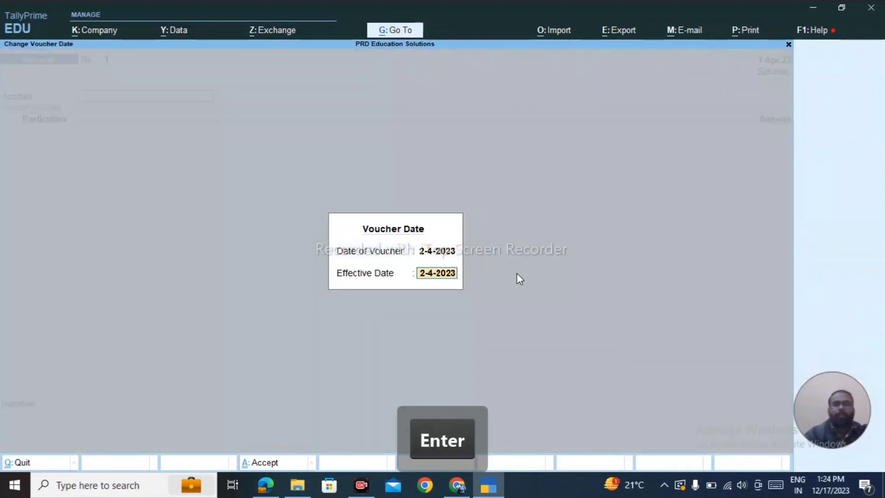
pyautogui.press('Return')
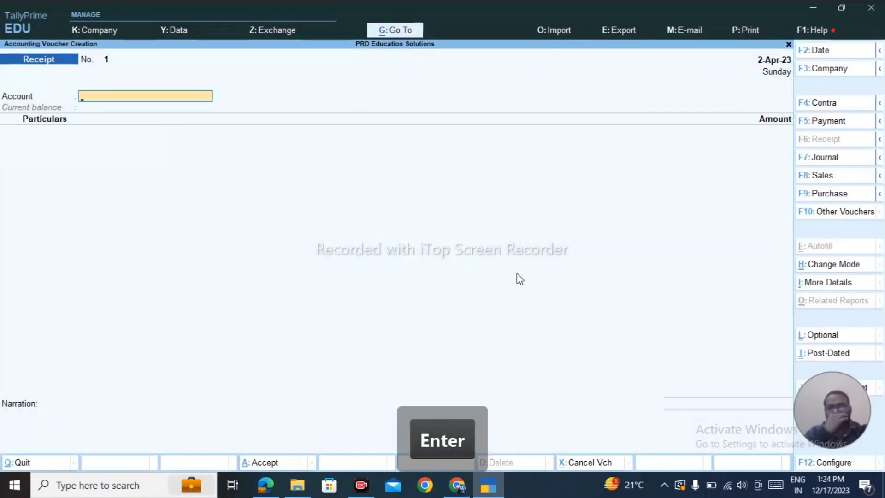
# Review the payment dates in the spreadsheet from the last student's row back to the first.
pyautogui.hotkey('alt', 'Tab')
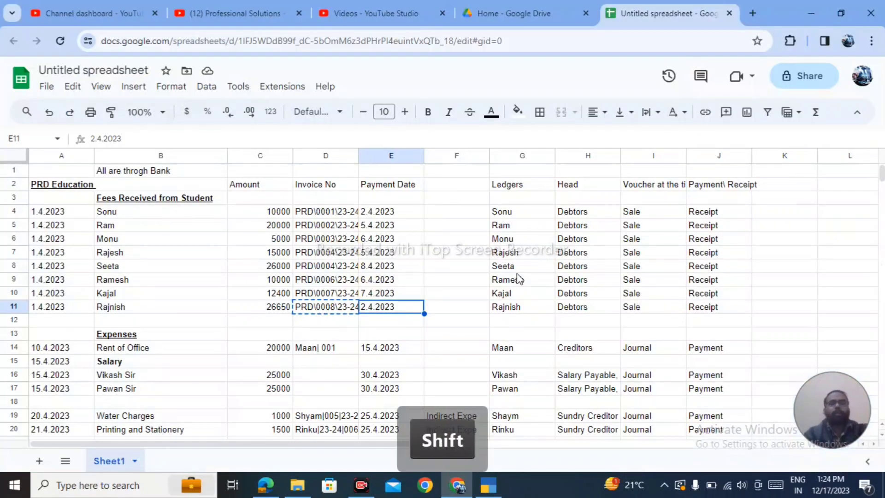
pyautogui.press('Up')
pyautogui.press('Up')
pyautogui.press('Up')
pyautogui.press('Up')
pyautogui.press('Up')
pyautogui.press('Up')
pyautogui.press('Up')
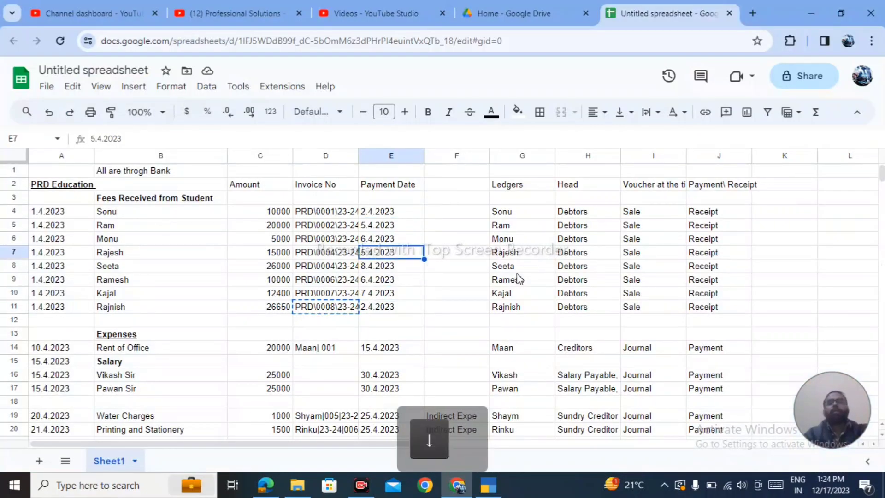
pyautogui.press('Up')
pyautogui.press('Up')
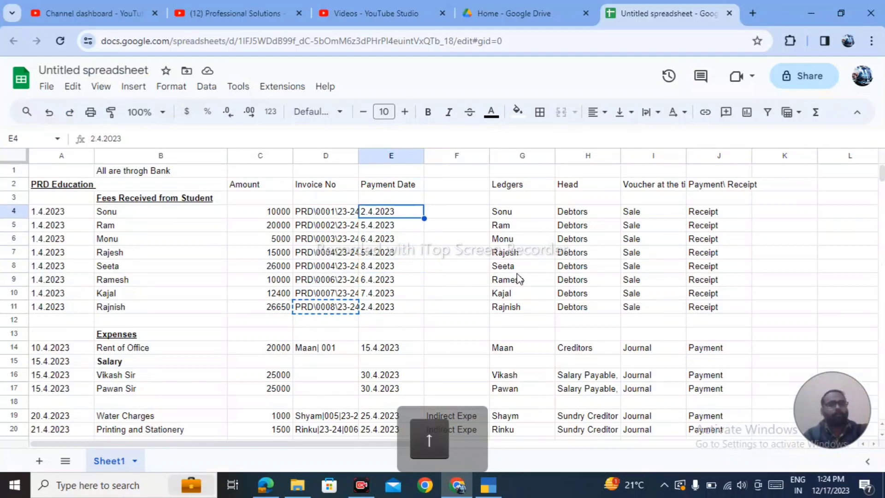
# Switch to TallyPrime and create a new ledger named Axis Bank from the Receipt voucher's account field.
pyautogui.hotkey('alt', 'Tab')
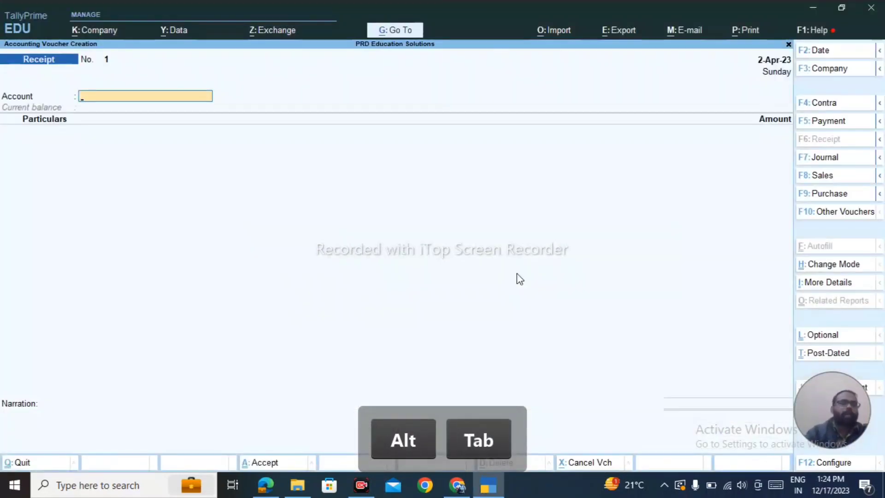
pyautogui.press('Down')
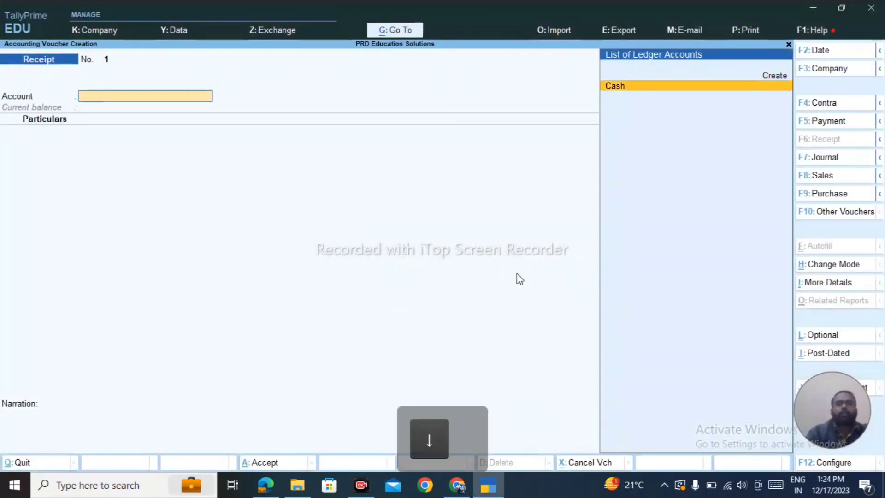
pyautogui.hotkey('alt', 'c')
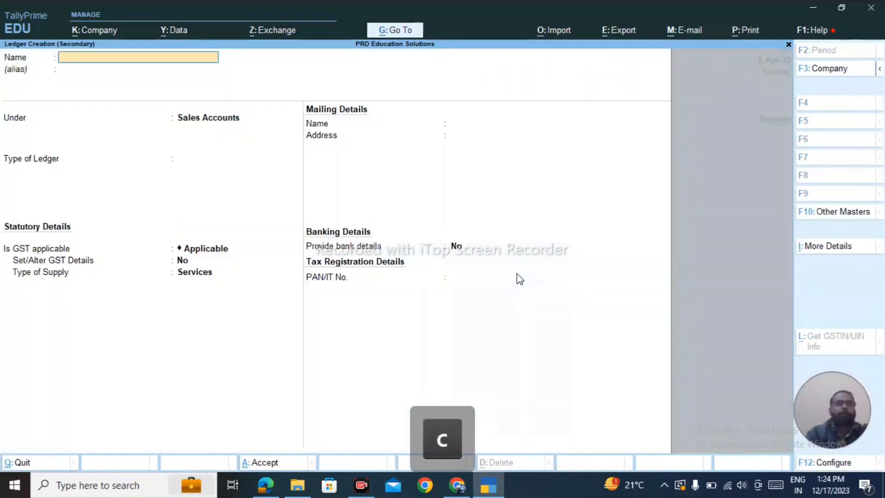
pyautogui.write('Bank')
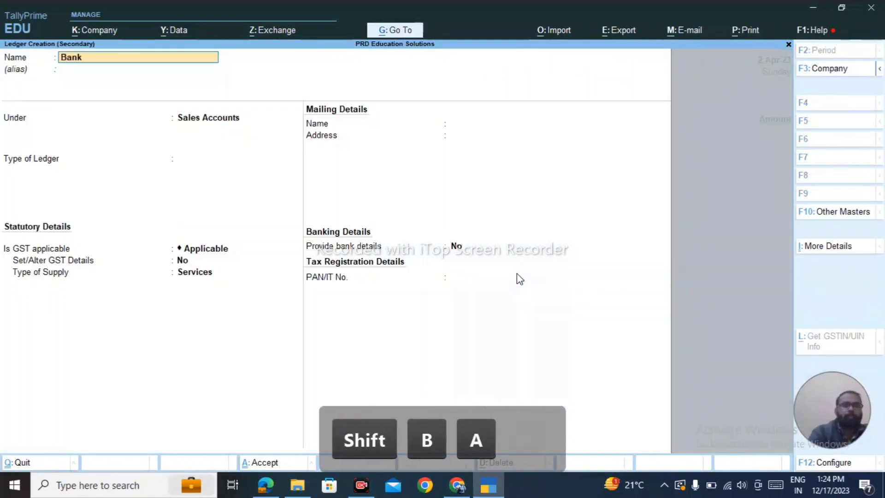
pyautogui.press('BackSpace')
pyautogui.press('BackSpace')
pyautogui.press('BackSpace')
pyautogui.press('BackSpace')
pyautogui.press('BackSpace')
pyautogui.write('Ax')
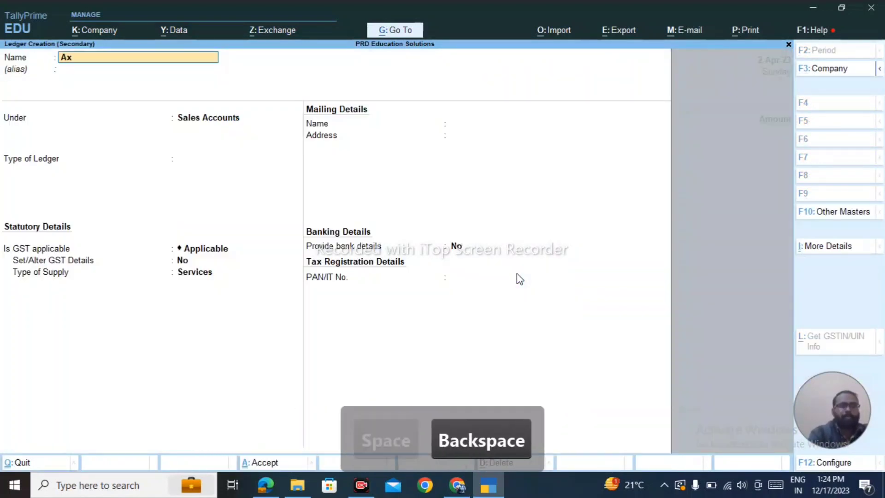
pyautogui.write('iS')
pyautogui.press('BackSpace')
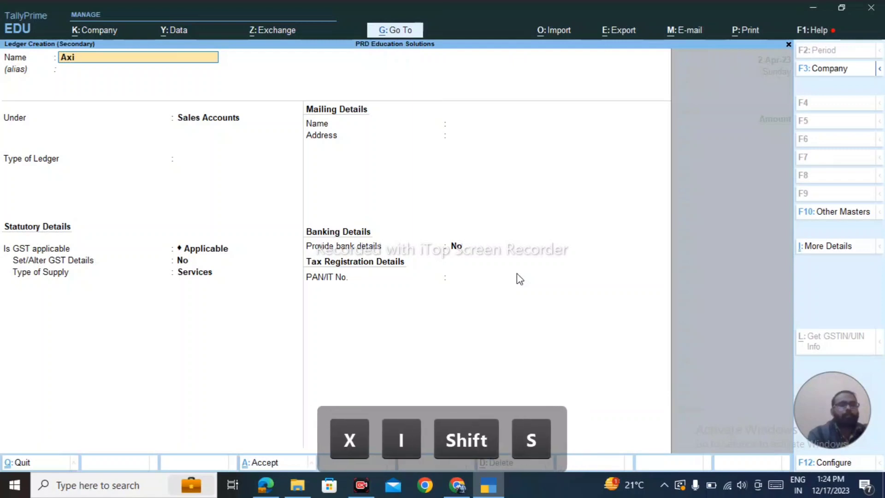
pyautogui.write('s Bank')
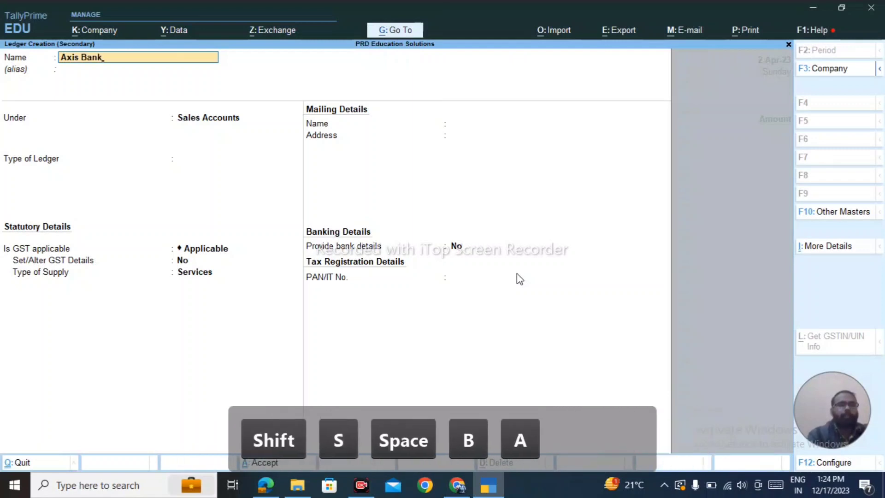
# Place the Axis Bank ledger under Bank Accounts and save it as the Receipt voucher's account.
pyautogui.press('Return')
pyautogui.write('Ban')
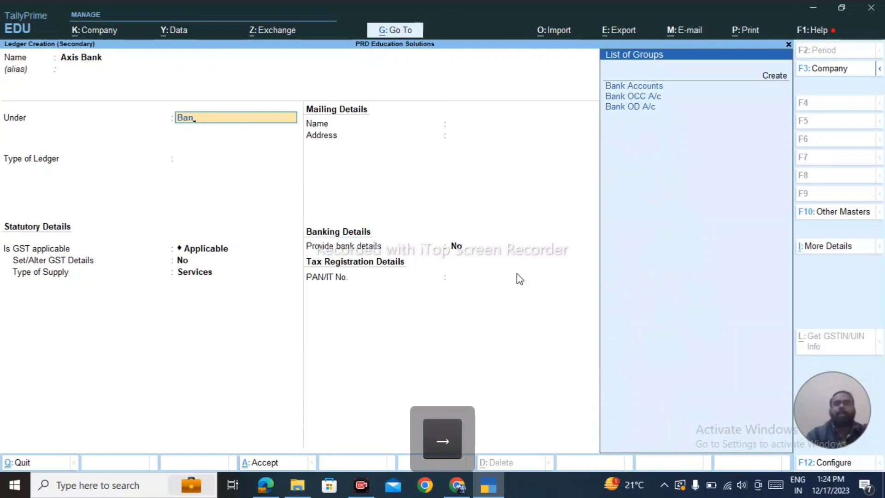
pyautogui.press('Down')
pyautogui.press('Return')
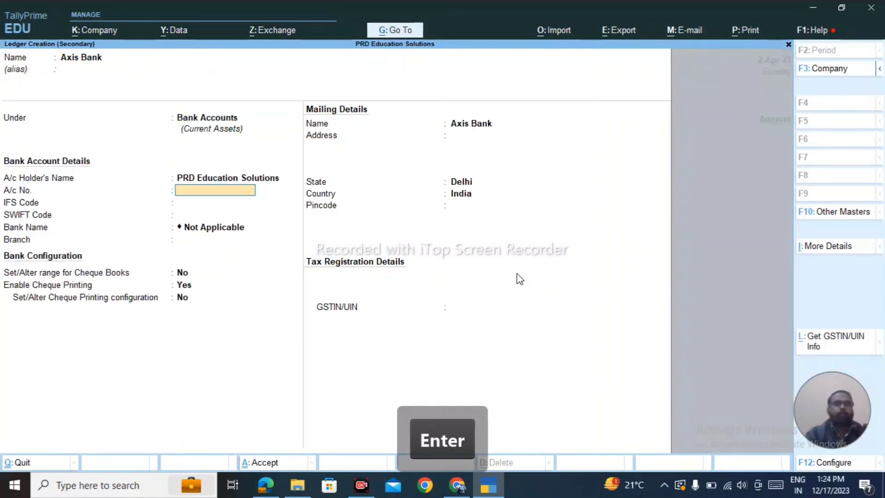
pyautogui.hotkey('ctrl', 'a')
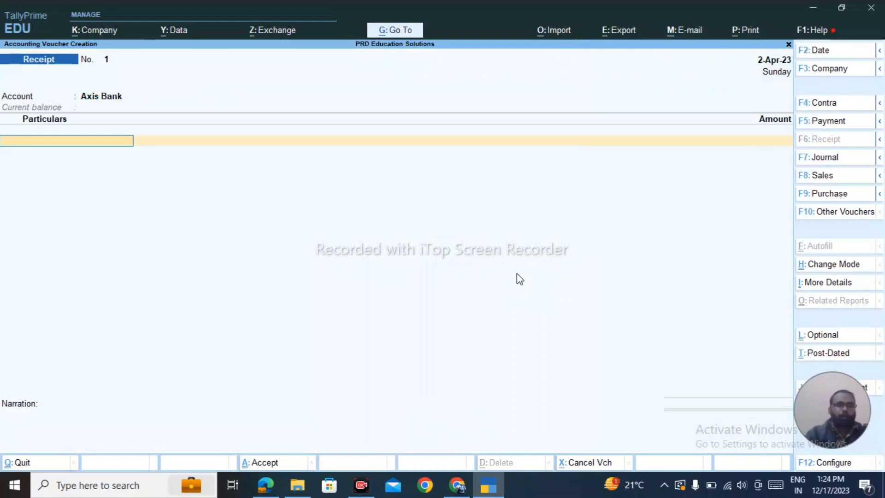
# Credit the first student's ledger with the 10000 fee amount from the spreadsheet in the Receipt voucher.
pyautogui.hotkey('alt', 'Tab')
pyautogui.hotkey('alt', 'Tab')
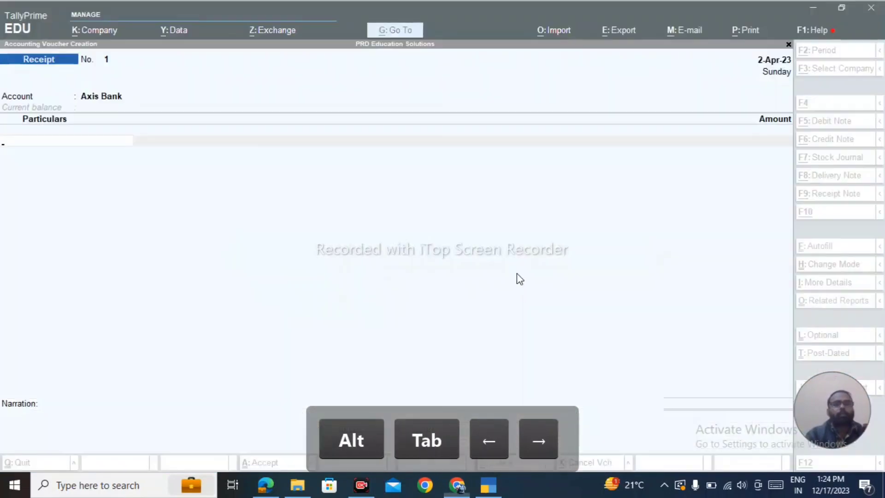
pyautogui.write('Son')
pyautogui.press('Return')
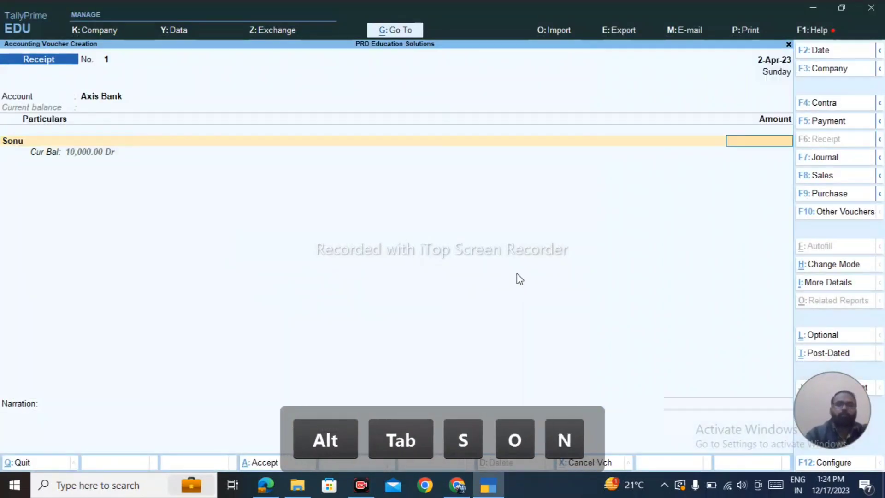
pyautogui.hotkey('alt', 'Tab')
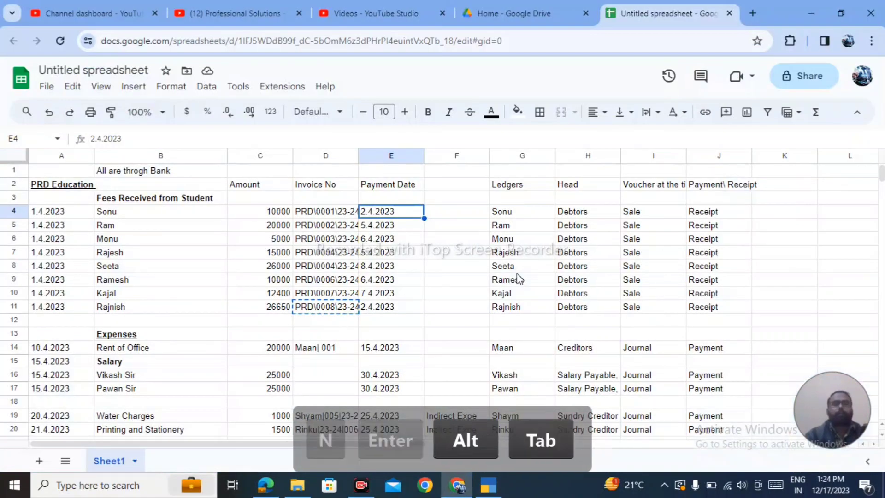
pyautogui.hotkey('alt', 'Tab')
pyautogui.write('10,000')
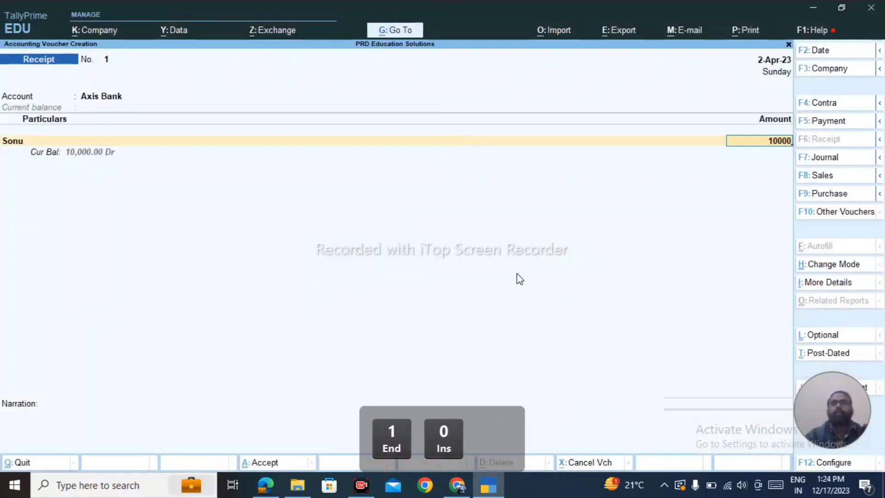
pyautogui.press('Return')
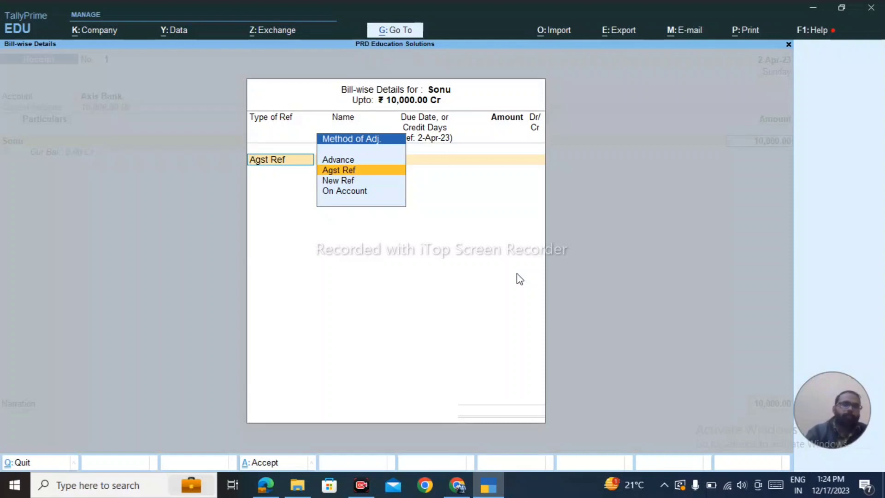
# Allocate the first student's receipt as Agst Ref to pending bill PRD\0001\23-24 for the full 10,000.
pyautogui.press('Down')
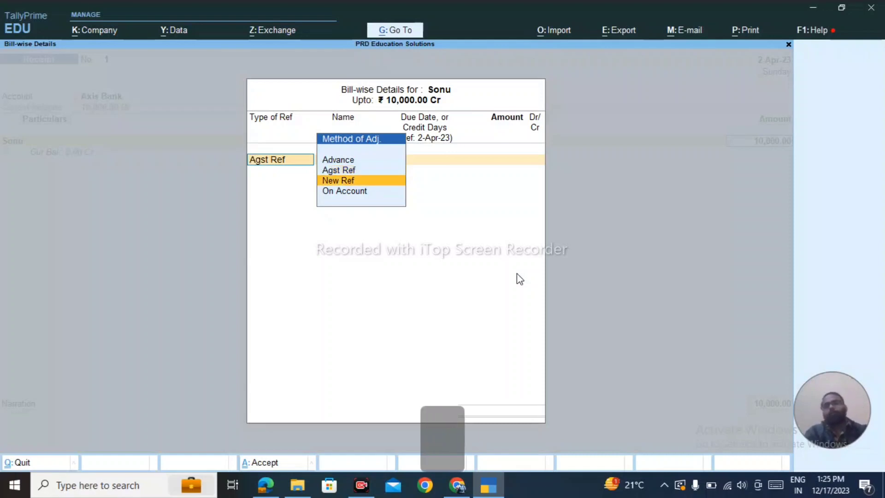
pyautogui.press('Up')
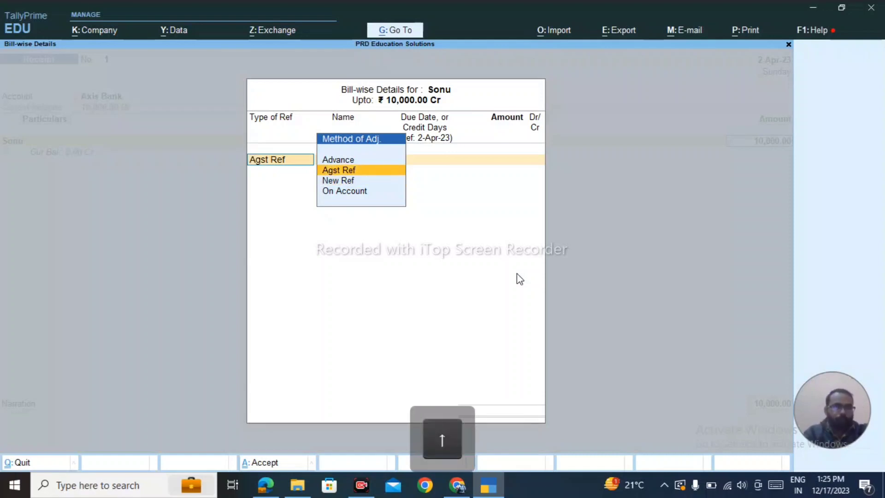
pyautogui.press('Return')
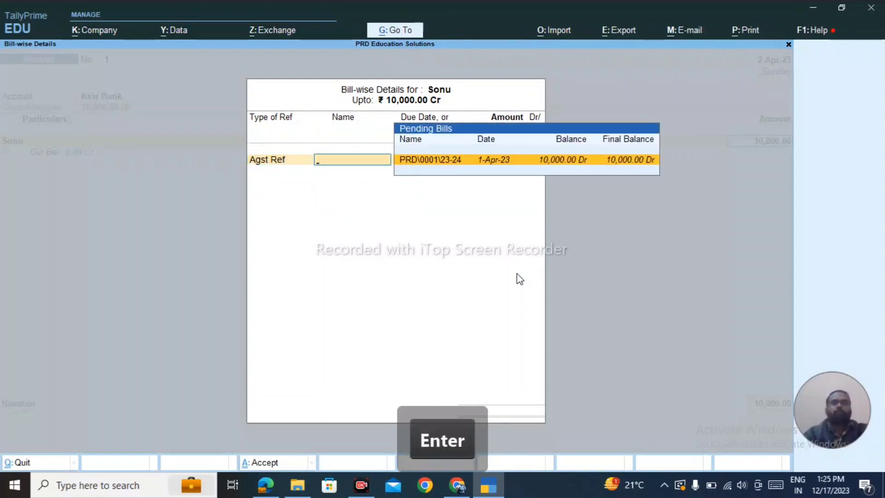
pyautogui.press('Return')
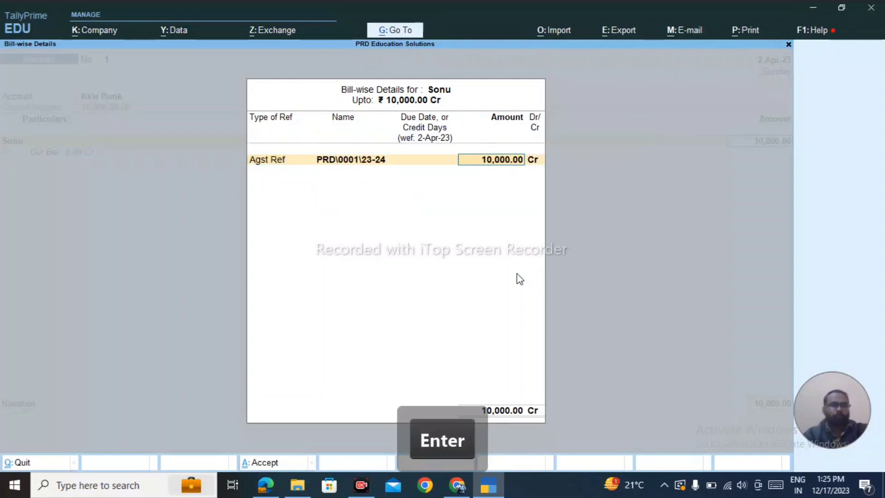
pyautogui.press('BackSpace')
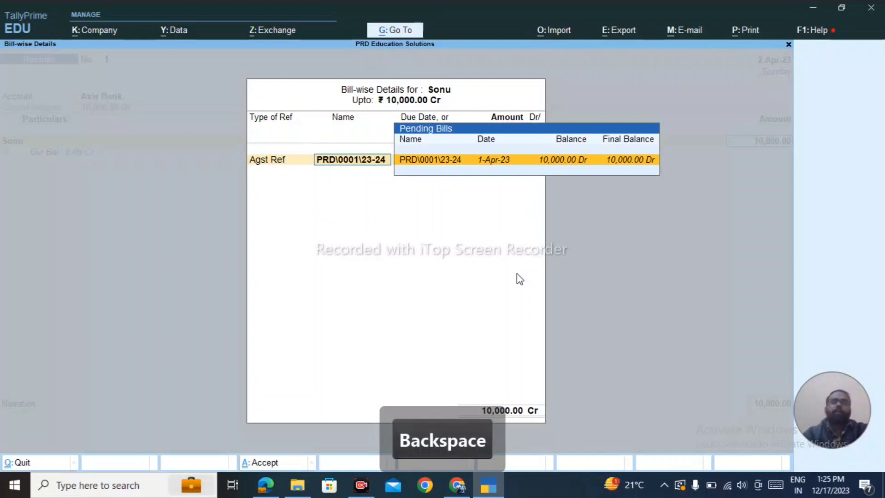
pyautogui.press('BackSpace')
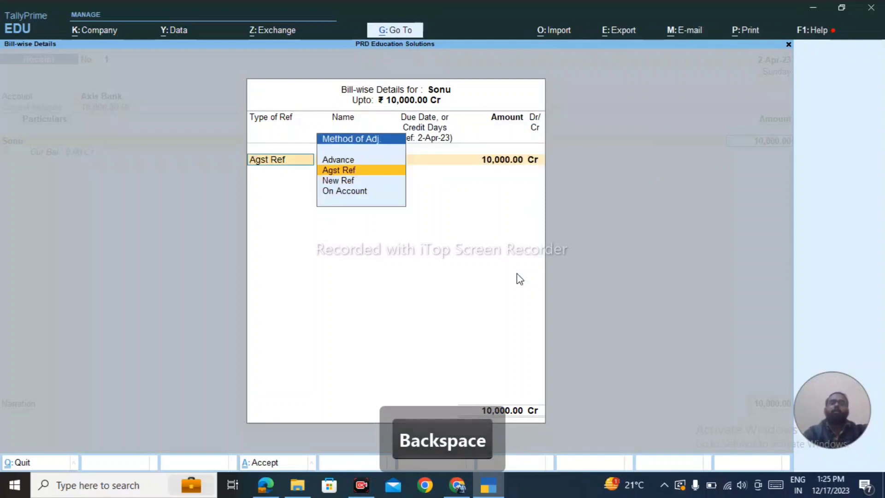
pyautogui.press('Return')
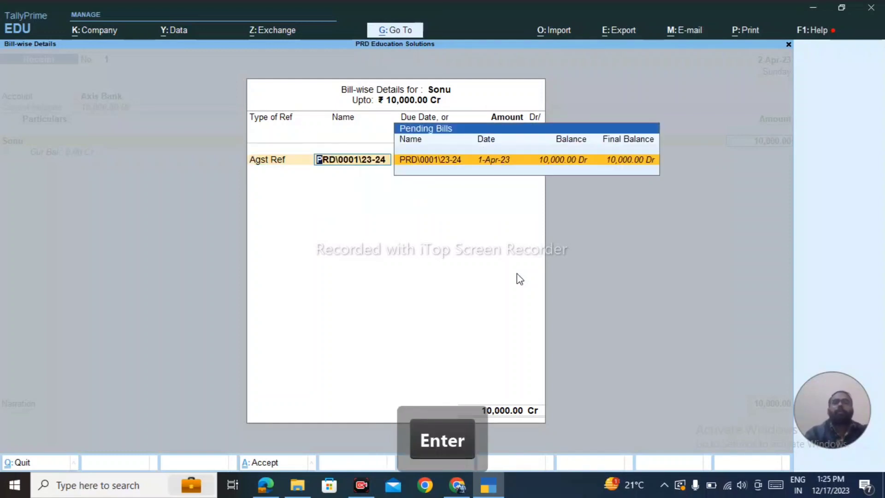
pyautogui.press('Return')
pyautogui.press('Return')
pyautogui.press('Return')
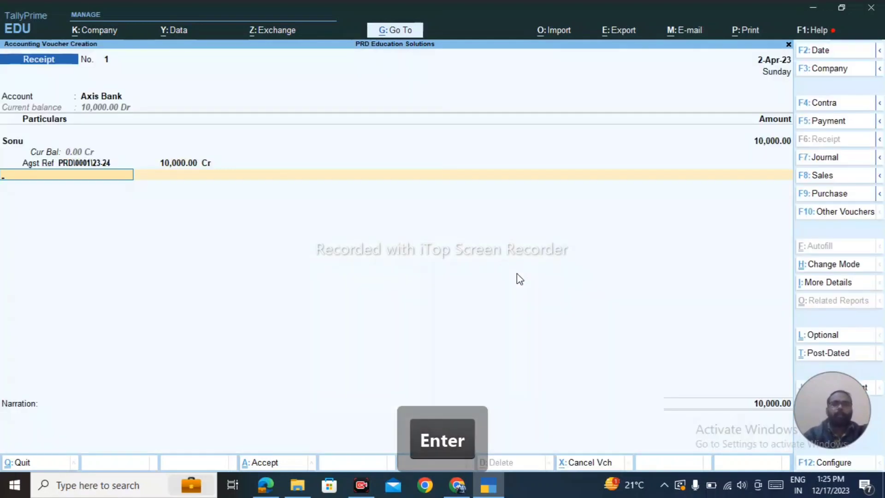
# End the particulars list and accept the Axis Bank allocation as Cheque/DD without instrument number or bank name.
pyautogui.press('Return')
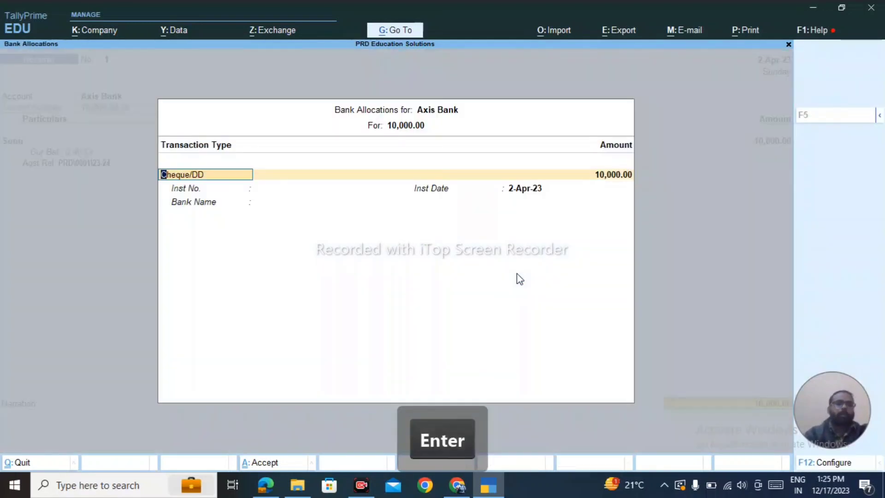
pyautogui.press('Return')
pyautogui.press('Return')
pyautogui.press('Return')
pyautogui.press('Return')
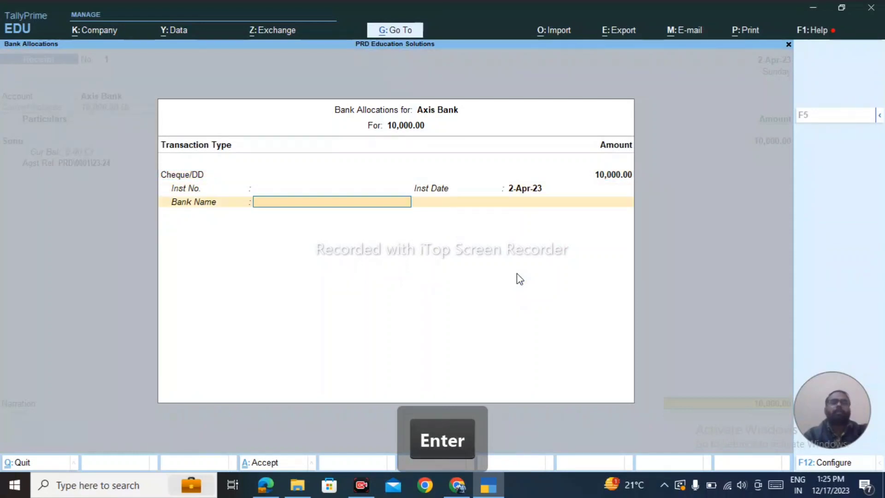
pyautogui.press('Return')
pyautogui.press('Return')
# Enter the narration "Being Amount pf Fees Received" and save the first student's Receipt voucher.
pyautogui.hotkey('shift', 'b')
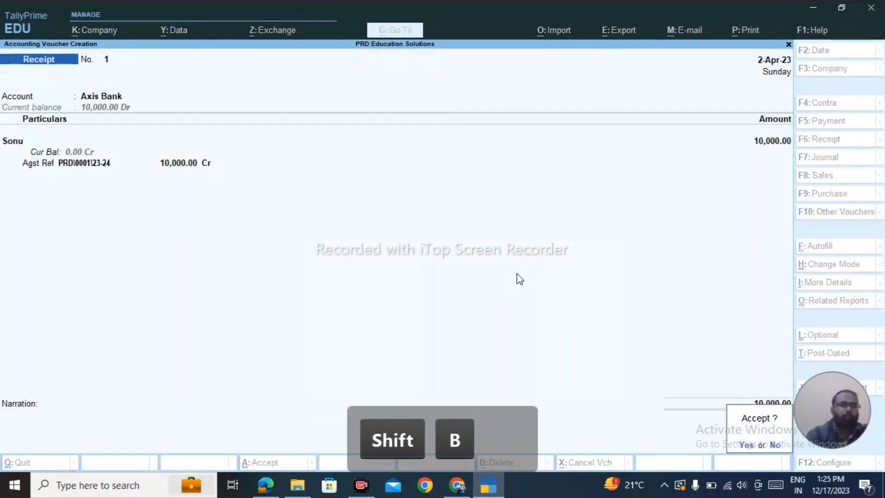
pyautogui.press('e')
pyautogui.press('BackSpace')
pyautogui.write('ing')
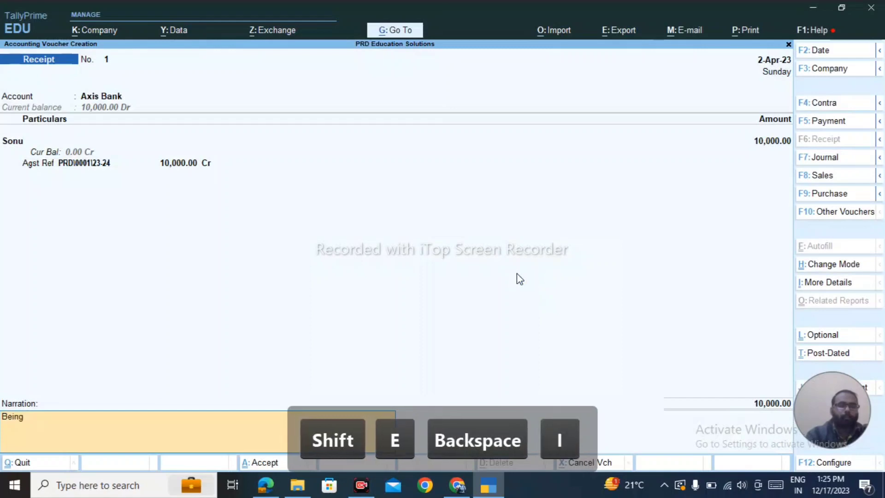
pyautogui.write(' Amount pf')
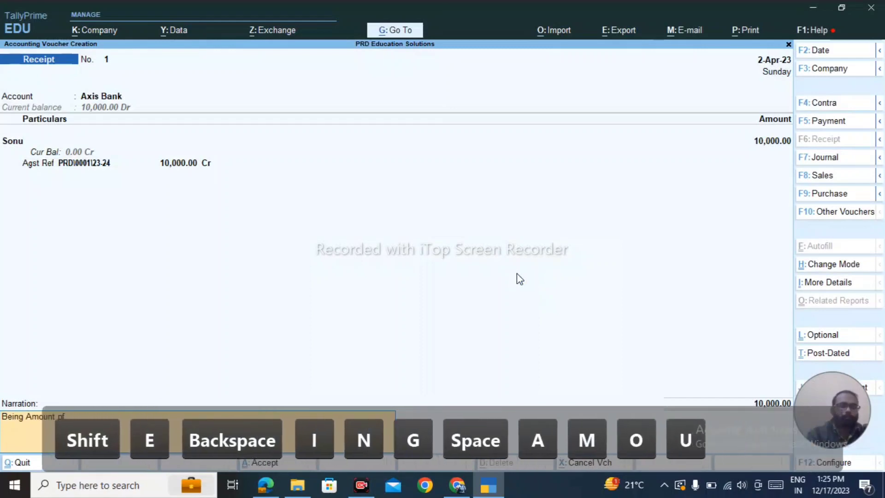
pyautogui.write(' Fees Received')
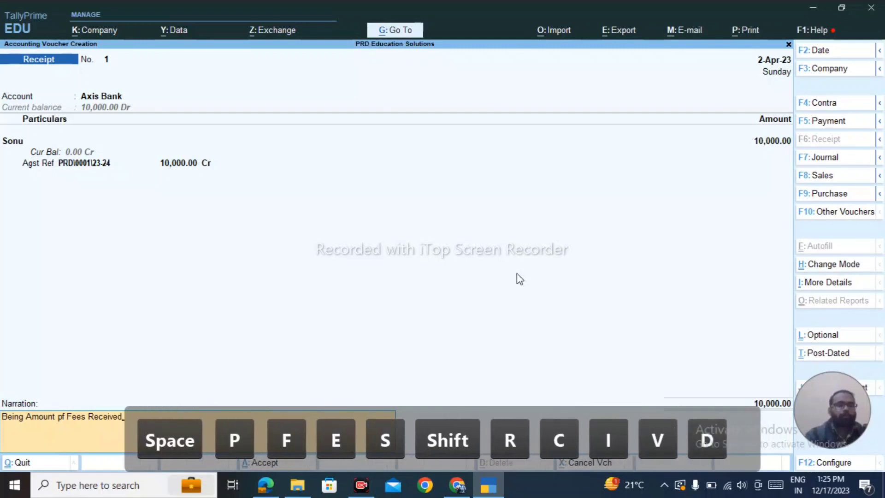
pyautogui.press('Return')
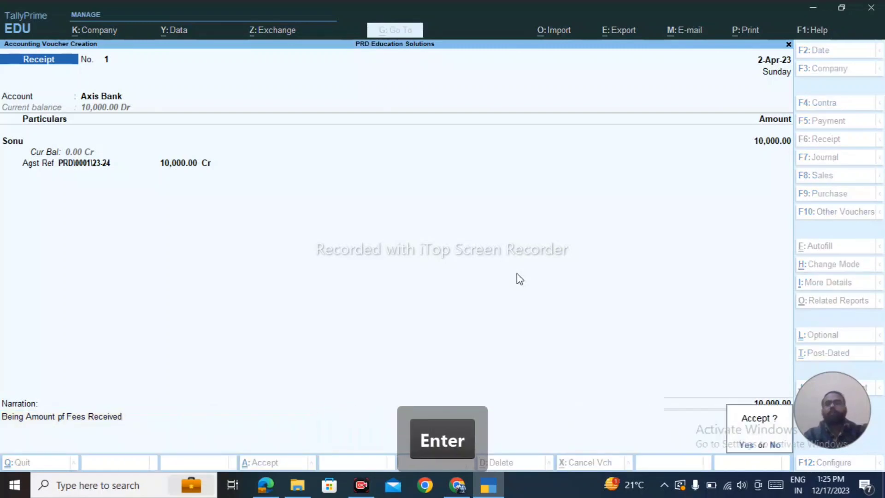
pyautogui.press('Return')
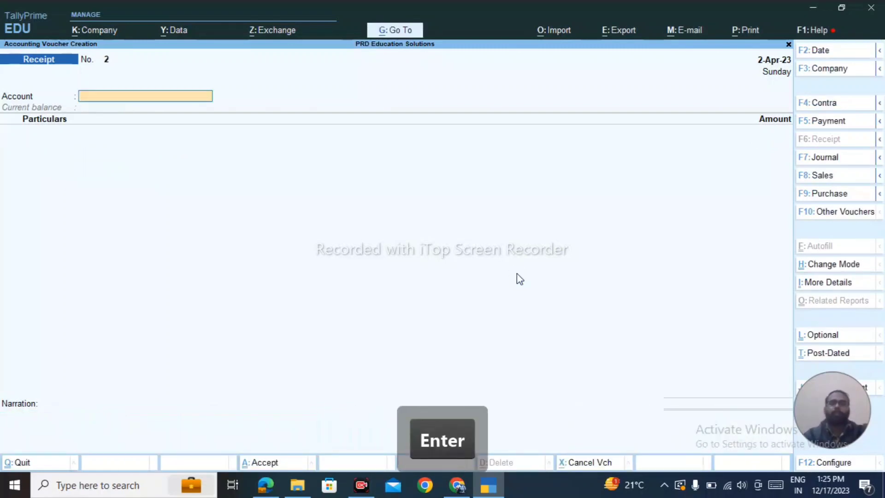
# Check the second student's row in the spreadsheet and set Axis Bank as the account of the new TallyPrime Receipt voucher.
pyautogui.hotkey('alt', 'Tab')
pyautogui.hotkey('alt', 'Tab')
pyautogui.press('Down')
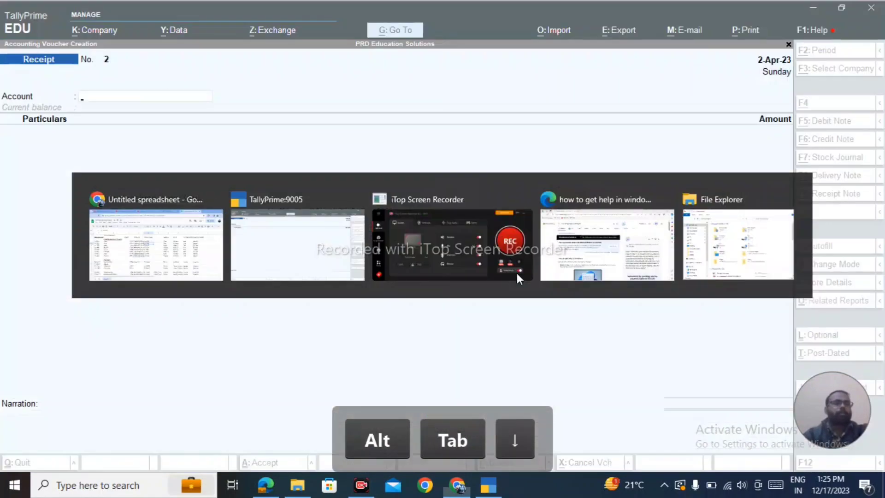
pyautogui.write('R')
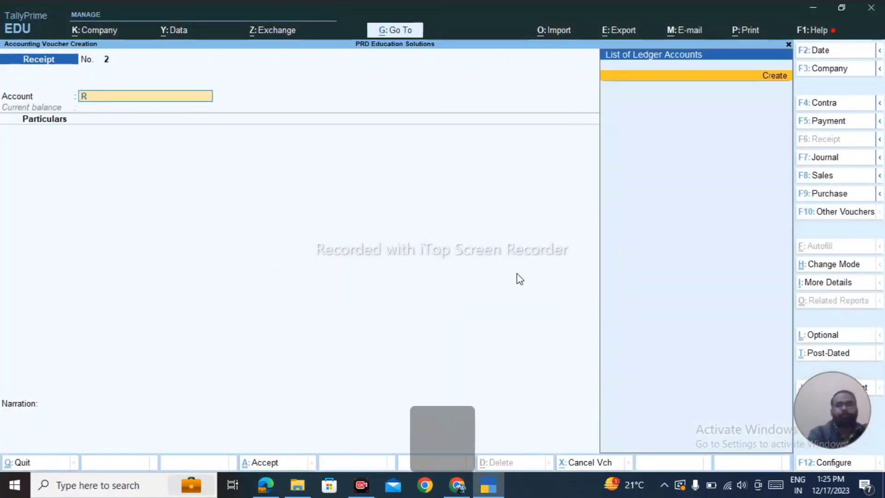
pyautogui.press('BackSpace')
pyautogui.press('Return')
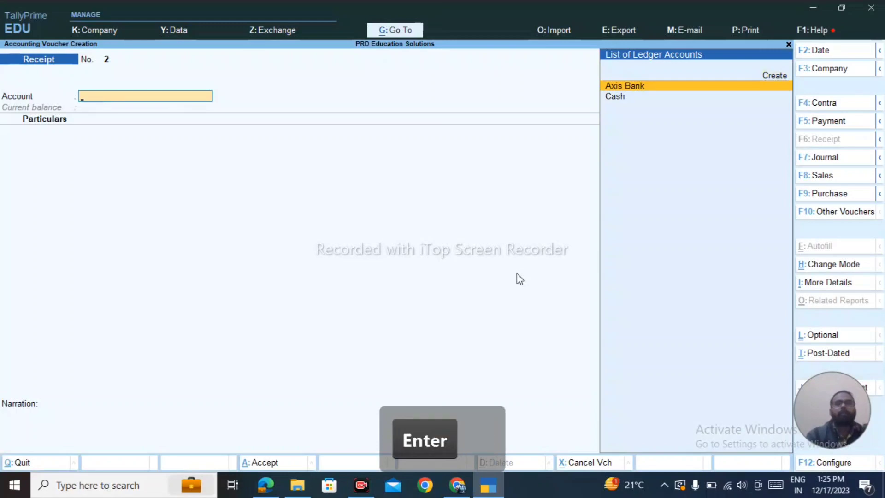
# Credit the second student's ledger with the 20000 fee amount from the spreadsheet.
pyautogui.write('Ram')
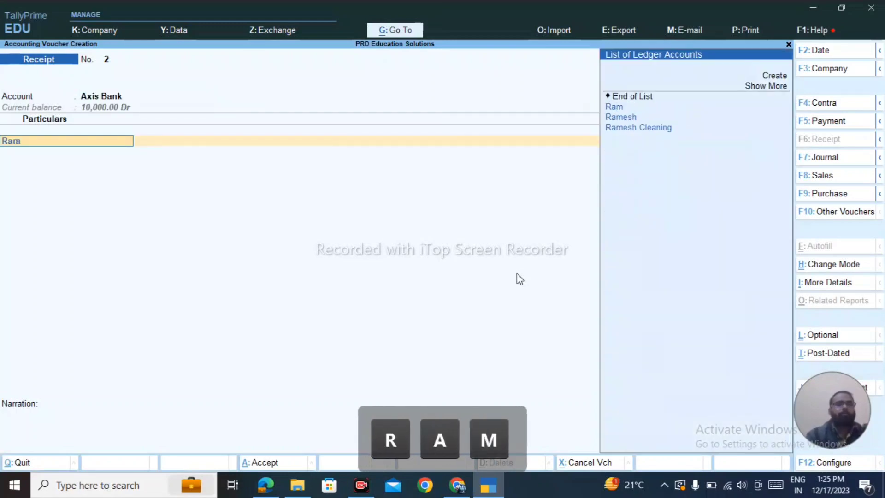
pyautogui.press('Down')
pyautogui.press('Down')
pyautogui.hotkey('alt', 'Tab')
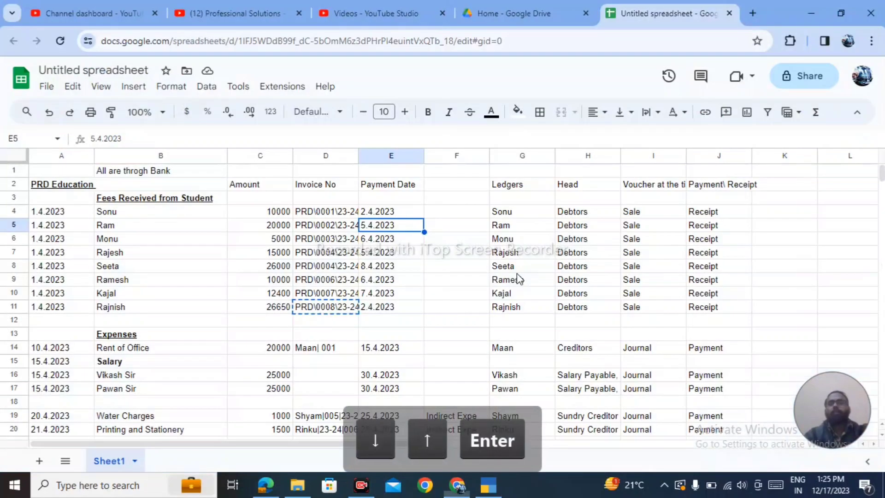
pyautogui.hotkey('alt', 'Tab')
pyautogui.hotkey('alt', 'Tab')
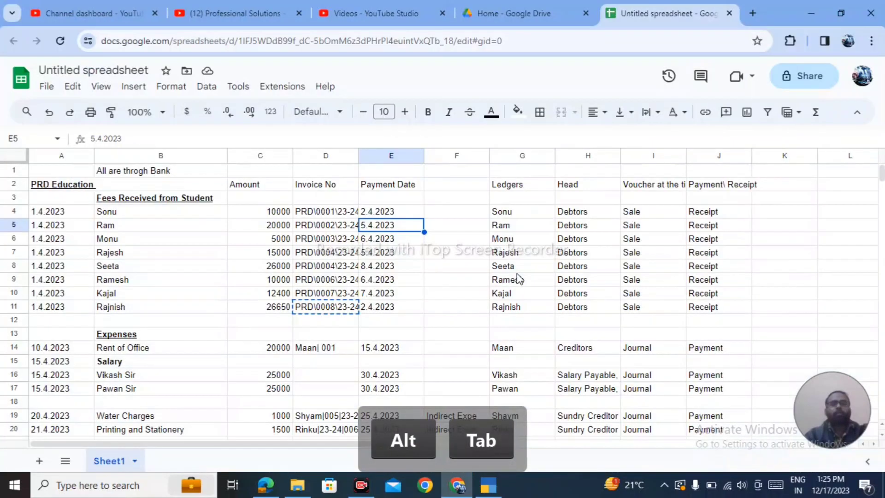
pyautogui.hotkey('alt', 'Tab')
pyautogui.write('2000')
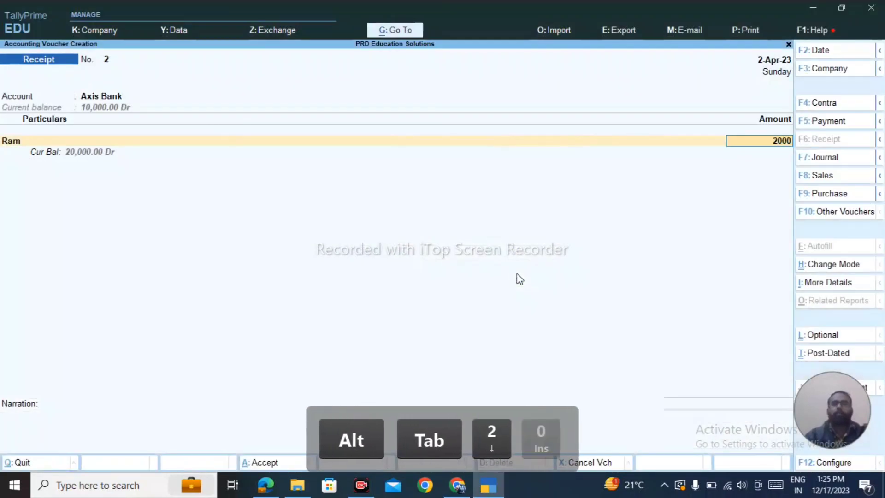
pyautogui.press('Return')
# Allocate the second student's receipt as Agst Ref to pending bill PRD\0002\23-24 for the full 20,000.
pyautogui.press('Return')
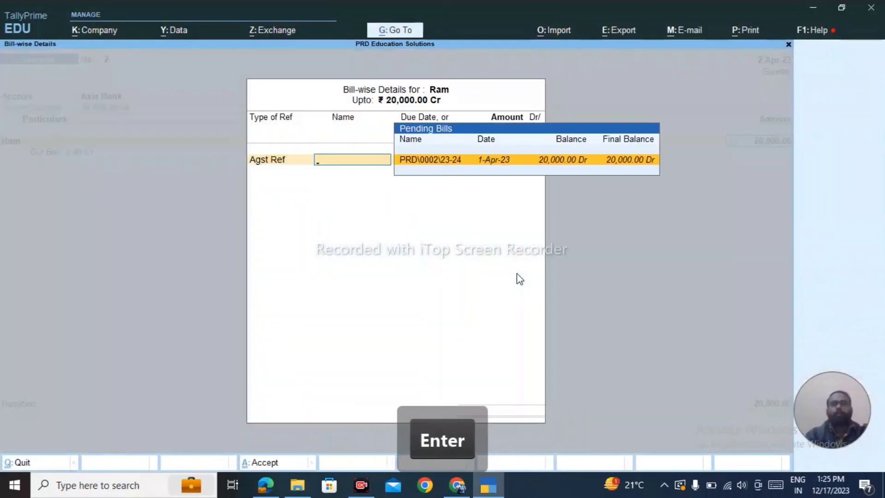
pyautogui.press('Return')
pyautogui.press('Return')
pyautogui.press('Return')
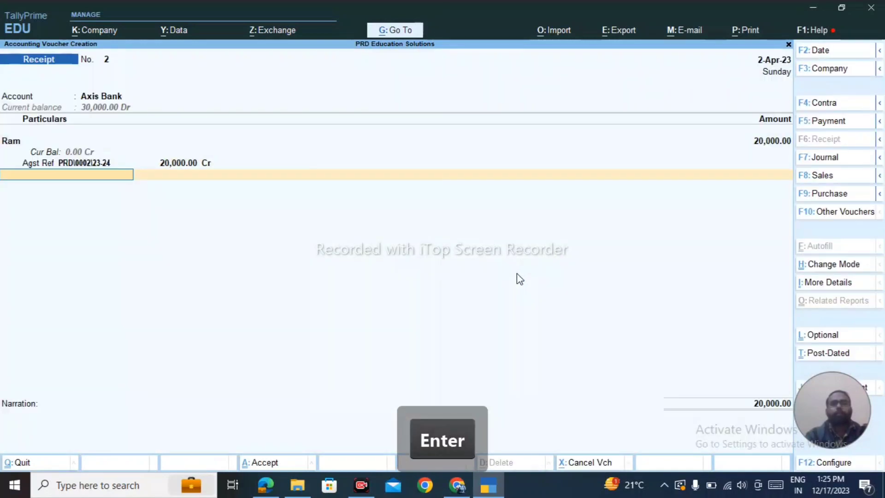
# Accept the Axis Bank Cheque/DD allocation without instrument details and save the second student's receipt with the repeated narration "Being Amount pf Fees Received".
pyautogui.press('Return')
pyautogui.press('Return')
pyautogui.press('Return')
pyautogui.press('Return')
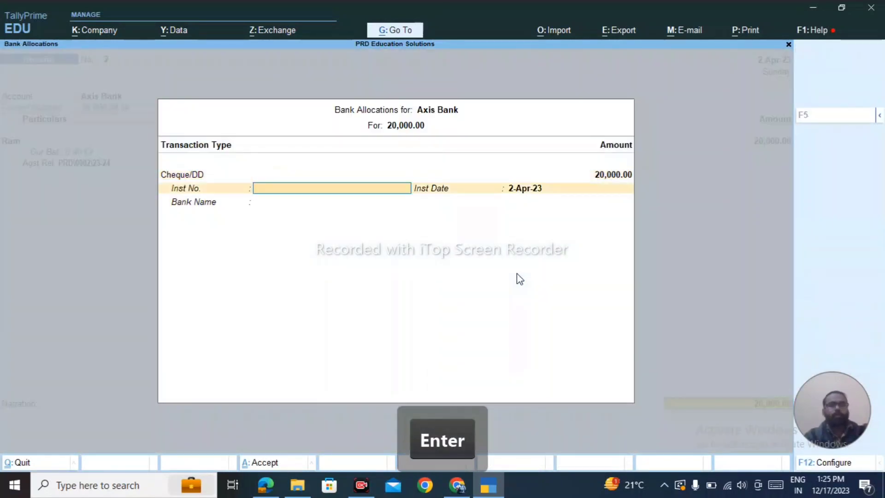
pyautogui.press('Return')
pyautogui.hotkey('ctrl', 'r')
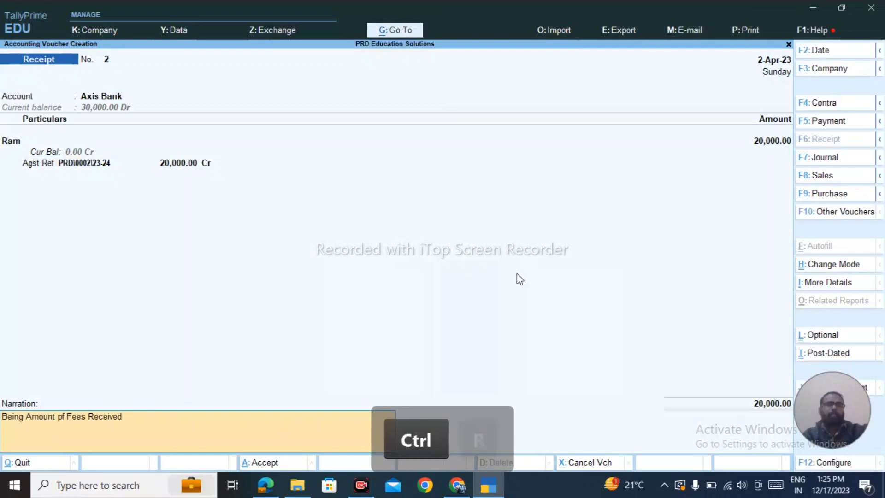
pyautogui.hotkey('ctrl', 'a')
# Choose Axis Bank as the third Receipt voucher's account and credit the third student's ledger with 5000 from the spreadsheet.
pyautogui.hotkey('alt', 'Tab')
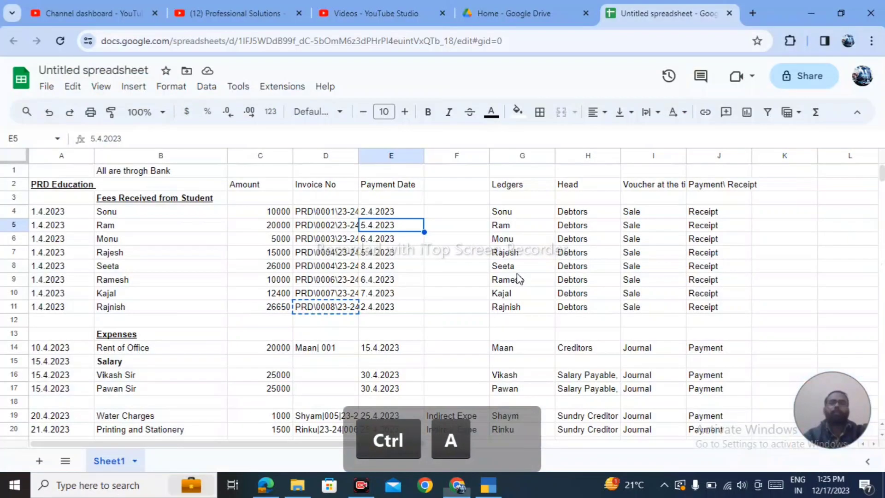
pyautogui.hotkey('alt', 'Tab')
pyautogui.press('Down')
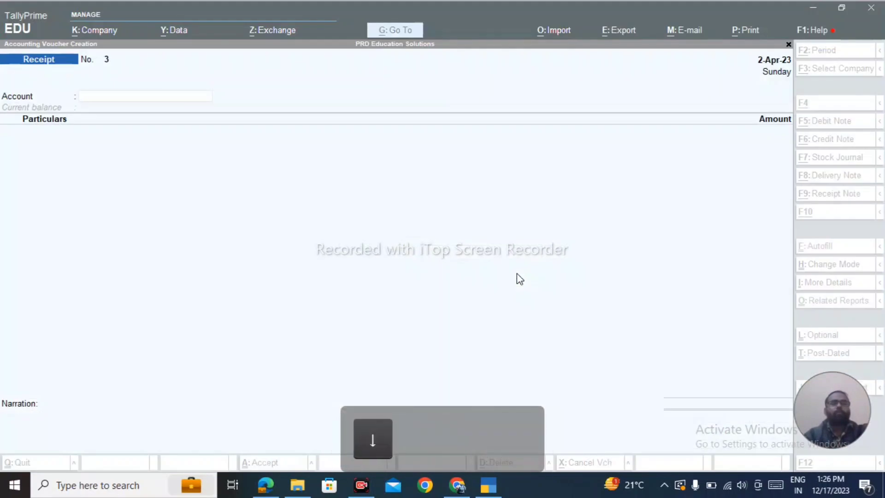
pyautogui.write('Mo')
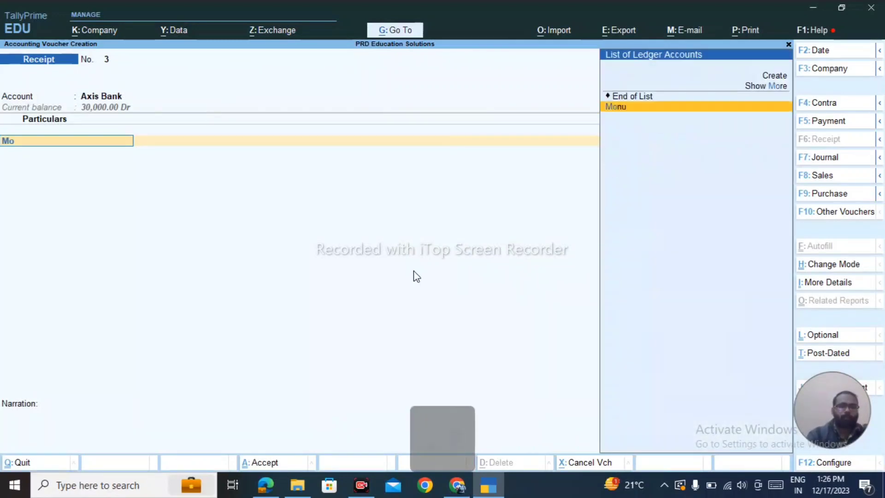
pyautogui.press('Return')
pyautogui.hotkey('alt', 'Tab')
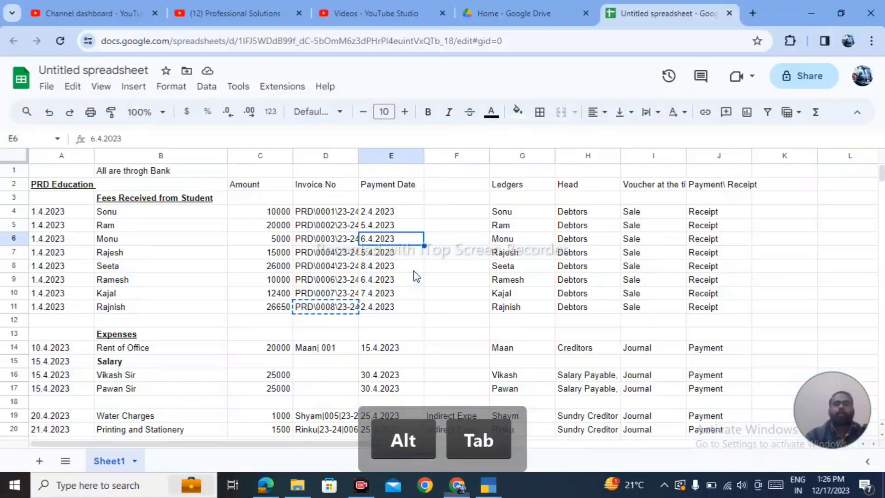
pyautogui.hotkey('alt', 'Tab')
pyautogui.write('50')
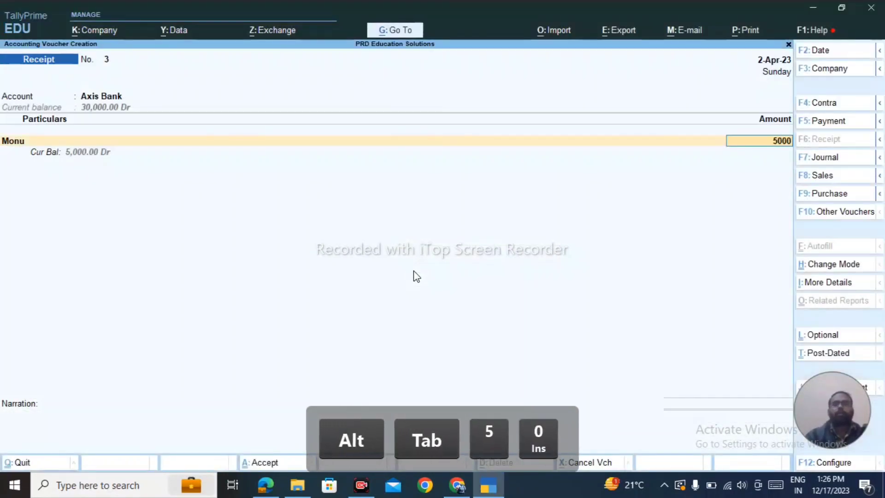
pyautogui.press('Return')
# Allocate the third student's receipt as Agst Ref to pending bill PRD\0003\23-24 for the full 5,000.
pyautogui.press('Return')
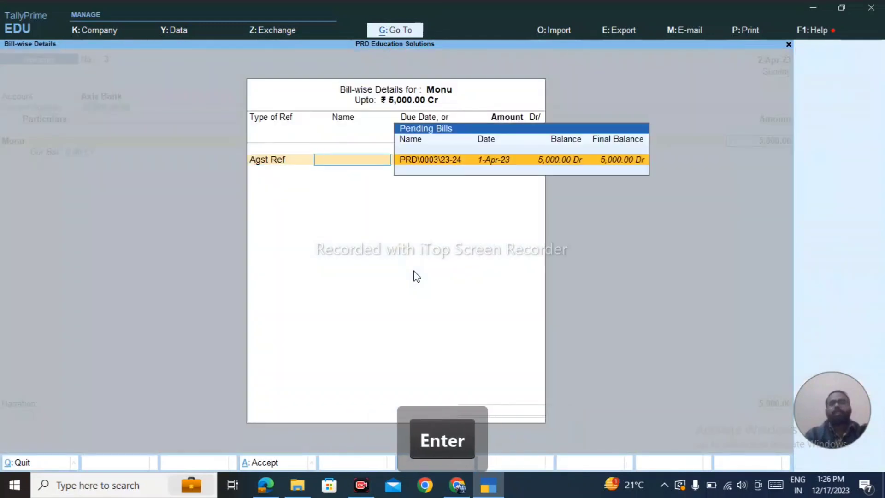
pyautogui.press('Return')
pyautogui.press('Return')
pyautogui.press('Return')
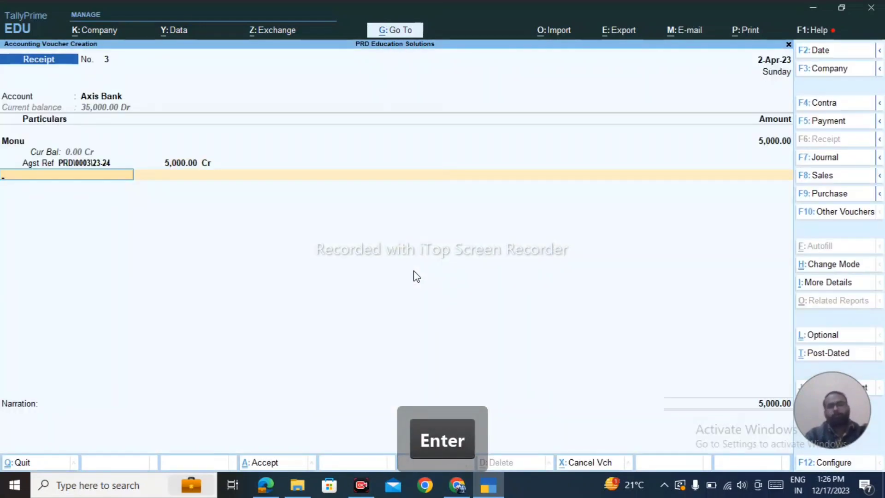
# Accept the Axis Bank Cheque/DD allocation without instrument details and save the third student's receipt with the repeated narration "Being Amount pf Fees Received".
pyautogui.press('Return')
pyautogui.press('Return')
pyautogui.press('Return')
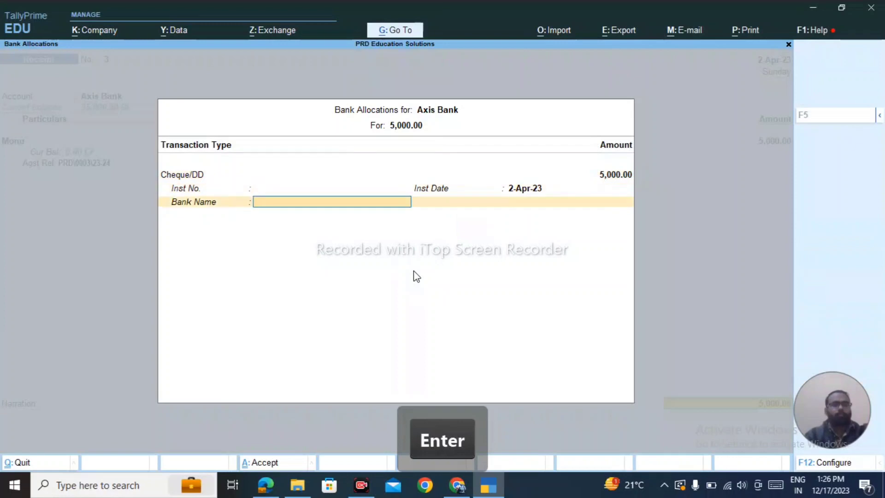
pyautogui.press('Return')
pyautogui.hotkey('ctrl', 'r')
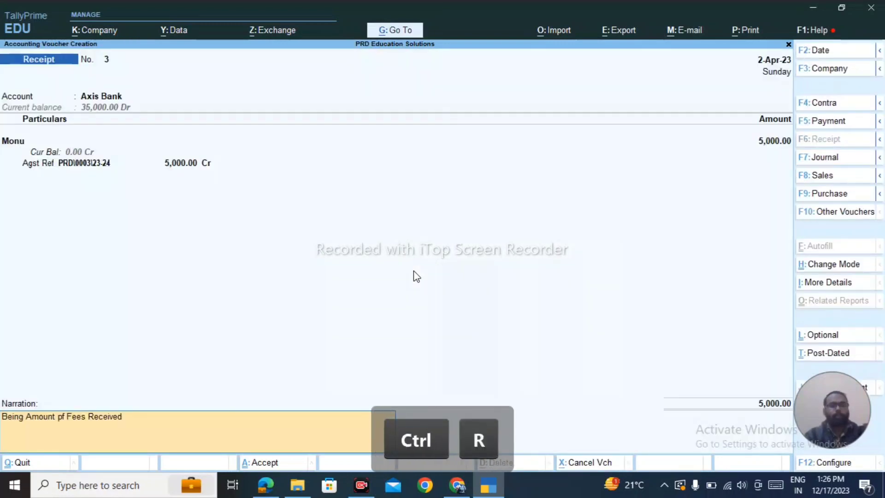
pyautogui.hotkey('ctrl', 'a')
# Move to the fourth student's row in the spreadsheet and set Axis Bank as the account of the next TallyPrime Receipt voucher.
pyautogui.hotkey('alt', 'Tab')
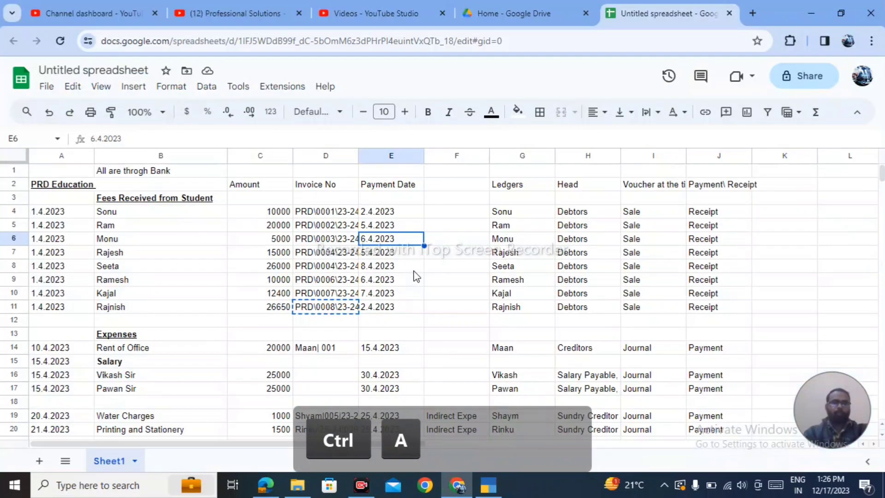
pyautogui.press('Down')
pyautogui.hotkey('alt', 'Tab')
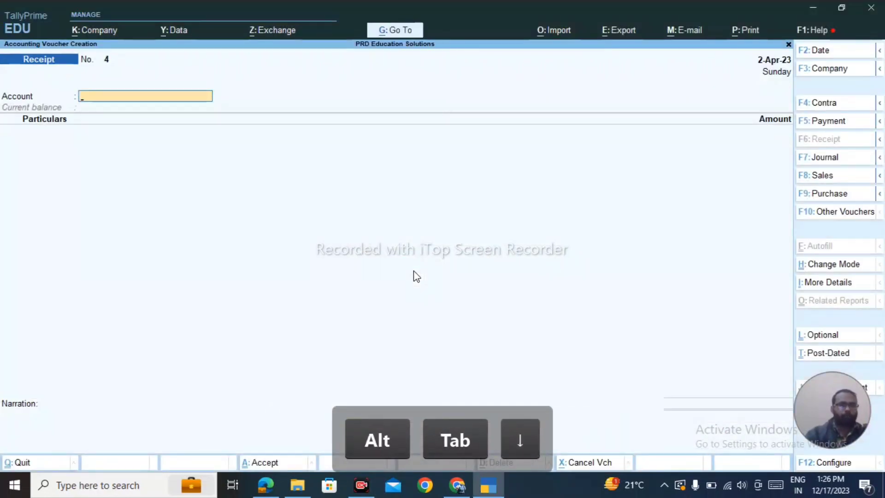
pyautogui.press('space')
pyautogui.press('Down')
pyautogui.press('Return')
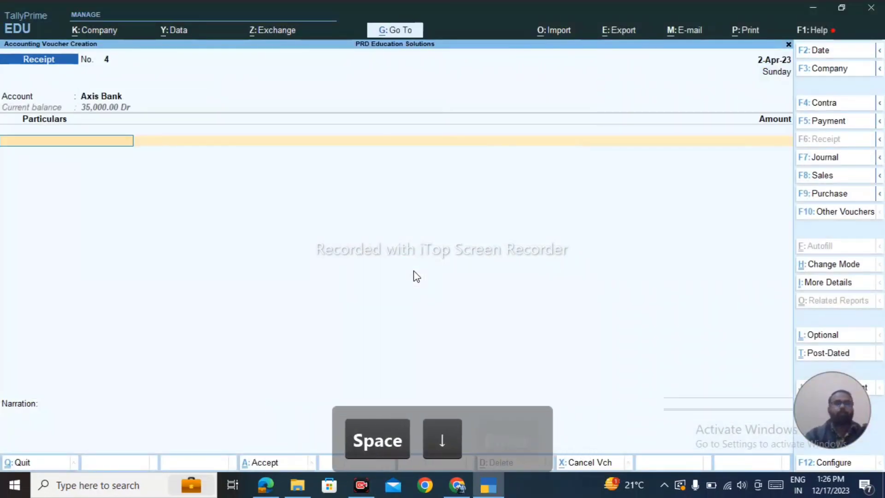
# Credit the fourth student's ledger with the 15000 fee amount from the spreadsheet.
pyautogui.write('Ra')
pyautogui.press('Down')
pyautogui.press('Down')
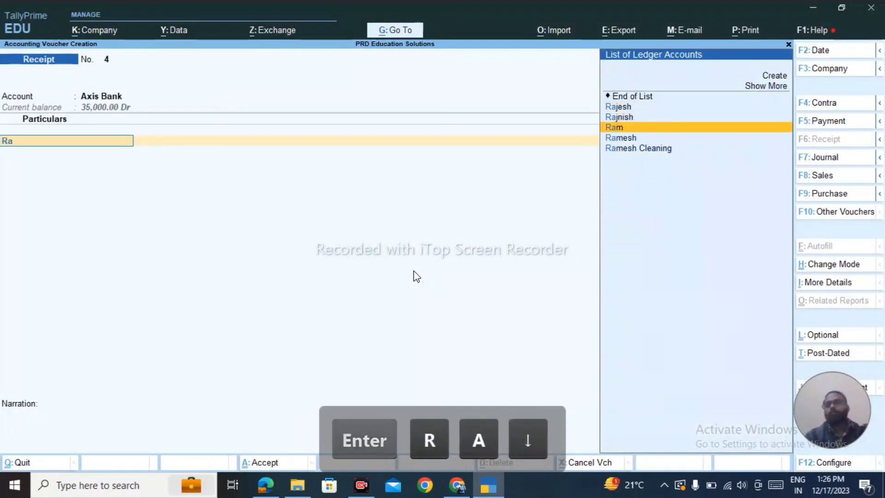
pyautogui.press('Up')
pyautogui.press('Up')
pyautogui.press('Return')
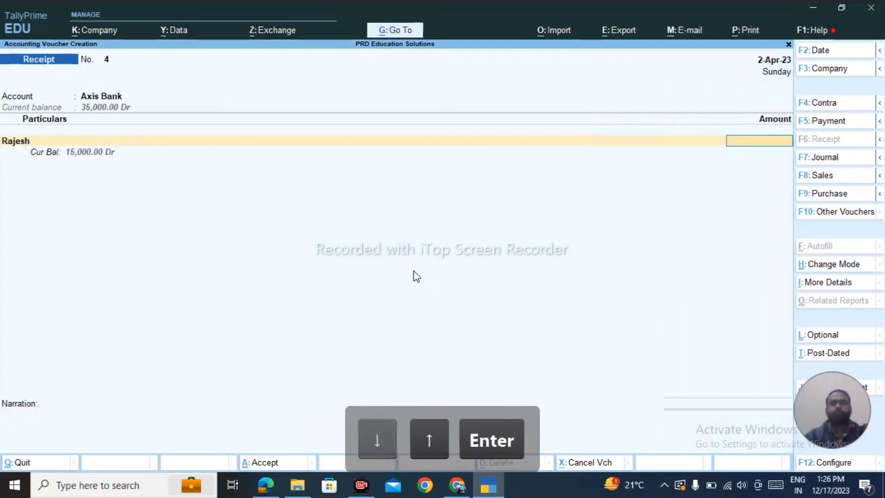
pyautogui.hotkey('alt', 'Tab')
pyautogui.press('Left')
pyautogui.press('Left')
pyautogui.hotkey('alt', 'Tab')
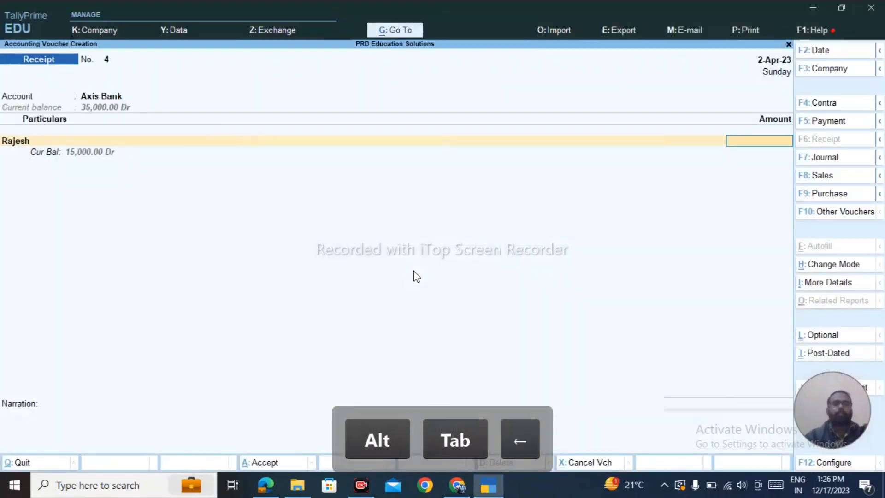
pyautogui.write('15000')
pyautogui.press('Return')
# Allocate the fourth student's receipt as Agst Ref to pending bill PRD\0004\23-24 for the full 15,000.
pyautogui.press('Return')
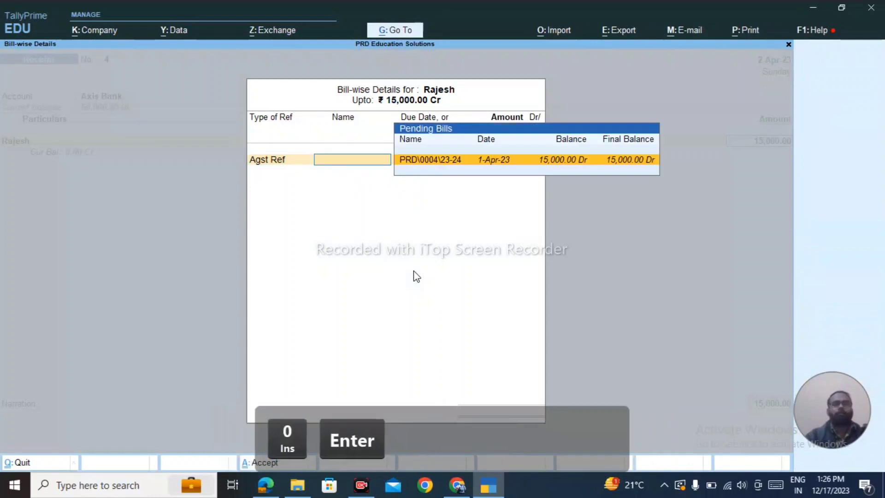
pyautogui.press('Return')
pyautogui.press('Return')
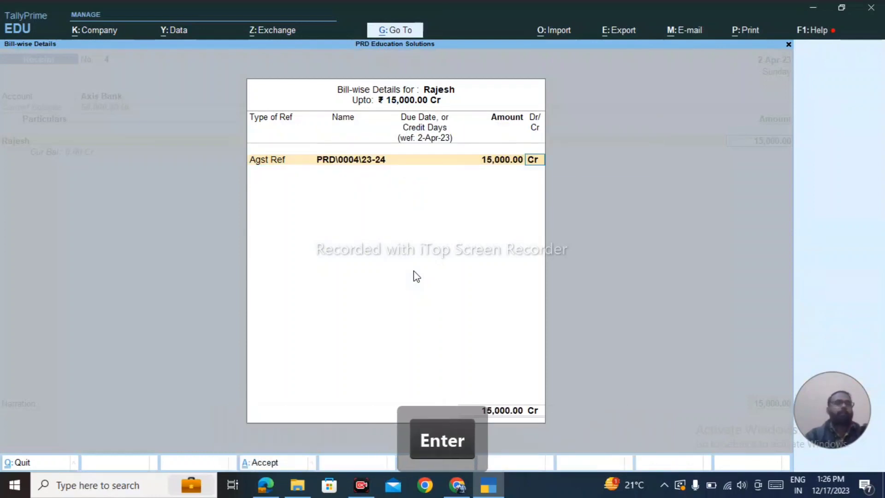
pyautogui.press('Return')
# End the particulars list and accept the 15,000 Axis Bank allocation as Cheque/DD without instrument number or bank name.
pyautogui.press('Return')
pyautogui.press('Return')
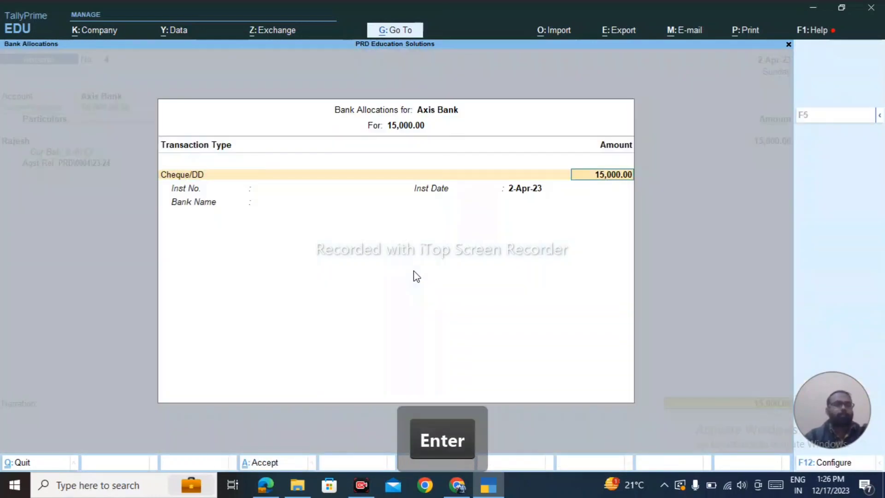
pyautogui.press('Return')
pyautogui.press('Return')
pyautogui.press('Return')
pyautogui.press('Return')
# Repeat the narration "Being Amount pf Fees Received" and save the fourth student's Receipt voucher.
pyautogui.press('Return')
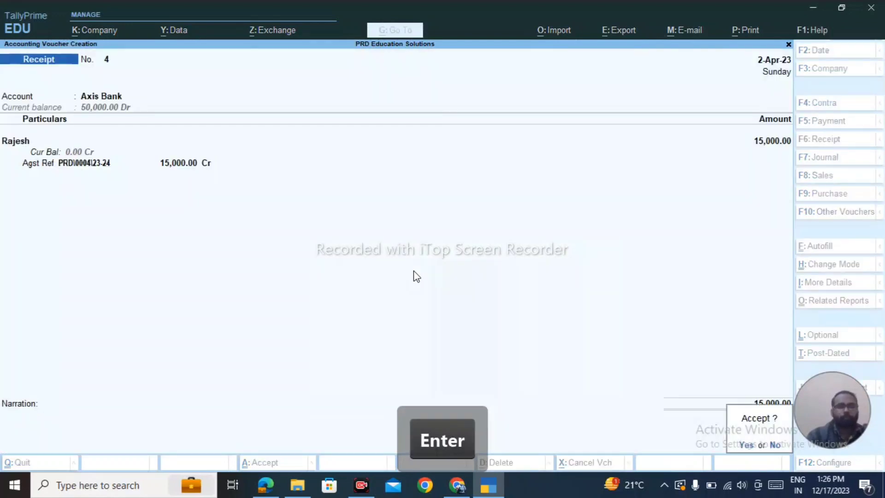
pyautogui.press('BackSpace')
pyautogui.hotkey('ctrl', 'r')
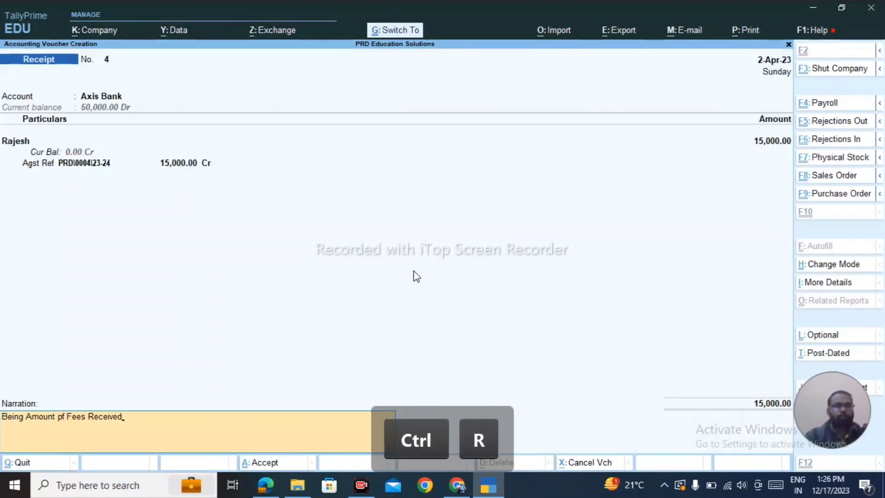
pyautogui.hotkey('ctrl', 'a')
# Look up the fifth student's fee row in the spreadsheet and set Axis Bank as the account of Receipt voucher 5.
pyautogui.hotkey('alt', 'Tab')
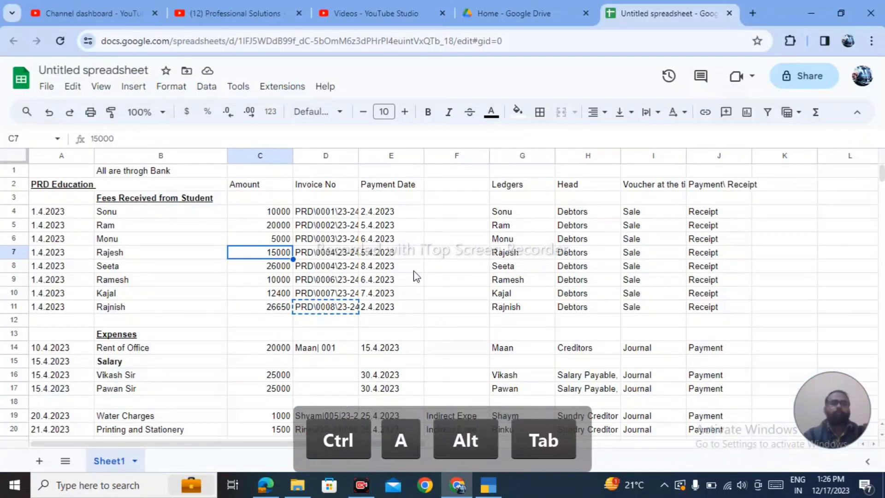
pyautogui.press('Down')
pyautogui.hotkey('alt', 'Tab')
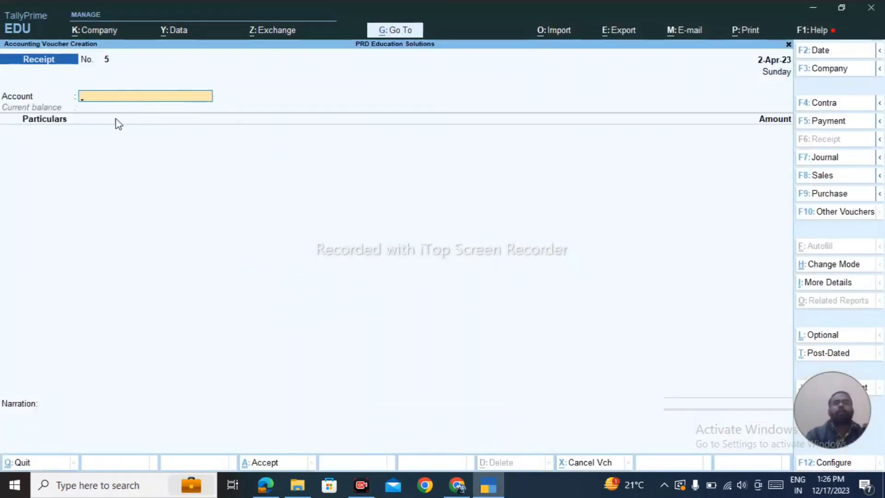
pyautogui.write('A')
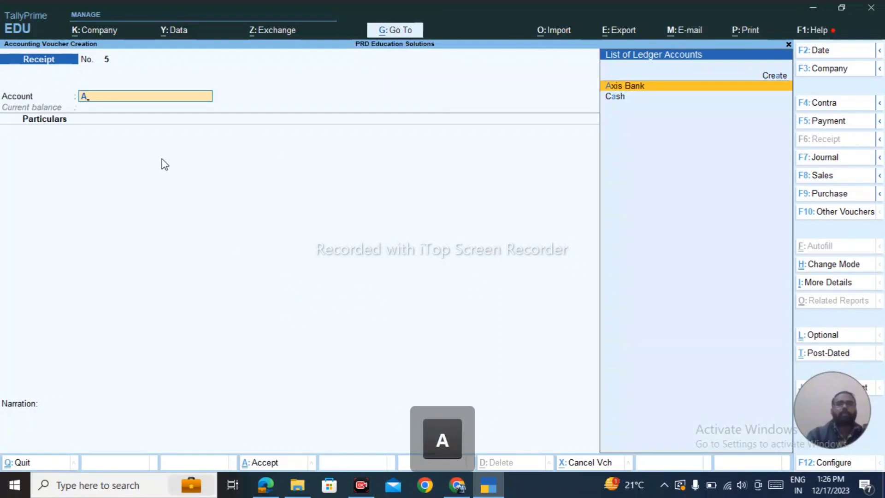
pyautogui.press('BackSpace')
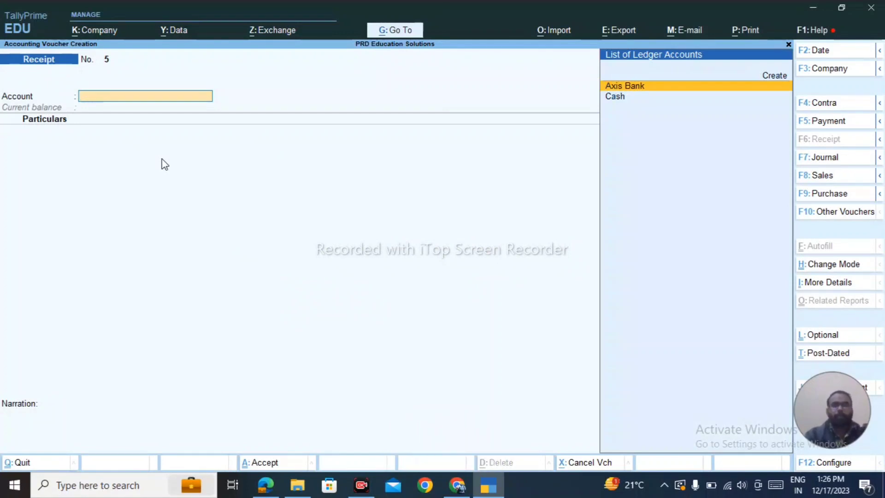
pyautogui.press('Down')
pyautogui.press('Return')
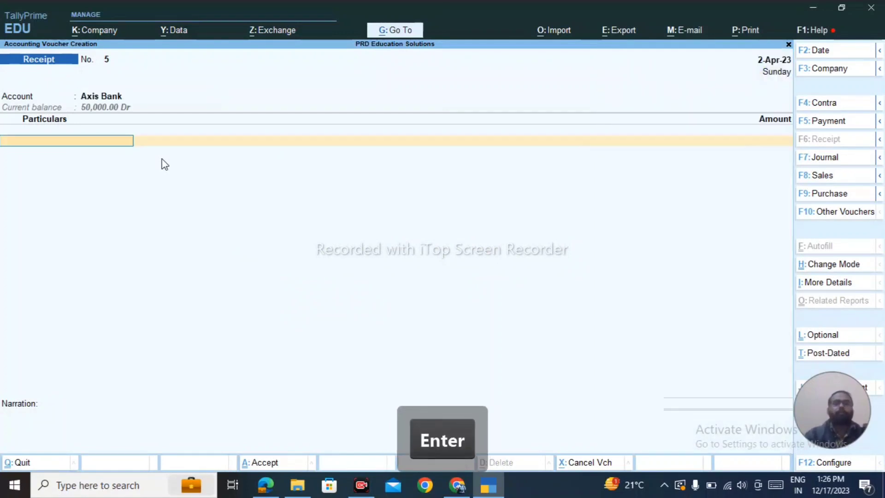
# Credit the fifth student's ledger with the 26000 fee amount from the spreadsheet.
pyautogui.hotkey('alt', 'Tab')
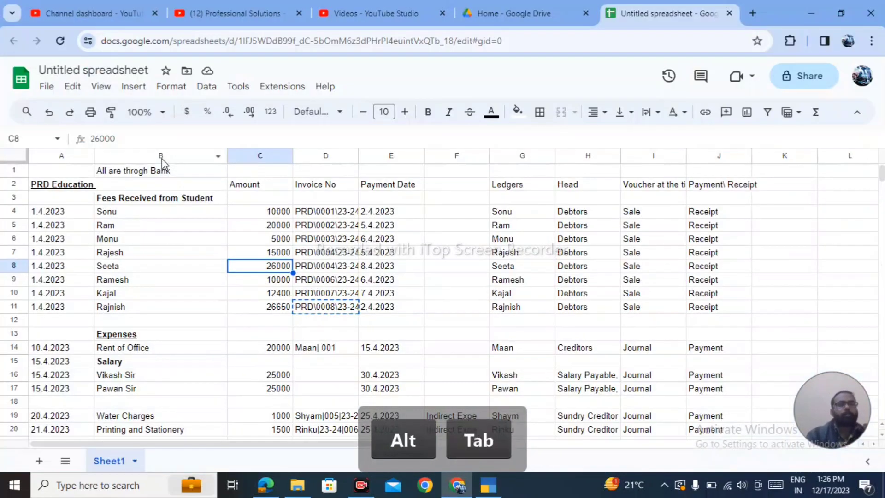
pyautogui.hotkey('alt', 'Tab')
pyautogui.write('Se')
pyautogui.press('Return')
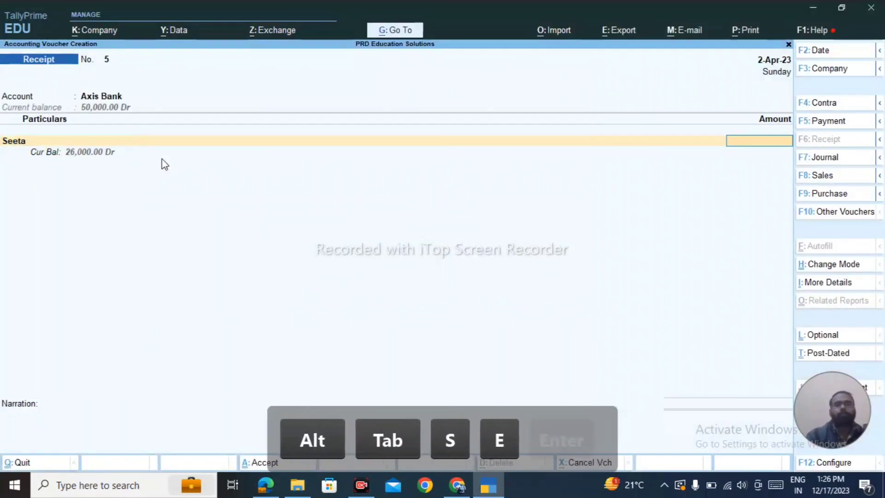
pyautogui.hotkey('alt', 'Tab')
pyautogui.hotkey('alt', 'Tab')
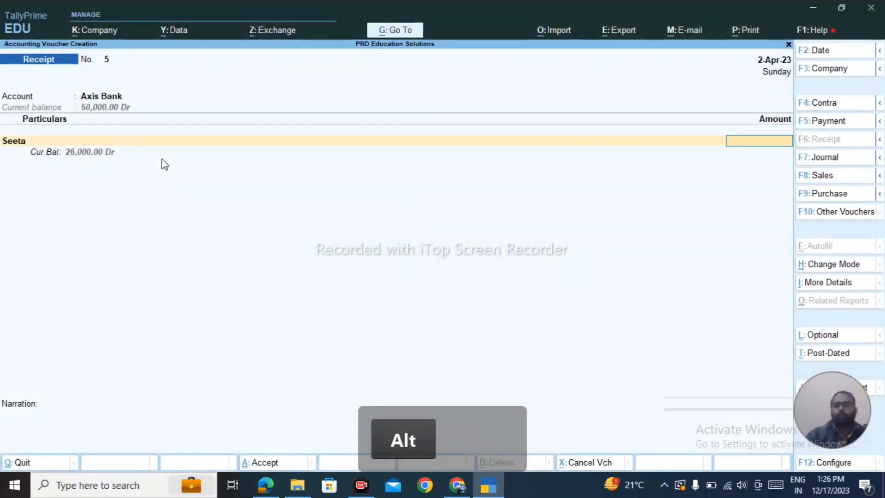
pyautogui.write('26,000')
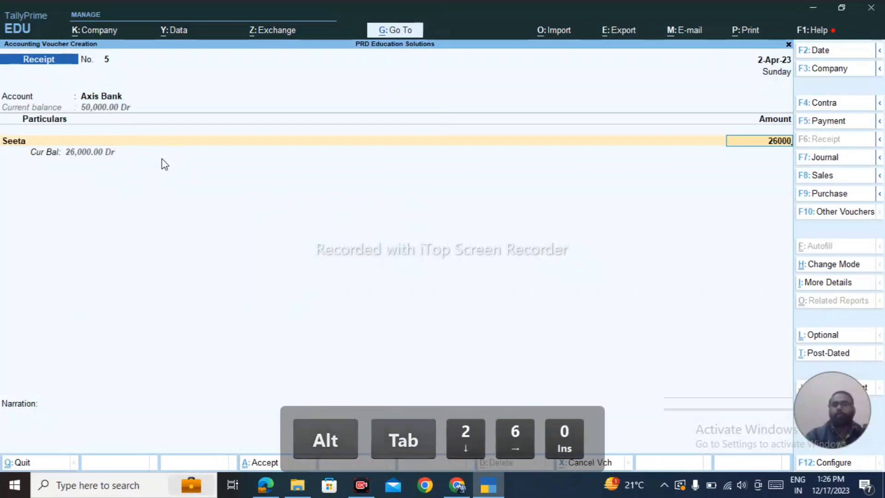
pyautogui.press('Return')
# Allocate the fifth student's receipt as Agst Ref to pending bill PRD\0004\23-24 for the full 26,000.
pyautogui.press('Return')
pyautogui.press('Return')
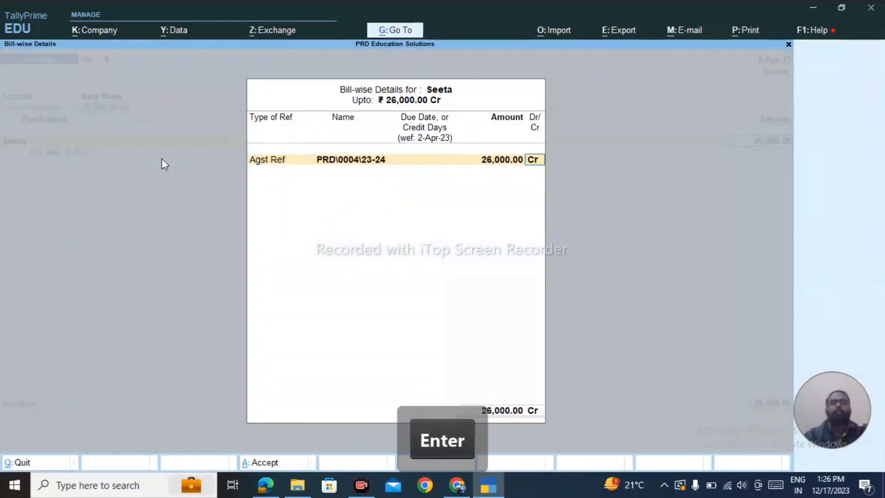
pyautogui.press('Return')
# End the particulars list and accept the 26,000 Axis Bank allocation as Cheque/DD without instrument number or bank name.
pyautogui.press('Return')
pyautogui.press('Return')
pyautogui.press('Return')
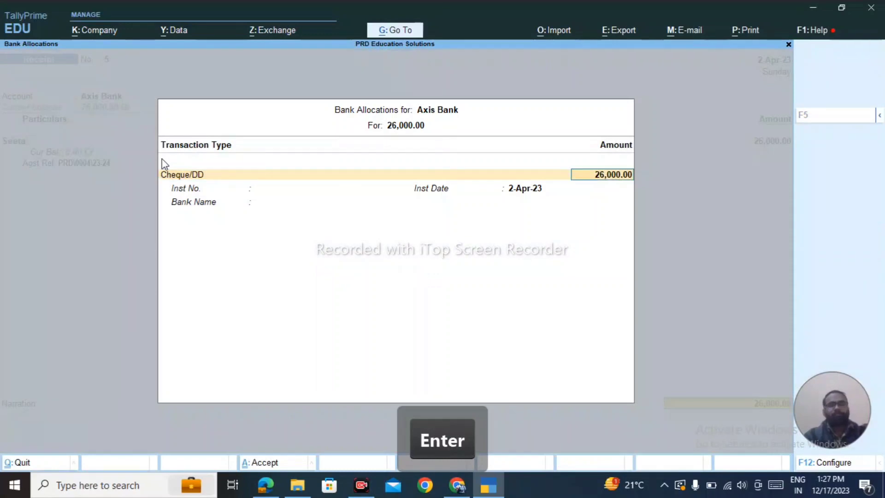
pyautogui.press('Return')
pyautogui.press('Return')
# Repeat the narration "Being Amount pf Fees Received" and save the fifth student's Receipt voucher.
pyautogui.hotkey('alt', 'Tab')
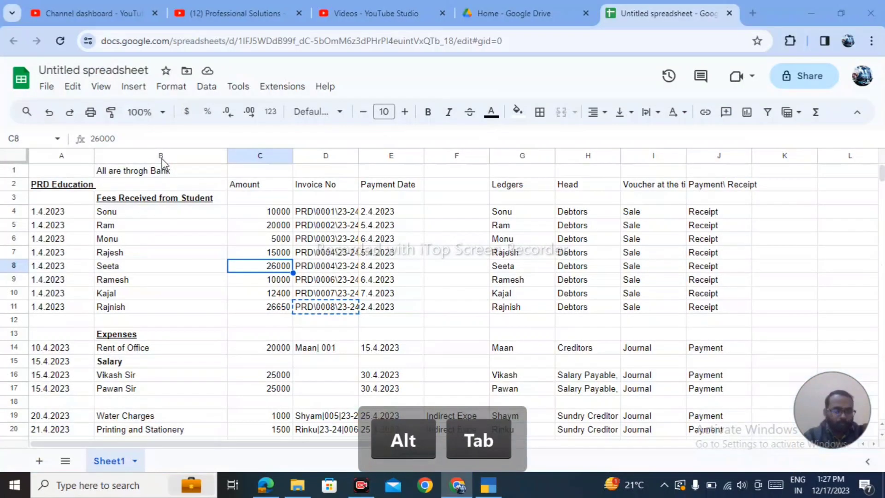
pyautogui.hotkey('alt', 'Tab')
pyautogui.write('Being Amount pf Fees Received')
pyautogui.hotkey('ctrl', 'r')
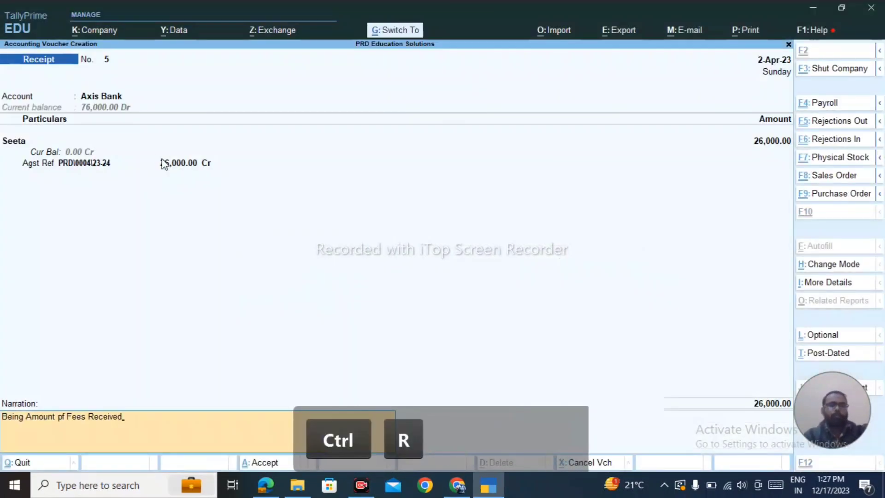
pyautogui.hotkey('ctrl', 'a')
# Look up the sixth student's fee row in the spreadsheet and set Axis Bank as the account of Receipt voucher 6.
pyautogui.hotkey('alt', 'Tab')
pyautogui.press('Down')
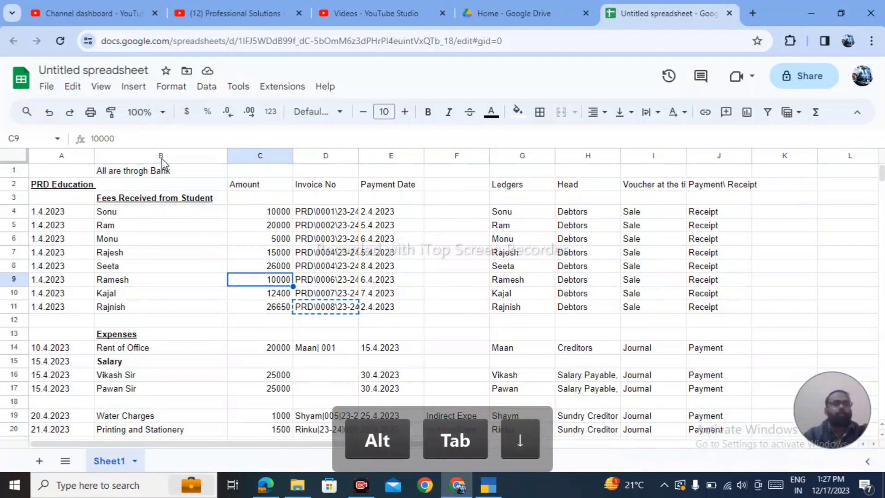
pyautogui.hotkey('alt', 'Tab')
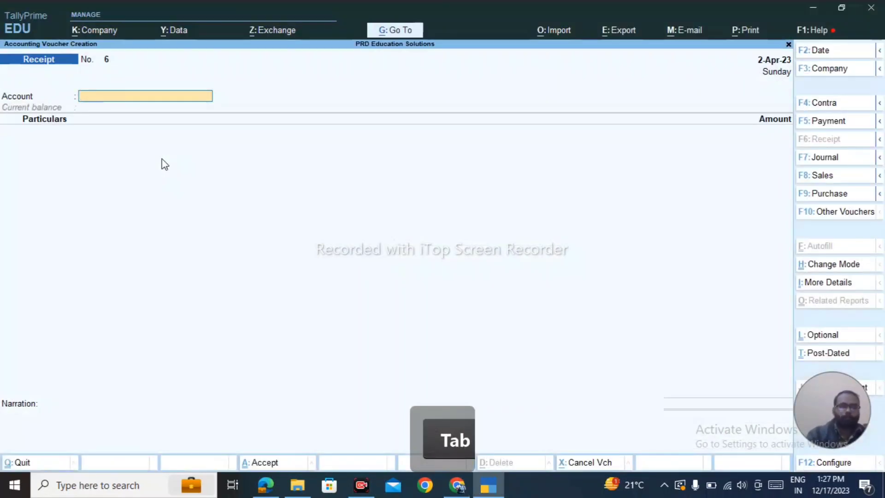
pyautogui.write('A')
pyautogui.press('Return')
# Credit the sixth student's ledger with the 10000 fee amount from the spreadsheet.
pyautogui.write('R')
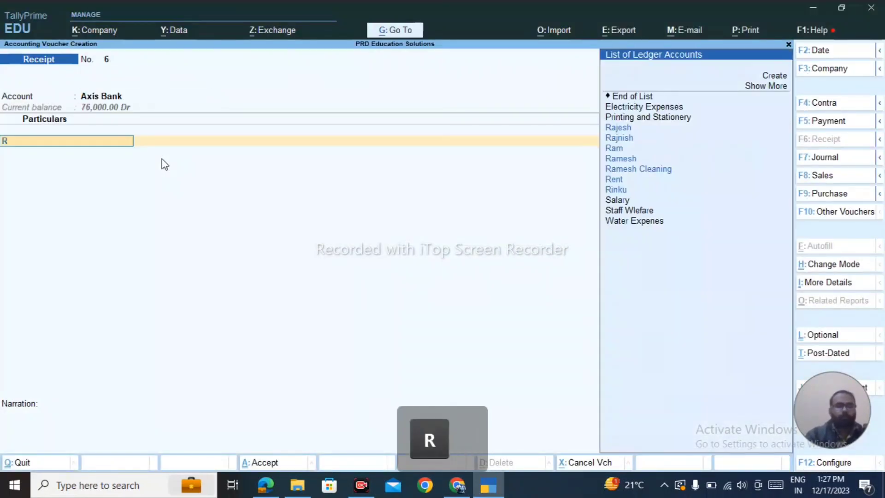
pyautogui.press('Down')
pyautogui.press('Down')
pyautogui.press('Down')
pyautogui.press('Down')
pyautogui.press('Return')
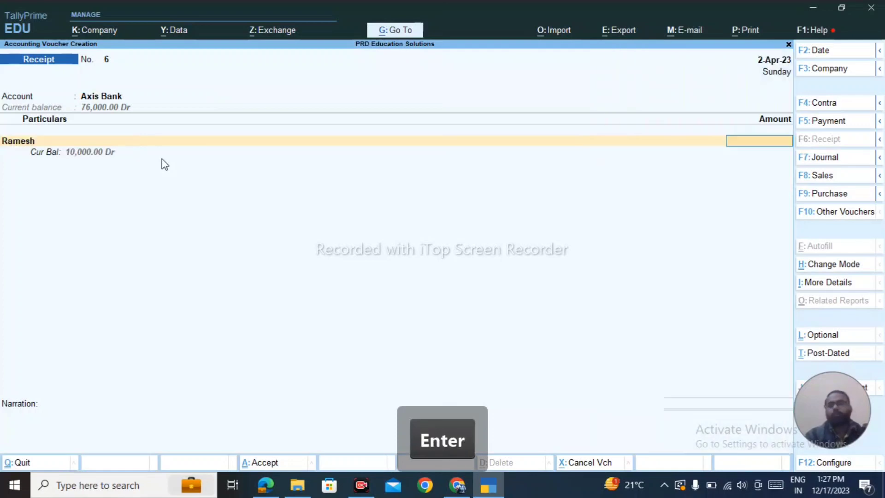
pyautogui.hotkey('alt', 'Tab')
pyautogui.hotkey('alt', 'Tab')
pyautogui.write('10,00')
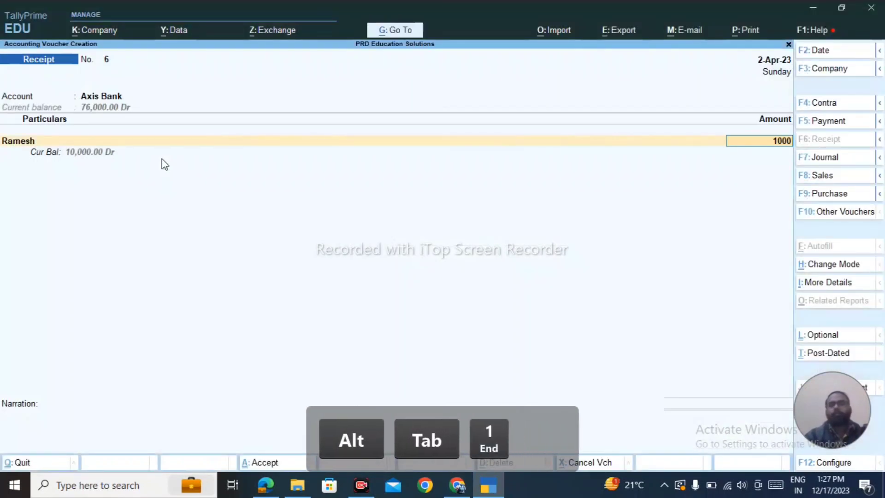
pyautogui.write('0')
pyautogui.press('Return')
# Allocate the 10,000 as Agst Ref to pending bill PRD\0006\23-24 and accept the Cheque/DD bank allocation without instrument number or bank name.
pyautogui.press('Return')
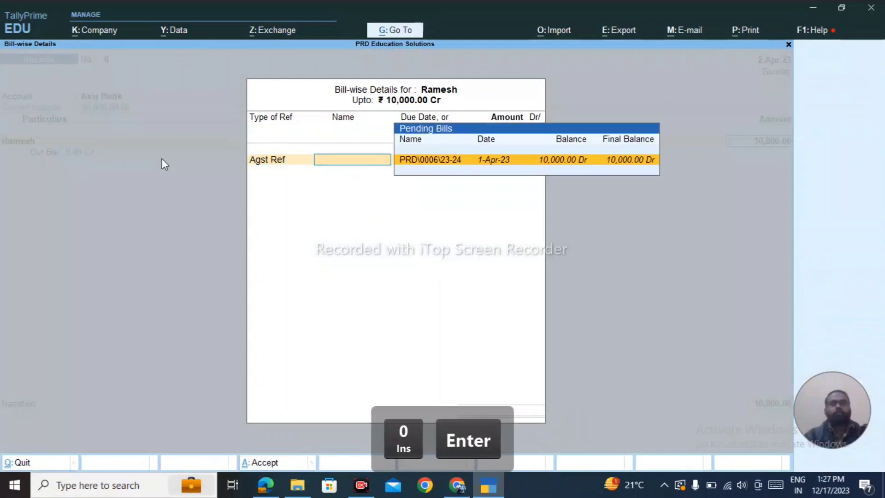
pyautogui.press('Return')
pyautogui.press('Return')
pyautogui.press('Return')
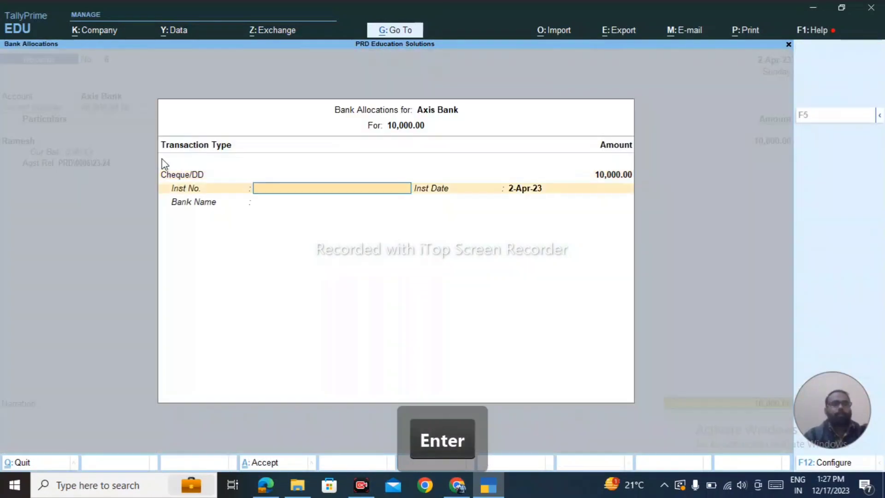
pyautogui.press('Return')
pyautogui.press('Return')
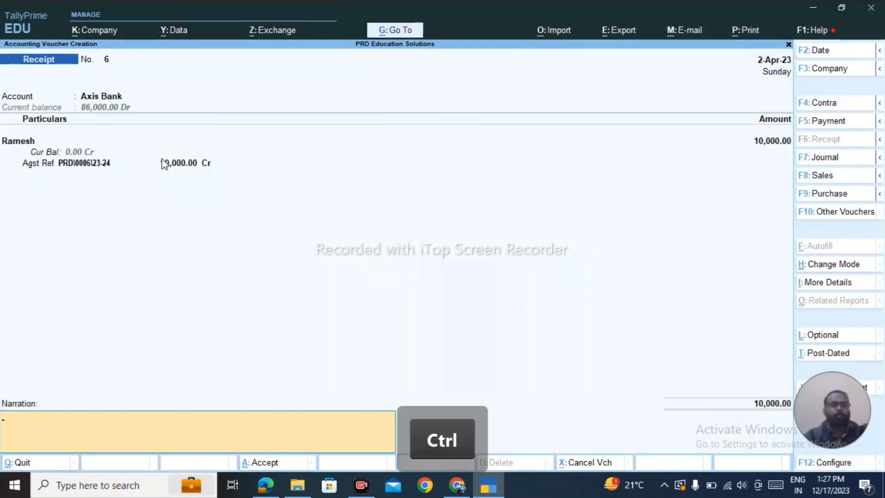
# Save the sixth student's receipt with the repeated fees narration and set Axis Bank as the account of Receipt voucher 7.
pyautogui.hotkey('ctrl', 'r')
pyautogui.hotkey('ctrl', 'a')
pyautogui.press('Return')
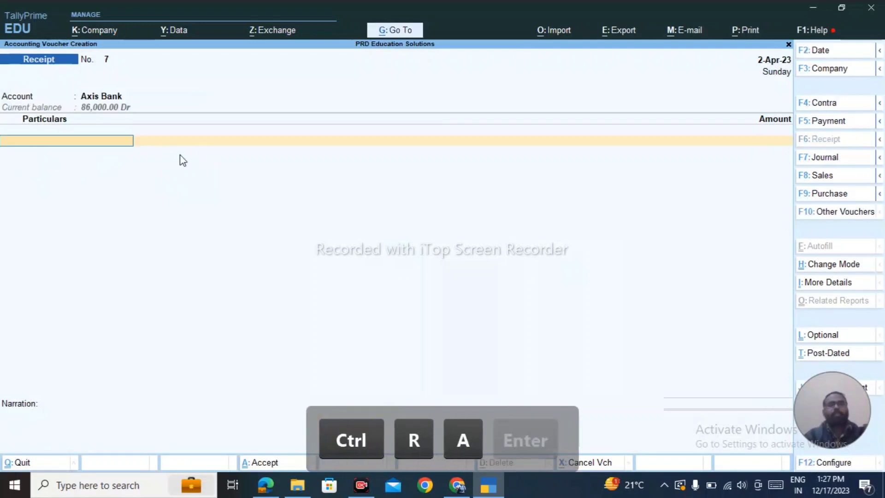
# Credit the seventh student's ledger with the 12400 fee amount from the spreadsheet.
pyautogui.hotkey('alt', 'Tab')
pyautogui.press('Down')
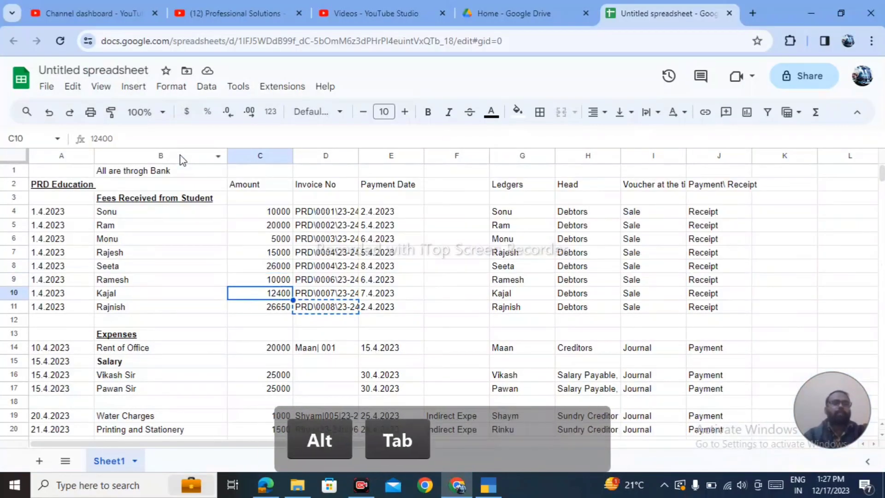
pyautogui.hotkey('alt', 'Tab')
pyautogui.write('Kaj')
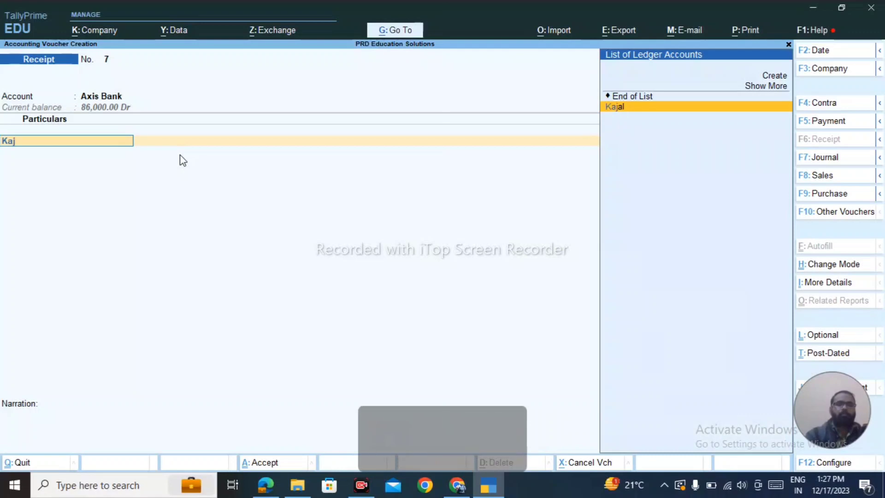
pyautogui.press('Return')
pyautogui.hotkey('alt', 'Tab')
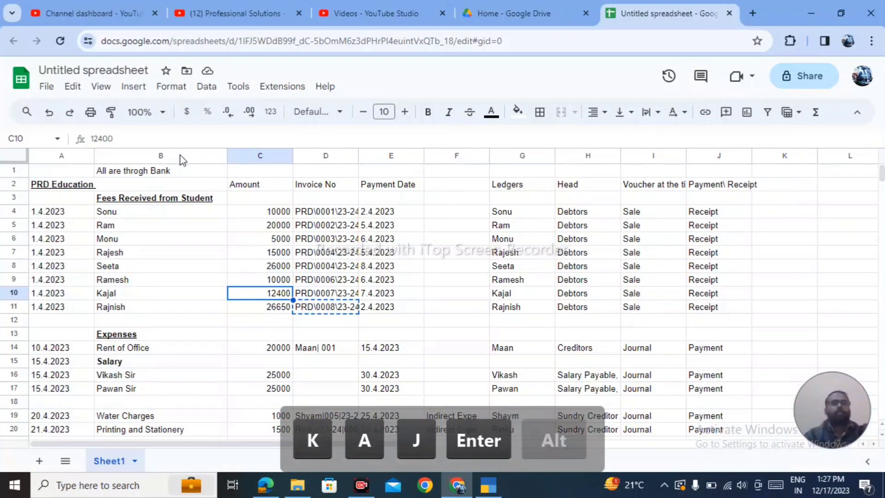
pyautogui.hotkey('alt', 'Tab')
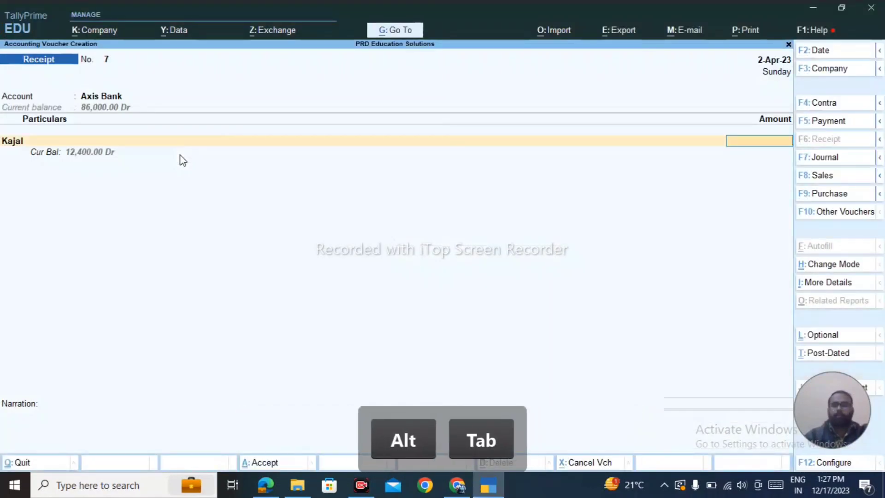
pyautogui.write('12400')
pyautogui.press('Return')
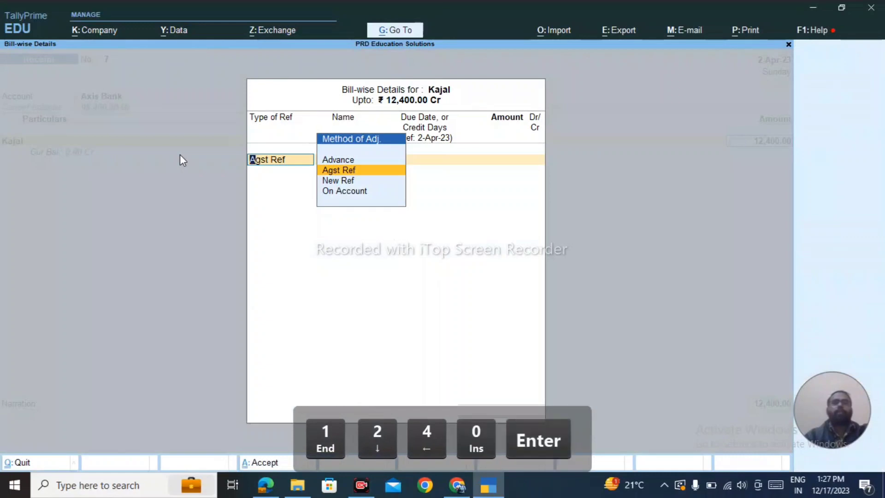
# Allocate the seventh student's receipt as Agst Ref to pending bill PRD\0007\23-24 for the full 12,400.
pyautogui.press('Return')
pyautogui.press('Return')
pyautogui.press('Return')
pyautogui.press('Return')
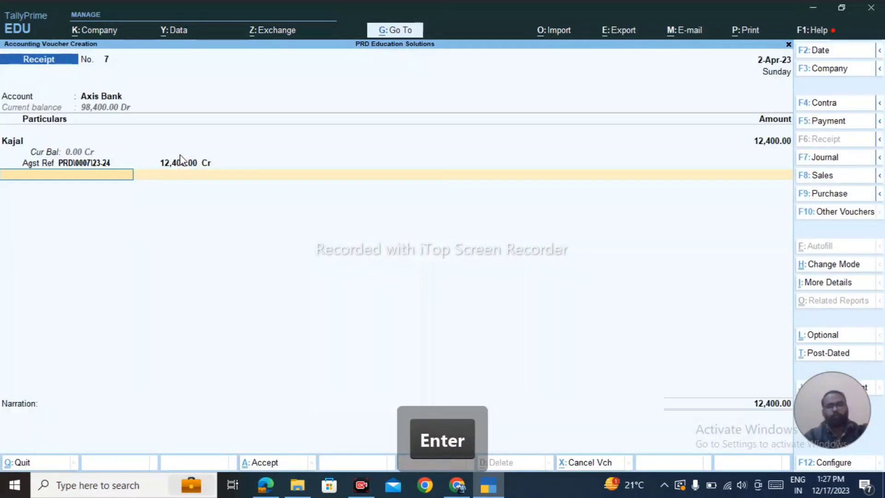
# End the particulars list and accept the 12,400 Axis Bank allocation as Cheque/DD without instrument number or bank name.
pyautogui.press('Return')
pyautogui.press('Return')
pyautogui.press('Return')
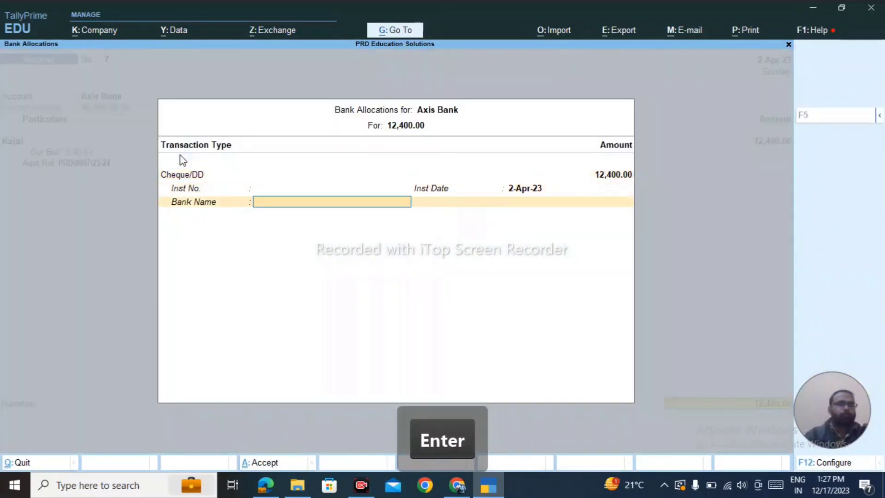
pyautogui.press('Return')
# Repeat the narration "Being Amount pf Fees Received" and save the seventh student's Receipt voucher.
pyautogui.hotkey('ctrl', 'r')
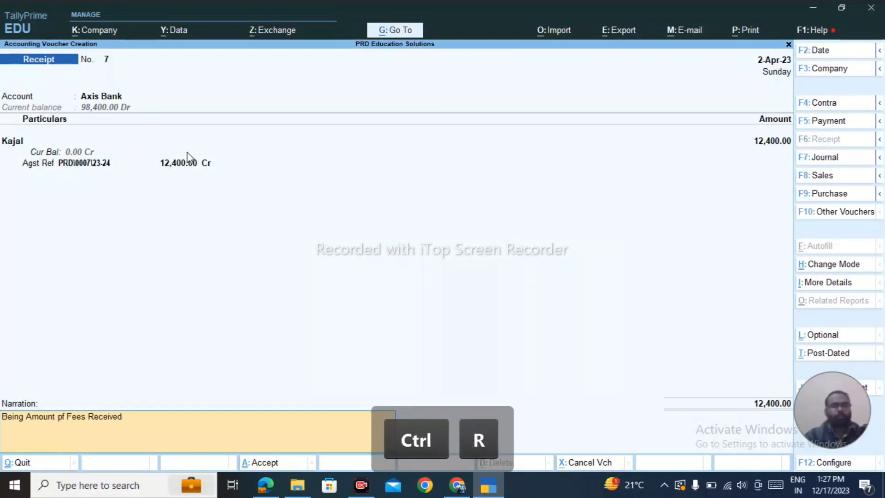
pyautogui.hotkey('ctrl', 'a')
# Look up the eighth student's fee row in the spreadsheet and set Axis Bank as the account of Receipt voucher 8.
pyautogui.hotkey('alt', 'Tab')
pyautogui.press('Down')
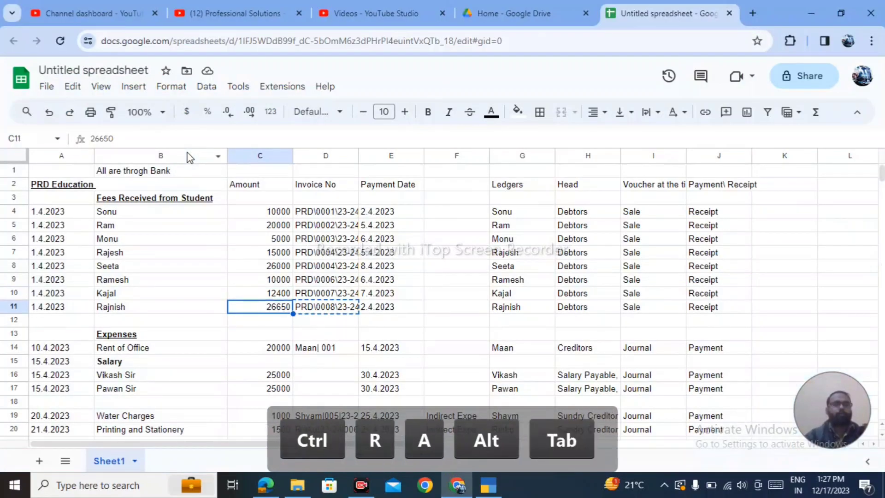
pyautogui.hotkey('alt', 'Tab')
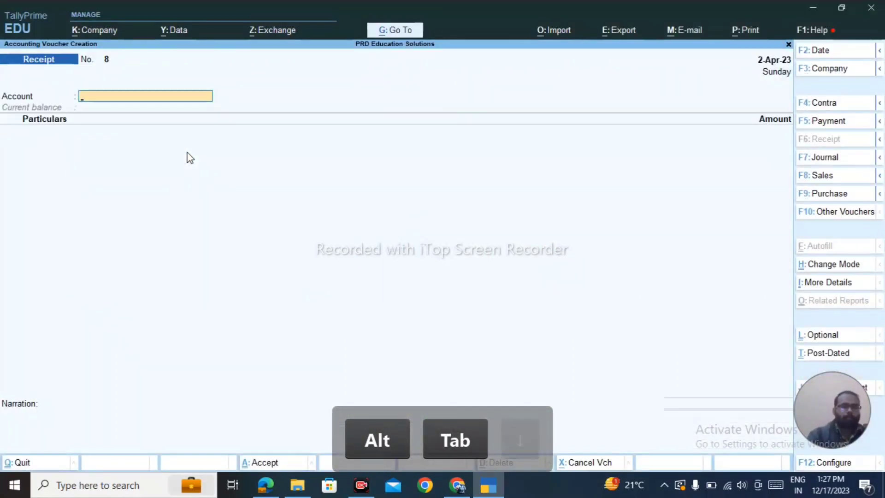
pyautogui.write('A')
pyautogui.press('Return')
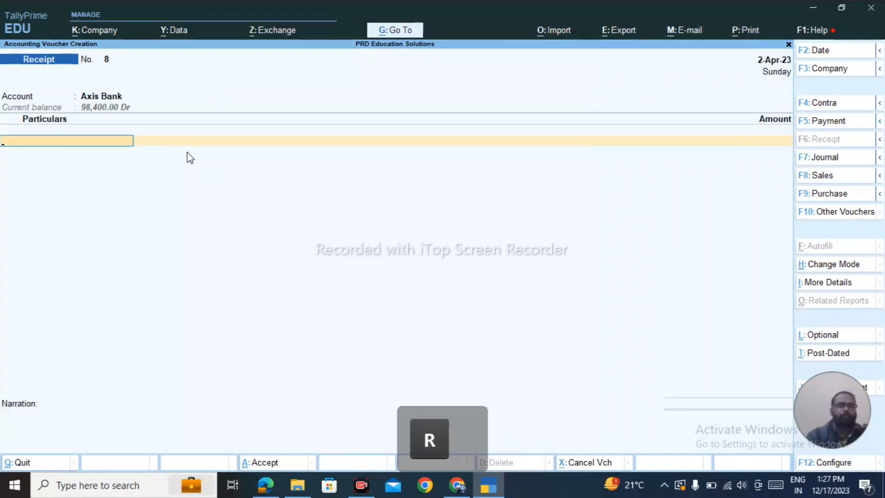
# Credit the eighth student's ledger with 26,650 in the Receipt voucher, checking the amount against the spreadsheet.
pyautogui.write('Ra')
pyautogui.press('Down')
pyautogui.press('Return')
pyautogui.hotkey('alt', 'Tab')
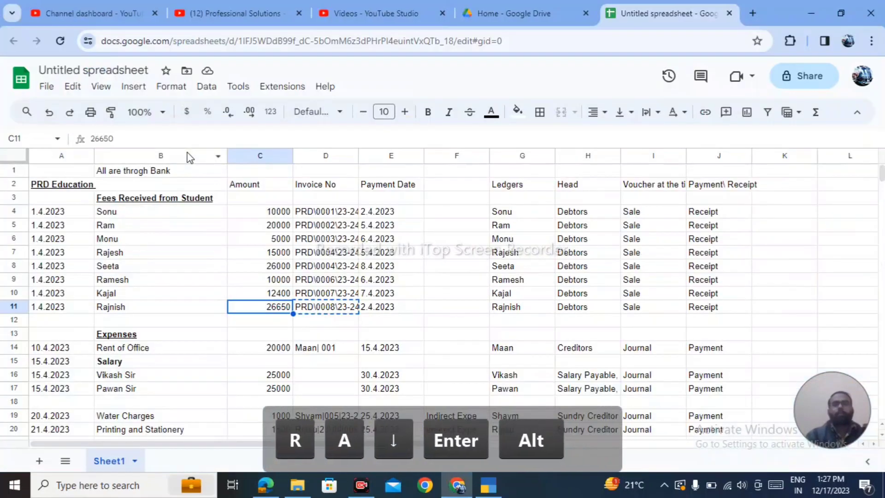
pyautogui.hotkey('alt', 'Tab')
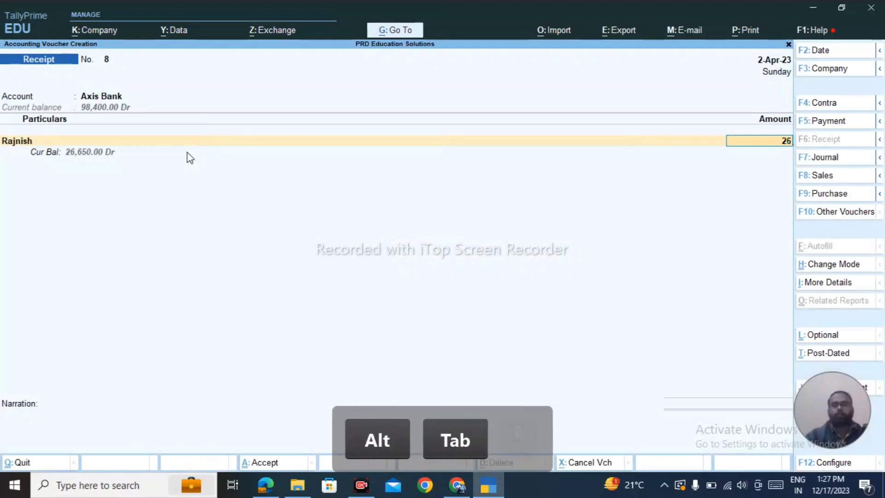
pyautogui.write('26650')
pyautogui.press('Return')
# Allocate the eighth student's receipt as Agst Ref to pending bill PRD\0008\23-24 for the full 26,650.
pyautogui.press('Return')
pyautogui.press('Return')
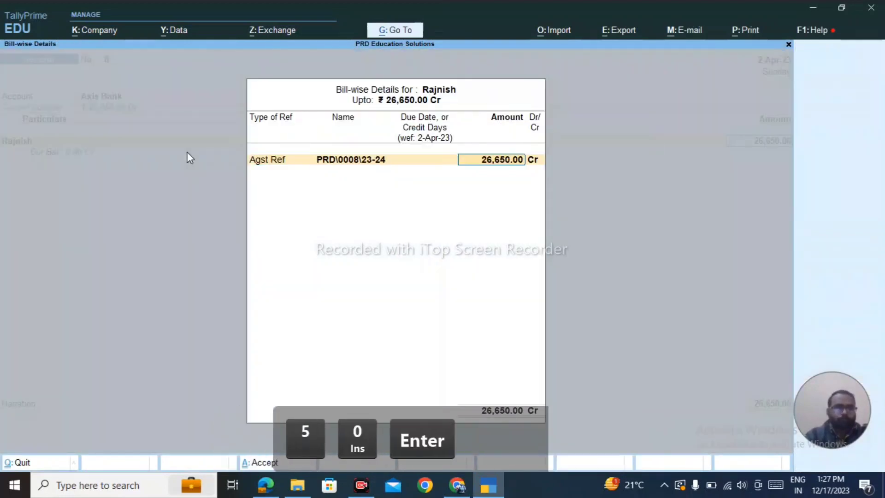
pyautogui.press('Return')
# Accept the 26,650 Axis Bank allocation as Cheque/DD without instrument details, and save the Receipt voucher with the previous narration repeated.
pyautogui.press('Return')
pyautogui.press('Return')
pyautogui.press('Return')
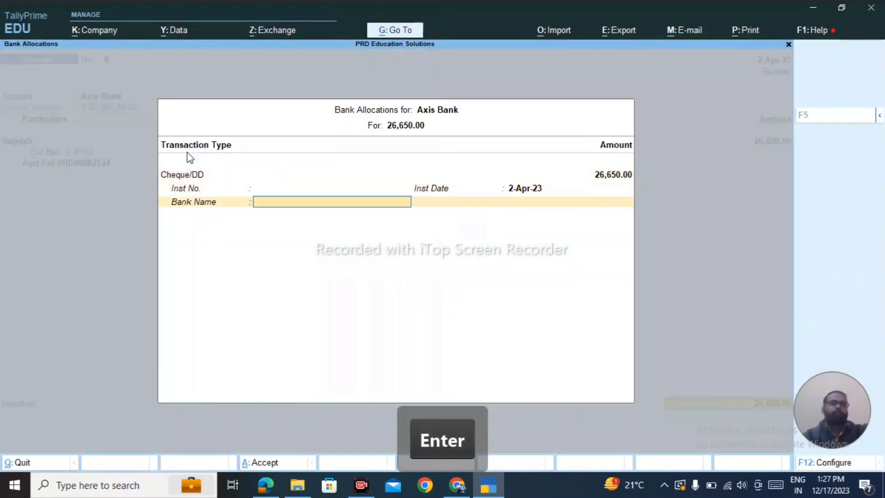
pyautogui.press('Return')
pyautogui.hotkey('ctrl', 'r')
pyautogui.hotkey('ctrl', 'a')
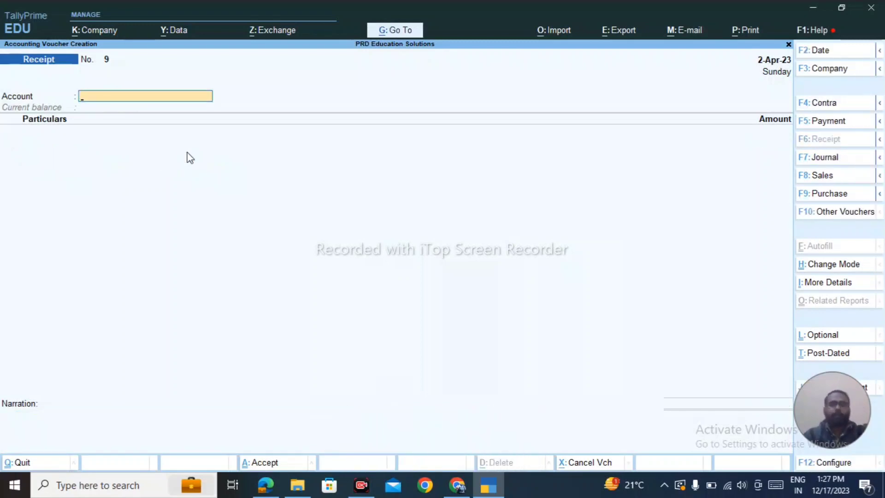
# Switch to the spreadsheet and review the Expenses rows, returning to the Rent of Office entry.
pyautogui.hotkey('alt', 'Tab')
pyautogui.press('Down')
pyautogui.press('Down')
pyautogui.press('Down')
pyautogui.press('Down')
pyautogui.press('Down')
pyautogui.press('Down')
pyautogui.press('Down')
pyautogui.press('Down')
pyautogui.press('Down')
pyautogui.press('Down')
pyautogui.press('Down')
pyautogui.press('Down')
pyautogui.press('Down')
pyautogui.press('Down')
pyautogui.press('Down')
pyautogui.press('Down')
pyautogui.press('Down')
pyautogui.press('Down')
pyautogui.press('Down')
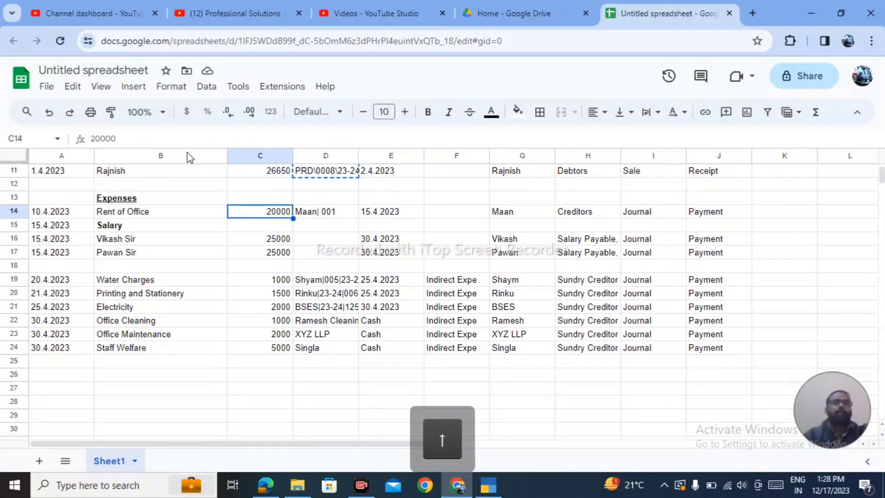
pyautogui.press('Left')
pyautogui.hotkey('alt', 'Tab')
pyautogui.hotkey('alt', 'Tab')
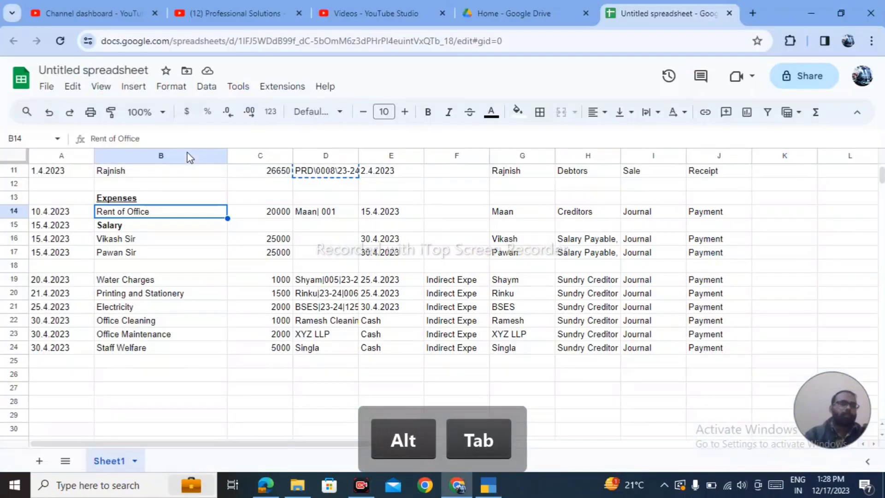
# Start a Journal voucher in TallyPrime and enter the invoice number copied from the spreadsheet's Rent of Office row as its Reference No.
pyautogui.hotkey('alt', 'Tab')
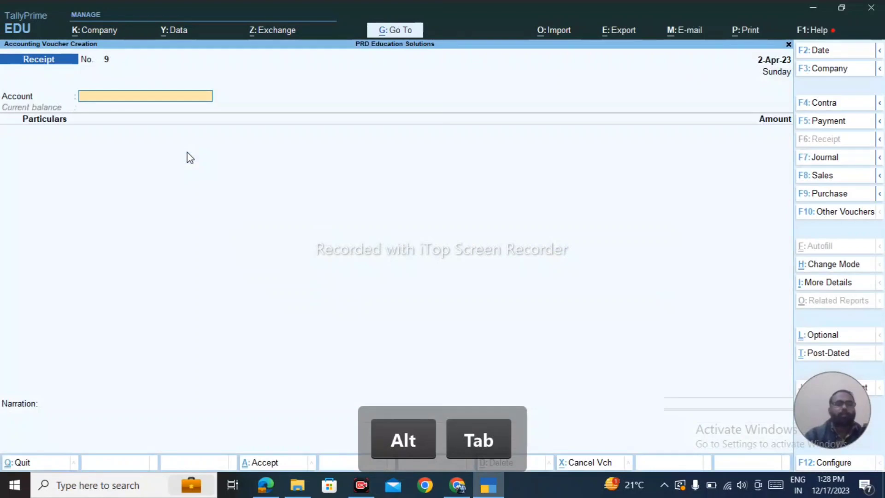
pyautogui.press('F7')
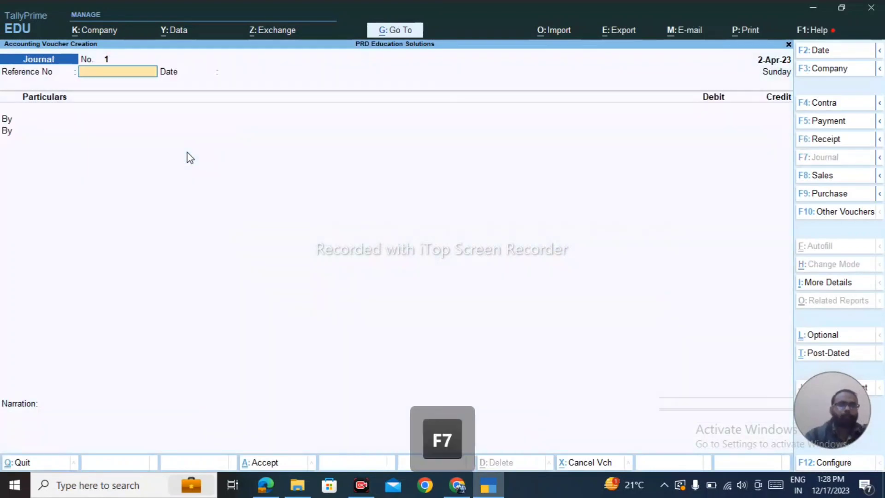
pyautogui.hotkey('alt', 'Tab')
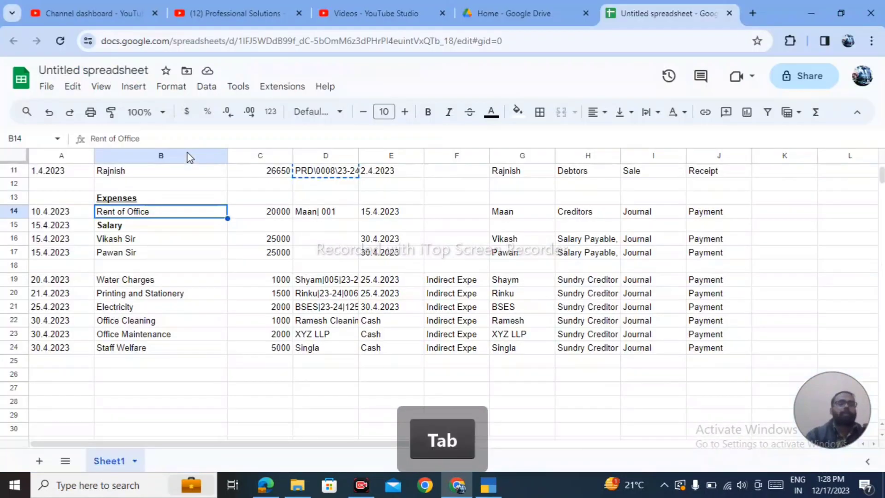
pyautogui.press('Right')
pyautogui.press('Right')
pyautogui.hotkey('ctrl', 'c')
pyautogui.hotkey('alt', 'Tab')
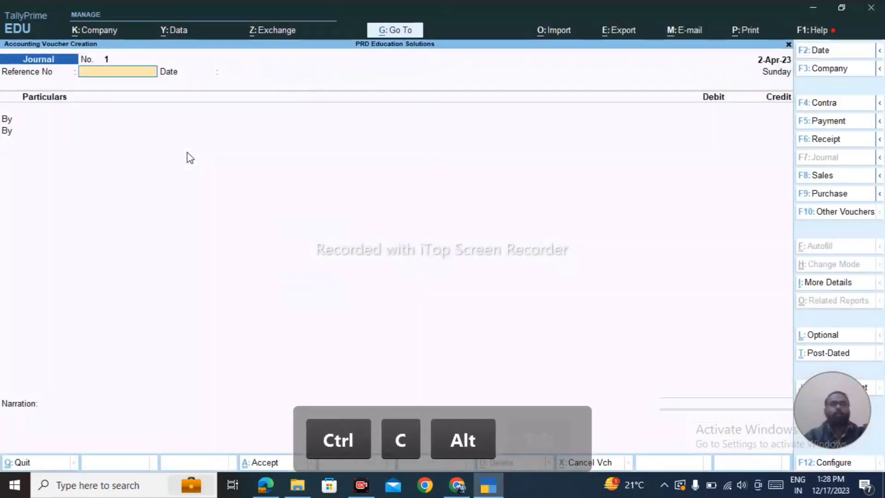
pyautogui.hotkey('ctrl', 'v')
pyautogui.press('Tab')
# Try 15.4.2023 from the spreadsheet as the Journal's reference date, and accept 2-Apr-23 in its place.
pyautogui.hotkey('alt', 'Tab')
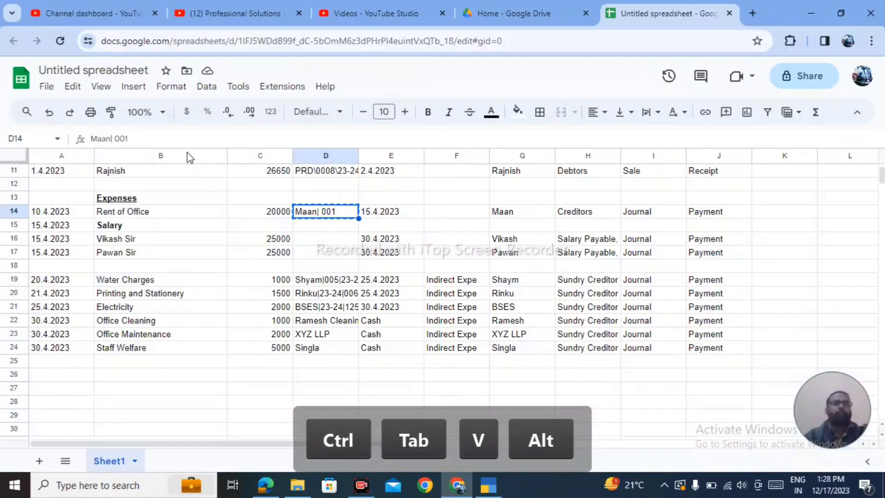
pyautogui.press('Right')
pyautogui.hotkey('alt', 'Tab')
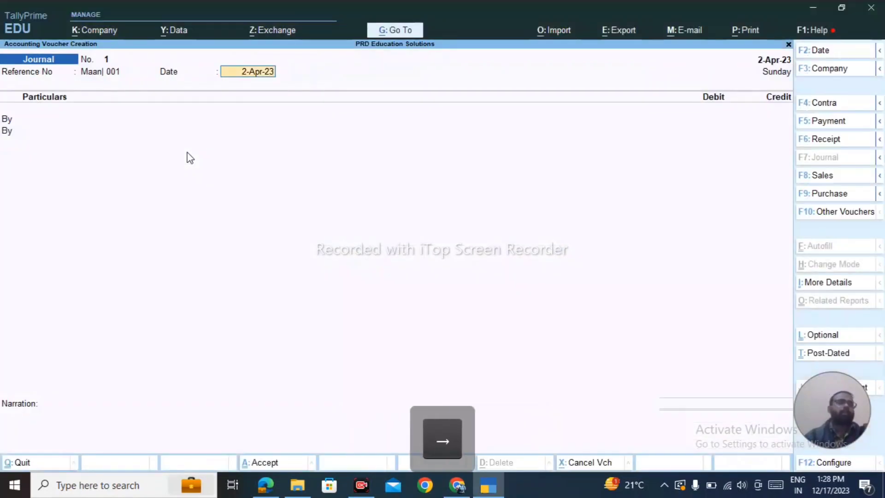
pyautogui.write('15.4.')
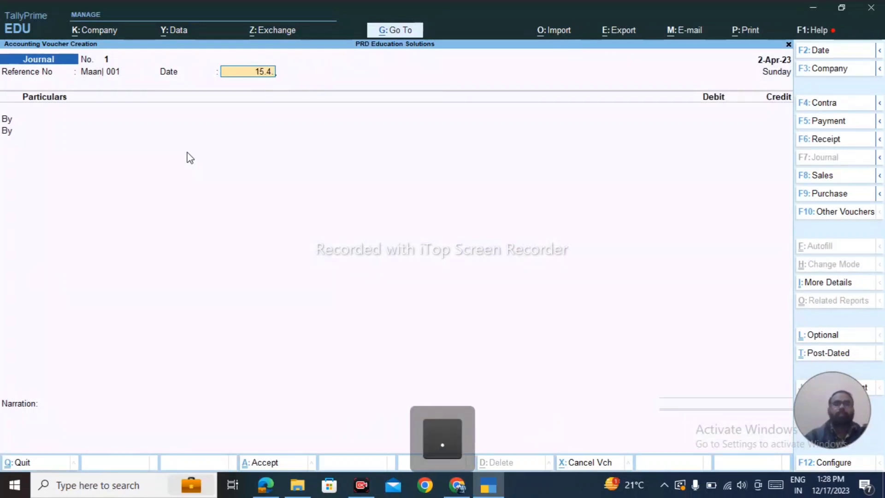
pyautogui.write('2023')
pyautogui.press('Return')
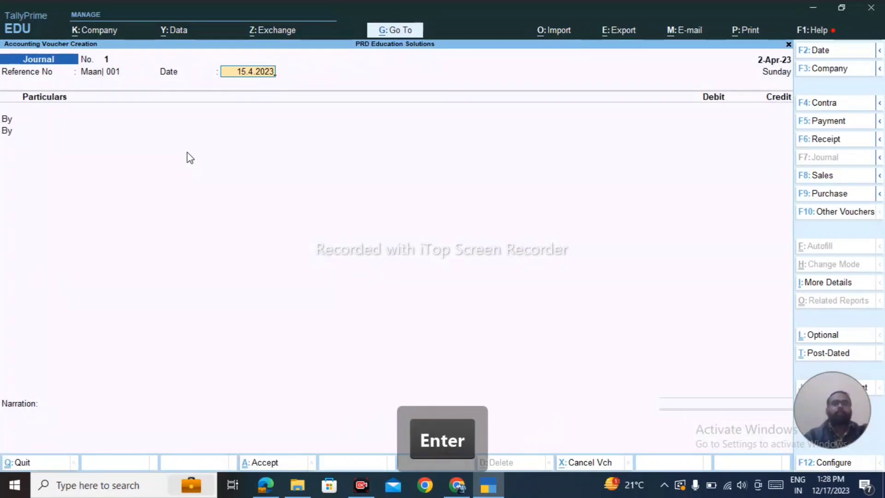
pyautogui.press('BackSpace')
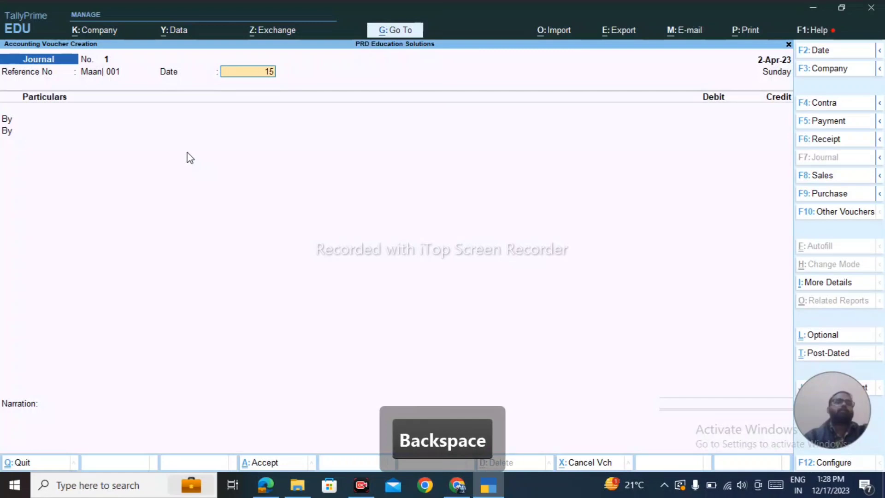
pyautogui.press('Return')
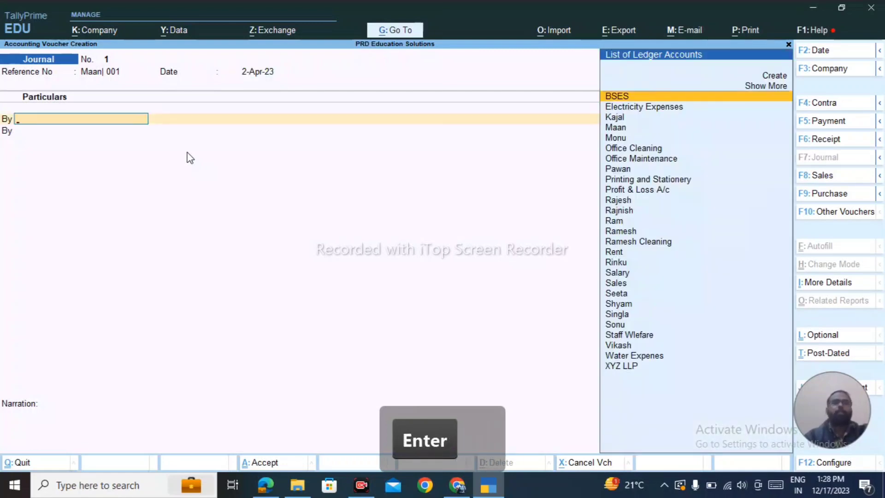
# Check the Rent of Office row in the spreadsheet and select Rent as the first By ledger with the tax classification left blank.
pyautogui.hotkey('alt', 'Tab')
pyautogui.press('Left')
pyautogui.press('Left')
pyautogui.press('Left')
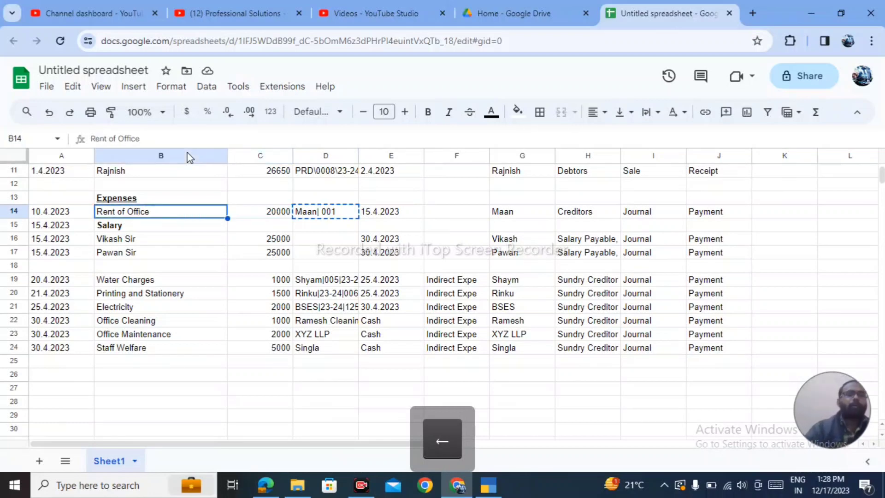
pyautogui.press('Right')
pyautogui.press('Right')
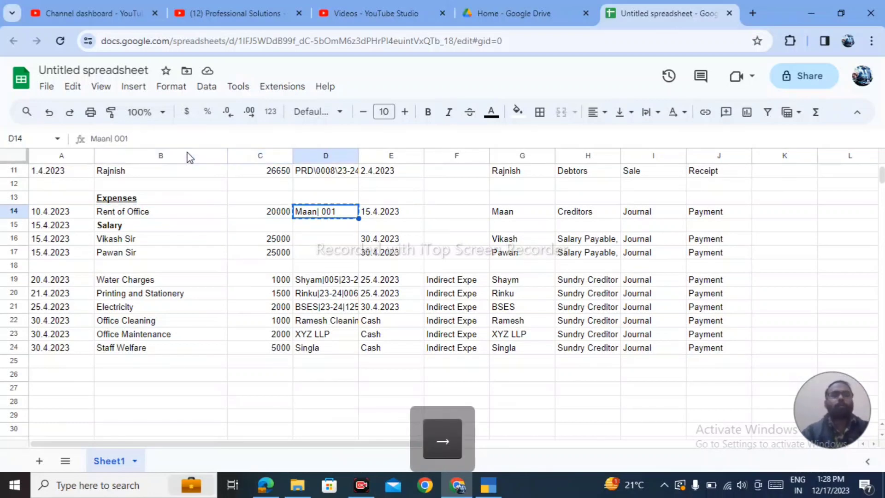
pyautogui.press('Left')
pyautogui.press('Left')
pyautogui.hotkey('alt', 'Tab')
pyautogui.hotkey('alt', 'Tab')
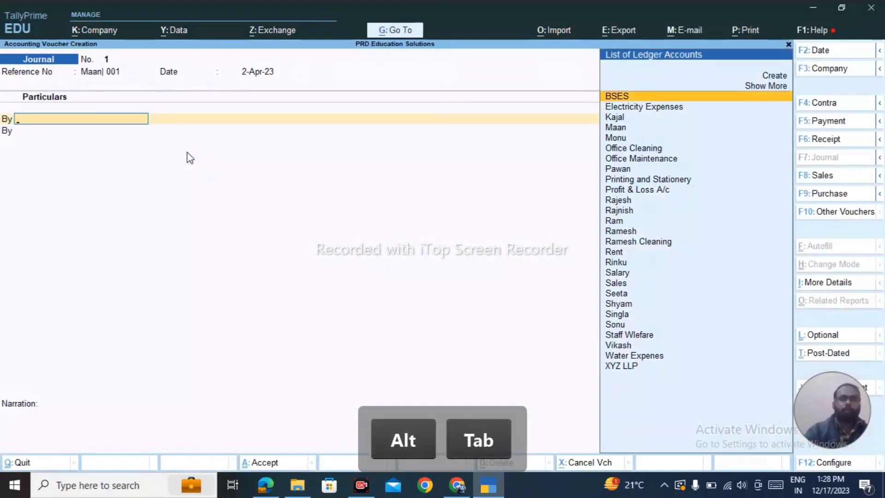
pyautogui.write('Re')
pyautogui.press('Return')
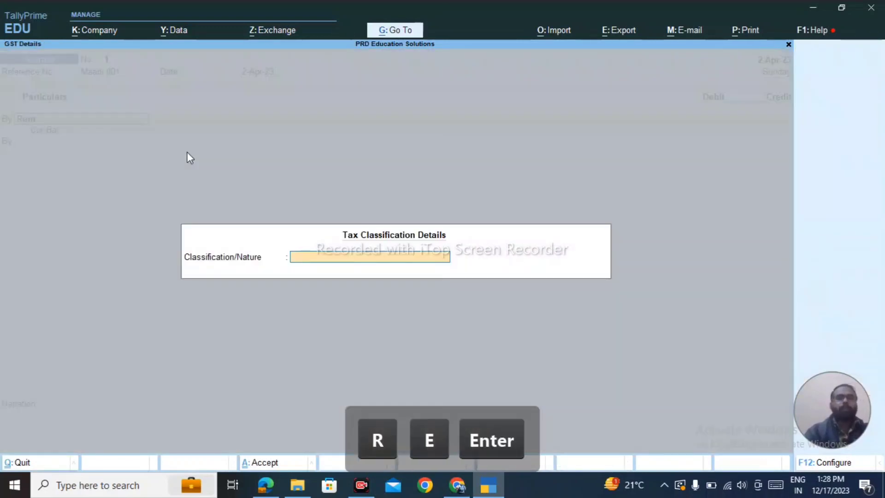
pyautogui.press('Return')
# Set the Rent debit to 20,000 and return to the By/To entry of the second line.
pyautogui.hotkey('alt', 'Tab')
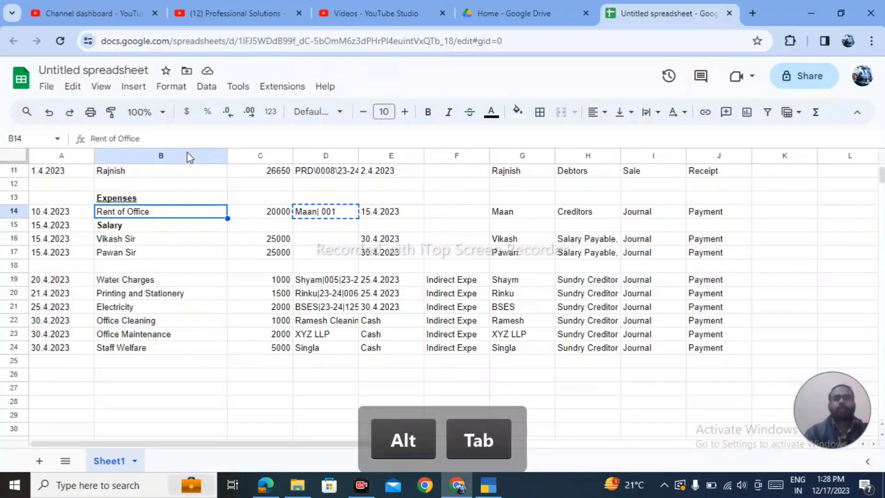
pyautogui.hotkey('alt', 'Tab')
pyautogui.write('20000')
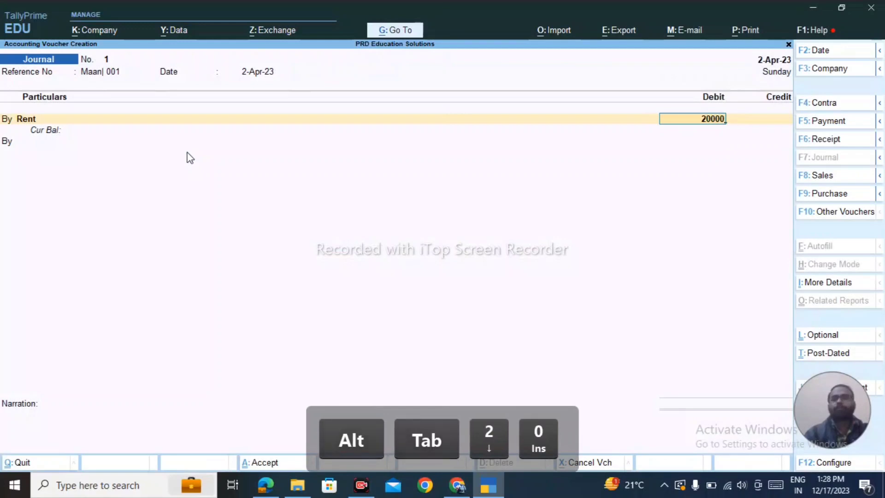
pyautogui.press('Return')
pyautogui.press('BackSpace')
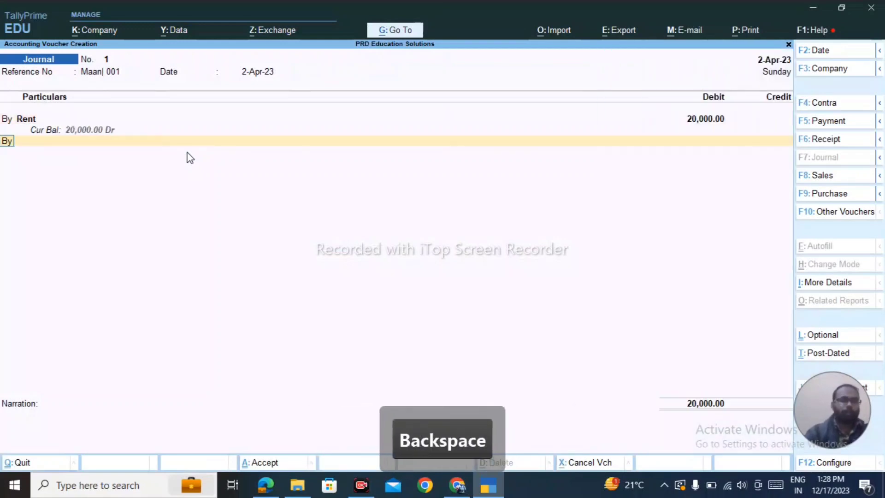
# Credit the office landlord's ledger with 20,000 against the Rent debit in the journal voucher.
pyautogui.press('t')
pyautogui.press('Return')
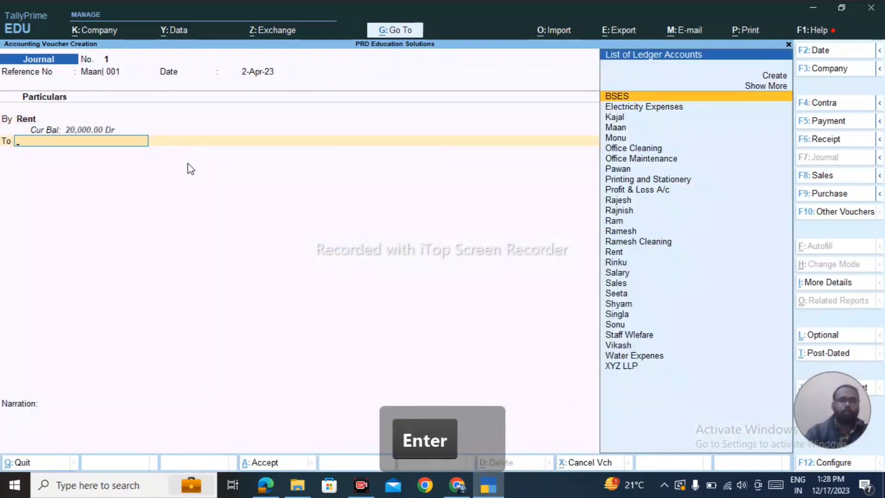
pyautogui.write('Ma')
pyautogui.press('Return')
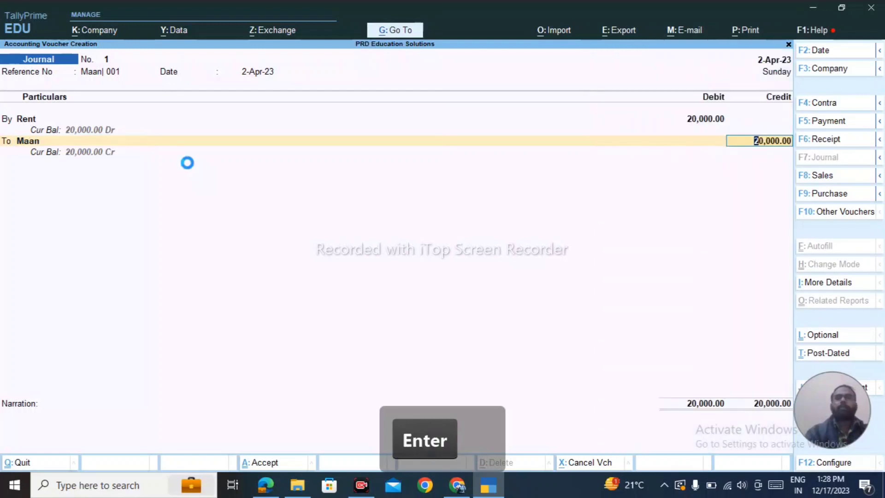
pyautogui.press('Return')
# Set the landlord's bill-wise details to New Ref for 20,000 Cr, using the voucher's reference number as the bill name.
pyautogui.press('Up')
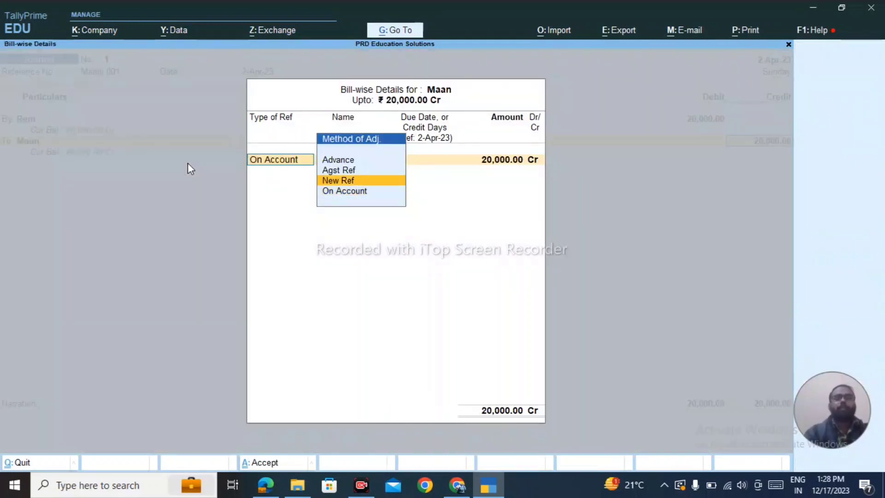
pyautogui.press('Return')
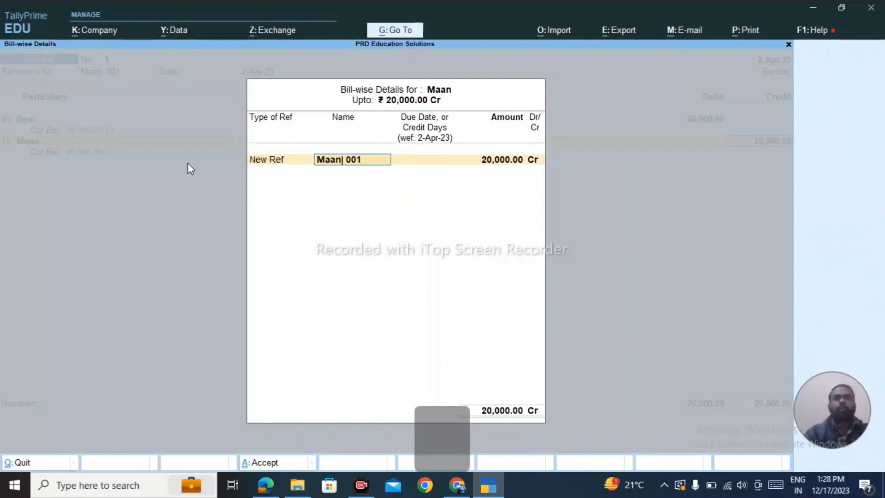
pyautogui.press('Return')
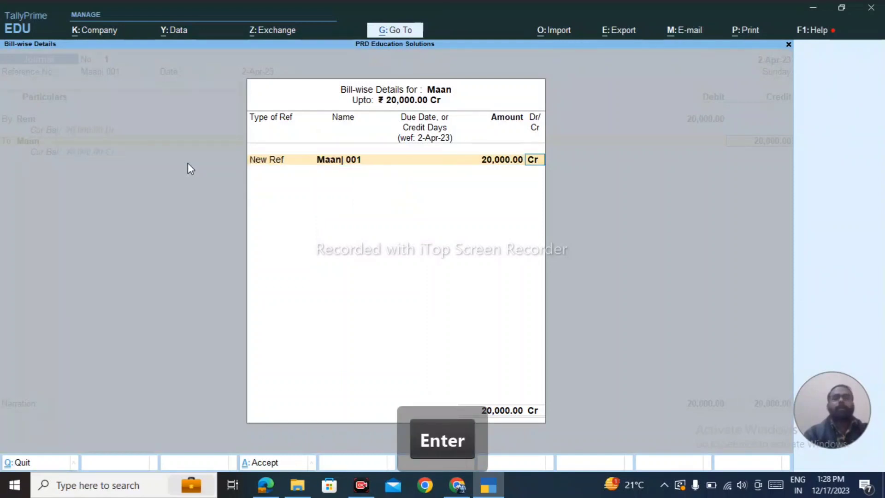
pyautogui.press('Return')
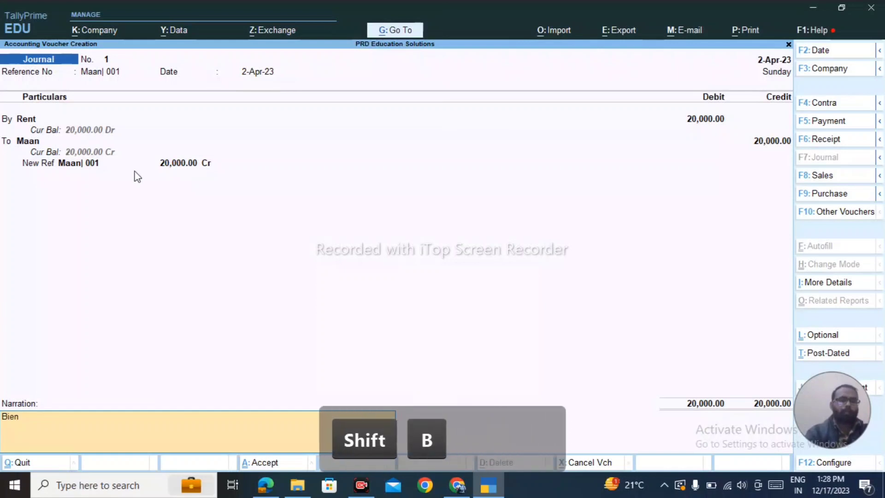
# Enter the narration "Bieng Rent Due for the month of April" and save the journal voucher.
pyautogui.write('g Rent D')
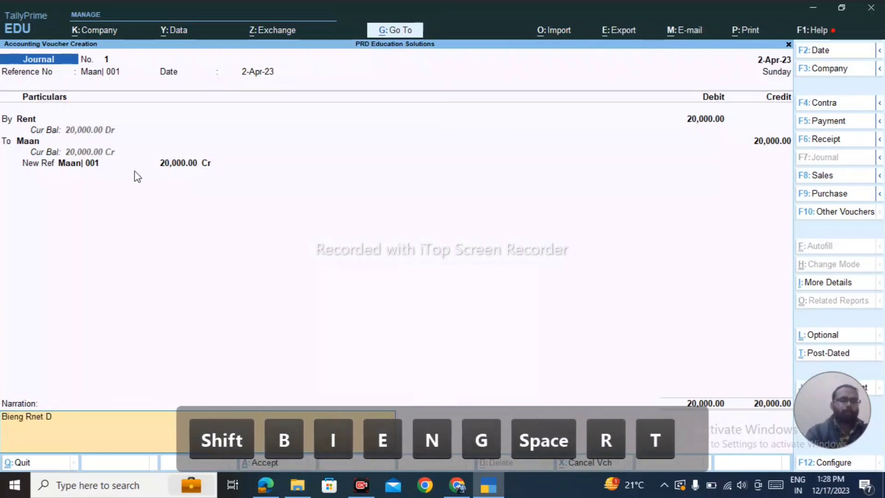
pyautogui.press('BackSpace')
pyautogui.press('BackSpace')
pyautogui.press('BackSpace')
pyautogui.press('BackSpace')
pyautogui.press('BackSpace')
pyautogui.write('ent Du')
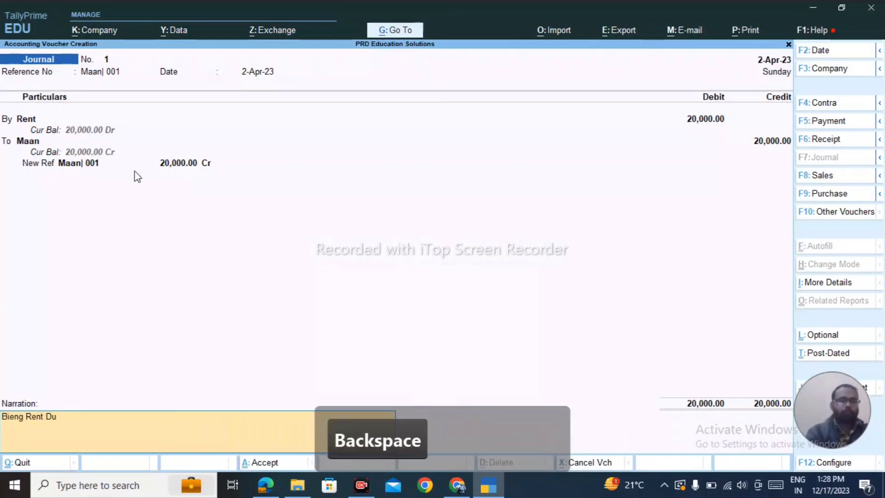
pyautogui.write('e for the')
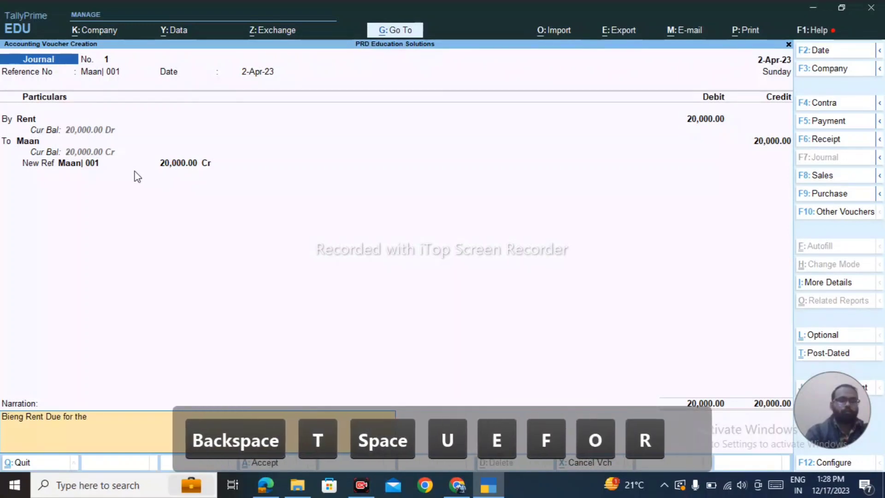
pyautogui.write(' monthg')
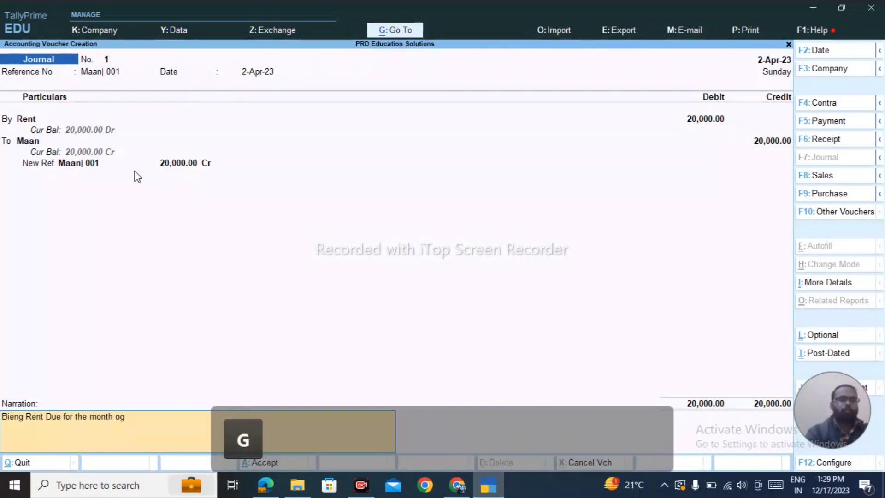
pyautogui.press('BackSpace')
pyautogui.write('of April')
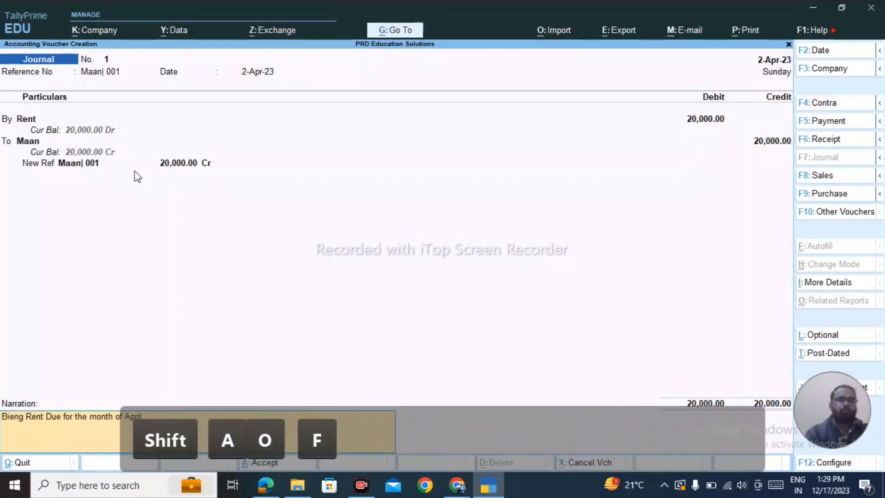
pyautogui.press('Return')
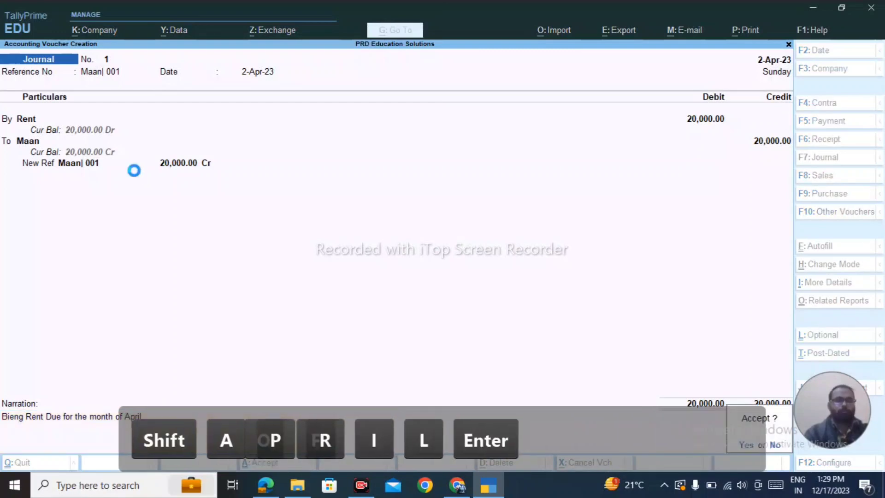
pyautogui.hotkey('ctrl', 'a')
# Switch to the Google Sheets expense list and review the Rent of Office row, including its amount, reference, due date and voucher types.
pyautogui.hotkey('alt', 'Tab')
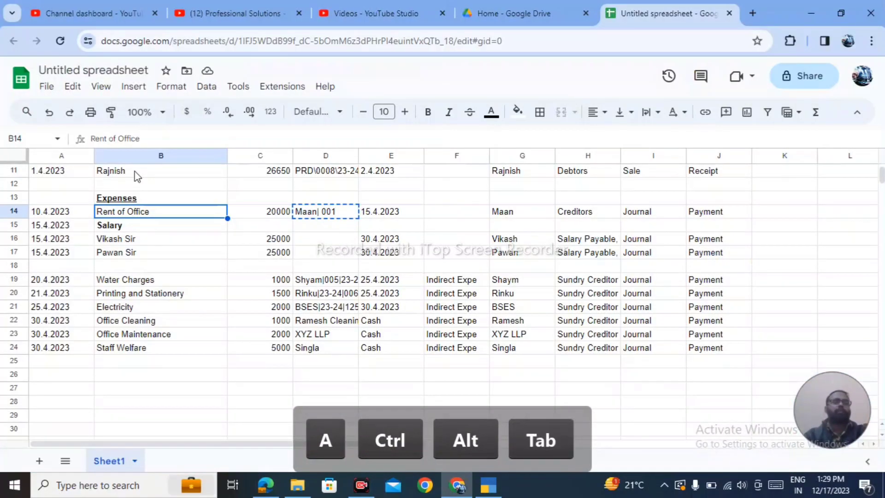
pyautogui.press('Down')
pyautogui.press('Down')
pyautogui.press('Left')
pyautogui.press('Up')
pyautogui.press('Up')
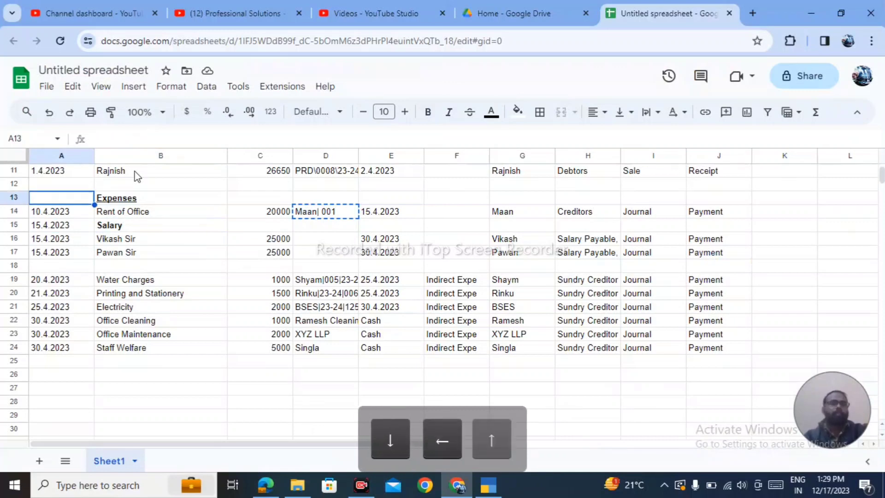
pyautogui.press('Right')
pyautogui.press('Right')
pyautogui.press('Right')
pyautogui.press('Right')
pyautogui.press('Right')
pyautogui.press('Right')
pyautogui.press('Right')
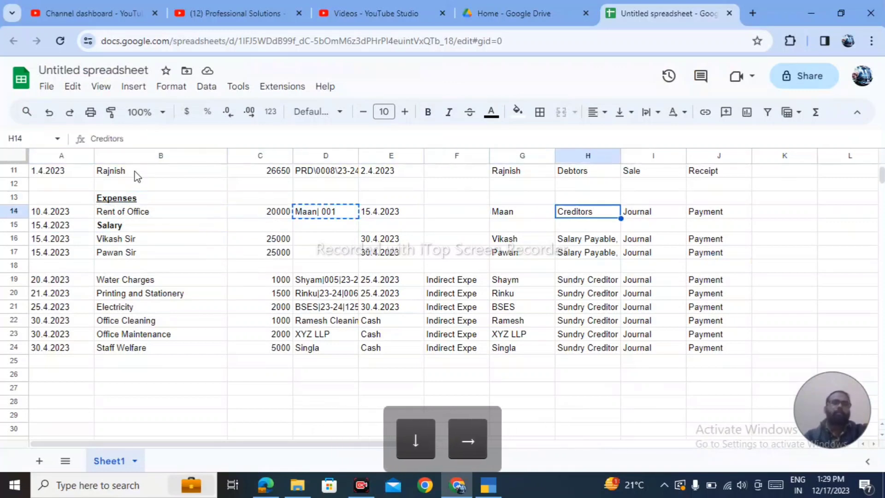
pyautogui.press('Left')
pyautogui.press('Left')
pyautogui.press('Left')
pyautogui.press('Left')
pyautogui.press('Left')
pyautogui.press('Left')
pyautogui.press('Left')
pyautogui.press('Right')
pyautogui.press('Right')
pyautogui.press('Right')
pyautogui.press('Right')
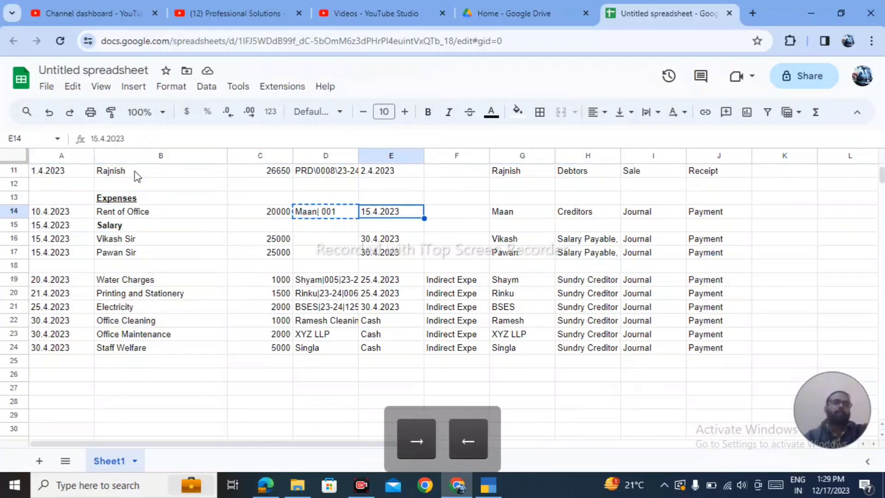
pyautogui.press('Left')
pyautogui.press('Left')
pyautogui.press('Right')
pyautogui.press('Right')
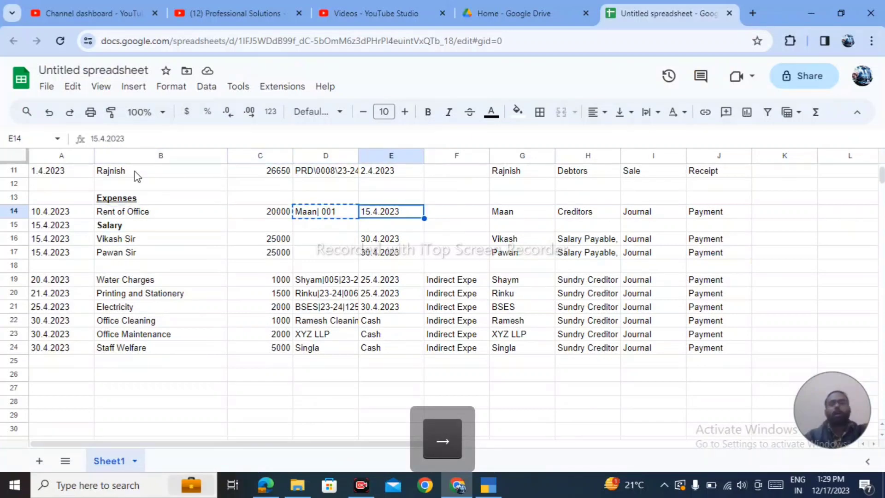
# Switch back to TallyPrime and start a Payment voucher with Axis Bank as the account.
pyautogui.hotkey('alt', 'Tab')
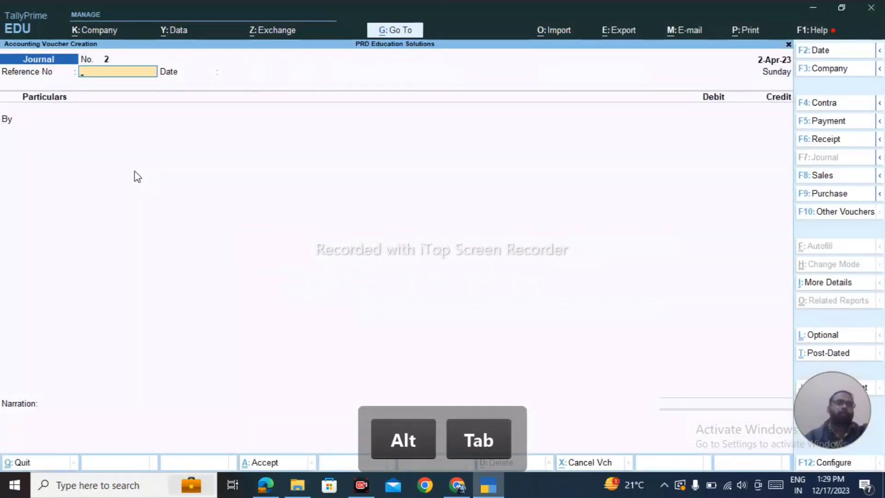
pyautogui.press('F5')
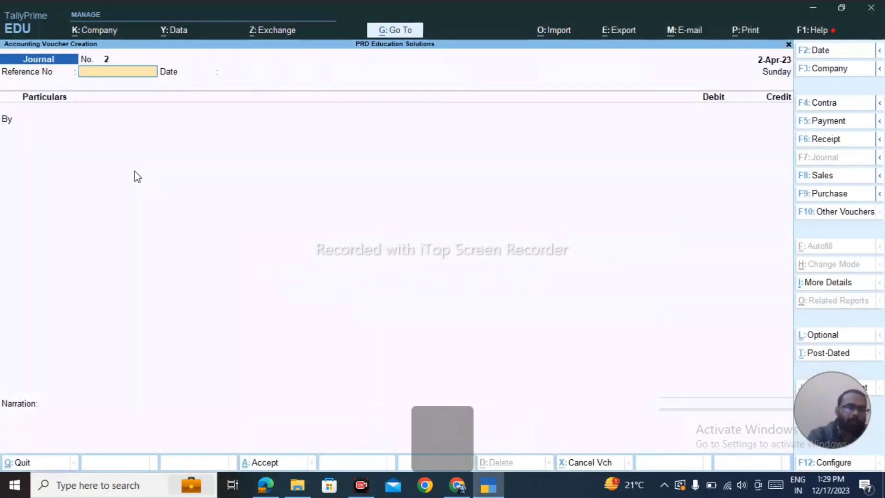
pyautogui.hotkey('alt', 'Tab')
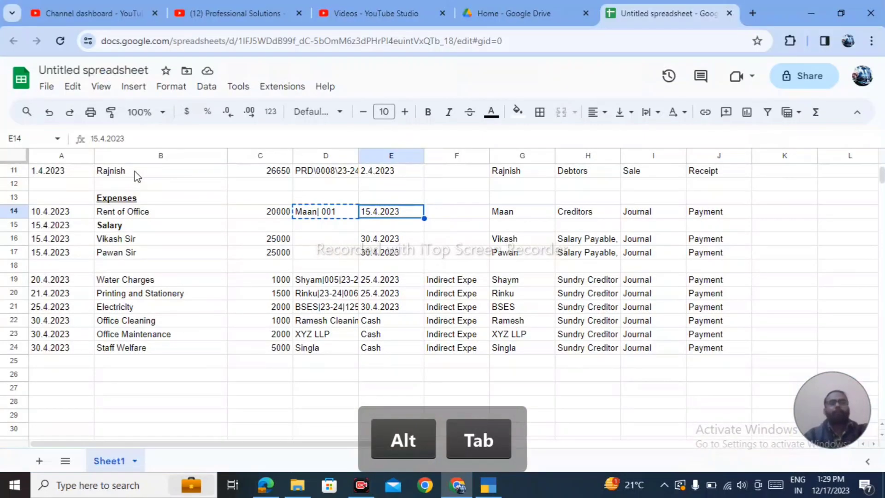
pyautogui.hotkey('alt', 'Tab')
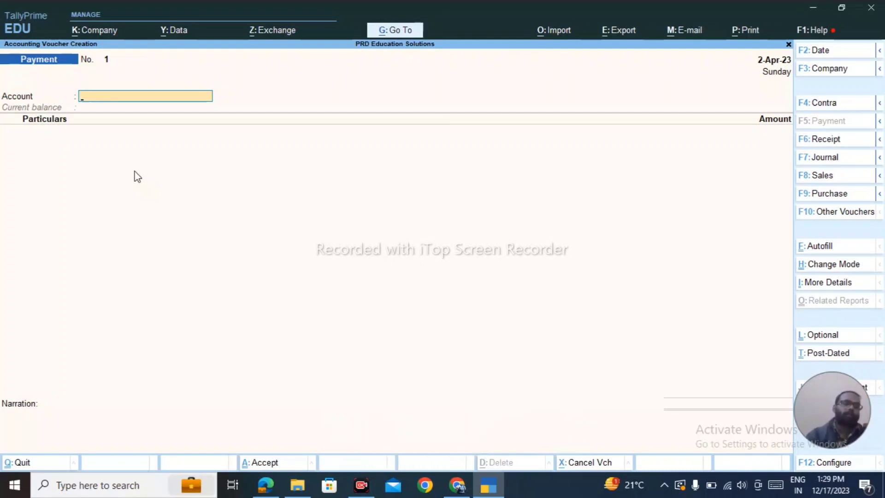
pyautogui.write('A')
pyautogui.press('Return')
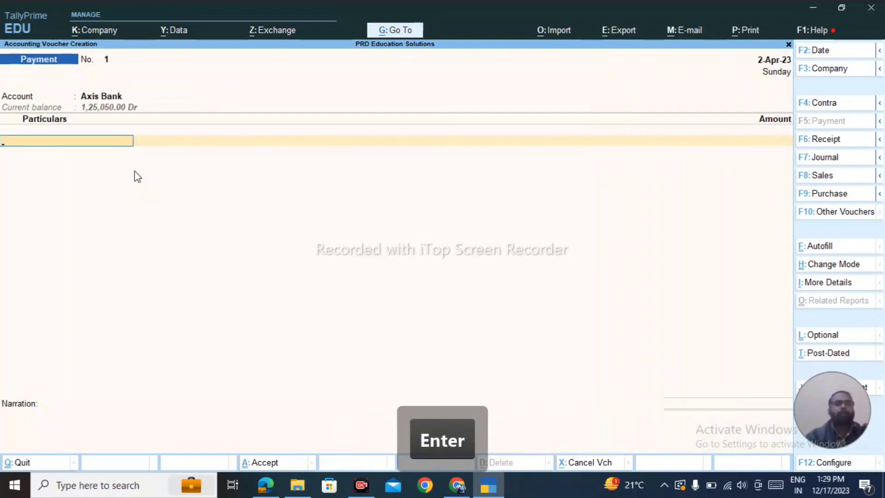
# Add the office landlord's ledger to the payment particulars with an amount of 20000.
pyautogui.write('ma')
pyautogui.press('Return')
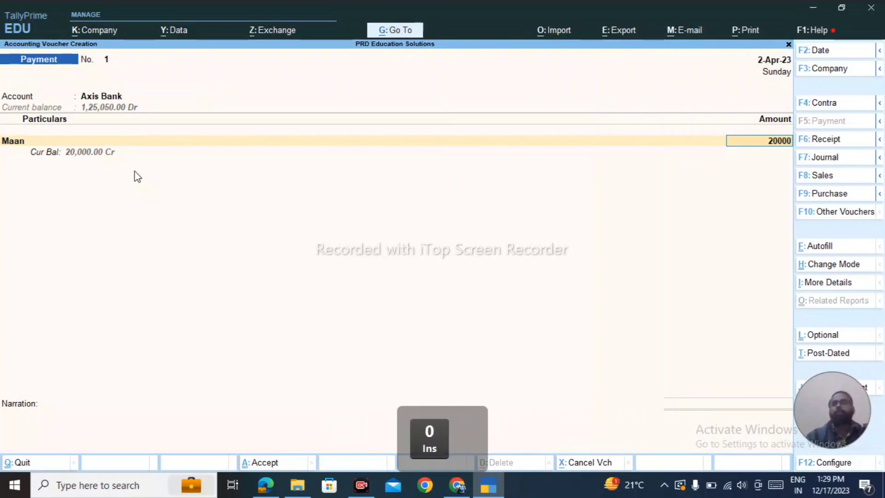
pyautogui.write('20000')
pyautogui.press('Return')
# Allocate the 20,000 payment as Agst Ref to the landlord's pending rent bill and accept the remaining details up to the narration.
pyautogui.press('Return')
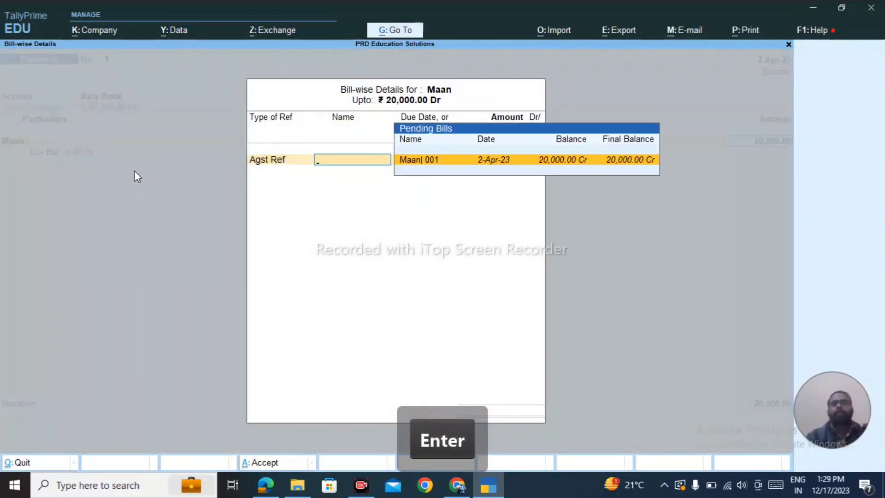
pyautogui.press('Return')
pyautogui.press('Return')
pyautogui.press('Return')
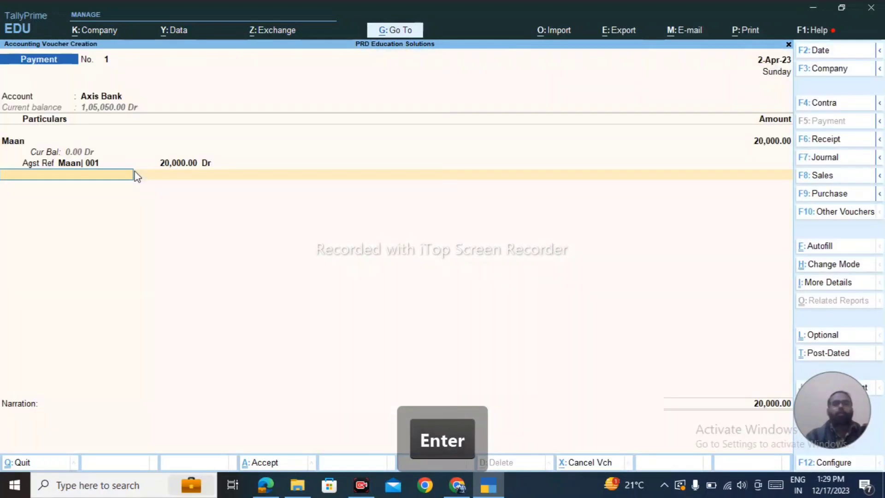
pyautogui.press('Return')
pyautogui.press('Return')
pyautogui.press('Return')
pyautogui.press('Return')
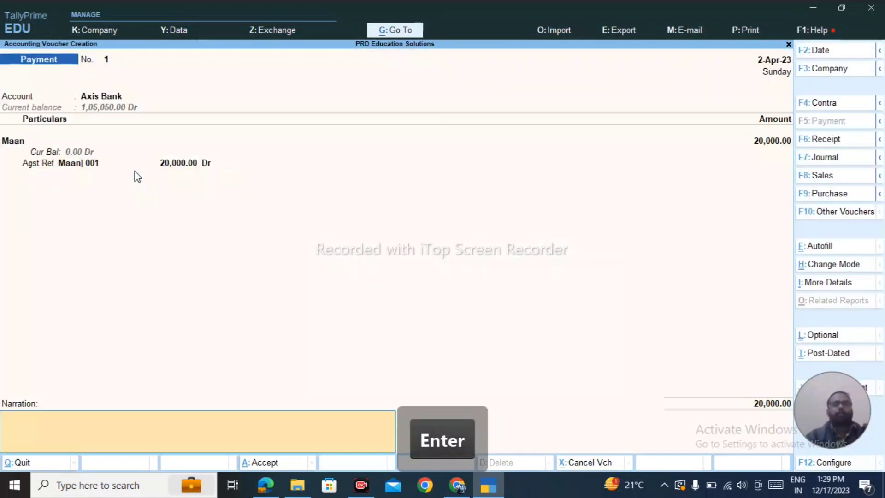
# Enter the narration "Being amount of Rent paid for april" and save the payment voucher.
pyautogui.hotkey('ctrl', 'r')
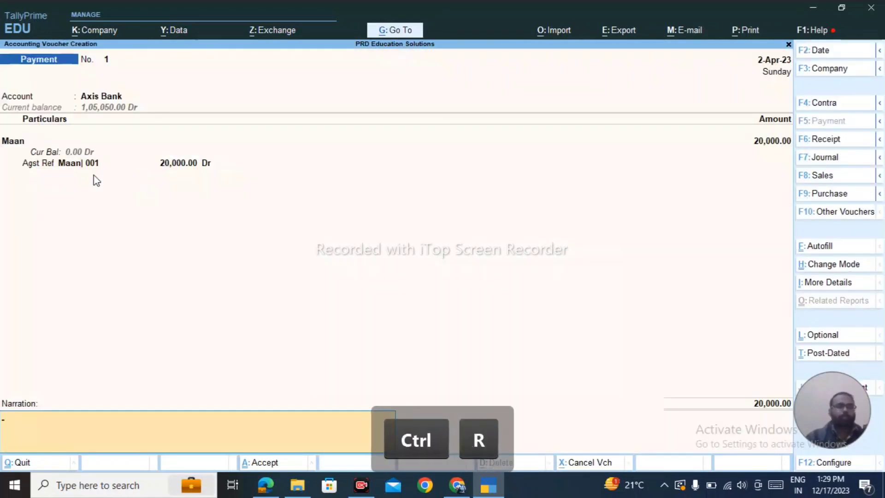
pyautogui.write('Being')
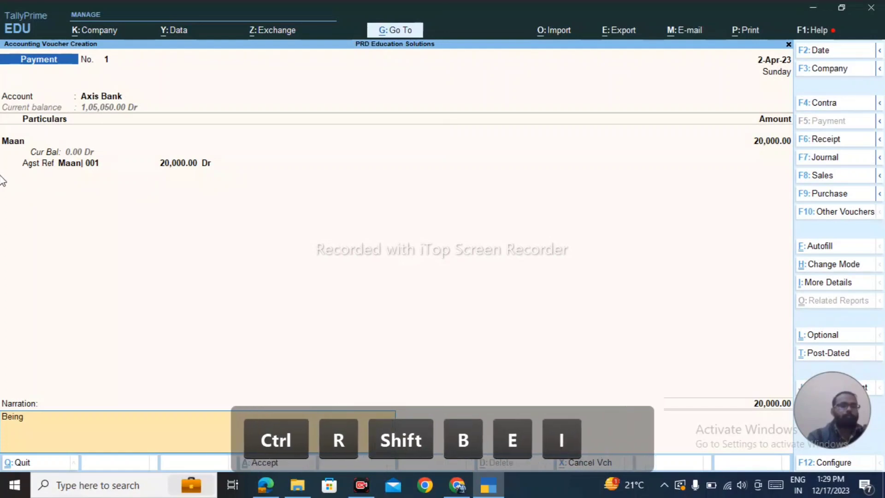
pyautogui.write(' amount of Re')
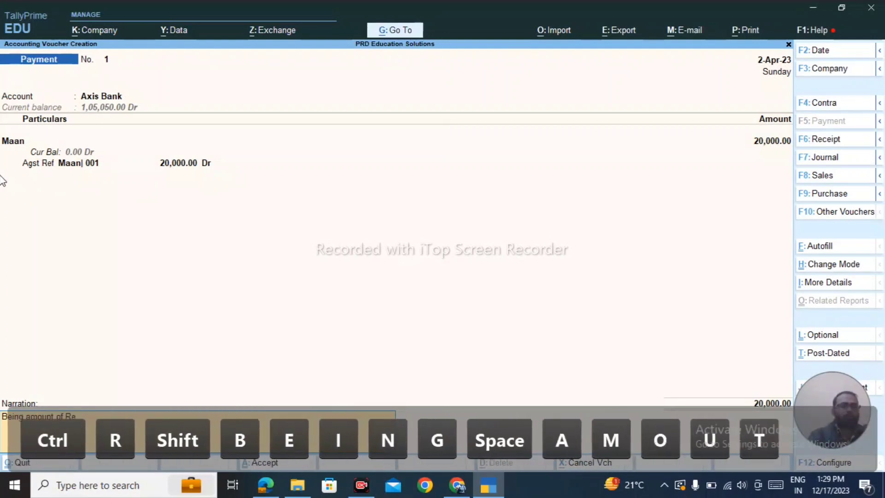
pyautogui.write('nt pa')
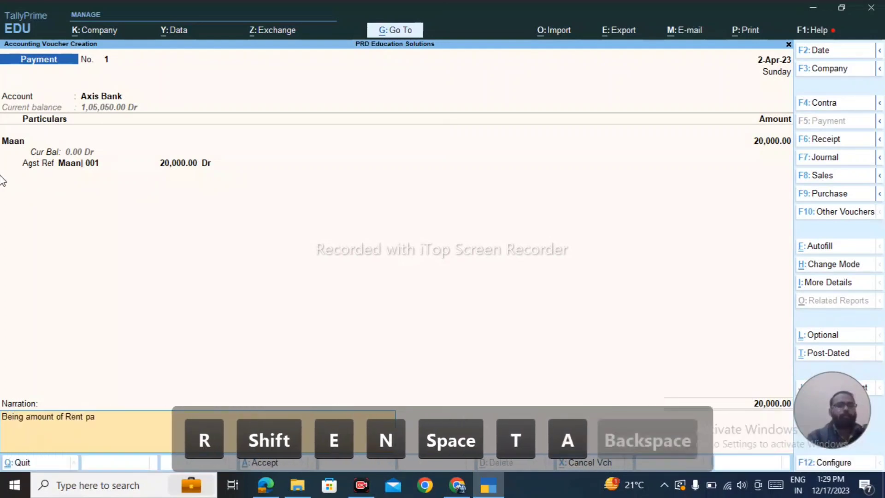
pyautogui.write('id for april')
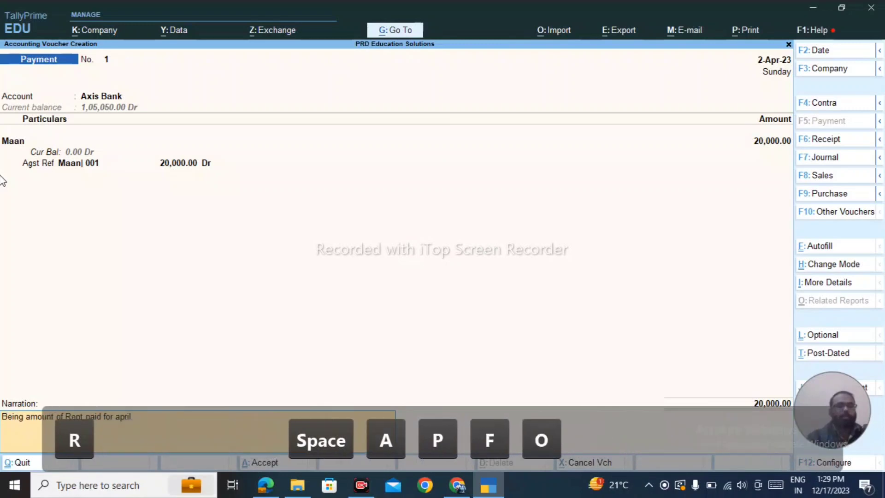
pyautogui.press('Return')
pyautogui.press('Return')
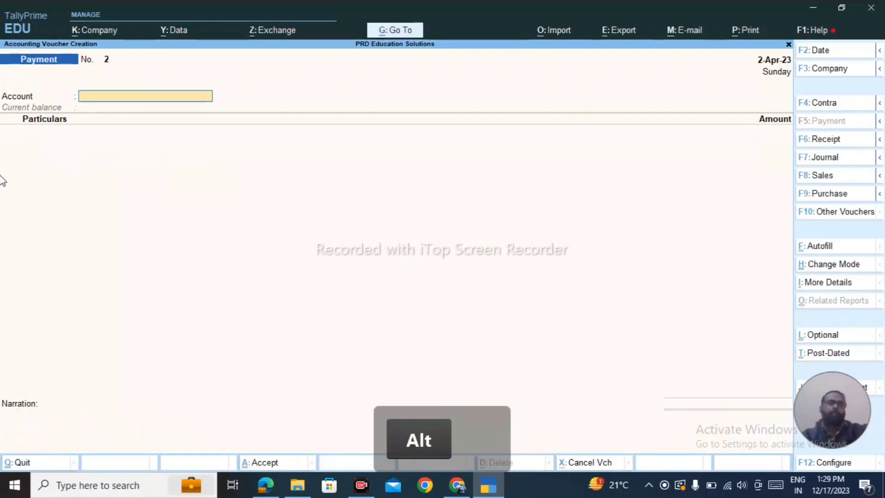
# Look up the Salary section in the Google Sheets expense list, then return to TallyPrime and open a new Journal voucher.
pyautogui.hotkey('alt', 'Tab')
pyautogui.press('Down')
pyautogui.press('Left')
pyautogui.press('Left')
pyautogui.press('Left')
pyautogui.hotkey('alt', 'Tab')
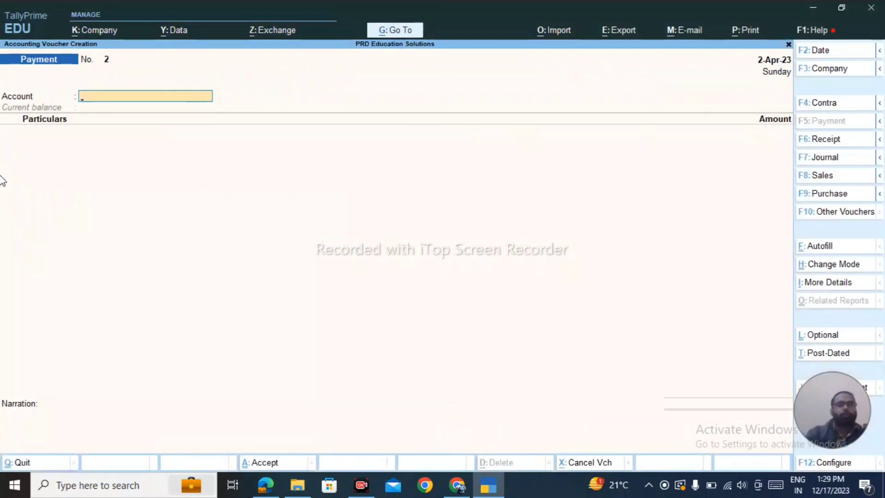
pyautogui.press('F7')
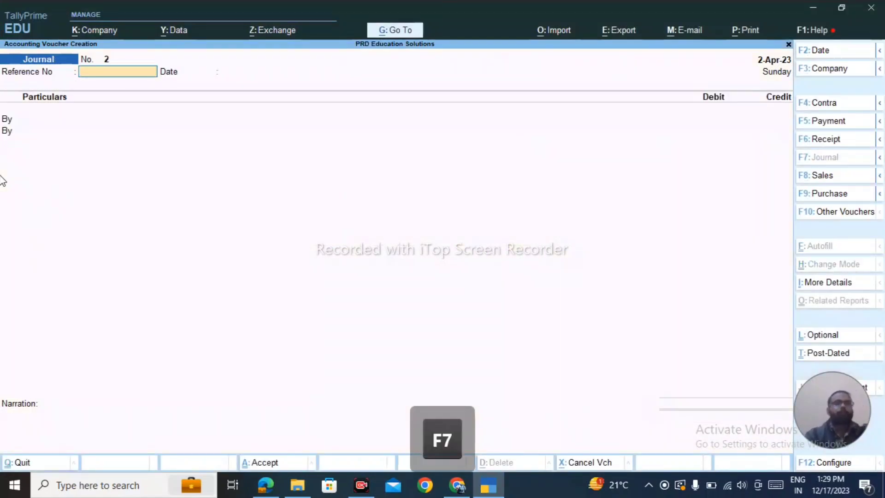
# Check the salary rows in the Google Sheets list, then return to TallyPrime and add Salary as the journal's debit ledger.
pyautogui.hotkey('alt', 'Tab')
pyautogui.press('Right')
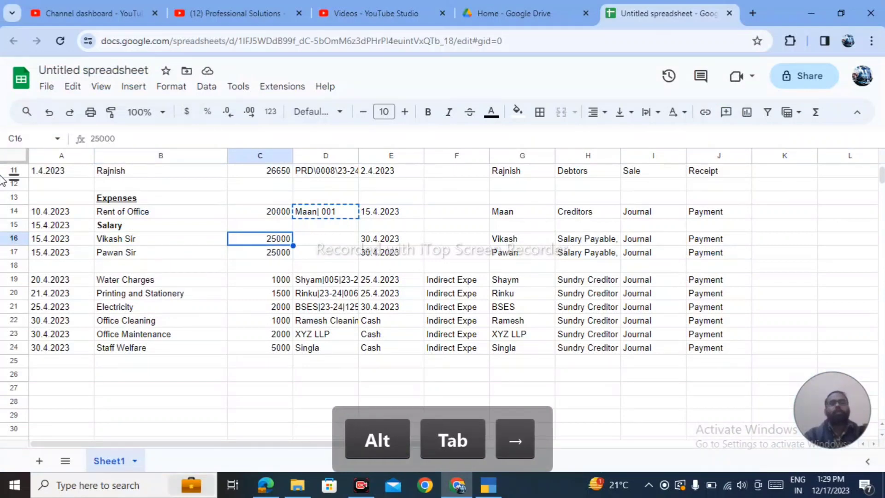
pyautogui.hotkey('alt', 'Tab')
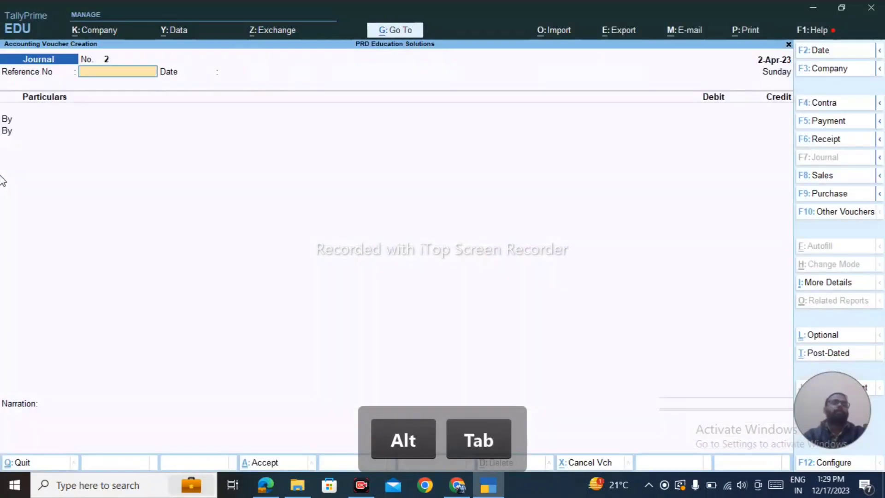
pyautogui.press('Return')
pyautogui.press('Return')
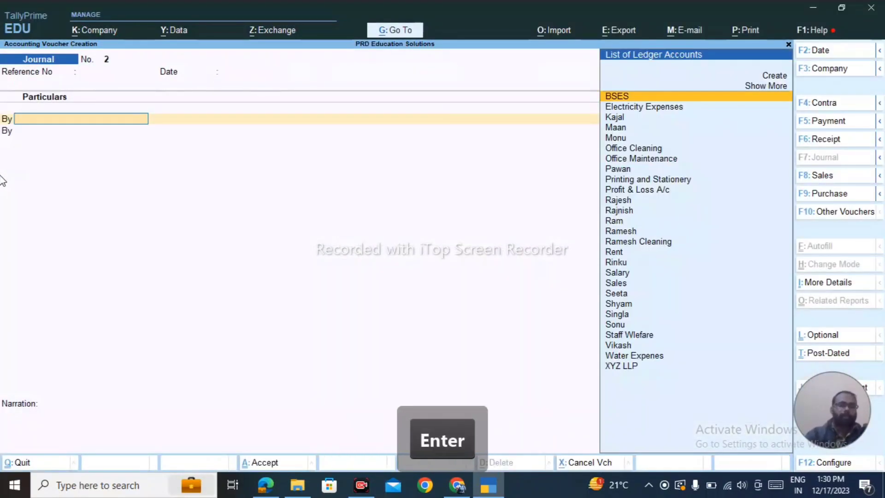
pyautogui.write('Sal')
pyautogui.press('Return')
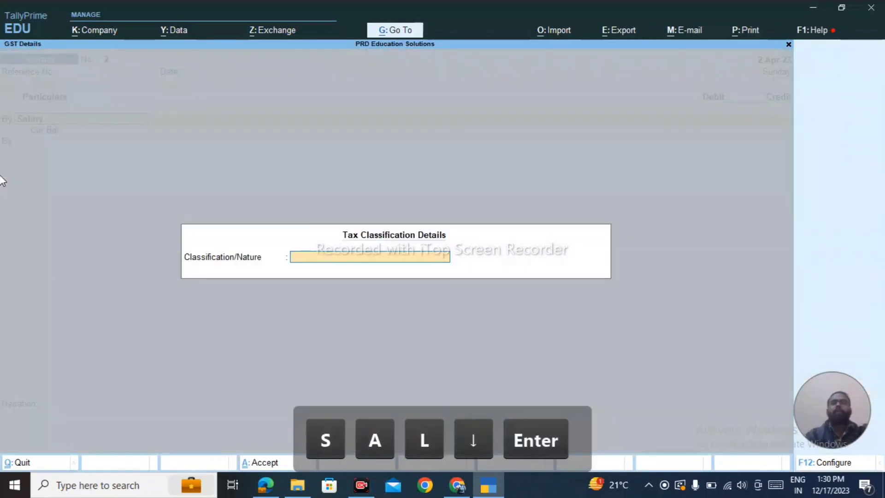
# Recheck the two employees' salary amounts in Google Sheets, then set the Salary debit in the TallyPrime journal to 50000.
pyautogui.hotkey('alt', 'Tab')
pyautogui.press('Right')
pyautogui.press('Up')
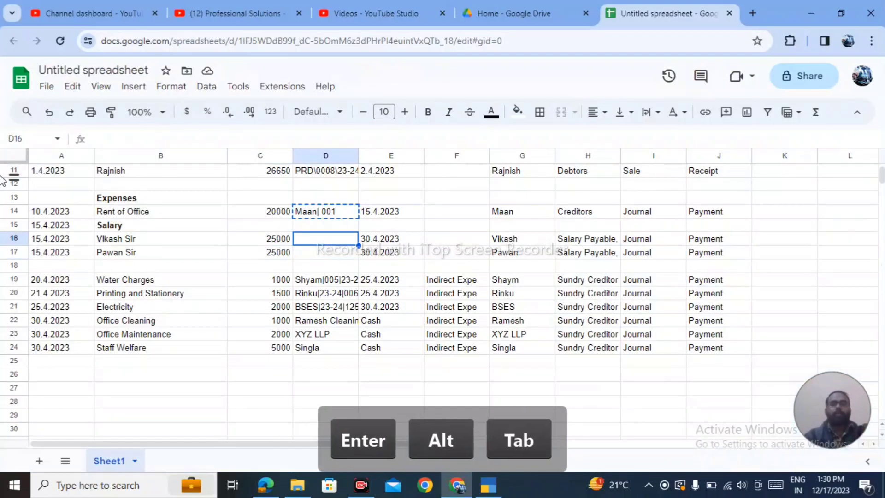
pyautogui.press('Left')
pyautogui.hotkey('alt', 'Tab')
pyautogui.write('50000')
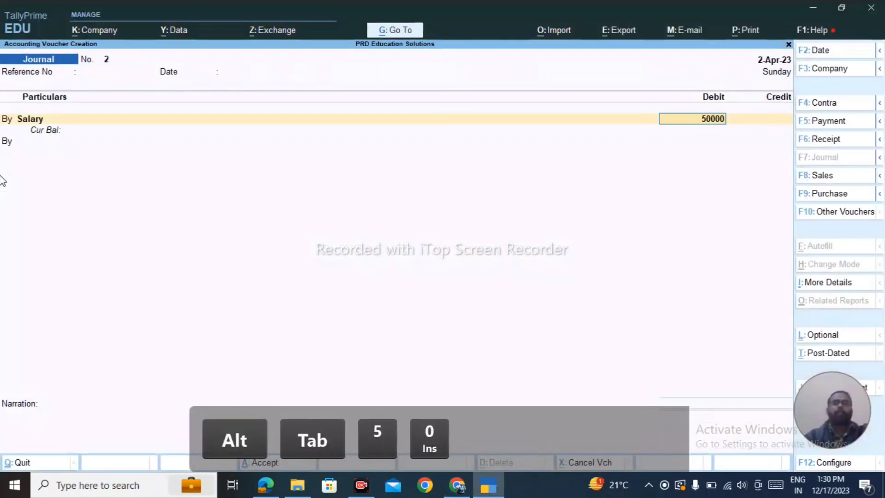
pyautogui.press('Return')
# Add a To line crediting the first listed employee's ledger with 25000.
pyautogui.press('BackSpace')
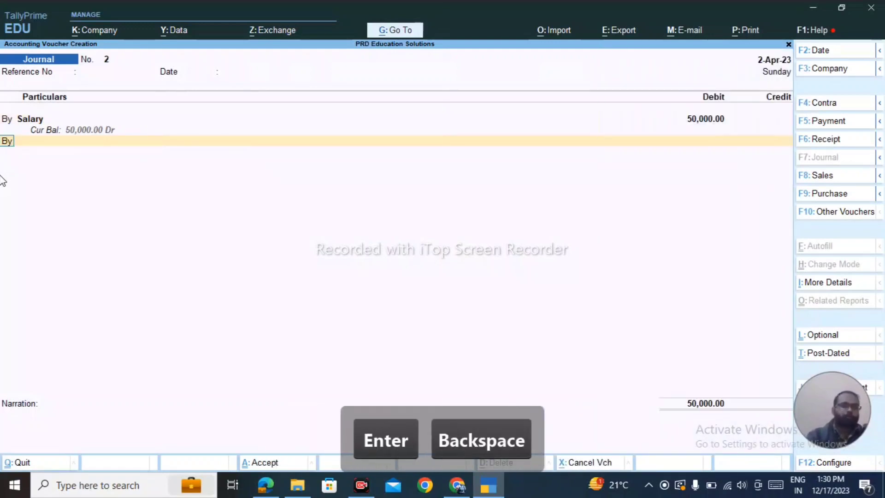
pyautogui.write('To ')
pyautogui.write('Vik')
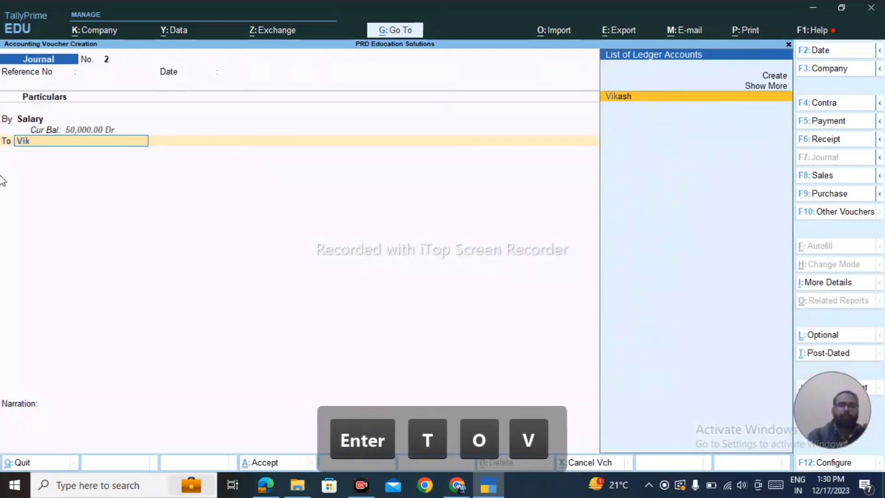
pyautogui.press('Return')
pyautogui.write('25,000')
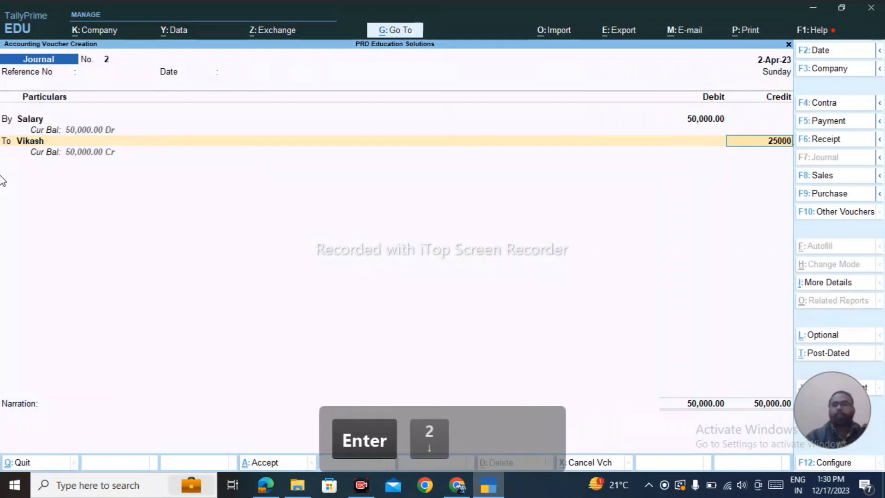
pyautogui.press('Return')
# Add a second To line crediting the other employee's ledger with 25,000.
pyautogui.press('Return')
pyautogui.write('o')
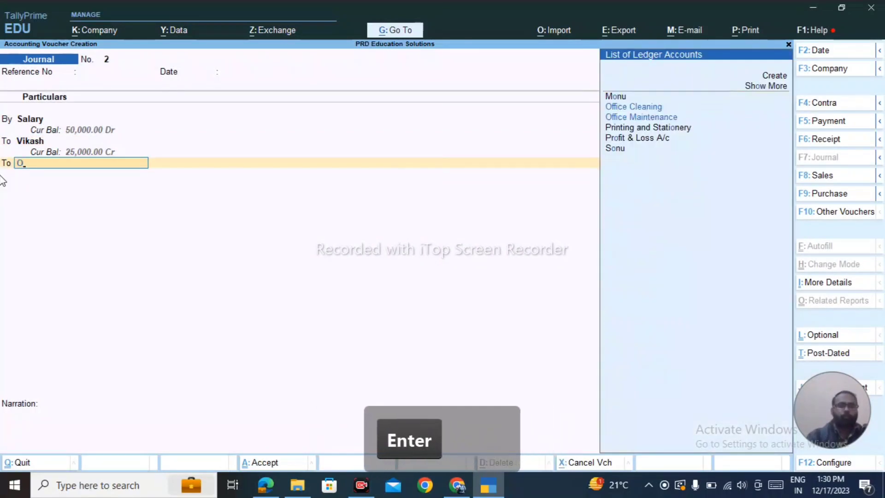
pyautogui.press('BackSpace')
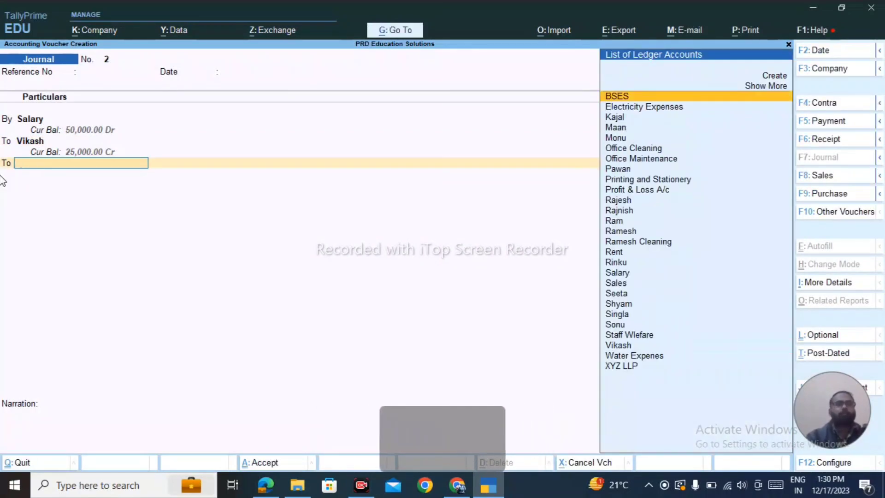
pyautogui.write('pa')
pyautogui.press('Return')
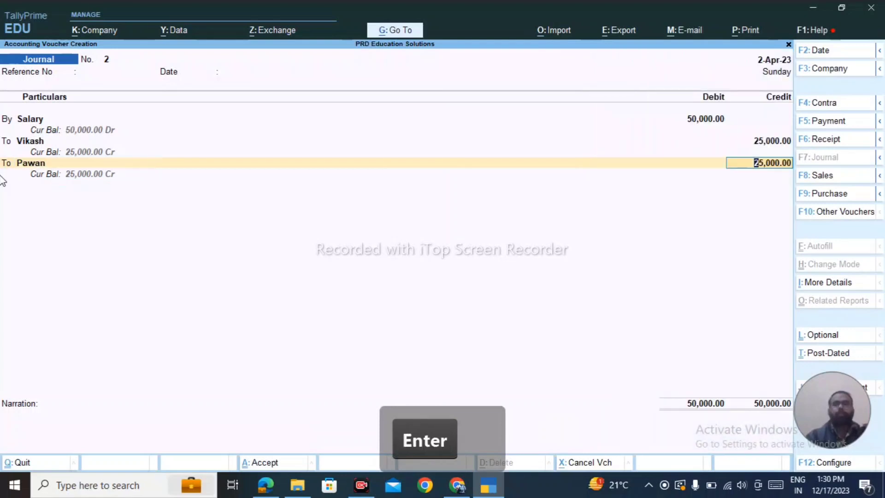
pyautogui.press('Return')
# Enter the narration "Being salary due for the month of Apirl" and save the journal voucher.
pyautogui.hotkey('ctrl', 'r')
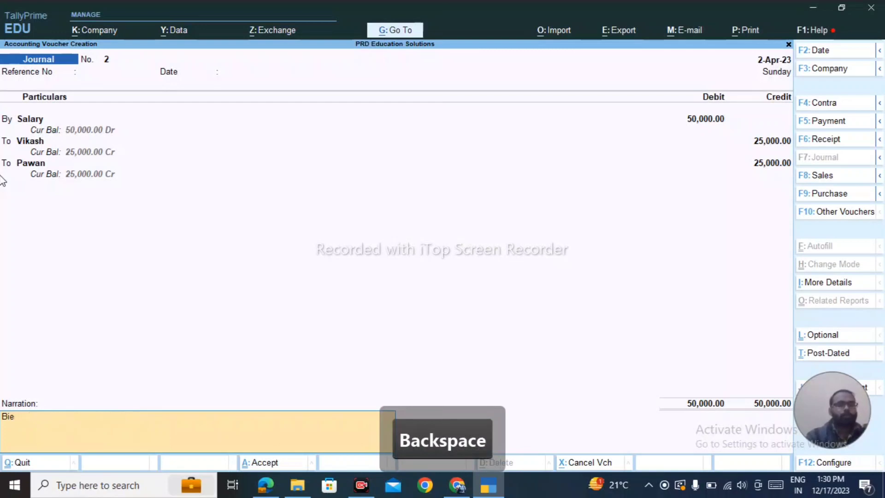
pyautogui.write('Being sa')
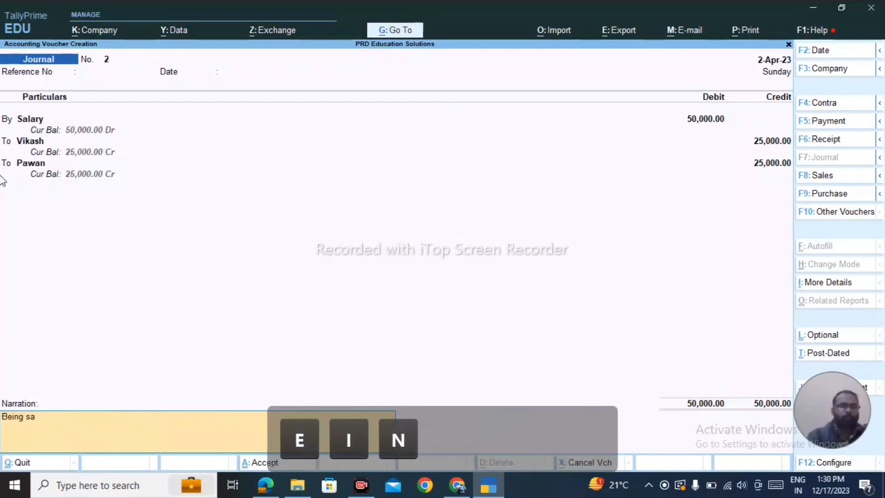
pyautogui.write('lary due for')
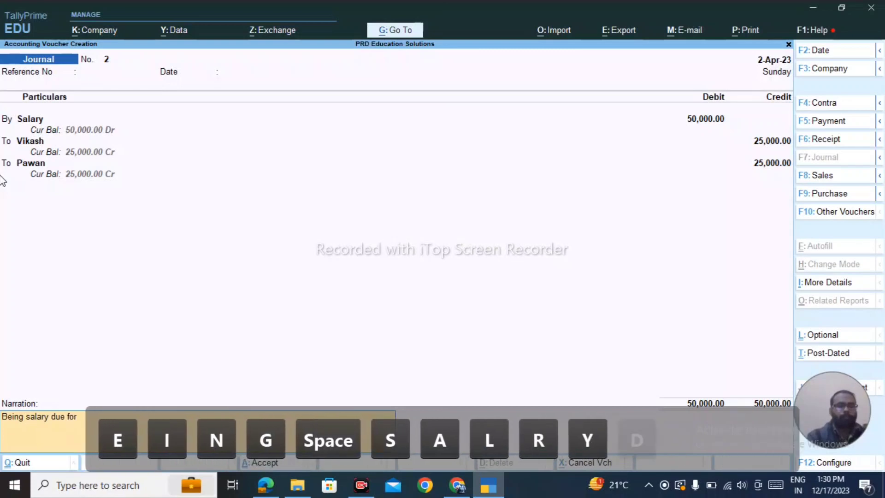
pyautogui.write(' the month of Apir')
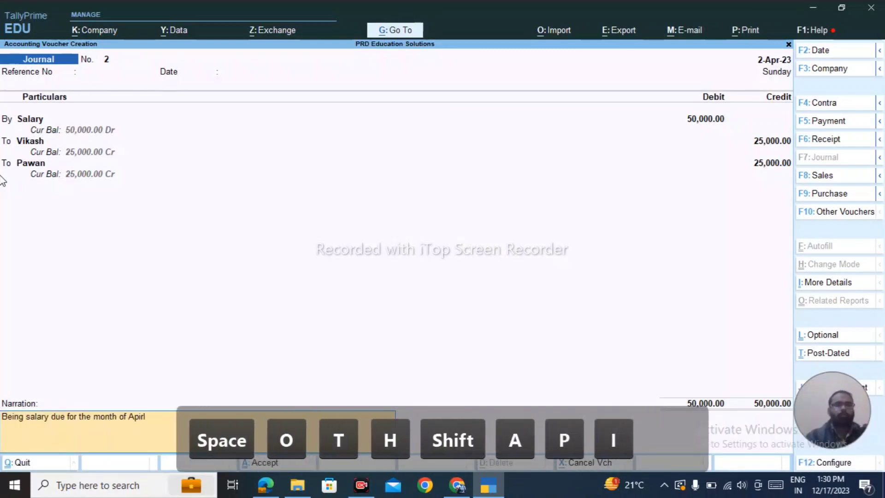
pyautogui.write('l')
pyautogui.press('Return')
pyautogui.press('Return')
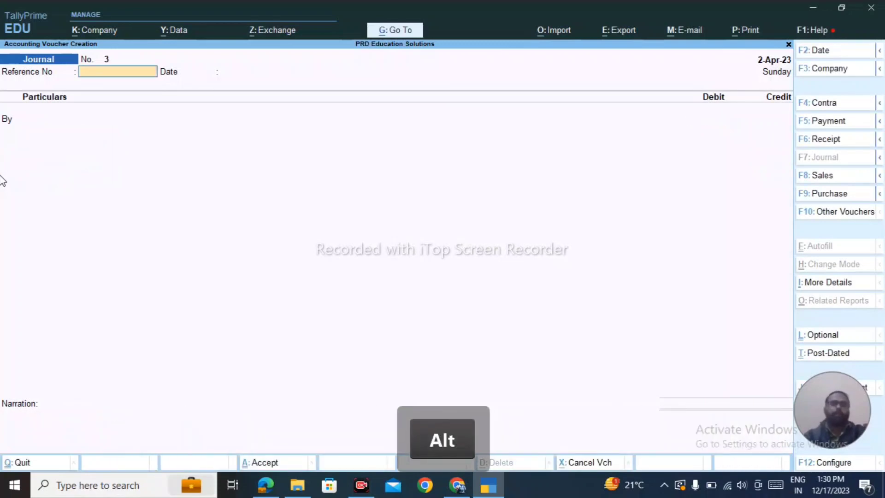
# Switch to Google Sheets to check the first salary row's ledger details and payment date, then return to TallyPrime.
pyautogui.hotkey('alt', 'Tab')
pyautogui.press('Right')
pyautogui.press('Right')
pyautogui.press('Right')
pyautogui.press('Right')
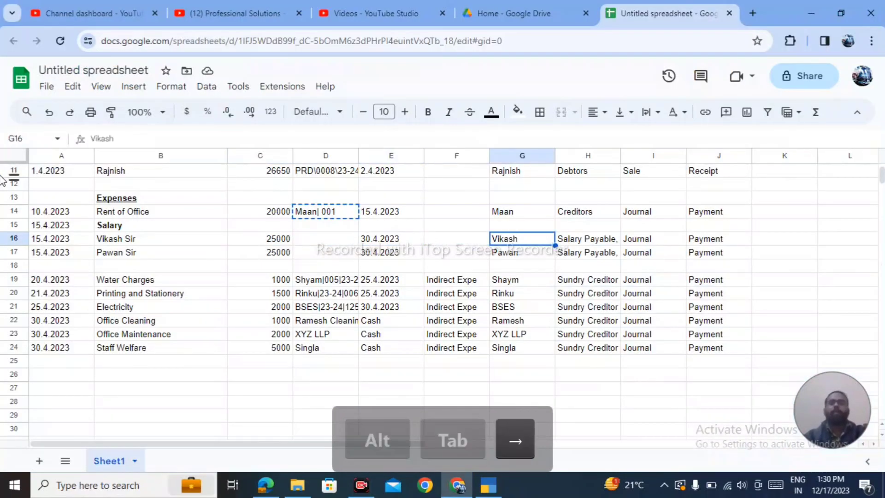
pyautogui.press('Right')
pyautogui.press('Left')
pyautogui.press('Left')
pyautogui.hotkey('alt', 'Tab')
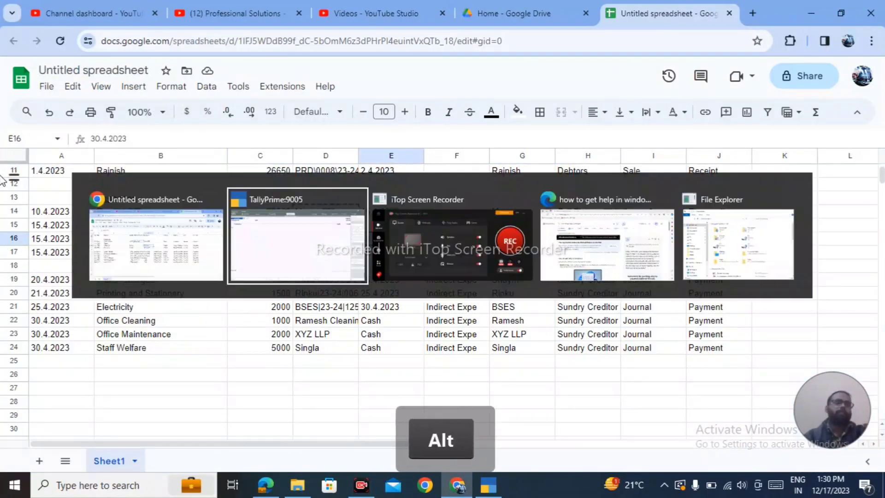
# Open a new Payment voucher and choose Axis Bank as the paying account.
pyautogui.press('F5')
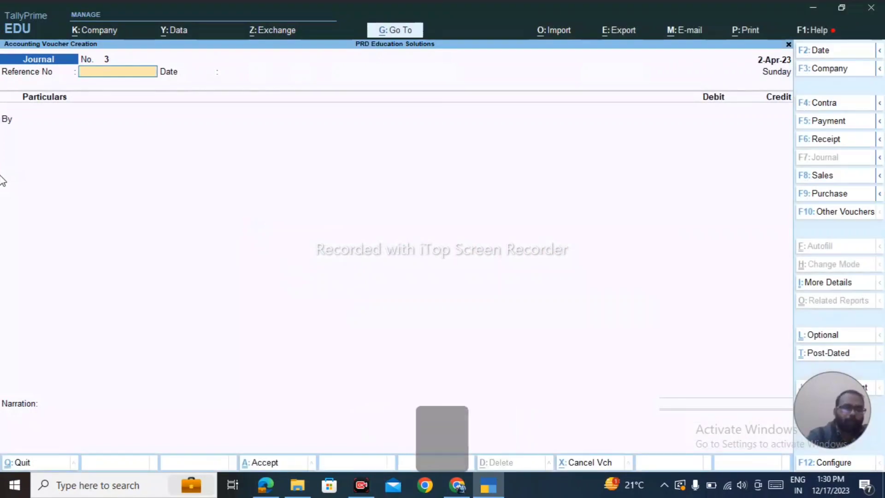
pyautogui.press('space')
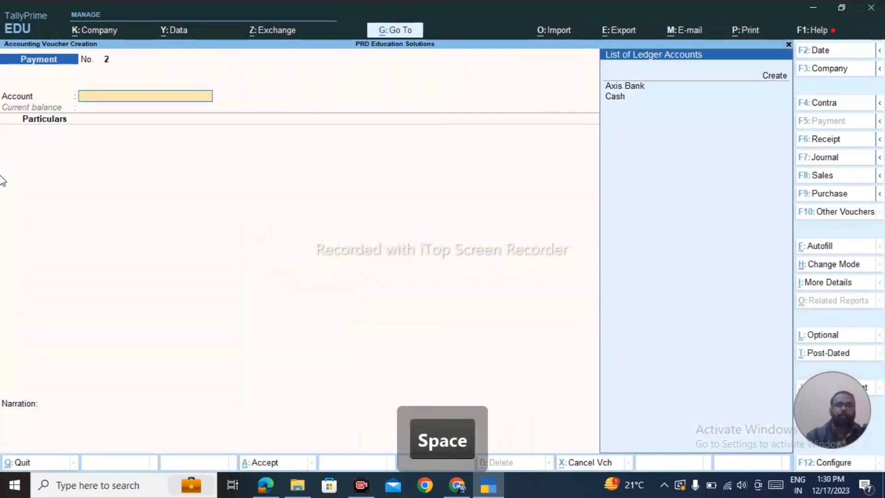
pyautogui.press('Down')
pyautogui.press('Return')
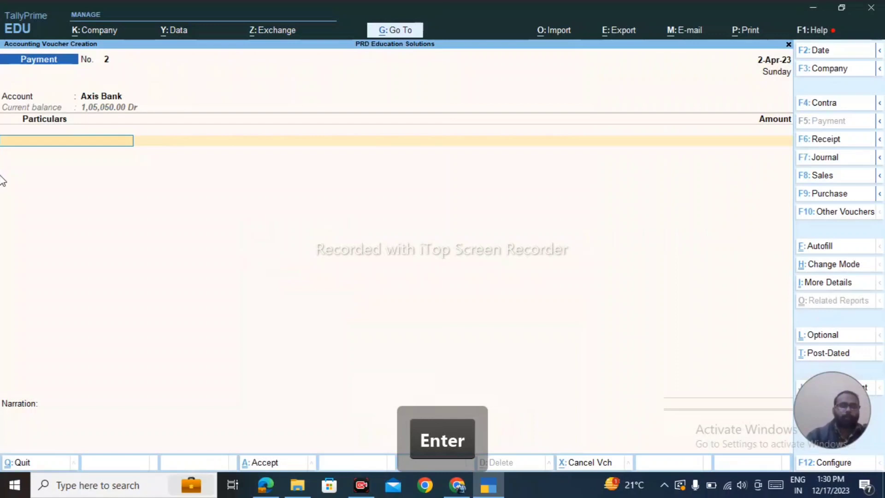
# Add the first employee's ledger to the payment particulars with an amount of 25000.
pyautogui.write('Vi')
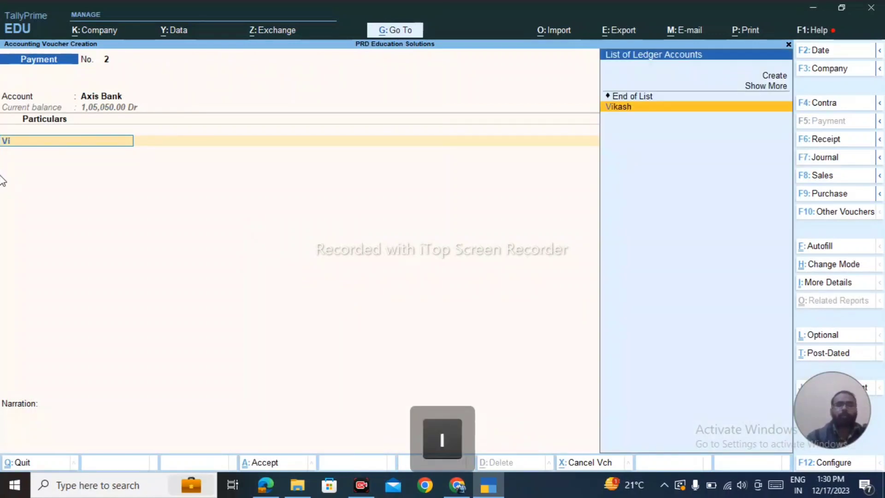
pyautogui.press('Return')
pyautogui.write('5')
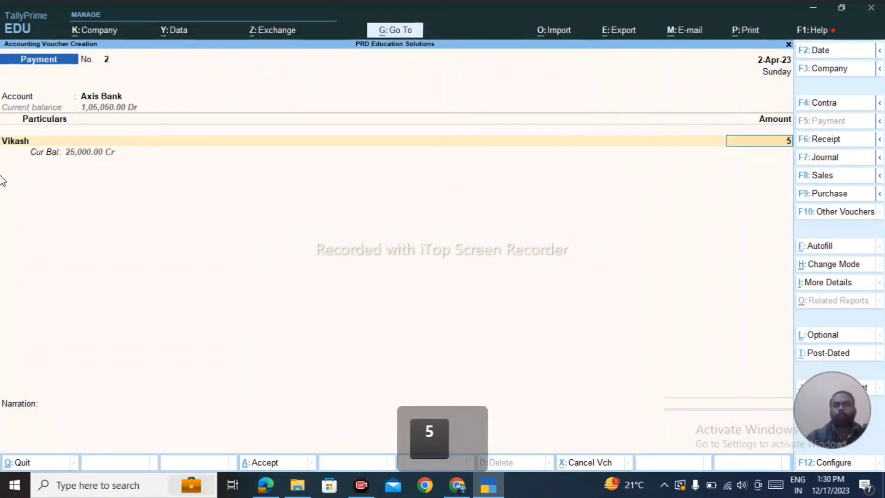
pyautogui.press('BackSpace')
pyautogui.write('25,')
pyautogui.write('000')
pyautogui.press('Return')
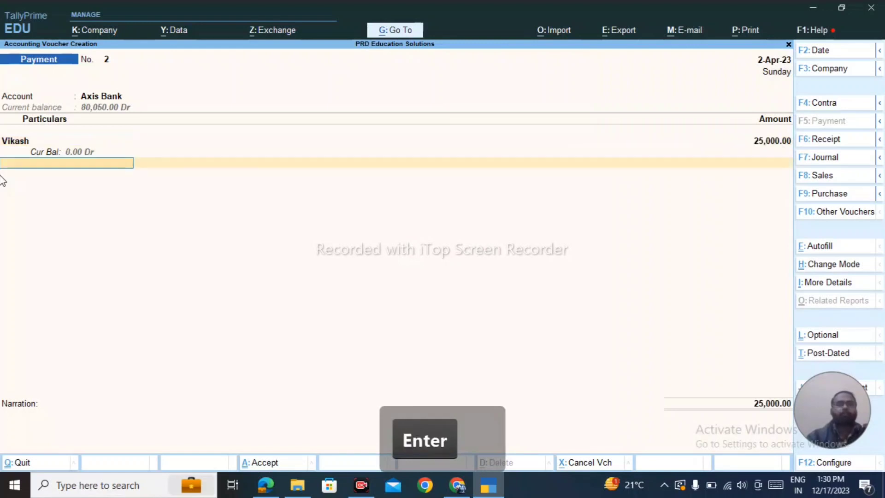
# Add the second employee's ledger to the payment particulars with an amount of 25000.
pyautogui.write('Pa')
pyautogui.press('Return')
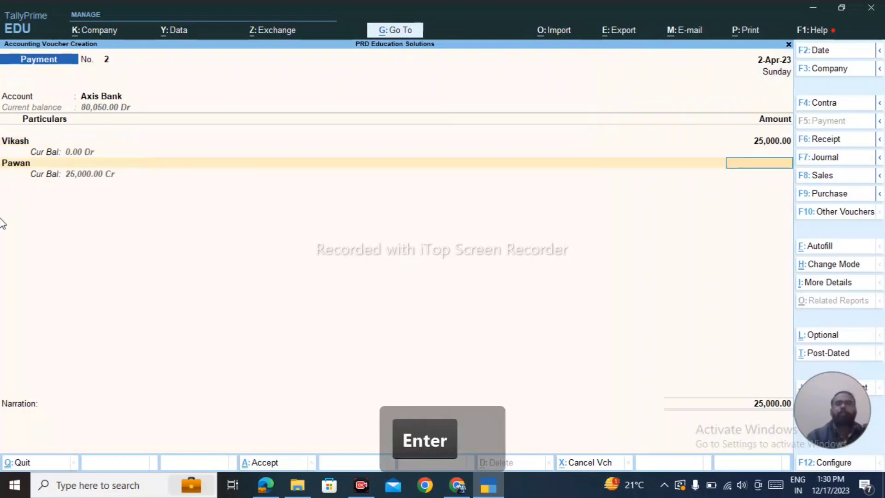
pyautogui.write('25000')
pyautogui.press('Return')
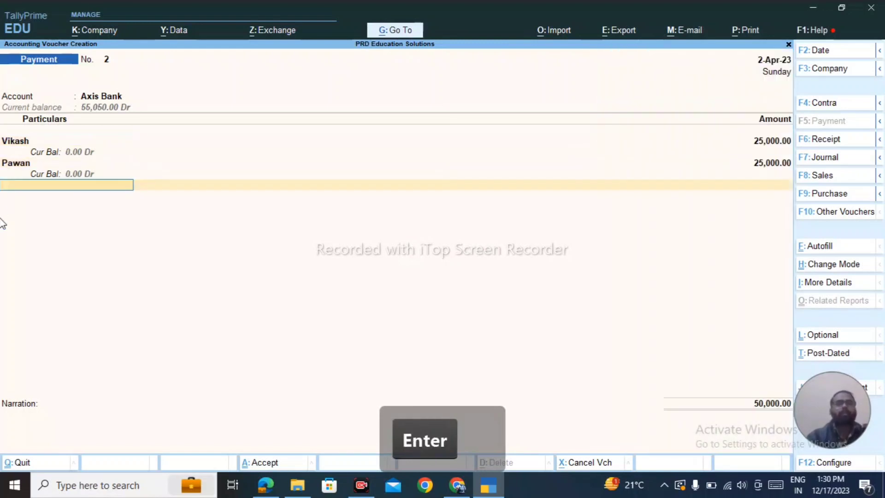
# Finish the payment particulars and accept the Axis Bank allocation with the default Cheque type and 2-Apr-23 instrument date.
pyautogui.press('Return')
pyautogui.press('Return')
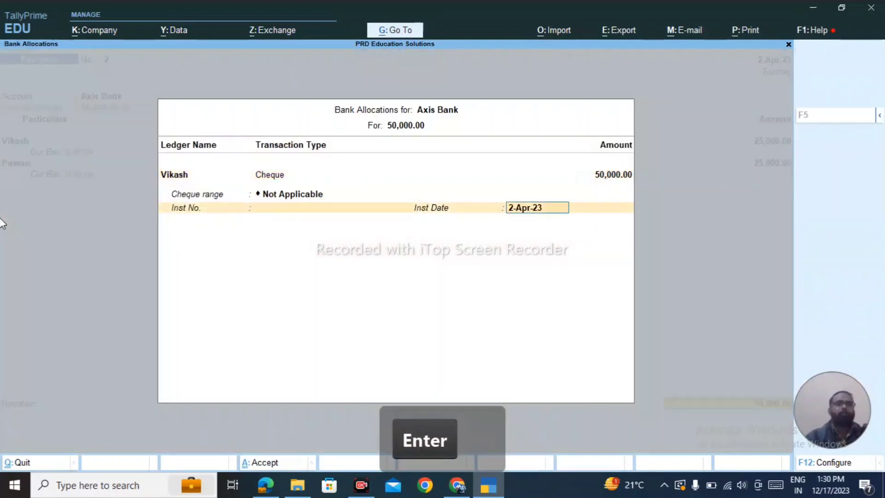
pyautogui.press('Return')
# Reuse the previous payment narration, reword it to "Being amount of salary paid" and save the payment voucher.
pyautogui.hotkey('ctrl', 'r')
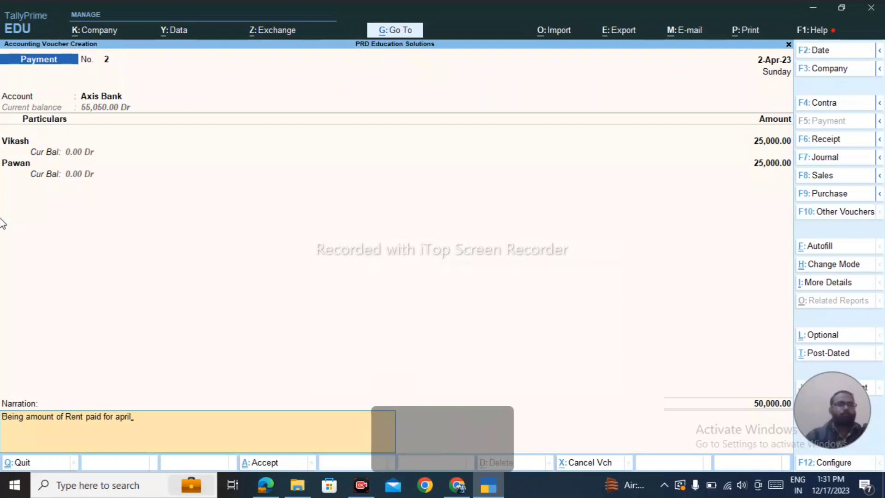
pyautogui.press('BackSpace')
pyautogui.press('BackSpace')
pyautogui.press('BackSpace')
pyautogui.press('BackSpace')
pyautogui.press('BackSpace')
pyautogui.press('BackSpace')
pyautogui.press('BackSpace')
pyautogui.press('BackSpace')
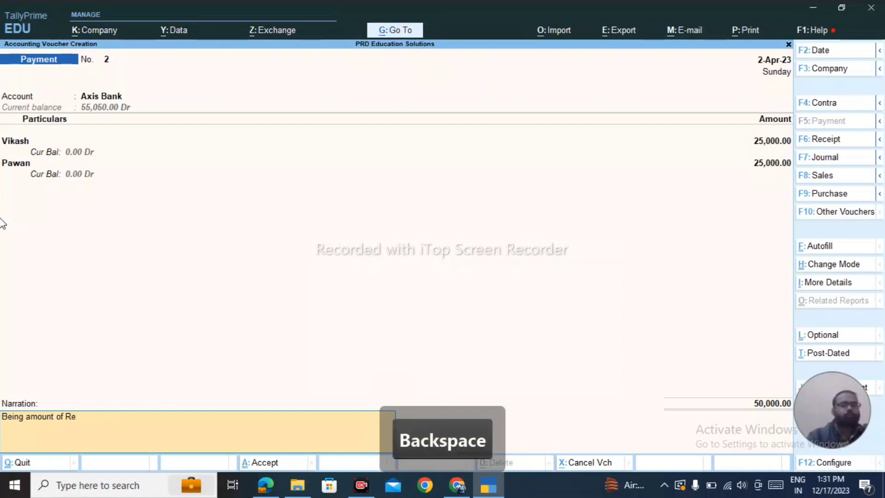
pyautogui.write('salary paid')
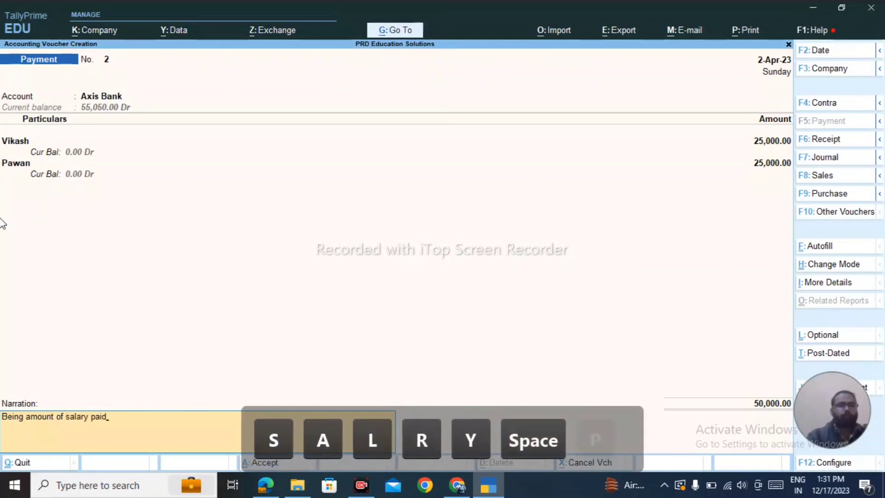
pyautogui.press('Return')
pyautogui.hotkey('ctrl', 'a')
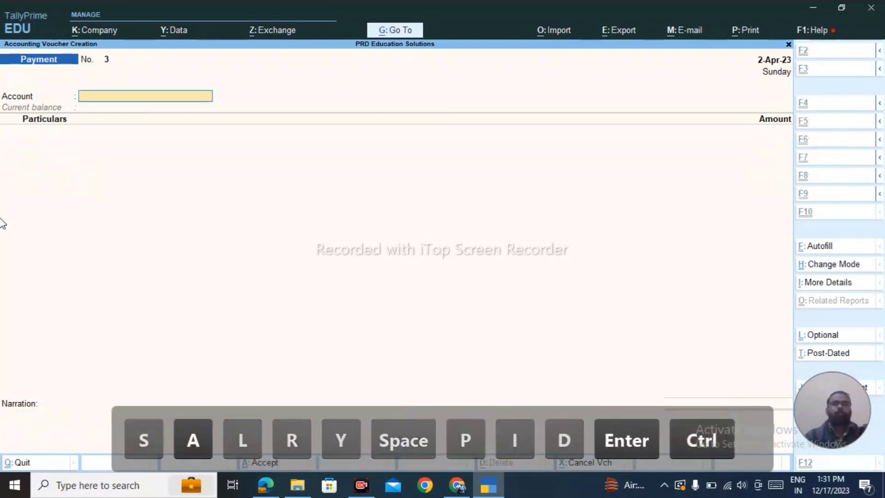
# Look up the Water Charges row in the Google Sheets expense list, then return to TallyPrime and open a new Journal voucher.
pyautogui.hotkey('alt', 'Tab')
pyautogui.press('Down')
pyautogui.press('Down')
pyautogui.press('Left')
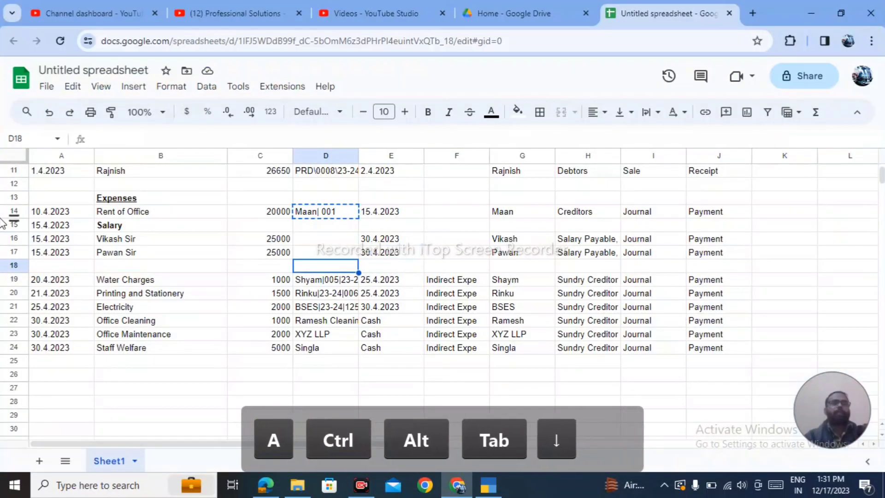
pyautogui.press('Left')
pyautogui.press('Left')
pyautogui.press('Down')
pyautogui.hotkey('alt', 'Tab')
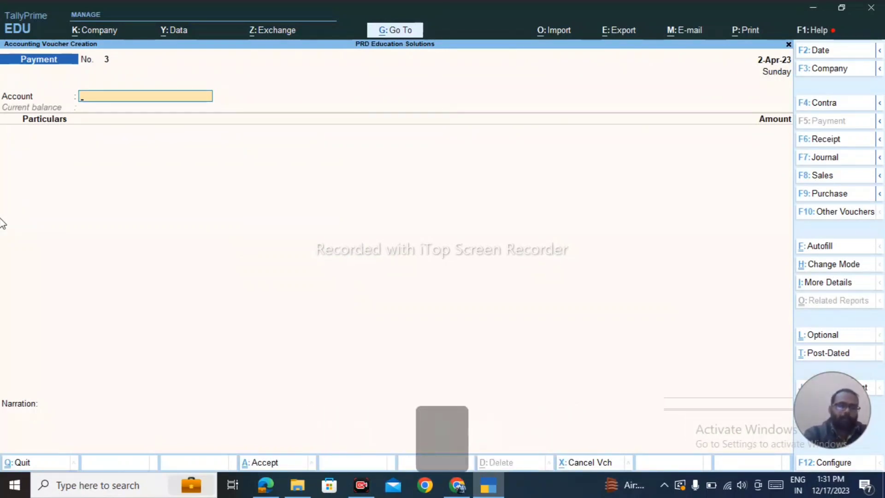
pyautogui.press('F7')
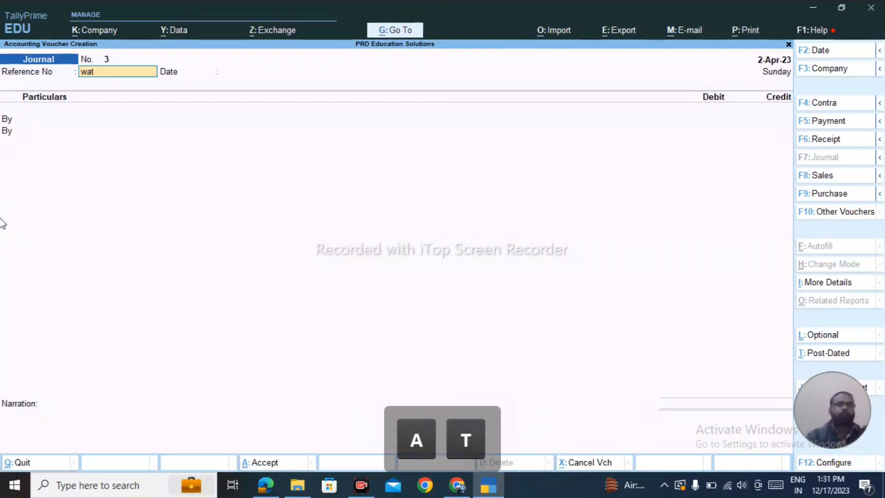
# Copy the Water Charges bill reference from cell D19 in Google Sheets and paste it as the TallyPrime journal's reference number.
pyautogui.write('wat')
pyautogui.press('BackSpace')
pyautogui.hotkey('alt', 'Tab')
pyautogui.press('Right')
pyautogui.press('Right')
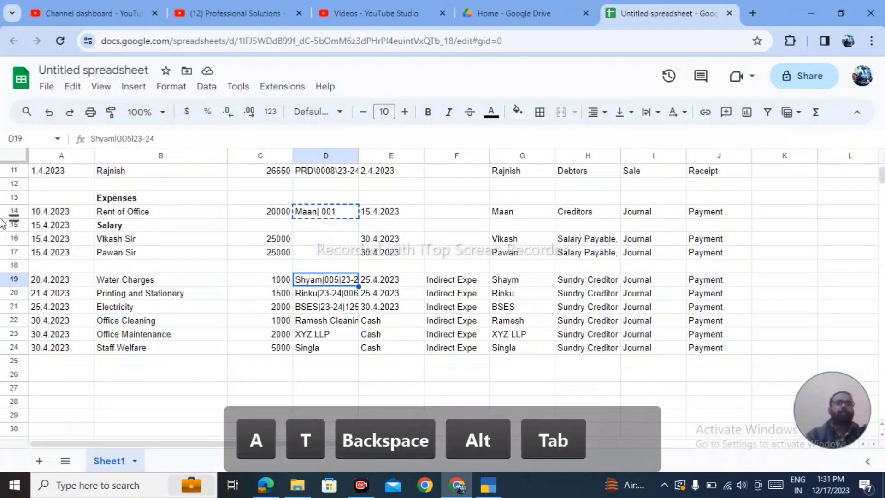
pyautogui.press('Tab')
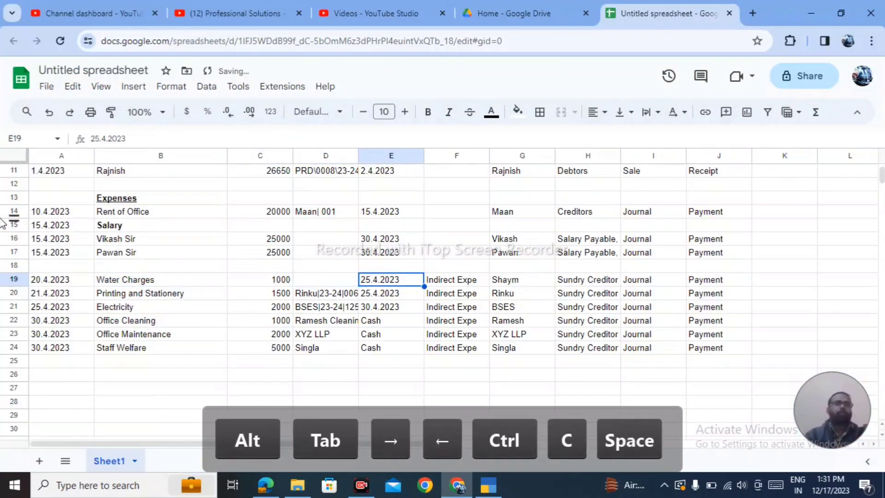
pyautogui.hotkey('ctrl', 'z')
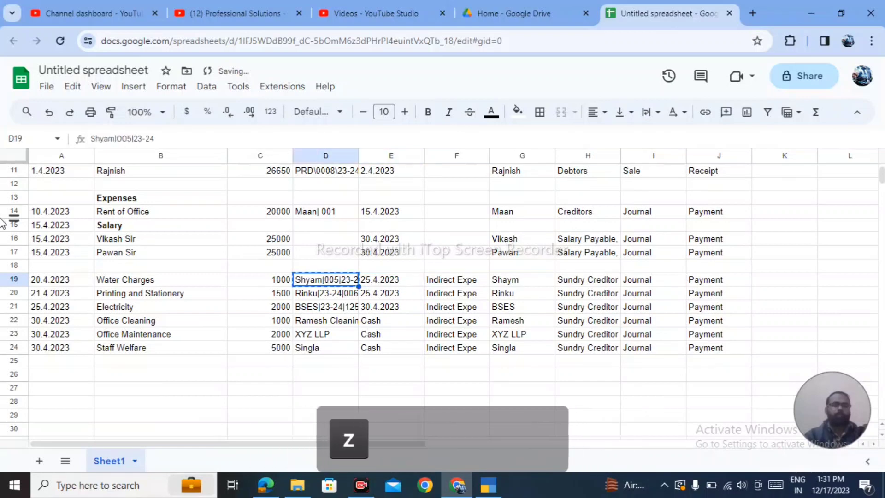
pyautogui.hotkey('ctrl', 'c')
pyautogui.hotkey('alt', 'Tab')
pyautogui.hotkey('ctrl', 'v')
pyautogui.press('Return')
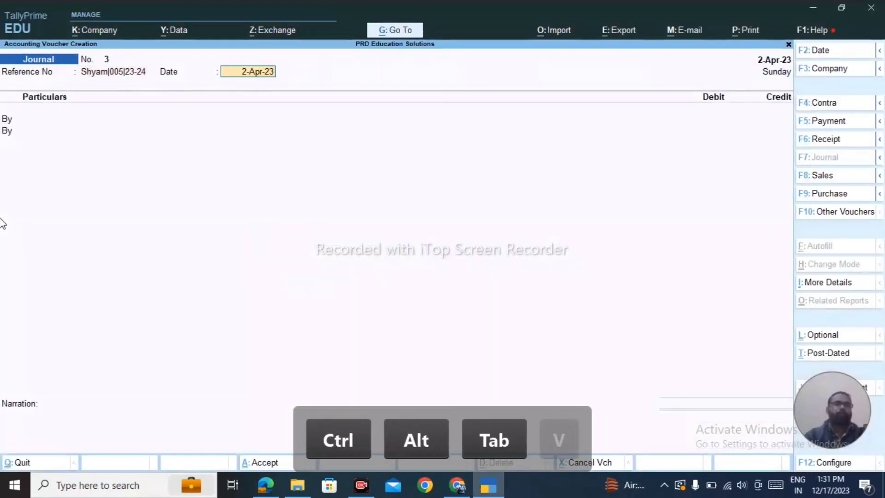
# Accept the 2-Apr-23 reference date and add the Water Expenes ledger as the journal's debit line.
pyautogui.press('Return')
pyautogui.write('wat')
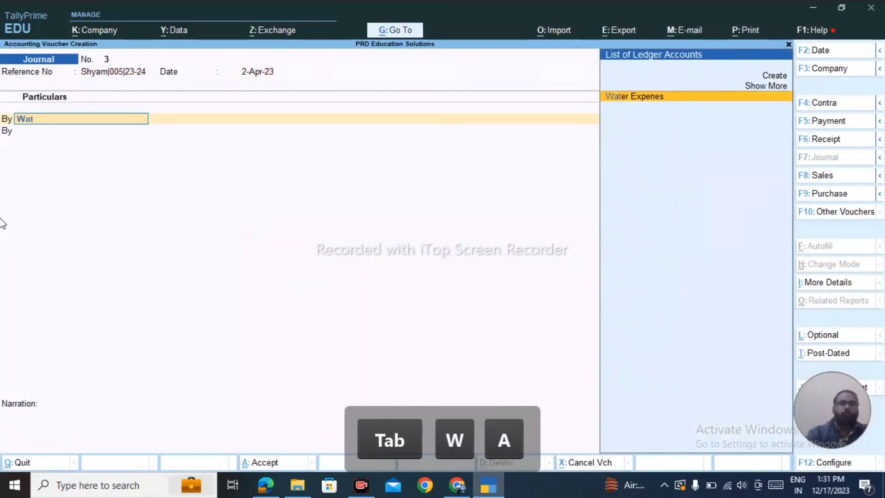
pyautogui.press('Return')
pyautogui.hotkey('alt', 'Tab')
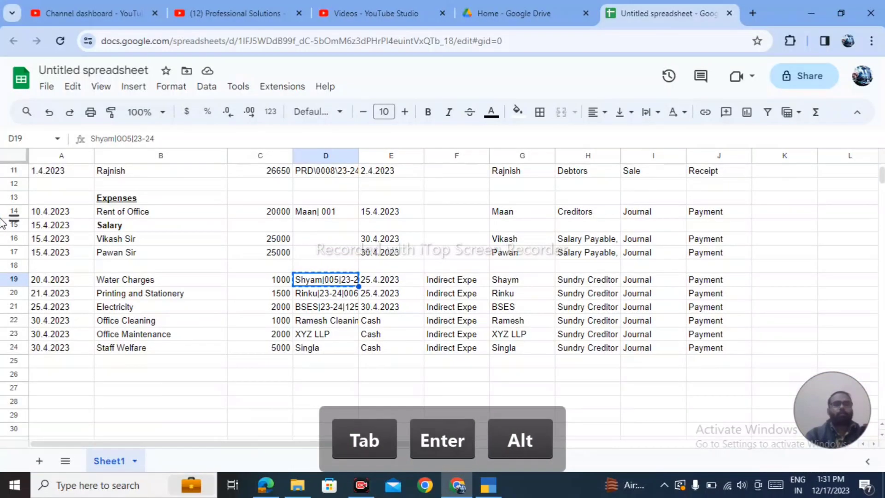
pyautogui.hotkey('alt', 'Tab')
pyautogui.press('Return')
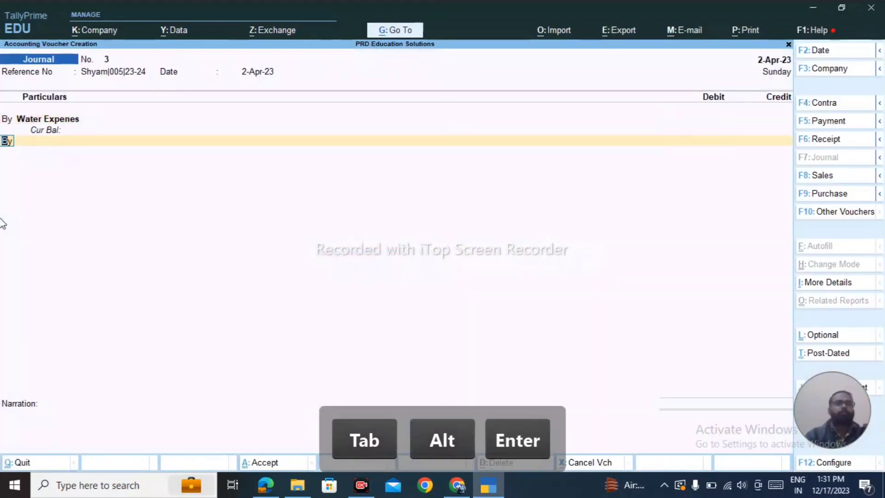
# Add a credit line for the water supplier's ledger, checking the expense row in Google Sheets.
pyautogui.press('t')
pyautogui.press('Return')
pyautogui.write('S')
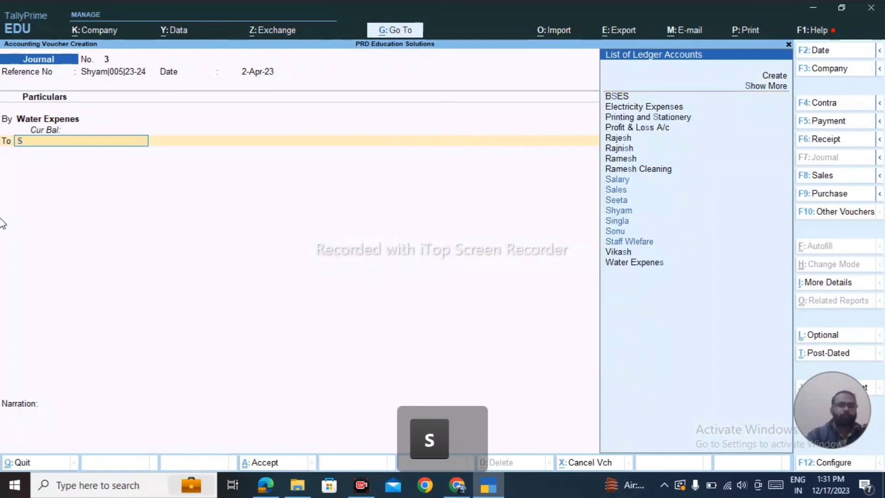
pyautogui.write('hy')
pyautogui.press('Return')
pyautogui.hotkey('alt', 'Tab')
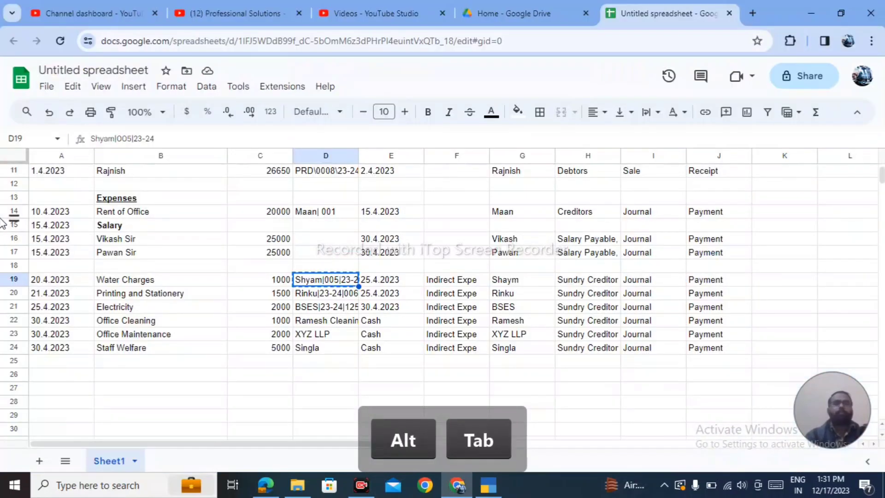
pyautogui.hotkey('alt', 'Tab')
# Enter 1000 as the Water Expenes debit and allocate the supplier's credit as a New Ref under the pasted bill reference.
pyautogui.press('BackSpace')
pyautogui.press('BackSpace')
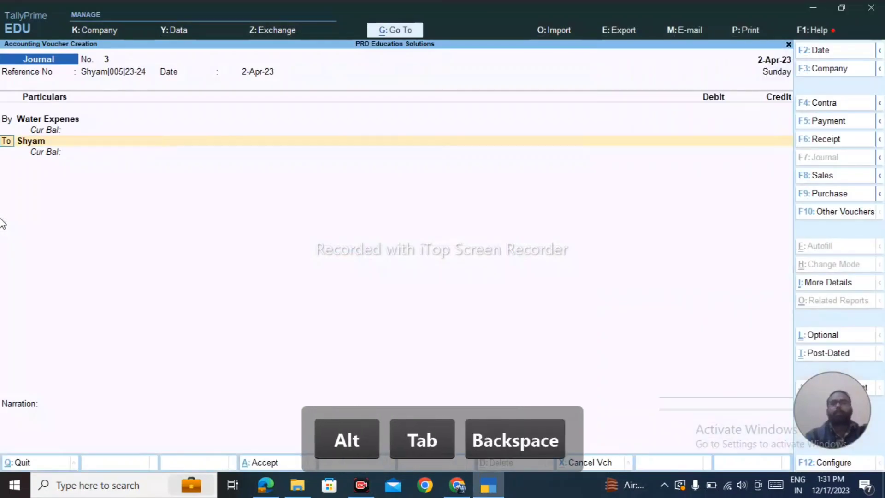
pyautogui.press('BackSpace')
pyautogui.write('1,0')
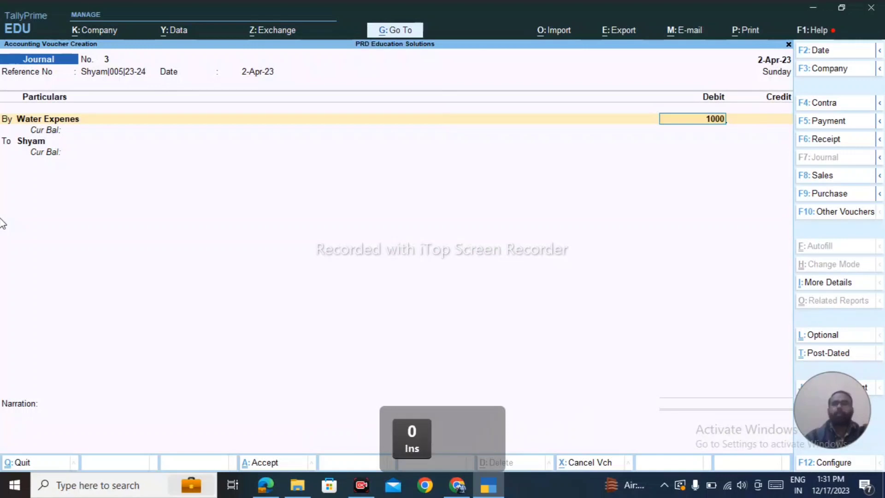
pyautogui.write('00')
pyautogui.press('Return')
pyautogui.press('Return')
pyautogui.press('Return')
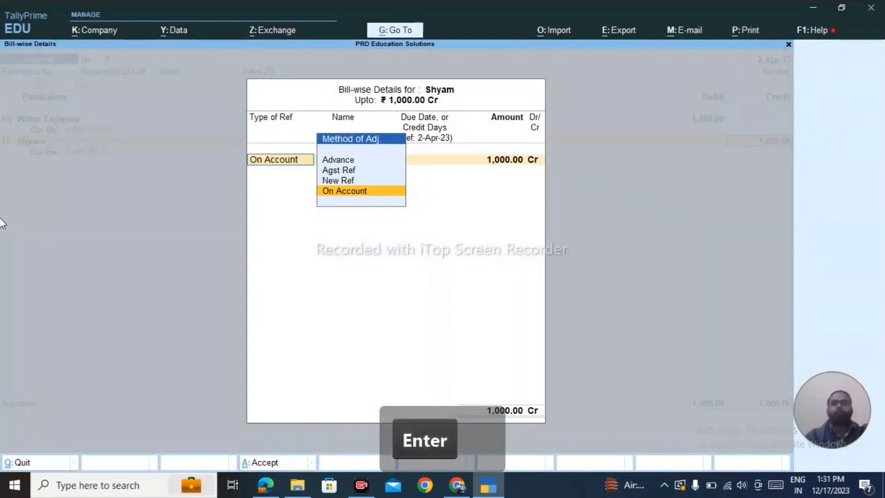
pyautogui.press('Return')
pyautogui.press('Return')
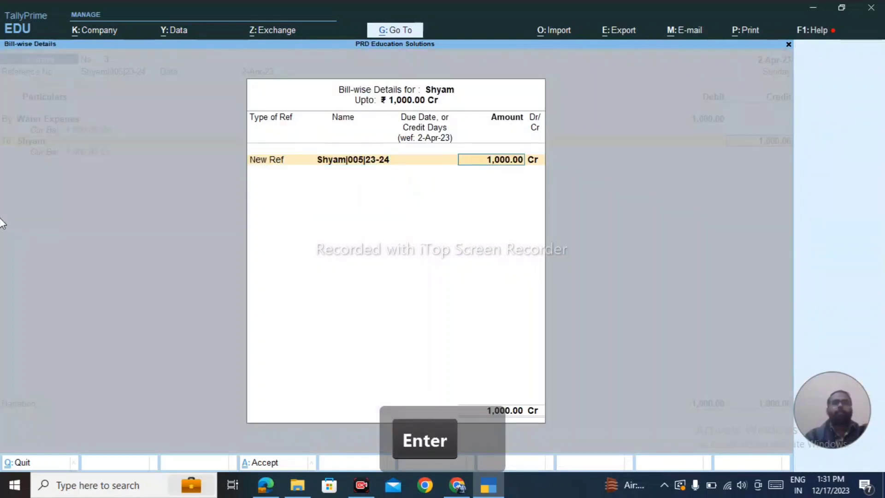
pyautogui.press('Return')
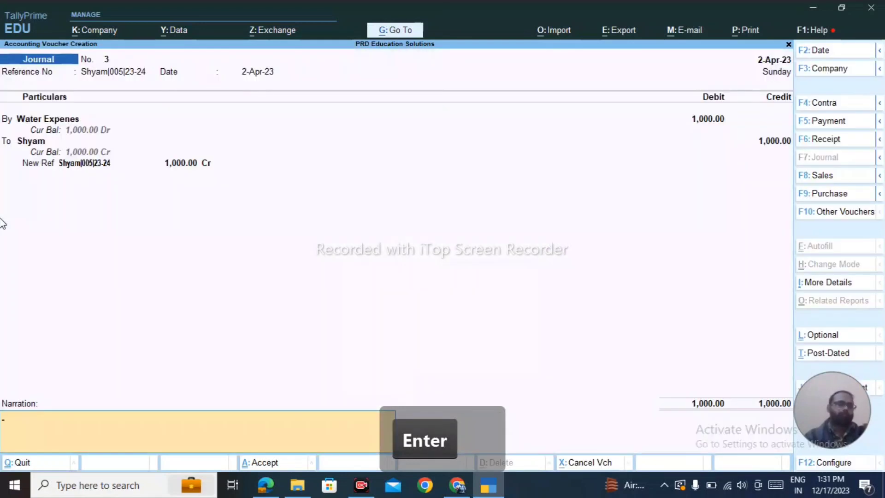
# Recall the previous narration, reword it to "Being water charges due for the month of april" and save the journal voucher.
pyautogui.hotkey('ctrl', 'r')
pyautogui.press('BackSpace')
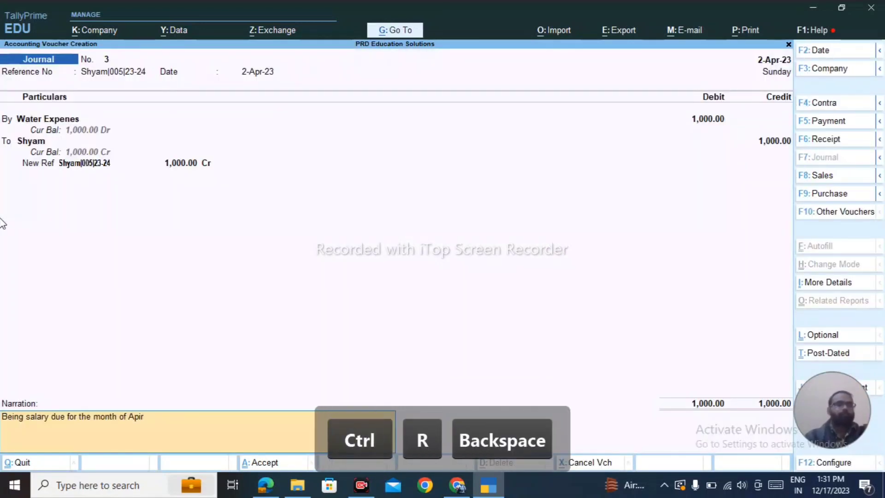
pyautogui.press('BackSpace')
pyautogui.press('BackSpace')
pyautogui.press('BackSpace')
pyautogui.press('BackSpace')
pyautogui.press('BackSpace')
pyautogui.press('BackSpace')
pyautogui.press('BackSpace')
pyautogui.press('BackSpace')
pyautogui.press('BackSpace')
pyautogui.press('BackSpace')
pyautogui.press('BackSpace')
pyautogui.press('BackSpace')
pyautogui.press('BackSpace')
pyautogui.press('BackSpace')
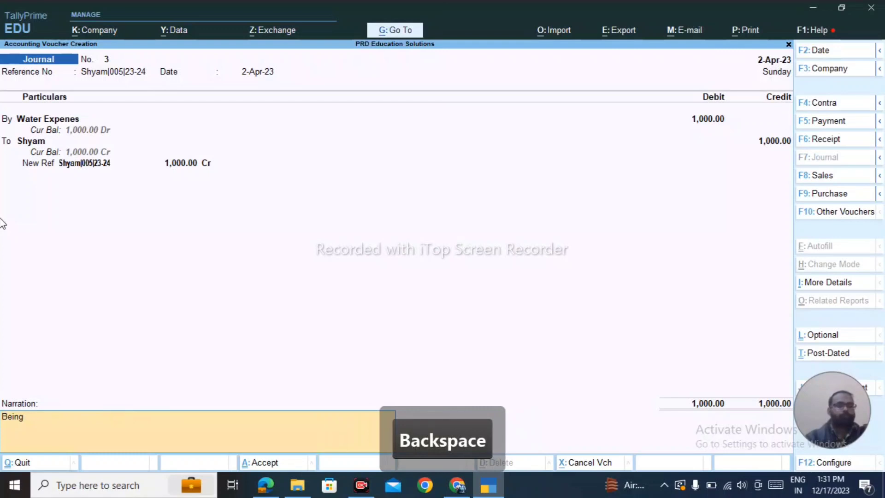
pyautogui.write('QWa')
pyautogui.press('BackSpace')
pyautogui.press('BackSpace')
pyautogui.press('BackSpace')
pyautogui.write('w')
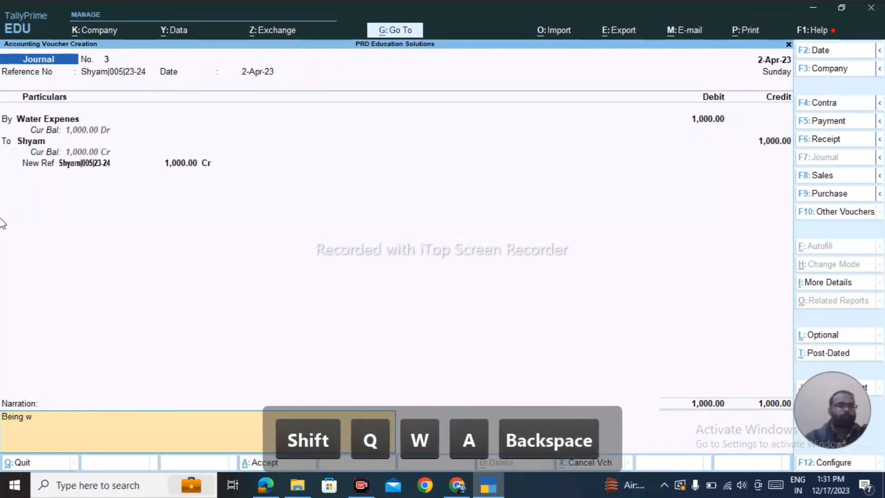
pyautogui.write('ater charges')
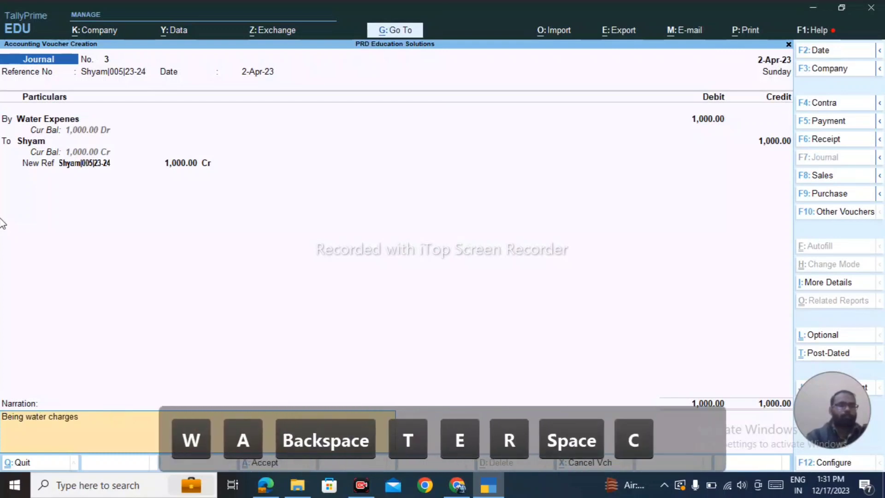
pyautogui.write(' due for the mo')
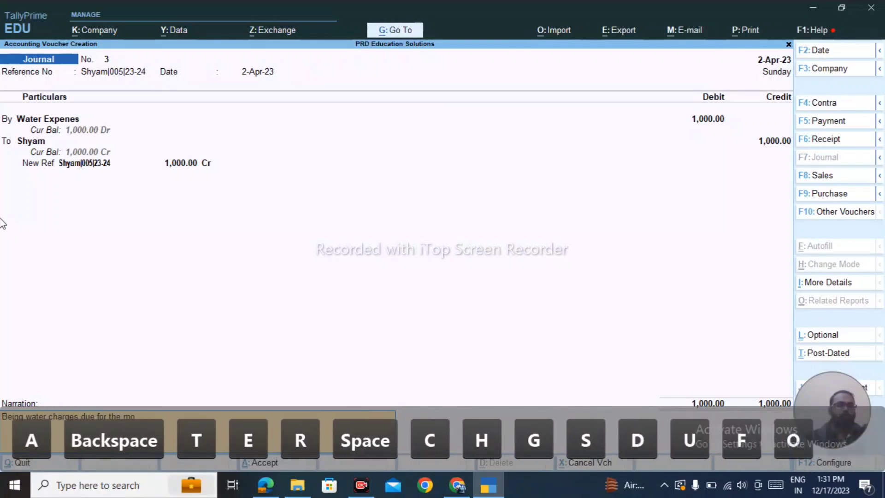
pyautogui.write('nth of ap')
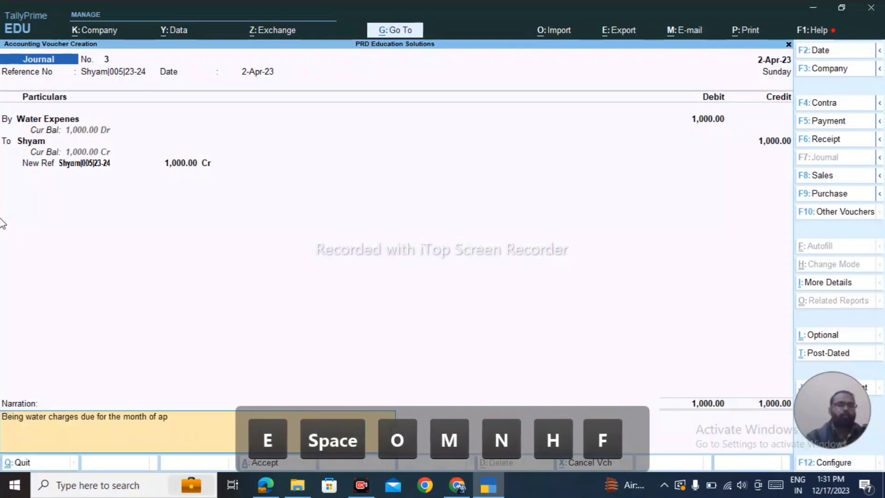
pyautogui.write('ril')
pyautogui.press('Return')
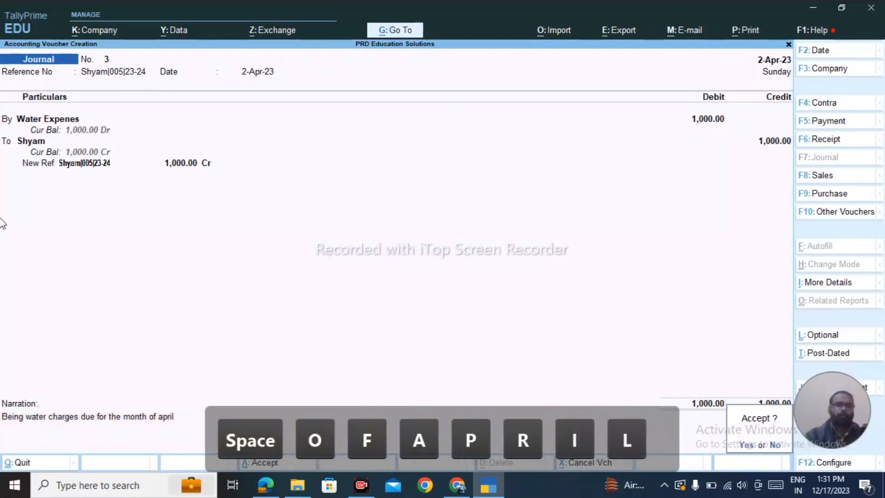
pyautogui.hotkey('ctrl', 'a')
# Check the Water Charges payment details in Google Sheets, then open a TallyPrime Payment voucher with Axis Bank as the account.
pyautogui.hotkey('alt', 'Tab')
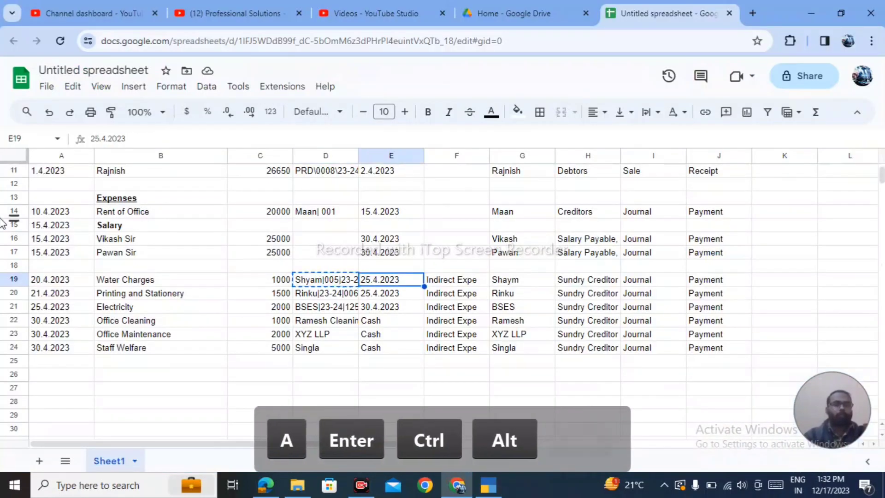
pyautogui.press('Right')
pyautogui.press('Right')
pyautogui.press('Right')
pyautogui.press('Left')
pyautogui.press('Left')
pyautogui.press('Left')
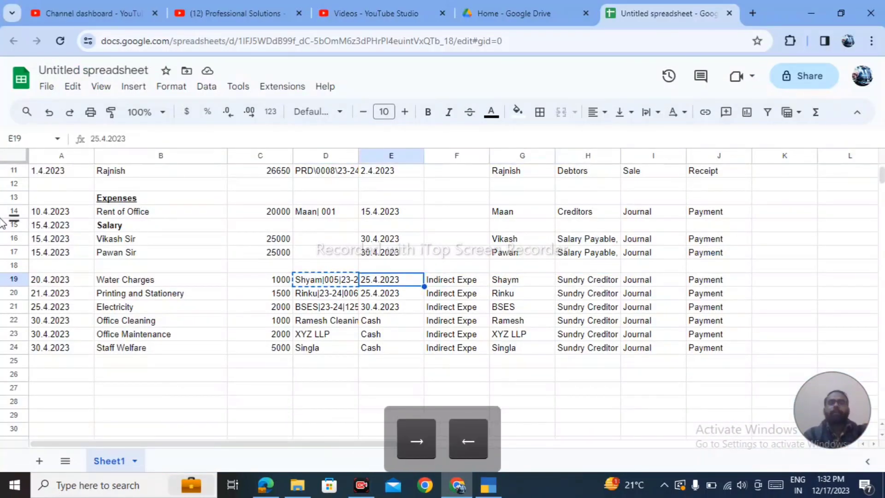
pyautogui.hotkey('alt', 'Tab')
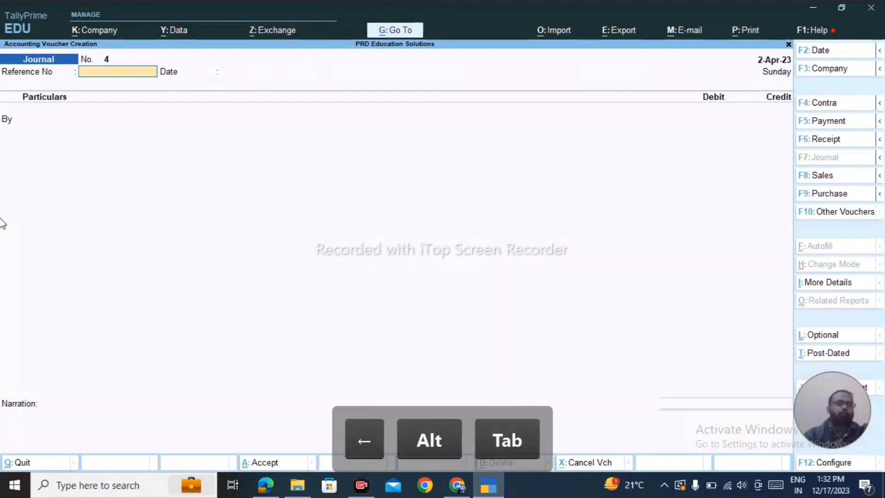
pyautogui.press('F6')
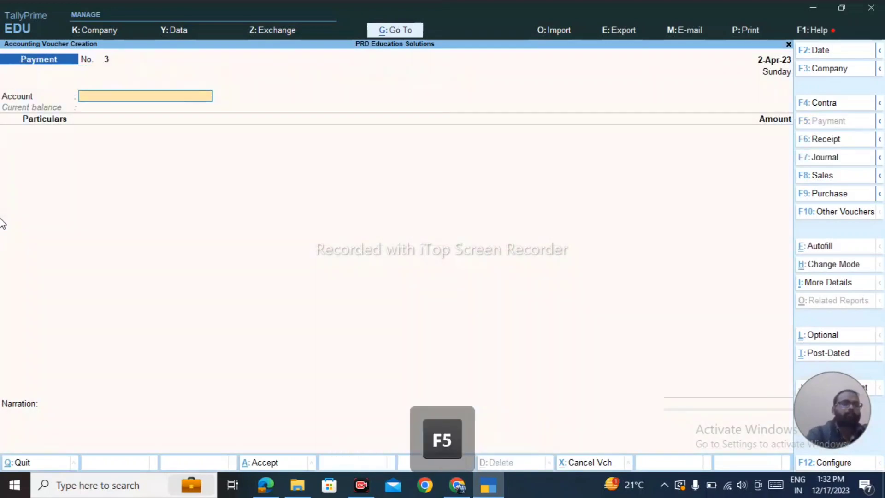
pyautogui.press('Down')
pyautogui.press('Return')
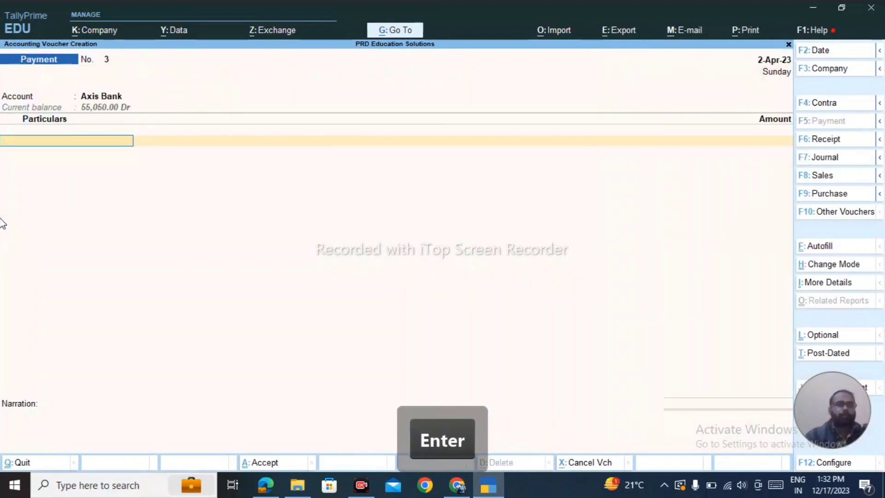
# Pay the water supplier's ledger 1000 as Agst Ref to the pending water bill and finish the payment particulars.
pyautogui.hotkey('alt', 'Tab')
pyautogui.hotkey('alt', 'Tab')
pyautogui.write('S')
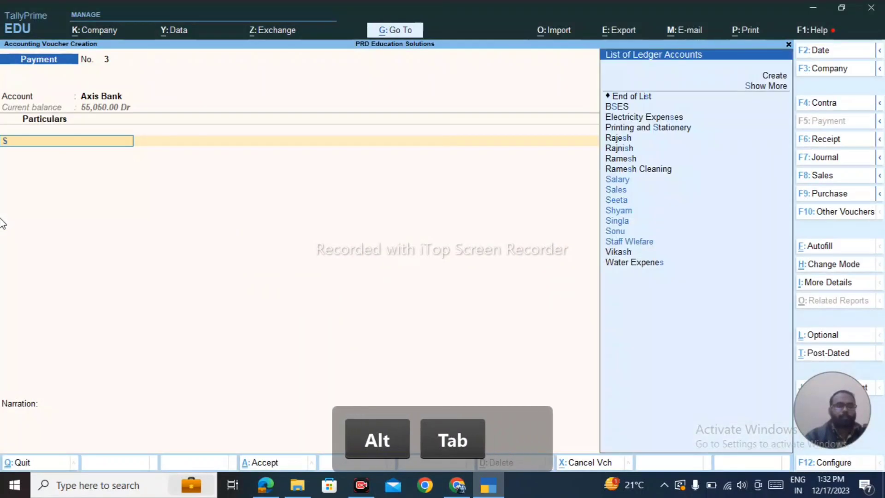
pyautogui.write('hy')
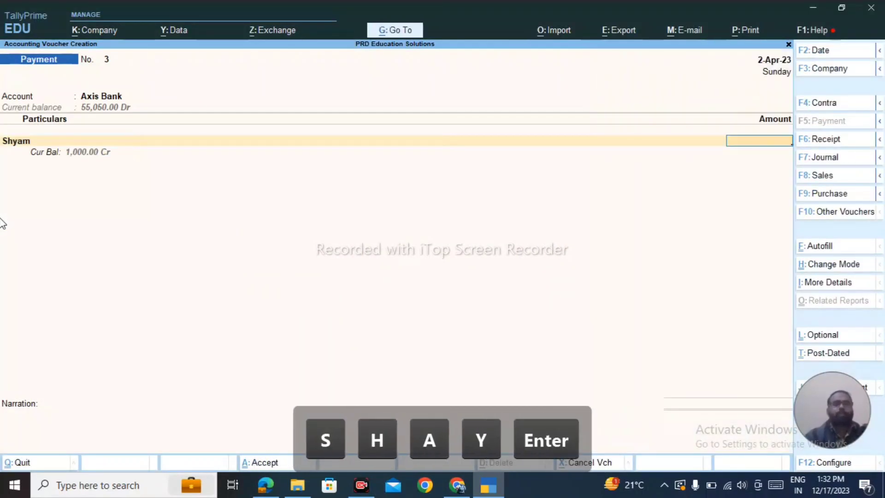
pyautogui.write('1000')
pyautogui.press('Return')
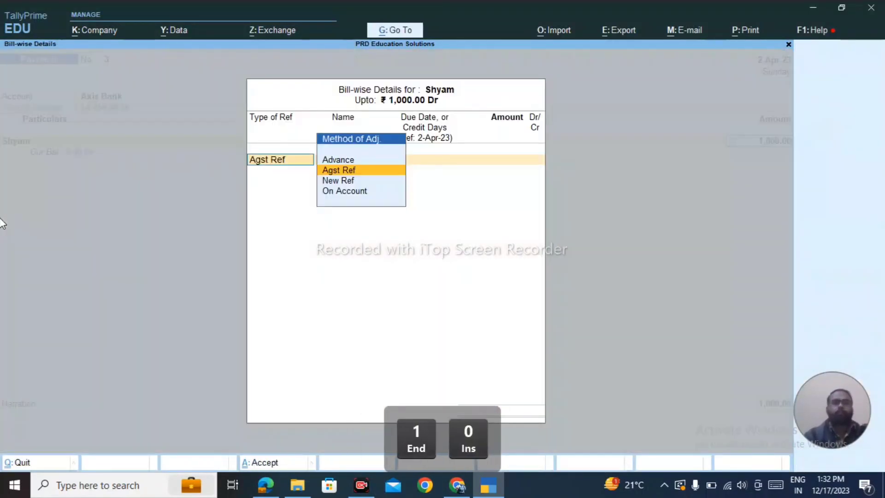
pyautogui.press('Return')
pyautogui.press('Return')
pyautogui.press('Return')
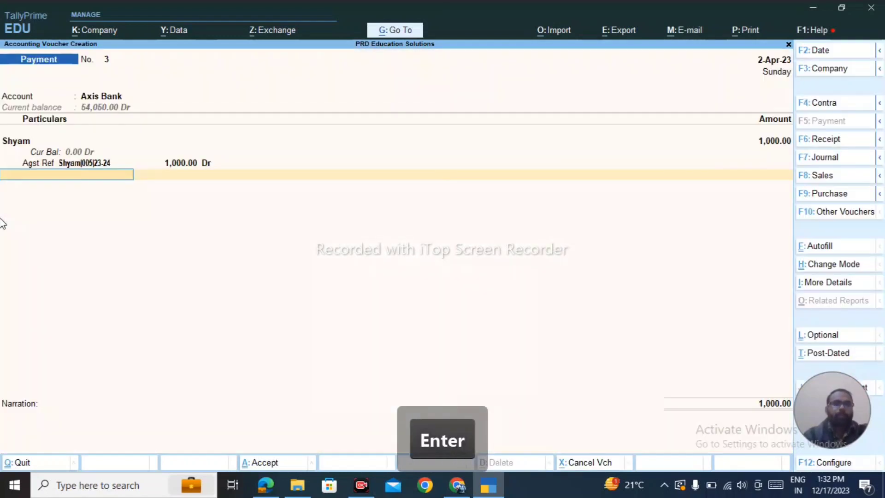
pyautogui.press('Return')
pyautogui.press('Return')
pyautogui.press('Return')
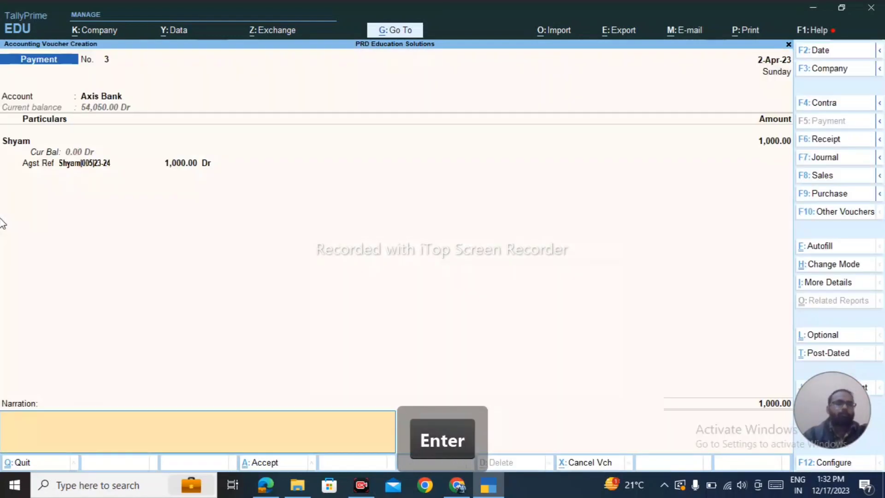
# Recall the previous payment narration, reword it to "Being amount of water charges paid" and save the payment voucher.
pyautogui.press('ctrl')
pyautogui.hotkey('ctrl', 'r')
pyautogui.press('BackSpace')
pyautogui.press('BackSpace')
pyautogui.press('BackSpace')
pyautogui.press('BackSpace')
pyautogui.press('BackSpace')
pyautogui.press('BackSpace')
pyautogui.press('BackSpace')
pyautogui.press('BackSpace')
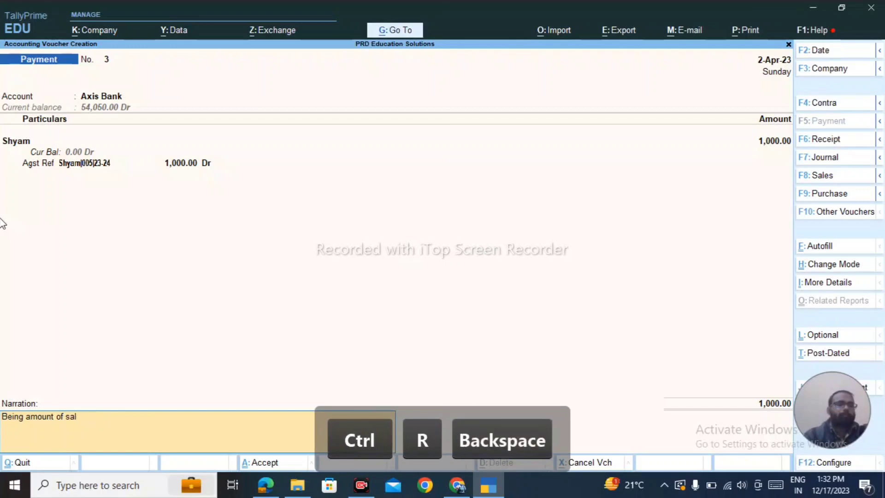
pyautogui.write('water c')
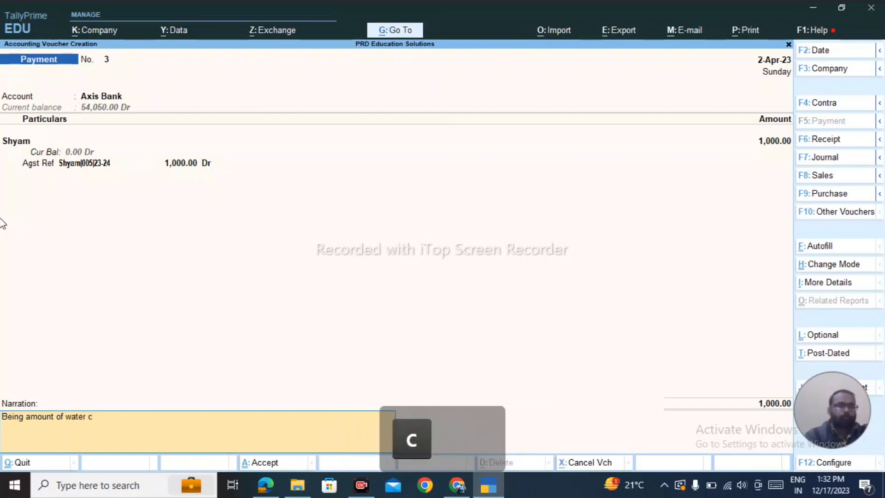
pyautogui.write('harges paid')
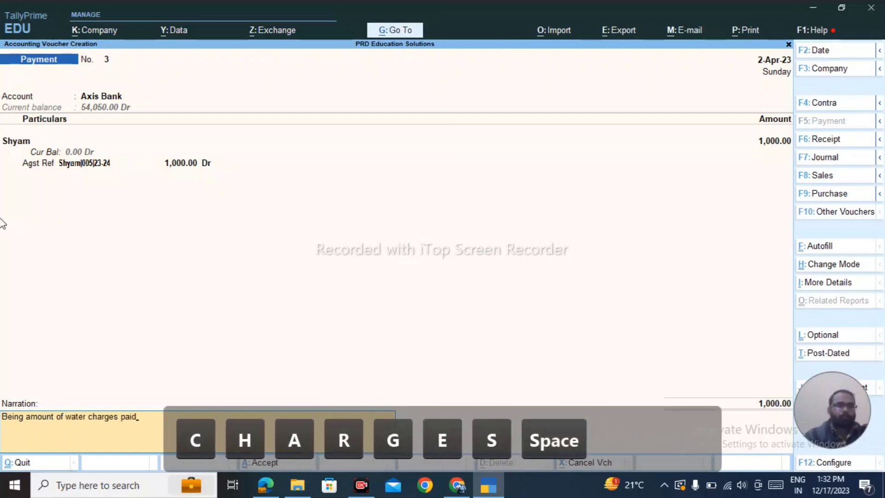
pyautogui.press('Return')
pyautogui.hotkey('ctrl', 'a')
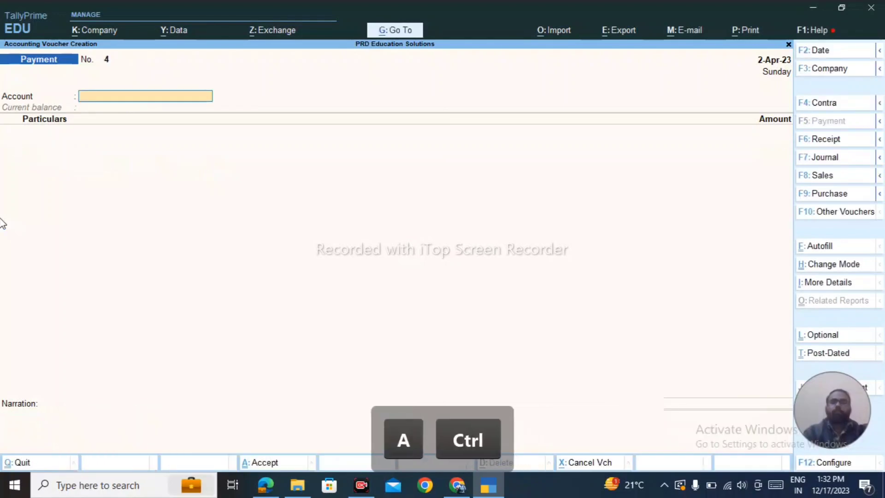
# Check the Printing and Stationery row in Google Sheets and open a new Journal voucher in TallyPrime.
pyautogui.hotkey('alt', 'Tab')
pyautogui.press('Down')
pyautogui.press('Left')
pyautogui.press('Left')
pyautogui.press('Left')
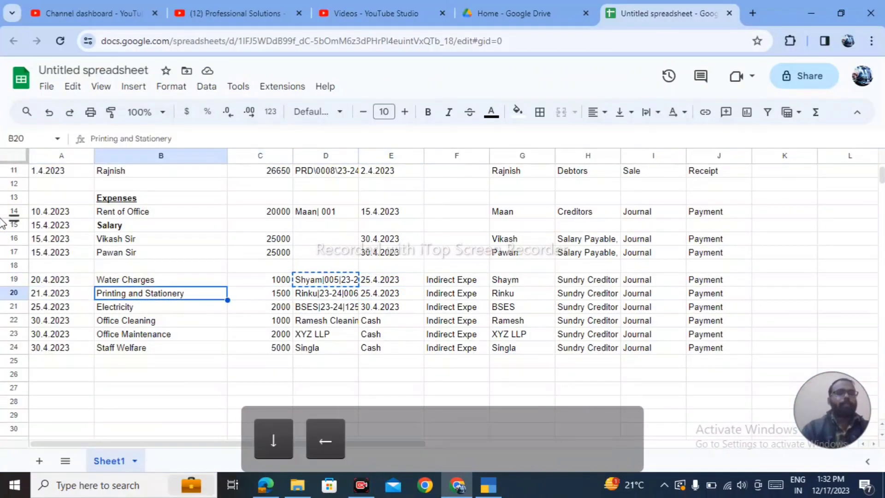
pyautogui.press('Right')
pyautogui.hotkey('alt', 'Tab')
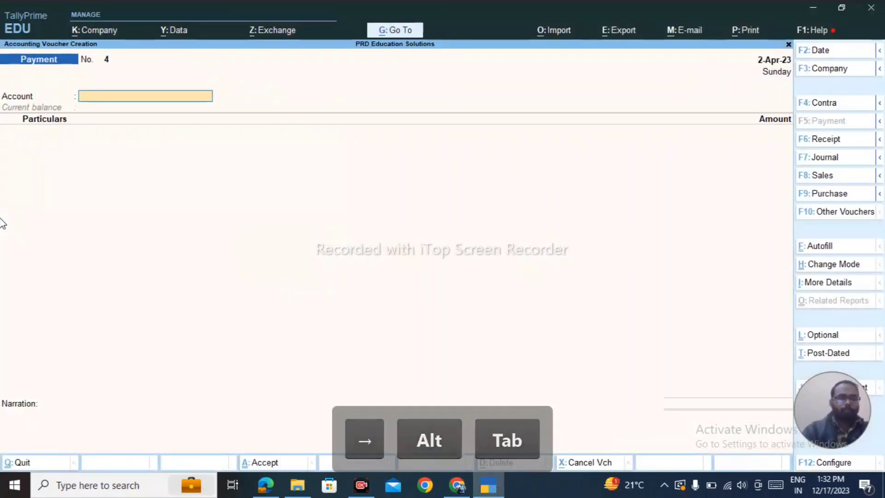
pyautogui.press('F7')
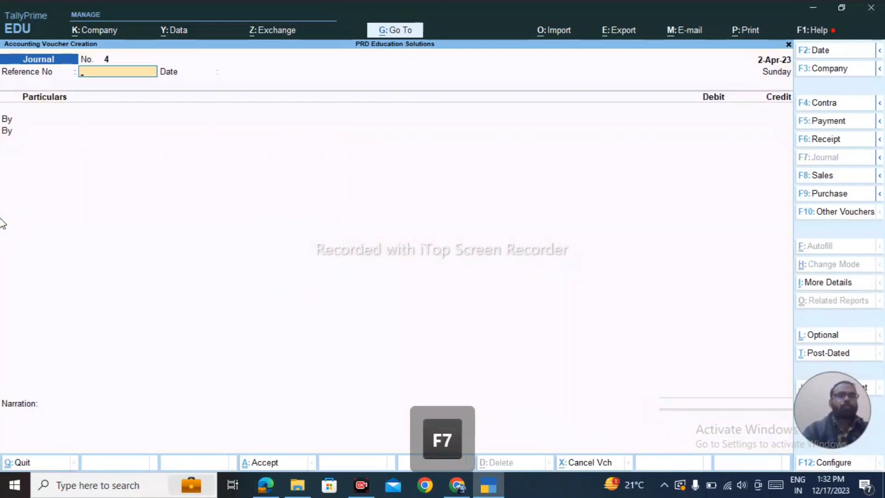
# Copy the Printing and Stationery bill reference from Google Sheets into the TallyPrime journal's Reference No, keeping the voucher date as reference date.
pyautogui.hotkey('alt', 'Tab')
pyautogui.press('Right')
pyautogui.press('Right')
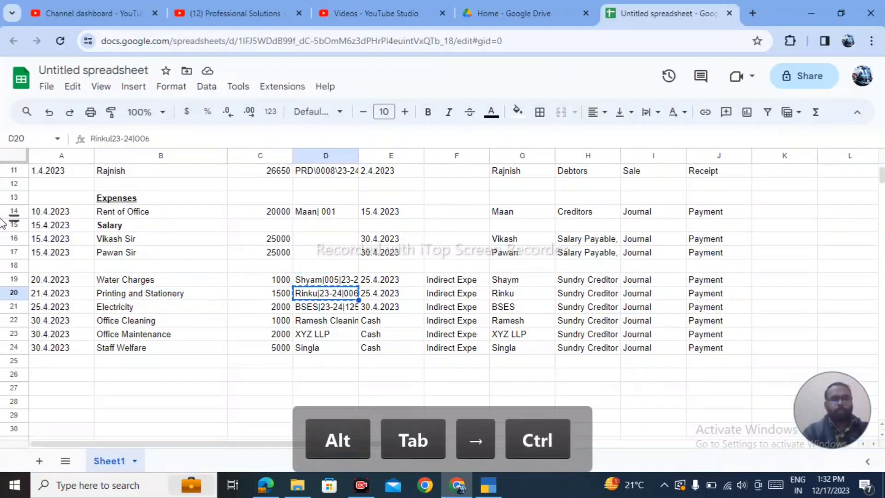
pyautogui.hotkey('alt', 'Tab')
pyautogui.write('Rinku|23-24|006')
pyautogui.press('Return')
pyautogui.press('Return')
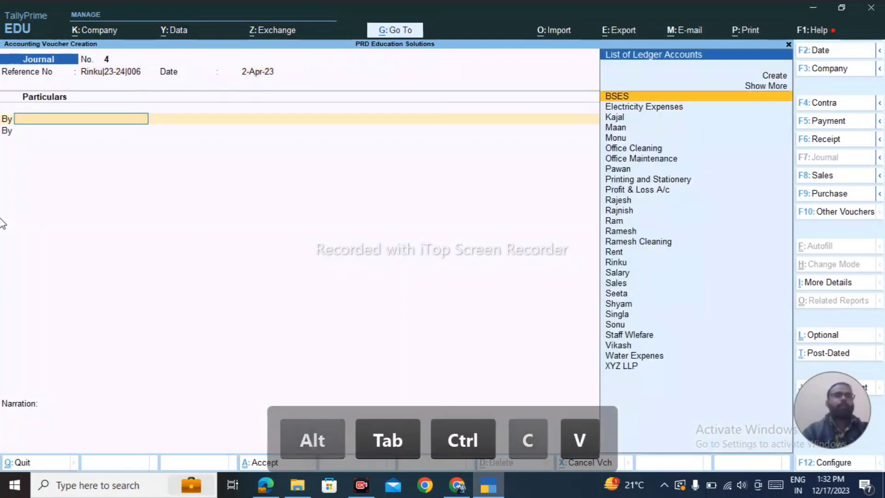
# Debit the Printing and Stationery ledger 1500, with the bill-wise detail as New Ref under the voucher's reference number.
pyautogui.write('prin')
pyautogui.press('Return')
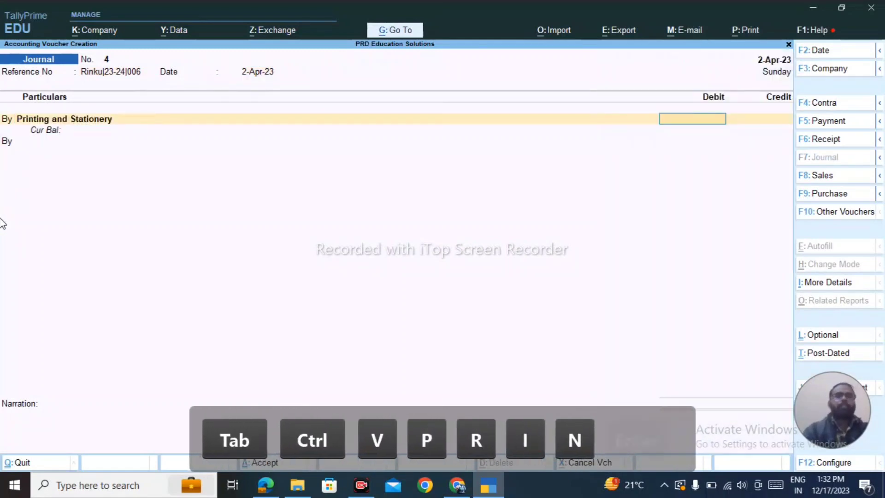
pyautogui.press('Return')
pyautogui.press('BackSpace')
pyautogui.hotkey('alt', 'Tab')
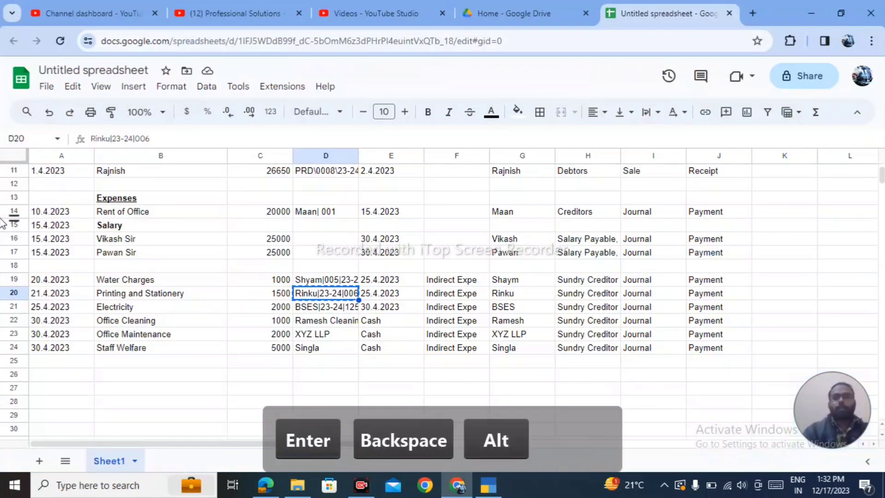
pyautogui.hotkey('alt', 'Tab')
pyautogui.write('1500')
pyautogui.press('Return')
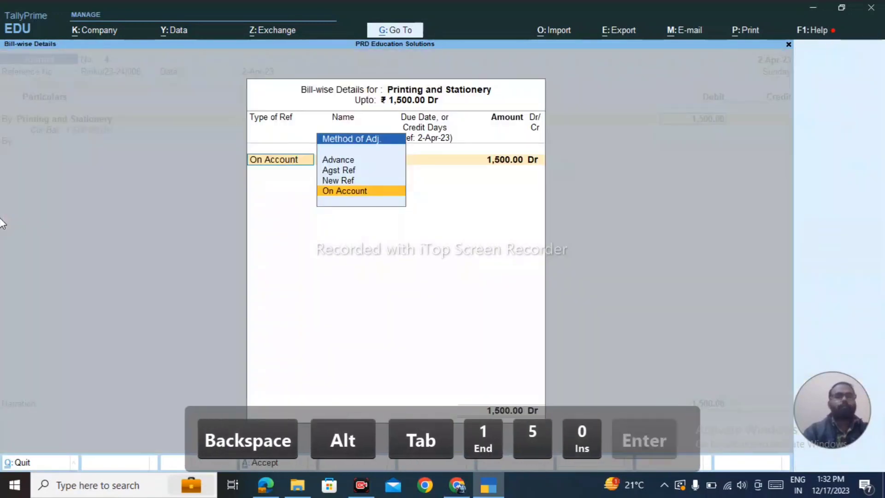
pyautogui.press('Up')
pyautogui.press('Return')
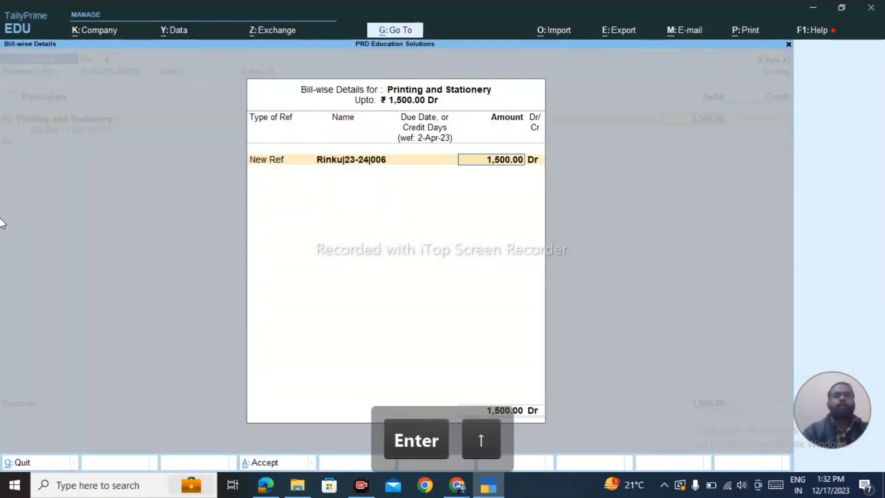
pyautogui.press('Return')
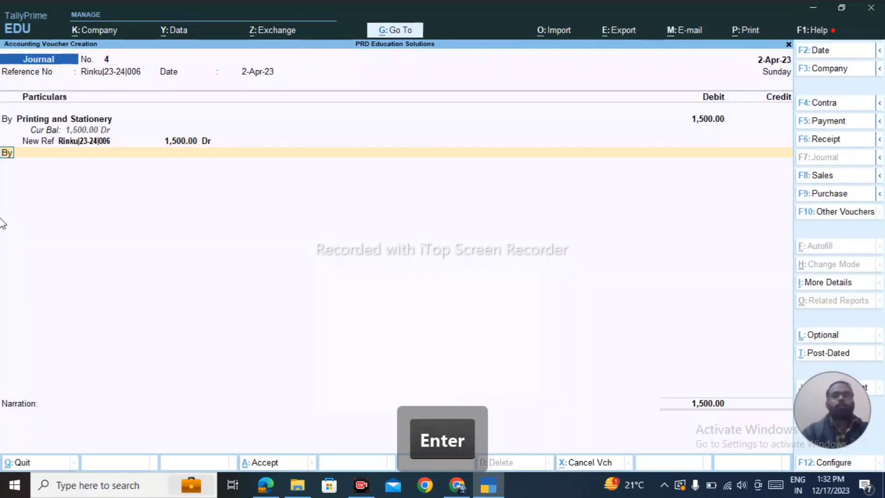
# Credit the printing supplier's ledger 1500 as New Ref under the same bill reference and finish the journal particulars.
pyautogui.press('Return')
pyautogui.press('BackSpace')
pyautogui.write('To Rin')
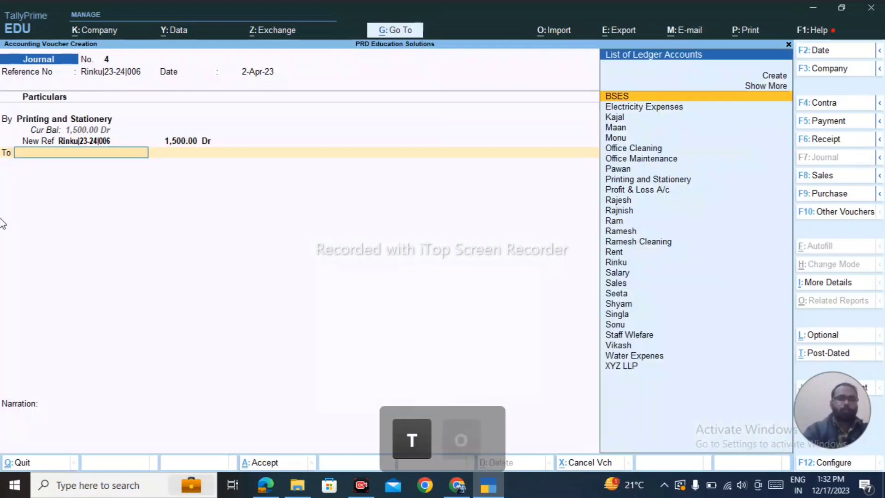
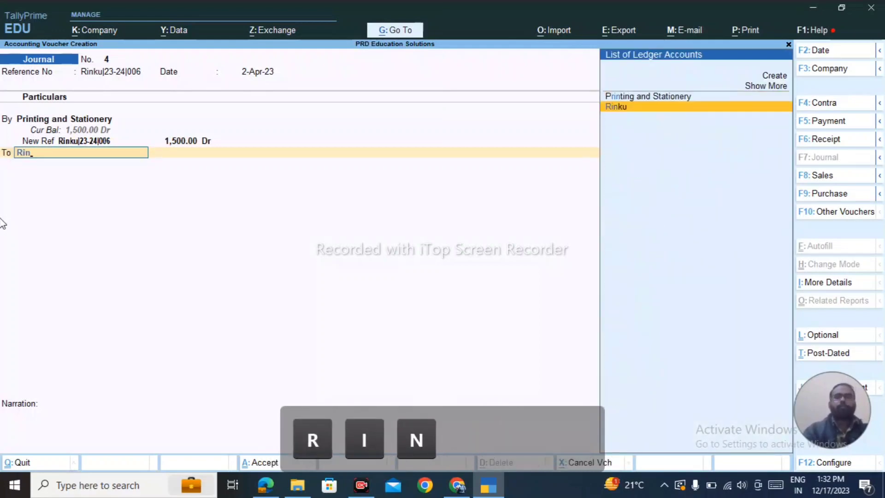
pyautogui.press('Return')
pyautogui.press('Return')
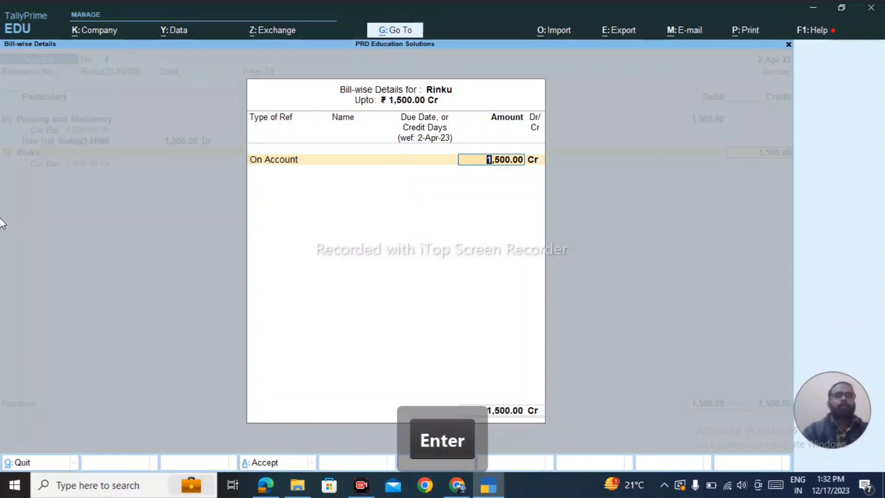
pyautogui.press('BackSpace')
pyautogui.press('Up')
pyautogui.press('Up')
pyautogui.press('Down')
pyautogui.press('Return')
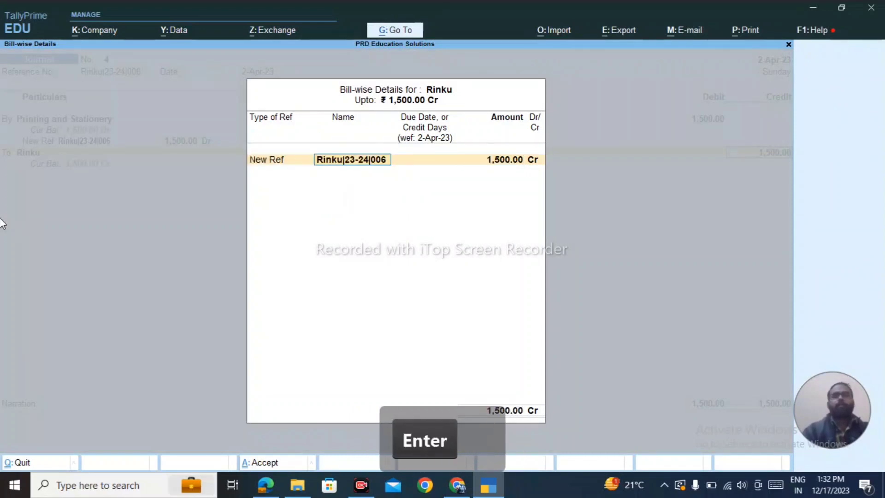
pyautogui.press('Return')
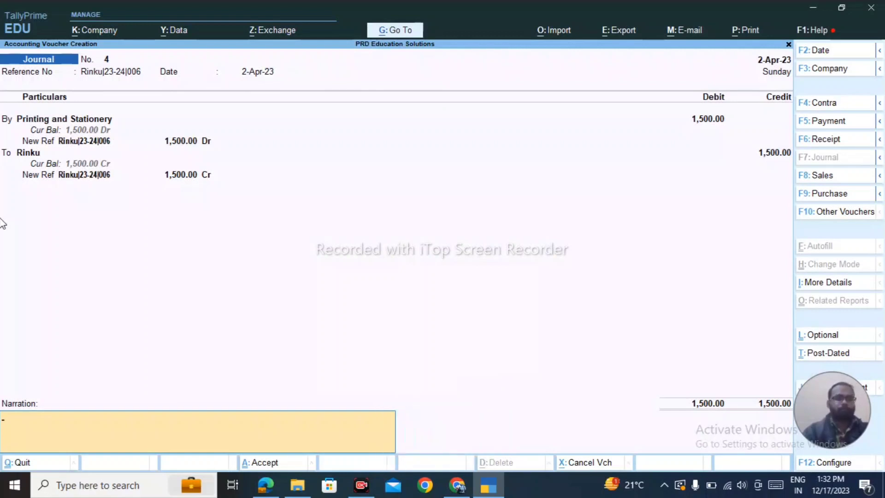
pyautogui.press('ctrl')
pyautogui.hotkey('ctrl', 'v')
pyautogui.press('BackSpace')
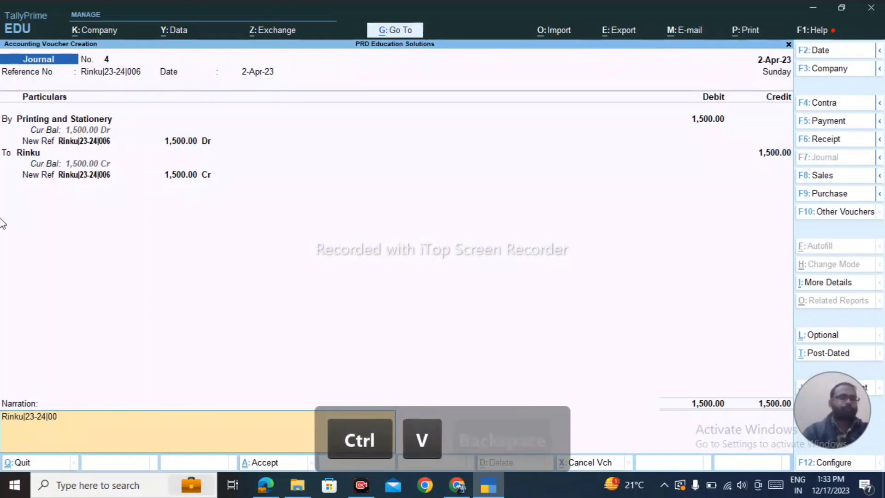
pyautogui.press('BackSpace')
pyautogui.press('BackSpace')
pyautogui.press('BackSpace')
pyautogui.press('BackSpace')
pyautogui.press('BackSpace')
pyautogui.press('BackSpace')
pyautogui.write('En')
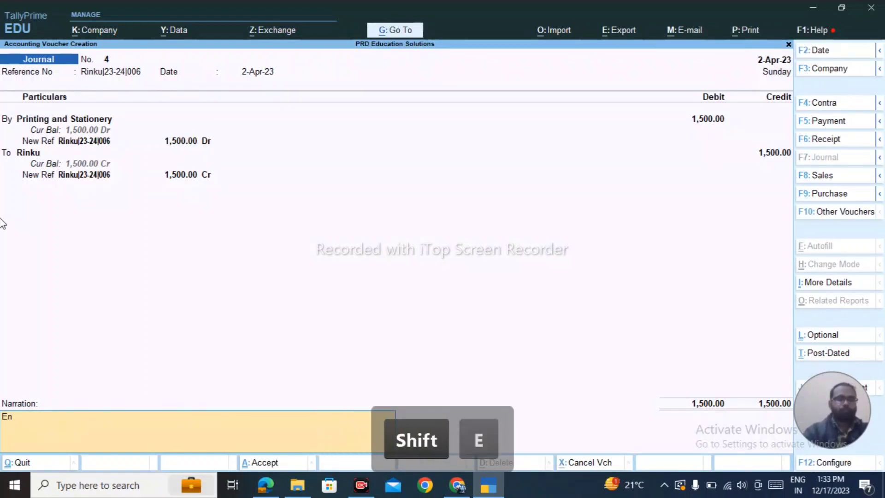
pyautogui.press('BackSpace')
pyautogui.write('b')
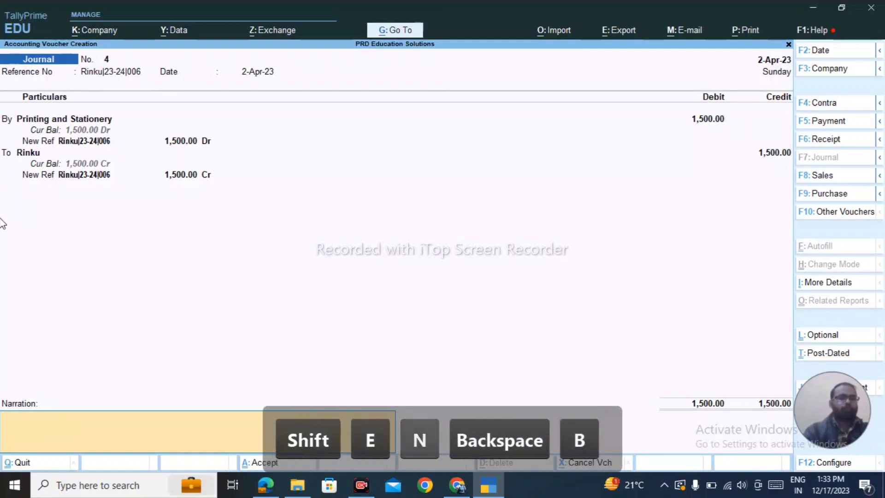
# Enter the narration "Being amount of Printing and stationery due recorded" and save the journal voucher.
pyautogui.write('Being amoun')
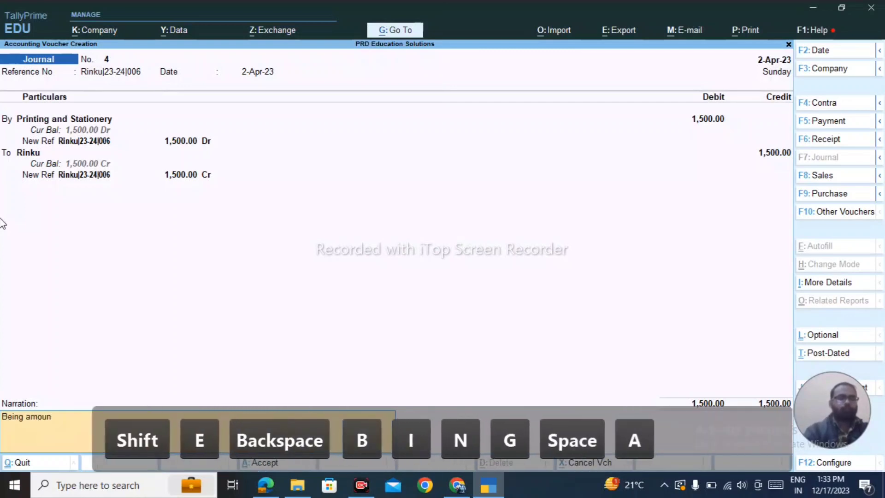
pyautogui.write('t of P')
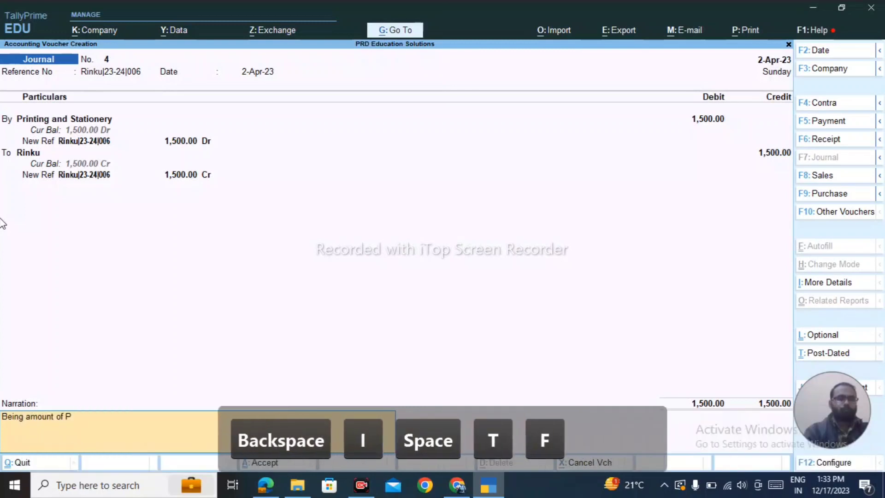
pyautogui.write('rinting and')
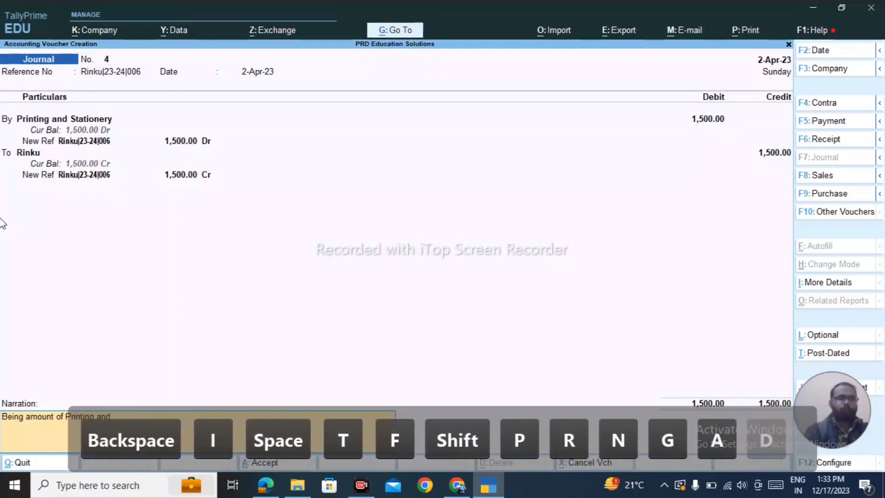
pyautogui.write(' stationer')
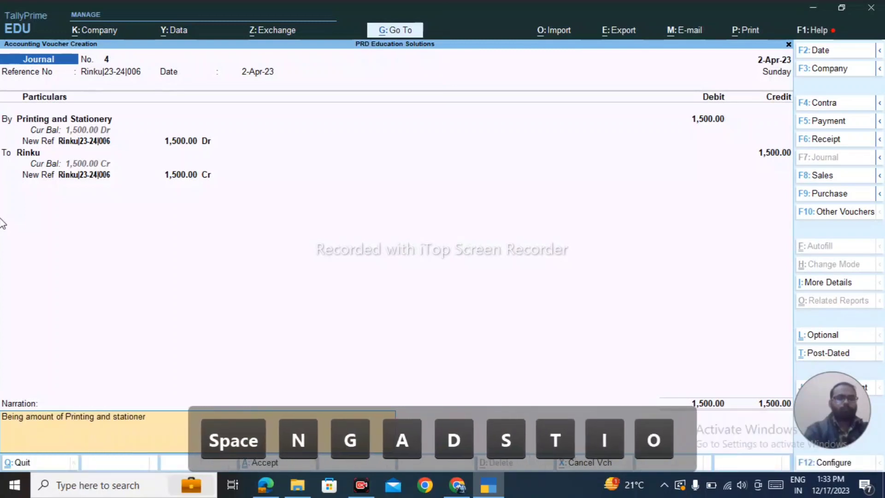
pyautogui.write('y')
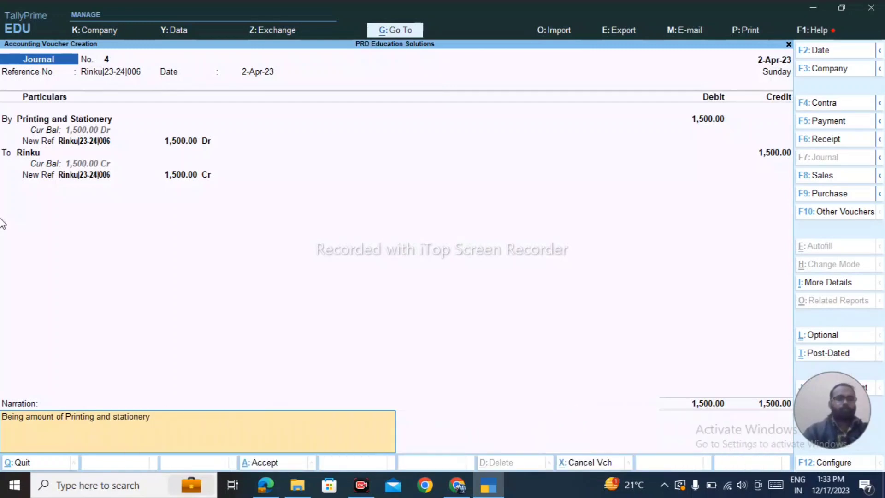
pyautogui.write(' due reo')
pyautogui.press('BackSpace')
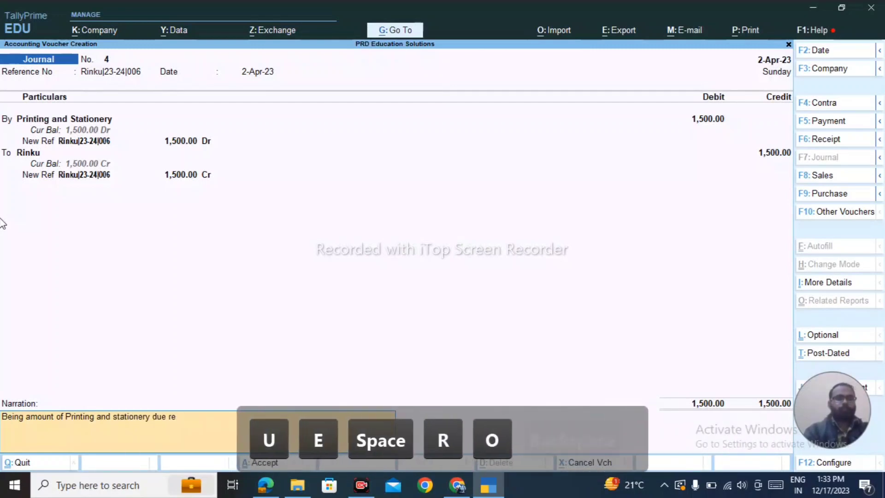
pyautogui.write('corded')
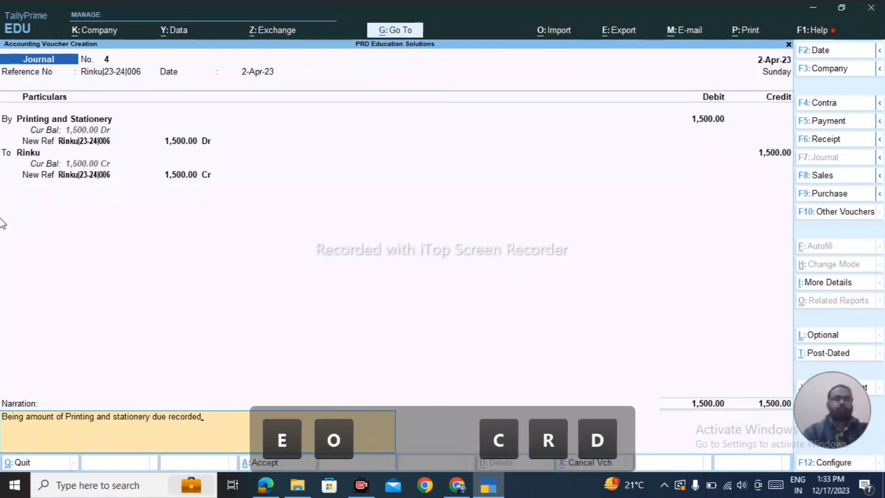
pyautogui.press('Return')
pyautogui.press('Return')
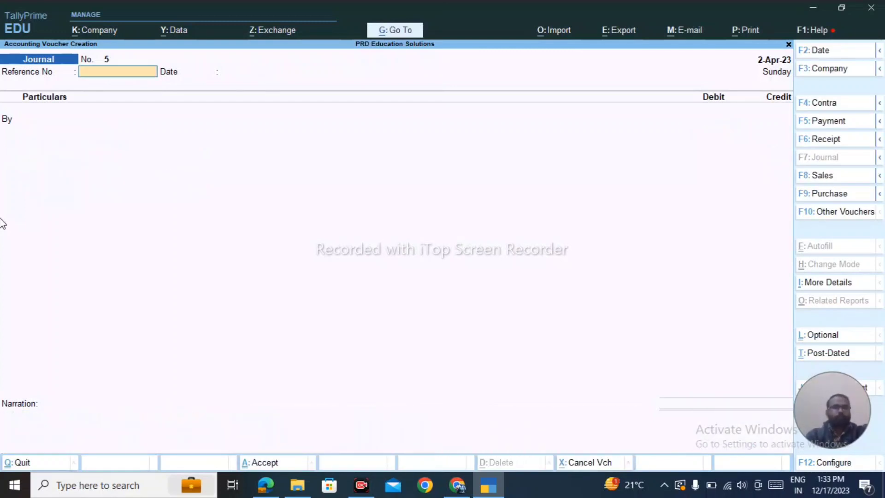
# Check the supplier and payment details of the Printing and Stationery row in Google Sheets and return to TallyPrime.
pyautogui.hotkey('alt', 'Tab')
pyautogui.press('Down')
pyautogui.press('Left')
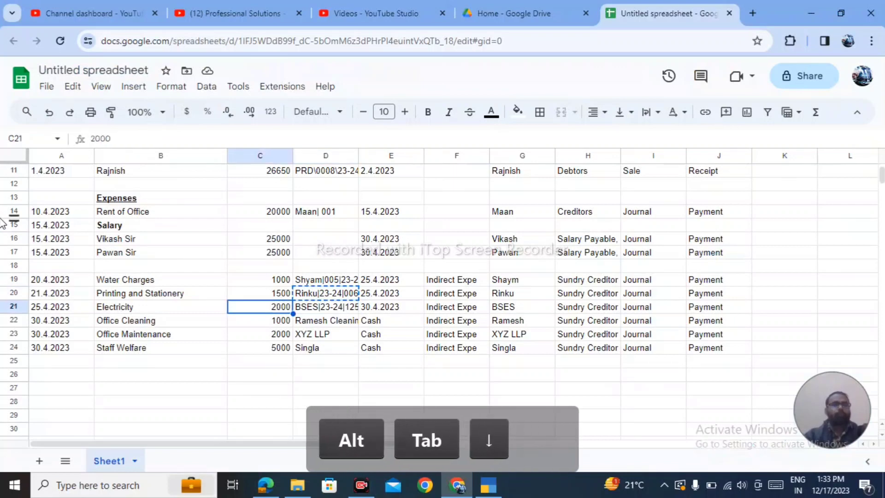
pyautogui.hotkey('alt', 'Tab')
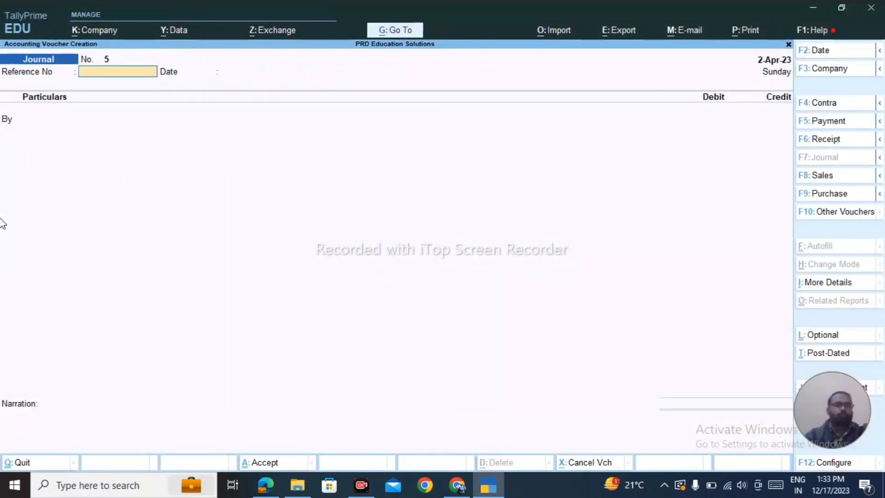
pyautogui.hotkey('alt', 'Tab')
pyautogui.press('Right')
pyautogui.press('Right')
pyautogui.press('Up')
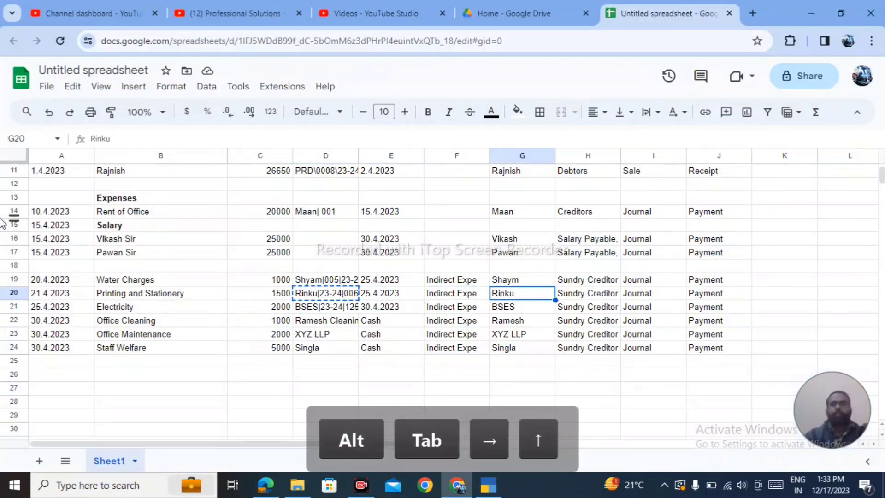
pyautogui.hotkey('alt', 'Tab')
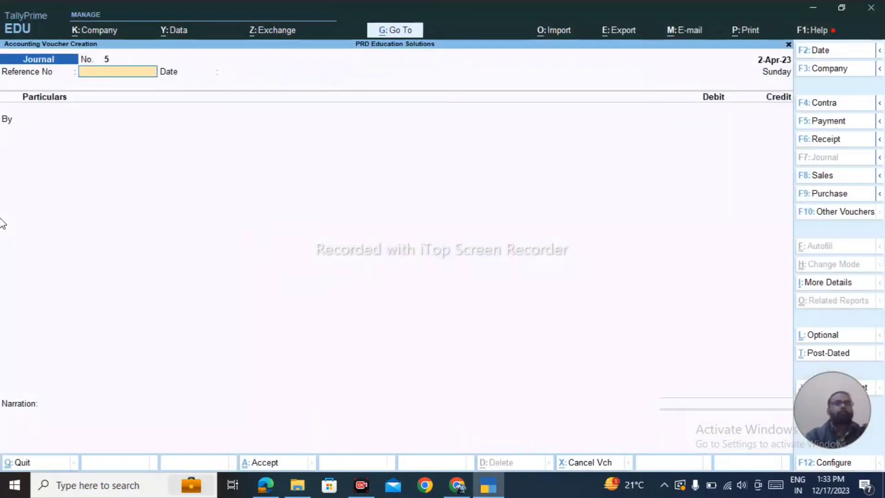
# Open a Payment voucher with Axis Bank as the account and choose the printing supplier's ledger under Particulars.
pyautogui.press('F5')
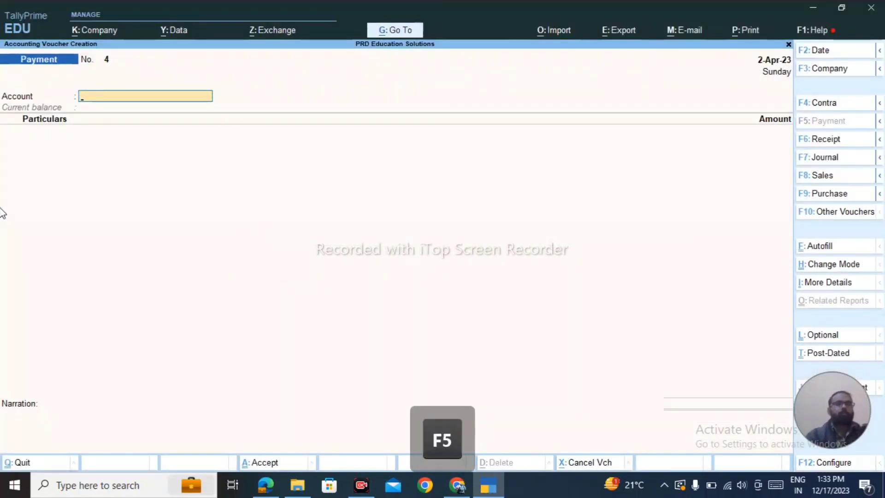
pyautogui.press('Down')
pyautogui.press('Return')
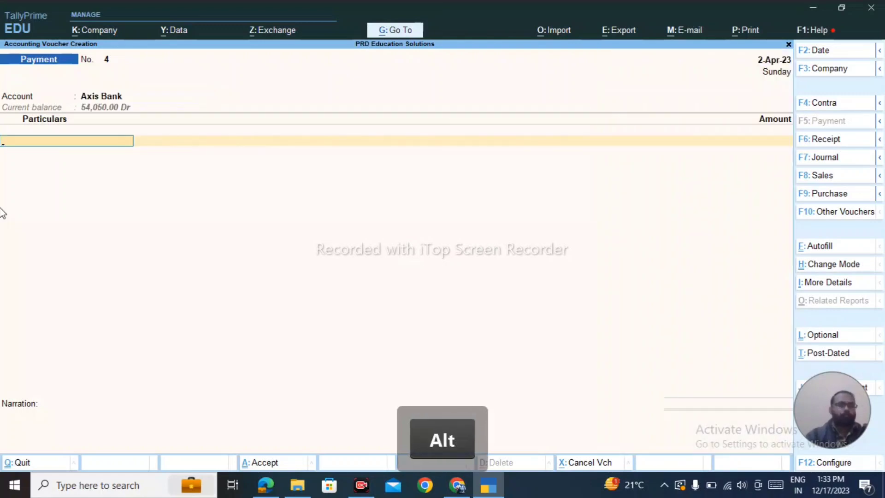
pyautogui.hotkey('alt', 'Tab')
pyautogui.hotkey('alt', 'Tab')
pyautogui.write('Rin')
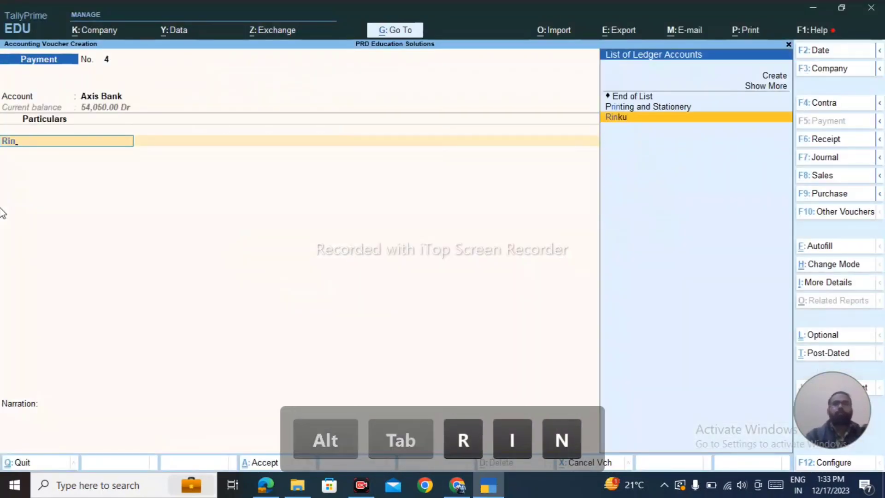
pyautogui.press('Return')
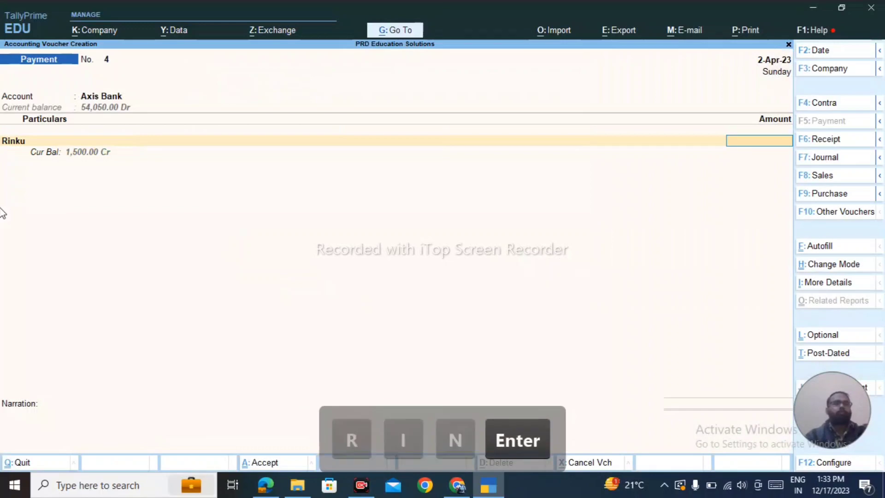
# Check the Printing and Stationery amount in Google Sheets and enter a 1500 payment as Agst Ref against the supplier's pending bill in TallyPrime.
pyautogui.hotkey('alt', 'Tab')
pyautogui.press('Left')
pyautogui.press('Left')
pyautogui.press('Left')
pyautogui.hotkey('alt', 'Tab')
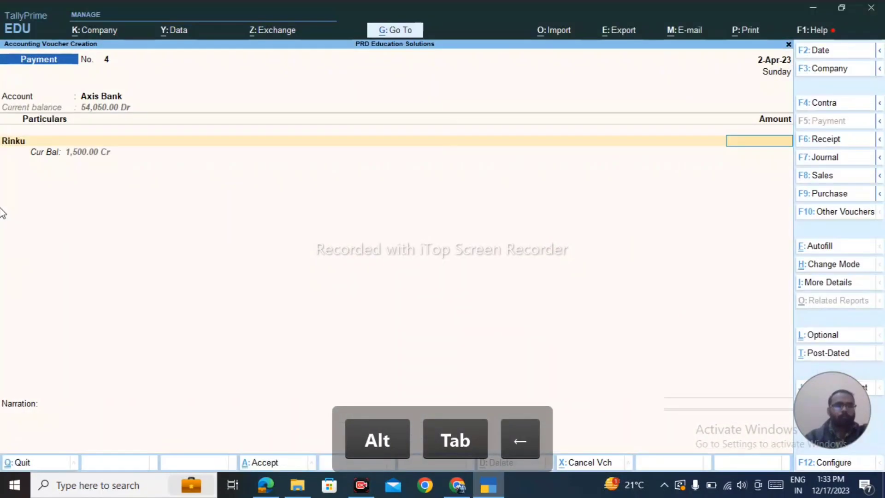
pyautogui.write('1,500')
pyautogui.press('Return')
pyautogui.press('Return')
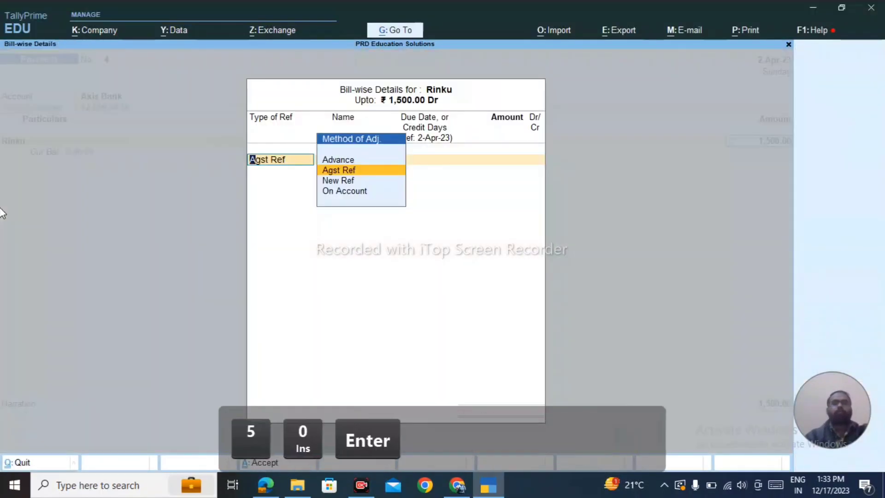
pyautogui.press('Return')
pyautogui.hotkey('ctrl', 'a')
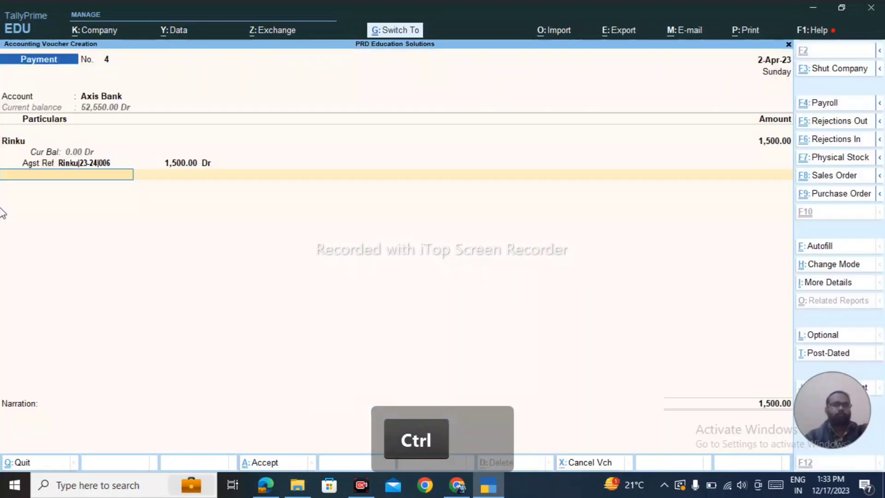
# Finish the payment particulars and accept the Axis Bank allocation of 1500 as a Cheque dated 2-Apr-23.
pyautogui.press('Return')
pyautogui.press('Return')
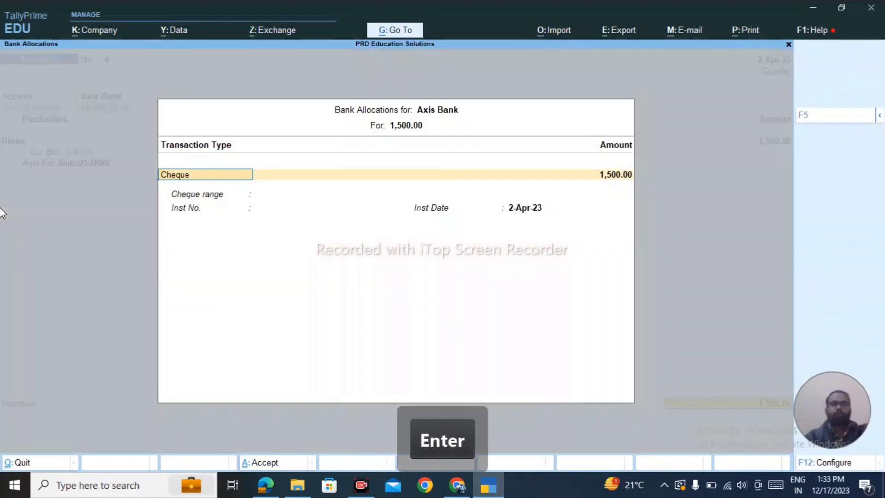
pyautogui.press('Return')
pyautogui.press('Return')
pyautogui.press('Return')
pyautogui.press('Return')
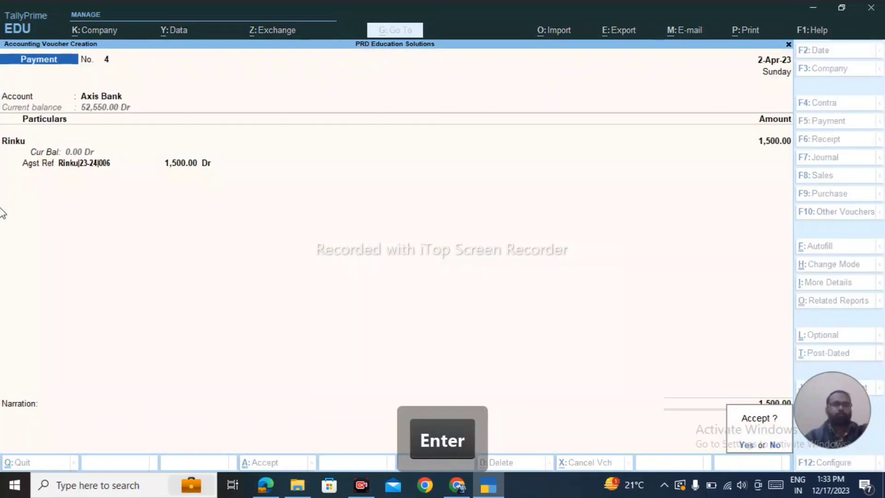
# Recall the earlier narration and rewrite it as "Being payment made to" followed by the printing supplier's name.
pyautogui.press('BackSpace')
pyautogui.hotkey('ctrl', 'r')
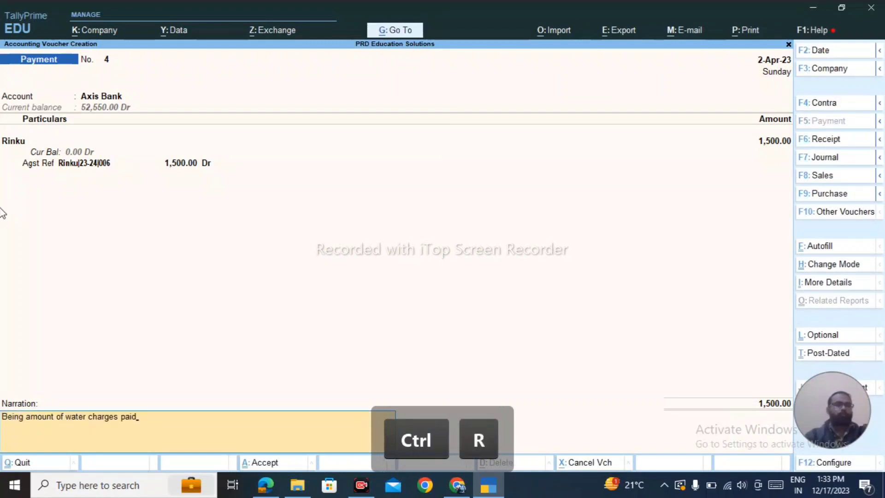
pyautogui.press('BackSpace')
pyautogui.press('BackSpace')
pyautogui.press('BackSpace')
pyautogui.press('BackSpace')
pyautogui.press('BackSpace')
pyautogui.press('BackSpace')
pyautogui.press('BackSpace')
pyautogui.press('BackSpace')
pyautogui.press('BackSpace')
pyautogui.press('BackSpace')
pyautogui.press('BackSpace')
pyautogui.press('BackSpace')
pyautogui.press('BackSpace')
pyautogui.press('BackSpace')
pyautogui.press('BackSpace')
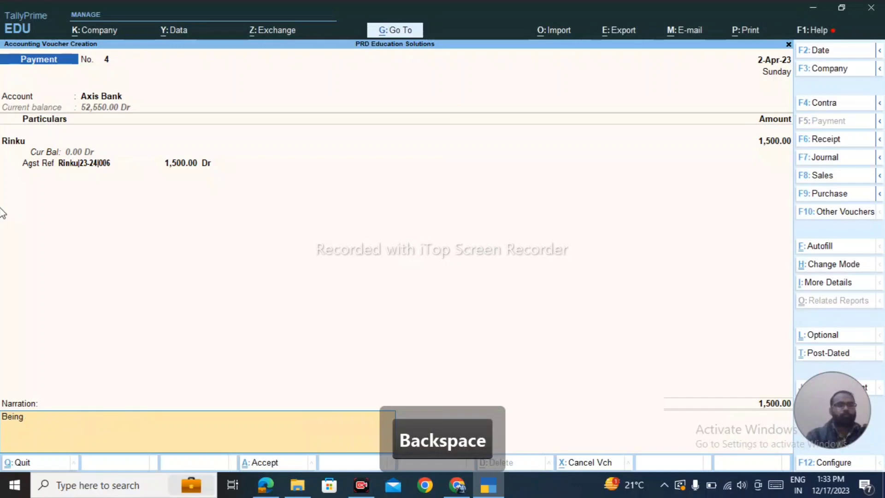
pyautogui.write('pay')
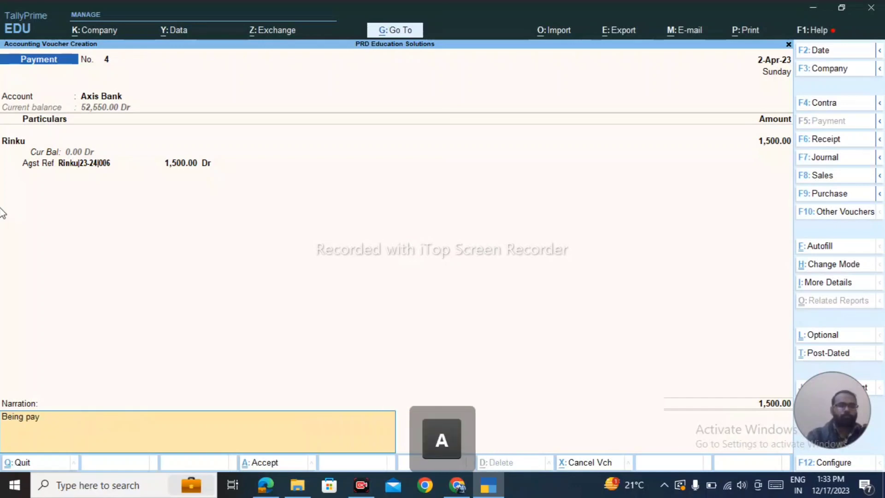
pyautogui.write('ment made to')
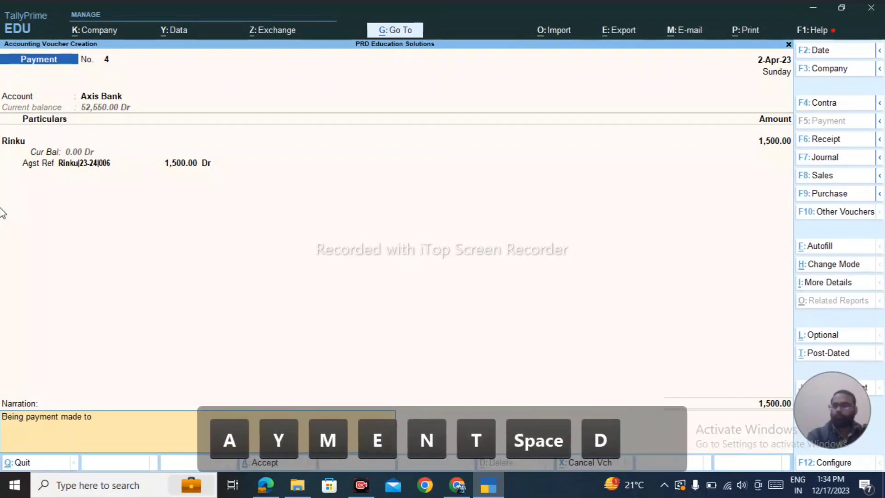
pyautogui.write(' rinku')
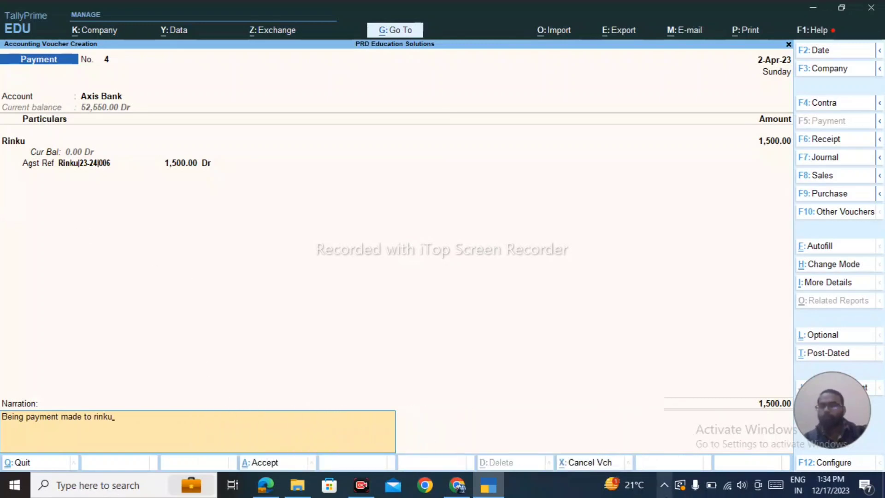
# Confirm the supplier, bill and Axis Bank cheque details again and save the payment voucher.
pyautogui.click(665, 484)
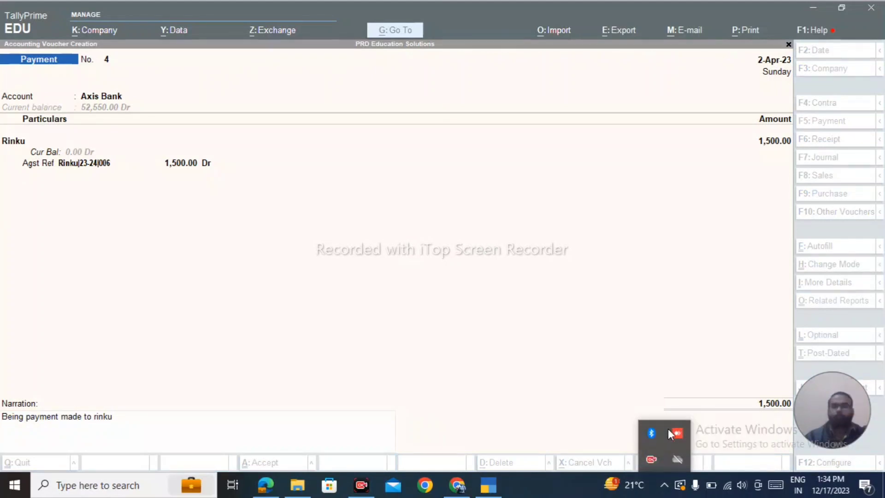
pyautogui.click(566, 321)
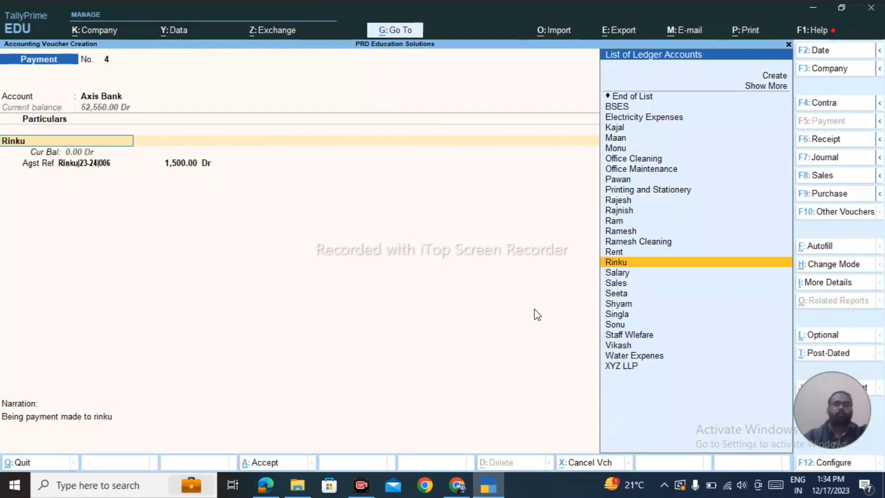
pyautogui.press('Return')
pyautogui.press('Return')
pyautogui.press('Return')
pyautogui.press('Return')
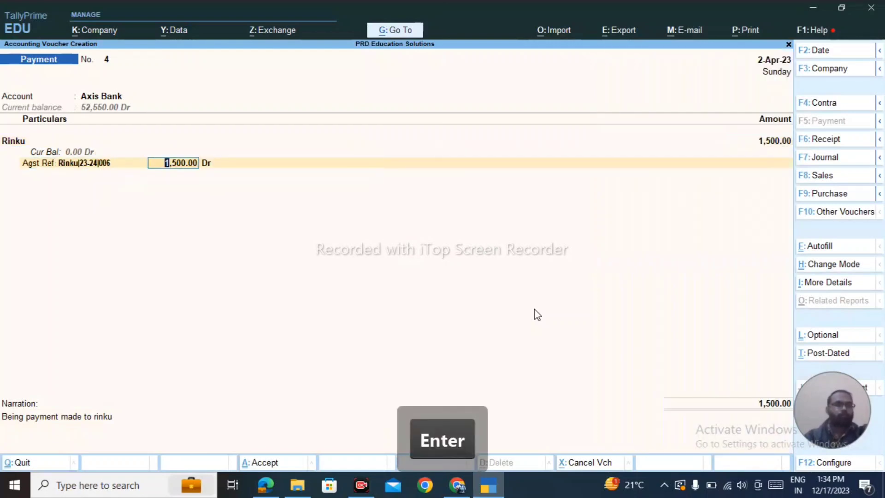
pyautogui.press('Return')
pyautogui.press('Return')
pyautogui.press('Return')
pyautogui.press('Return')
pyautogui.press('Return')
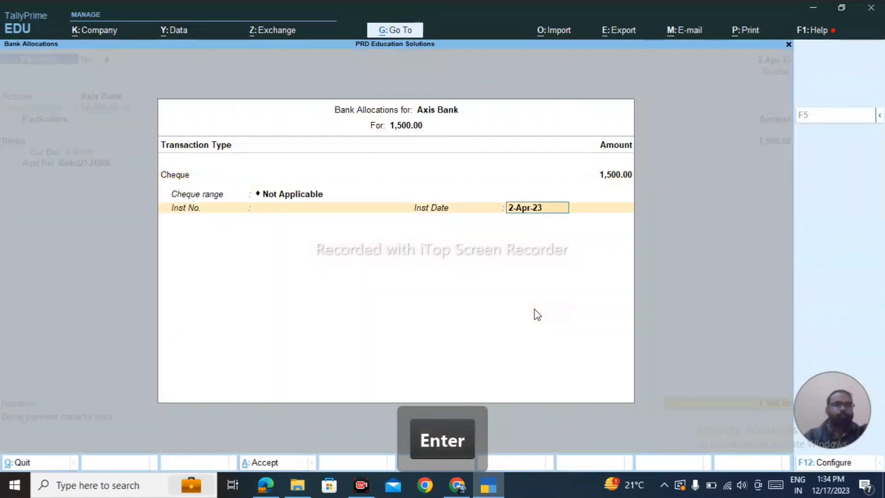
pyautogui.press('Return')
pyautogui.press('Return')
pyautogui.press('Return')
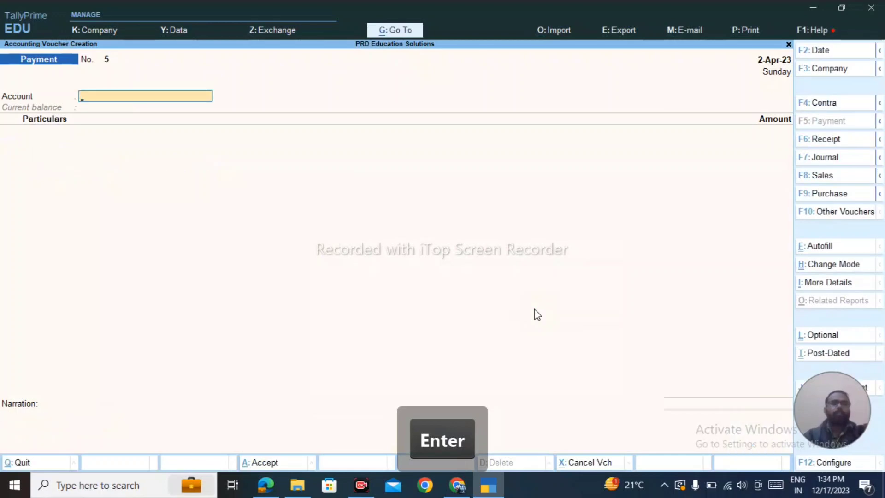
# Check the Electricity row in Google Sheets and open a Journal voucher in TallyPrime.
pyautogui.hotkey('alt', 'Tab')
pyautogui.press('Down')
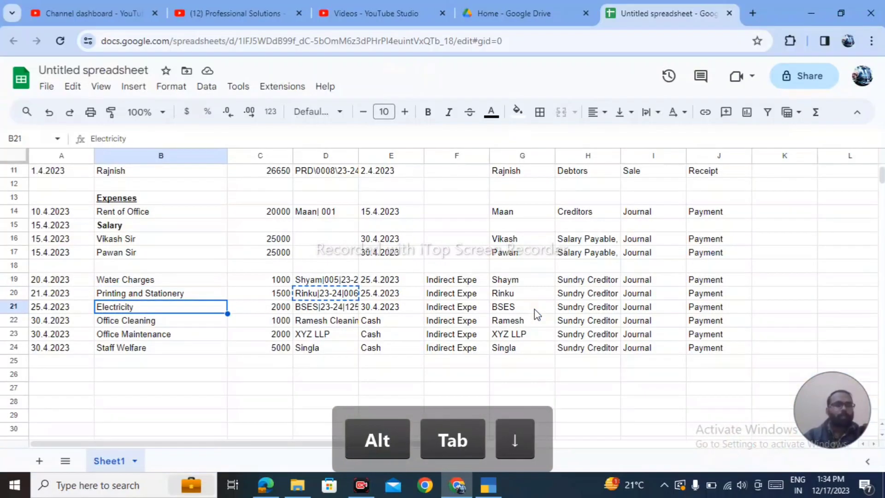
pyautogui.press('Right')
pyautogui.hotkey('alt', 'Tab')
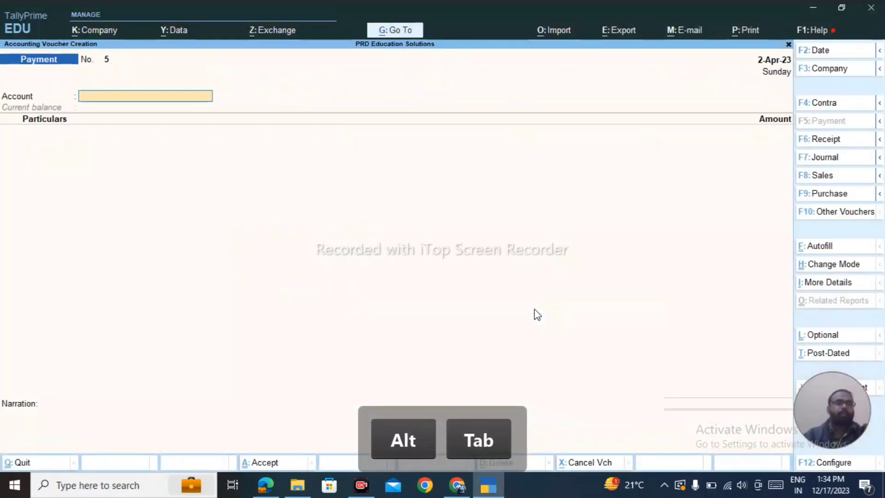
pyautogui.press('F7')
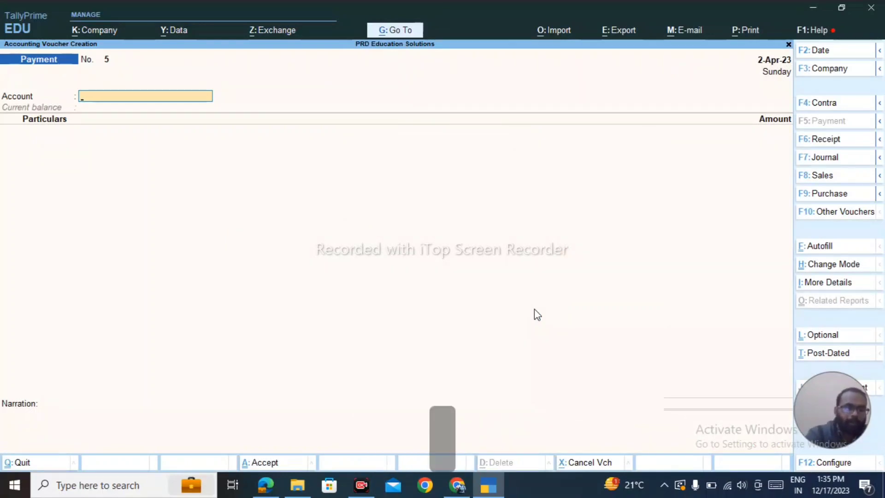
# Copy the Electricity bill reference from D21 in Google Sheets into the journal's Reference No and accept 2-Apr-23 as its date.
pyautogui.hotkey('alt', 'Tab')
pyautogui.press('Right')
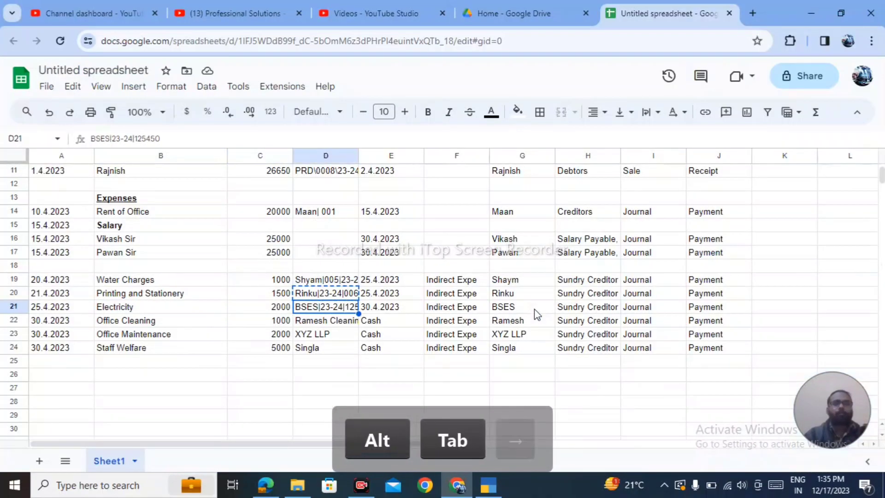
pyautogui.hotkey('ctrl', 'c')
pyautogui.hotkey('alt', 'Tab')
pyautogui.hotkey('ctrl', 'v')
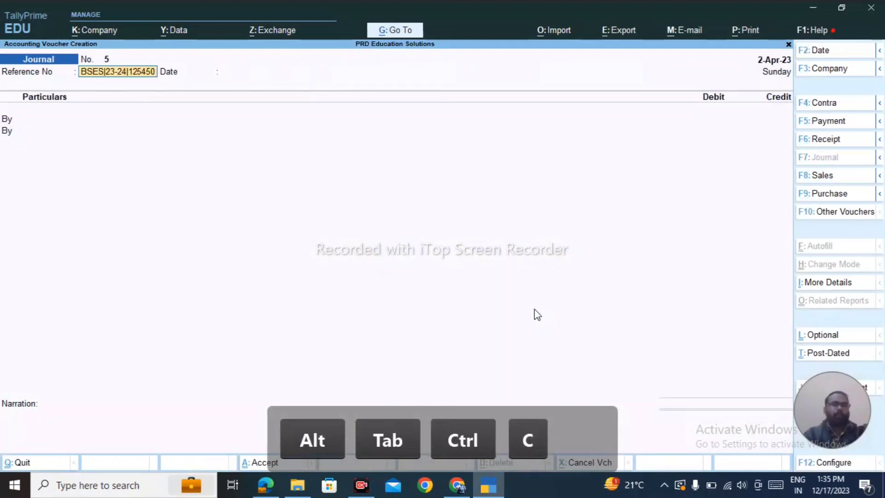
pyautogui.press('Return')
pyautogui.press('Return')
# Debit Electricity Expenses 2000, as listed in Google Sheets, as New Ref under the electricity bill reference.
pyautogui.write('el')
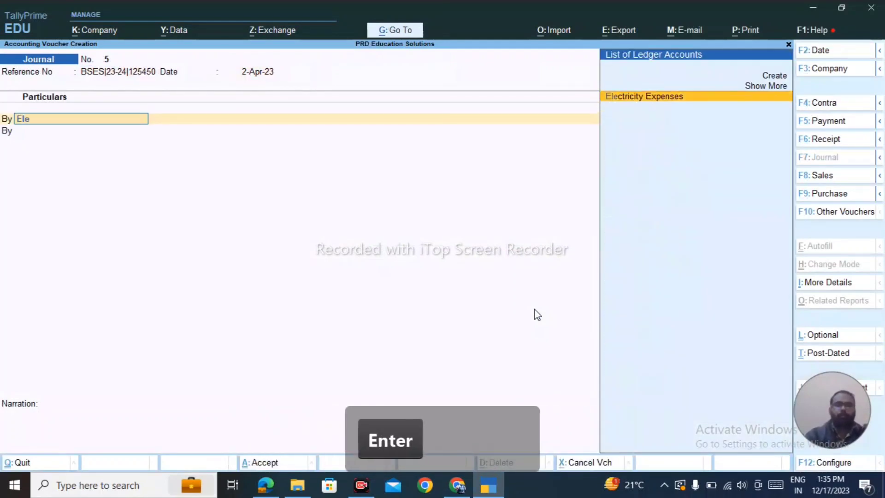
pyautogui.press('Return')
pyautogui.press('Return')
pyautogui.hotkey('alt', 'Tab')
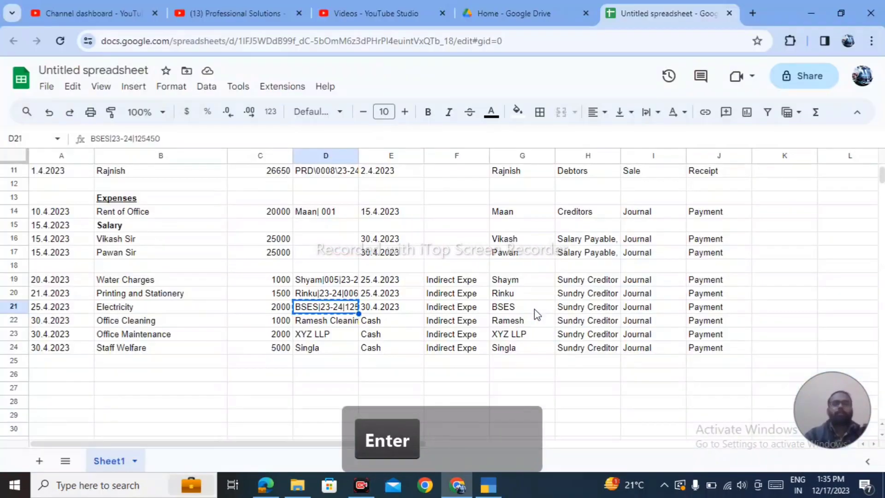
pyautogui.hotkey('alt', 'Tab')
pyautogui.write('2000')
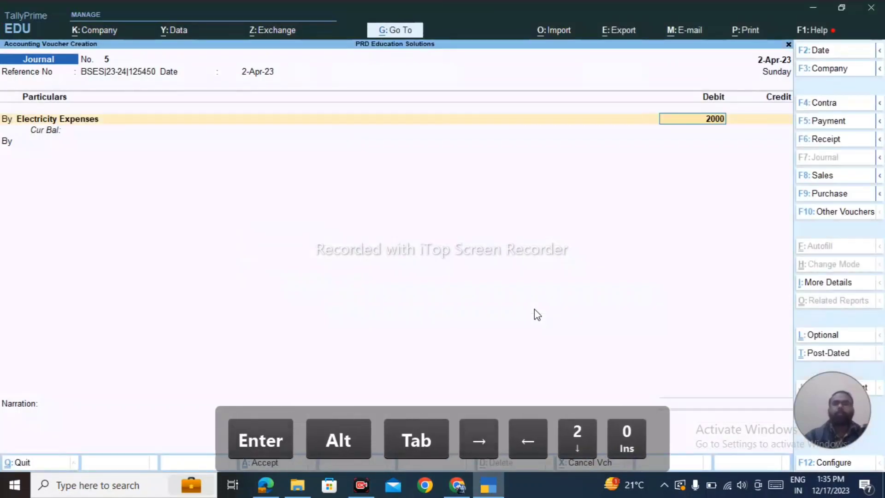
pyautogui.press('Return')
pyautogui.press('Down')
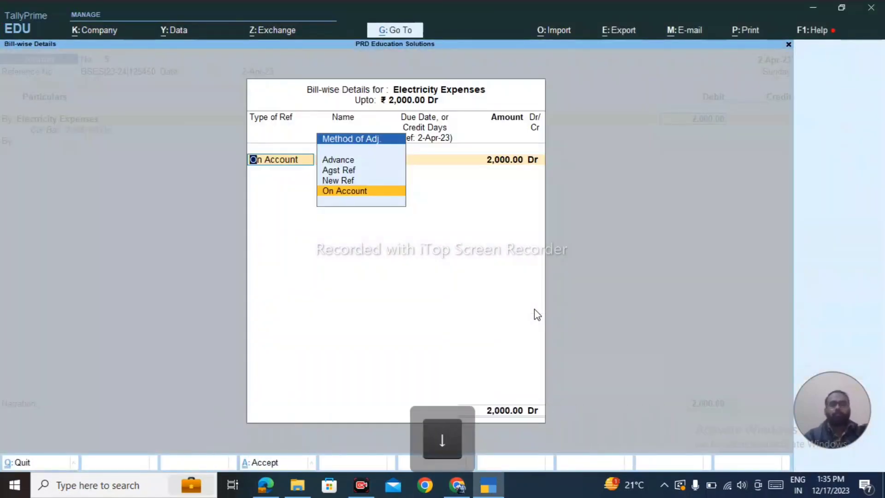
pyautogui.press('Up')
pyautogui.press('Return')
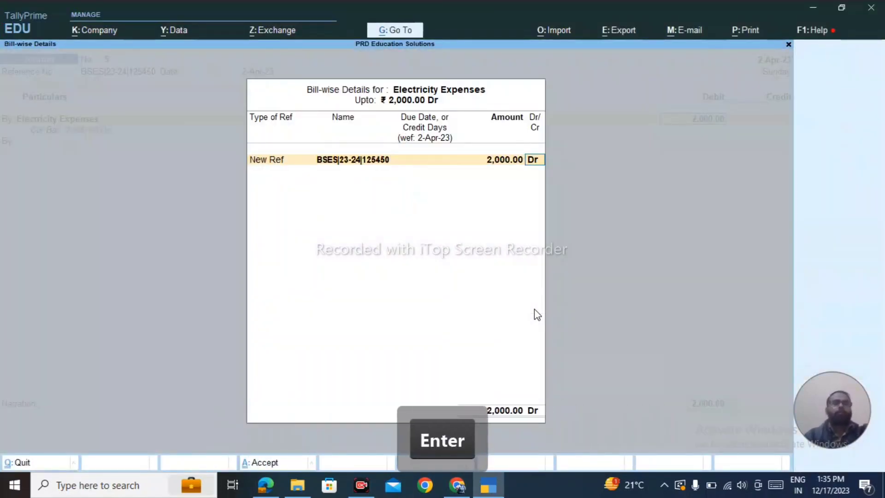
pyautogui.press('Return')
# Check the Electricity creditor in Google Sheets and credit BSES 2000 as New Ref under the same bill reference.
pyautogui.hotkey('alt', 'Tab')
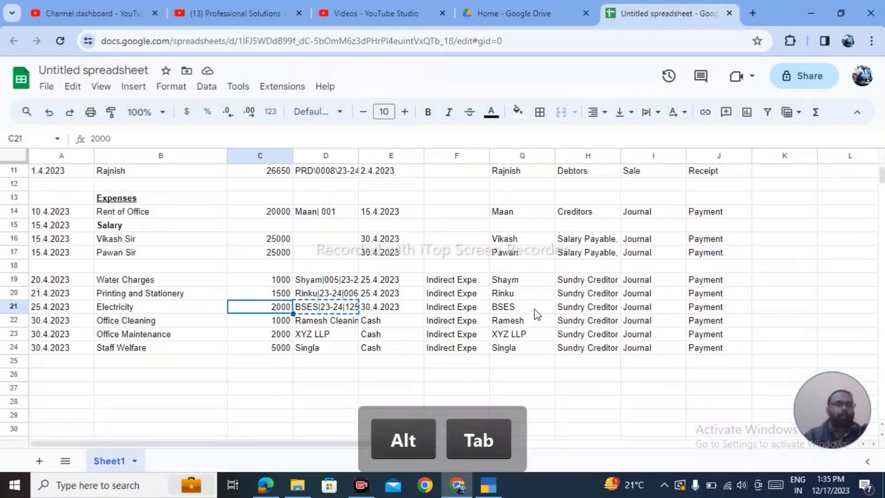
pyautogui.hotkey('alt', 'Tab')
pyautogui.write('to')
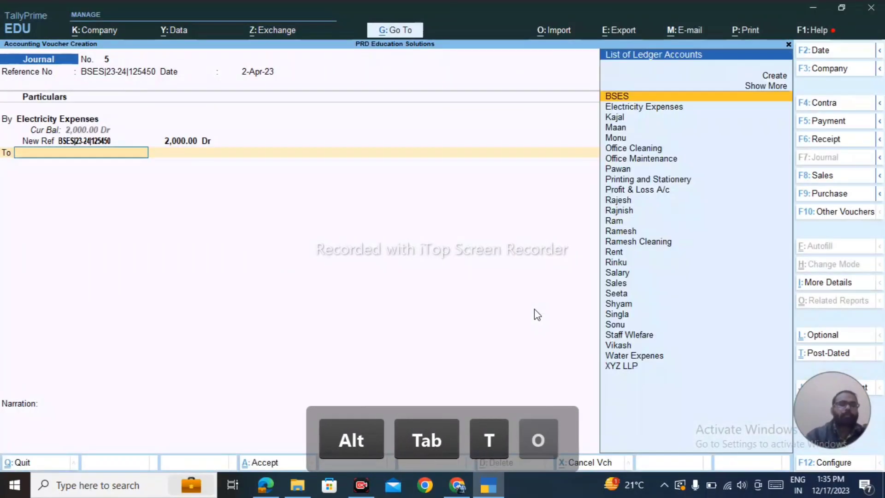
pyautogui.press('Return')
pyautogui.write('BS')
pyautogui.press('Return')
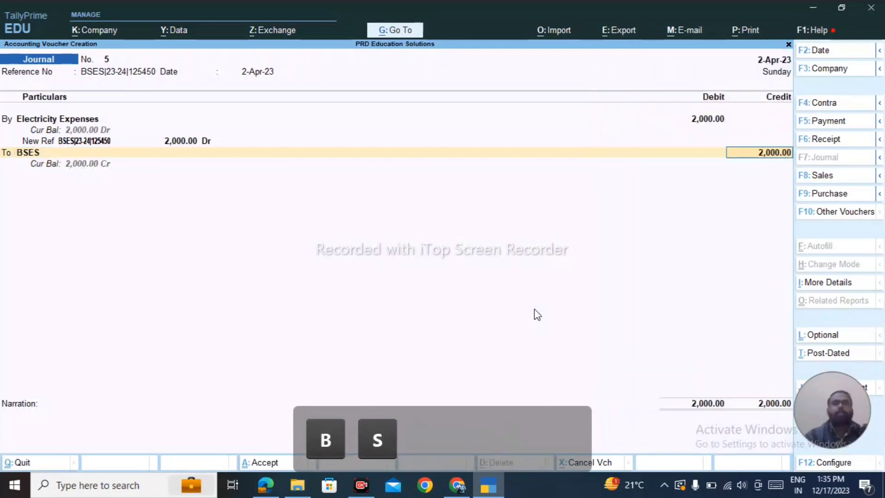
pyautogui.press('Return')
pyautogui.write('n Account')
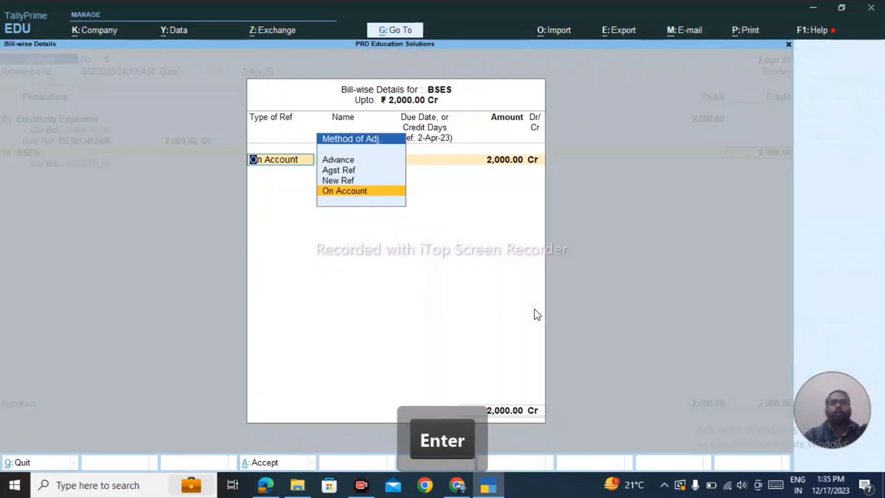
pyautogui.press('Return')
pyautogui.press('Return')
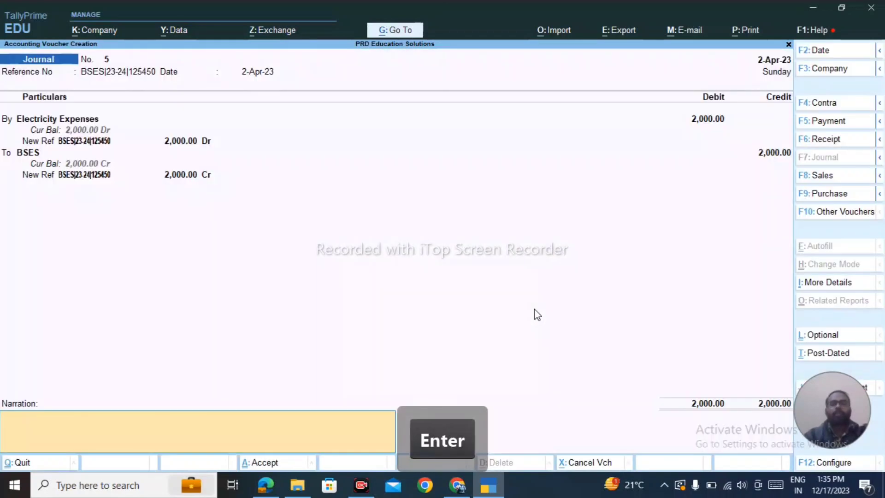
# Recall the previous voucher's narration into the electricity journal and keep its debit and credit entries as entered.
pyautogui.hotkey('ctrl', 'r')
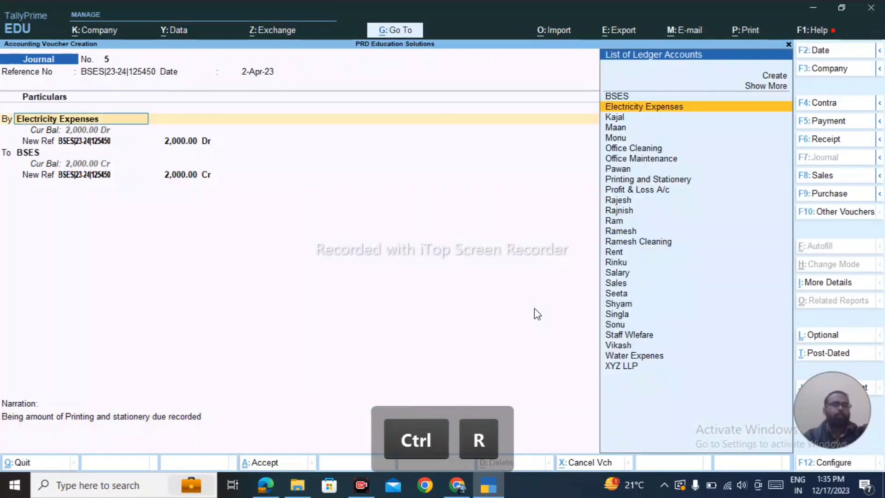
pyautogui.press('Return')
pyautogui.press('Return')
pyautogui.press('Return')
pyautogui.press('Return')
pyautogui.press('Return')
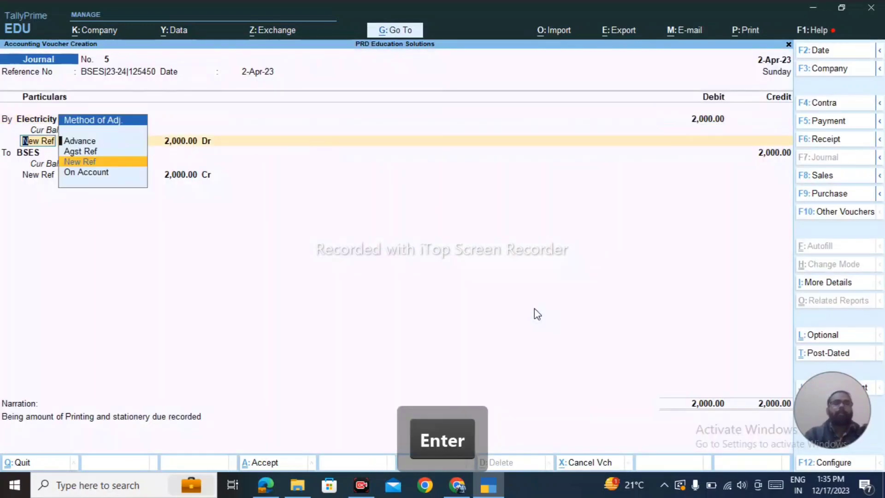
pyautogui.press('Return')
pyautogui.press('Return')
pyautogui.press('Return')
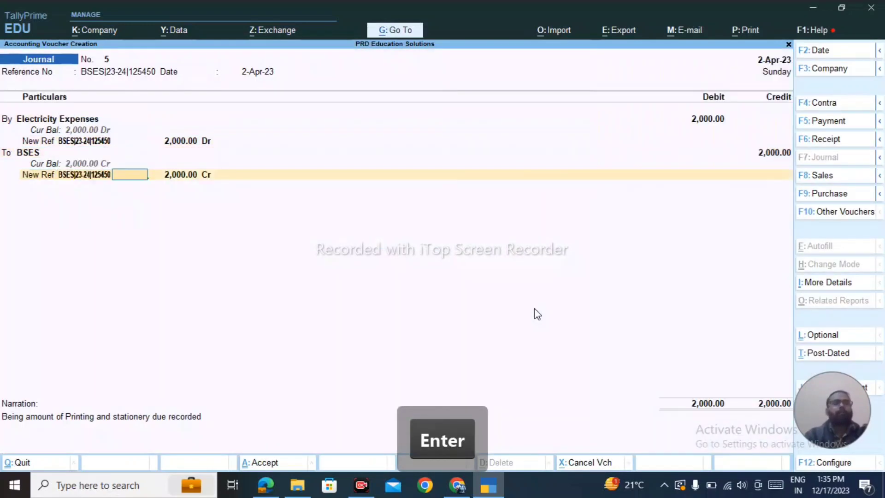
pyautogui.press('Return')
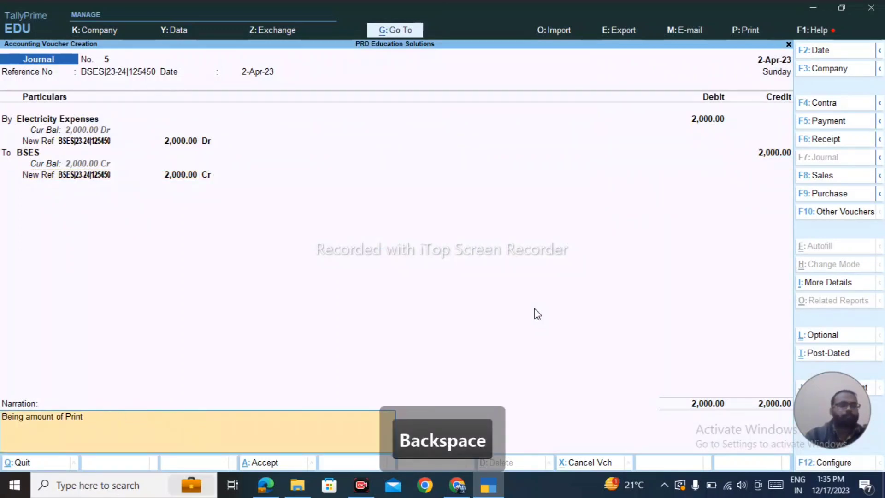
# Change the narration to "Being amount of Electricity expenses recorded." and save the electricity journal.
pyautogui.write('Being amount of Elect')
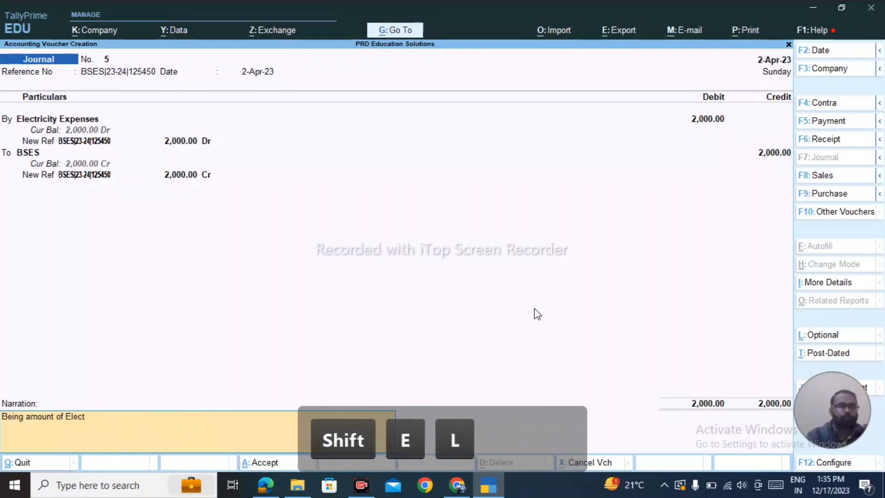
pyautogui.write('ricity Expe')
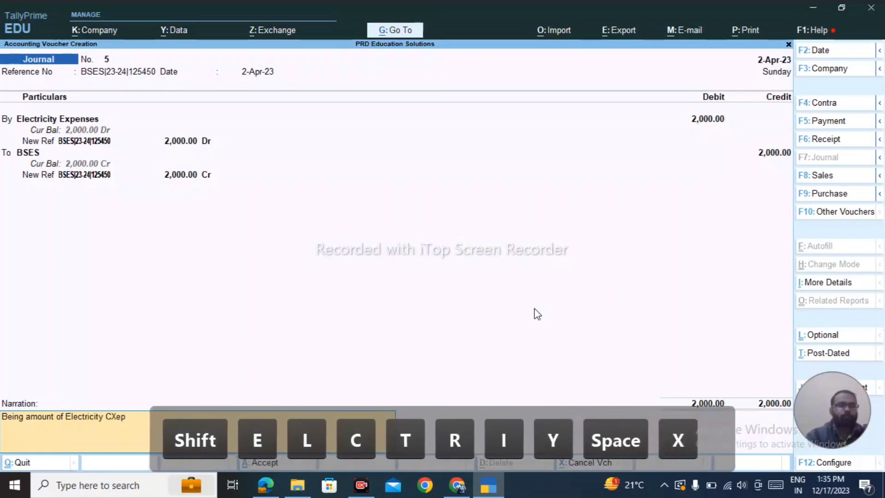
pyautogui.press('BackSpace')
pyautogui.press('BackSpace')
pyautogui.press('BackSpace')
pyautogui.press('BackSpace')
pyautogui.write('C')
pyautogui.press('BackSpace')
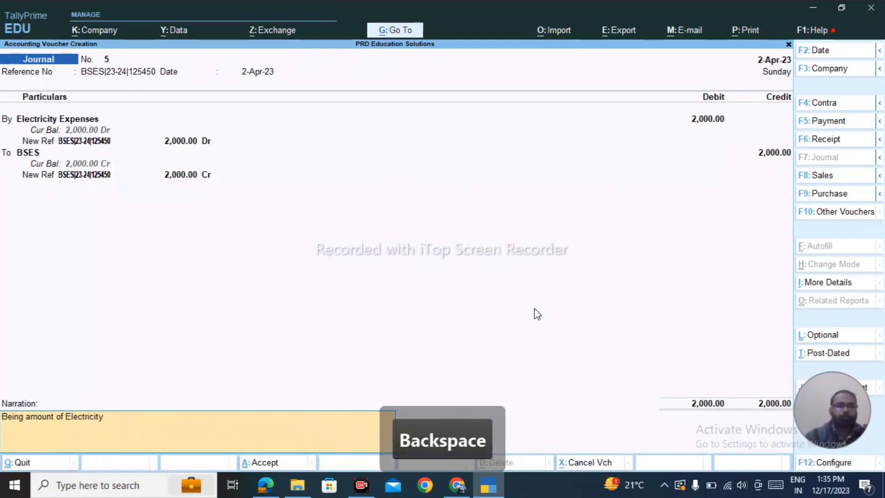
pyautogui.write('expenses re')
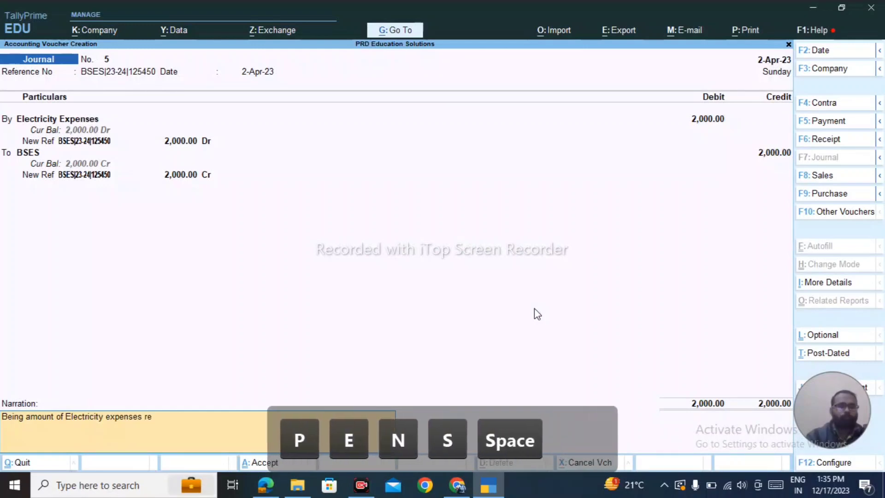
pyautogui.write('corded.')
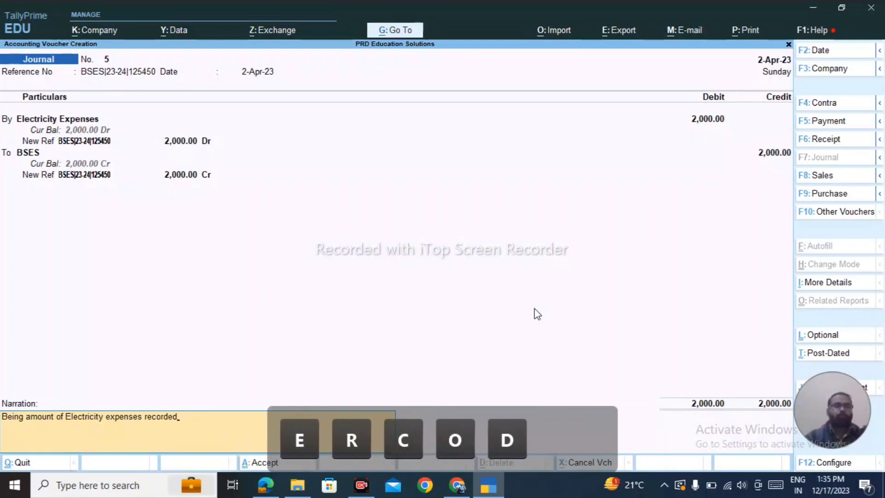
pyautogui.press('Return')
pyautogui.press('Return')
# Switch to Google Sheets and examine the date, amount and reference in the Office Cleaning row.
pyautogui.hotkey('alt', 'Tab')
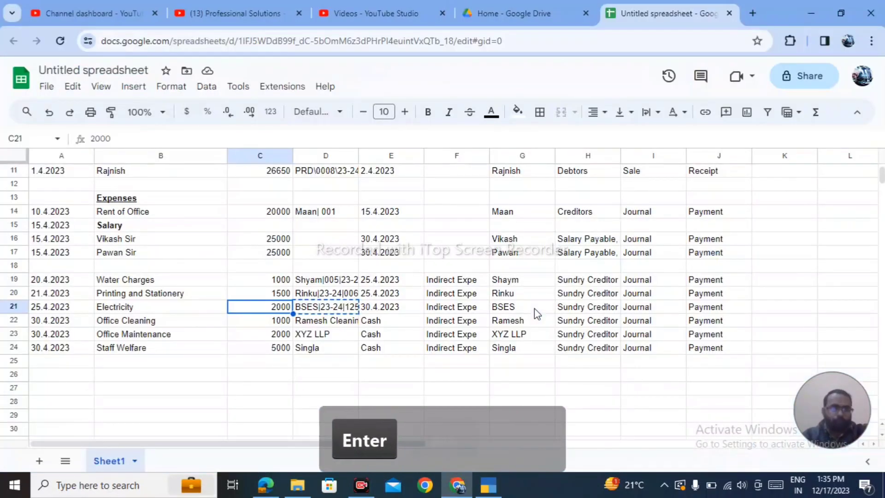
pyautogui.press('Right')
pyautogui.press('Down')
pyautogui.press('Left')
pyautogui.press('Left')
pyautogui.press('Left')
pyautogui.press('Right')
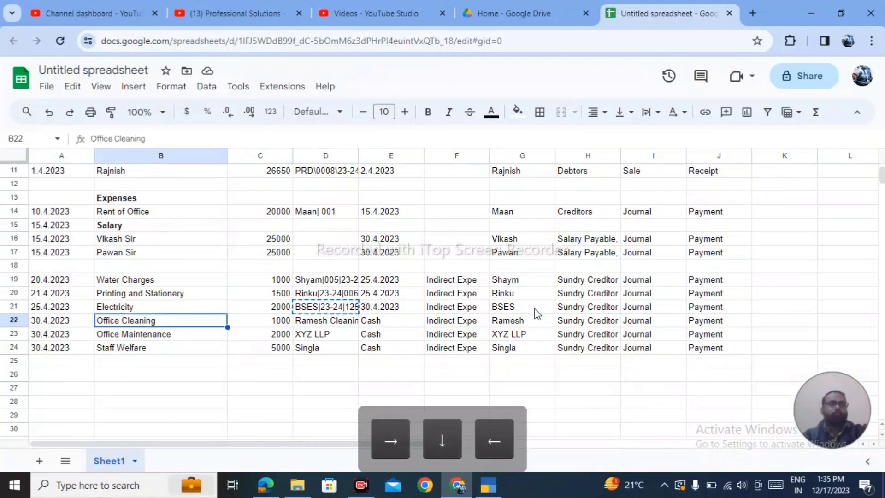
pyautogui.press('Left')
pyautogui.press('Right')
pyautogui.press('Right')
pyautogui.press('Right')
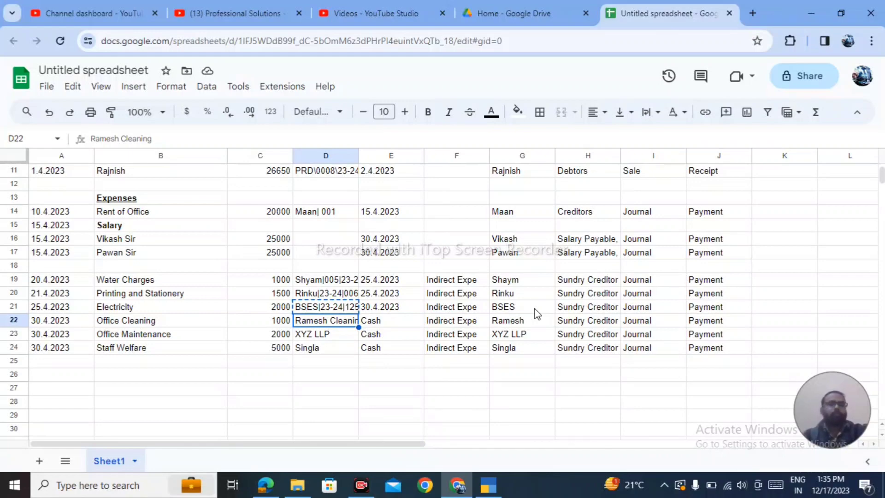
# Check the Electricity row's payment details in Google Sheets and open a Payment voucher in TallyPrime.
pyautogui.hotkey('alt', 'Tab')
pyautogui.hotkey('alt', 'Tab')
pyautogui.press('Up')
pyautogui.press('Right')
pyautogui.press('Right')
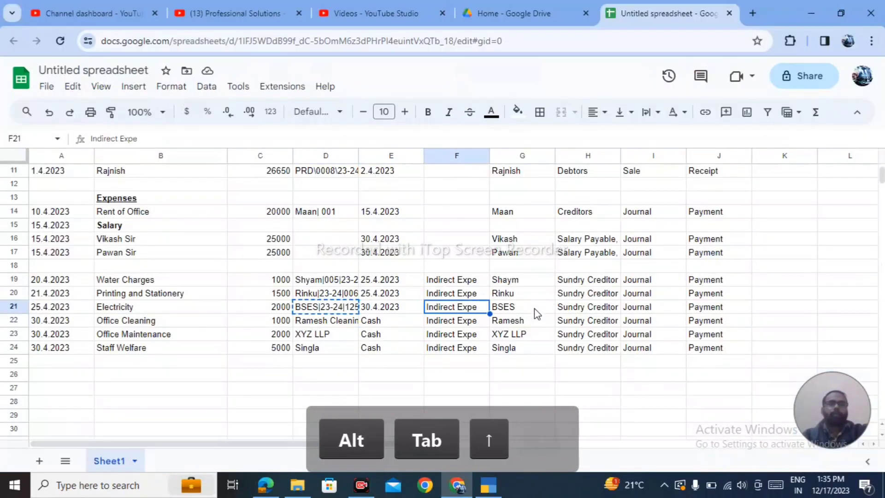
pyautogui.hotkey('alt', 'Tab')
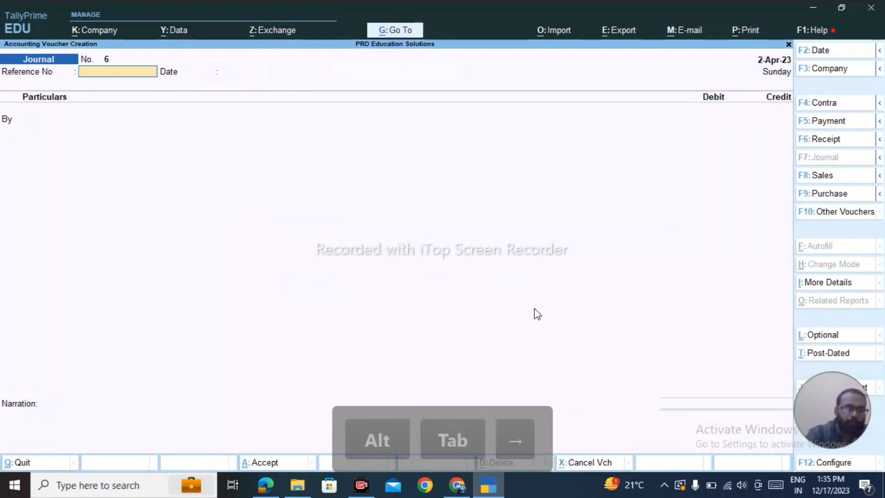
pyautogui.press('F7')
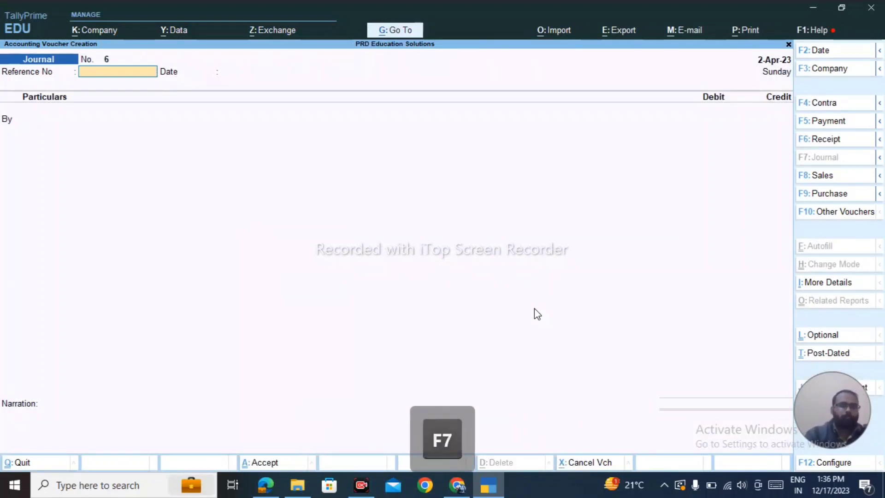
pyautogui.press('F5')
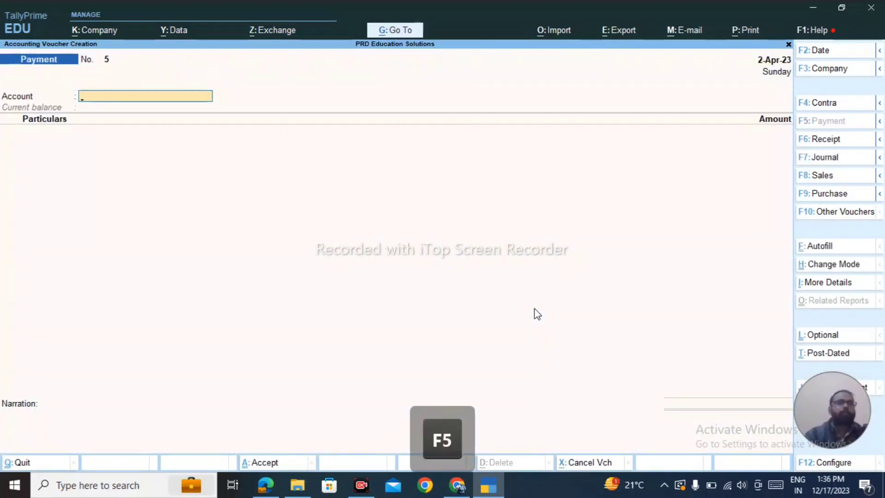
# Choose Axis Bank as the payment account and enter a payment of 2000 to BSES.
pyautogui.press('alt')
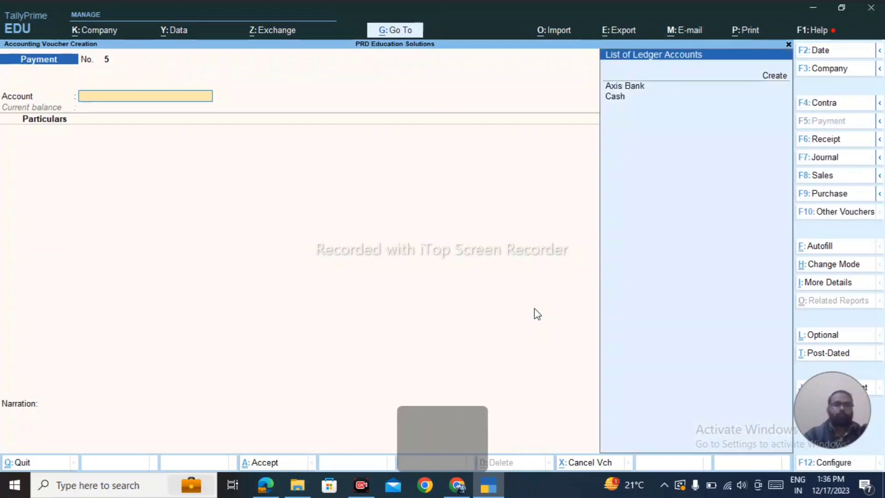
pyautogui.press('Down')
pyautogui.press('Down')
pyautogui.press('Return')
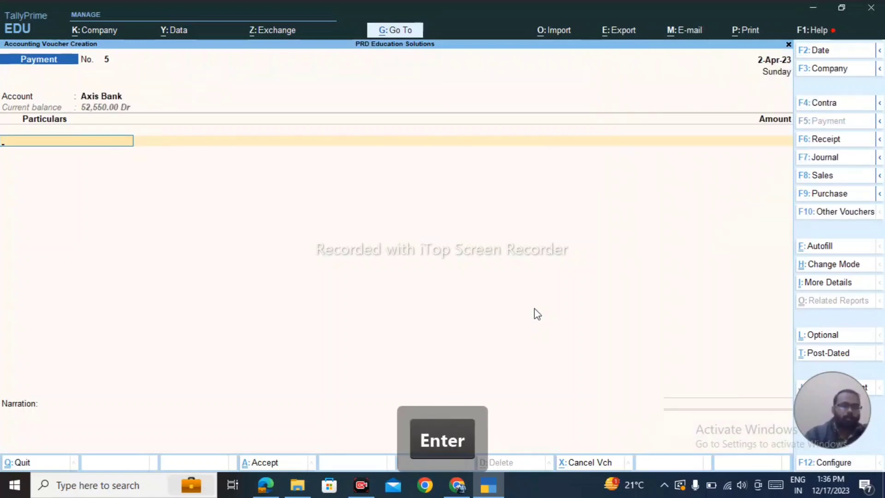
pyautogui.press('alt')
pyautogui.hotkey('alt', 'Tab')
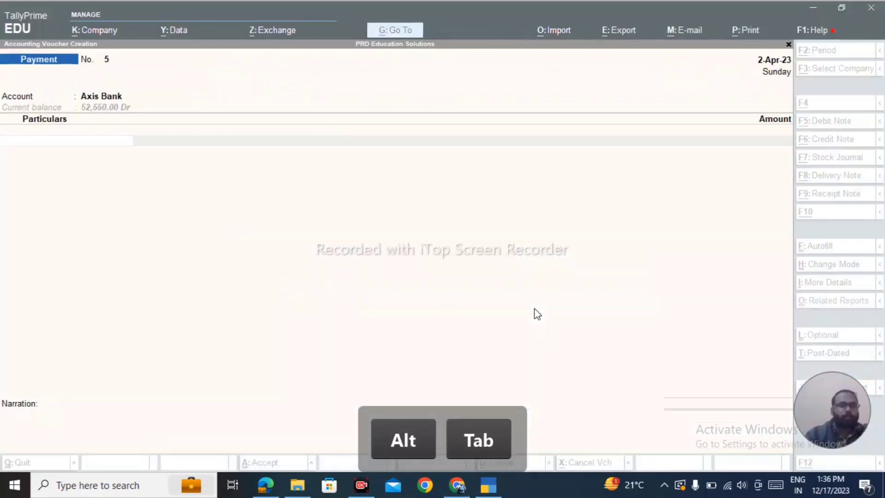
pyautogui.write('bs')
pyautogui.press('Return')
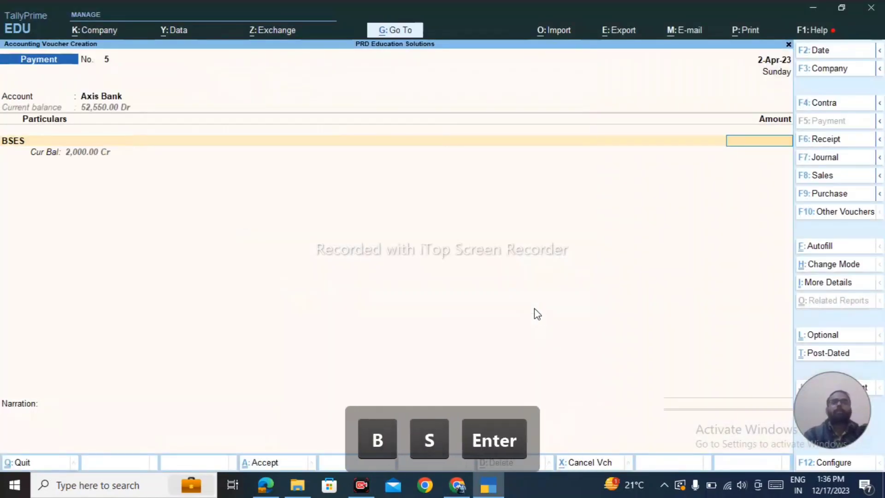
pyautogui.write('2,000')
pyautogui.press('Return')
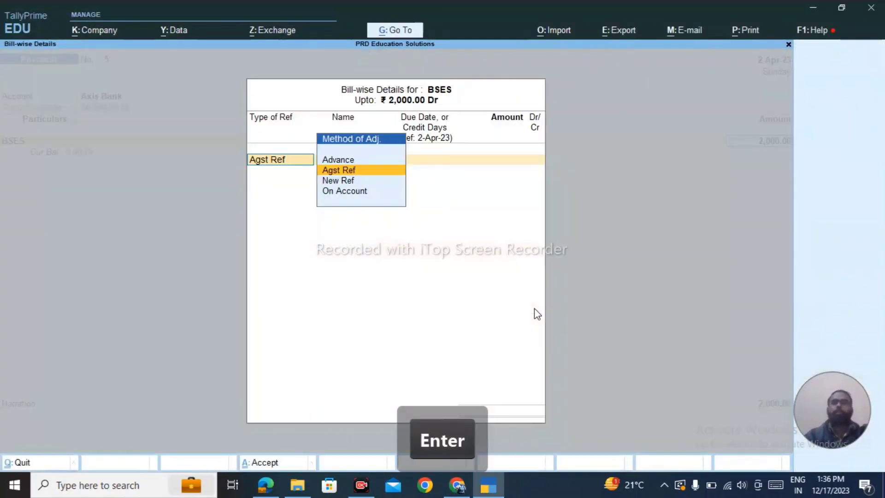
# Allocate the BSES payment of 2000 as Agst Ref to the electricity bill and save the voucher without a narration.
pyautogui.press('Return')
pyautogui.press('Return')
pyautogui.press('Return')
pyautogui.press('Return')
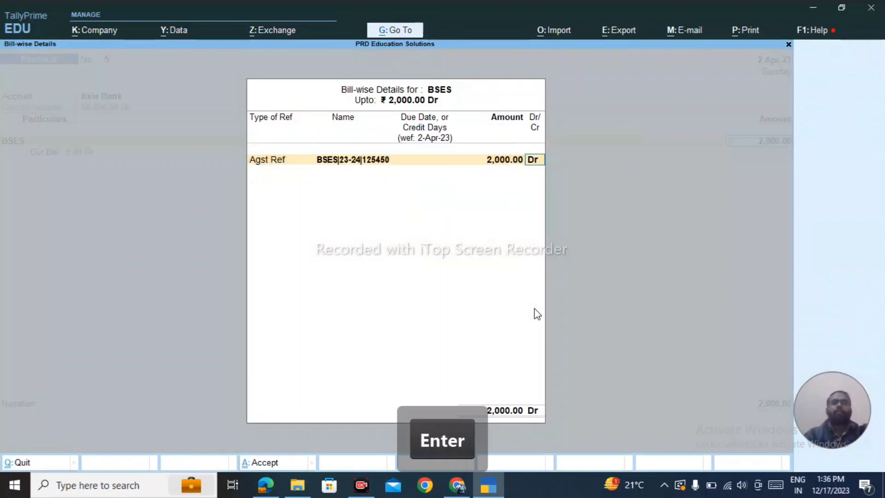
pyautogui.press('Return')
pyautogui.press('Return')
pyautogui.press('Return')
pyautogui.press('Return')
pyautogui.press('Return')
pyautogui.press('Return')
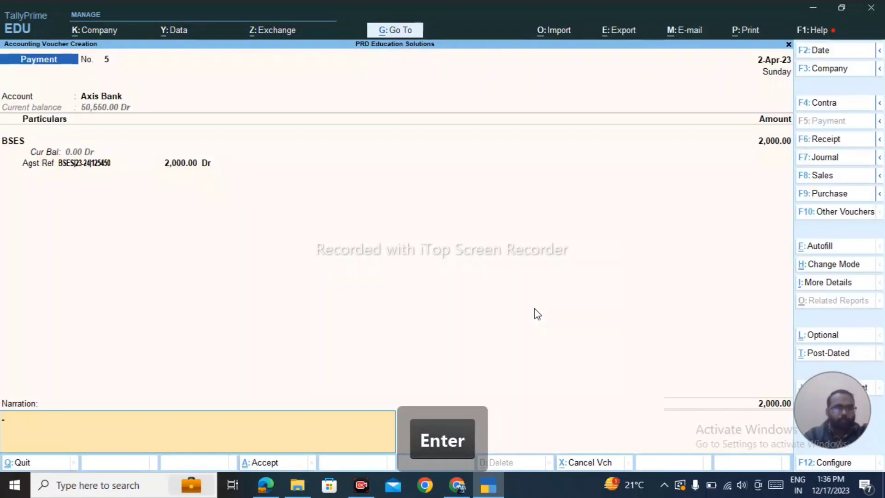
# Check the Office Cleaning row in Google Sheets and open a new Journal voucher in TallyPrime.
pyautogui.hotkey('alt', 'Tab')
pyautogui.press('Down')
pyautogui.press('Left')
pyautogui.press('Left')
pyautogui.press('Left')
pyautogui.press('Left')
pyautogui.press('Left')
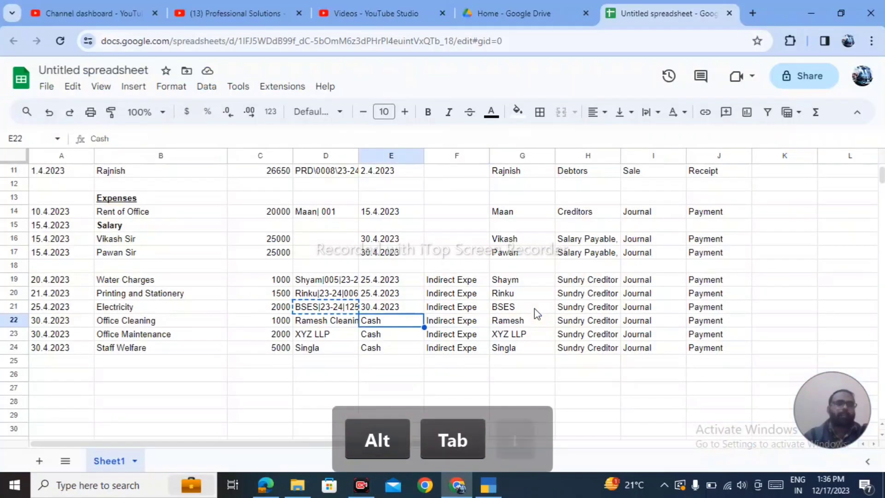
pyautogui.press('Right')
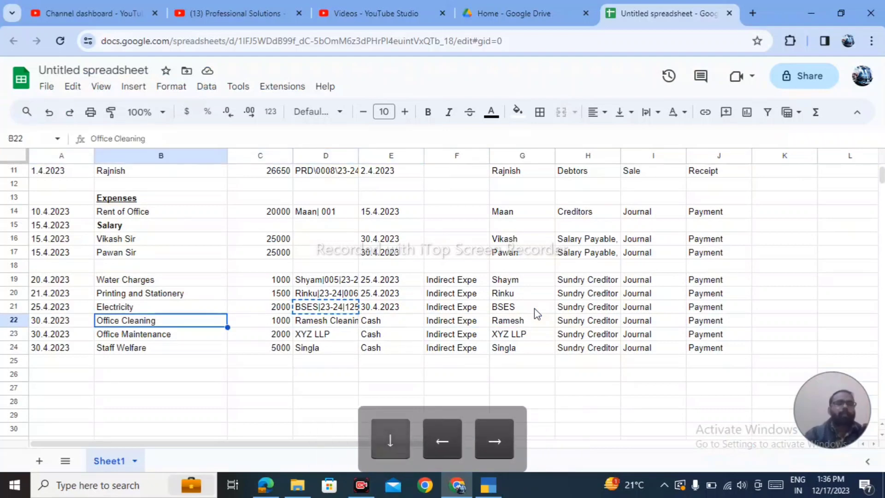
pyautogui.hotkey('alt', 'Tab')
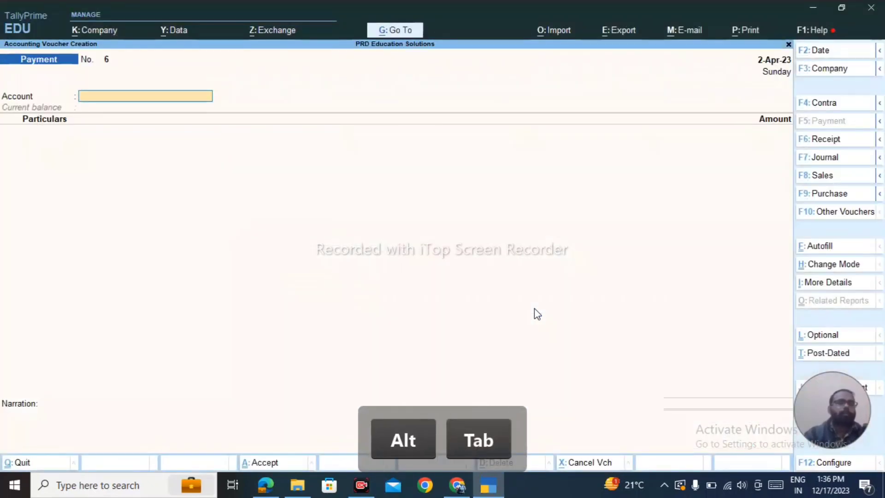
pyautogui.press('F7')
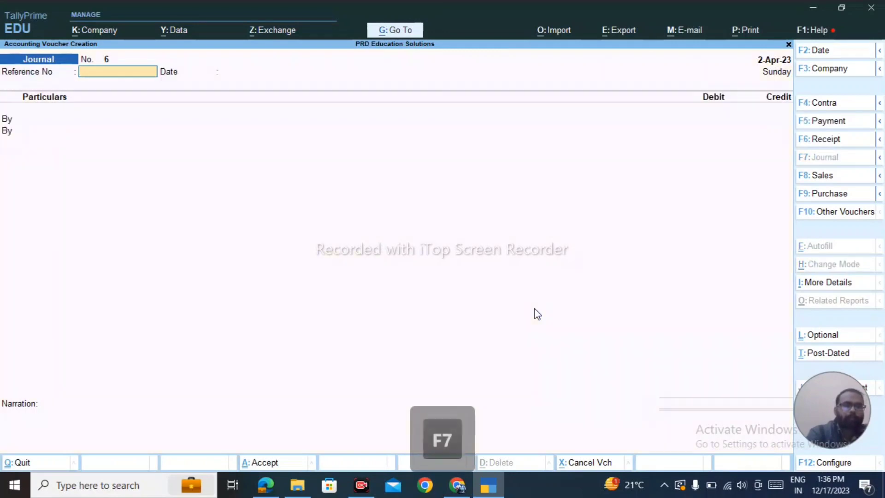
# Leave the journal's Reference No and date blank and select Office Cleaning as the debit ledger, as listed in Google Sheets.
pyautogui.hotkey('alt', 'Tab')
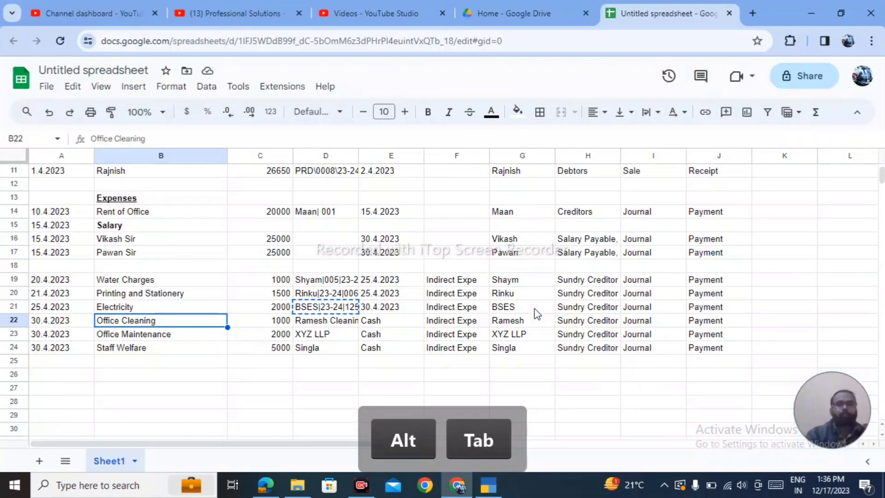
pyautogui.hotkey('alt', 'Tab')
pyautogui.press('Return')
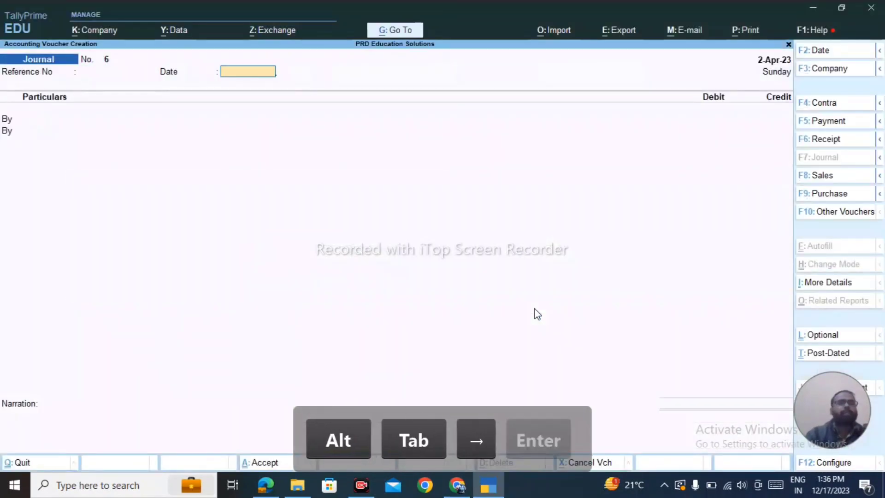
pyautogui.press('Return')
pyautogui.write('Off')
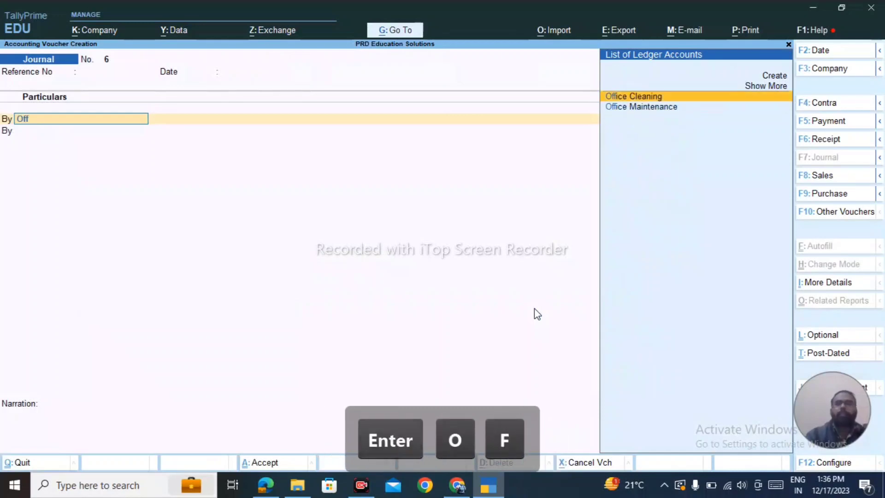
pyautogui.press('Down')
pyautogui.press('Up')
pyautogui.press('Return')
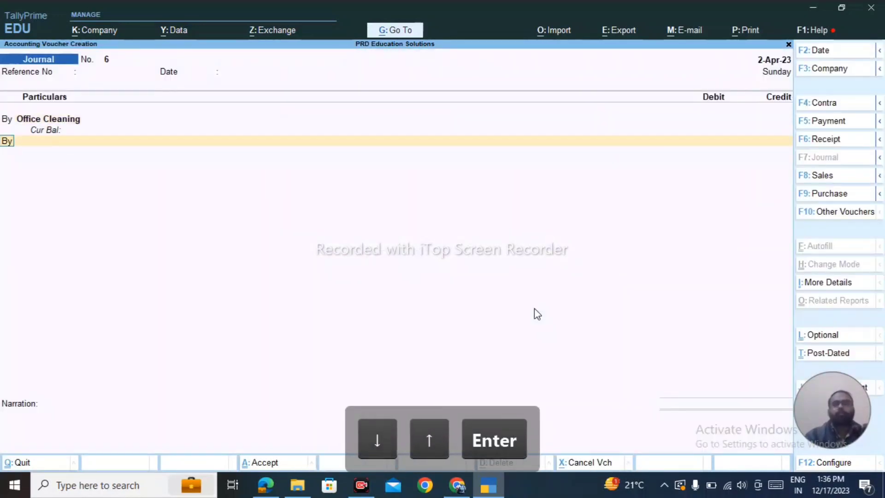
# Check the amount in Google Sheets and debit Office Cleaning 1000 as New Ref 6.
pyautogui.hotkey('alt', 'Tab')
pyautogui.hotkey('alt', 'Tab')
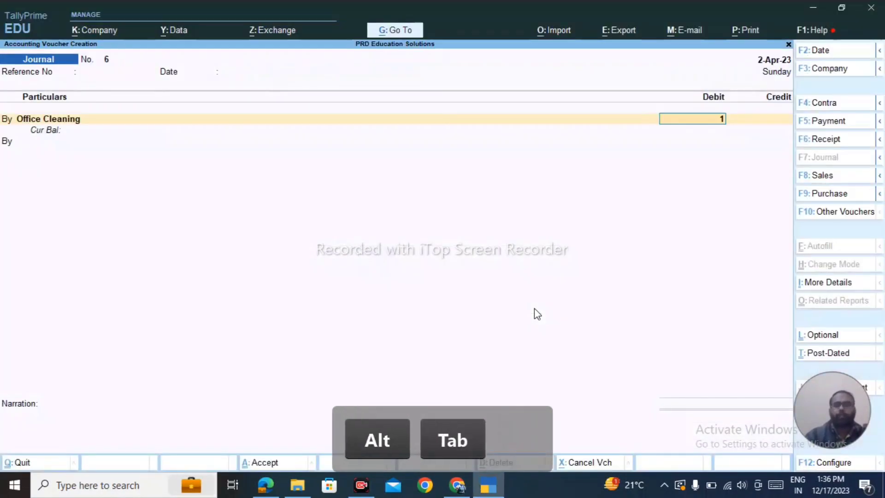
pyautogui.write('1000')
pyautogui.press('Return')
pyautogui.press('Left')
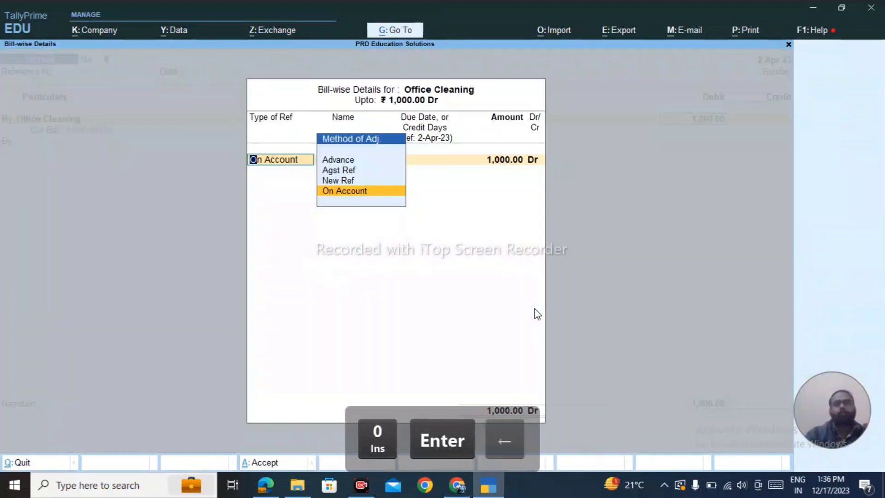
pyautogui.press('Up')
pyautogui.press('Return')
pyautogui.press('Return')
pyautogui.press('Return')
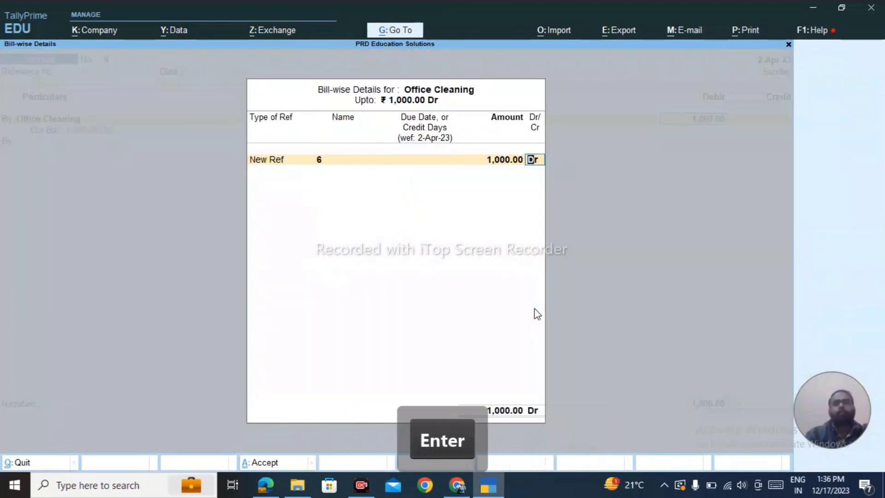
pyautogui.press('Return')
pyautogui.press('BackSpace')
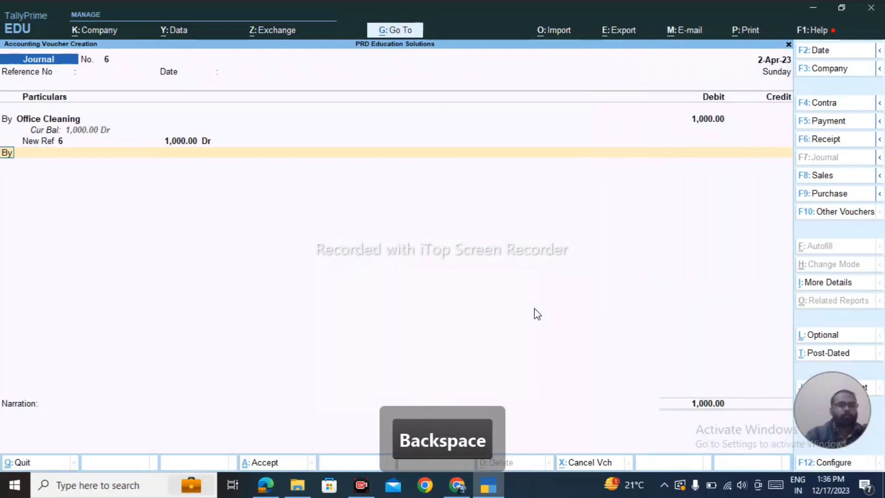
# Check the office cleaning payee in Google Sheets and credit the journal's 1000 to the Ramesh Cleaning ledger in TallyPrime.
pyautogui.write('to')
pyautogui.press('Return')
pyautogui.hotkey('alt', 'Tab')
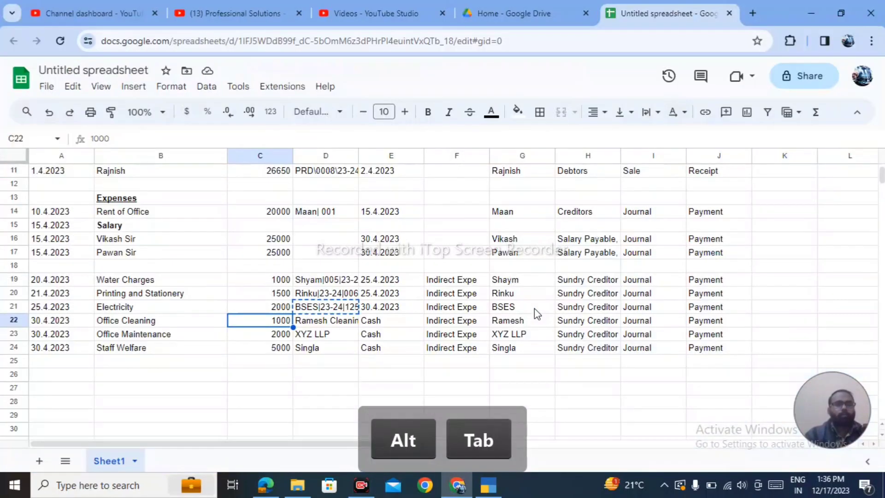
pyautogui.hotkey('alt', 'Tab')
pyautogui.write('Ra')
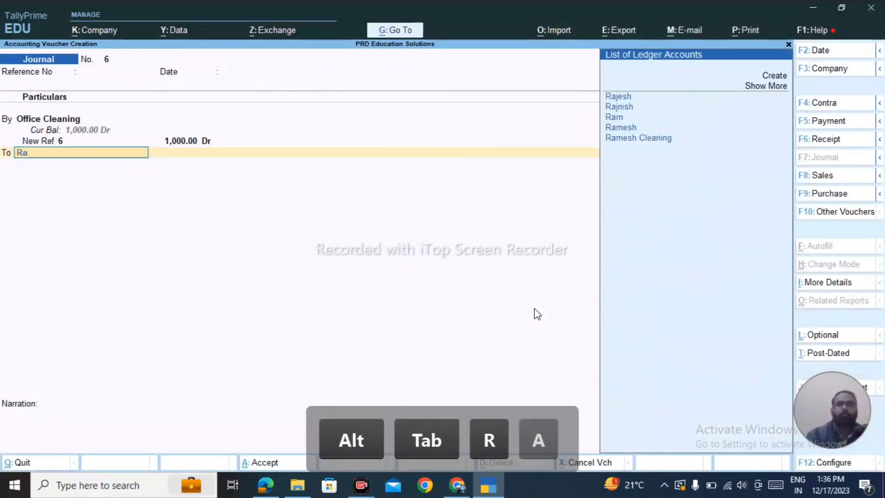
pyautogui.press('Down')
pyautogui.press('Down')
pyautogui.press('Down')
pyautogui.press('Return')
pyautogui.press('Return')
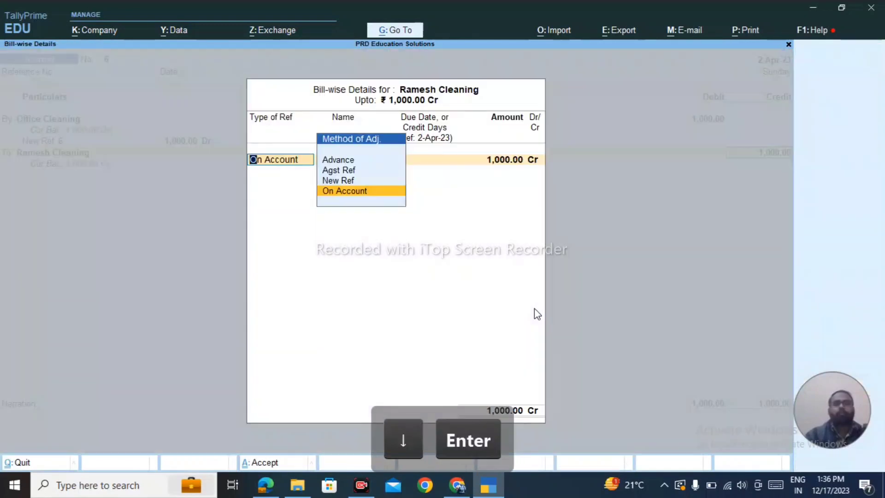
# Allocate the Ramesh Cleaning credit as New Ref 6 and save the journal without a narration.
pyautogui.press('Return')
pyautogui.press('BackSpace')
pyautogui.press('Up')
pyautogui.press('Return')
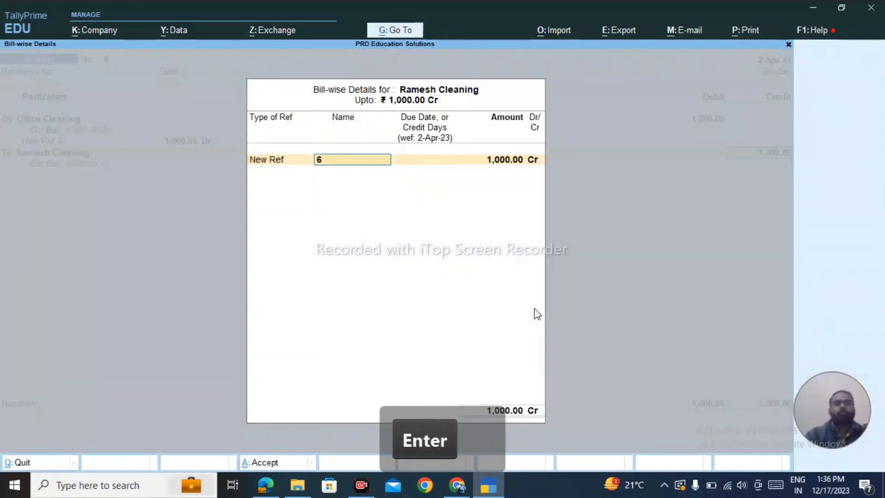
pyautogui.press('Return')
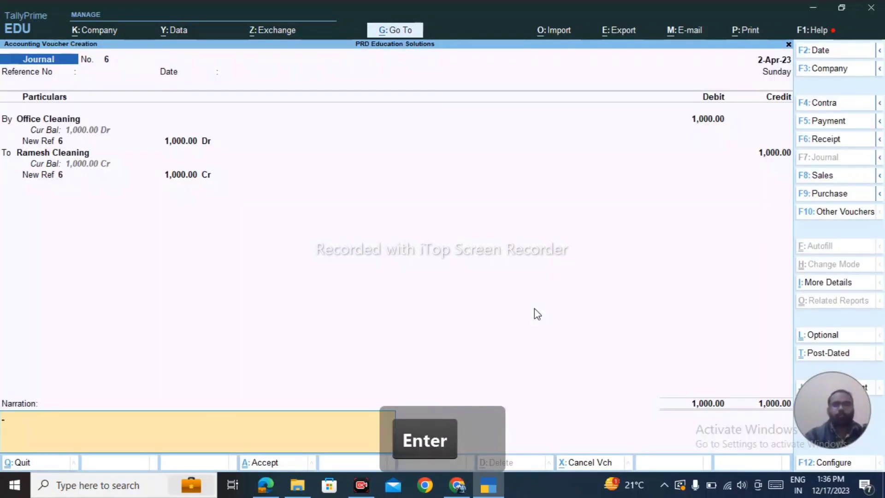
pyautogui.press('Return')
pyautogui.press('Return')
# Check the office cleaning payment mode in Google Sheets and open a TallyPrime Payment voucher with Cash as the account.
pyautogui.hotkey('alt', 'Tab')
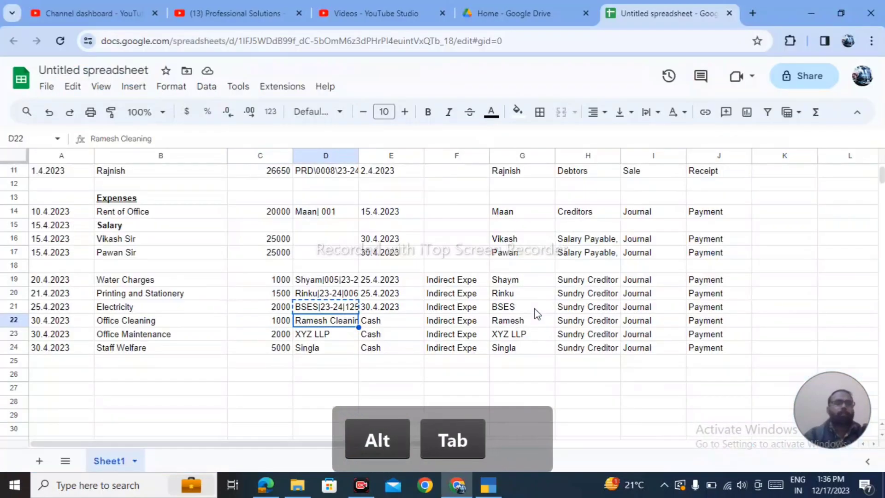
pyautogui.press('Right')
pyautogui.press('Right')
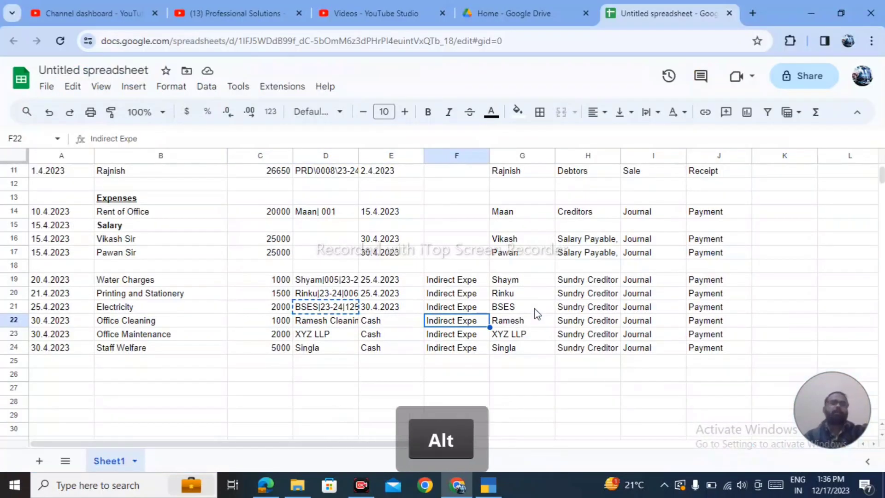
pyautogui.hotkey('alt', 'Tab')
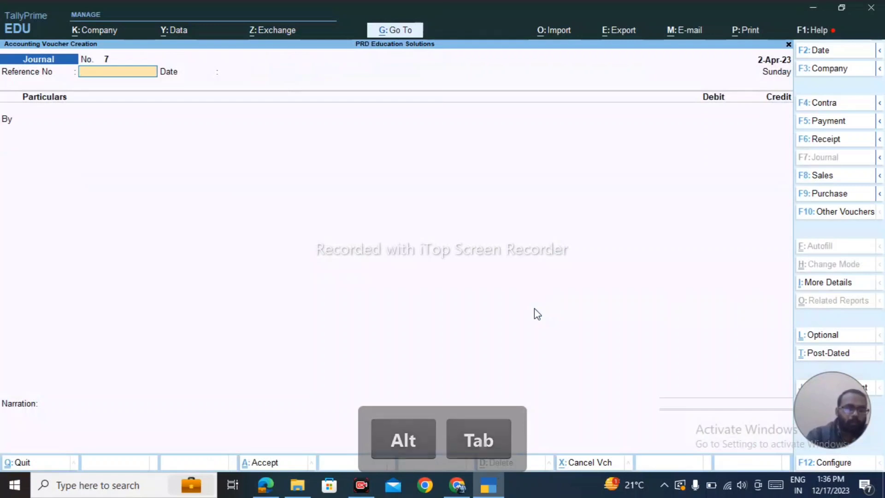
pyautogui.press('F5')
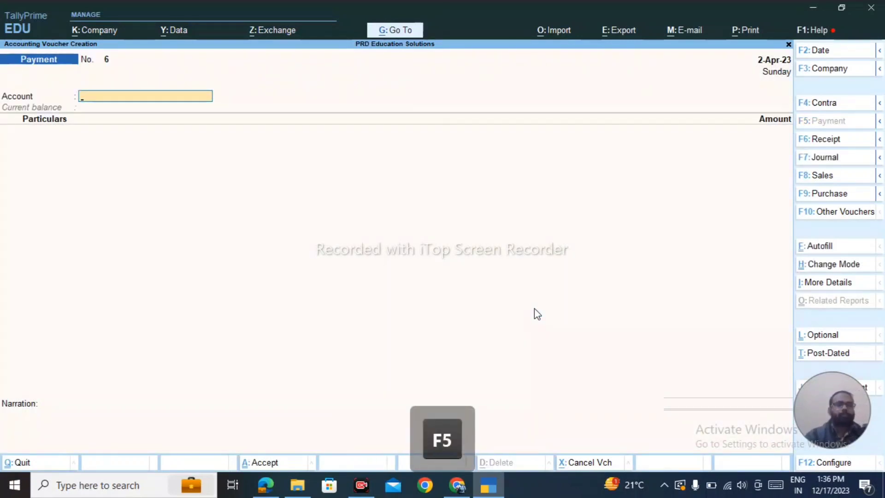
pyautogui.press('Down')
pyautogui.press('Down')
pyautogui.press('Return')
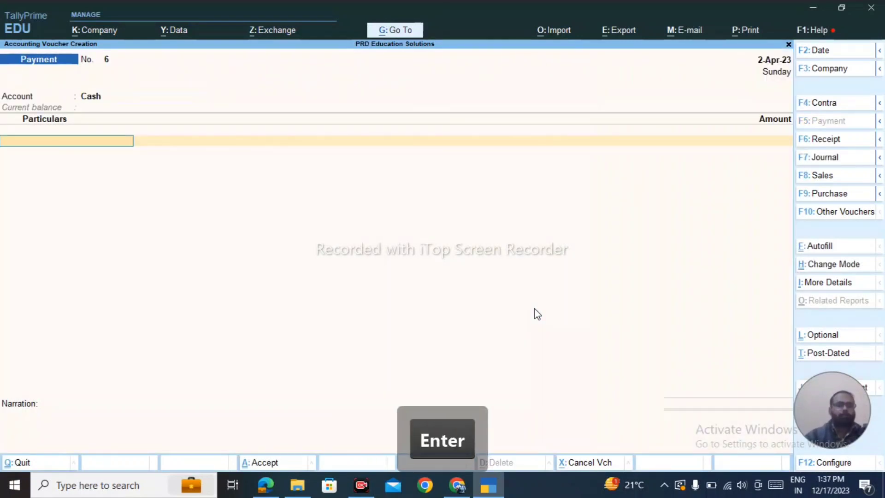
# Select Ramesh Cleaning as the paid ledger and enter 1000, checking the amount in Google Sheets.
pyautogui.write('Ra')
pyautogui.press('Down')
pyautogui.press('Down')
pyautogui.press('Down')
pyautogui.press('Down')
pyautogui.press('Return')
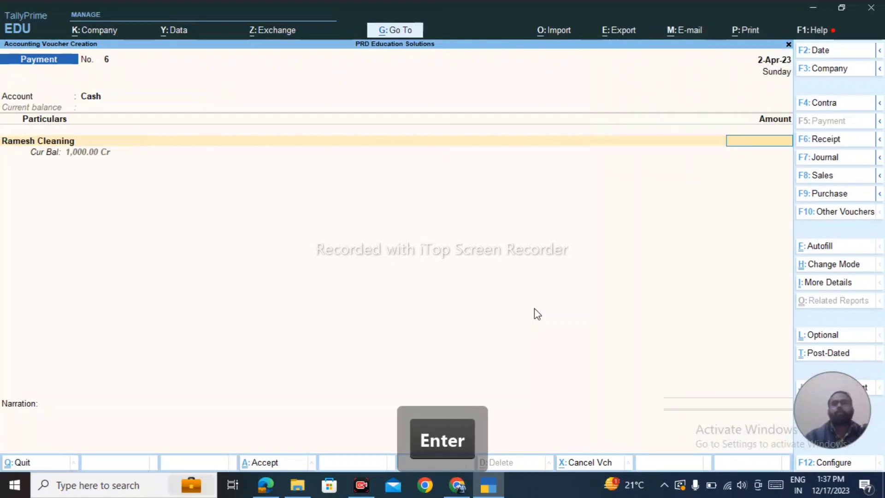
pyautogui.hotkey('alt', 'Tab')
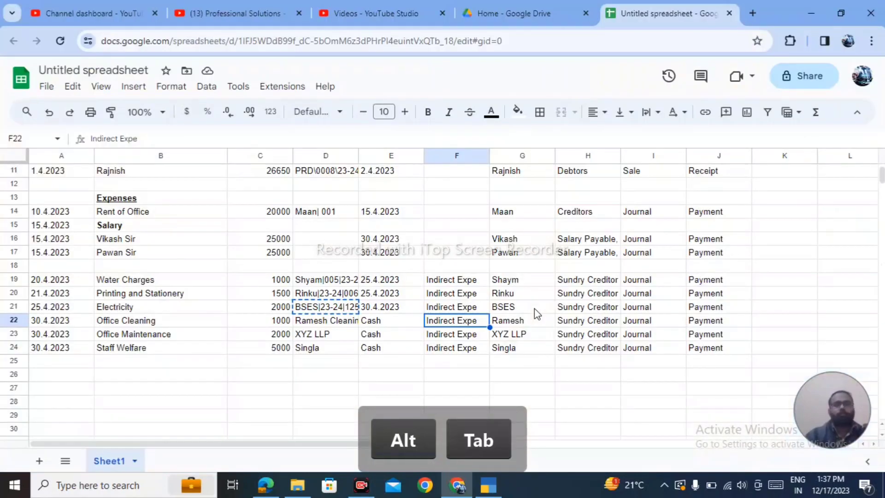
pyautogui.hotkey('alt', 'Tab')
pyautogui.write('1000')
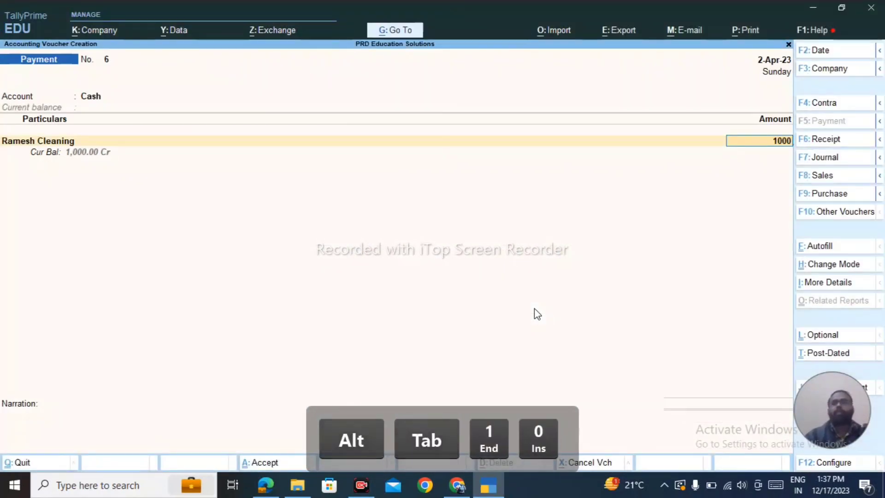
pyautogui.press('Return')
# Allocate the Ramesh Cleaning payment as Agst Ref to bill 6 and save the voucher.
pyautogui.press('Return')
pyautogui.press('Return')
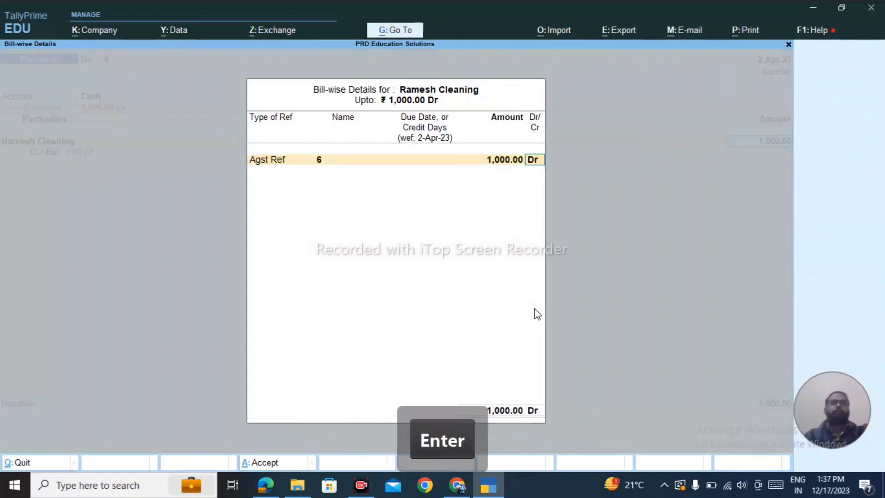
pyautogui.press('Return')
pyautogui.hotkey('ctrl', 'a')
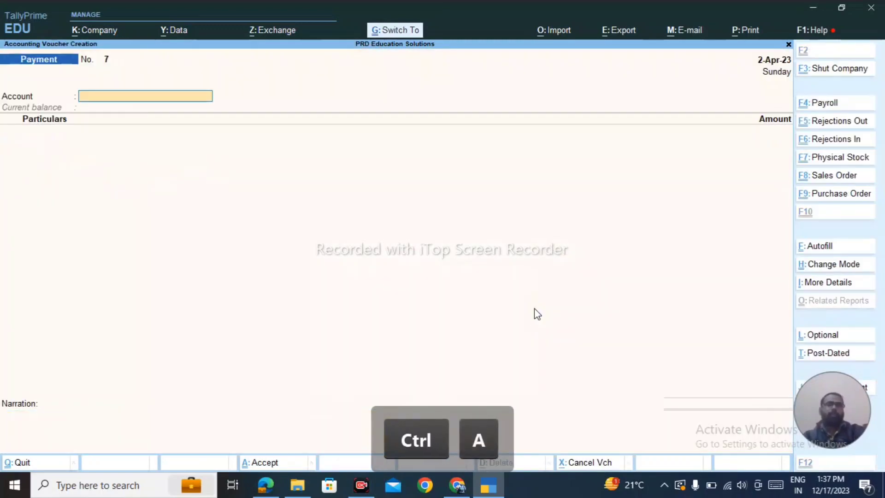
# Check the Office Maintenance row in Google Sheets and open a new Journal voucher in TallyPrime.
pyautogui.hotkey('alt', 'Tab')
pyautogui.press('Left')
pyautogui.press('Left')
pyautogui.press('Left')
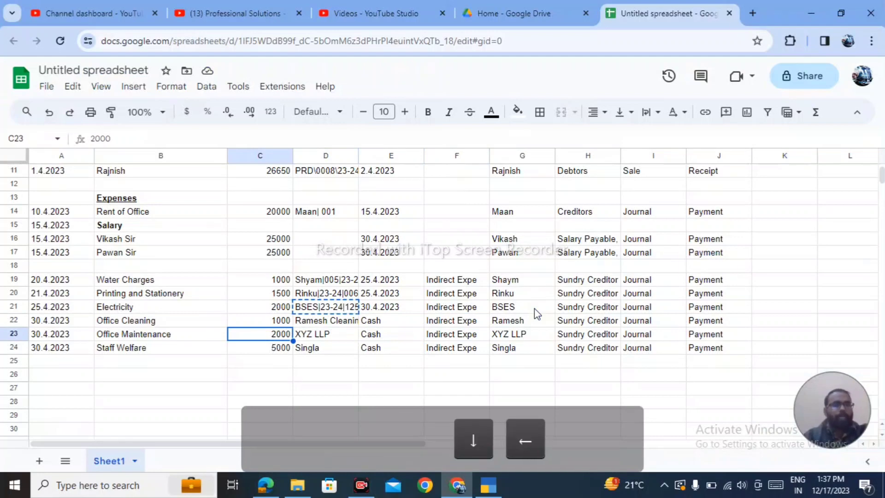
pyautogui.hotkey('alt', 'Tab')
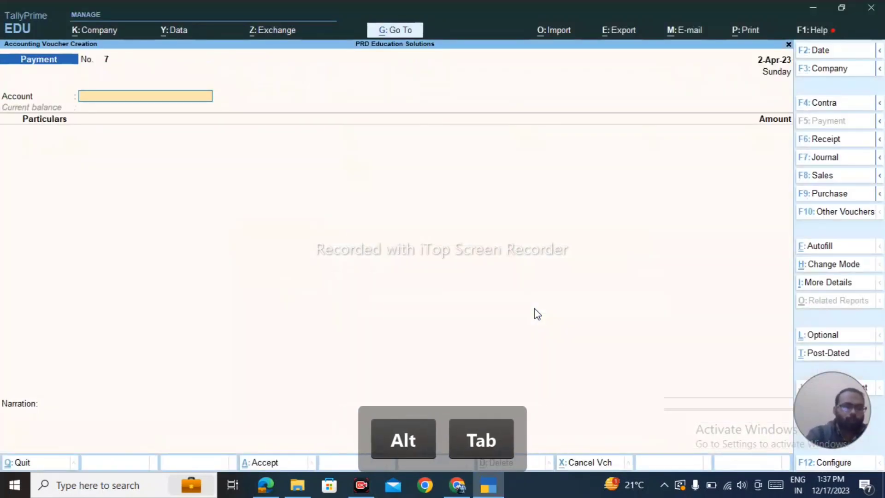
pyautogui.press('F7')
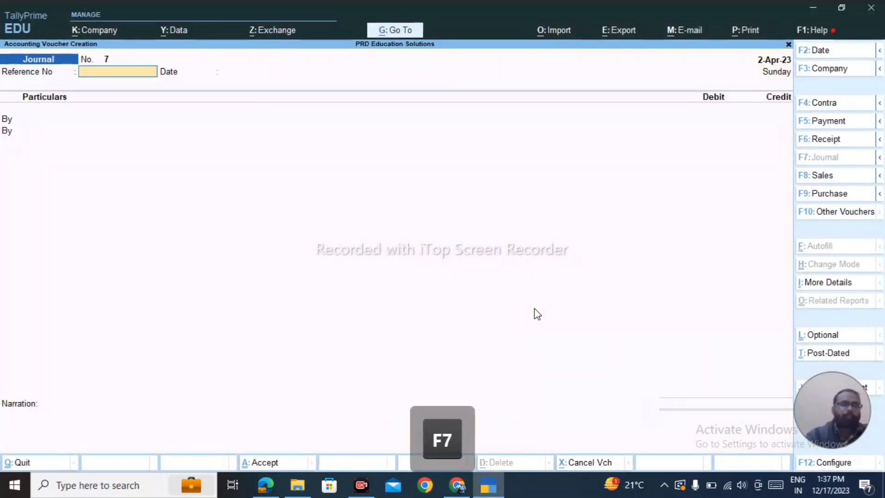
# Leave the journal's Reference No and tax classification blank and select Office Maintenance as the debit ledger.
pyautogui.press('Return')
pyautogui.press('Return')
pyautogui.write('O')
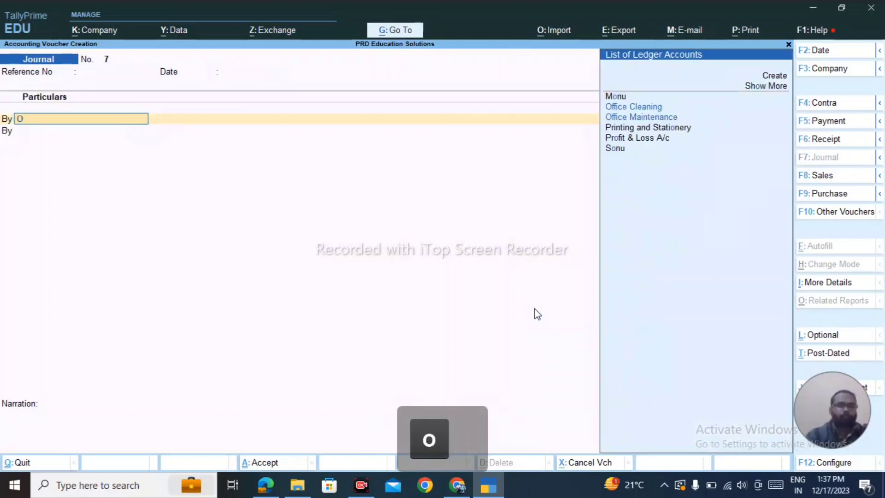
pyautogui.write('ff')
pyautogui.press('Return')
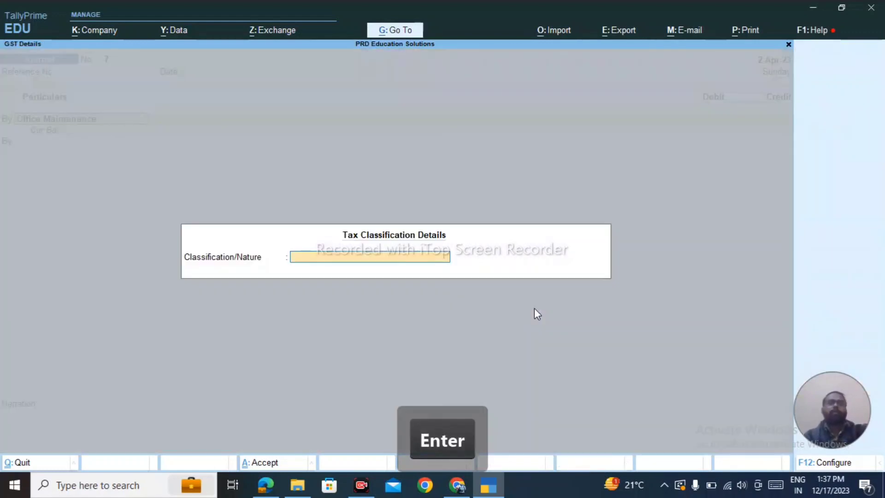
pyautogui.press('Return')
# Check the amount in Google Sheets and debit Office Maintenance 2000 as New Ref 7.
pyautogui.hotkey('alt', 'Tab')
pyautogui.hotkey('alt', 'Tab')
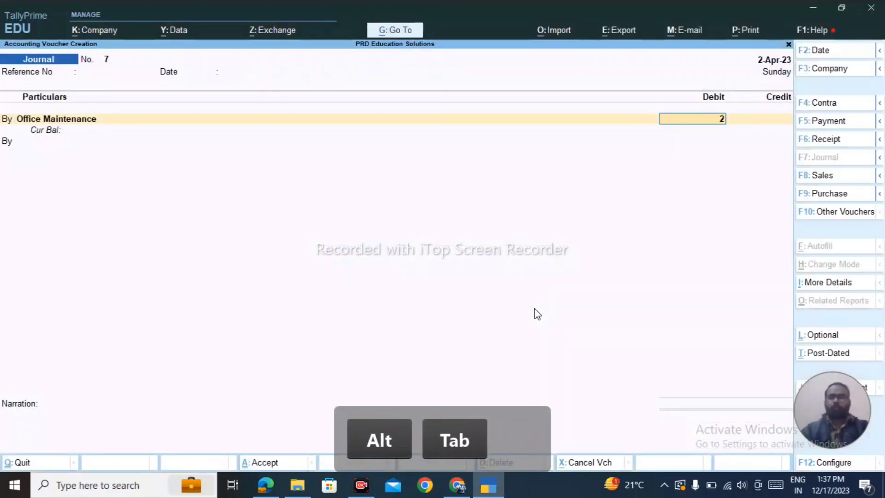
pyautogui.write('2000')
pyautogui.press('Return')
pyautogui.press('Return')
pyautogui.press('BackSpace')
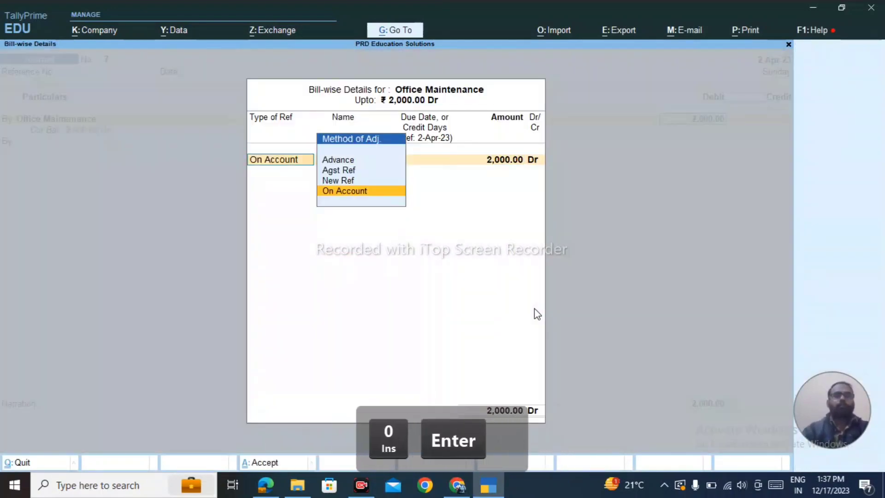
pyautogui.press('Up')
pyautogui.press('Up')
pyautogui.press('Down')
pyautogui.press('Return')
pyautogui.press('Return')
pyautogui.press('Return')
pyautogui.press('Return')
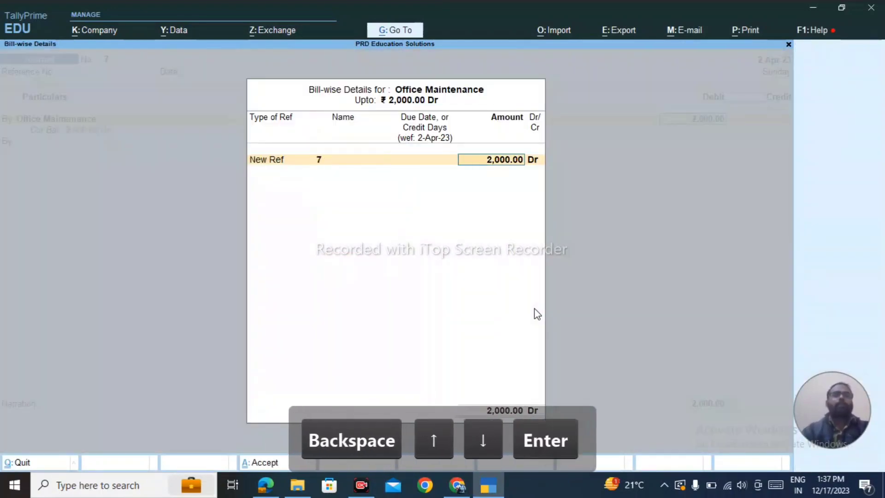
# Check the office maintenance payee in Google Sheets and credit the journal's 2000 to XYZ LLP in TallyPrime.
pyautogui.hotkey('alt', 'Tab')
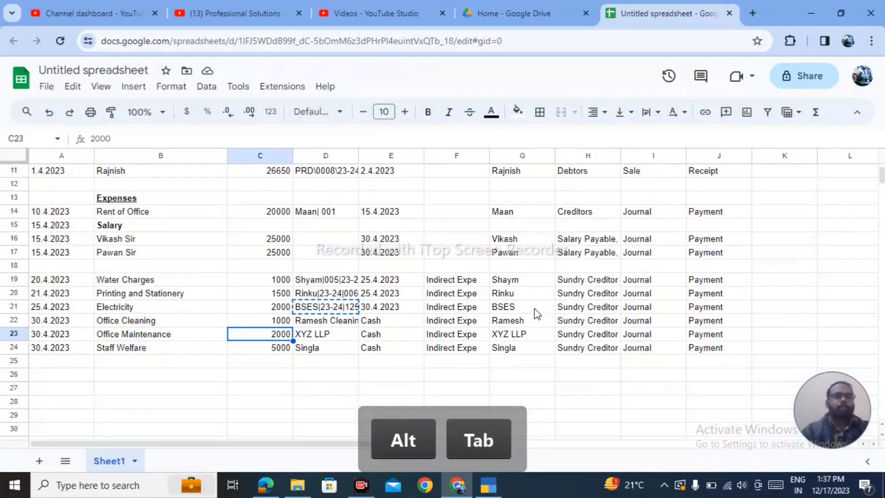
pyautogui.hotkey('alt', 'Tab')
pyautogui.press('t')
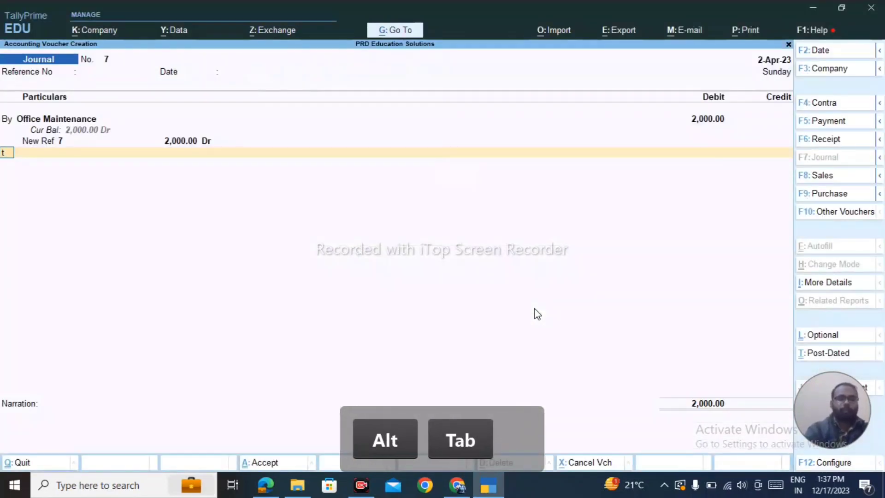
pyautogui.press('o')
pyautogui.press('Return')
pyautogui.write('X')
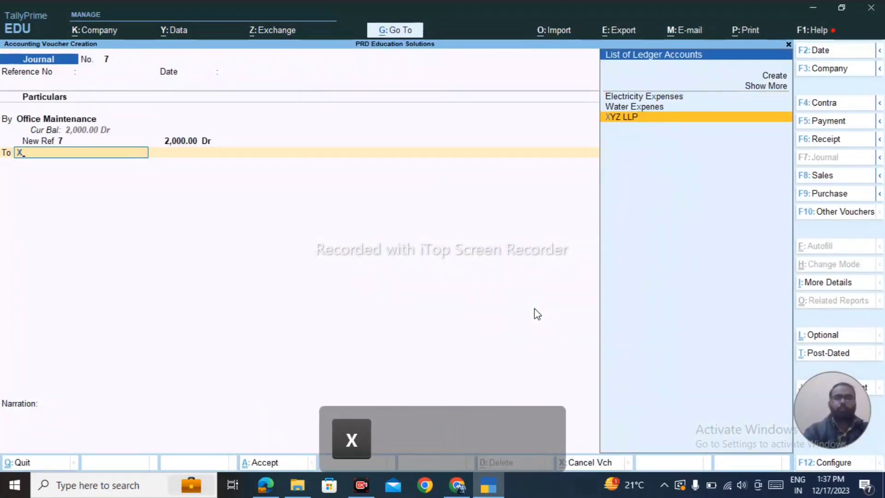
pyautogui.press('Return')
pyautogui.press('Return')
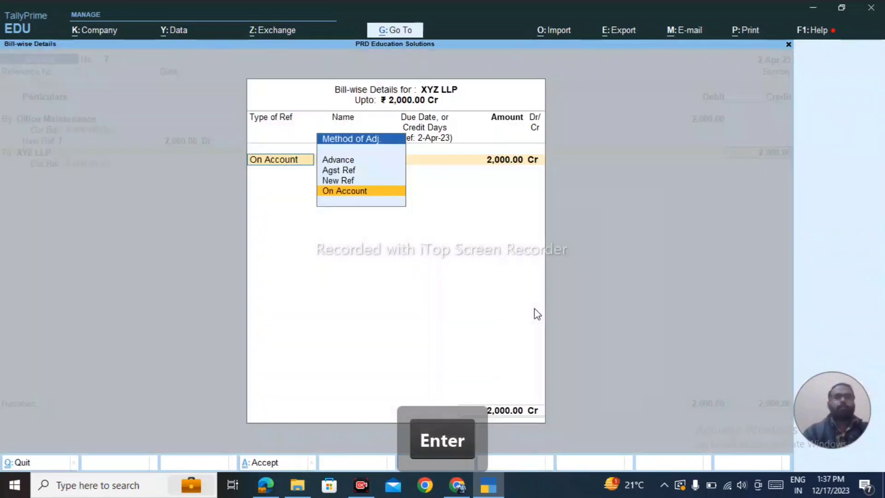
# Allocate the XYZ LLP credit as New Ref 7 and save the journal without a narration.
pyautogui.press('Up')
pyautogui.press('Return')
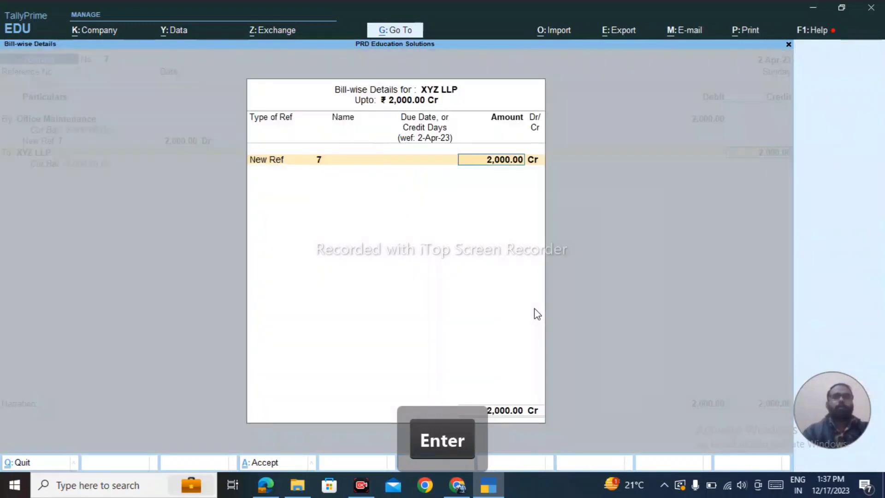
pyautogui.press('Return')
pyautogui.press('Return')
pyautogui.press('Return')
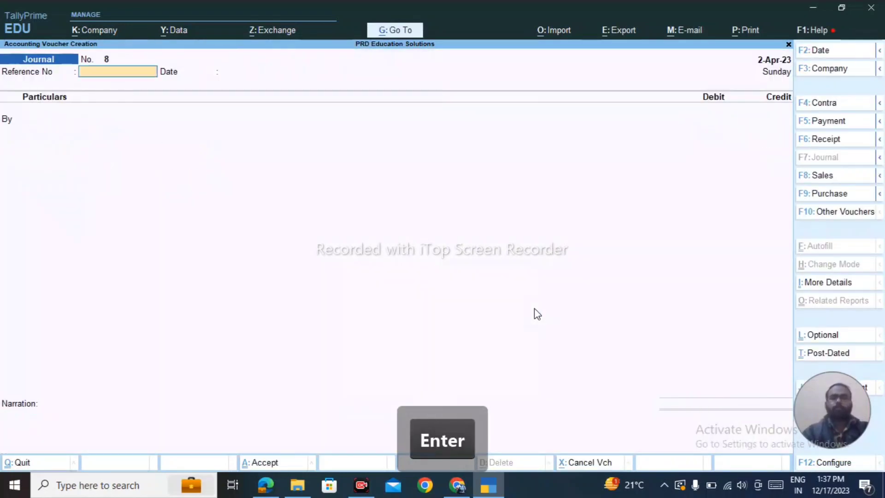
# Check the XYZ LLP entry in Google Sheets and open a TallyPrime Payment voucher with Cash as the account.
pyautogui.hotkey('alt', 'Tab')
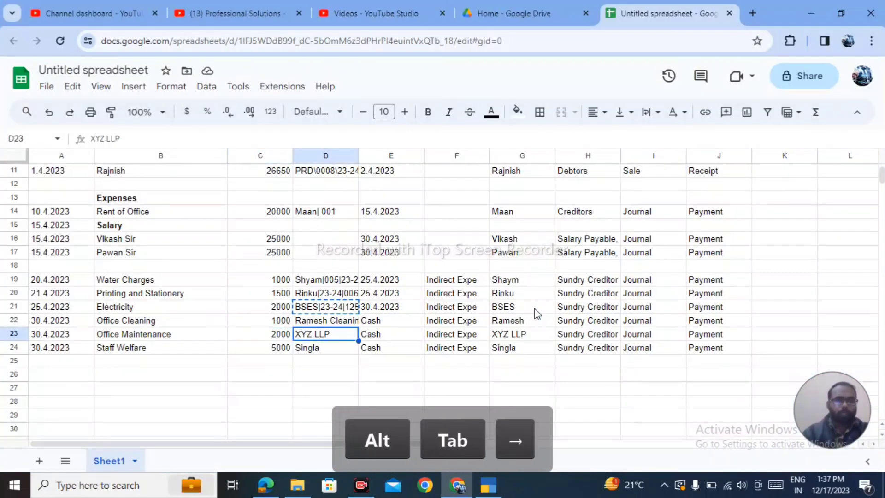
pyautogui.hotkey('alt', 'Tab')
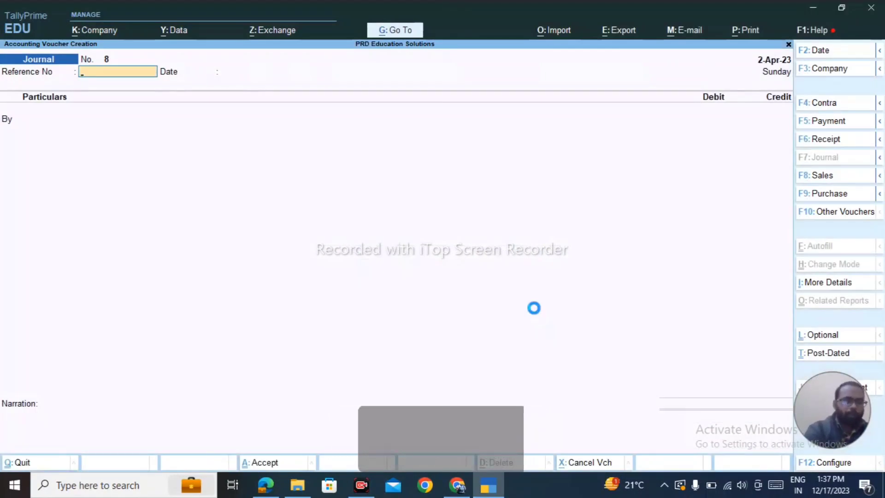
pyautogui.press('F5')
pyautogui.press('Down')
pyautogui.press('Down')
pyautogui.press('Return')
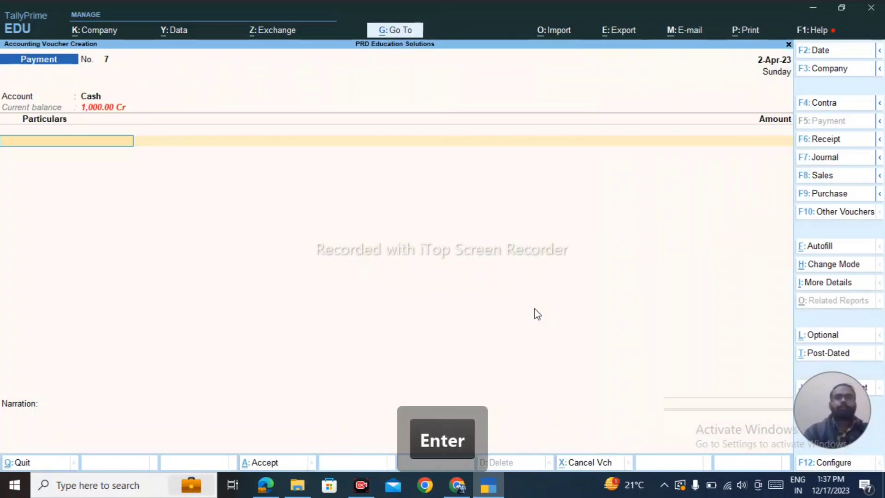
# Check the office maintenance payee in Google Sheets and choose XYZ LLP as the TallyPrime payment's particulars.
pyautogui.hotkey('alt', 'Tab')
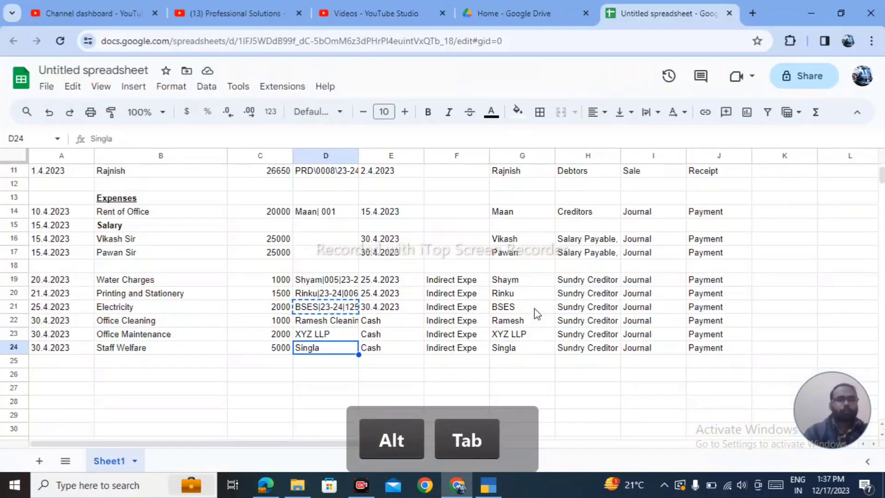
pyautogui.hotkey('alt', 'Tab')
pyautogui.press('Up')
pyautogui.write('xyz')
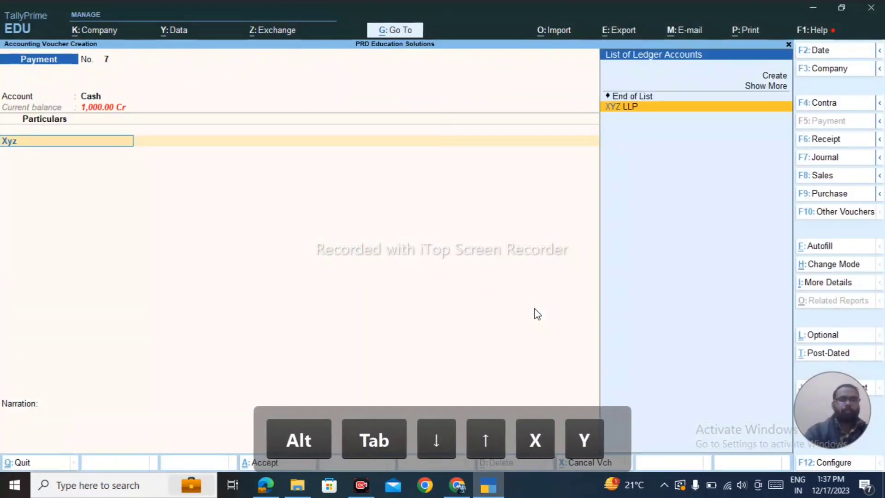
pyautogui.press('Return')
# Check the office maintenance amount in Google Sheets and enter 2000 for XYZ LLP in the TallyPrime payment.
pyautogui.hotkey('alt', 'Tab')
pyautogui.press('Tab')
pyautogui.press('Tab')
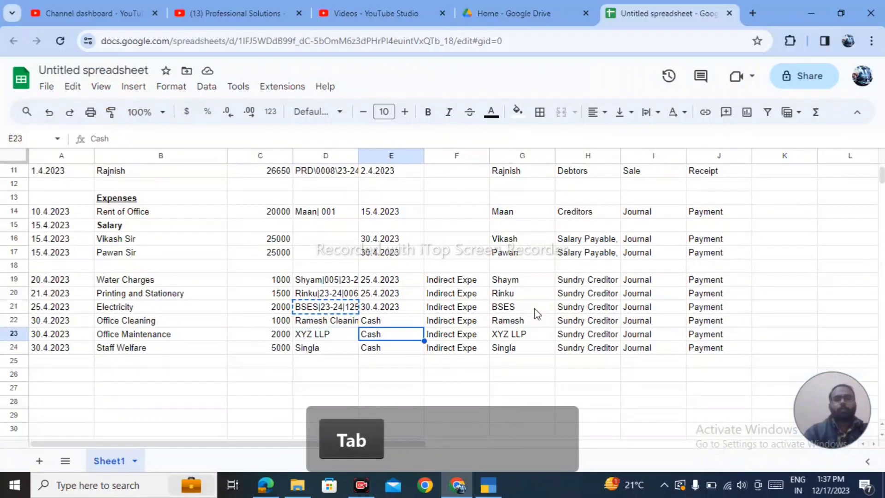
pyautogui.press('Right')
pyautogui.press('Left')
pyautogui.press('Left')
pyautogui.press('Left')
pyautogui.press('Left')
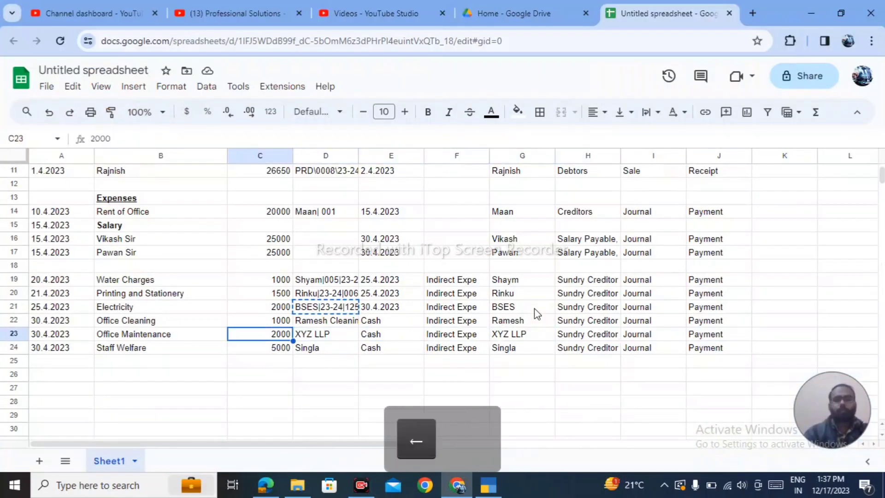
pyautogui.hotkey('alt', 'Tab')
pyautogui.write('2000')
pyautogui.press('Return')
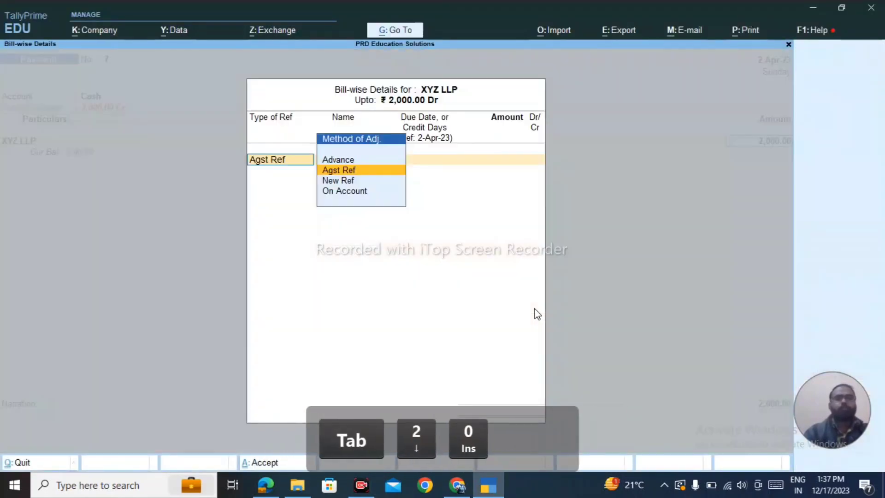
# Allocate the XYZ LLP payment as Agst Ref 7 and save the voucher without a narration.
pyautogui.press('Return')
pyautogui.press('Return')
pyautogui.press('Return')
pyautogui.press('Return')
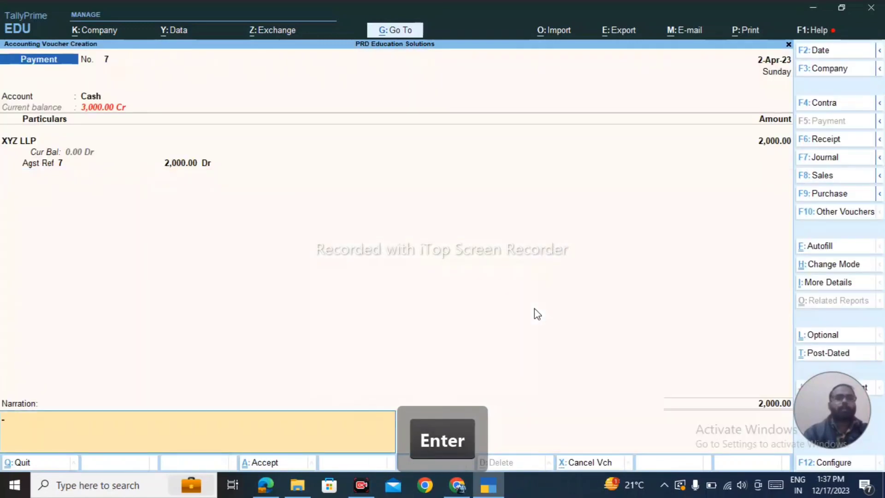
pyautogui.press('Return')
pyautogui.press('Return')
# Check the staff welfare row in Google Sheets and open a TallyPrime Journal voucher with Staff Wlefare as the debit ledger.
pyautogui.hotkey('alt', 'Tab')
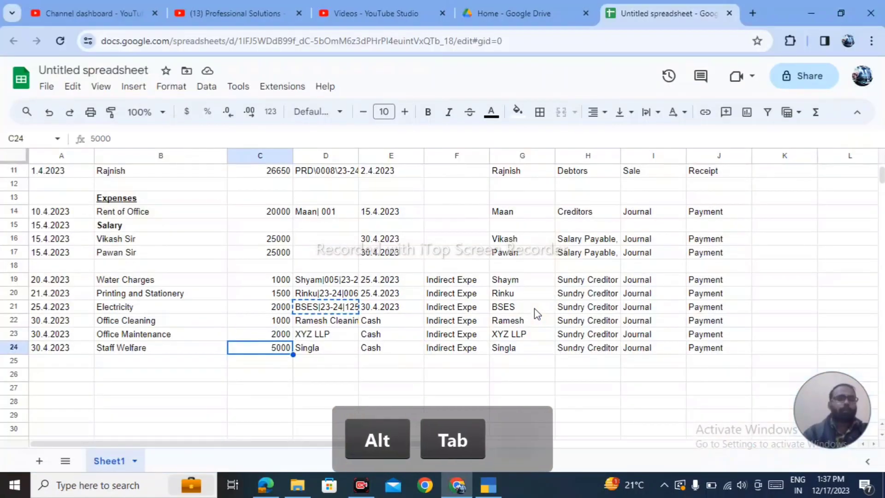
pyautogui.press('Left')
pyautogui.press('Left')
pyautogui.press('Right')
pyautogui.press('Right')
pyautogui.hotkey('alt', 'Tab')
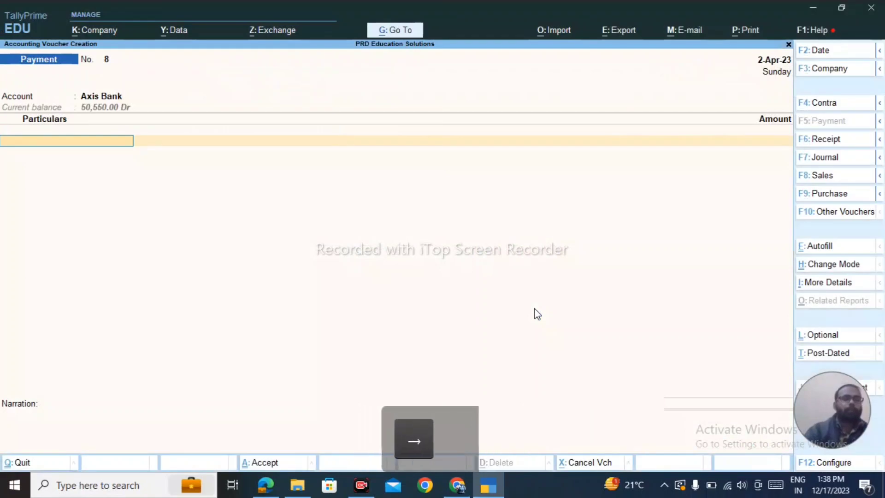
pyautogui.press('F7')
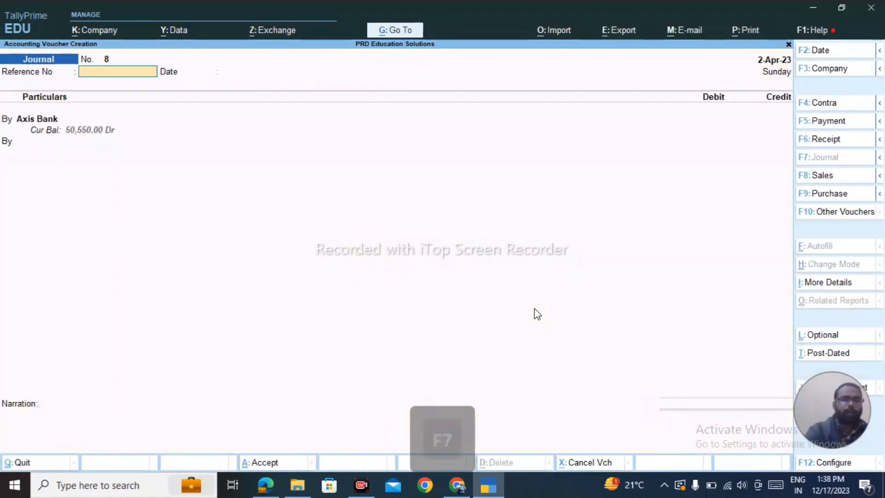
pyautogui.press('Return')
pyautogui.press('Return')
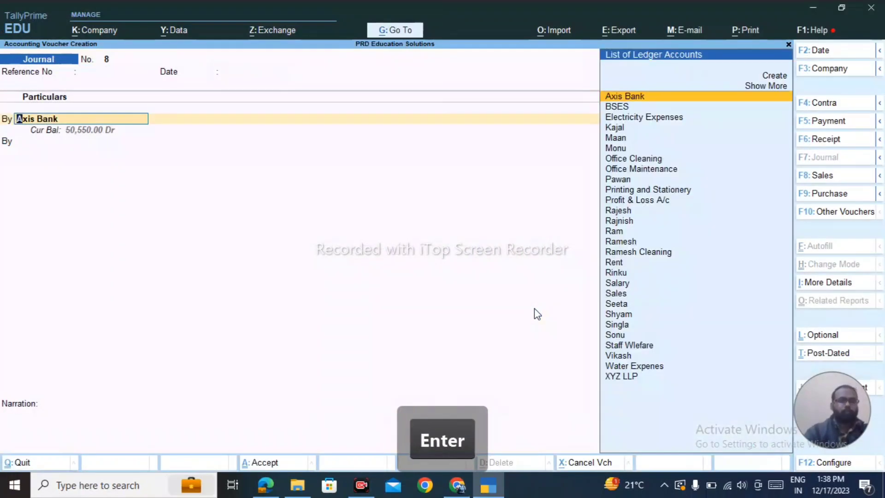
pyautogui.write('sta')
pyautogui.press('Return')
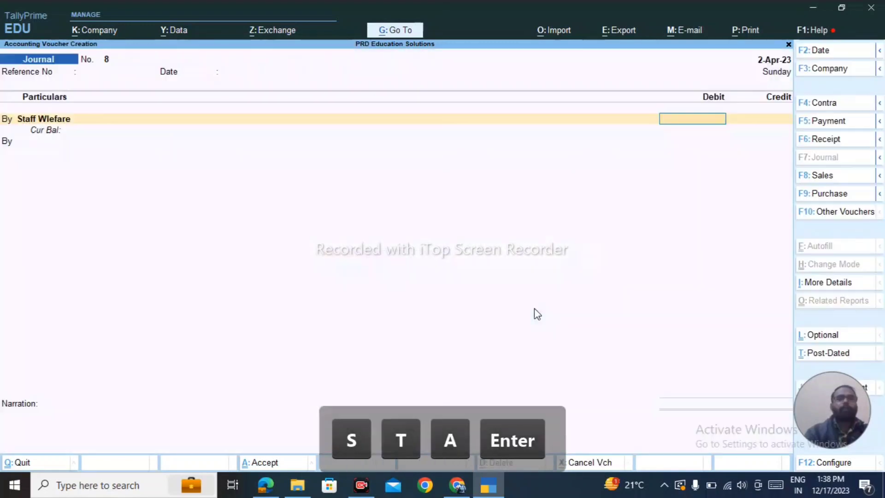
# Check the amount in Google Sheets and debit Staff Wlefare 5000 as New Ref 8.
pyautogui.hotkey('alt', 'Tab')
pyautogui.hotkey('alt', 'Tab')
pyautogui.write('5,0')
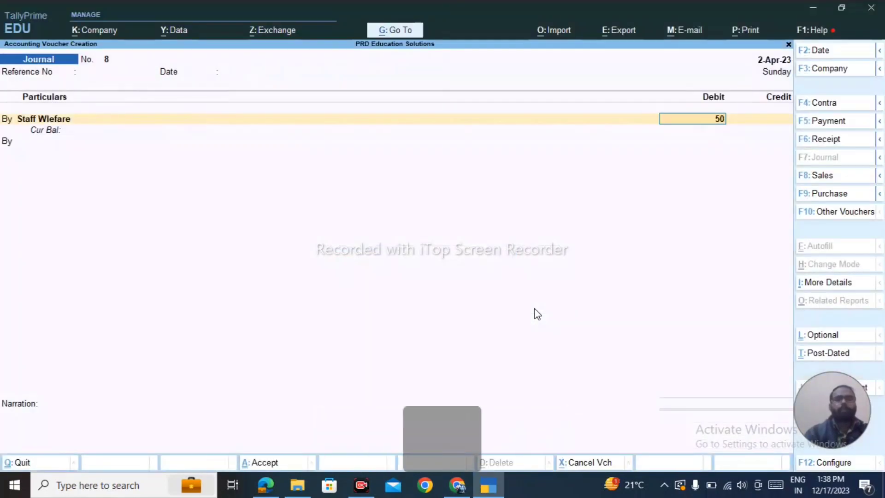
pyautogui.write('00')
pyautogui.press('Return')
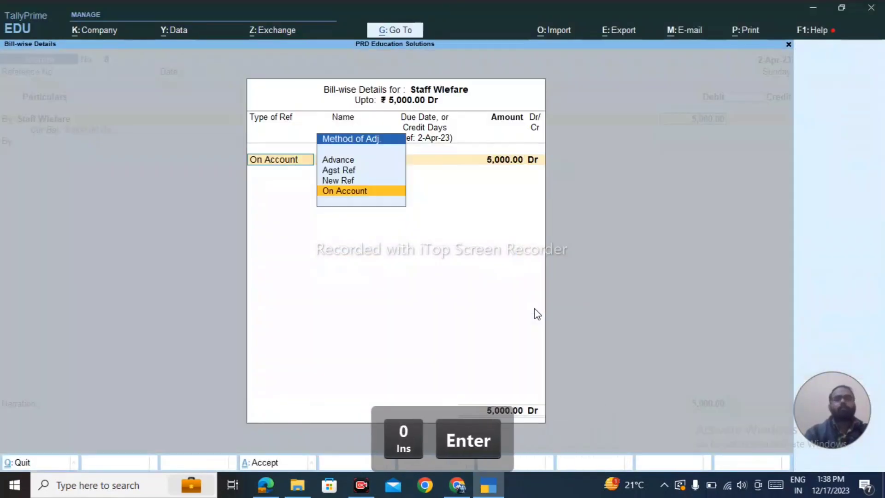
pyautogui.press('Up')
pyautogui.press('Return')
pyautogui.press('Return')
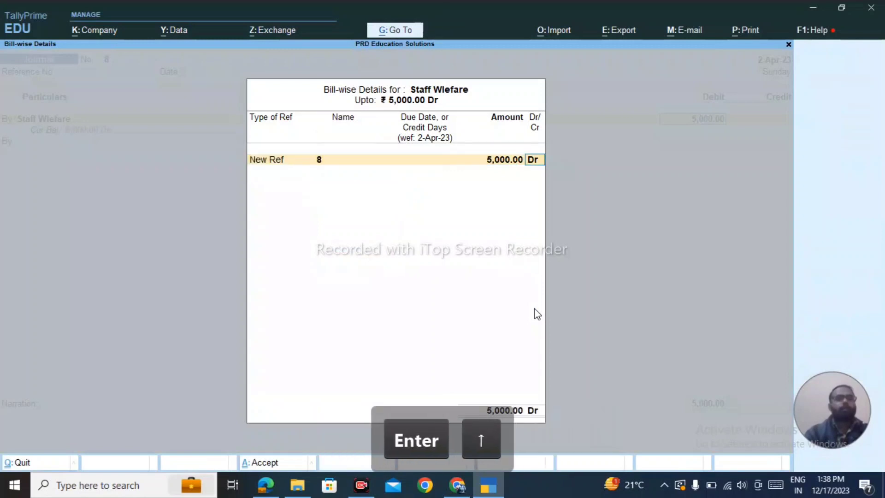
pyautogui.press('Return')
# Credit the journal's 5000 to the staff welfare creditor's ledger.
pyautogui.press('BackSpace')
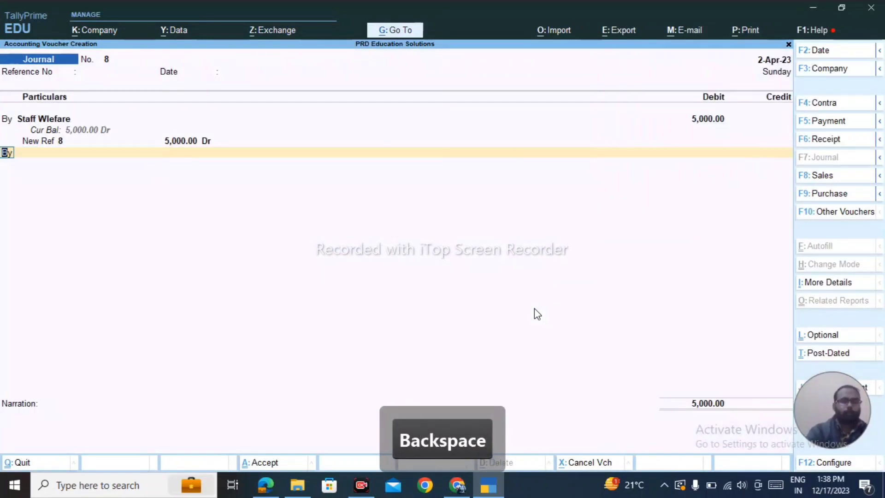
pyautogui.press('t')
pyautogui.press('Return')
pyautogui.write('Sin')
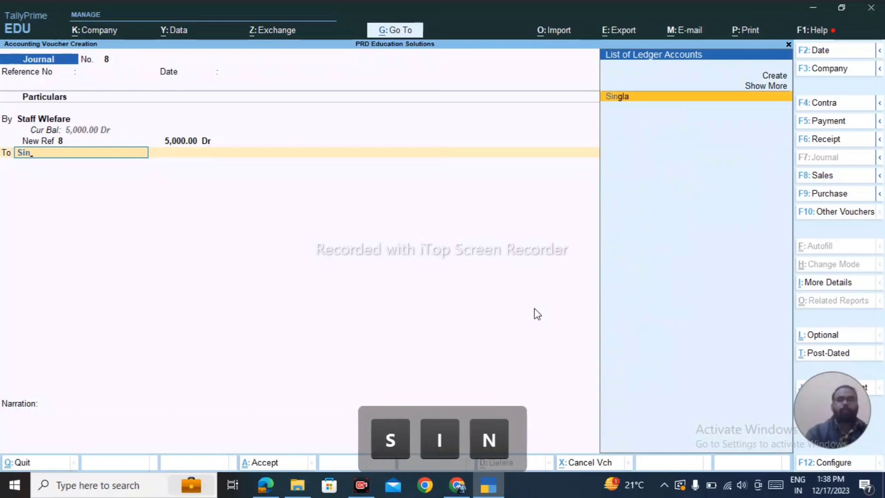
pyautogui.press('Return')
pyautogui.press('Return')
# Allocate the staff welfare creditor's amount as New Ref 8 and save the journal without a narration.
pyautogui.press('Up')
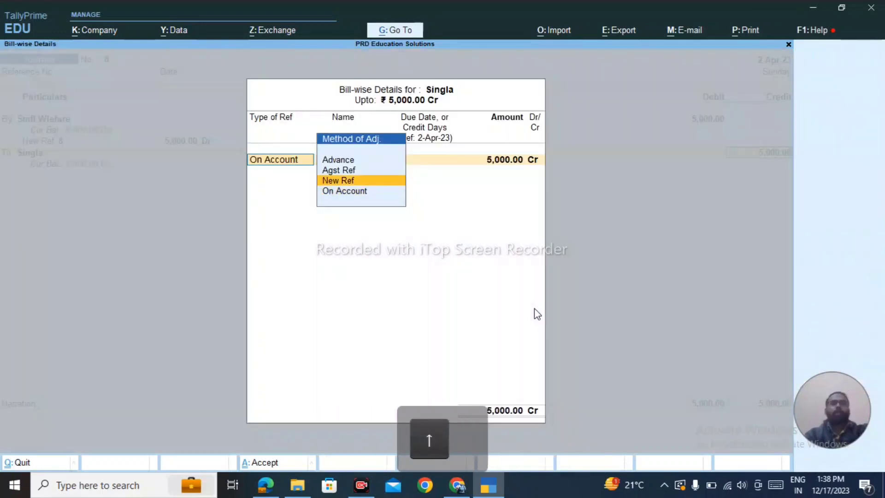
pyautogui.press('Return')
pyautogui.press('Return')
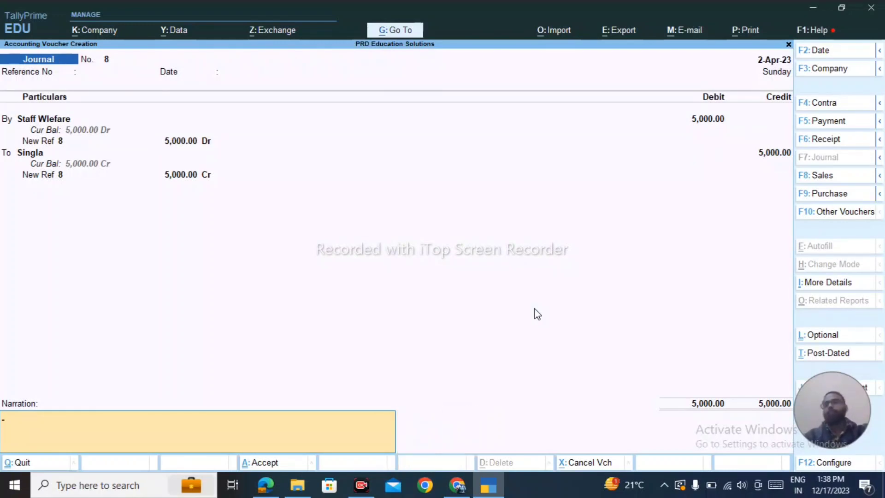
pyautogui.press('Return')
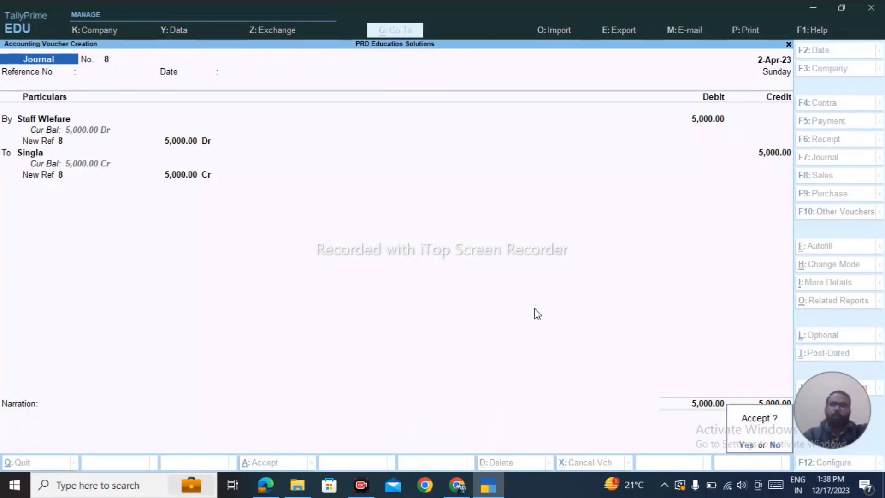
pyautogui.press('Return')
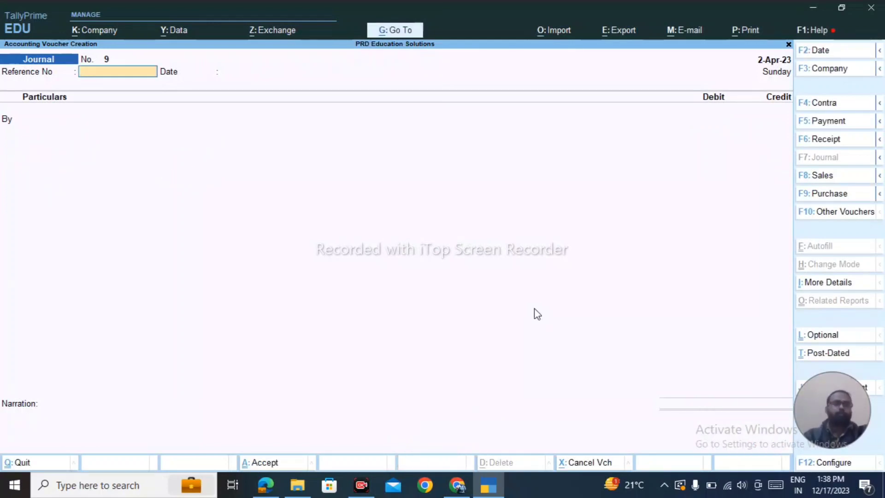
# Check the staff welfare entry in Google Sheets and open a TallyPrime Payment voucher with Cash as the account.
pyautogui.hotkey('alt', 'Tab')
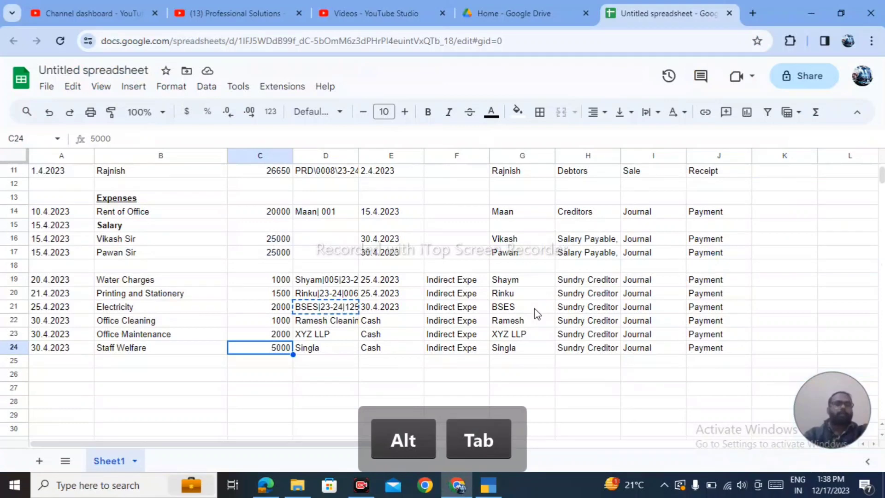
pyautogui.hotkey('alt', 'Tab')
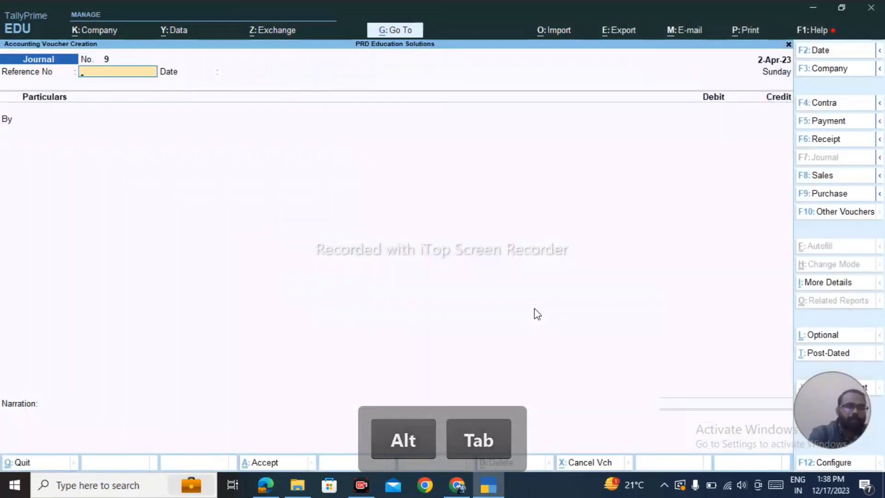
pyautogui.press('F5')
pyautogui.press('Return')
pyautogui.press('Down')
pyautogui.press('BackSpace')
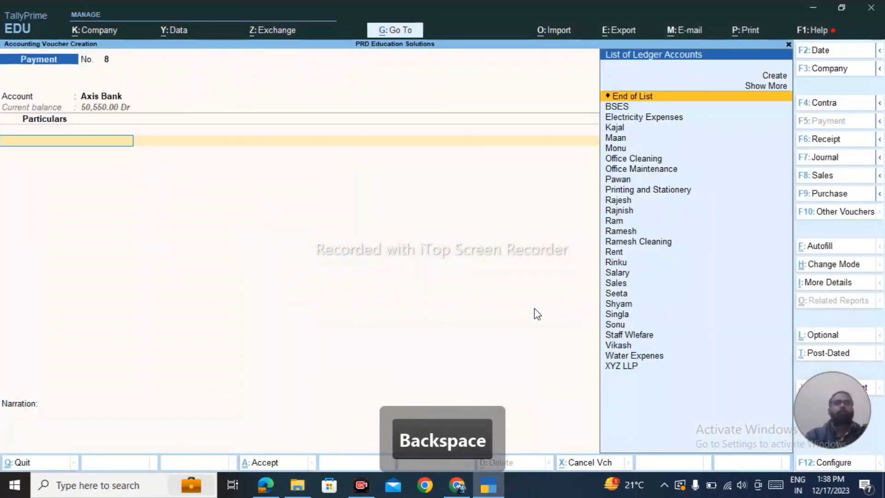
pyautogui.press('BackSpace')
pyautogui.press('Down')
pyautogui.press('Return')
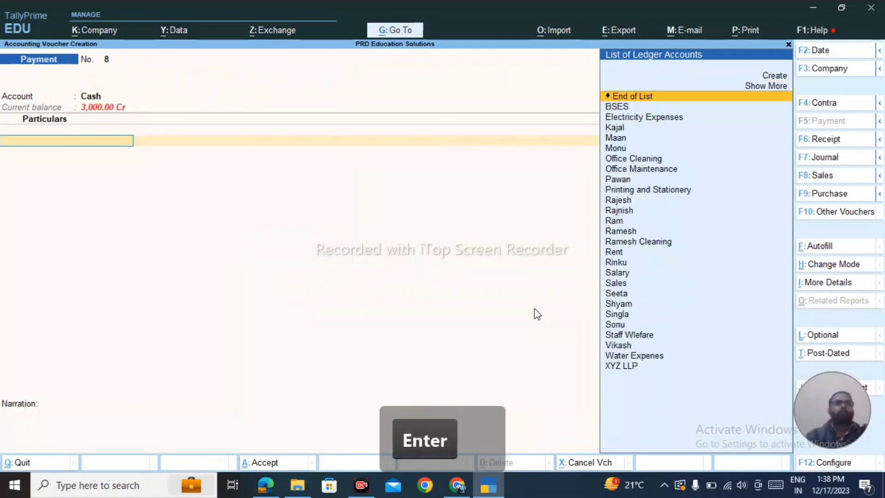
# Check the staff welfare payee and amount in Google Sheets and enter that creditor with 5000 in the TallyPrime payment.
pyautogui.hotkey('alt', 'Tab')
pyautogui.hotkey('alt', 'Tab')
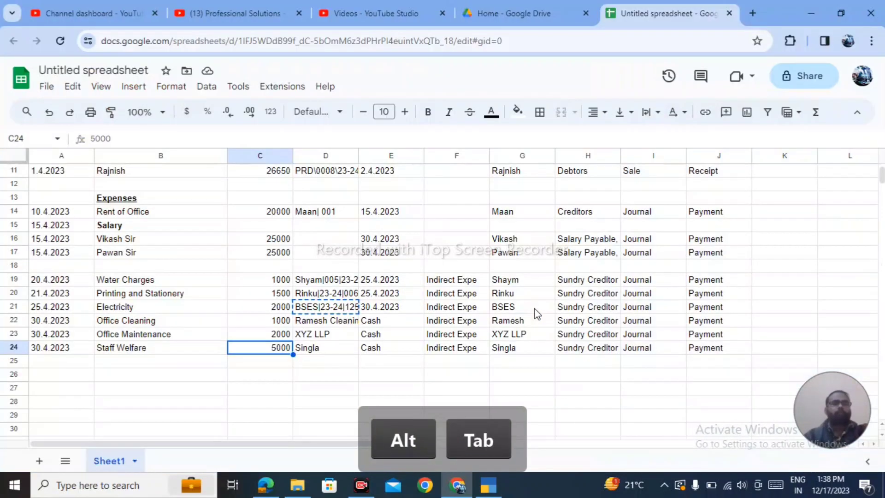
pyautogui.hotkey('alt', 'Tab')
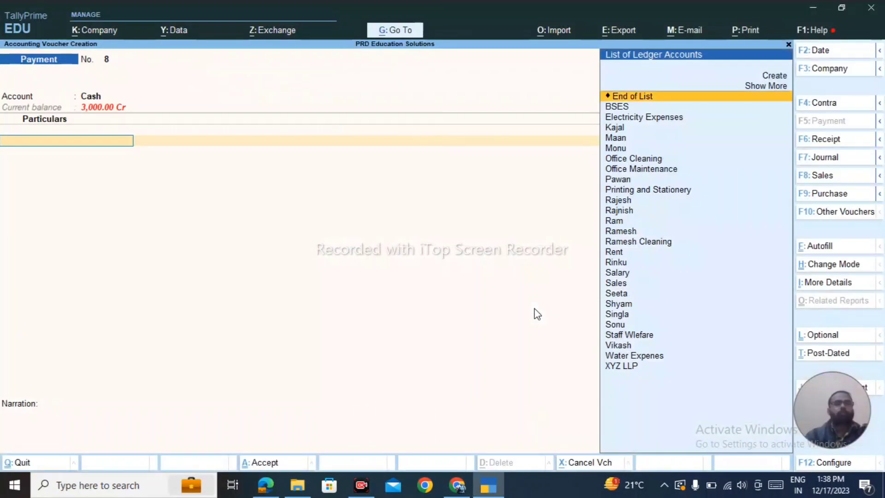
pyautogui.hotkey('alt', 'Tab')
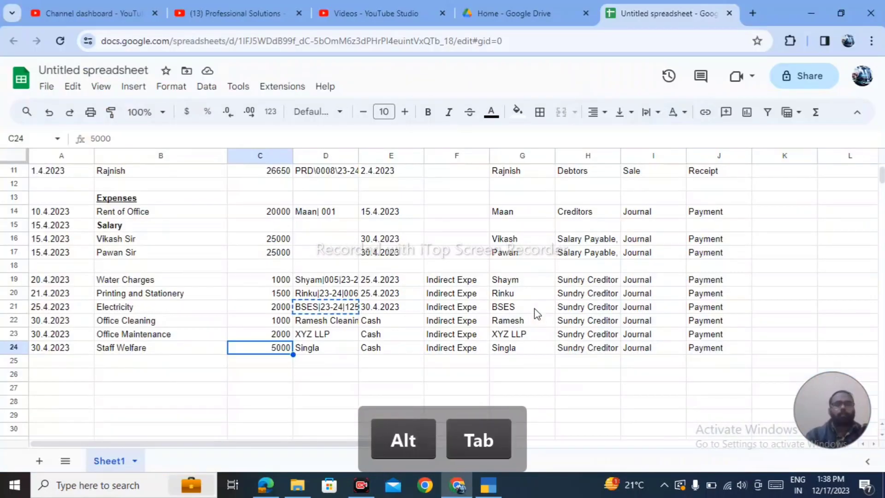
pyautogui.hotkey('alt', 'Tab')
pyautogui.write('si')
pyautogui.press('Return')
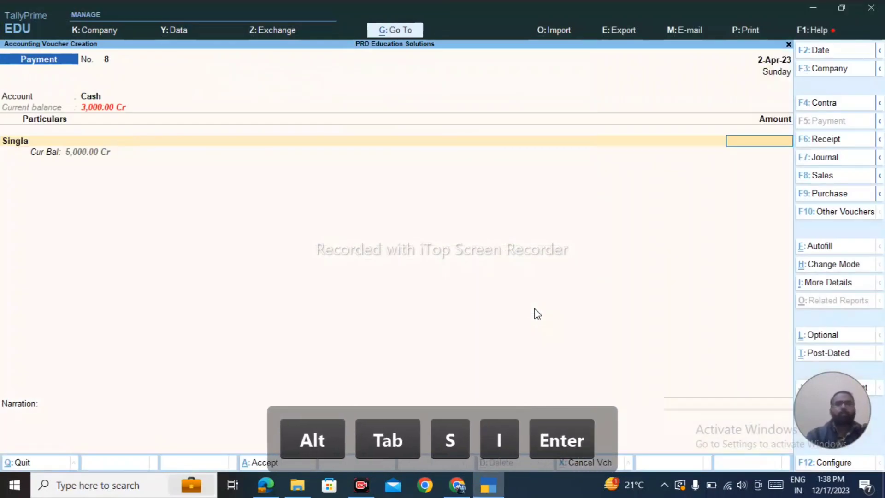
pyautogui.hotkey('alt', 'Tab')
pyautogui.hotkey('alt', 'Tab')
pyautogui.write('5000')
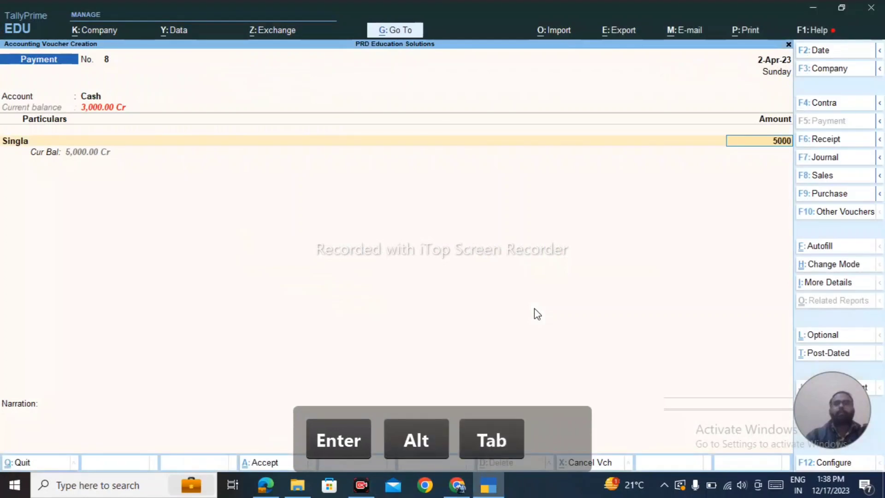
# Allocate the staff welfare creditor's payment as Agst Ref 8 and save the voucher.
pyautogui.press('Return')
pyautogui.press('Return')
pyautogui.press('Return')
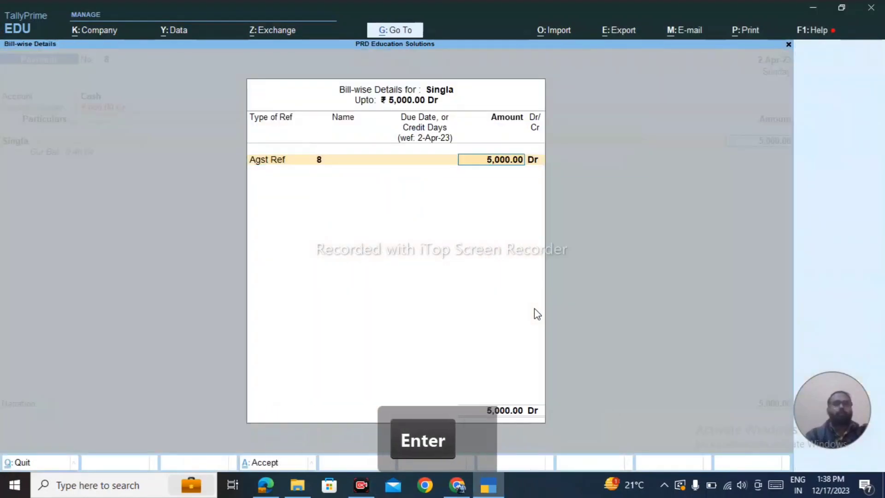
pyautogui.press('Return')
pyautogui.press('Return')
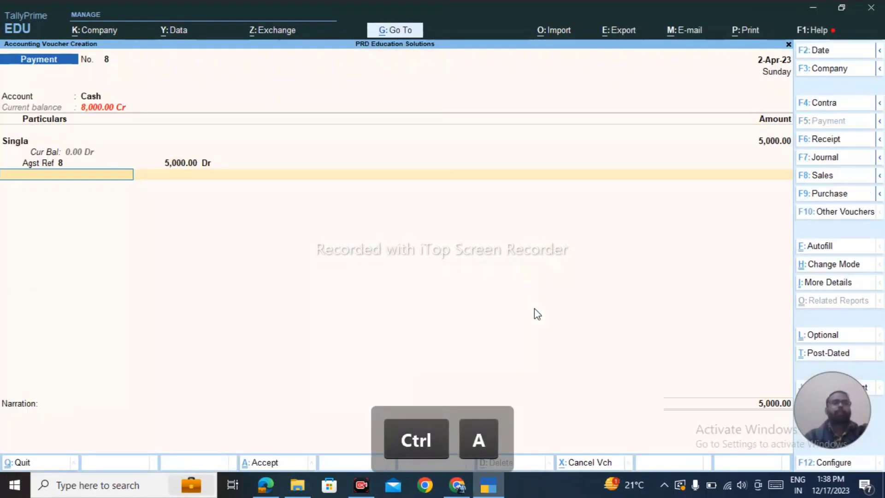
pyautogui.hotkey('ctrl', 'a')
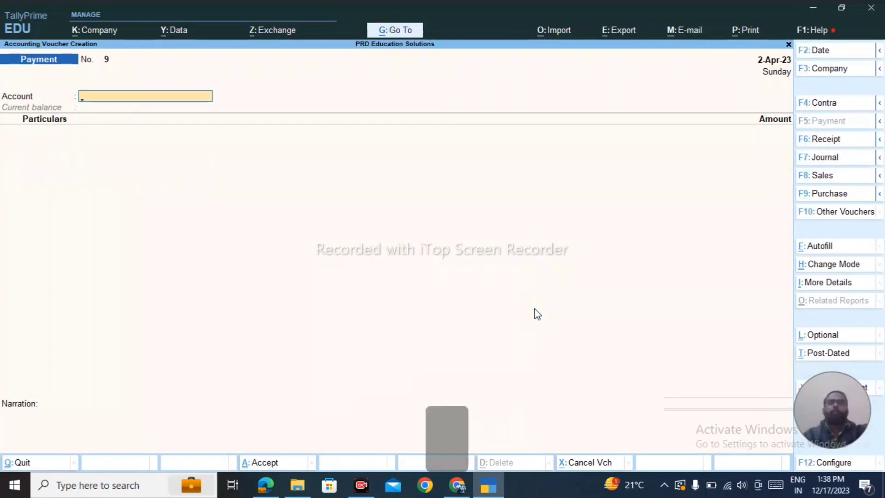
# Leave the empty payment voucher, glance at the expense list in Google Sheets, and open TallyPrime's Profit & Loss A/c in detailed view.
pyautogui.press('Escape')
pyautogui.press('Escape')
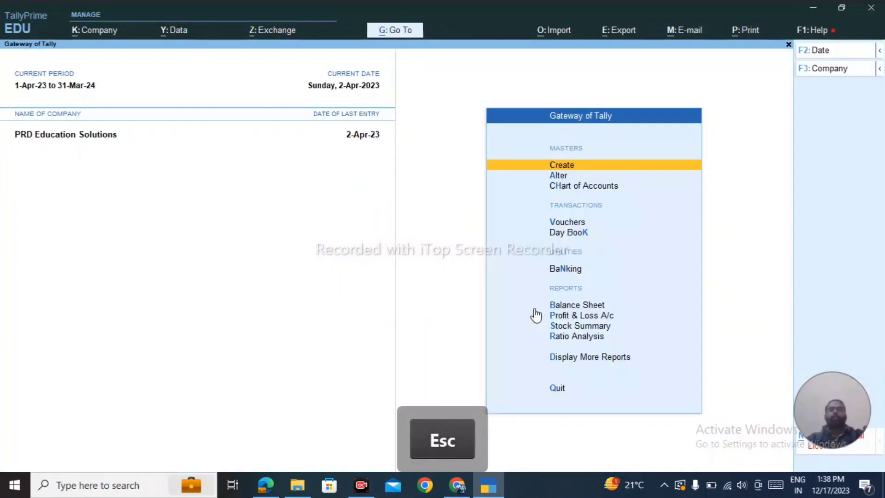
pyautogui.hotkey('alt', 'Tab')
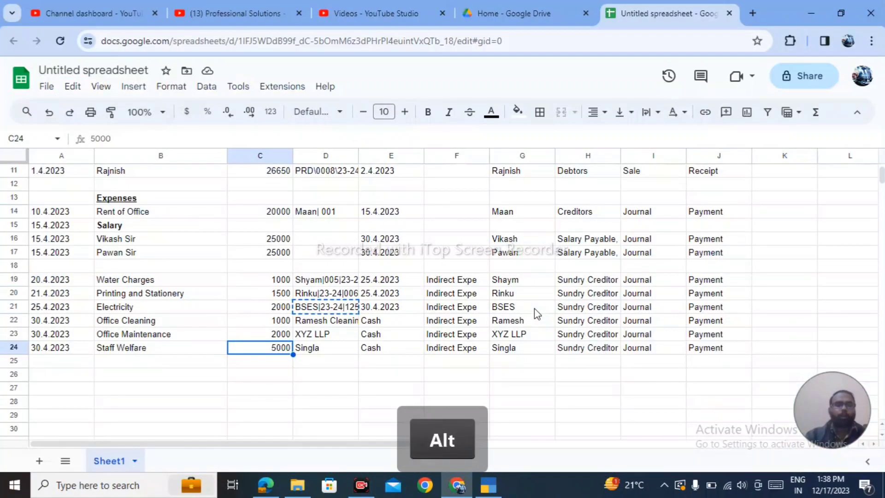
pyautogui.hotkey('alt', 'Tab')
pyautogui.press('Down')
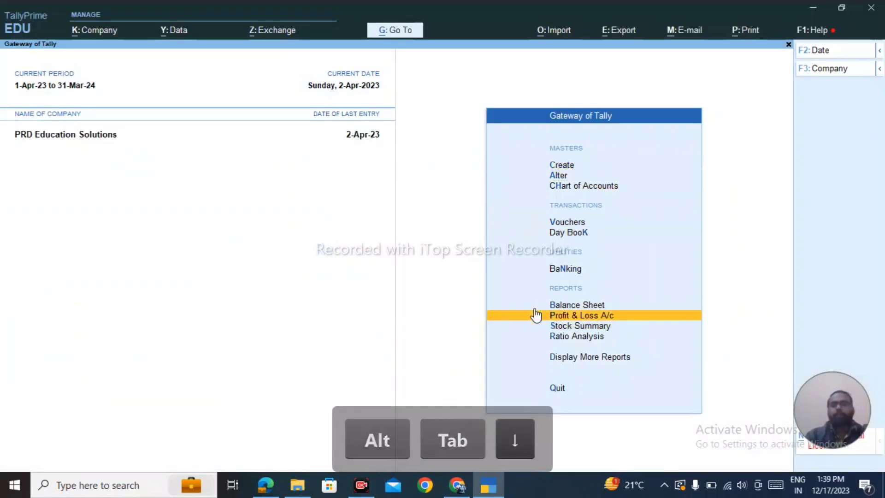
pyautogui.click(536, 315)
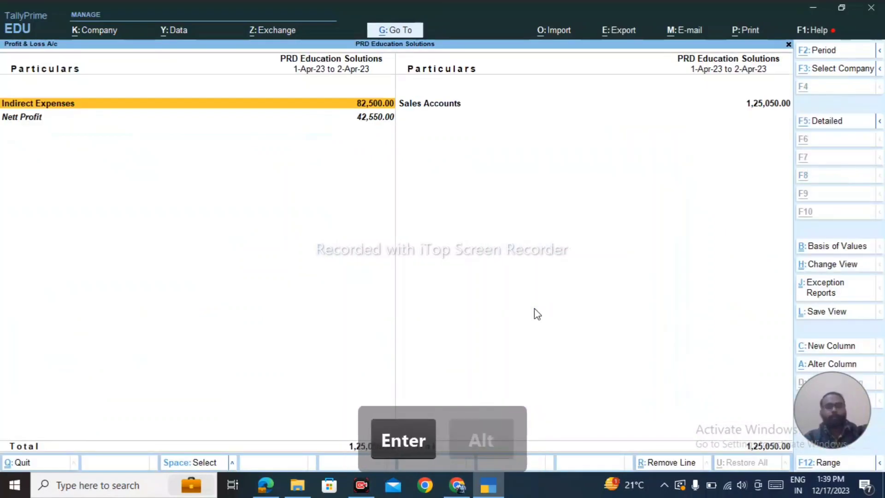
pyautogui.hotkey('alt', 'F1')
# Examine the individual indirect expense ledgers, the sales account and the nett profit, then close the Profit & Loss A/c.
pyautogui.press('Down')
pyautogui.press('Down')
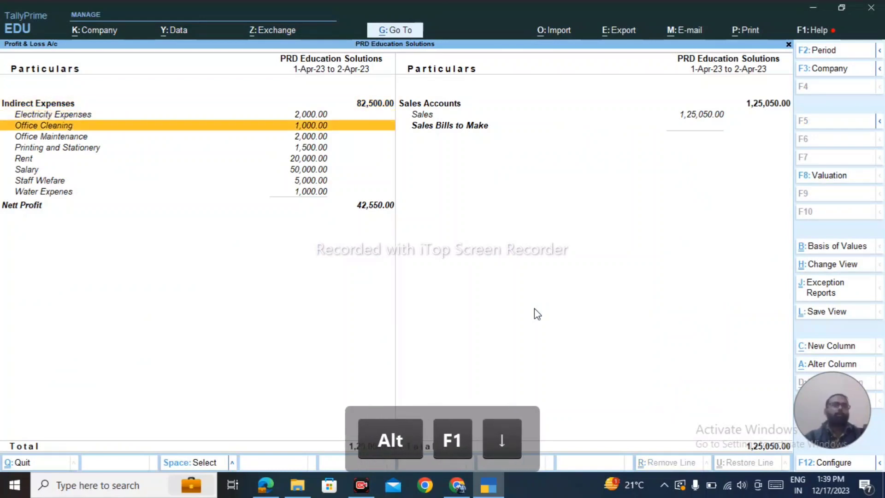
pyautogui.press('Up')
pyautogui.press('Up')
pyautogui.press('Right')
pyautogui.press('Down')
pyautogui.press('Left')
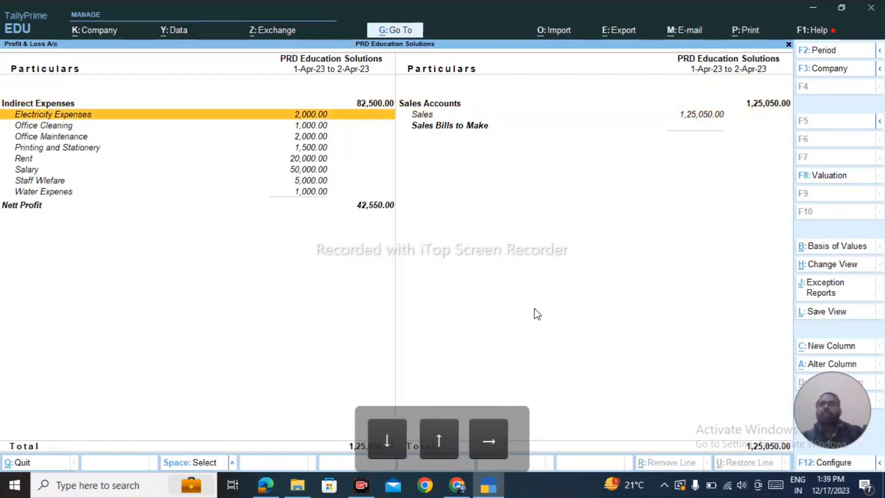
pyautogui.press('Down')
pyautogui.press('Down')
pyautogui.press('Down')
pyautogui.press('Down')
pyautogui.press('Down')
pyautogui.press('Down')
pyautogui.press('Down')
pyautogui.press('Down')
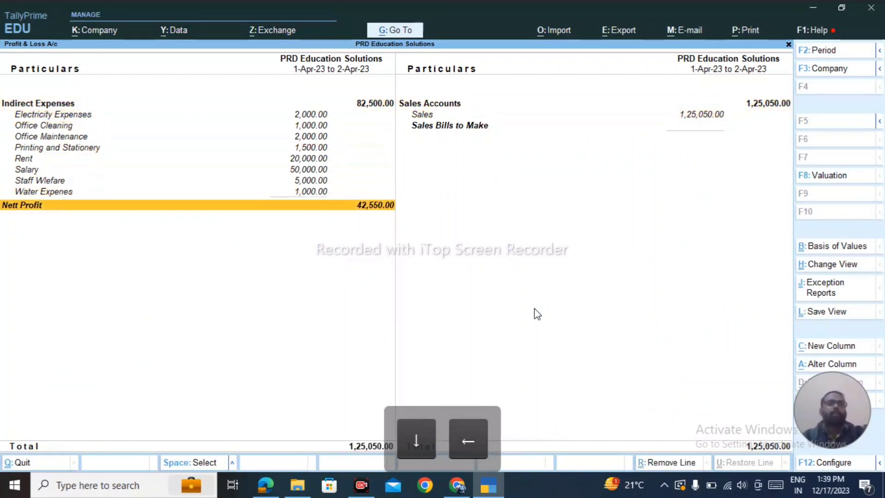
pyautogui.press('Down')
pyautogui.press('Escape')
# Open the Balance Sheet in detailed view and examine the lines under Current Assets.
pyautogui.press('Up')
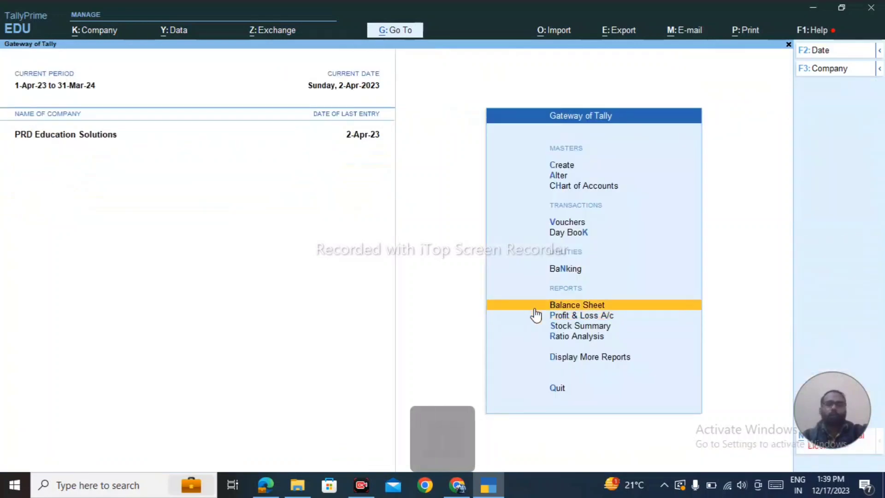
pyautogui.press('Return')
pyautogui.hotkey('alt', 'F1')
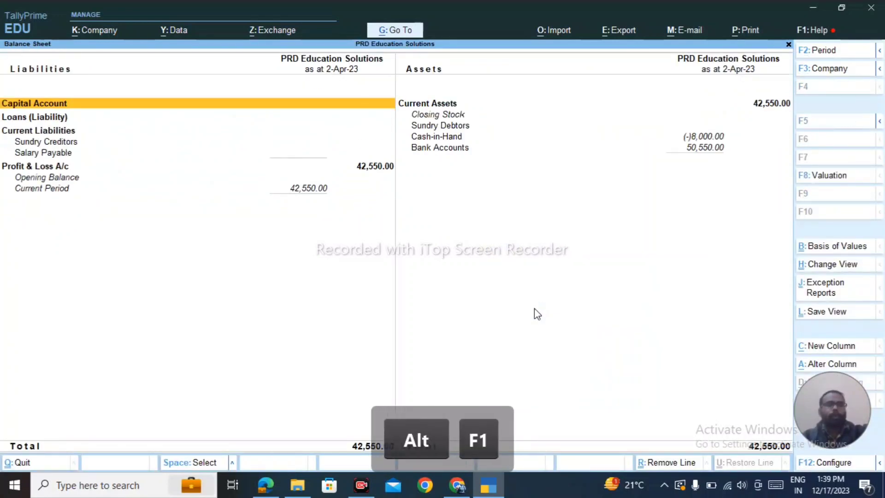
pyautogui.press('Right')
pyautogui.press('Down')
pyautogui.press('Down')
pyautogui.press('Down')
pyautogui.press('Up')
pyautogui.press('Up')
pyautogui.press('Up')
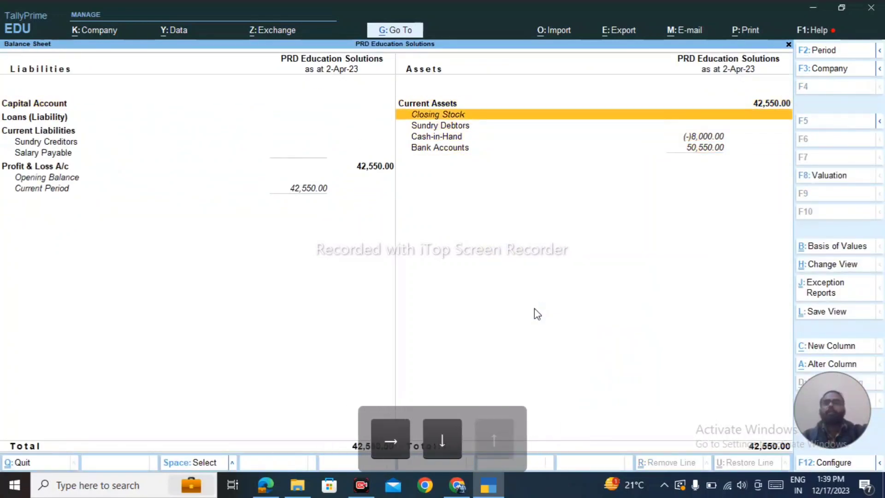
pyautogui.press('Up')
pyautogui.press('Down')
pyautogui.press('Down')
pyautogui.press('Down')
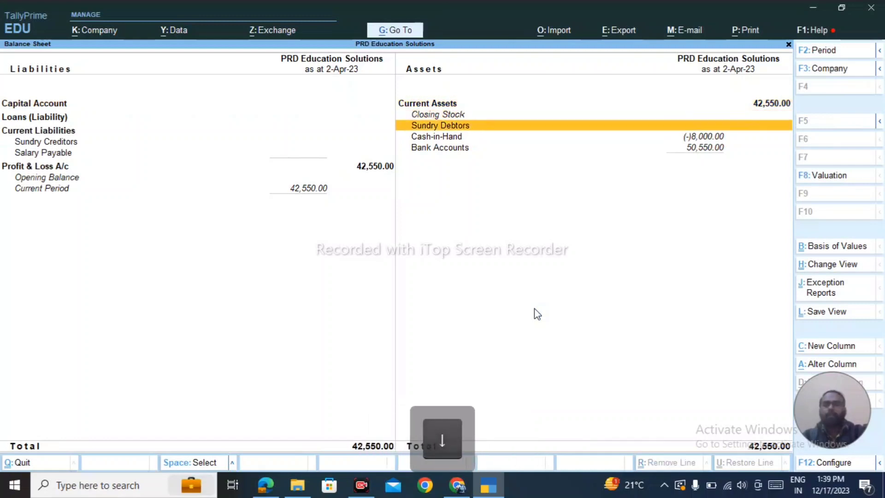
# Mark the Cash-in-Hand line, compare it with the Profit & Loss A/c line under liabilities, and close the Balance Sheet.
pyautogui.press('space')
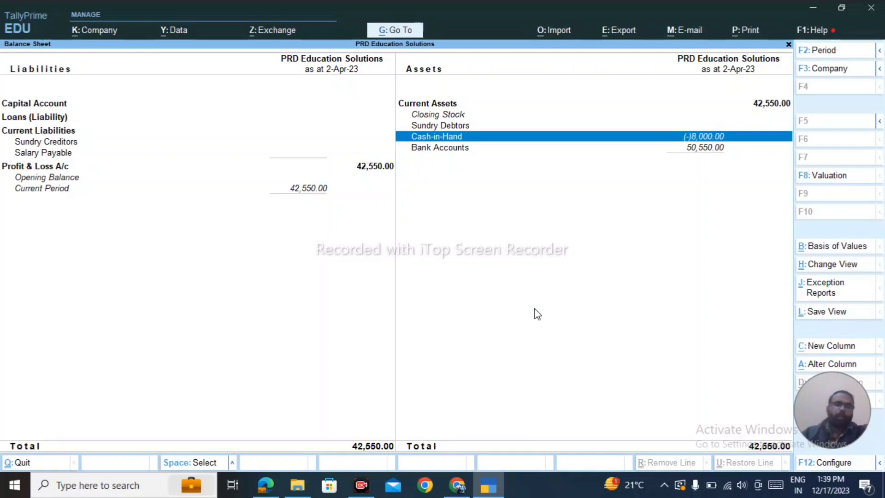
pyautogui.press('Left')
pyautogui.press('Down')
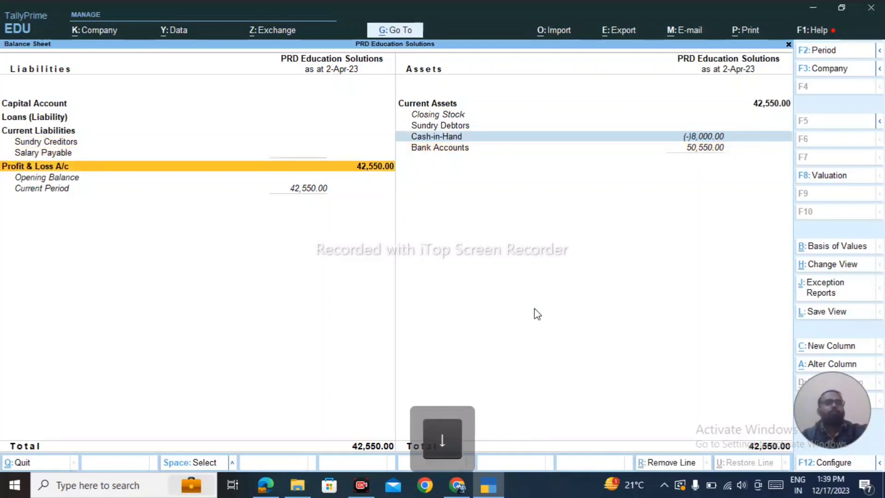
pyautogui.press('Down')
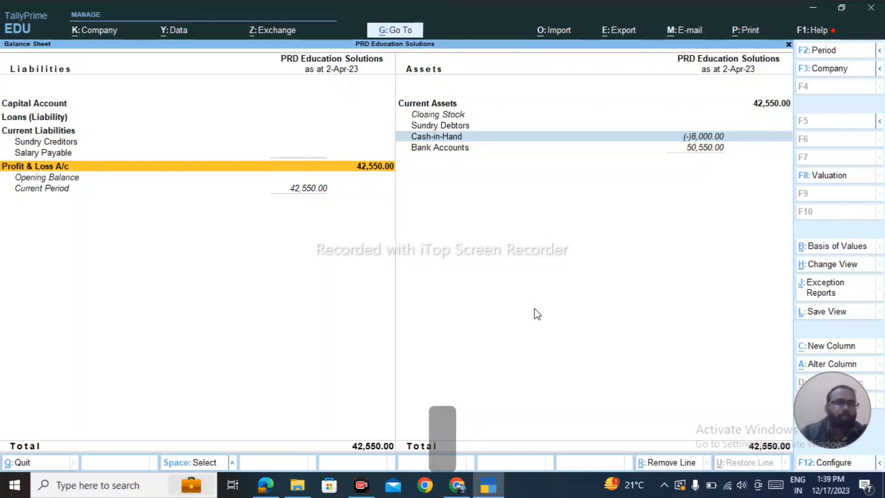
pyautogui.press('Escape')
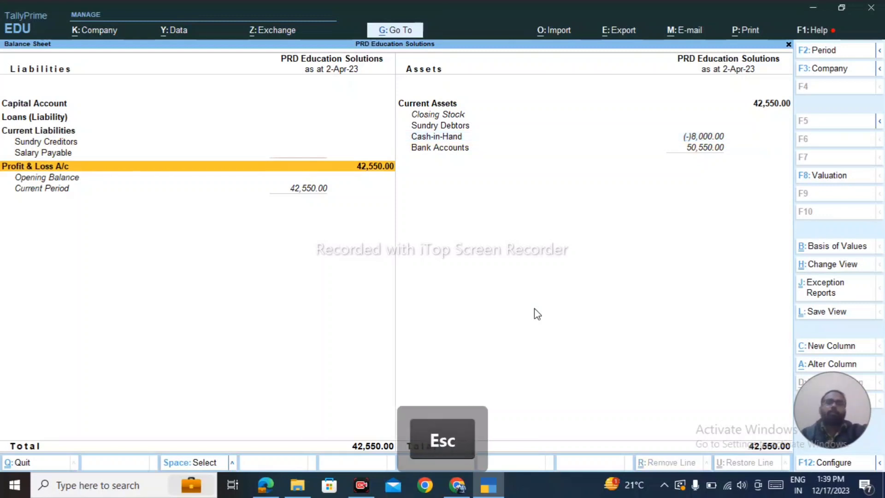
pyautogui.press('Escape')
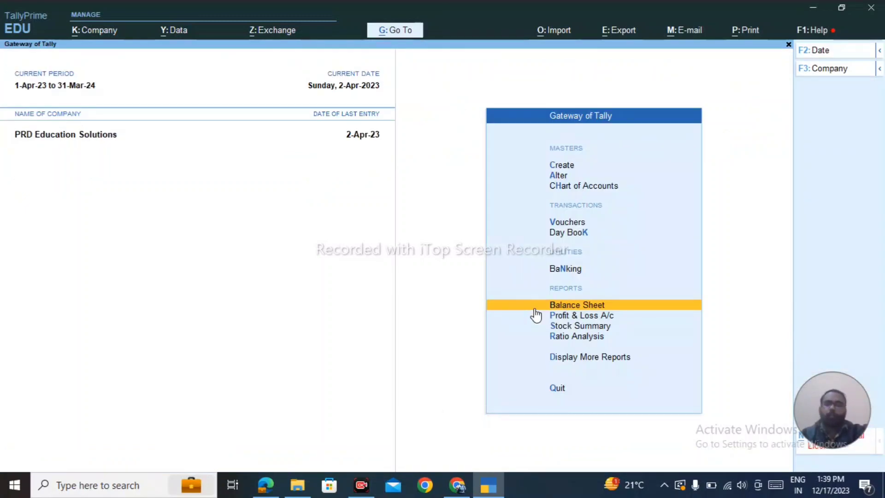
# Open the Account Books among the additional accounting reports.
pyautogui.press('Down')
pyautogui.press('Down')
pyautogui.press('Down')
pyautogui.press('Down')
pyautogui.press('Down')
pyautogui.press('Up')
pyautogui.press('Return')
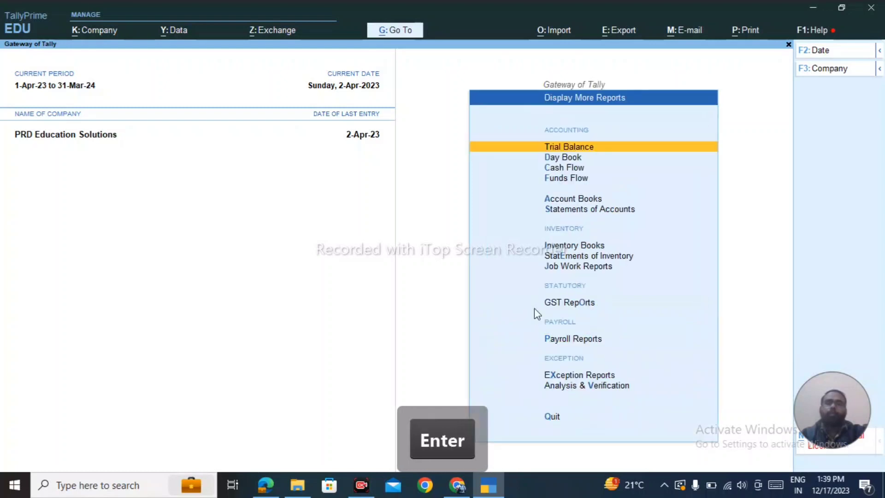
pyautogui.press('Down')
pyautogui.press('Down')
pyautogui.press('Down')
pyautogui.press('Down')
pyautogui.press('Down')
pyautogui.press('Down')
pyautogui.press('Down')
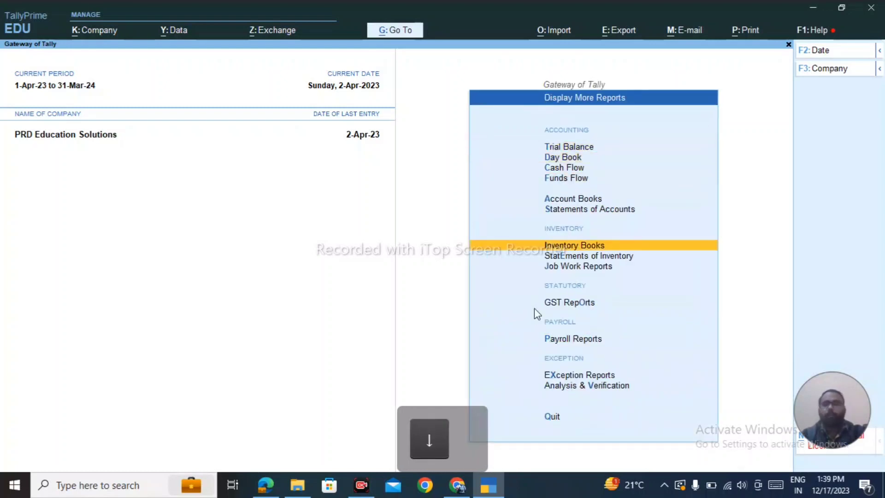
pyautogui.press('Up')
pyautogui.press('Down')
pyautogui.press('Up')
pyautogui.press('Up')
pyautogui.press('Up')
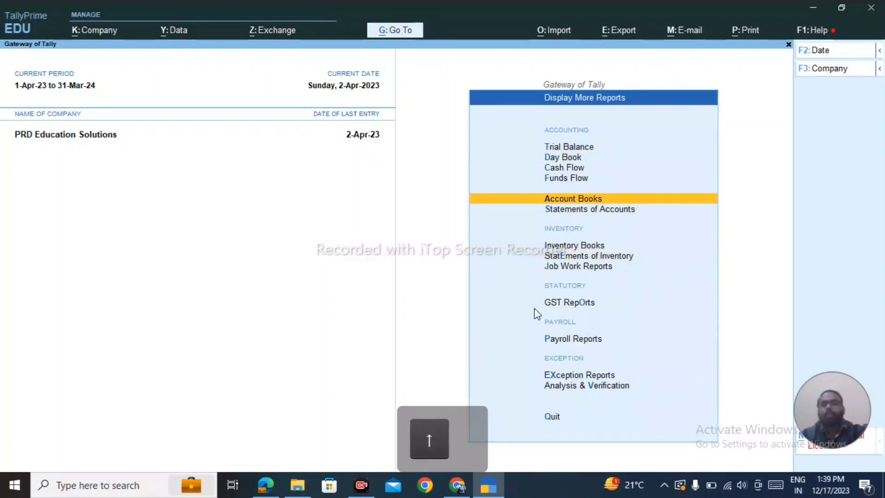
pyautogui.press('Return')
# Open the Sales Register and display the list of sales vouchers for April 2023.
pyautogui.press('Down')
pyautogui.press('Down')
pyautogui.press('Down')
pyautogui.press('Down')
pyautogui.press('Down')
pyautogui.press('Down')
pyautogui.press('Down')
pyautogui.press('Down')
pyautogui.press('Up')
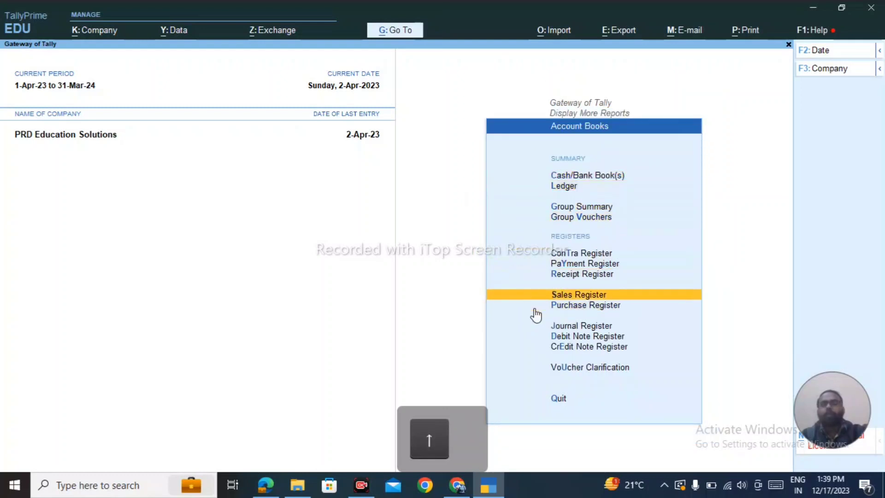
pyautogui.press('Return')
pyautogui.press('Return')
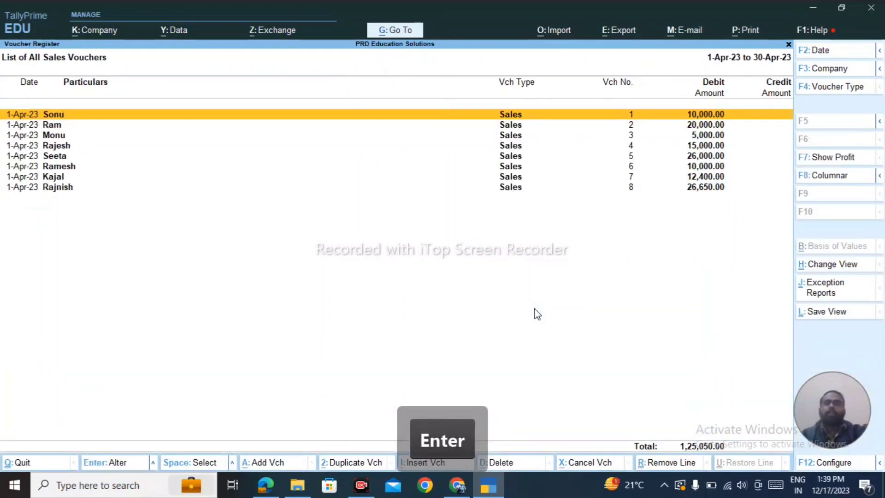
# Examine the parties and amounts of all April sales vouchers, then close the Sales Register.
pyautogui.press('Down')
pyautogui.press('Down')
pyautogui.press('Down')
pyautogui.press('Down')
pyautogui.press('Down')
pyautogui.press('Down')
pyautogui.press('Down')
pyautogui.press('Up')
pyautogui.press('Up')
pyautogui.press('Up')
pyautogui.press('Up')
pyautogui.press('Up')
pyautogui.press('Up')
pyautogui.press('Up')
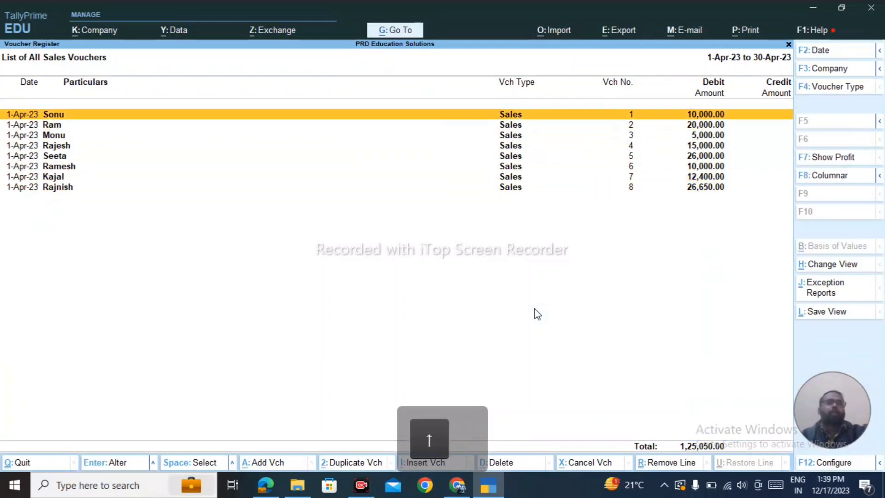
pyautogui.press('Escape')
pyautogui.press('Escape')
# Open the Purchase Register briefly and return to the Account Books.
pyautogui.press('Down')
pyautogui.press('Return')
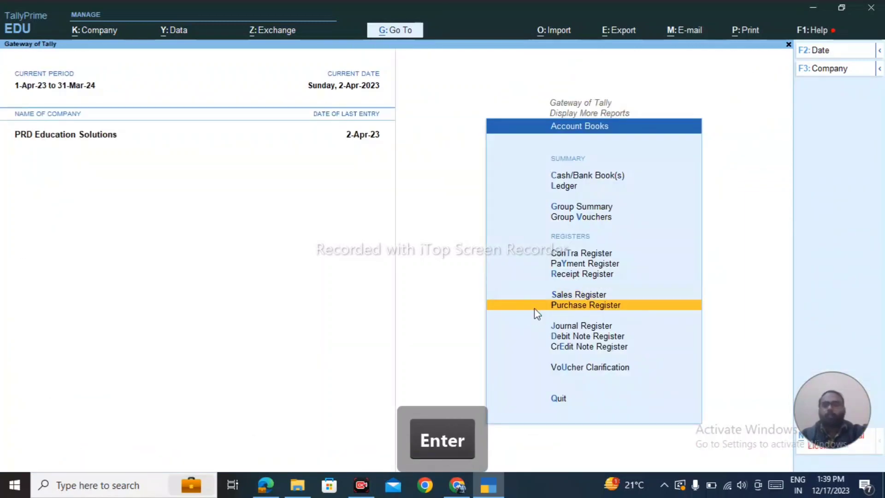
pyautogui.press('Escape')
# Open the Journal Register and display the list of journal vouchers for April 2023.
pyautogui.press('Down')
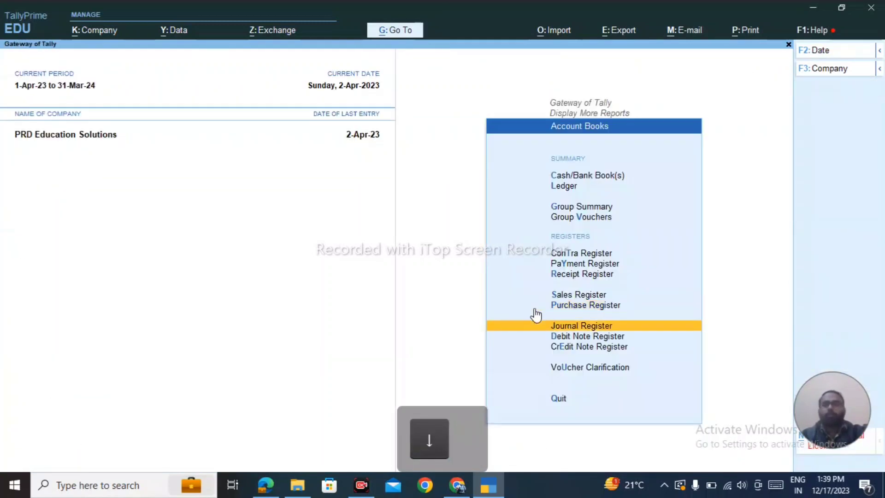
pyautogui.press('Return')
pyautogui.press('Return')
# Examine the expense entries from rent to staff welfare in the April journal list, then close the Journal Register.
pyautogui.press('Down')
pyautogui.press('Down')
pyautogui.press('Down')
pyautogui.press('Down')
pyautogui.press('Down')
pyautogui.press('Down')
pyautogui.press('Down')
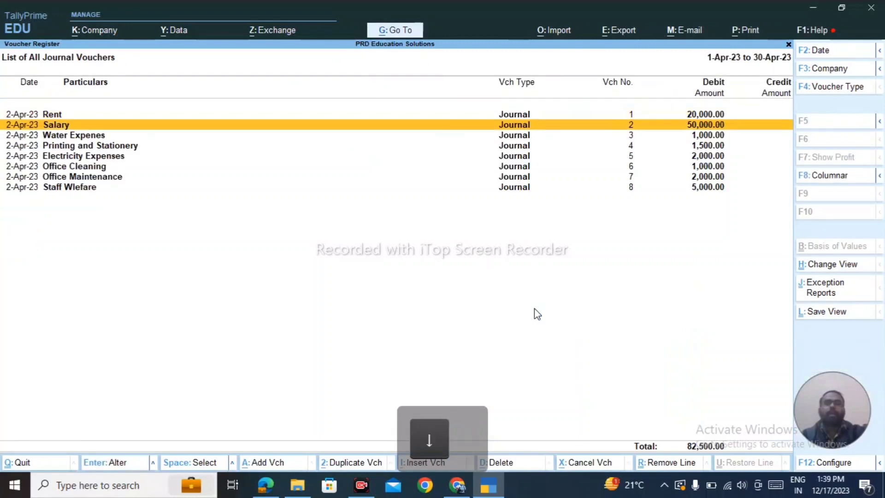
pyautogui.press('Up')
pyautogui.press('Up')
pyautogui.press('Up')
pyautogui.press('Up')
pyautogui.press('Up')
pyautogui.press('Up')
pyautogui.press('Up')
pyautogui.press('Down')
pyautogui.press('Down')
pyautogui.press('Down')
pyautogui.press('Down')
pyautogui.press('Down')
pyautogui.press('Down')
pyautogui.press('Down')
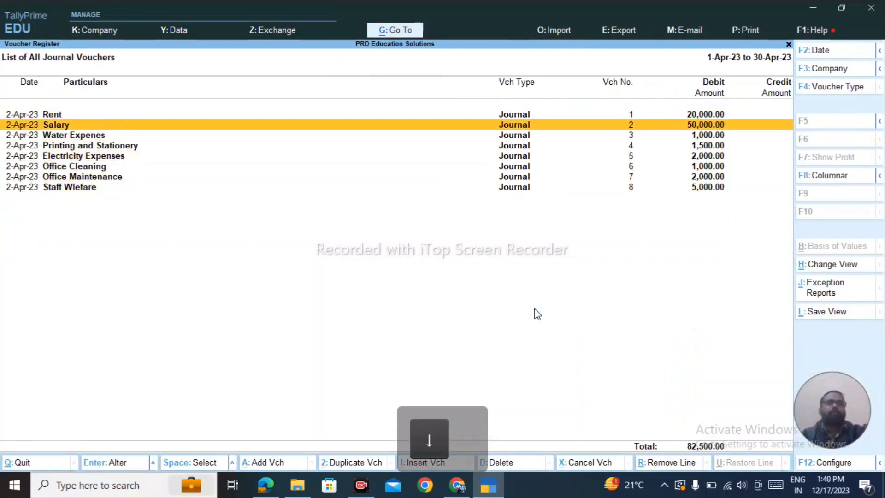
pyautogui.press('Up')
pyautogui.press('Up')
pyautogui.press('Up')
pyautogui.press('Up')
pyautogui.press('Up')
pyautogui.press('Up')
pyautogui.press('Up')
pyautogui.press('Up')
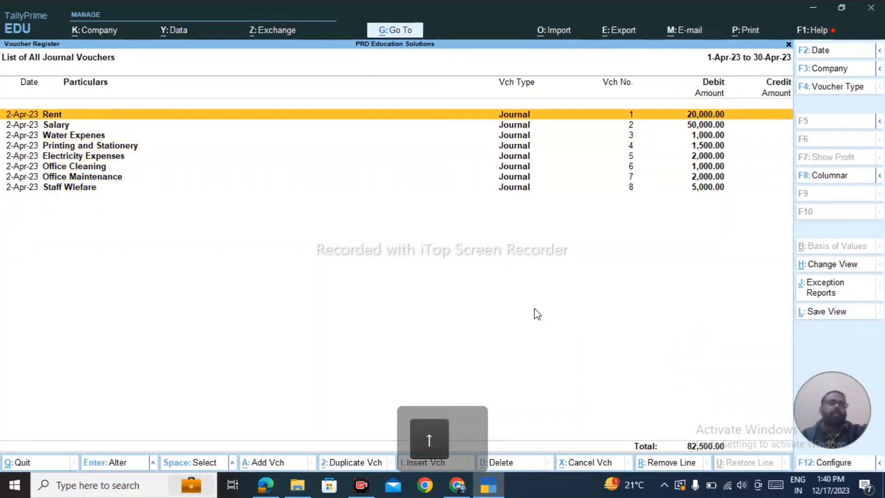
pyautogui.press('Escape')
pyautogui.press('Escape')
# Look over the remaining registers in Account Books and return to the Gateway of Tally.
pyautogui.press('Down')
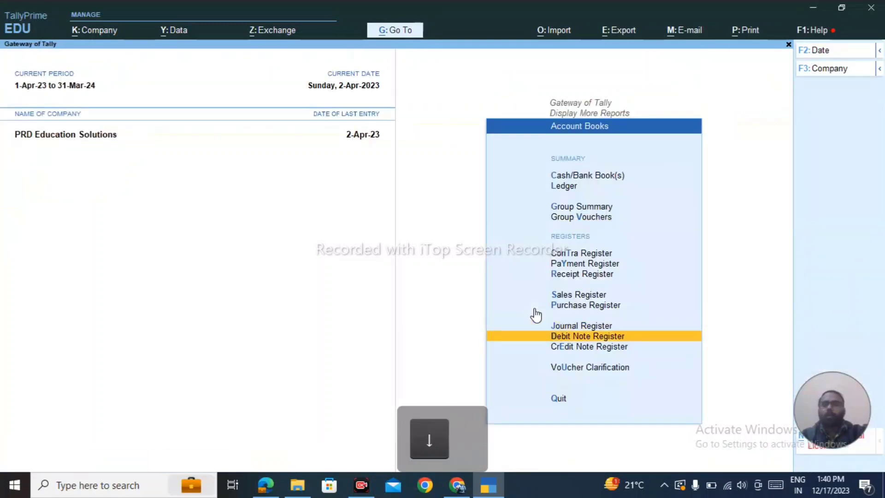
pyautogui.press('Down')
pyautogui.press('Down')
pyautogui.press('Down')
pyautogui.press('Up')
pyautogui.press('Up')
pyautogui.press('Up')
pyautogui.press('Up')
pyautogui.press('Up')
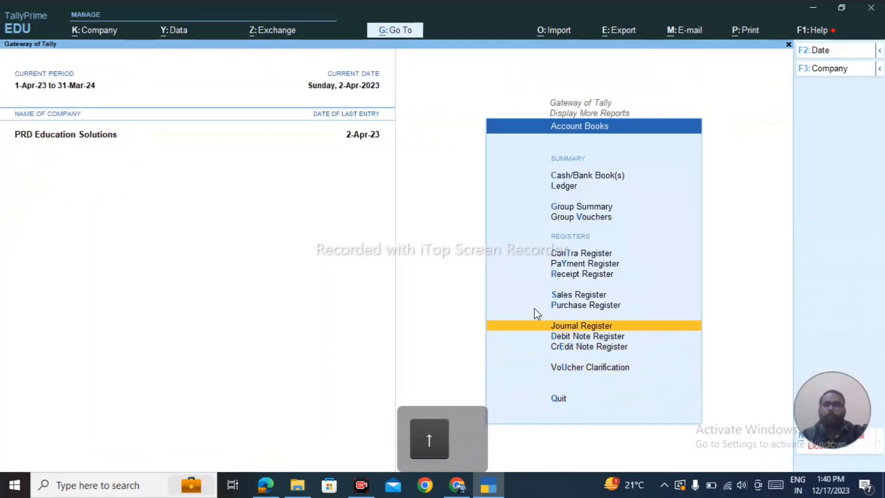
pyautogui.press('Escape')
pyautogui.press('Escape')
pyautogui.press('Escape')
pyautogui.press('Escape')
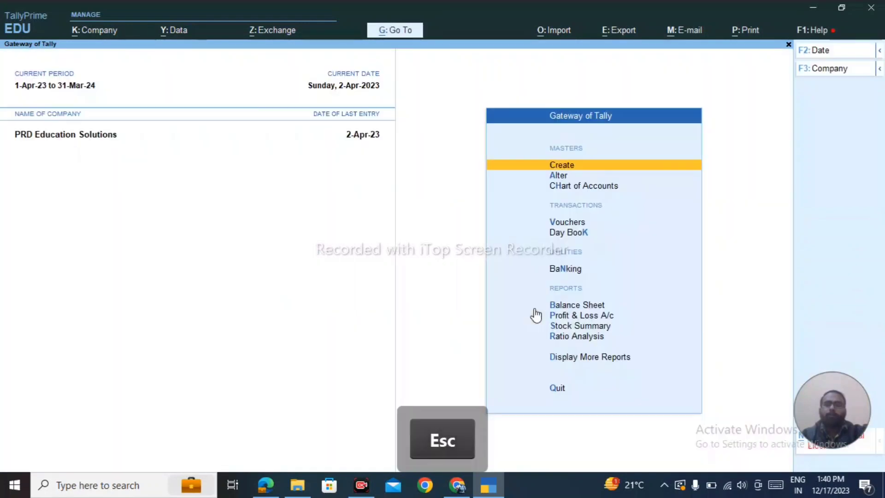
pyautogui.press('Down')
pyautogui.press('Down')
pyautogui.press('Down')
pyautogui.press('Down')
pyautogui.press('Down')
pyautogui.press('Down')
pyautogui.press('Down')
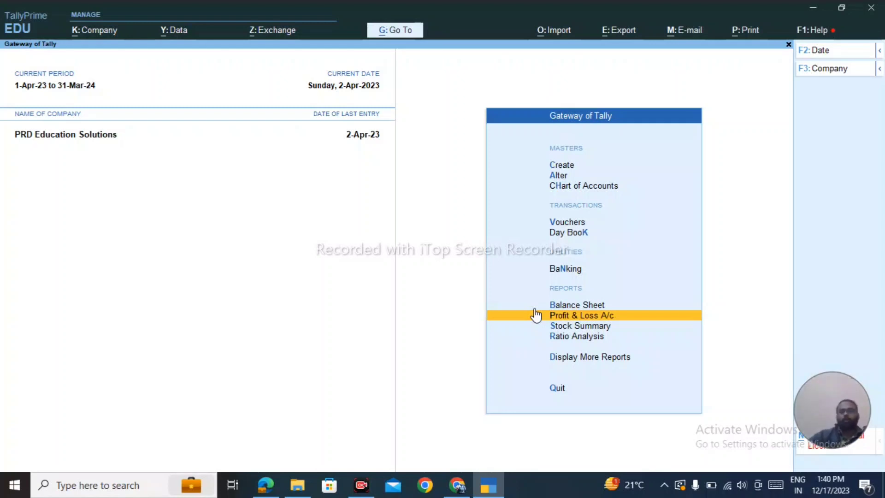
pyautogui.press('Up')
pyautogui.press('Up')
pyautogui.press('Up')
pyautogui.press('Up')
pyautogui.press('Up')
pyautogui.press('Down')
pyautogui.press('Down')
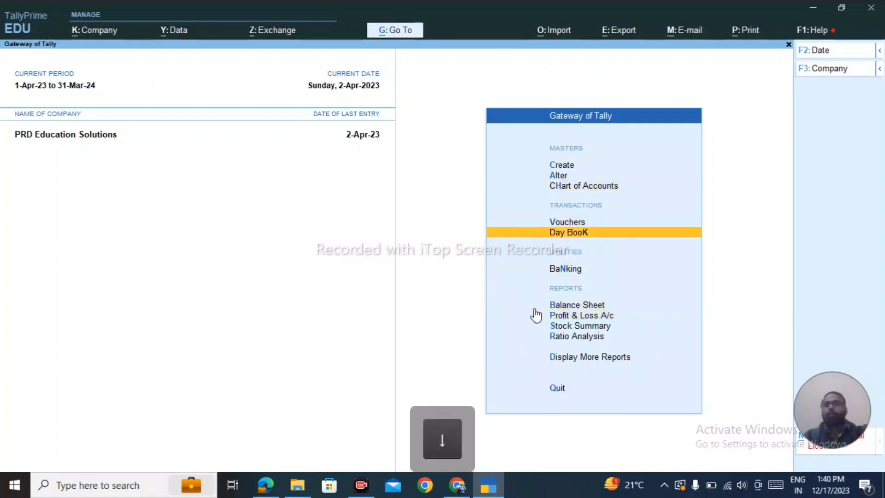
# Open the Day Book and examine the payment, receipt and journal vouchers for 2-Apr-23, then return to the Gateway of Tally.
pyautogui.press('Return')
pyautogui.press('Down')
pyautogui.press('Down')
pyautogui.press('Down')
pyautogui.press('Down')
pyautogui.press('Down')
pyautogui.press('Down')
pyautogui.press('Down')
pyautogui.press('Down')
pyautogui.press('Down')
pyautogui.press('Down')
pyautogui.press('Down')
pyautogui.press('Down')
pyautogui.press('Down')
pyautogui.press('Down')
pyautogui.press('Down')
pyautogui.press('Down')
pyautogui.press('Down')
pyautogui.press('Down')
pyautogui.press('Down')
pyautogui.press('Down')
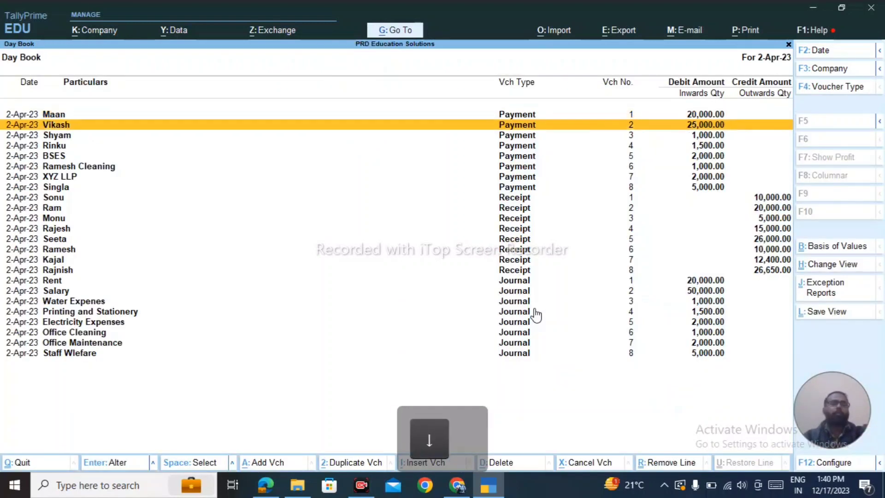
pyautogui.press('Up')
pyautogui.press('Up')
pyautogui.press('Up')
pyautogui.press('Up')
pyautogui.press('Up')
pyautogui.press('Up')
pyautogui.press('Up')
pyautogui.press('Up')
pyautogui.press('Up')
pyautogui.press('Up')
pyautogui.press('Up')
pyautogui.press('Up')
pyautogui.press('Up')
pyautogui.press('Up')
pyautogui.press('Up')
pyautogui.press('Up')
pyautogui.press('Up')
pyautogui.press('Up')
pyautogui.press('Up')
pyautogui.press('Up')
pyautogui.press('Up')
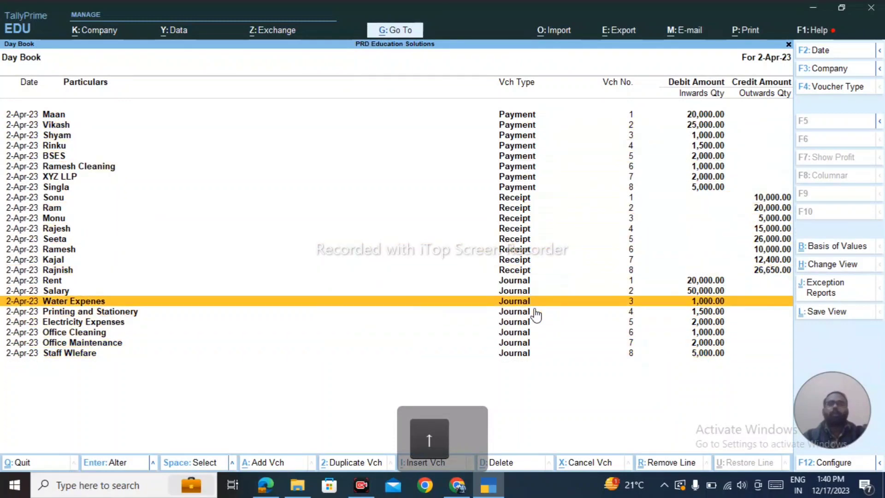
pyautogui.press('Down')
pyautogui.press('Down')
pyautogui.press('Down')
pyautogui.press('Down')
pyautogui.press('Down')
pyautogui.press('Down')
pyautogui.press('Down')
pyautogui.press('Down')
pyautogui.press('Down')
pyautogui.press('Down')
pyautogui.press('Down')
pyautogui.press('Down')
pyautogui.press('Down')
pyautogui.press('Down')
pyautogui.press('Down')
pyautogui.press('Down')
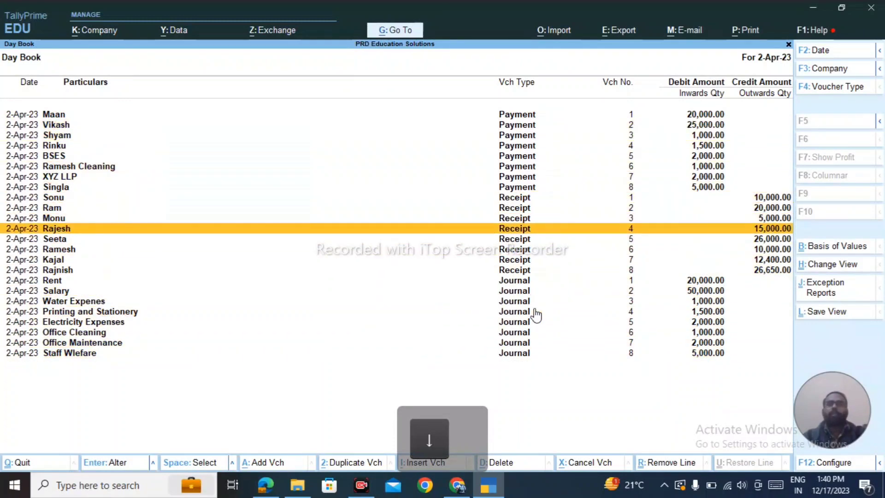
pyautogui.press('Up')
pyautogui.press('Up')
pyautogui.press('Up')
pyautogui.press('Up')
pyautogui.press('Down')
pyautogui.press('Down')
pyautogui.press('Down')
pyautogui.press('Down')
pyautogui.press('Down')
pyautogui.press('Down')
pyautogui.press('Down')
pyautogui.press('Down')
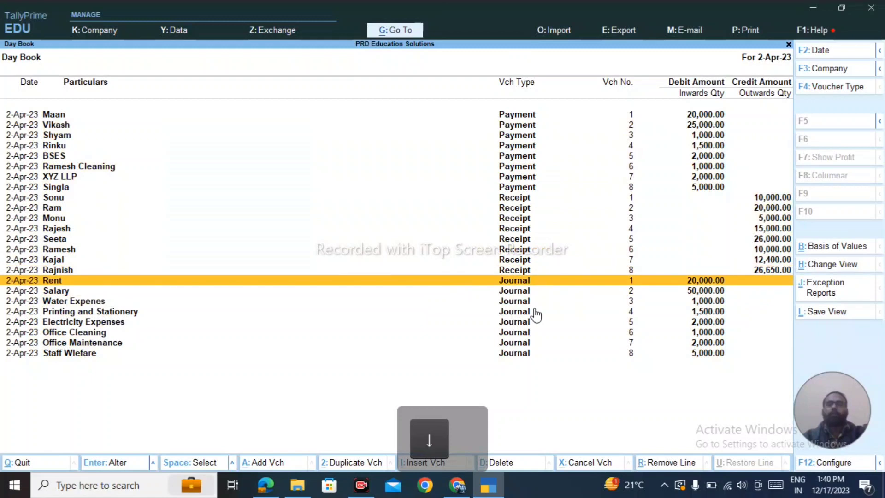
pyautogui.press('Up')
pyautogui.press('Up')
pyautogui.press('Up')
pyautogui.press('Up')
pyautogui.press('Up')
pyautogui.press('Up')
pyautogui.press('Up')
pyautogui.press('Up')
pyautogui.press('Up')
pyautogui.press('Up')
pyautogui.press('Up')
pyautogui.press('Up')
pyautogui.press('Up')
pyautogui.press('Up')
pyautogui.press('Up')
pyautogui.press('Up')
pyautogui.press('Up')
pyautogui.press('Up')
pyautogui.press('Up')
pyautogui.press('Up')
pyautogui.press('Up')
pyautogui.press('Up')
pyautogui.press('Up')
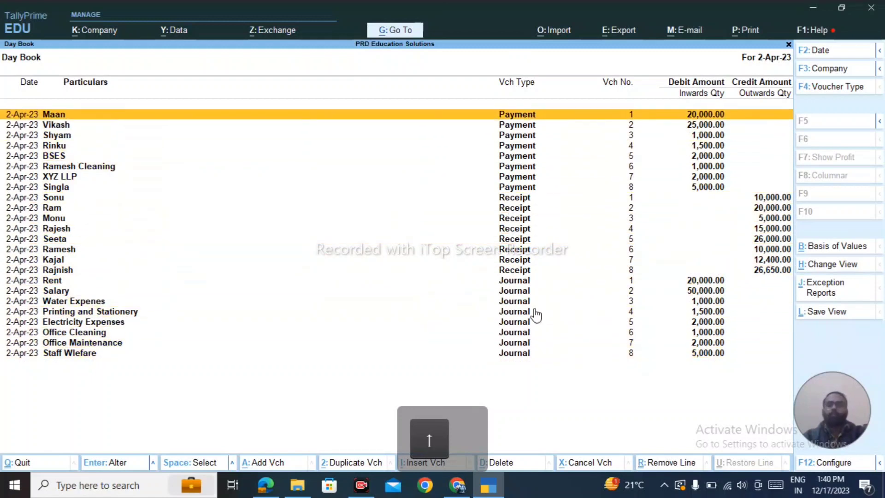
pyautogui.press('Escape')
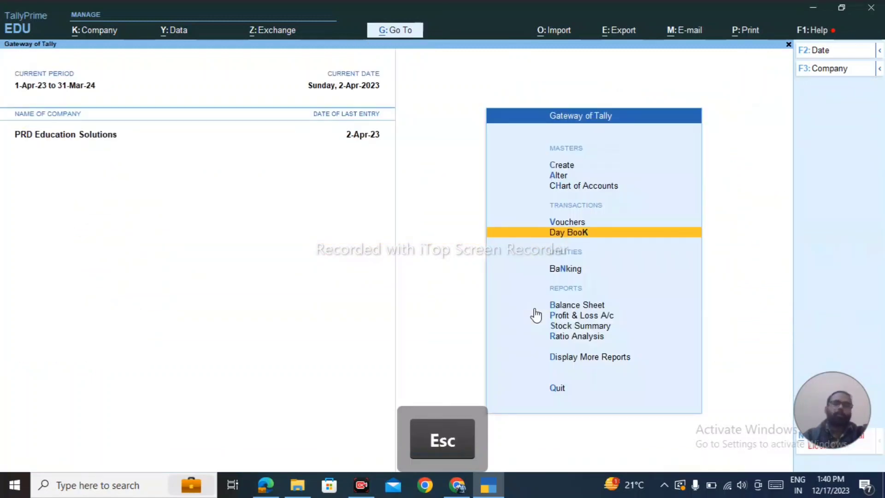
# Open the GSTR-1 return from the GST Reports under Display More Reports.
pyautogui.press('Down')
pyautogui.press('Down')
pyautogui.press('Down')
pyautogui.press('Up')
pyautogui.press('Down')
pyautogui.press('Down')
pyautogui.press('Down')
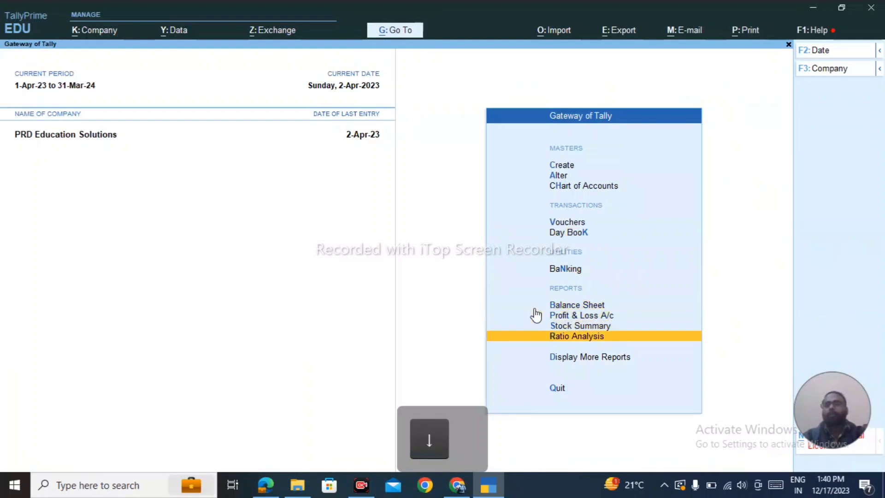
pyautogui.press('Down')
pyautogui.press('Return')
pyautogui.press('Down')
pyautogui.press('Down')
pyautogui.press('Down')
pyautogui.press('Down')
pyautogui.press('Down')
pyautogui.press('Down')
pyautogui.press('Down')
pyautogui.press('Down')
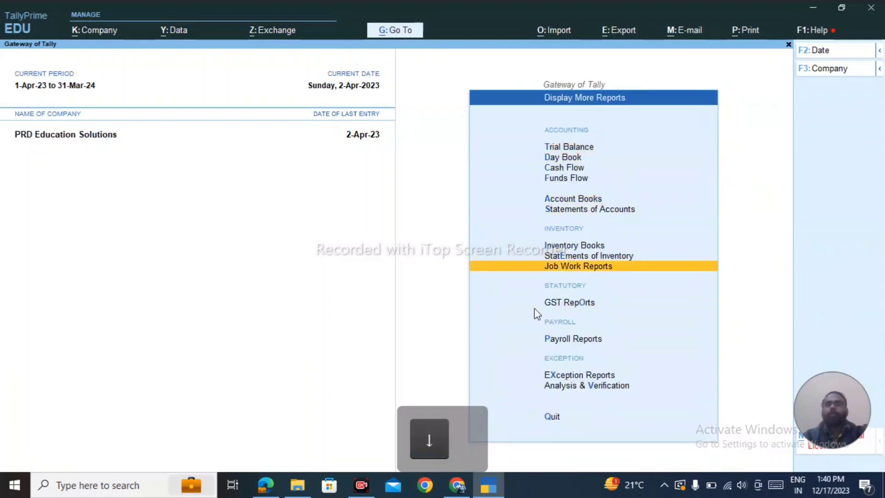
pyautogui.press('Down')
pyautogui.press('Down')
pyautogui.press('Up')
pyautogui.press('Return')
pyautogui.press('Return')
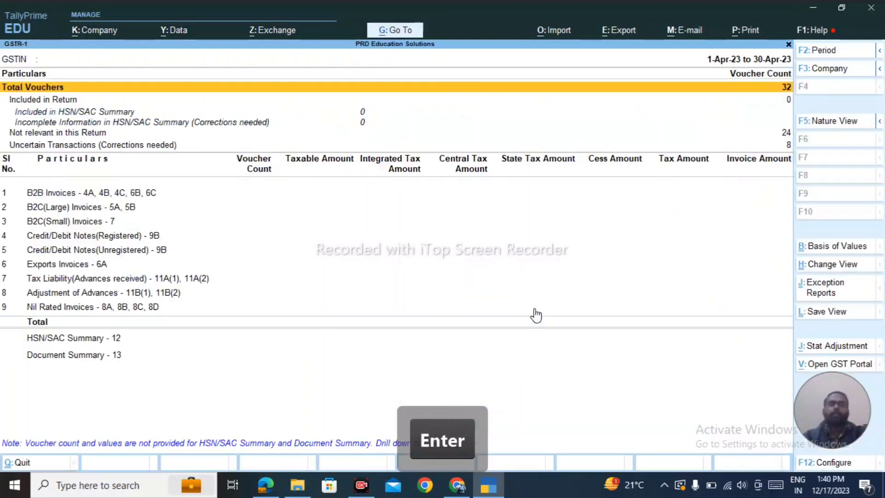
# View the voucher statistics behind GSTR-1's Total Vouchers line and return to the report.
pyautogui.press('Down')
pyautogui.press('Up')
pyautogui.press('Return')
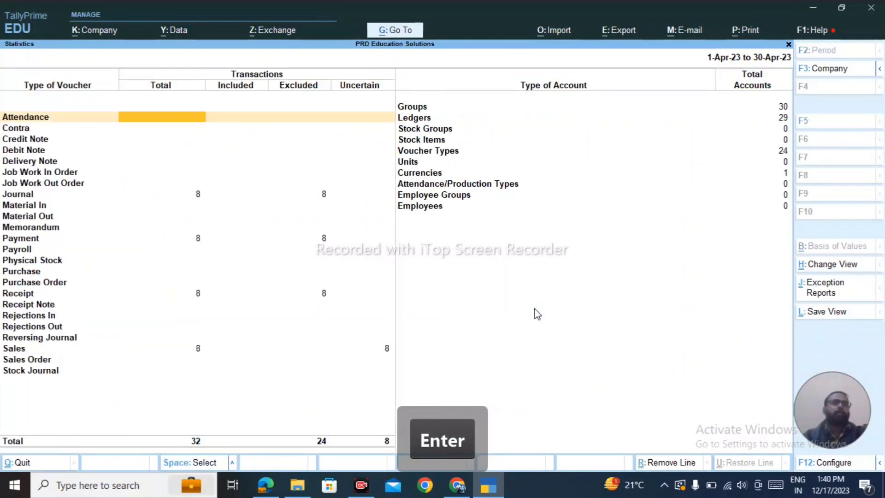
pyautogui.press('Down')
pyautogui.press('Escape')
# Open the details of the vouchers not relevant in this return, then go back to the GSTR-1 summary.
pyautogui.press('Down')
pyautogui.press('Down')
pyautogui.press('Down')
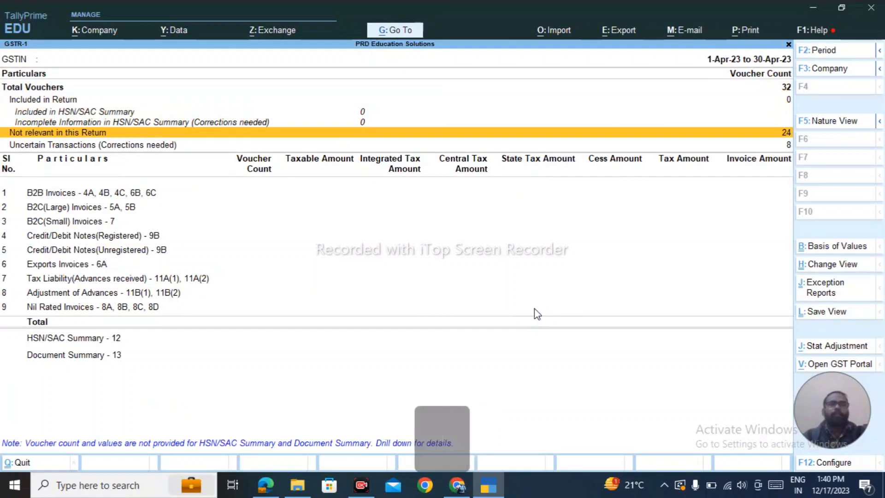
pyautogui.press('Return')
pyautogui.press('Escape')
# Open GSTR-1's uncertain transactions and examine the sales vouchers with incomplete or mismatched tax information.
pyautogui.press('Down')
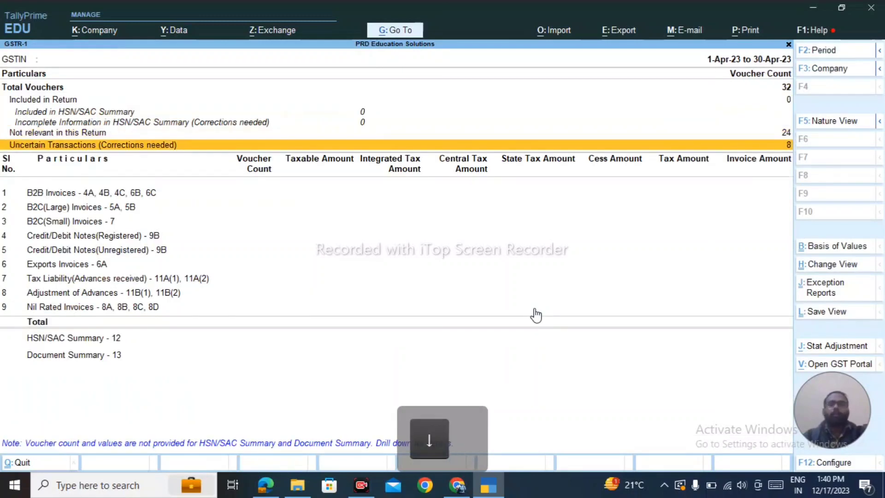
pyautogui.press('Return')
pyautogui.press('Return')
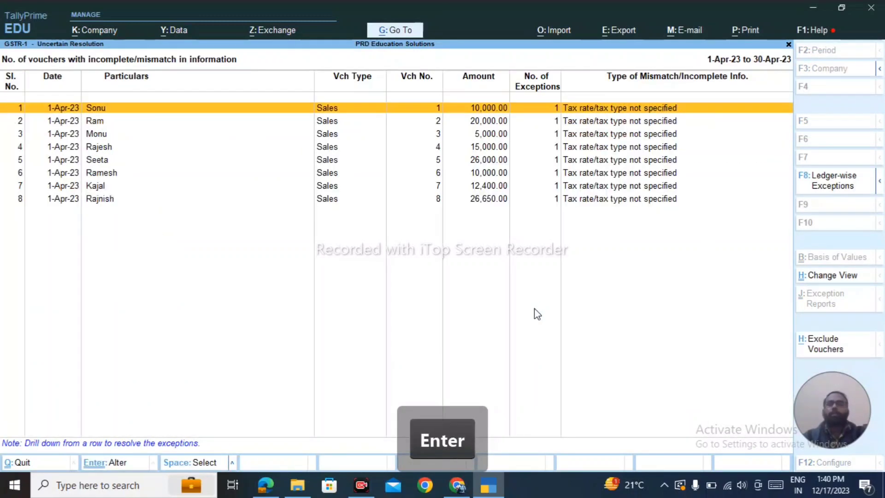
pyautogui.press('Down')
pyautogui.press('Down')
pyautogui.press('Down')
pyautogui.press('Down')
pyautogui.press('Down')
pyautogui.press('Down')
pyautogui.press('Down')
pyautogui.press('Up')
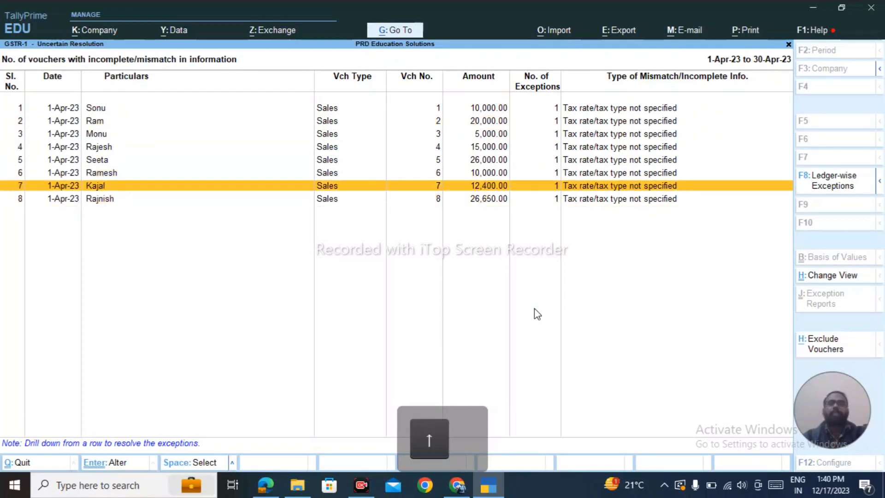
pyautogui.press('Up')
pyautogui.press('Up')
pyautogui.press('Up')
pyautogui.press('Up')
pyautogui.press('Up')
pyautogui.press('Up')
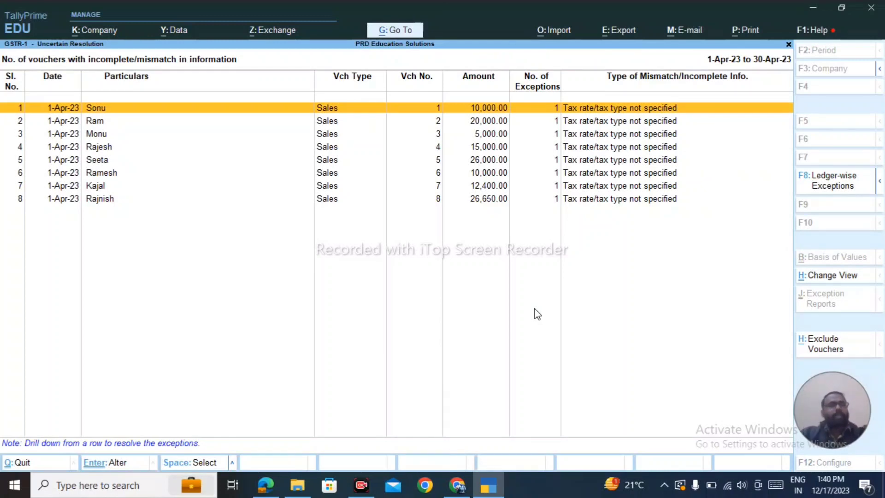
# Close the uncertain transactions list and the GSTR-1 report, returning to the Gateway of Tally.
pyautogui.press('Escape')
pyautogui.press('Escape')
pyautogui.press('Escape')
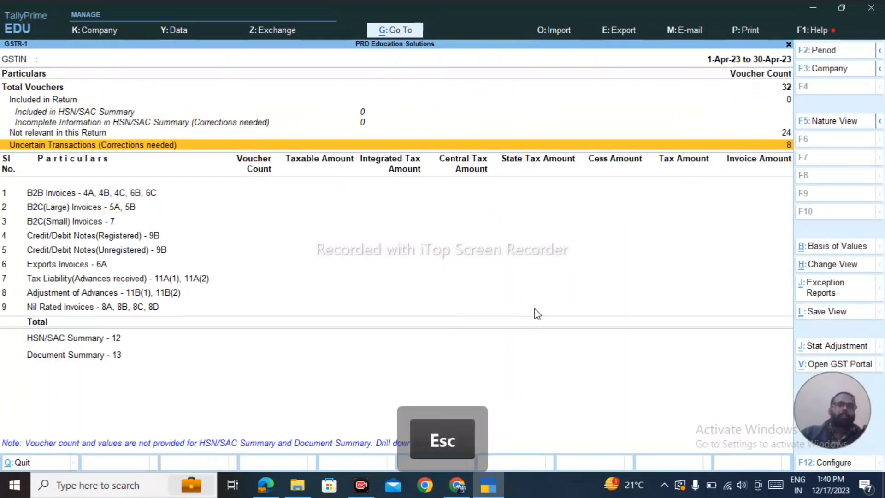
pyautogui.press('Escape')
pyautogui.press('Escape')
pyautogui.press('Escape')
pyautogui.press('Escape')
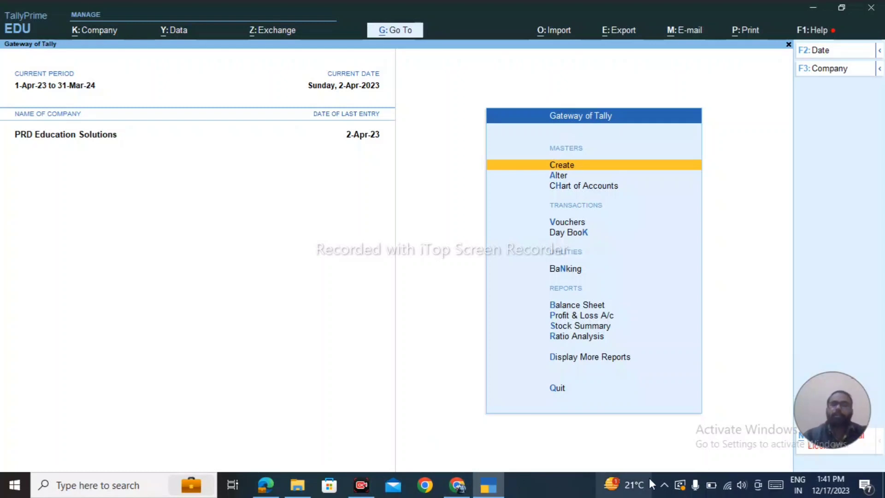
pyautogui.click(670, 482)
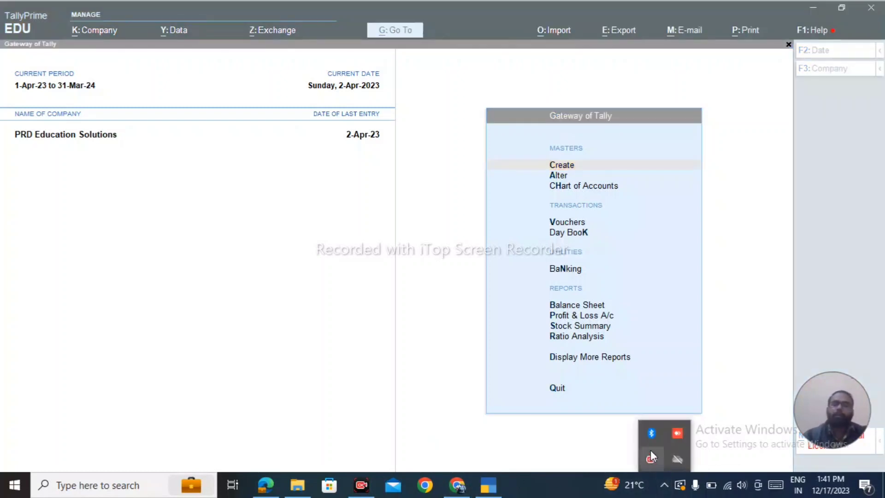
pyautogui.click(651, 454)
pyautogui.click(672, 436)
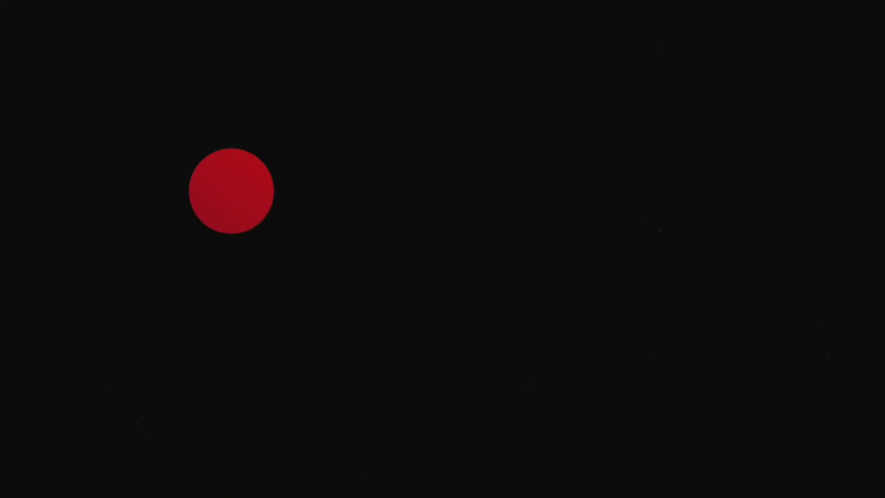